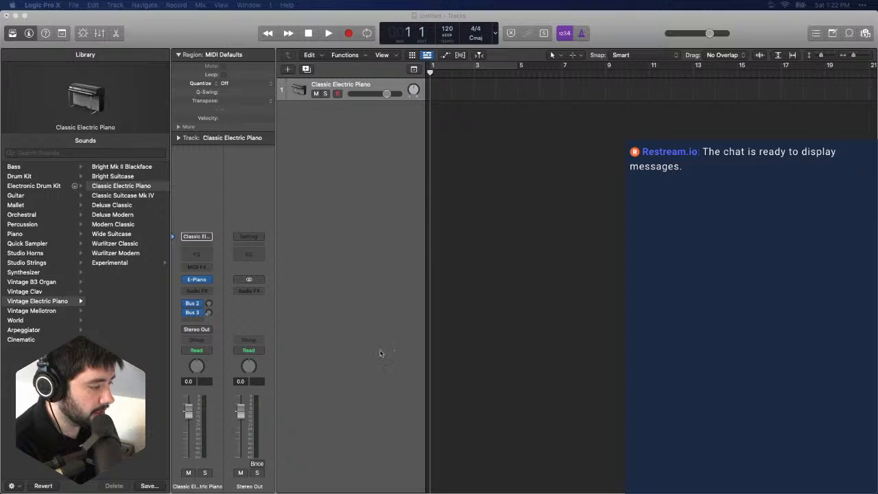
- Switch to Chrome, fill the screen with the Stochas page, and look over its plug-in screenshot and feature list
{"action": "left_click_drag", "start_coordinate": [877, 157], "coordinate": [330, 158]}
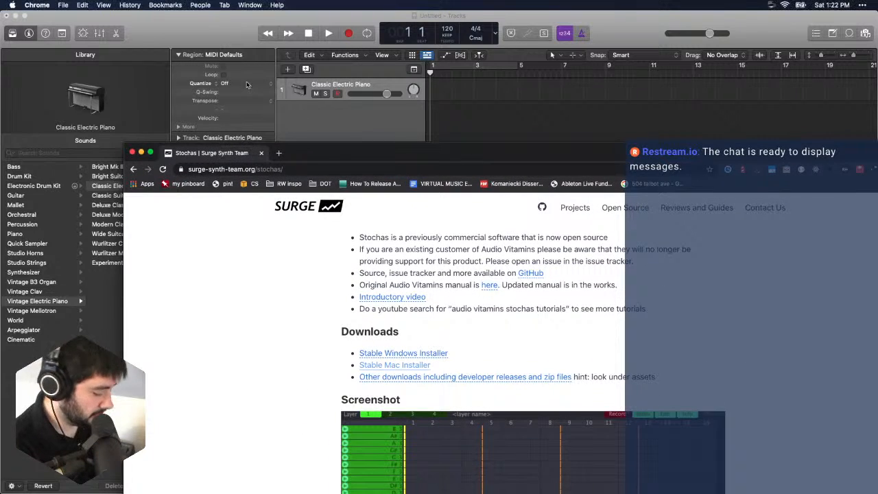
{"action": "key", "text": "ctrl+alt+Return"}
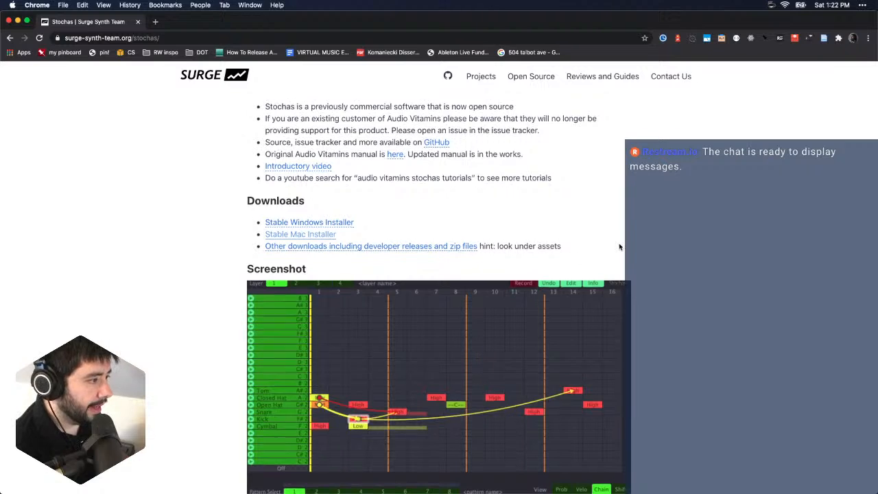
{"action": "scroll", "coordinate": [620, 245], "scroll_direction": "up", "scroll_amount": 1}
{"action": "scroll", "coordinate": [619, 246], "scroll_direction": "down", "scroll_amount": 3}
{"action": "scroll", "coordinate": [620, 246], "scroll_direction": "down", "scroll_amount": 4}
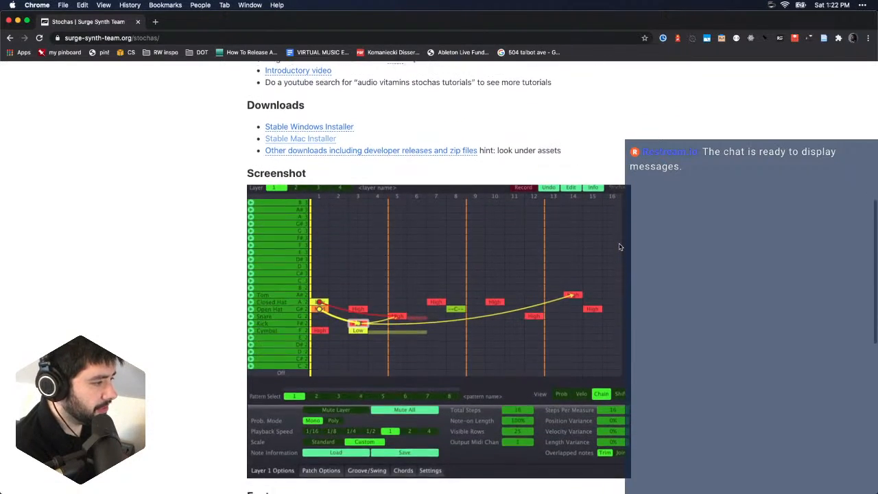
{"action": "scroll", "coordinate": [619, 246], "scroll_direction": "down", "scroll_amount": 4}
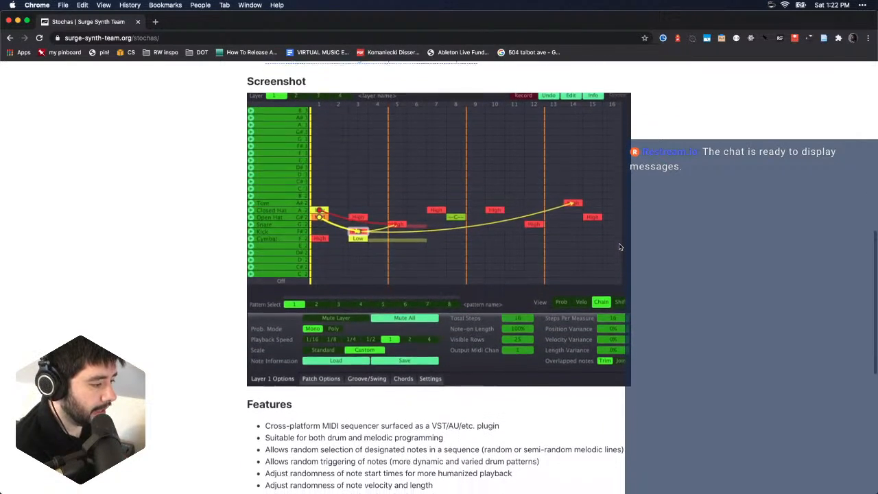
{"action": "scroll", "coordinate": [620, 247], "scroll_direction": "up", "scroll_amount": 2}
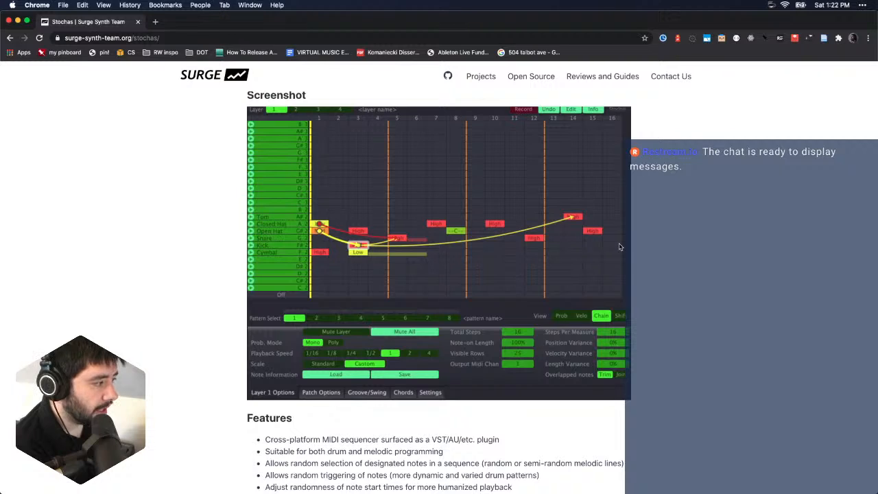
{"action": "scroll", "coordinate": [696, 271], "scroll_direction": "up", "scroll_amount": 1}
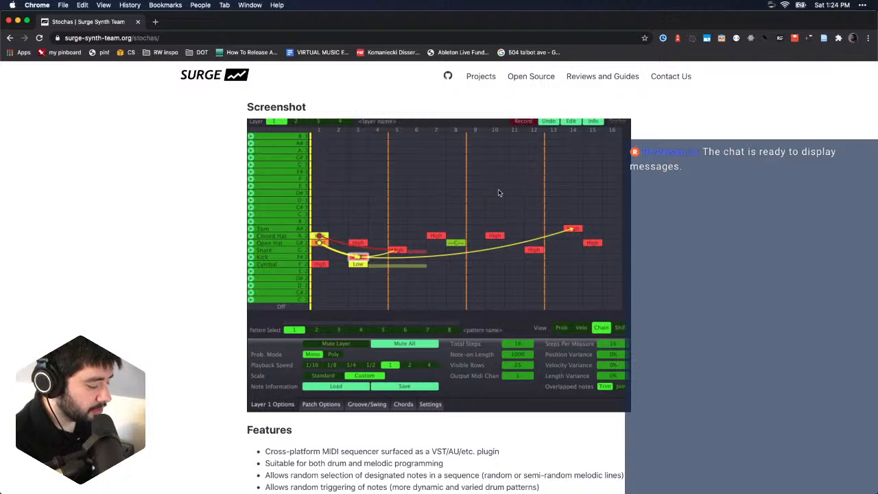
- Try to open Stochas.pkg from the Stochas 1.3.3 Installer disk image
{"action": "left_click", "coordinate": [309, 107]}
{"action": "double_click", "coordinate": [309, 108]}
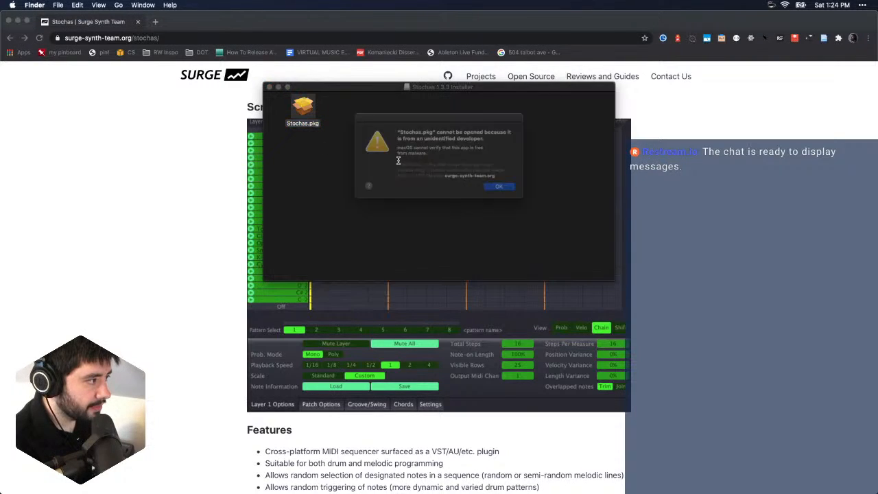
{"action": "left_click", "coordinate": [507, 192]}
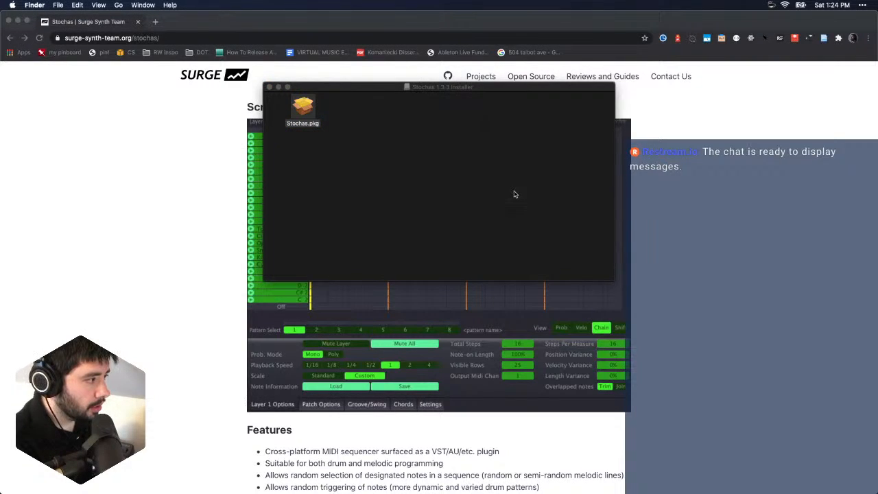
- Open Stochas.pkg with the Installer program and allow it to run despite the unverified developer
{"action": "right_click", "coordinate": [304, 104]}
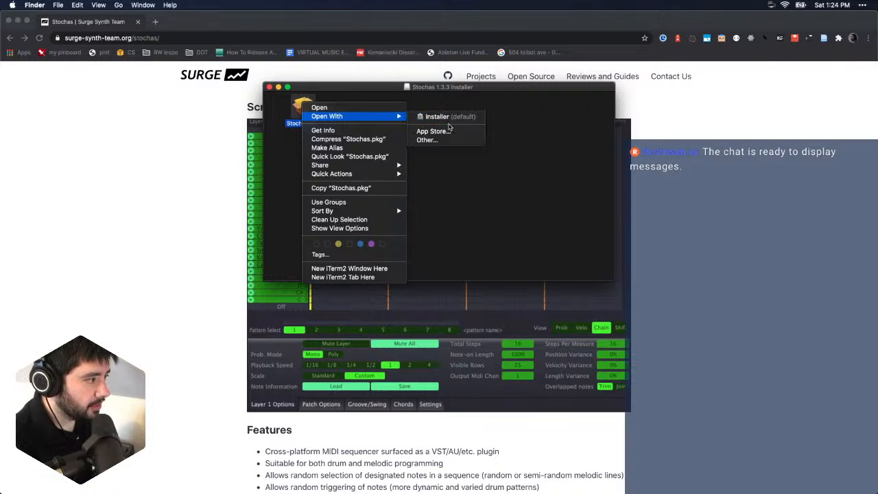
{"action": "mouse_move", "coordinate": [386, 117]}
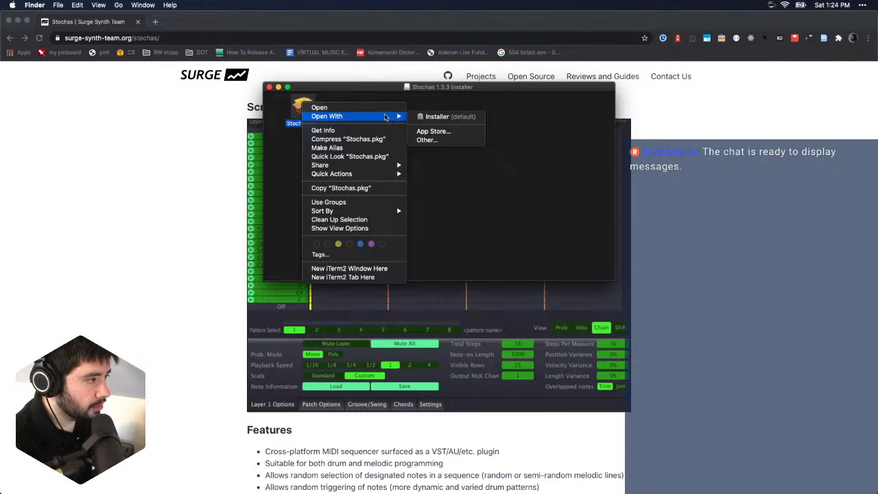
{"action": "left_click", "coordinate": [443, 118]}
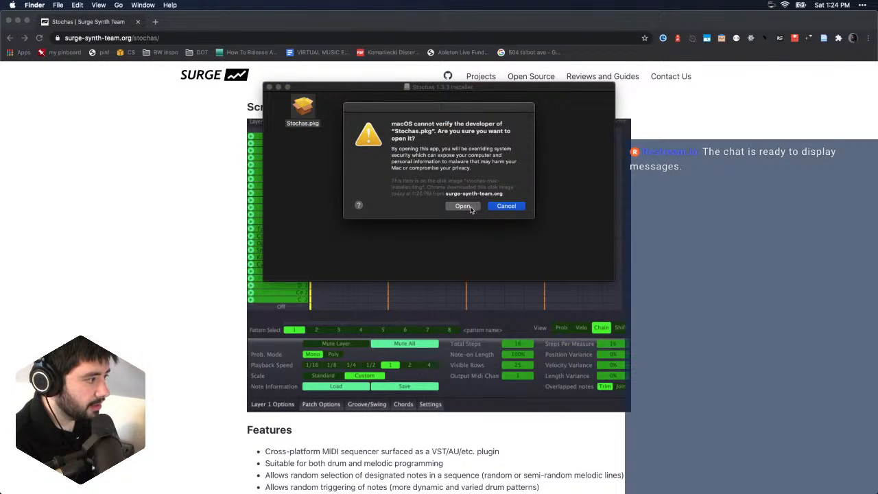
{"action": "left_click", "coordinate": [463, 206]}
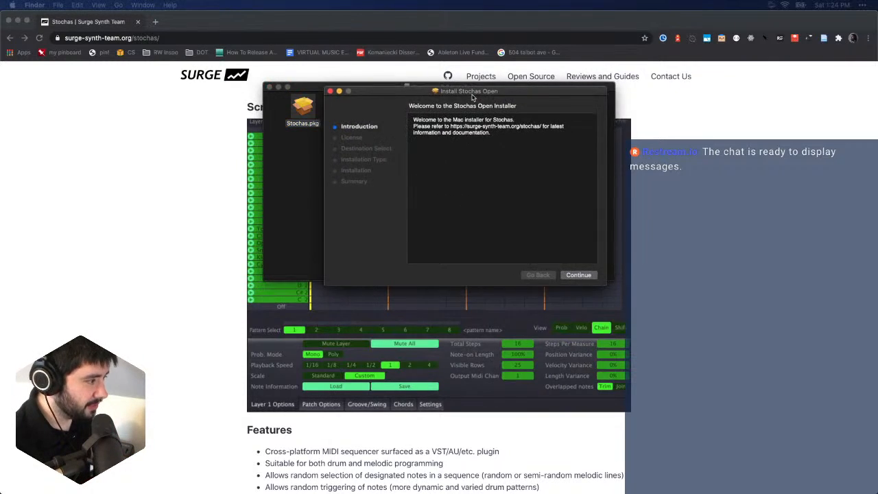
- Install the VST3 and AU packages of Stochas Open, agreeing to the license, and move the installer to the Trash
{"action": "left_click", "coordinate": [557, 299]}
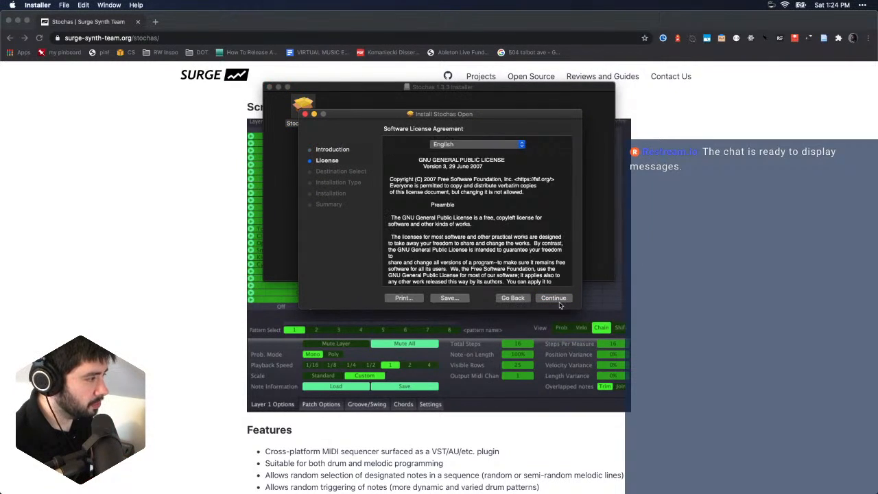
{"action": "left_click", "coordinate": [561, 302]}
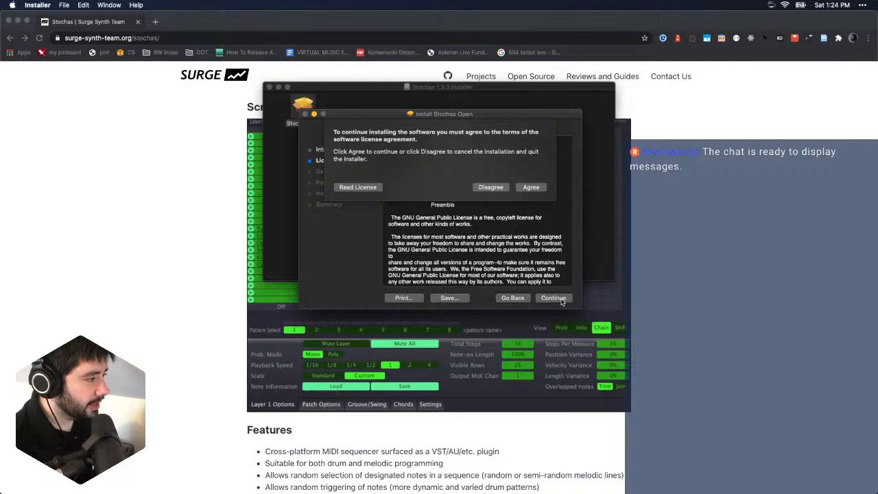
{"action": "left_click", "coordinate": [531, 190]}
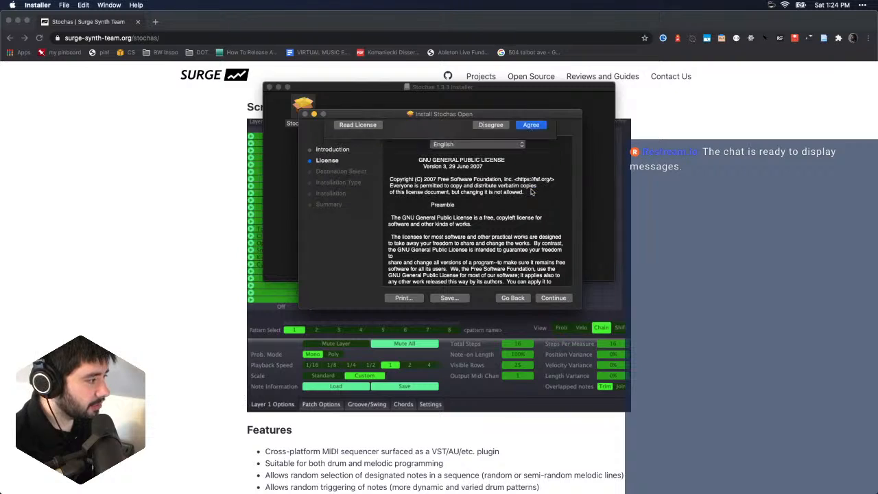
{"action": "left_click", "coordinate": [551, 298]}
{"action": "left_click", "coordinate": [556, 298]}
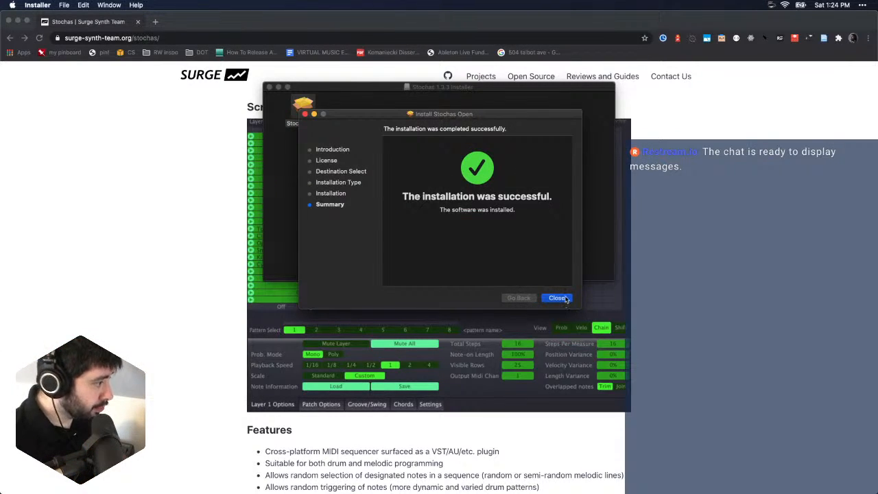
{"action": "left_click", "coordinate": [566, 300]}
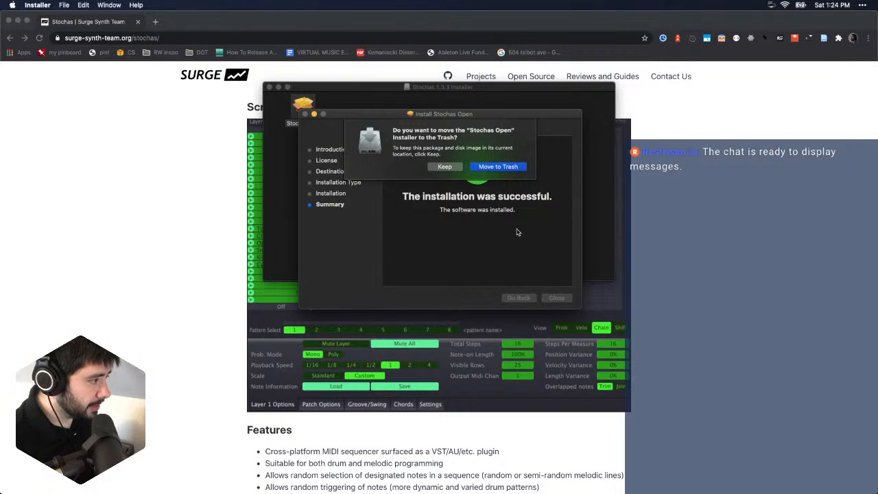
{"action": "left_click", "coordinate": [488, 166]}
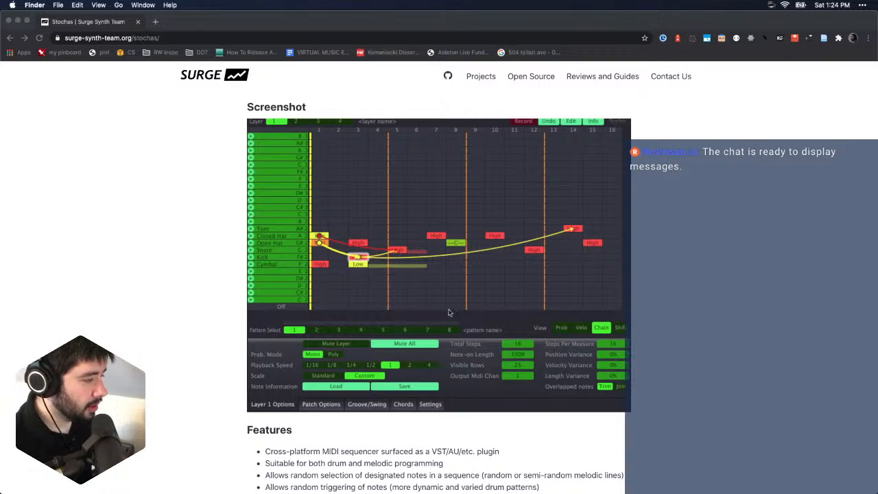
- Close the browser window and quit Logic Pro X without saving the untitled project
{"action": "left_click", "coordinate": [9, 21]}
{"action": "left_click", "coordinate": [511, 130]}
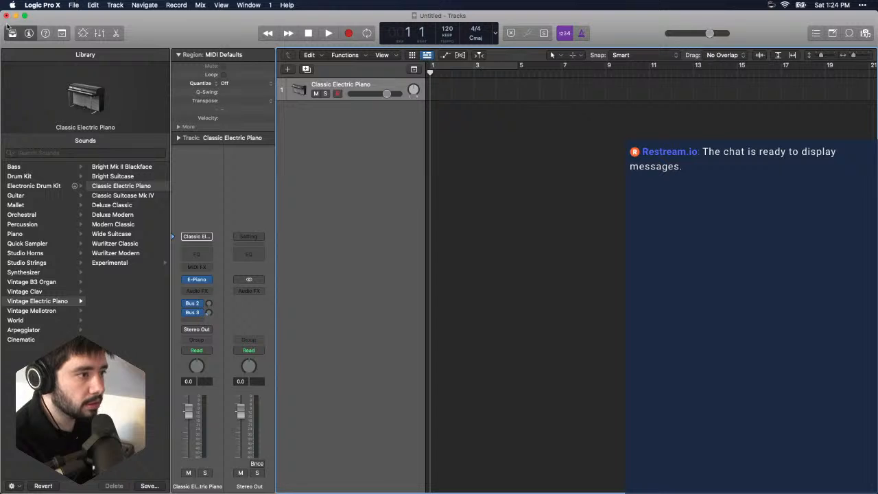
{"action": "left_click", "coordinate": [43, 6]}
{"action": "left_click", "coordinate": [83, 146]}
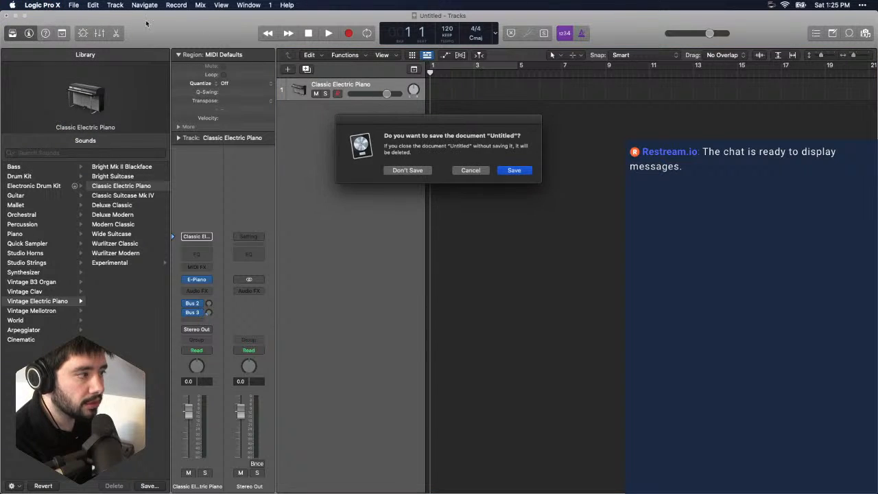
{"action": "left_click", "coordinate": [409, 170]}
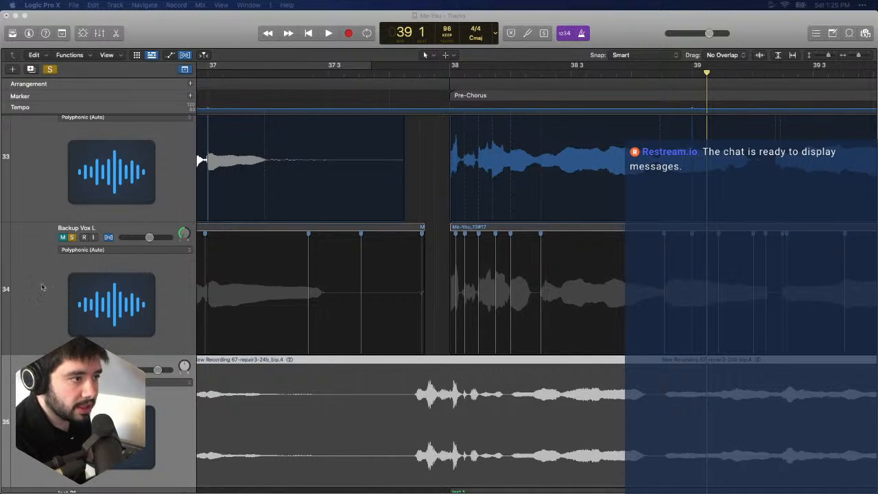
- Close the Me-You project with its changes saved and start a new project with one Software Instrument track
{"action": "left_click", "coordinate": [822, 56]}
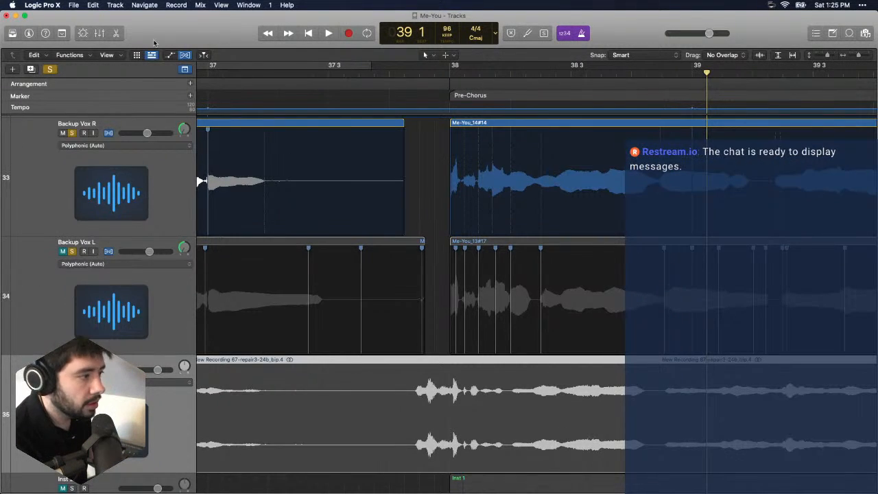
{"action": "left_click", "coordinate": [73, 4]}
{"action": "left_click", "coordinate": [76, 18]}
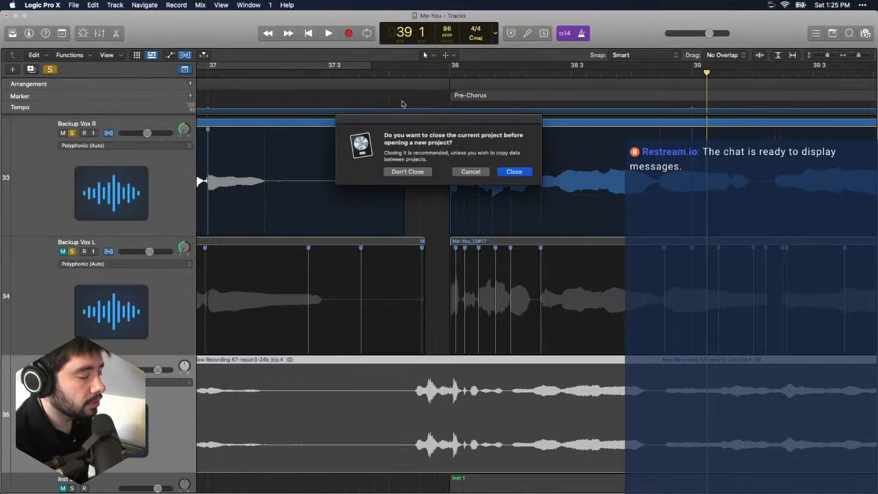
{"action": "left_click", "coordinate": [512, 173]}
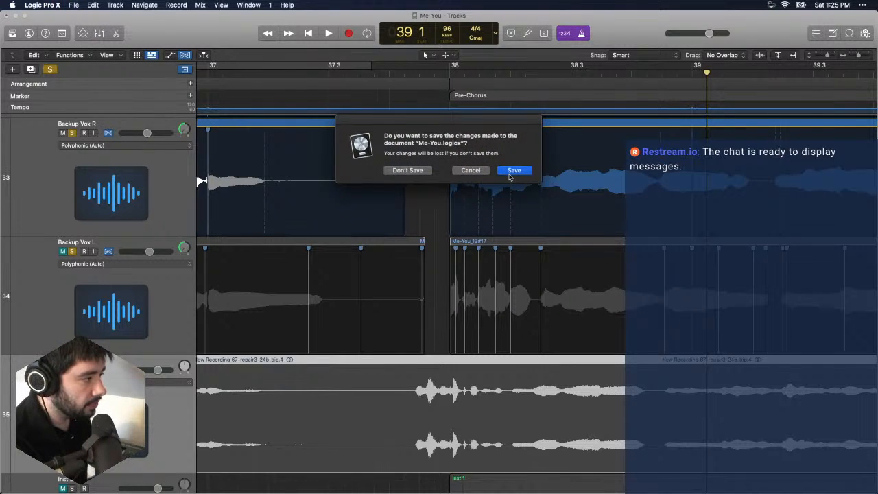
{"action": "left_click", "coordinate": [514, 171]}
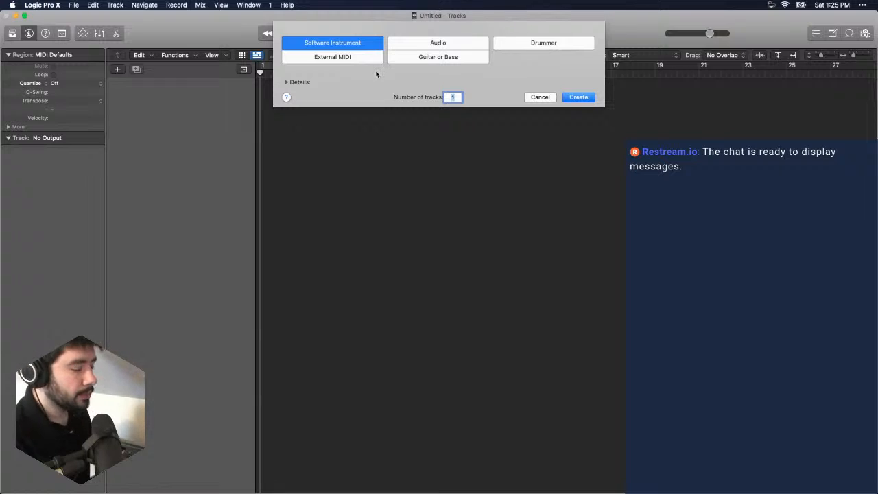
{"action": "left_click", "coordinate": [564, 97]}
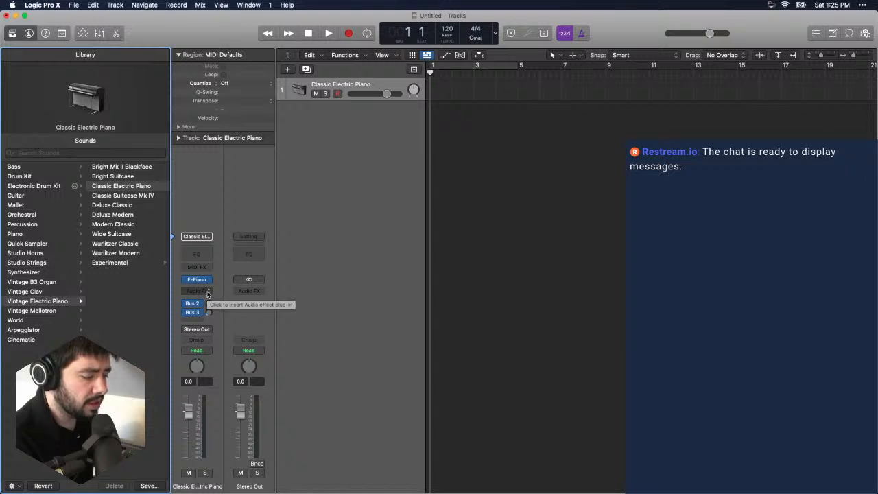
- Browse the Audio Units manufacturers offered for the Classic Electric Piano track's audio effect slot, including Apple and iZotope
{"action": "left_click", "coordinate": [207, 293]}
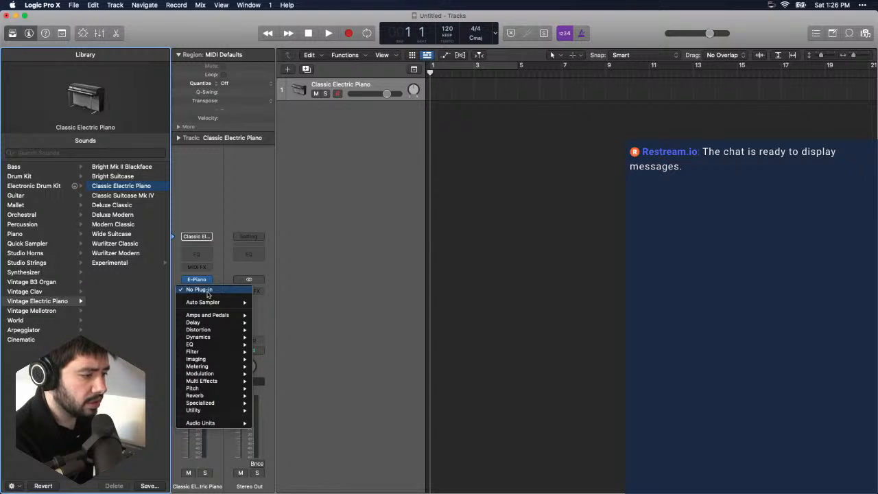
{"action": "mouse_move", "coordinate": [221, 426]}
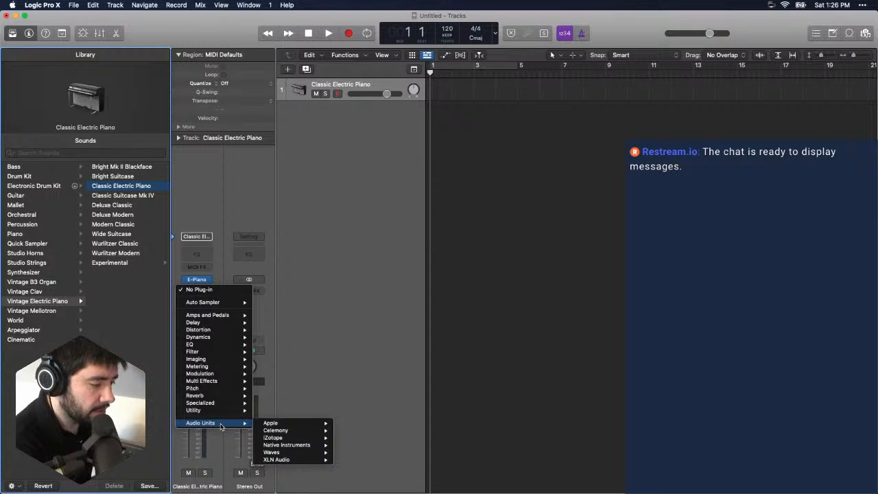
{"action": "mouse_move", "coordinate": [292, 423]}
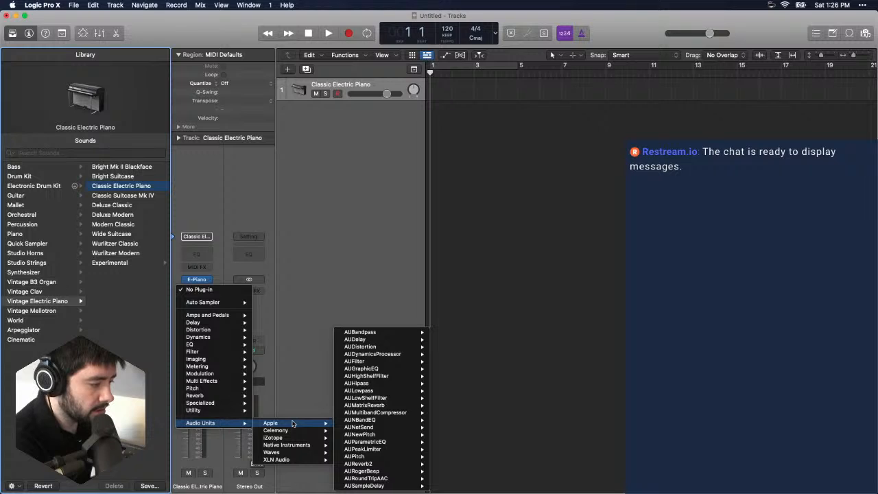
{"action": "mouse_move", "coordinate": [323, 438]}
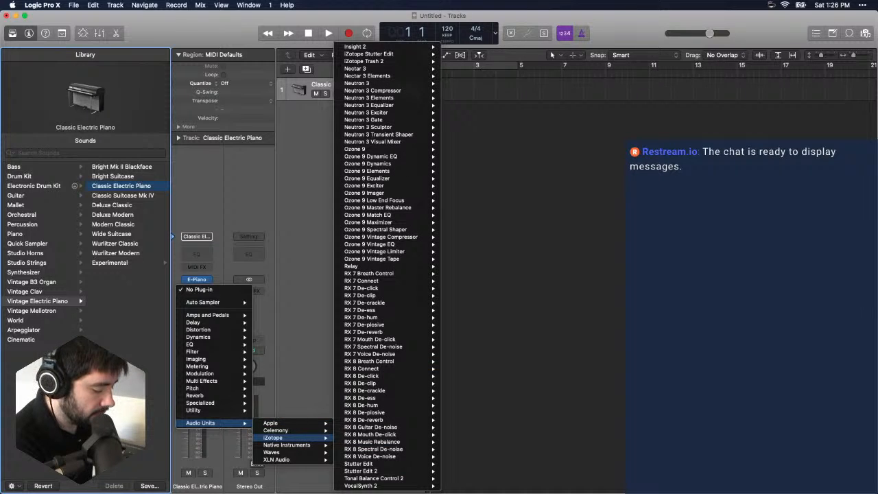
{"action": "key", "text": "Escape"}
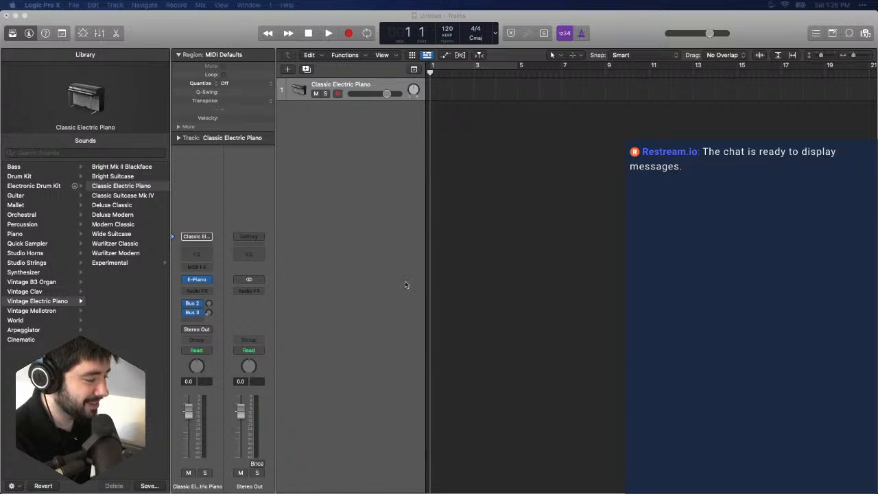
- Switch back to Chrome and review the Stochas page's overview, downloads, features and history sections
{"action": "left_click_drag", "start_coordinate": [374, 493], "coordinate": [365, 51]}
{"action": "double_click", "coordinate": [418, 42]}
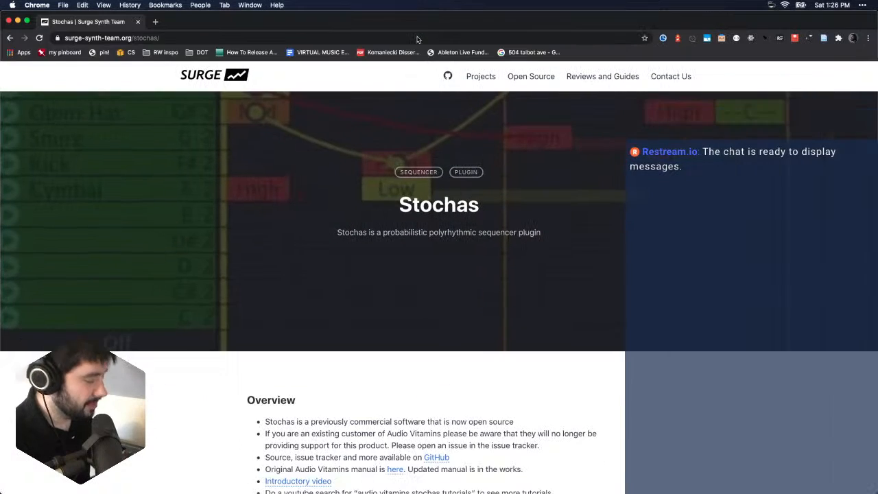
{"action": "scroll", "coordinate": [467, 302], "scroll_direction": "down", "scroll_amount": 5}
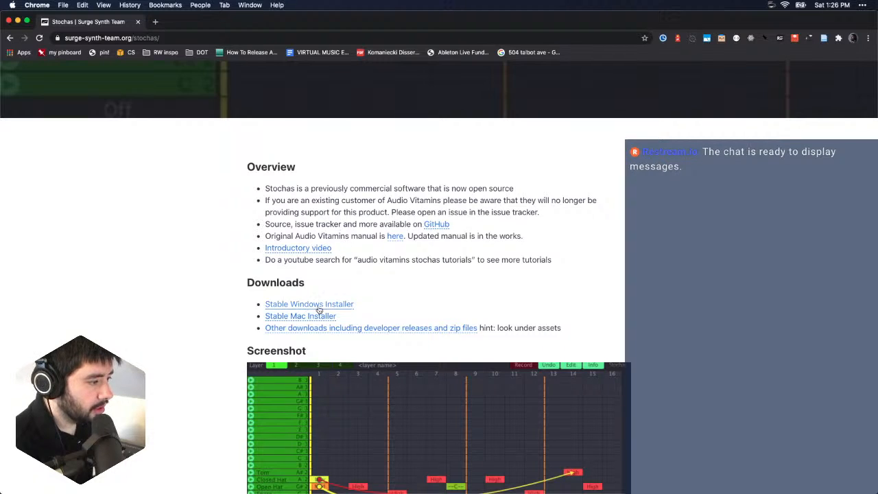
{"action": "scroll", "coordinate": [339, 227], "scroll_direction": "down", "scroll_amount": 10}
{"action": "scroll", "coordinate": [339, 304], "scroll_direction": "down", "scroll_amount": 3}
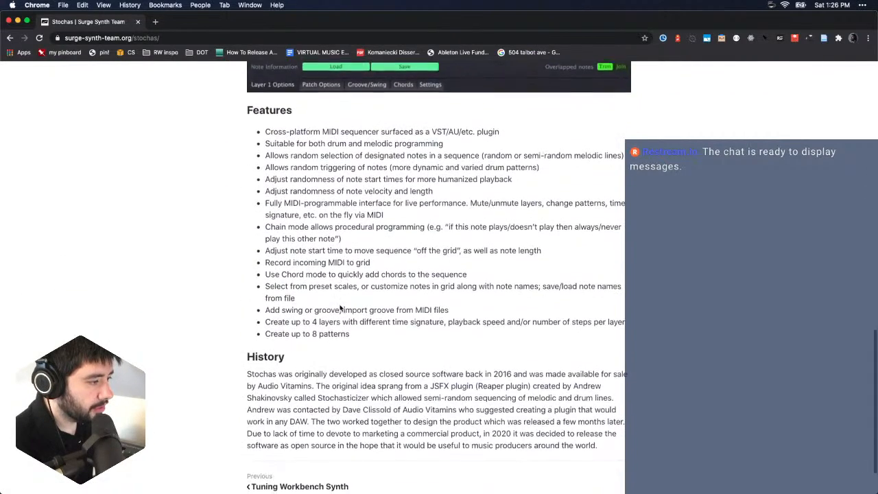
{"action": "scroll", "coordinate": [341, 309], "scroll_direction": "up", "scroll_amount": 6}
{"action": "scroll", "coordinate": [341, 309], "scroll_direction": "up", "scroll_amount": 7}
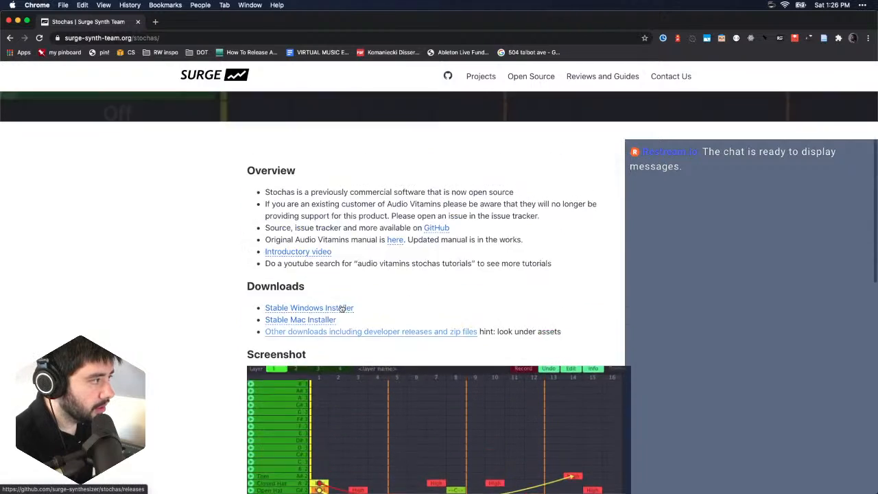
- Open the original Audio Vitamins manual for Stochas and review its contents, installation, registration and Quick Start pages
{"action": "scroll", "coordinate": [340, 305], "scroll_direction": "down", "scroll_amount": 1}
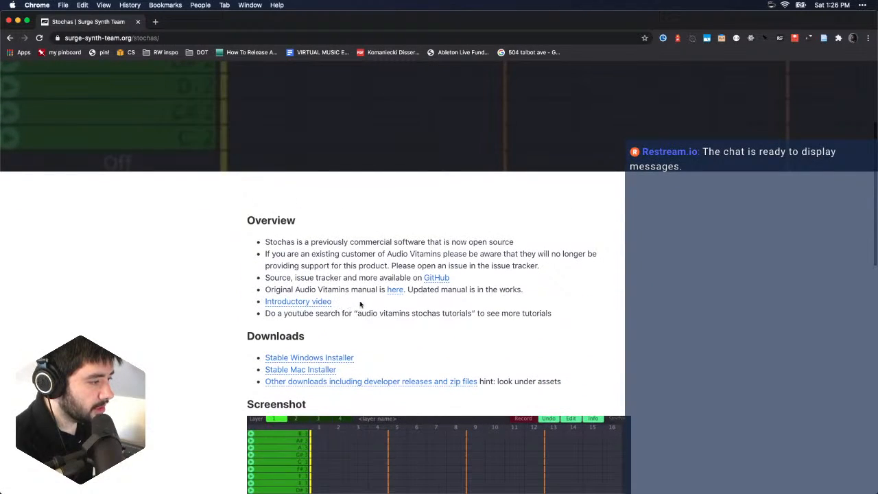
{"action": "left_click", "coordinate": [396, 291]}
{"action": "scroll", "coordinate": [396, 295], "scroll_direction": "down", "scroll_amount": 10}
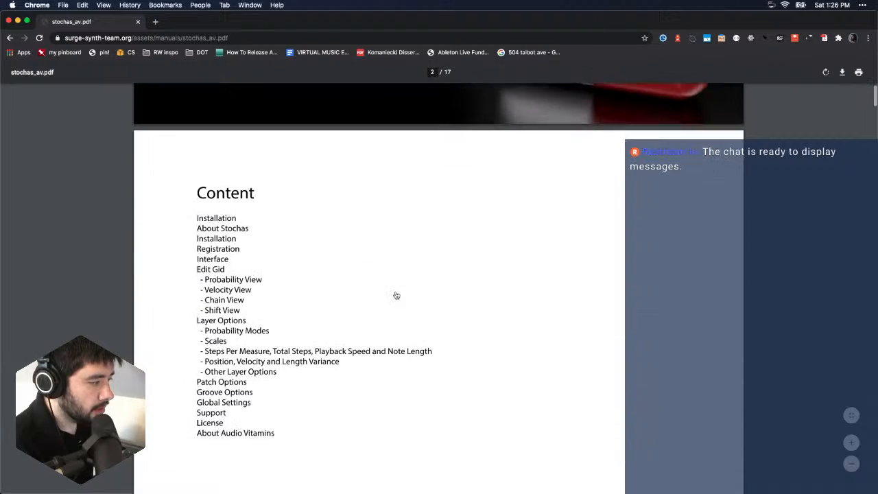
{"action": "scroll", "coordinate": [396, 295], "scroll_direction": "down", "scroll_amount": 3}
{"action": "scroll", "coordinate": [396, 295], "scroll_direction": "up", "scroll_amount": 2}
{"action": "scroll", "coordinate": [396, 295], "scroll_direction": "down", "scroll_amount": 1}
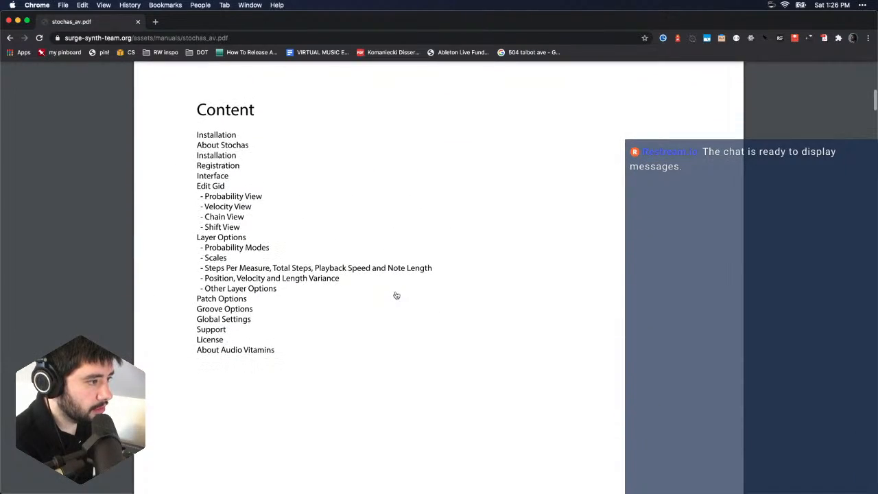
{"action": "scroll", "coordinate": [396, 295], "scroll_direction": "down", "scroll_amount": 10}
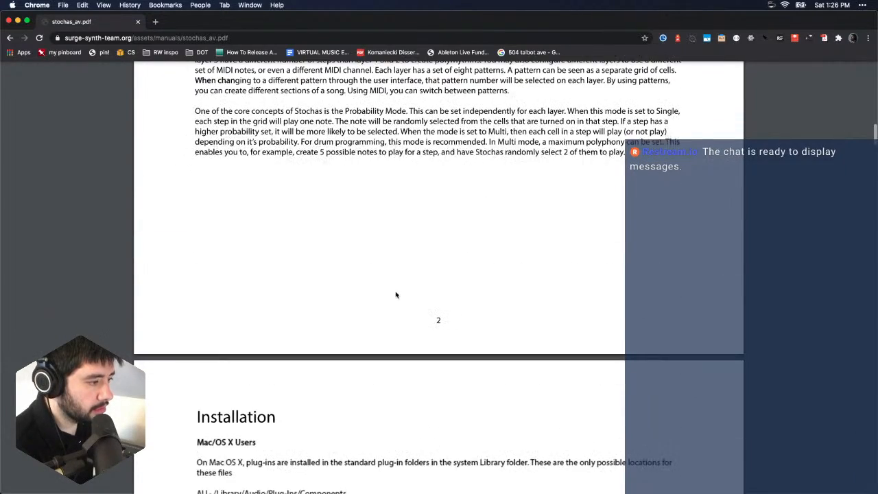
{"action": "scroll", "coordinate": [396, 295], "scroll_direction": "down", "scroll_amount": 4}
{"action": "scroll", "coordinate": [396, 295], "scroll_direction": "up", "scroll_amount": 6}
{"action": "scroll", "coordinate": [396, 295], "scroll_direction": "down", "scroll_amount": 6}
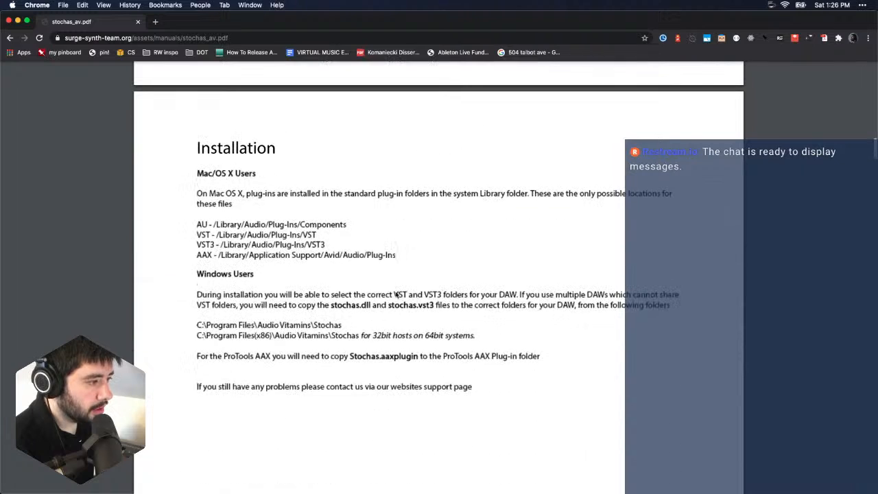
{"action": "scroll", "coordinate": [396, 295], "scroll_direction": "down", "scroll_amount": 1}
{"action": "scroll", "coordinate": [396, 295], "scroll_direction": "down", "scroll_amount": 15}
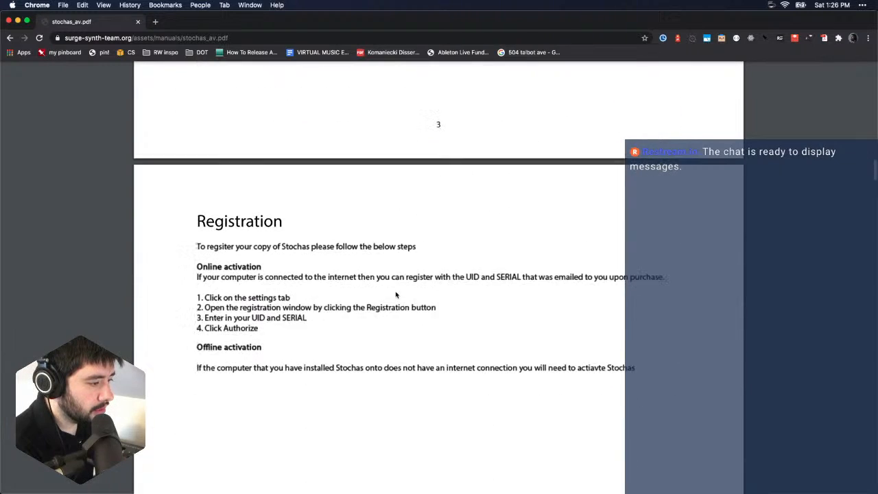
{"action": "scroll", "coordinate": [396, 295], "scroll_direction": "down", "scroll_amount": 15}
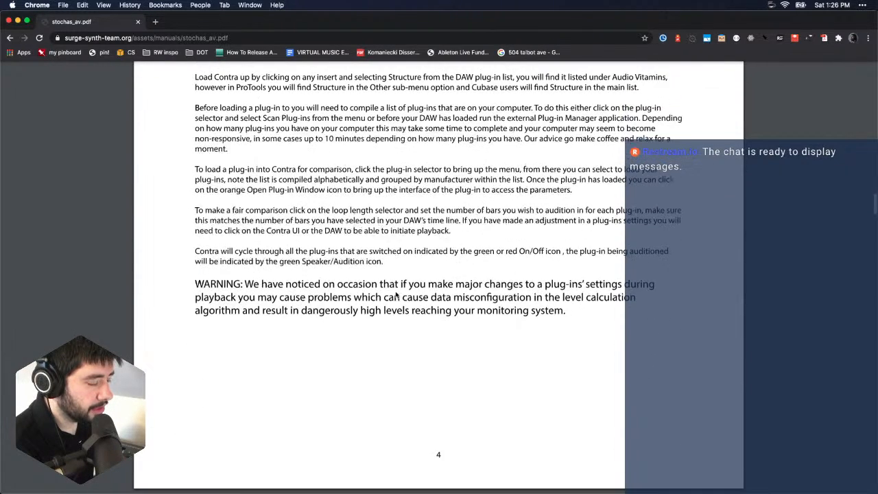
{"action": "scroll", "coordinate": [396, 296], "scroll_direction": "up", "scroll_amount": 5}
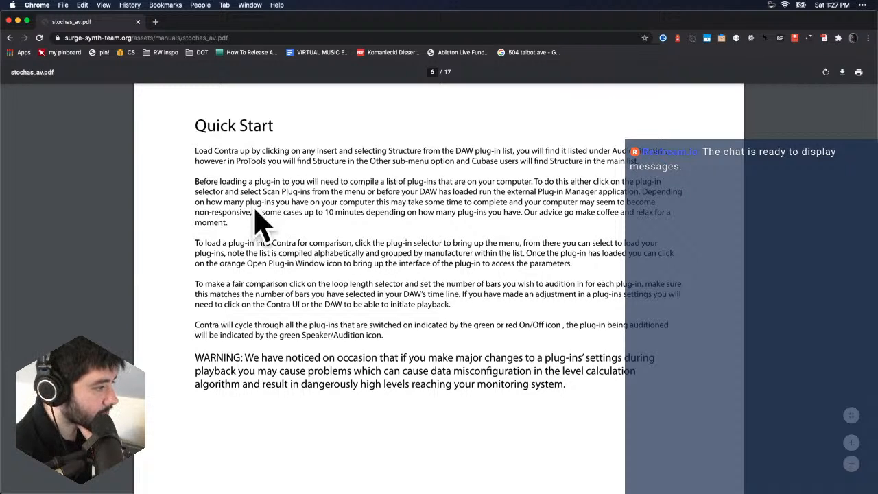
- Switch to Logic Pro X and examine the AU Instruments and AU MIDI-controlled Effects manufacturers offered for the piano track's instrument slot
{"action": "key", "text": "super+Tab"}
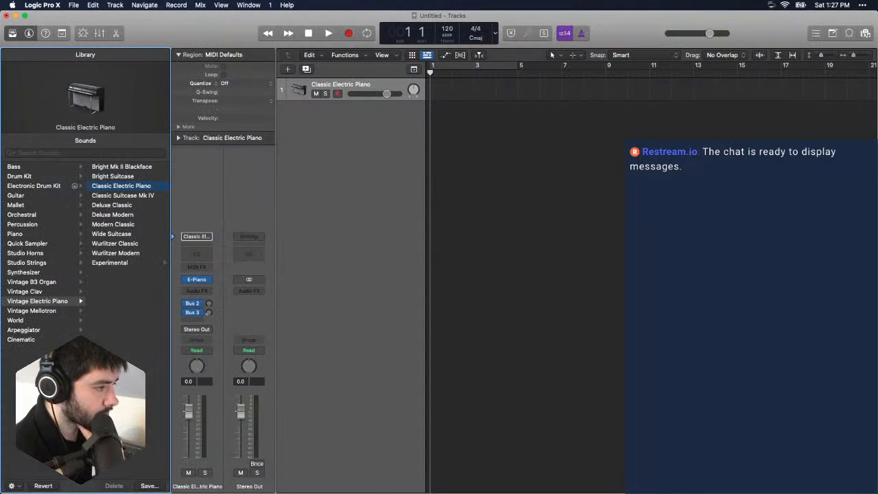
{"action": "left_click", "coordinate": [209, 280]}
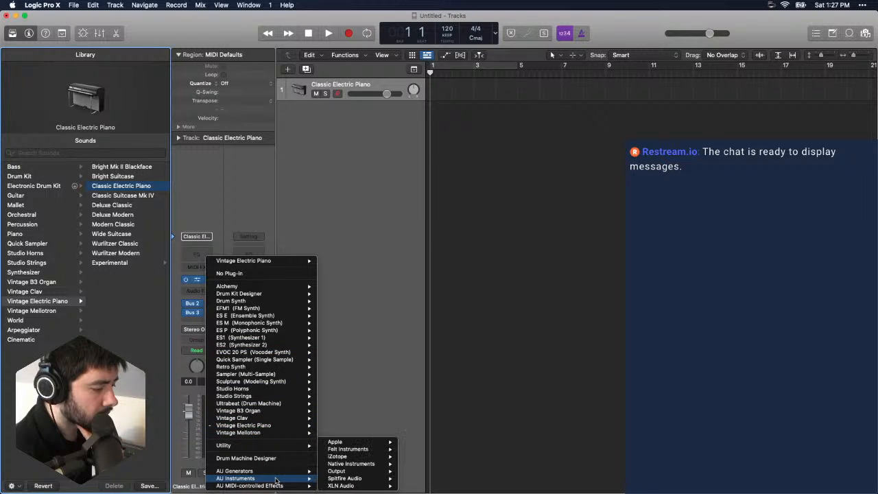
{"action": "mouse_move", "coordinate": [278, 488]}
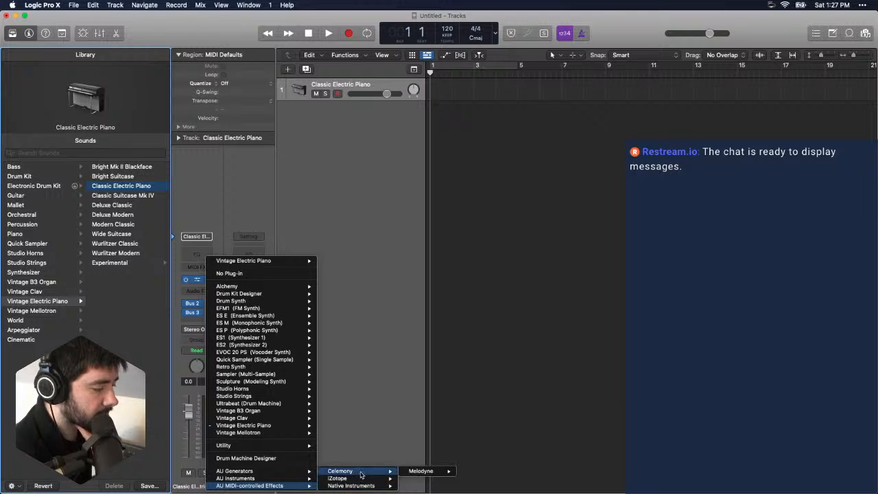
{"action": "mouse_move", "coordinate": [361, 481]}
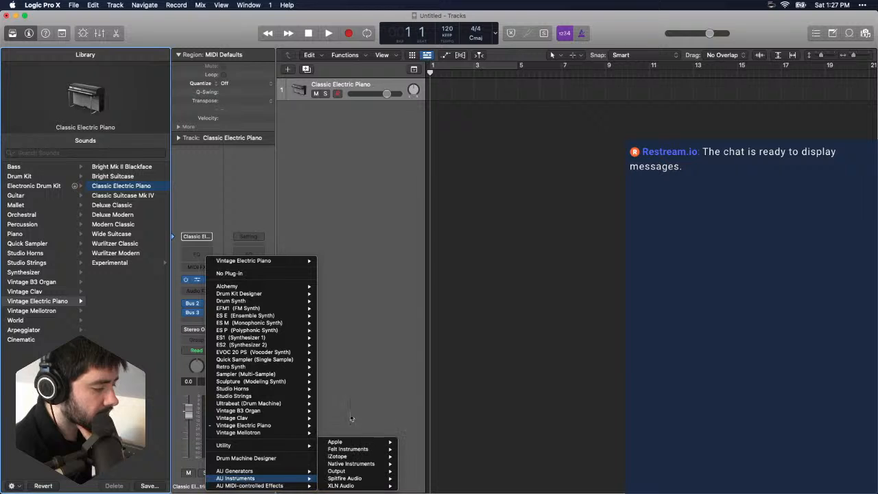
{"action": "left_click", "coordinate": [375, 391]}
- Switch back to Chrome and review the manual's Interface diagram and Quick Start section
{"action": "key", "text": "super+Tab"}
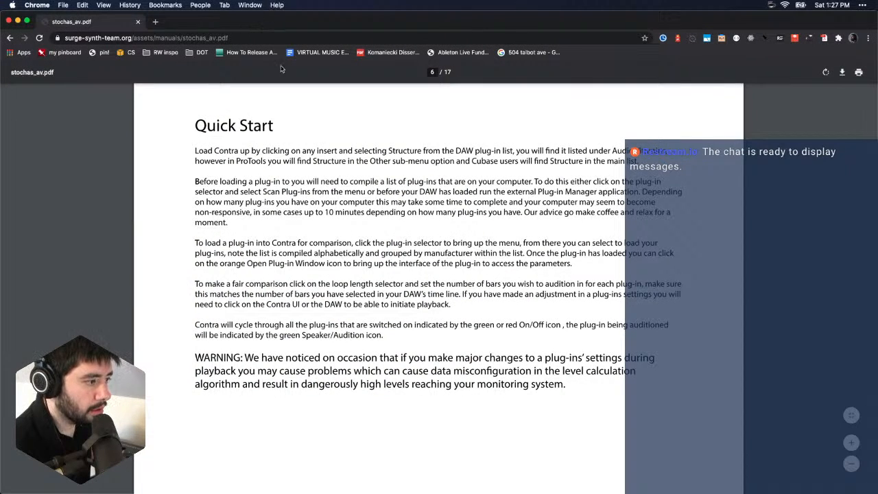
{"action": "scroll", "coordinate": [388, 282], "scroll_direction": "down", "scroll_amount": 7}
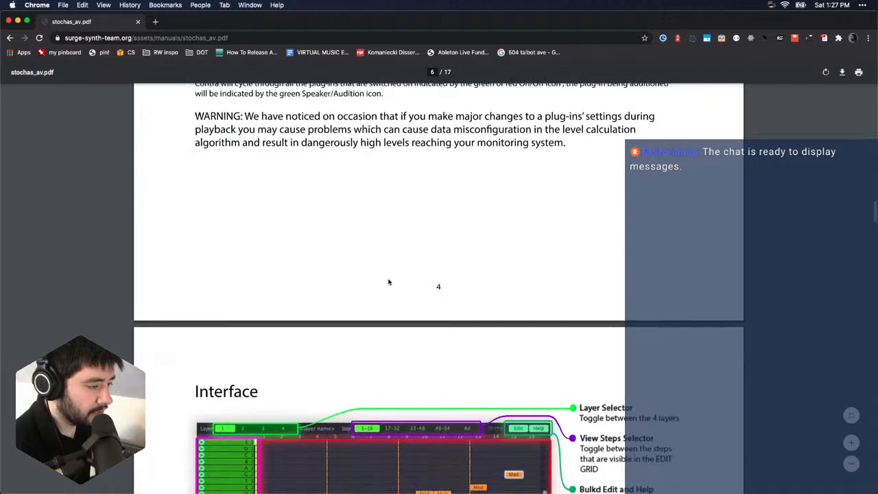
{"action": "scroll", "coordinate": [388, 282], "scroll_direction": "down", "scroll_amount": 5}
{"action": "scroll", "coordinate": [388, 282], "scroll_direction": "down", "scroll_amount": 12}
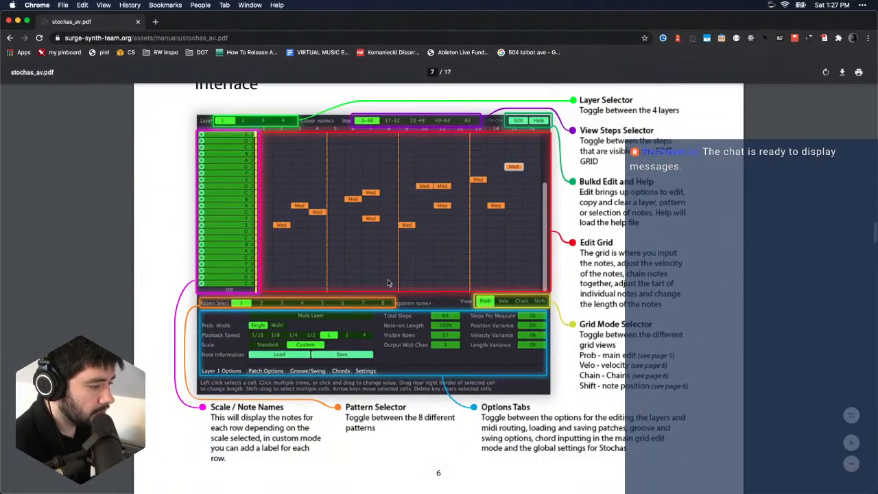
{"action": "scroll", "coordinate": [388, 282], "scroll_direction": "up", "scroll_amount": 20}
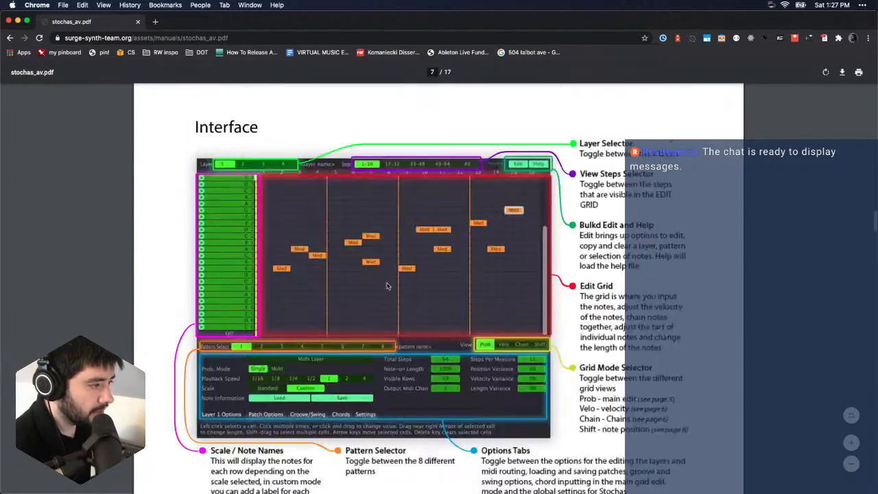
{"action": "scroll", "coordinate": [388, 286], "scroll_direction": "down", "scroll_amount": 2}
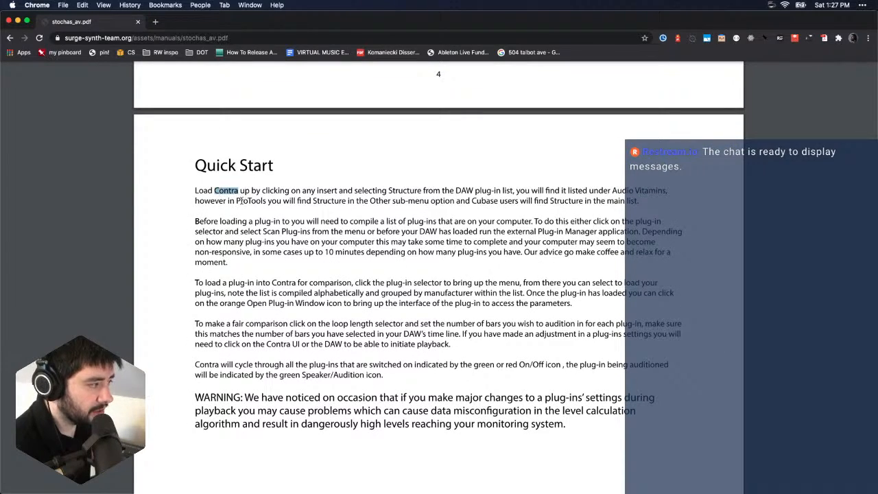
- Search Google for "using stochas with logic pro" and open the "Stochas Midi Control unedited intial upload" video
{"action": "left_click", "coordinate": [90, 39]}
{"action": "type", "text": "!g"}
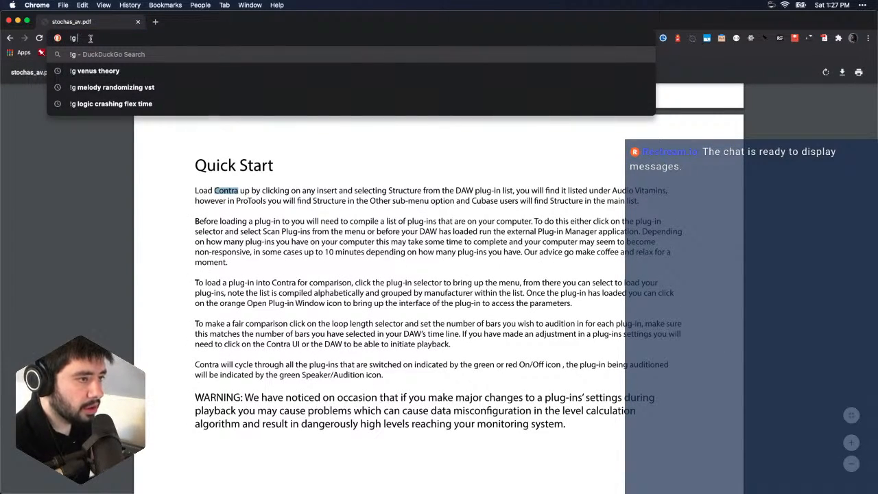
{"action": "type", "text": " using stochas with logi"}
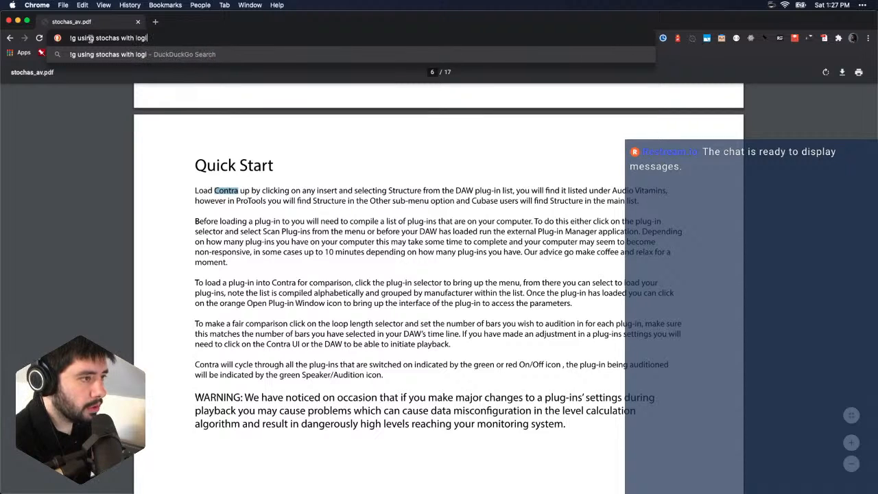
{"action": "type", "text": "c pro"}
{"action": "key", "text": "Return"}
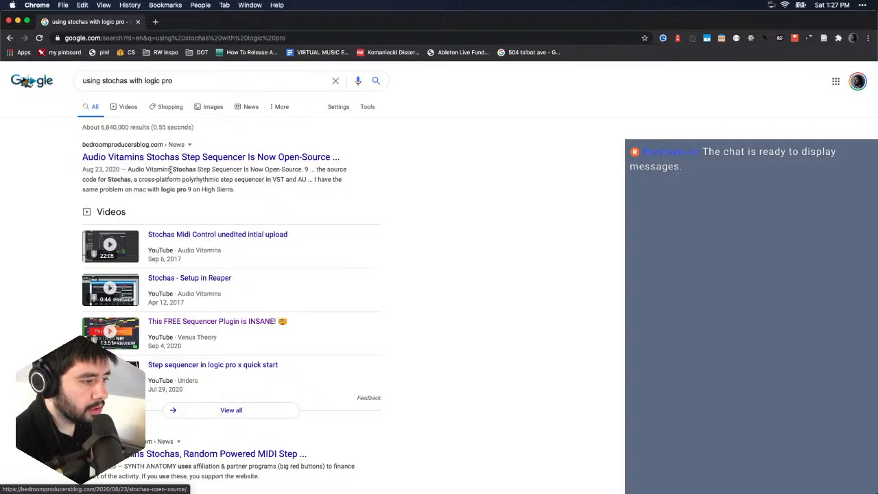
{"action": "scroll", "coordinate": [170, 171], "scroll_direction": "down", "scroll_amount": 3}
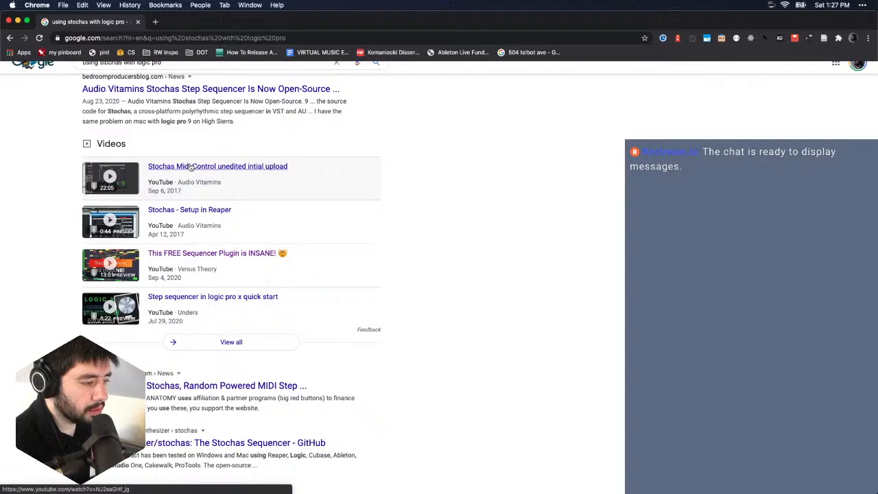
{"action": "left_click", "coordinate": [191, 166]}
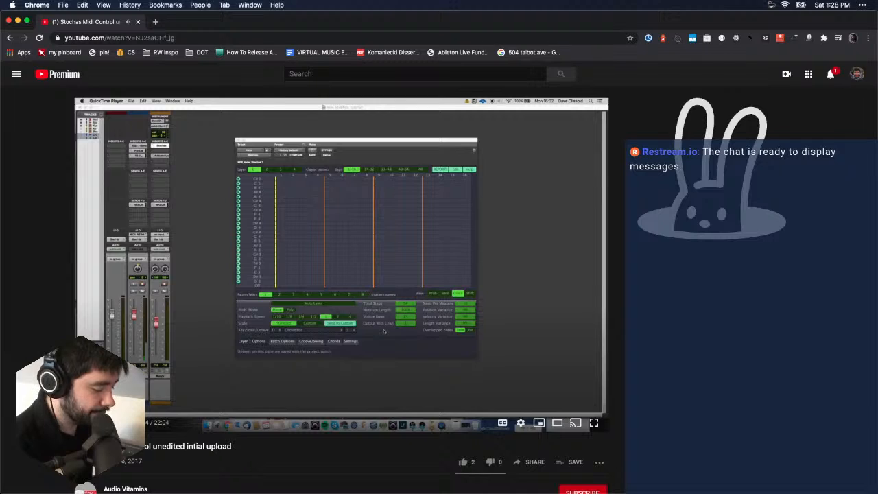
- Switch to Logic Pro X and load the Audio Vitamins Stochas Audio Unit as a MIDI effect on the Classic Electric Piano track
{"action": "key", "text": "super+Tab"}
{"action": "left_click", "coordinate": [207, 238]}
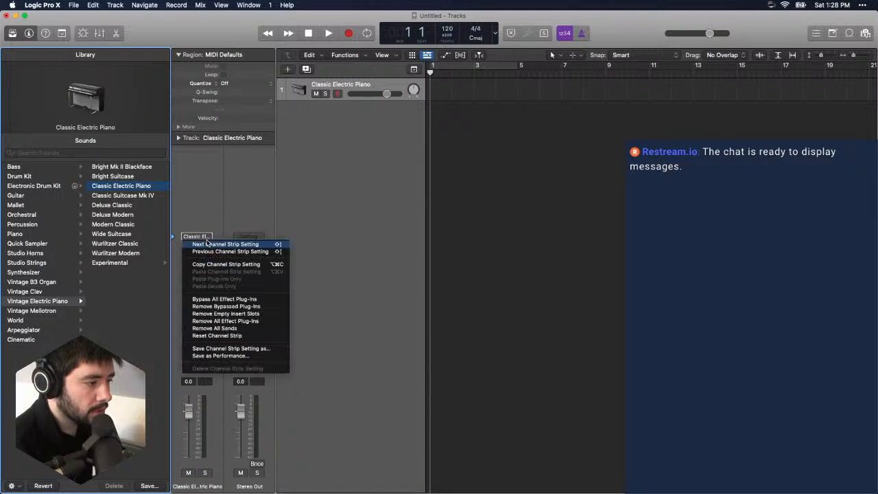
{"action": "left_click", "coordinate": [215, 226]}
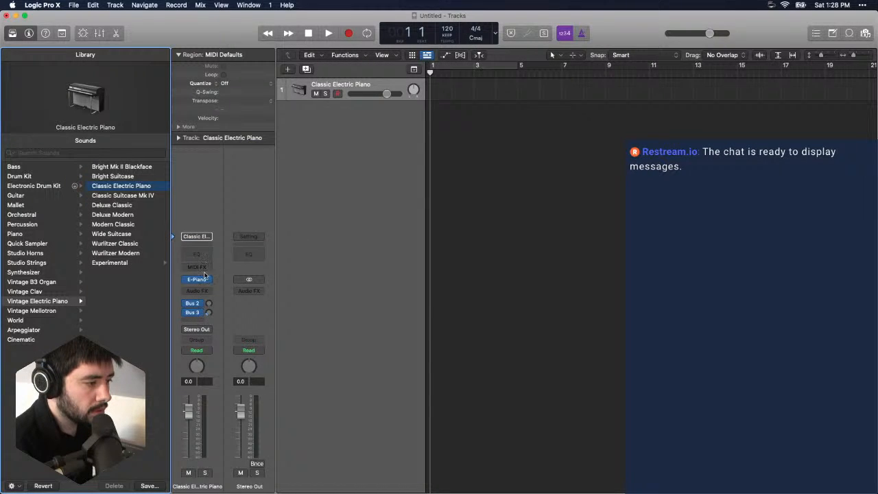
{"action": "left_click", "coordinate": [205, 269]}
{"action": "mouse_move", "coordinate": [234, 352]}
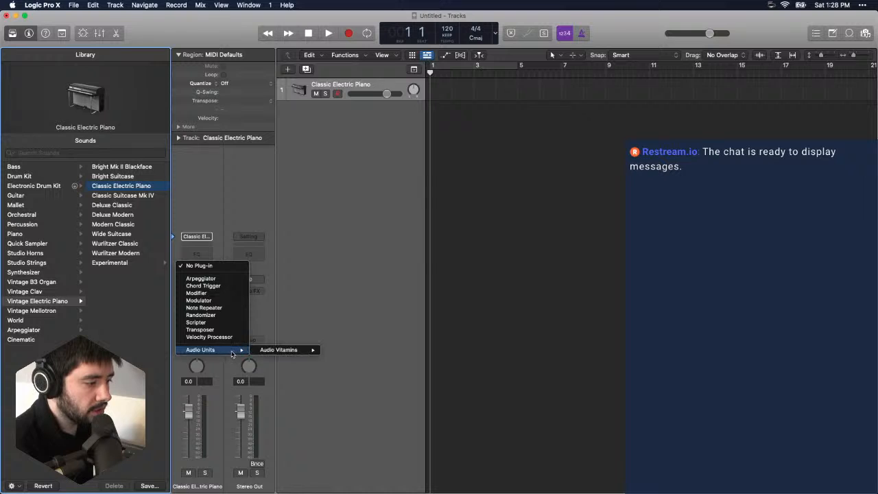
{"action": "mouse_move", "coordinate": [282, 352]}
{"action": "left_click", "coordinate": [340, 352]}
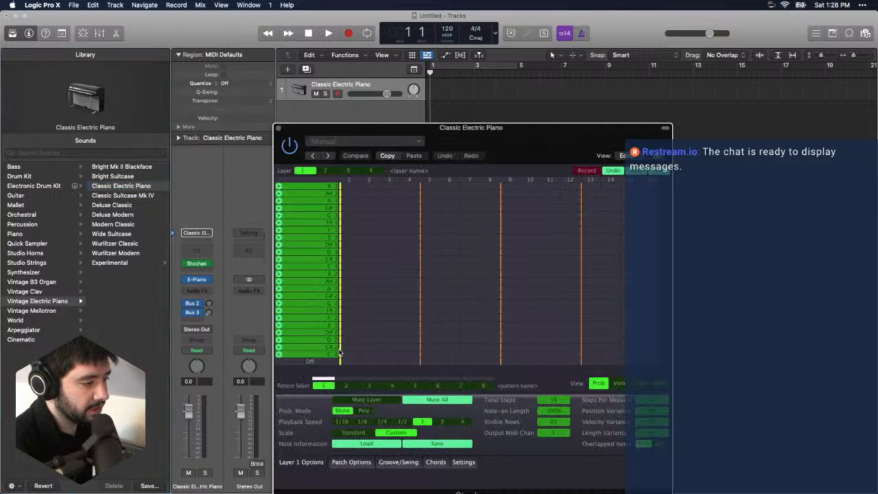
{"action": "left_click_drag", "start_coordinate": [492, 131], "coordinate": [507, 113]}
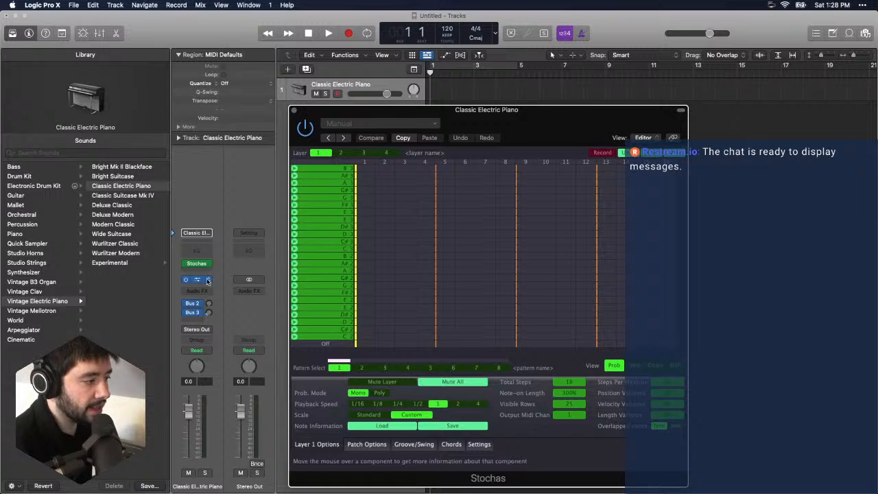
- Place Low-probability F#2 notes on steps 1, 5, 9 and 13, add B2 on step 9, and start playback
{"action": "left_click", "coordinate": [365, 294]}
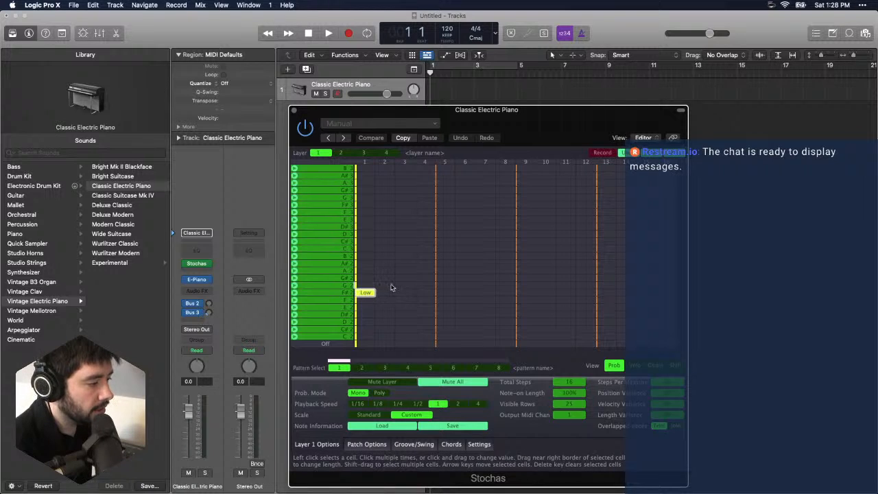
{"action": "left_click", "coordinate": [603, 294]}
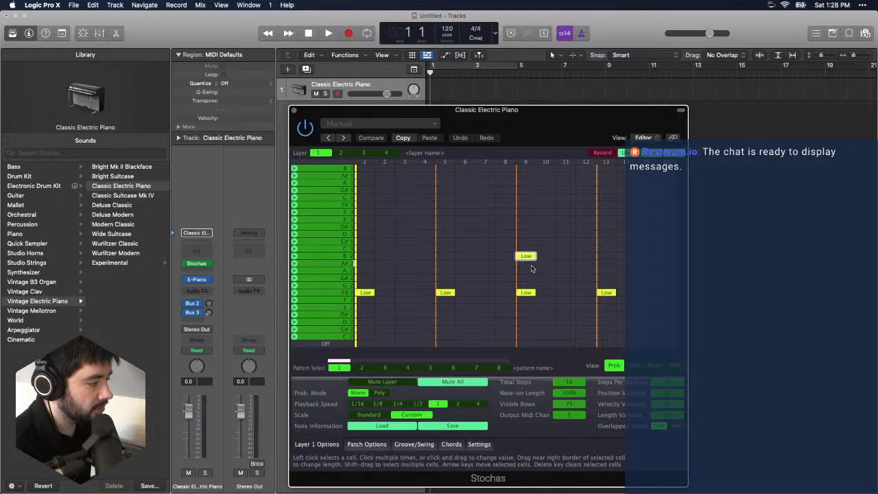
{"action": "key", "text": "space"}
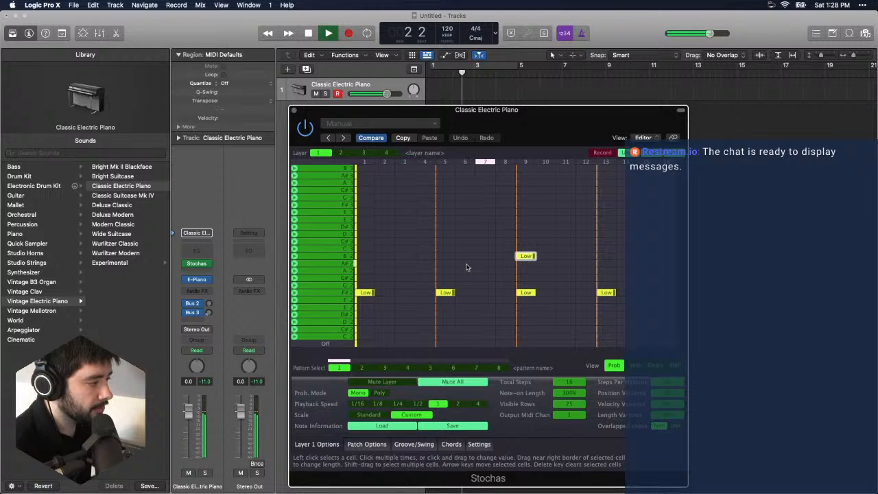
- On step 9, add D2 and remove F#2, and place E2, F2 and A#2 notes on steps 10, 11 and 12
{"action": "left_click", "coordinate": [527, 322]}
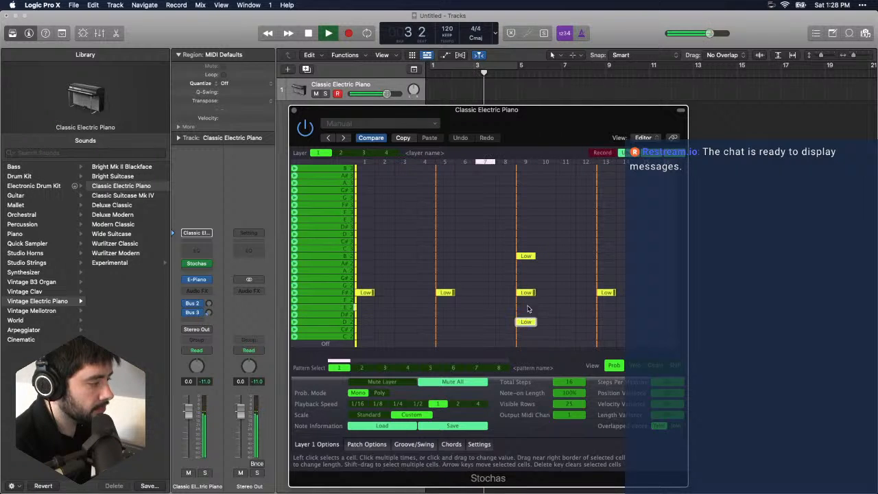
{"action": "left_click", "coordinate": [531, 294]}
{"action": "left_click", "coordinate": [532, 294]}
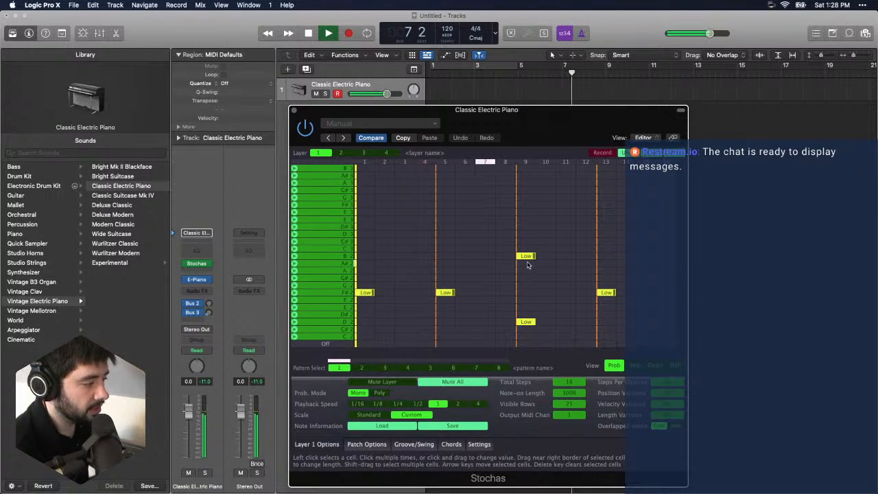
{"action": "left_click", "coordinate": [546, 307]}
{"action": "left_click", "coordinate": [566, 300]}
{"action": "left_click", "coordinate": [585, 263]}
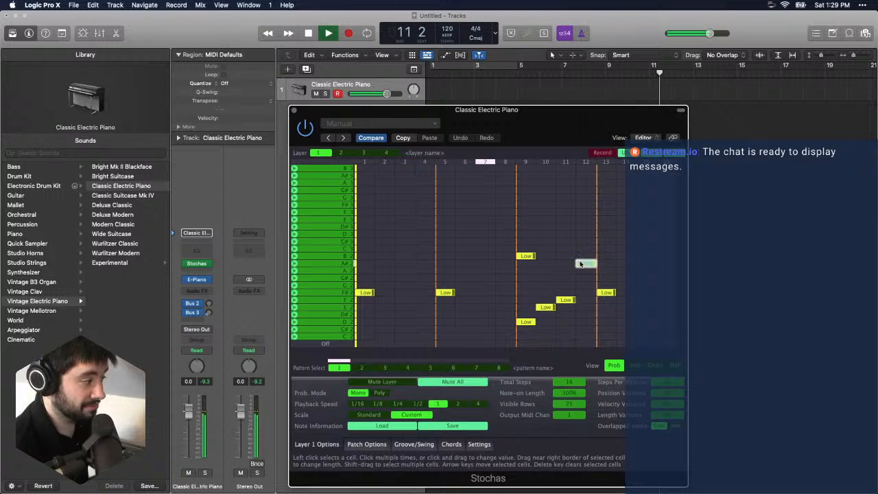
- Set the layer's probability mode to Poly and raise the probability of the F#2 note on step 1
{"action": "left_click", "coordinate": [380, 394]}
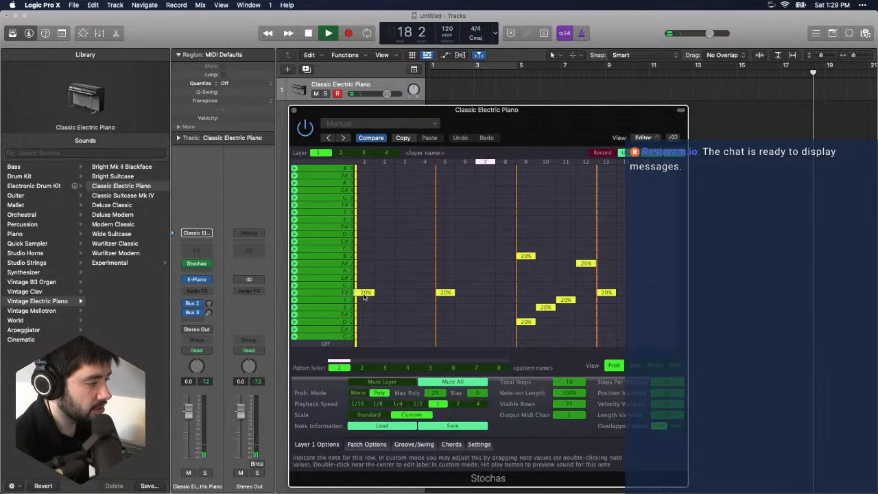
{"action": "left_click_drag", "start_coordinate": [364, 297], "coordinate": [391, 191]}
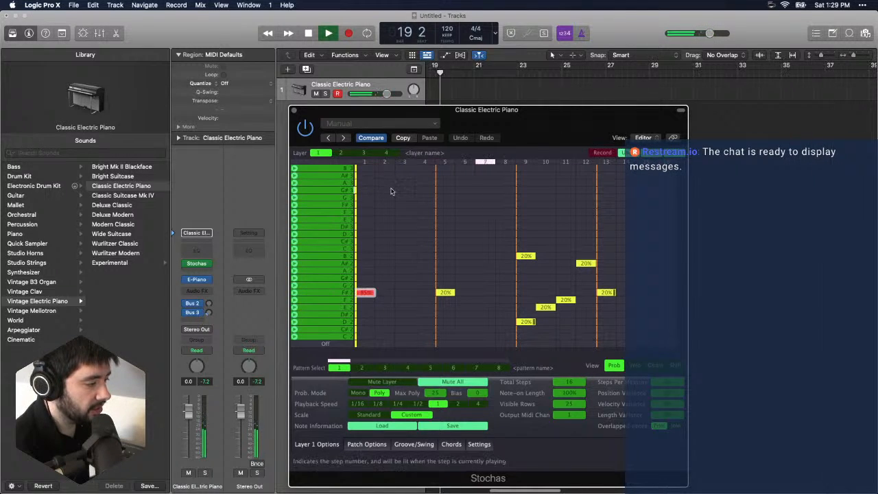
- Set the F#2 notes on steps 1 and 5 to On and remove the stray B3 note from step 1
{"action": "left_click_drag", "start_coordinate": [368, 293], "coordinate": [374, 172]}
{"action": "left_click", "coordinate": [375, 171]}
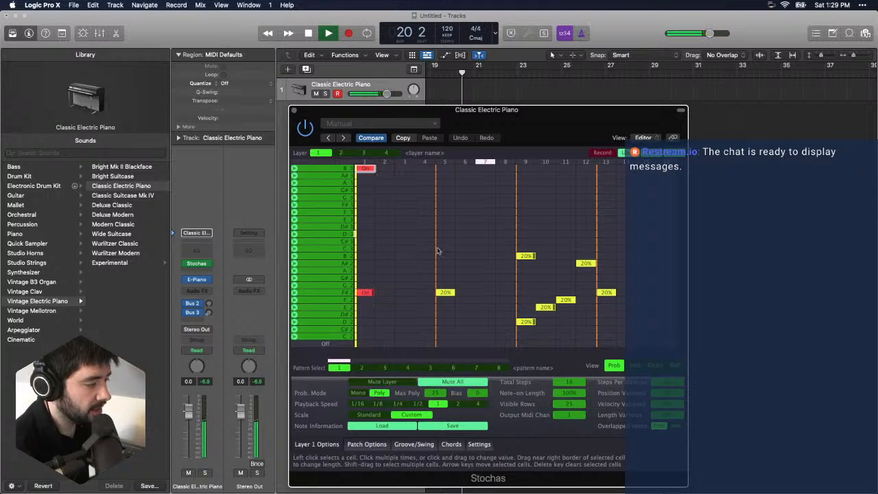
{"action": "left_click", "coordinate": [366, 169]}
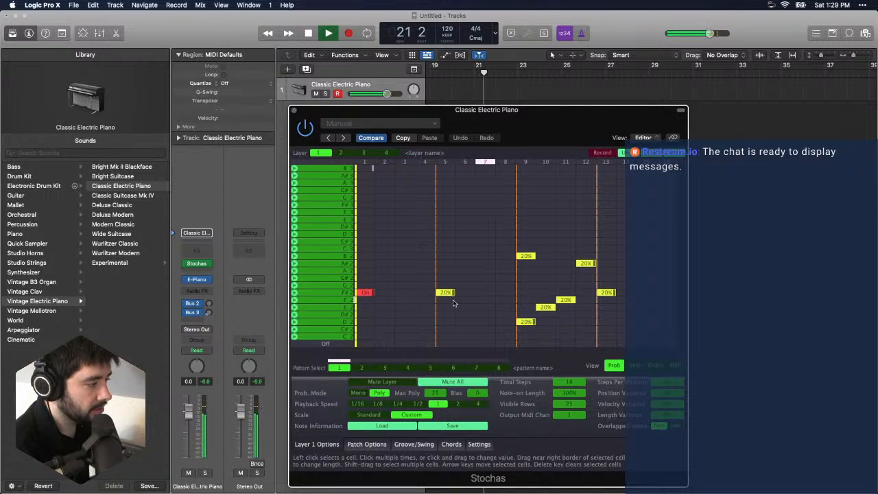
{"action": "left_click", "coordinate": [448, 295]}
{"action": "left_click_drag", "start_coordinate": [448, 295], "coordinate": [481, 293]}
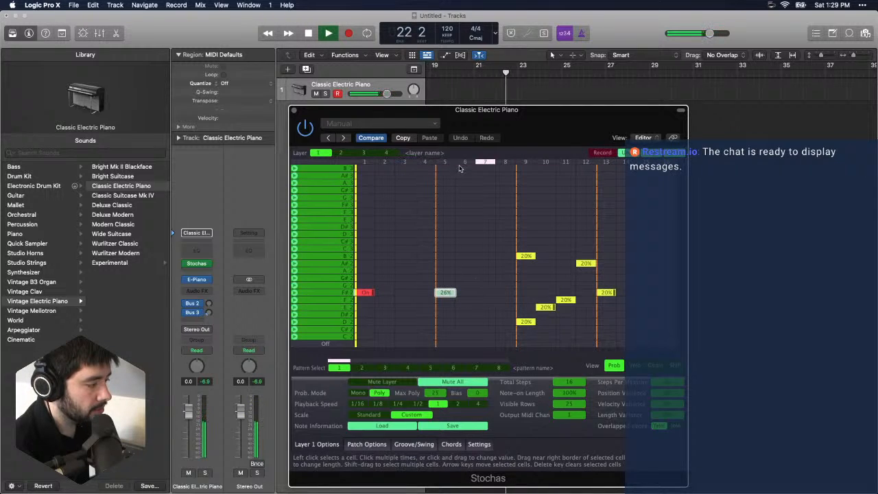
{"action": "left_click_drag", "start_coordinate": [461, 169], "coordinate": [469, 284]}
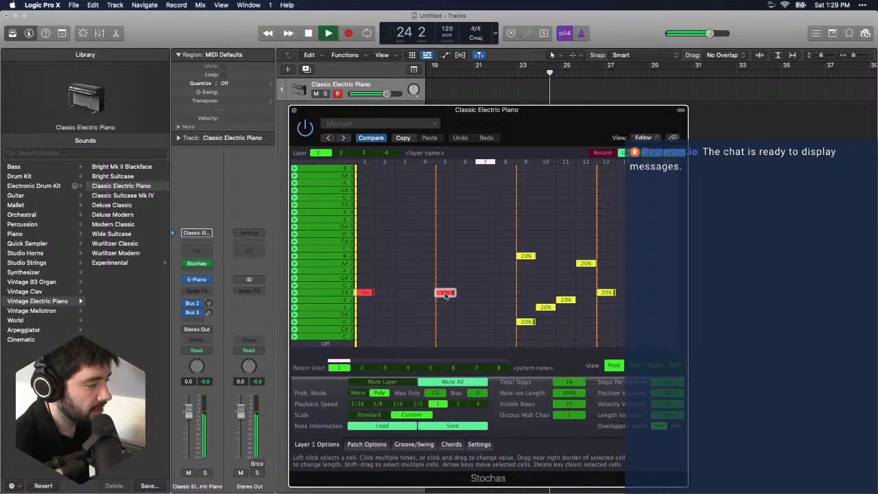
- Cycle the F#2 note on step 5 through its probability levels and return it to On
{"action": "left_click", "coordinate": [446, 296]}
{"action": "left_click", "coordinate": [446, 295]}
{"action": "left_click", "coordinate": [446, 295]}
{"action": "left_click", "coordinate": [446, 295]}
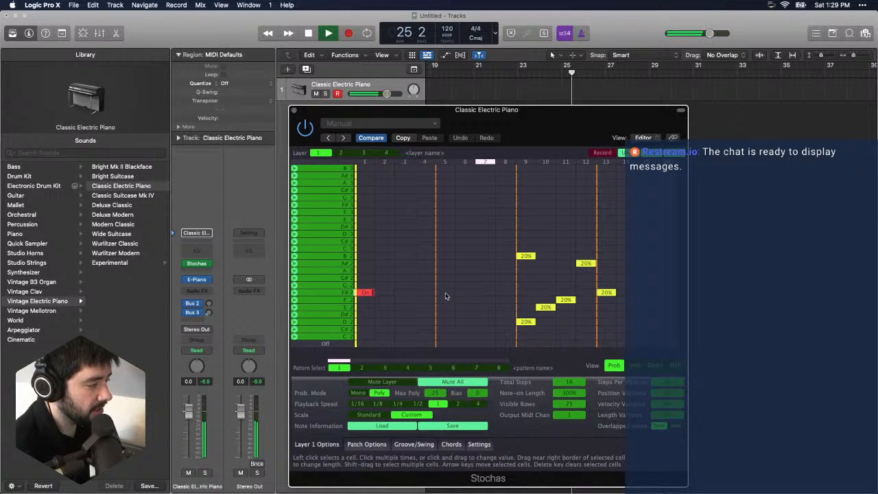
{"action": "left_click", "coordinate": [446, 295]}
{"action": "left_click", "coordinate": [446, 296]}
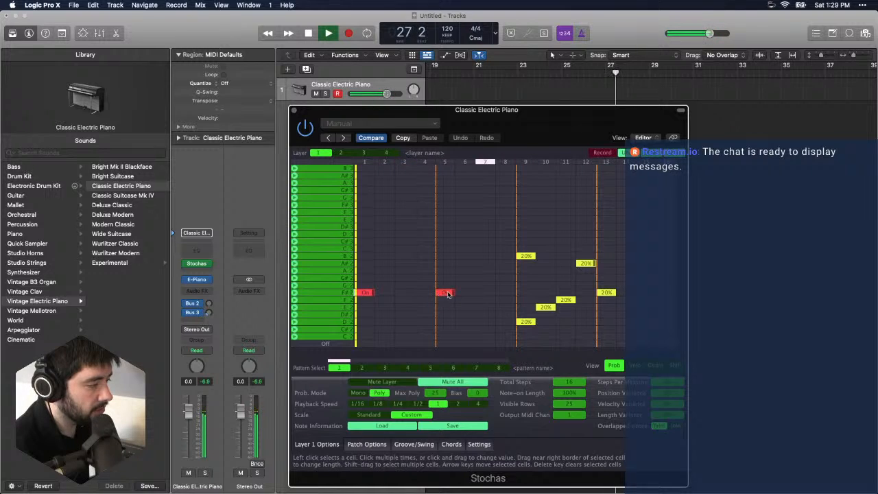
{"action": "mouse_move", "coordinate": [448, 293]}
{"action": "left_mouse_down"}
{"action": "mouse_move", "coordinate": [441, 359]}
{"action": "mouse_move", "coordinate": [446, 295]}
{"action": "left_mouse_up"}
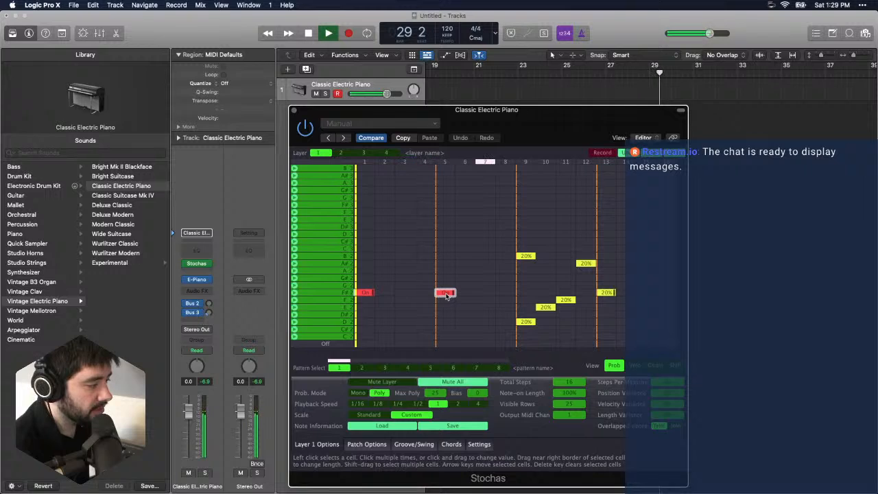
{"action": "left_click", "coordinate": [446, 293]}
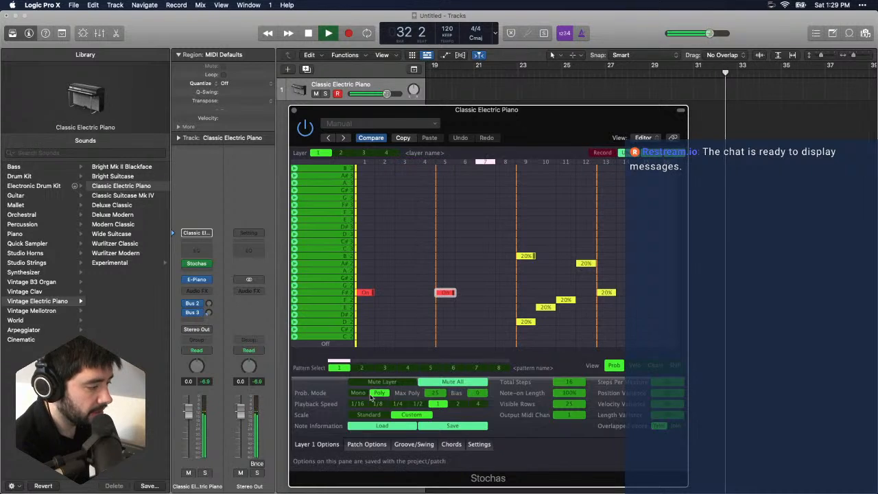
- Switch the layer's probability mode to Mono and add an A2 note with Low probability on step 5
{"action": "left_click", "coordinate": [358, 394]}
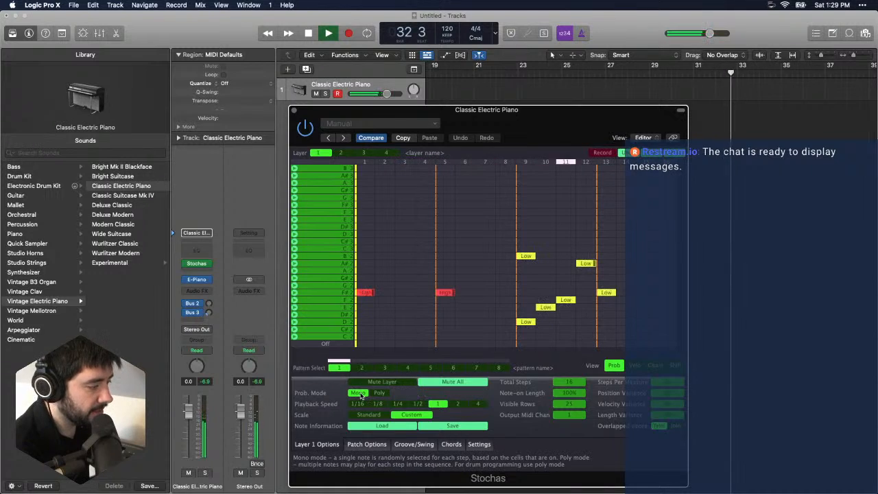
{"action": "left_click", "coordinate": [446, 271]}
{"action": "left_click", "coordinate": [446, 271]}
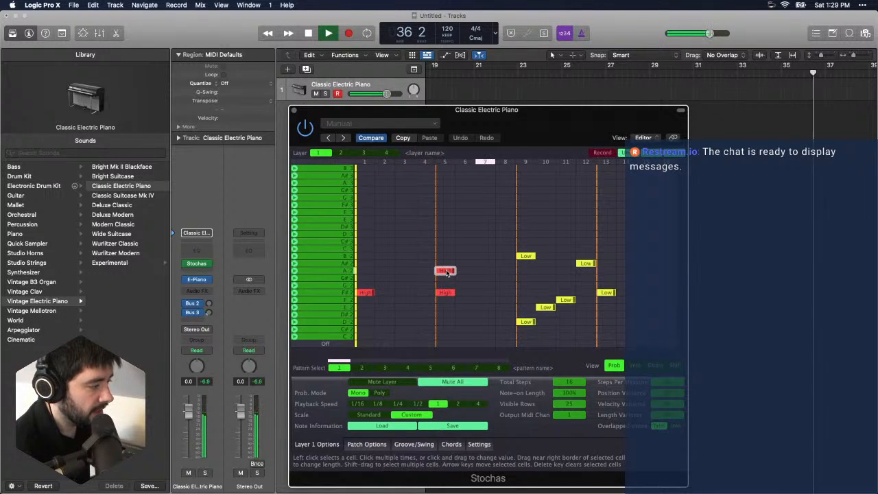
{"action": "left_click", "coordinate": [447, 272]}
{"action": "left_click", "coordinate": [447, 271]}
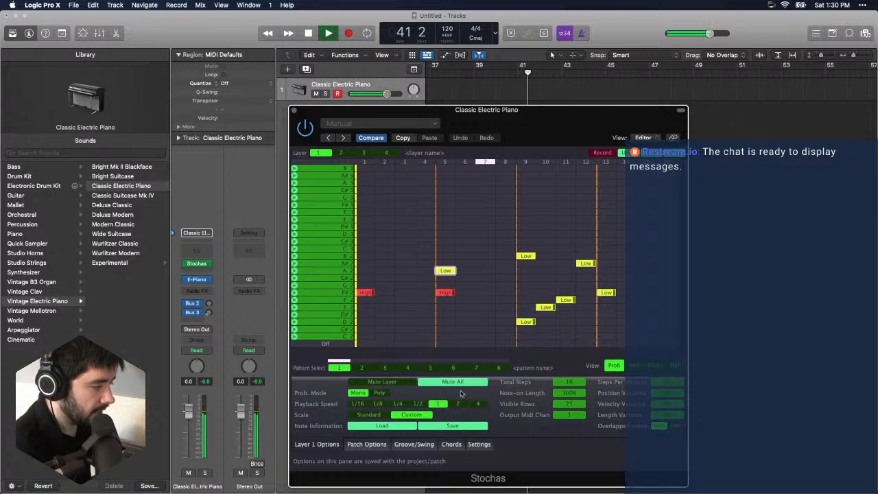
- Move the Stochas window clear of the channel strip and replace the track's electric piano instrument with Retro Synth
{"action": "left_click_drag", "start_coordinate": [424, 110], "coordinate": [515, 91]}
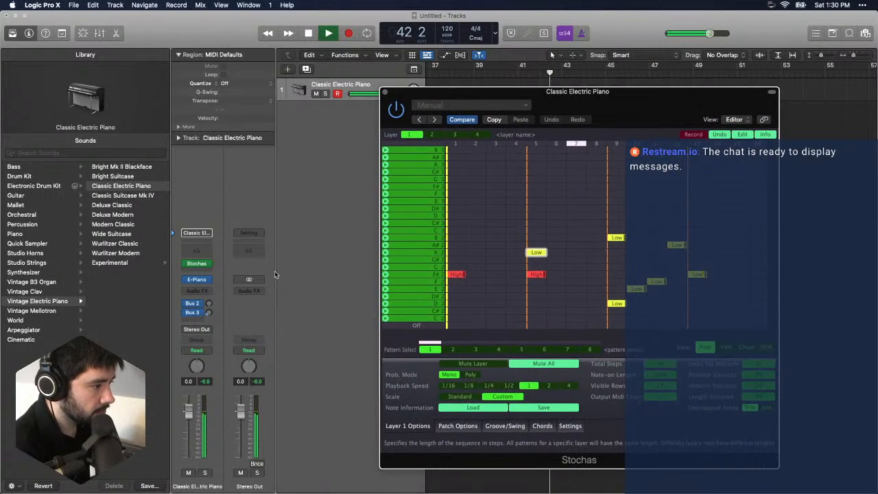
{"action": "left_click", "coordinate": [212, 282]}
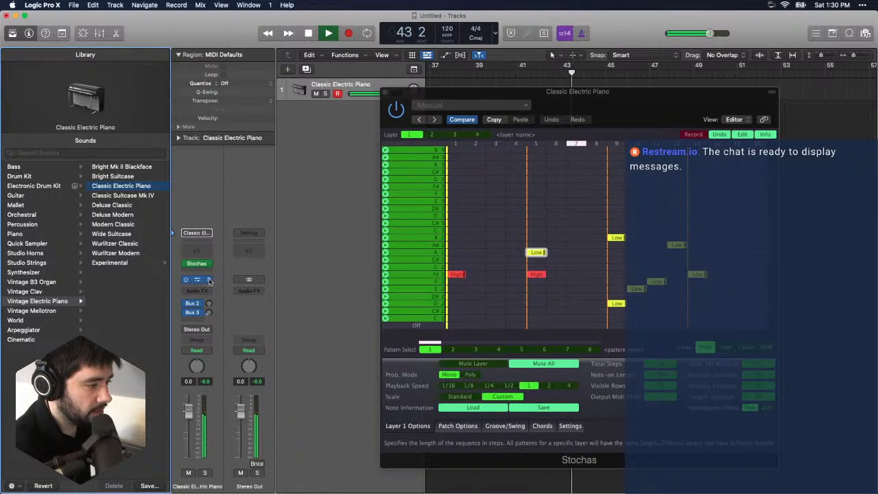
{"action": "left_click", "coordinate": [211, 280]}
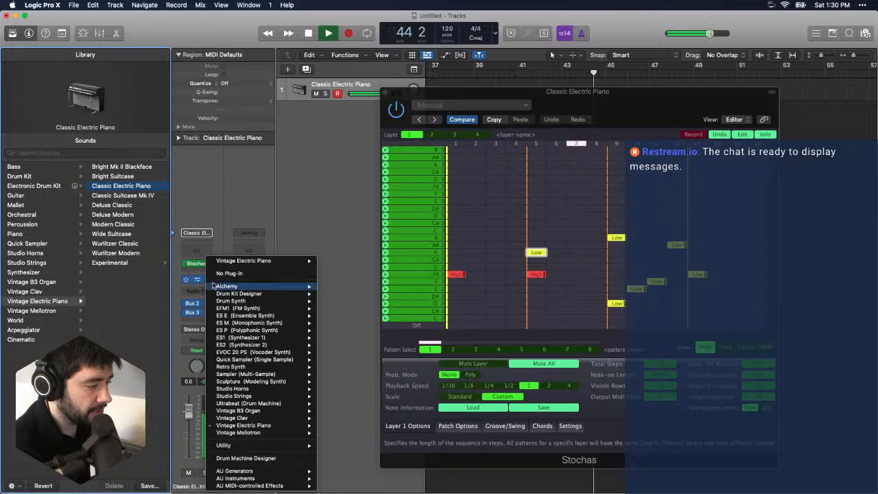
{"action": "left_click", "coordinate": [324, 367]}
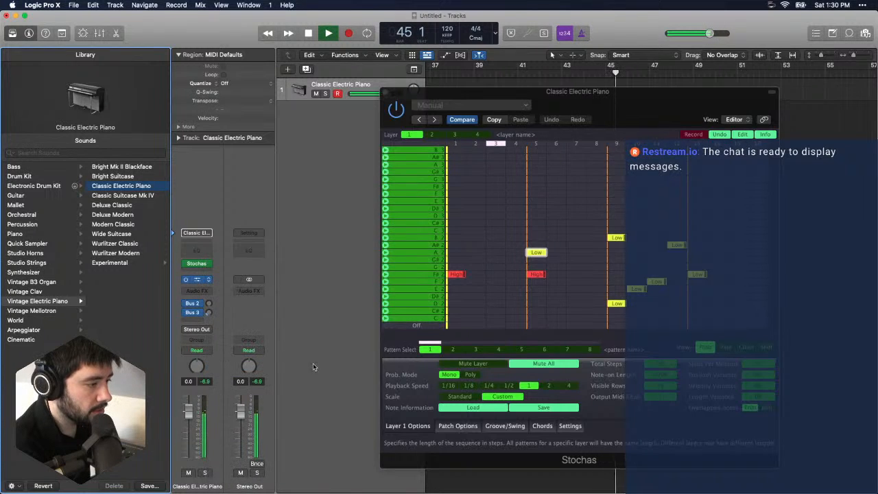
- Arrange the Retro Synth and Stochas windows side by side, with Retro Synth scaled to 91%
{"action": "left_click_drag", "start_coordinate": [477, 171], "coordinate": [229, 105]}
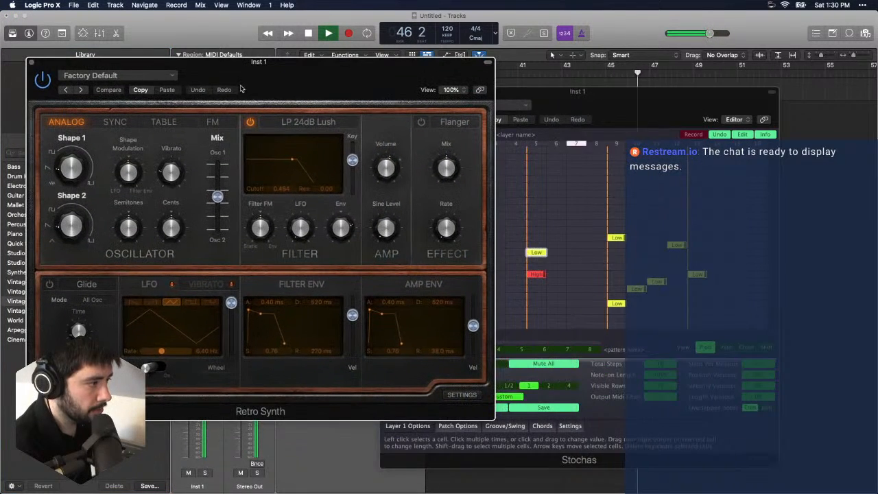
{"action": "left_click_drag", "start_coordinate": [496, 164], "coordinate": [367, 137]}
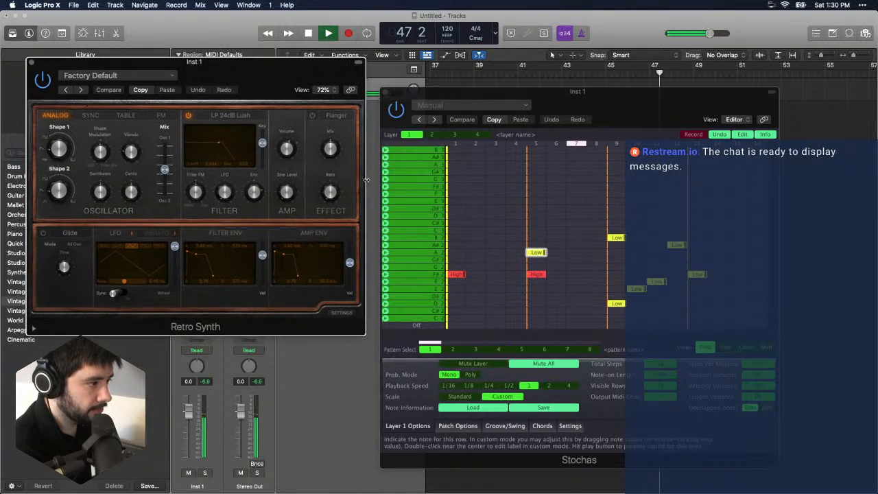
{"action": "left_click_drag", "start_coordinate": [493, 95], "coordinate": [550, 70]}
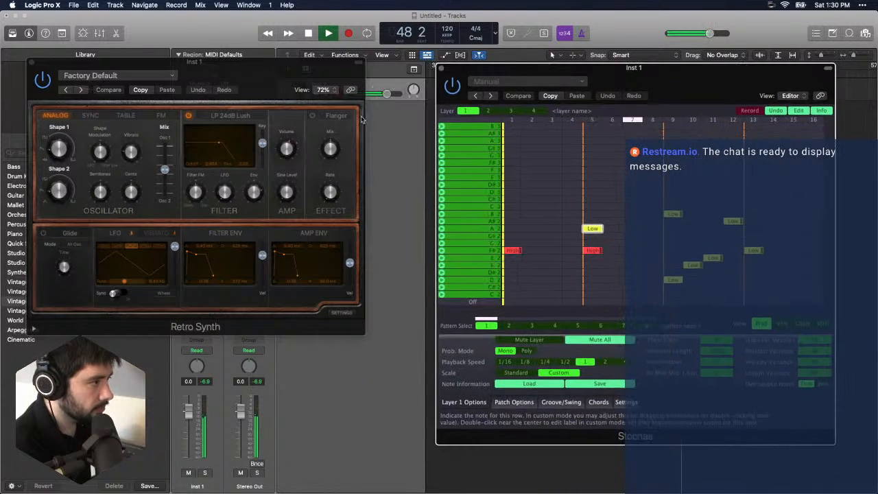
{"action": "left_click_drag", "start_coordinate": [367, 336], "coordinate": [455, 400]}
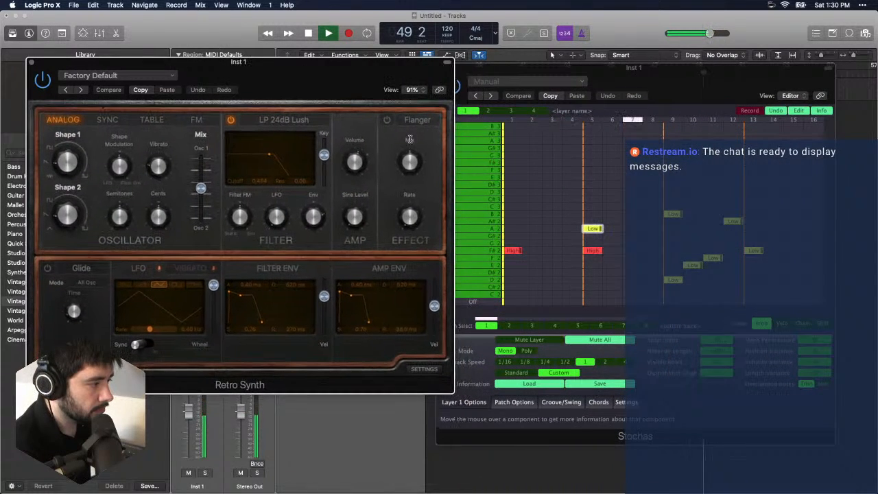
{"action": "left_click_drag", "start_coordinate": [361, 86], "coordinate": [340, 103]}
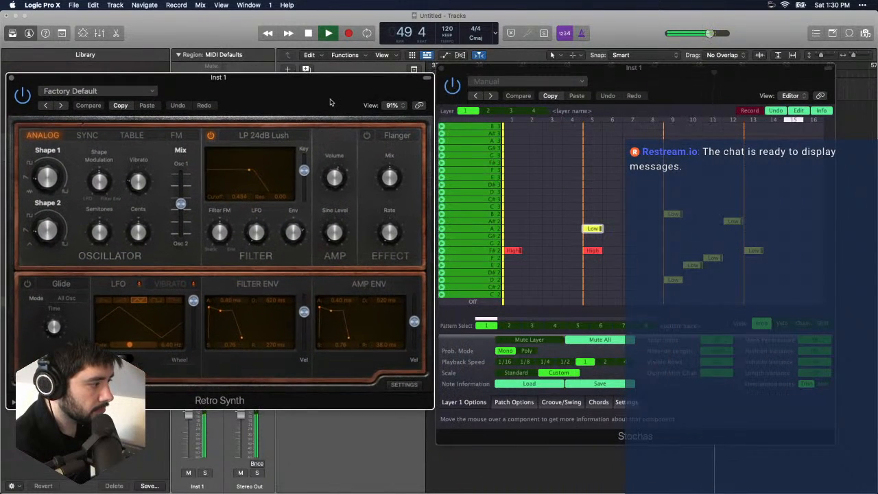
{"action": "left_click", "coordinate": [479, 304]}
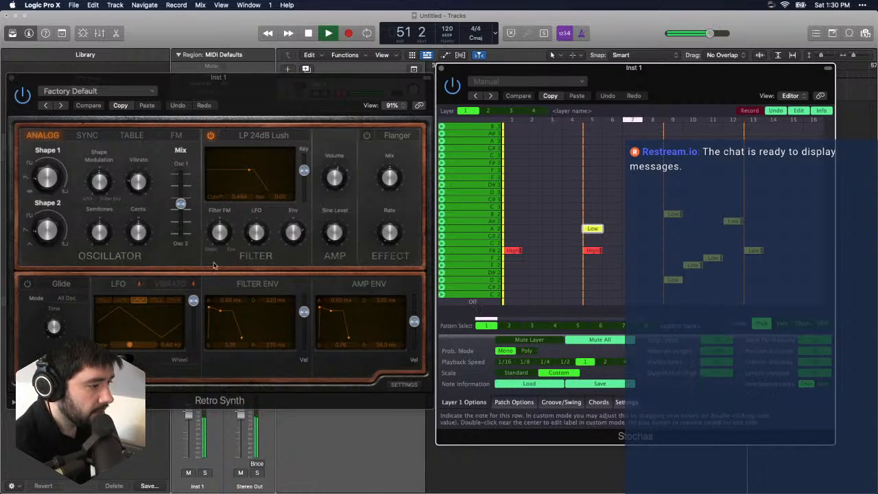
- Adjust Retro Synth's Shape 1, shift the oscillator mix toward Osc 1, and lower the filter cutoff to about 0.418
{"action": "left_click", "coordinate": [37, 173]}
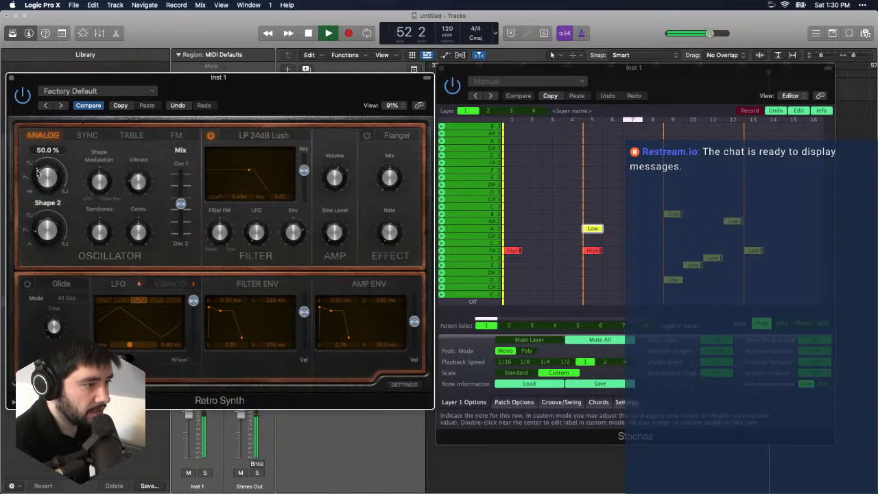
{"action": "mouse_move", "coordinate": [38, 173]}
{"action": "left_mouse_down"}
{"action": "mouse_move", "coordinate": [43, 165]}
{"action": "mouse_move", "coordinate": [48, 180]}
{"action": "mouse_move", "coordinate": [58, 168]}
{"action": "mouse_move", "coordinate": [52, 192]}
{"action": "mouse_move", "coordinate": [52, 165]}
{"action": "left_mouse_up"}
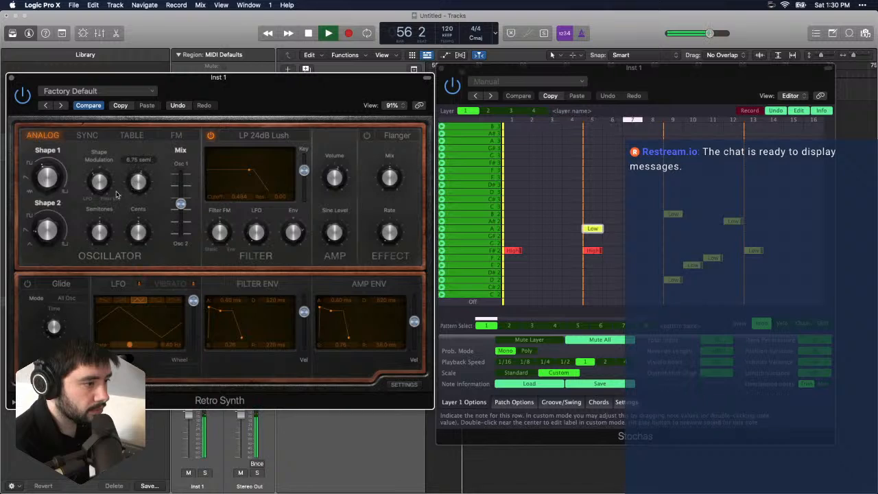
{"action": "left_click_drag", "start_coordinate": [180, 204], "coordinate": [181, 185]}
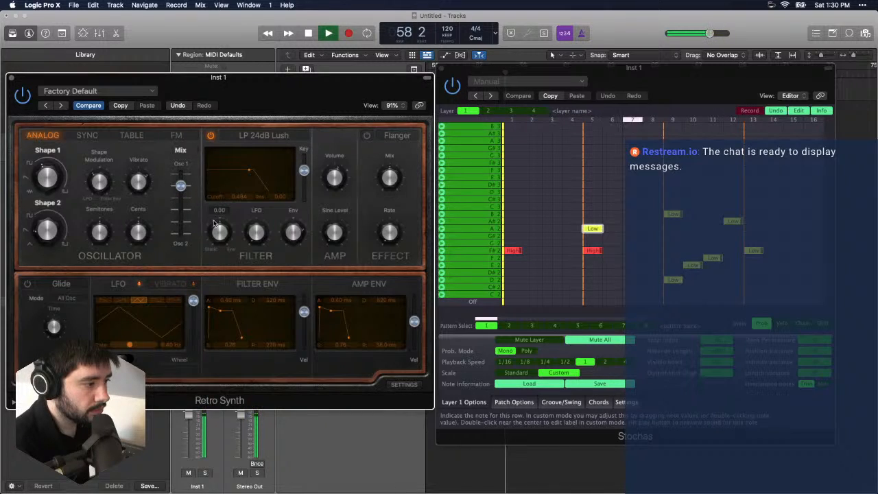
{"action": "mouse_move", "coordinate": [245, 173]}
{"action": "left_mouse_down"}
{"action": "mouse_move", "coordinate": [228, 178]}
{"action": "mouse_move", "coordinate": [254, 173]}
{"action": "mouse_move", "coordinate": [244, 172]}
{"action": "left_mouse_up"}
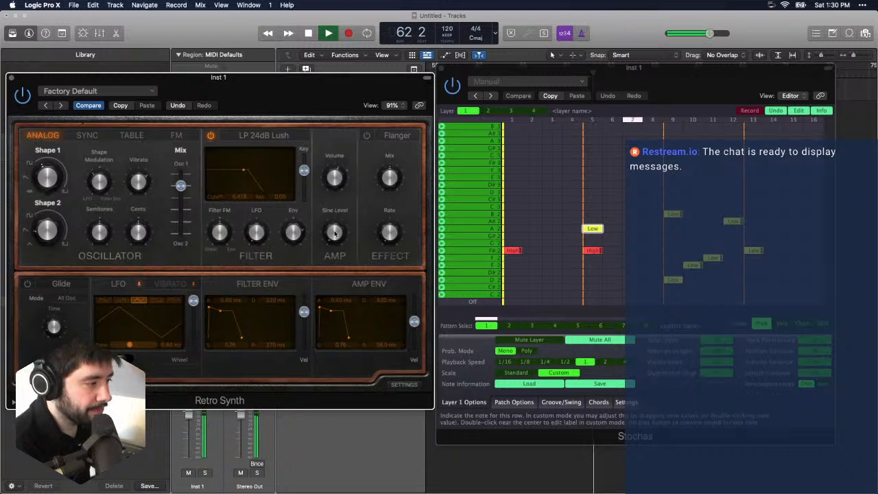
- Adjust Retro Synth's Sine Level and turn on the Flanger effect
{"action": "left_click_drag", "start_coordinate": [337, 218], "coordinate": [337, 208]}
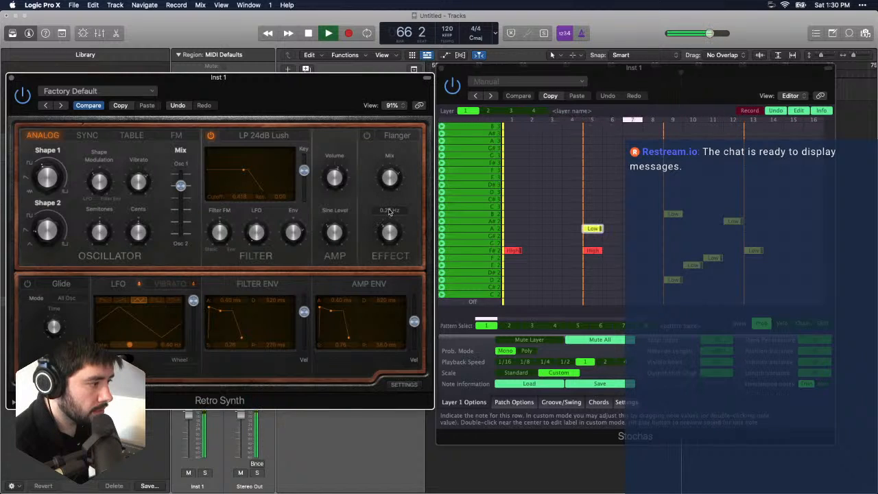
{"action": "left_click", "coordinate": [366, 135]}
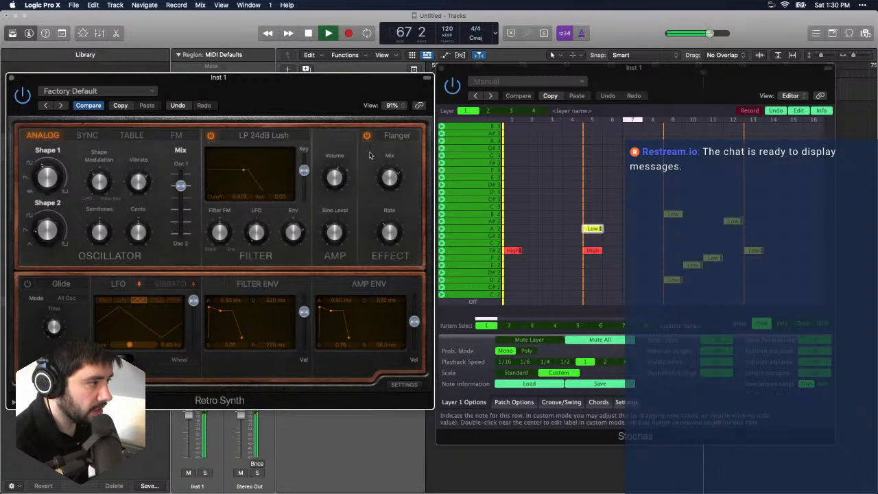
{"action": "mouse_move", "coordinate": [390, 177]}
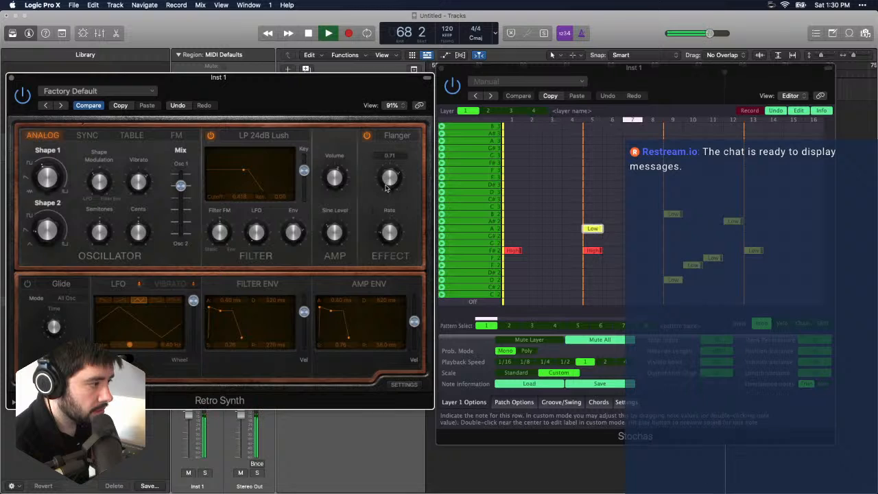
- Remove the A2 note from step 5 and replace the A#2 note on step 12 with a Low B2
{"action": "left_click", "coordinate": [591, 251]}
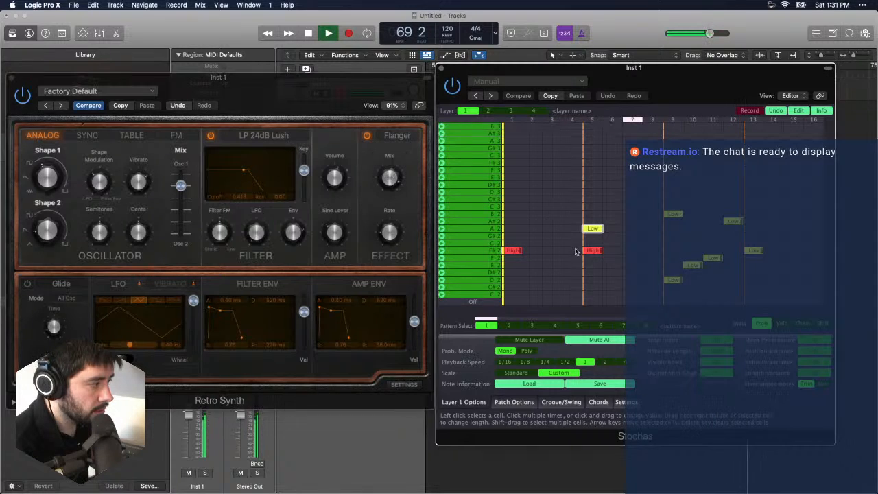
{"action": "left_click", "coordinate": [592, 251]}
{"action": "left_click", "coordinate": [593, 229]}
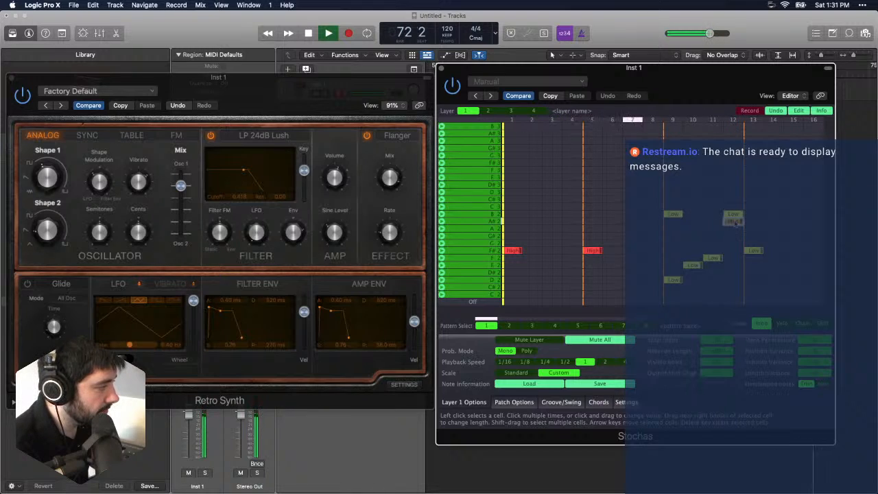
{"action": "left_click", "coordinate": [733, 221]}
- Remove the F2, E2, D2 and F#2 notes from steps 11, 10, 9 and 13 respectively
{"action": "left_click", "coordinate": [714, 258]}
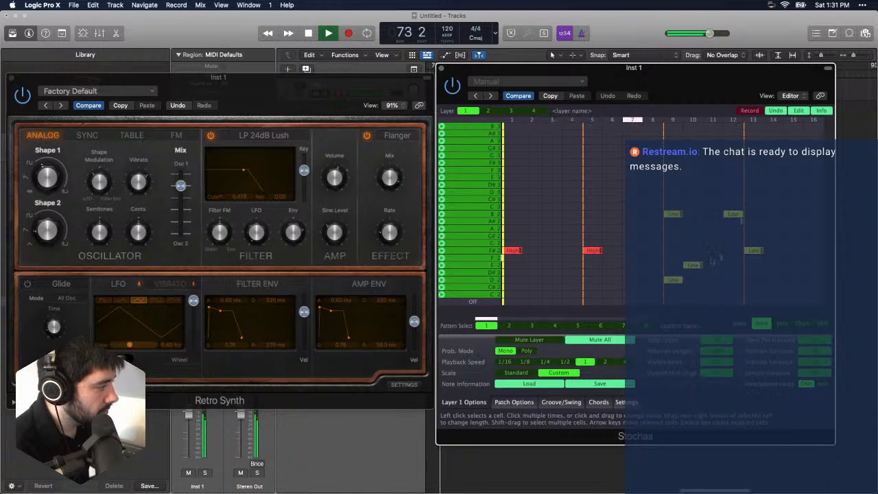
{"action": "left_click", "coordinate": [694, 265]}
{"action": "left_click", "coordinate": [673, 280]}
{"action": "left_click", "coordinate": [754, 251]}
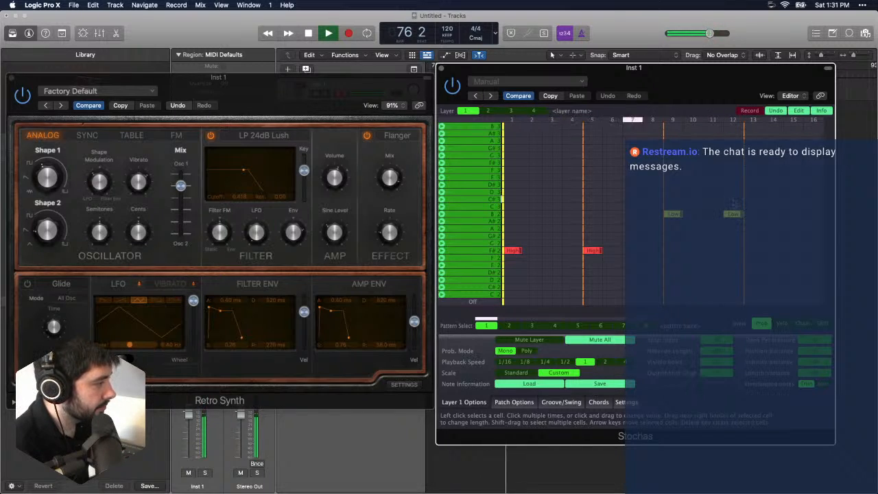
- Stack Low-probability A2, C#3, D3, E3 and F#3 notes on step 12, plus a High-probability A3
{"action": "left_click", "coordinate": [733, 199]}
{"action": "left_click", "coordinate": [734, 228]}
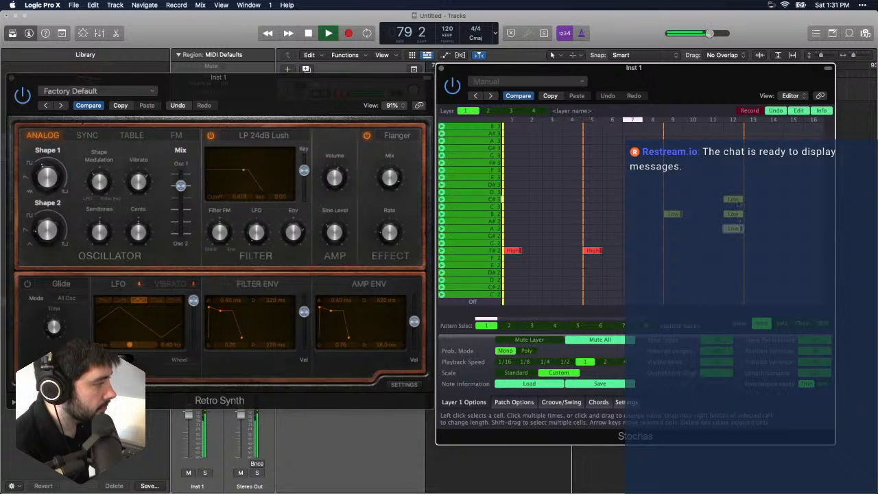
{"action": "left_click", "coordinate": [733, 192]}
{"action": "left_click", "coordinate": [734, 178]}
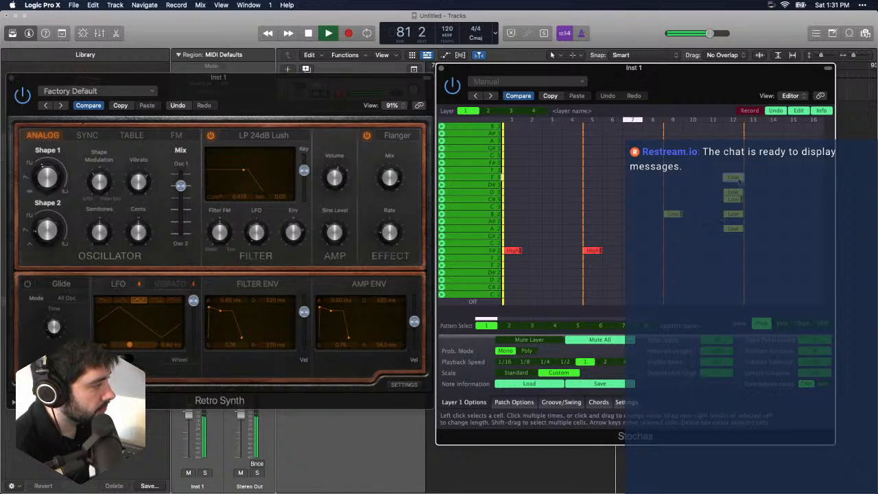
{"action": "left_click", "coordinate": [733, 163]}
{"action": "left_click", "coordinate": [736, 148]}
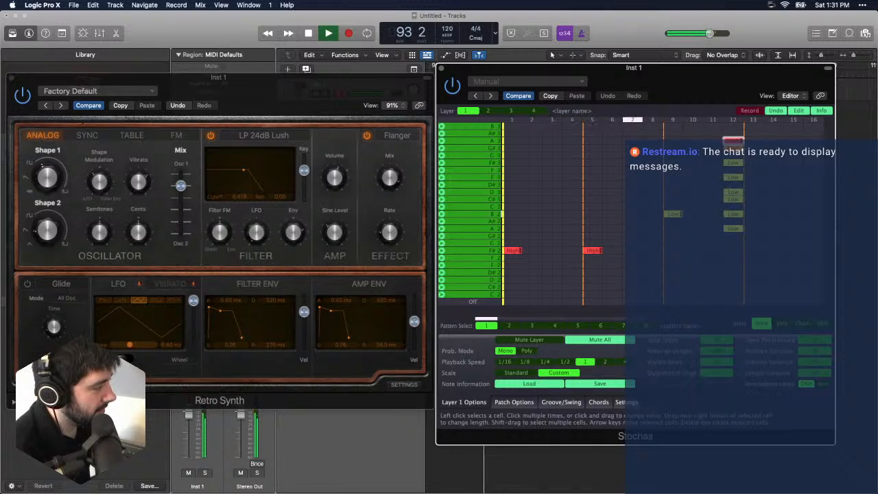
- Lengthen the Low B2 note on step 9 so it spans two steps
{"action": "left_click", "coordinate": [681, 218]}
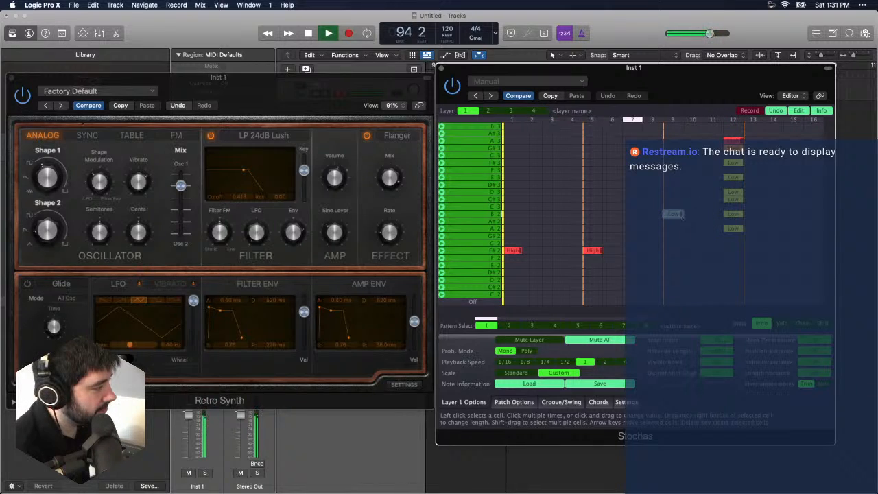
{"action": "left_click_drag", "start_coordinate": [681, 216], "coordinate": [698, 219]}
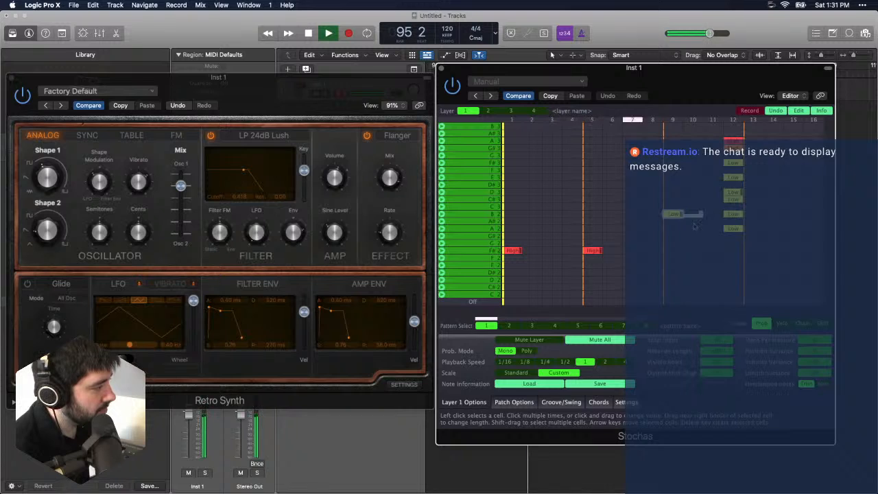
- Try extra B2 notes on steps 11 and 10, and remove both again
{"action": "left_click", "coordinate": [711, 215]}
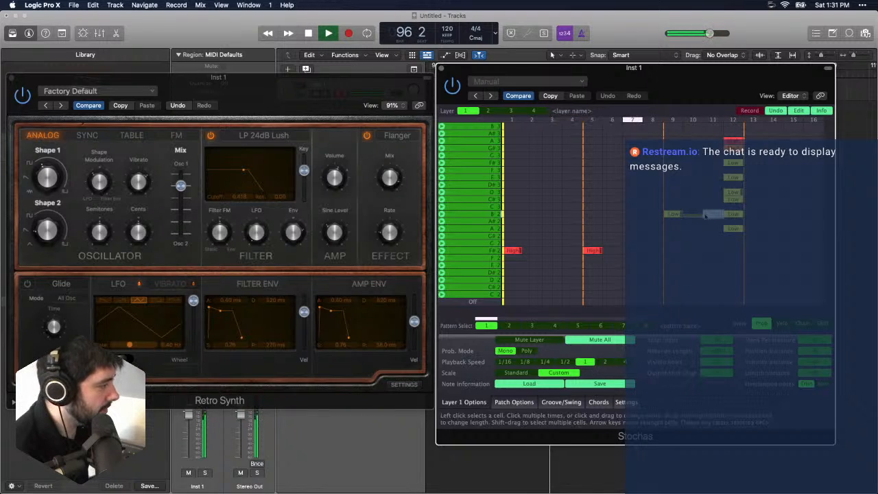
{"action": "left_click", "coordinate": [700, 216]}
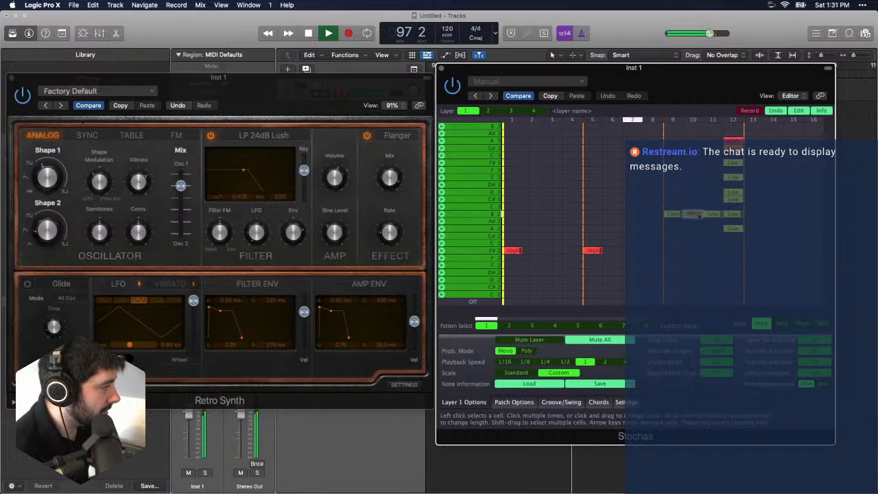
{"action": "left_click", "coordinate": [699, 215]}
{"action": "left_click", "coordinate": [694, 215]}
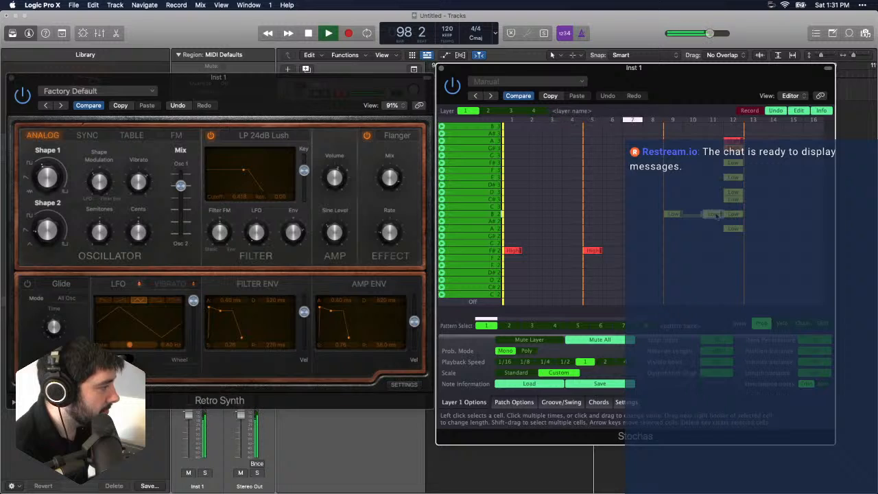
{"action": "left_click", "coordinate": [714, 216]}
{"action": "left_click", "coordinate": [714, 215]}
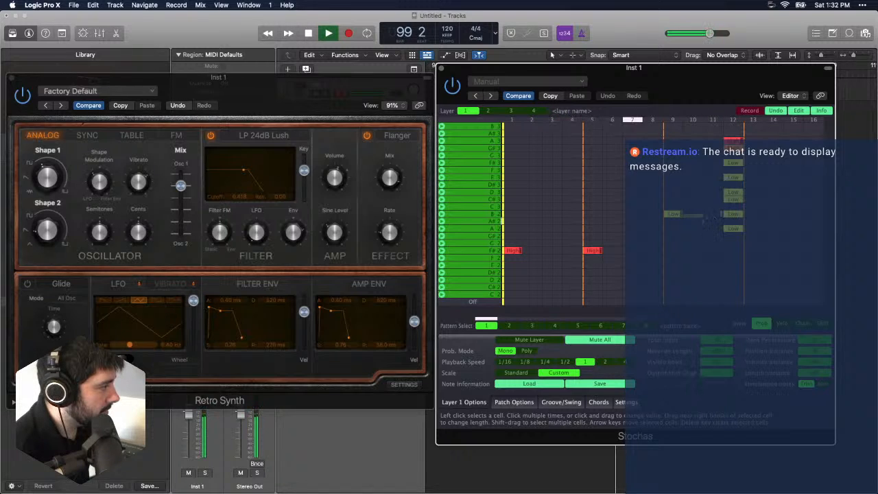
- Add a Low C#3 note on step 10 and stop playback
{"action": "left_click", "coordinate": [699, 221]}
{"action": "left_click", "coordinate": [699, 216]}
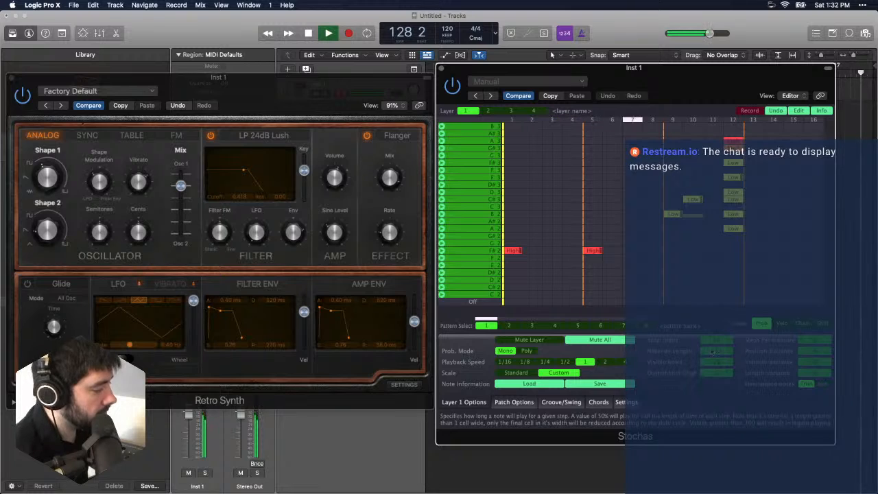
{"action": "key", "text": "space"}
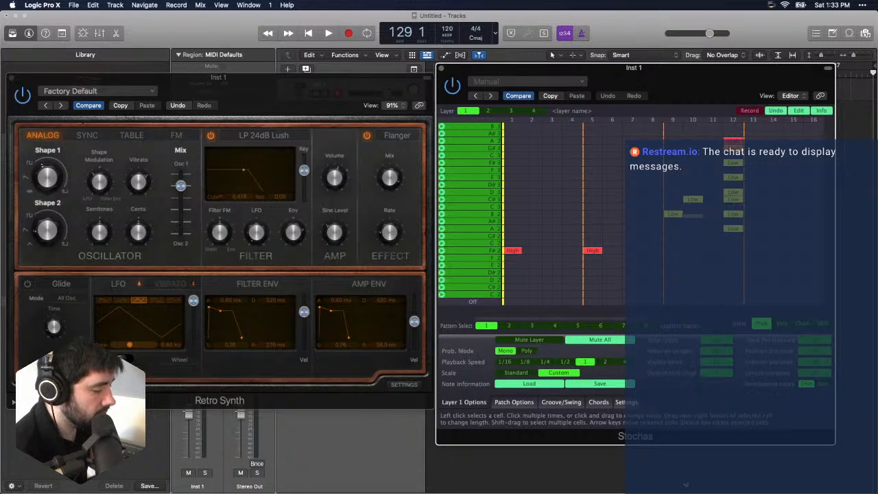
- View the layer 2 pattern grid and return to layer 1
{"action": "left_click", "coordinate": [486, 112]}
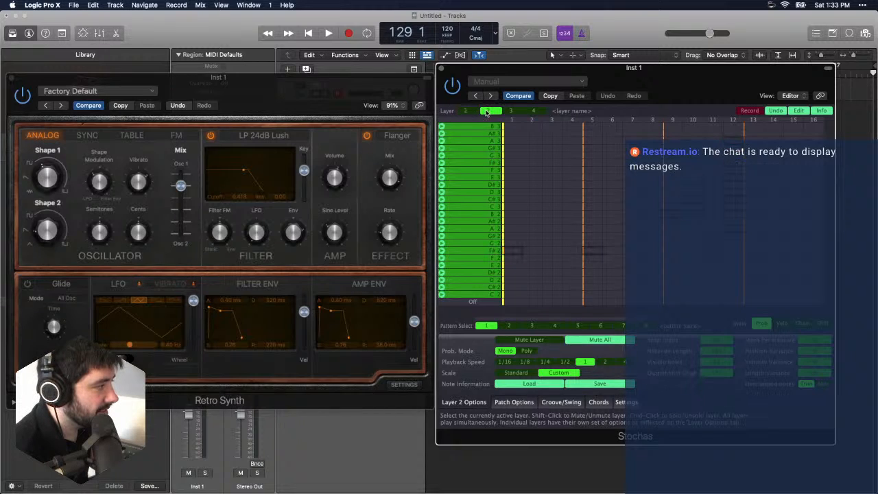
{"action": "left_click", "coordinate": [514, 111]}
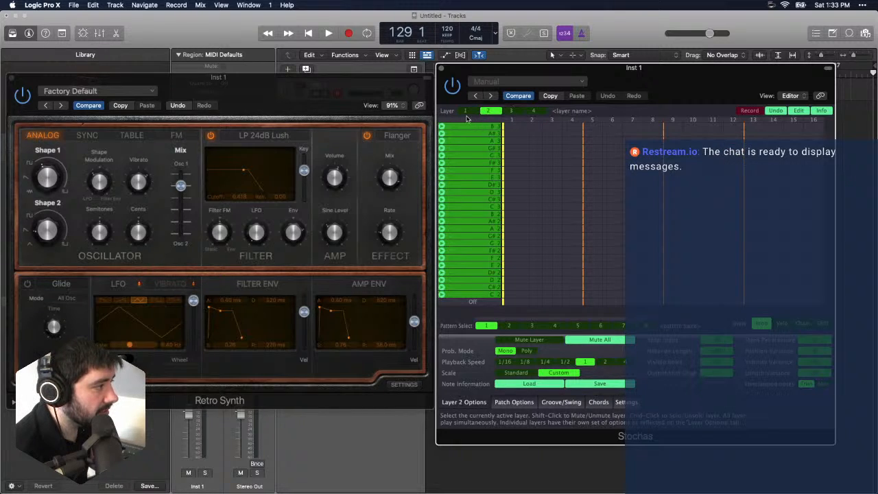
{"action": "left_click", "coordinate": [466, 112]}
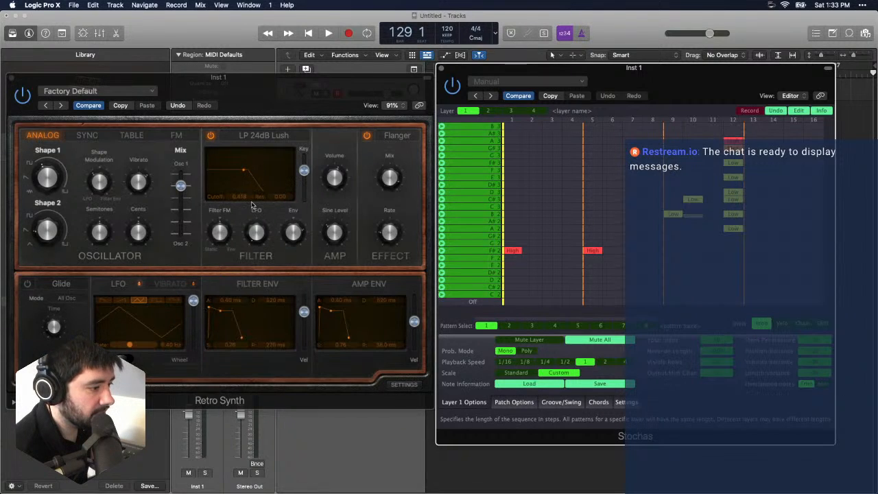
- Close the Retro Synth and Stochas windows, and reopen Stochas from the Inst 1 channel strip
{"action": "left_click", "coordinate": [363, 22]}
{"action": "left_click", "coordinate": [11, 78]}
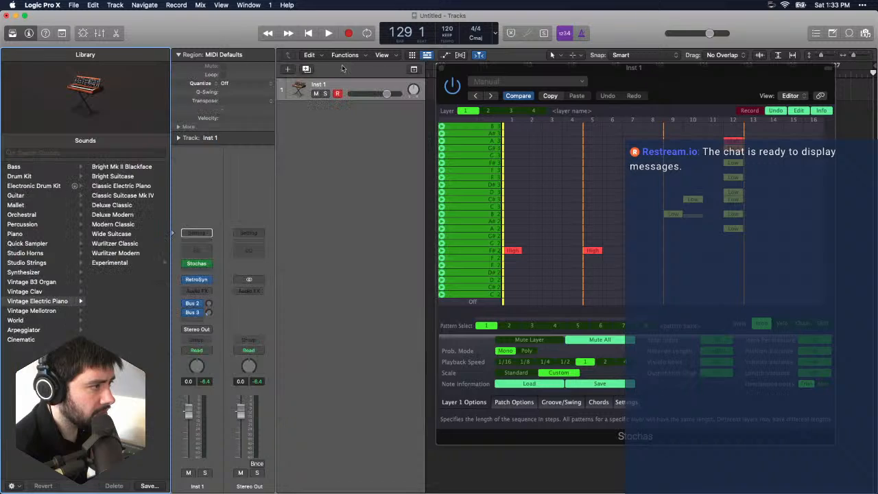
{"action": "left_click", "coordinate": [443, 69]}
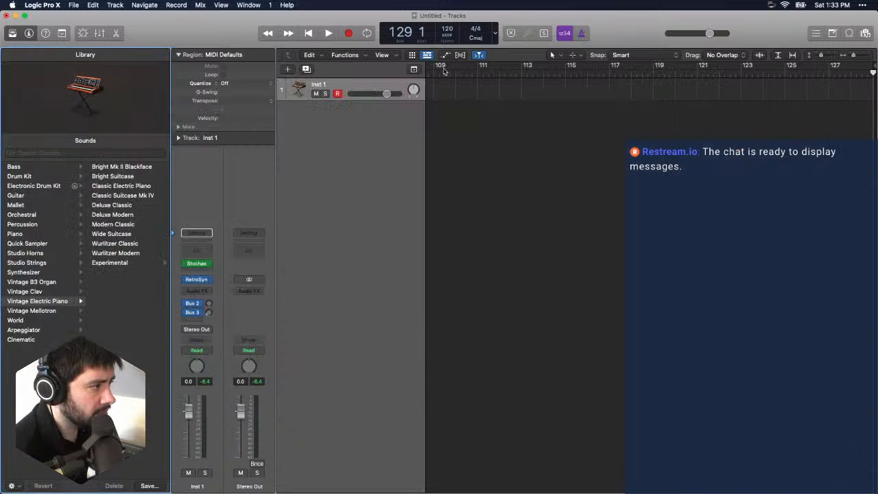
{"action": "left_click", "coordinate": [205, 266]}
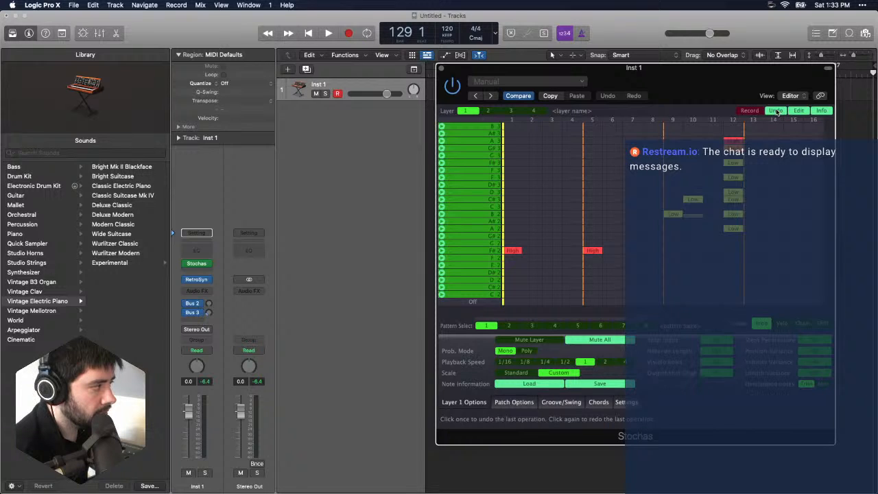
- View the pattern edit actions and the plug-in information in Stochas, closing both without changes
{"action": "left_click", "coordinate": [800, 112]}
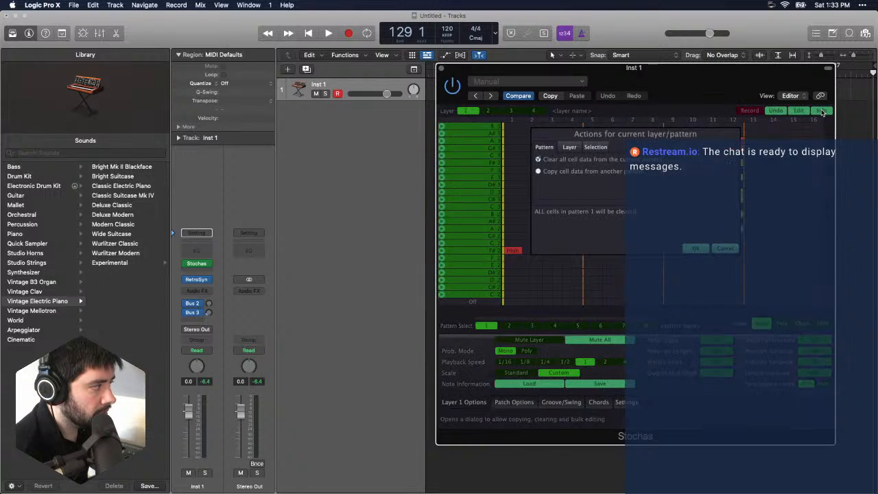
{"action": "left_click", "coordinate": [718, 253]}
{"action": "left_click", "coordinate": [822, 111]}
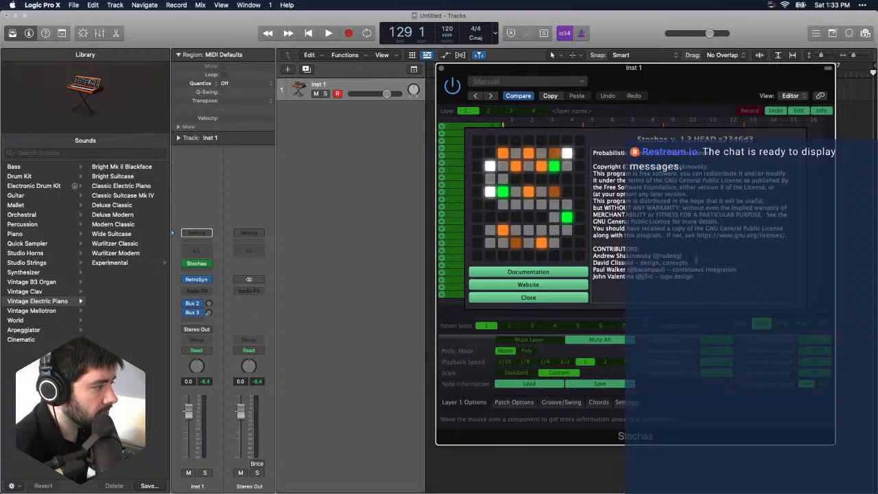
{"action": "left_click", "coordinate": [560, 297]}
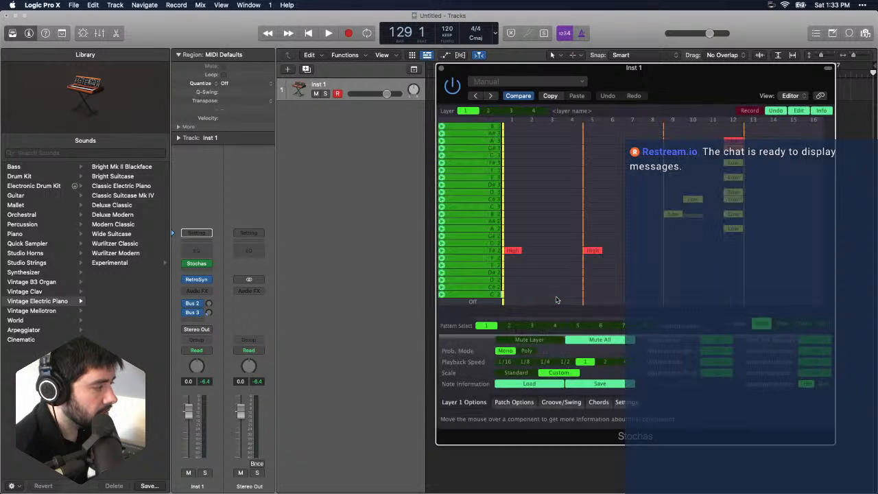
- Look through the Patch Options, Groove/Swing, Chords and Settings pages, and close the Stochas window
{"action": "left_click", "coordinate": [515, 404]}
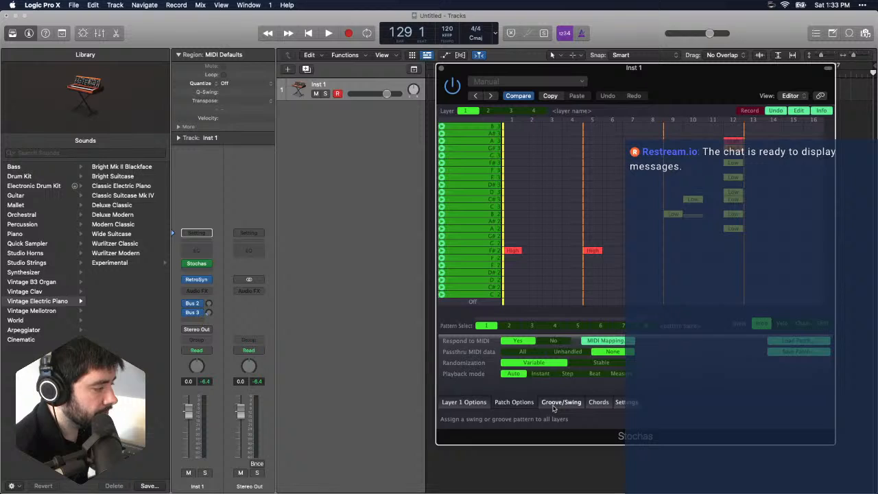
{"action": "left_click", "coordinate": [557, 405]}
{"action": "left_click", "coordinate": [594, 405]}
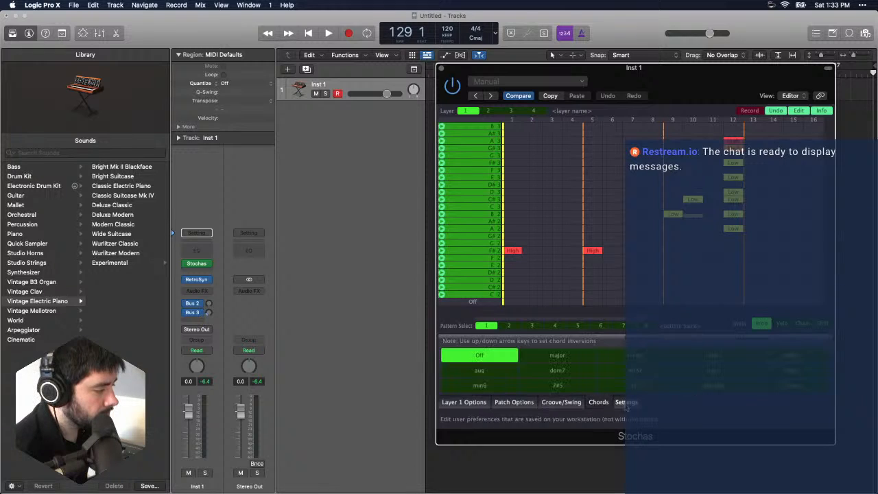
{"action": "left_click", "coordinate": [625, 403]}
{"action": "left_click", "coordinate": [599, 403]}
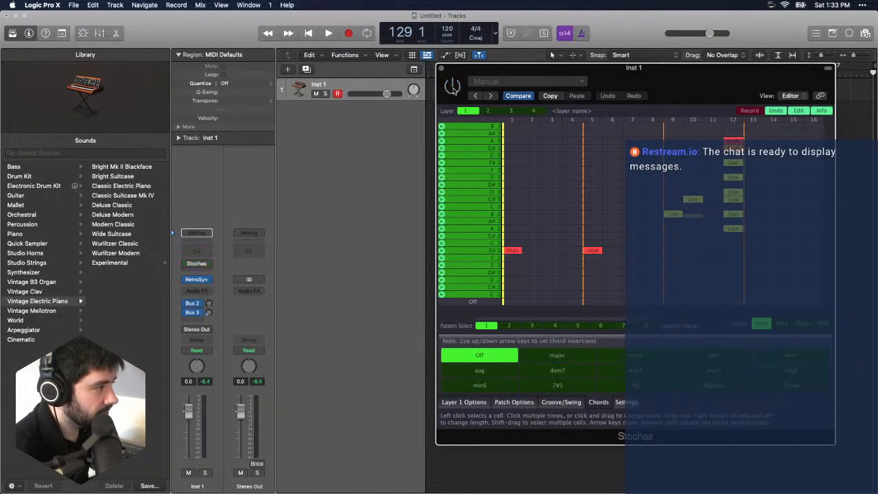
{"action": "left_click", "coordinate": [441, 69]}
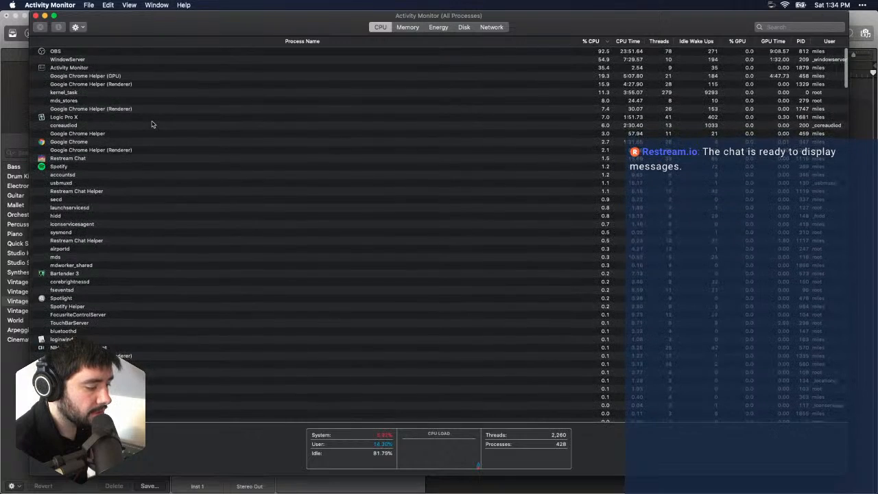
- Inspect the Logic Pro X process in Activity Monitor and close the monitor window
{"action": "left_click", "coordinate": [83, 117]}
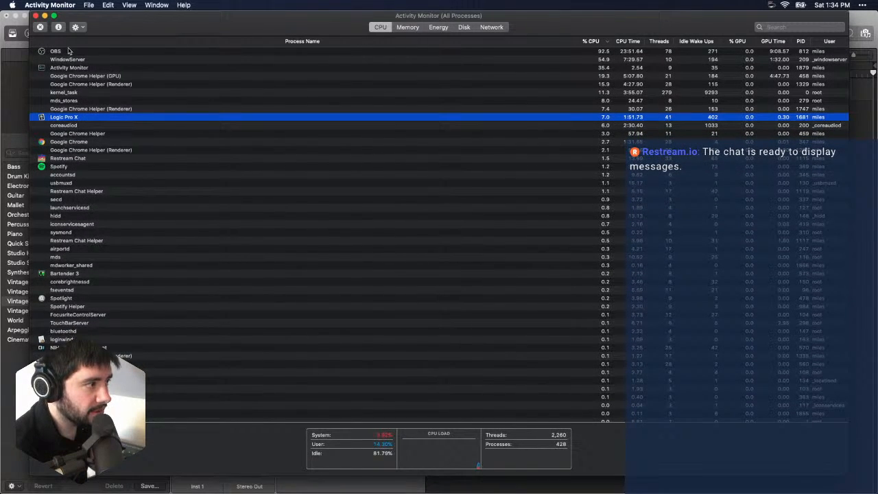
{"action": "left_click", "coordinate": [35, 16]}
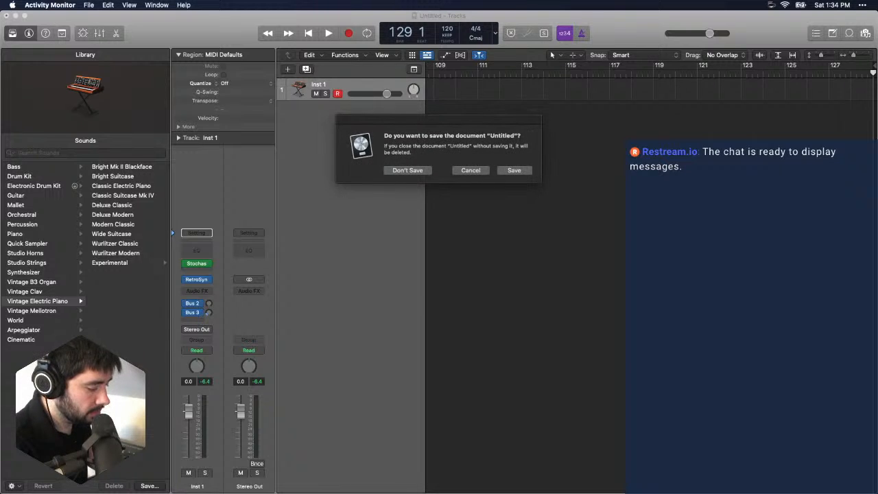
- Discard the Untitled project without saving and close the browser window with the YouTube video
{"action": "left_click", "coordinate": [410, 170]}
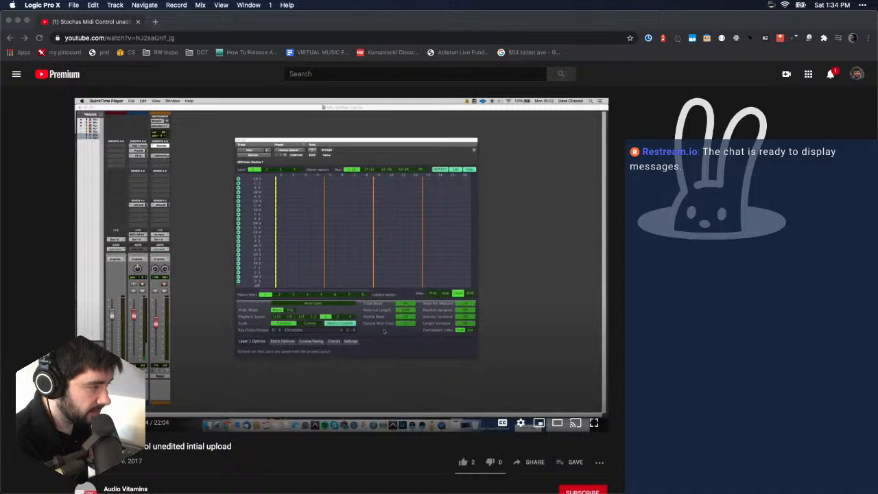
{"action": "left_click", "coordinate": [8, 21]}
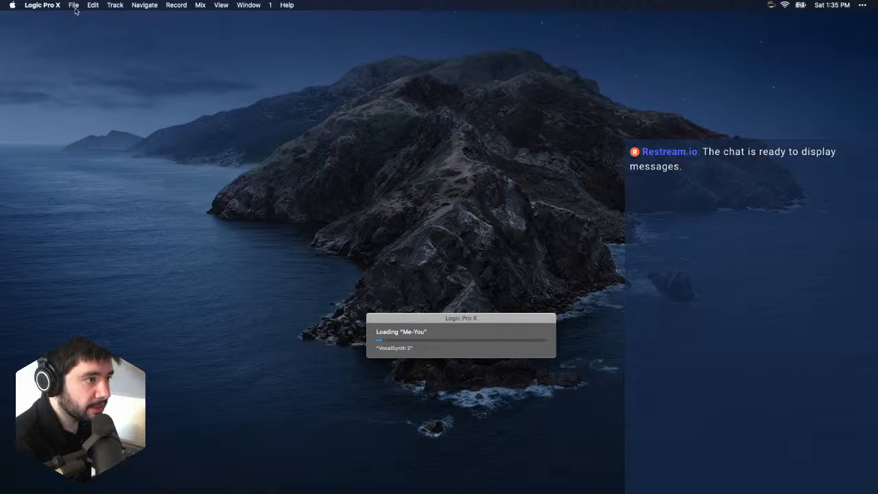
{"action": "left_click_drag", "start_coordinate": [443, 320], "coordinate": [371, 210]}
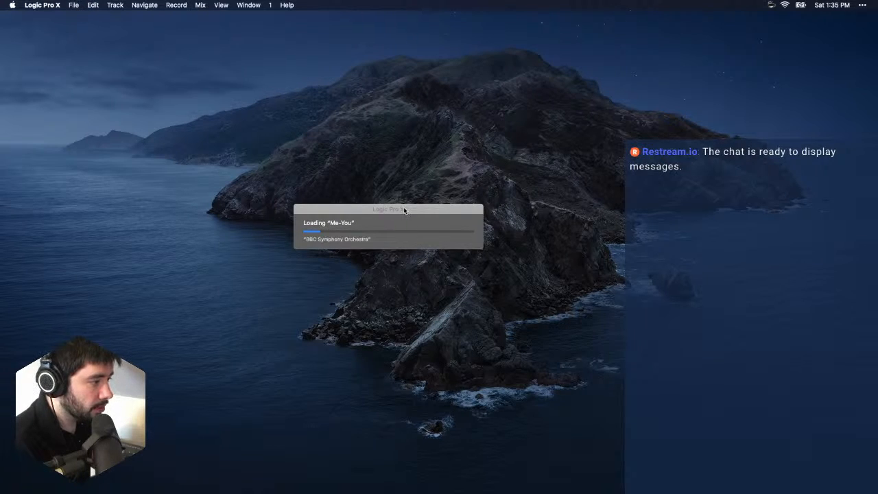
{"action": "left_click_drag", "start_coordinate": [402, 209], "coordinate": [194, 86]}
{"action": "left_click", "coordinate": [72, 5]}
{"action": "left_click", "coordinate": [351, 113]}
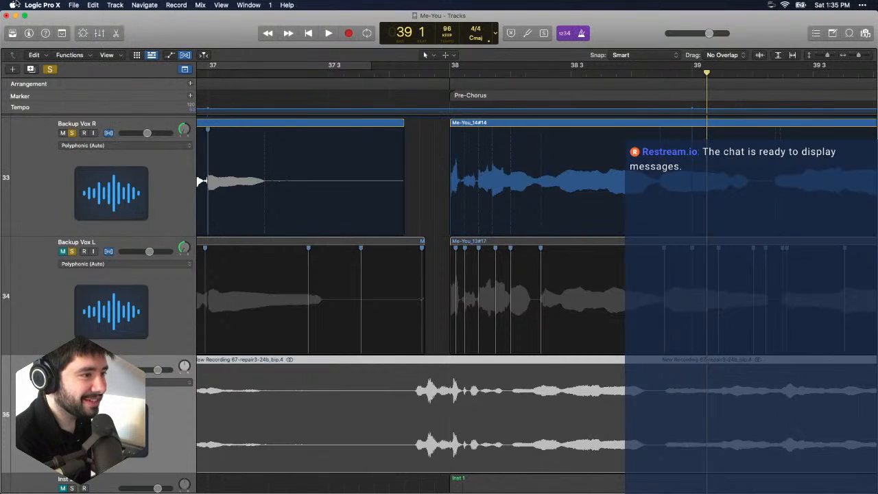
- Start a new project, closing Me-You, and create one software instrument track
{"action": "left_click", "coordinate": [72, 5]}
{"action": "left_click", "coordinate": [103, 24]}
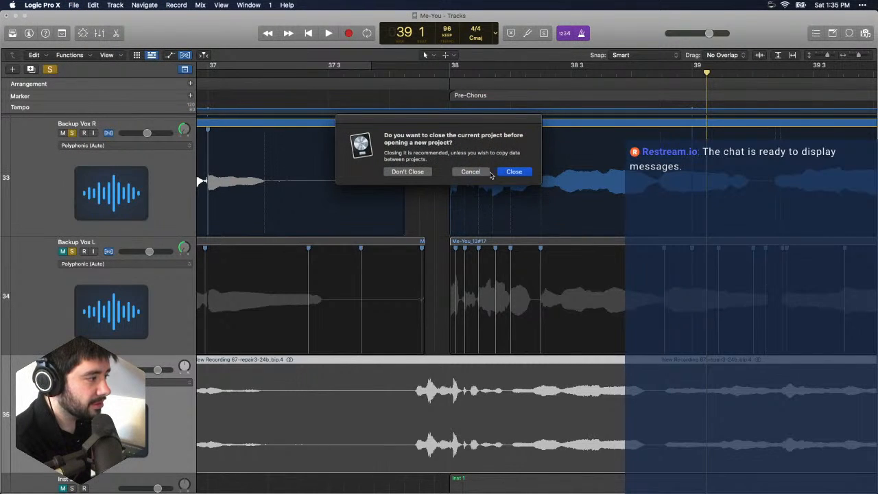
{"action": "left_click", "coordinate": [527, 174]}
{"action": "left_click", "coordinate": [527, 175]}
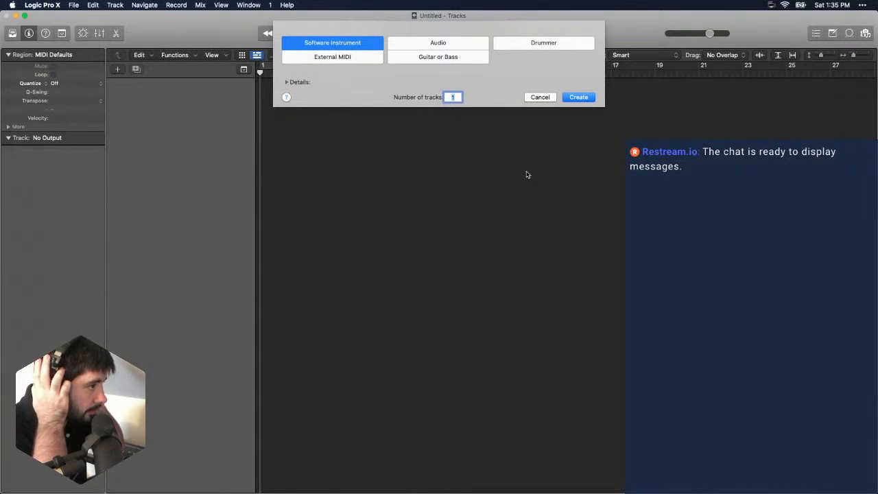
{"action": "left_click", "coordinate": [576, 98]}
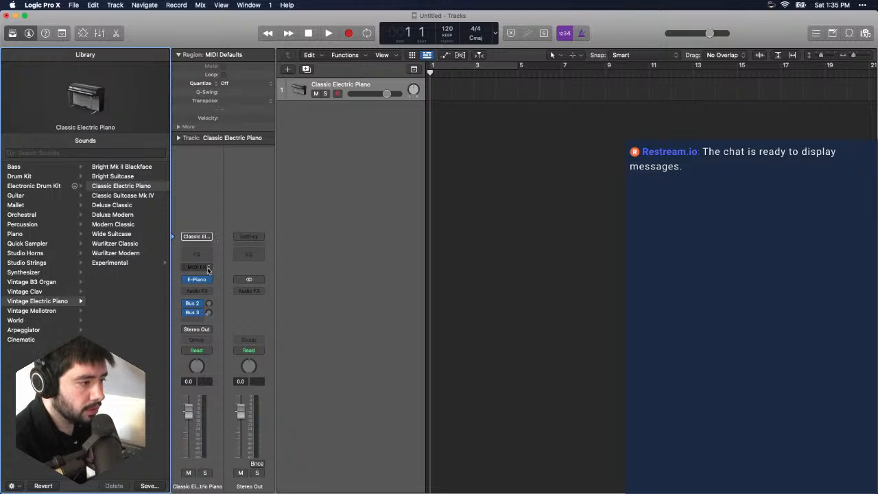
- Insert Audio Vitamins' Stochas as a MIDI effect on the Classic Electric Piano track
{"action": "left_click", "coordinate": [206, 268]}
{"action": "mouse_move", "coordinate": [234, 350]}
{"action": "mouse_move", "coordinate": [273, 351]}
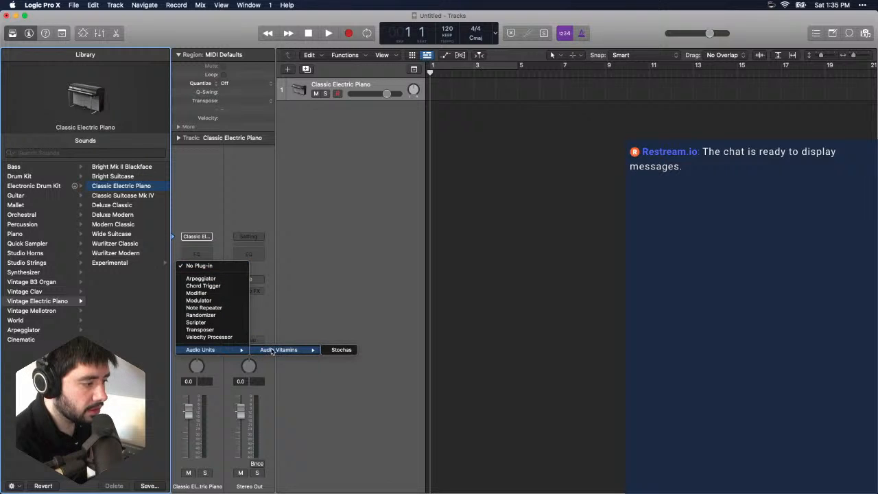
{"action": "left_click", "coordinate": [341, 350]}
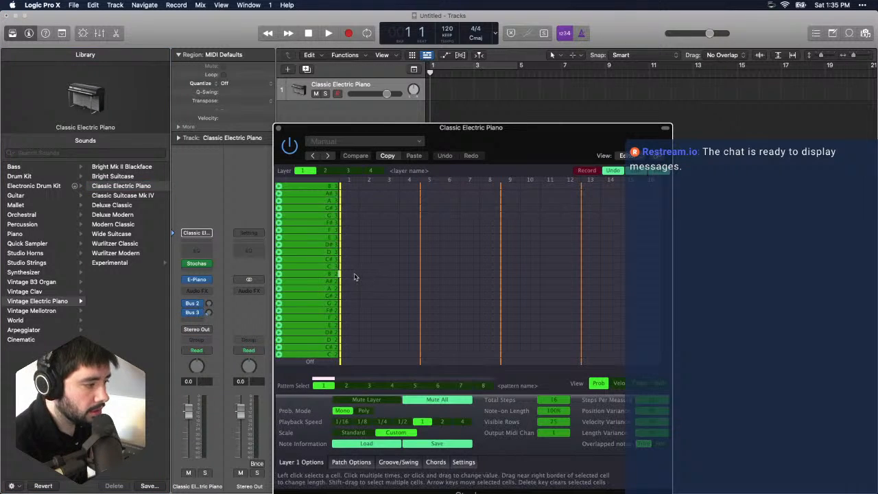
- Place a Low B2 note on step 1, extend it across four steps, and start playback
{"action": "left_click", "coordinate": [353, 275]}
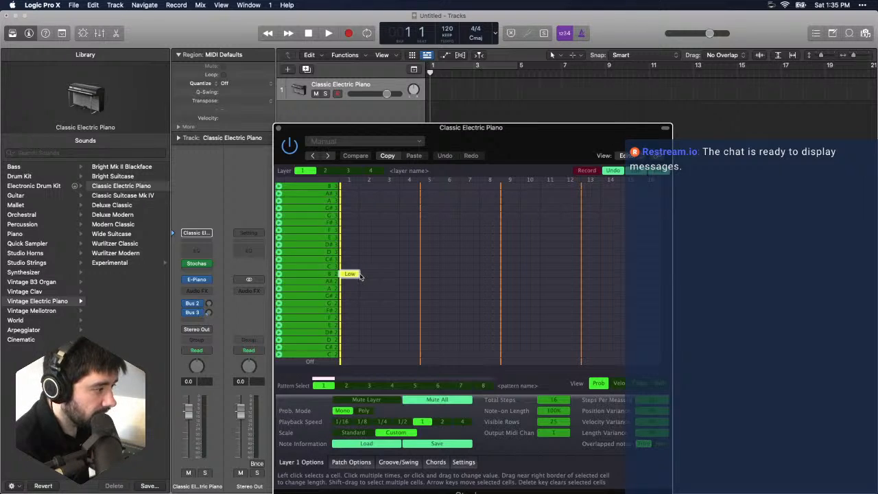
{"action": "left_click_drag", "start_coordinate": [358, 274], "coordinate": [424, 275]}
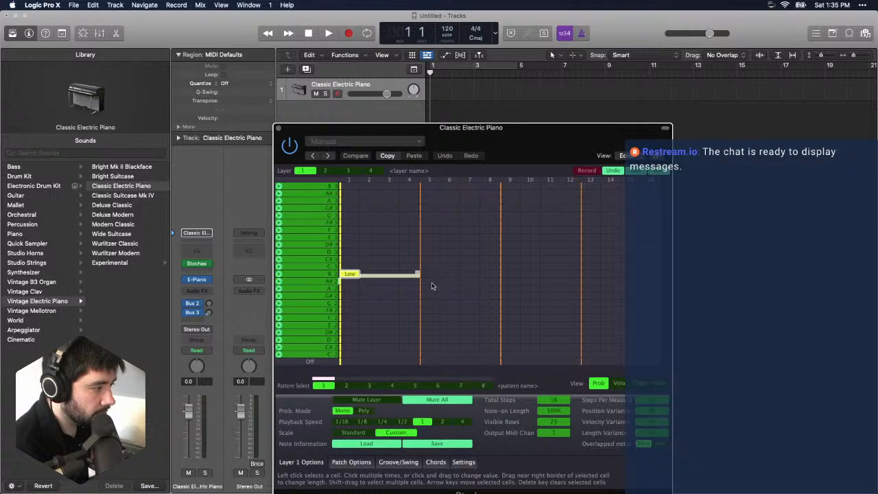
{"action": "key", "text": "space"}
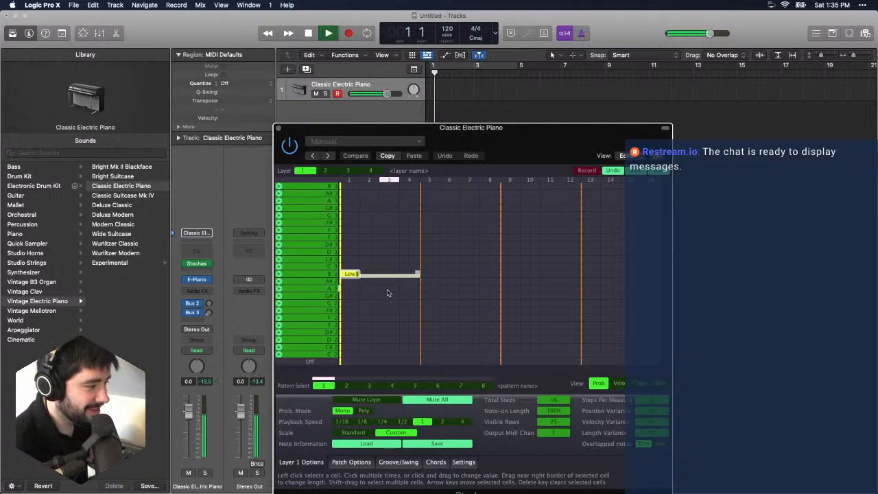
- Stop playback and extend the B2 note on step 1 through step 11
{"action": "key", "text": "space"}
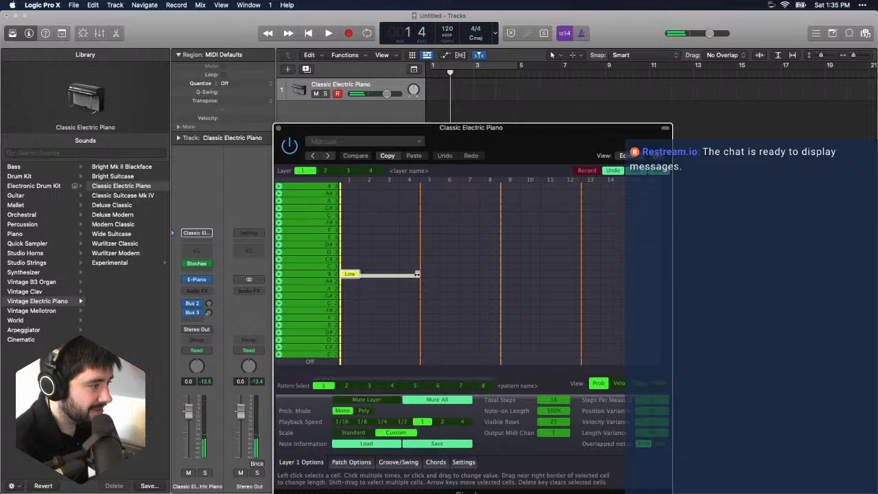
{"action": "left_click_drag", "start_coordinate": [420, 276], "coordinate": [559, 274]}
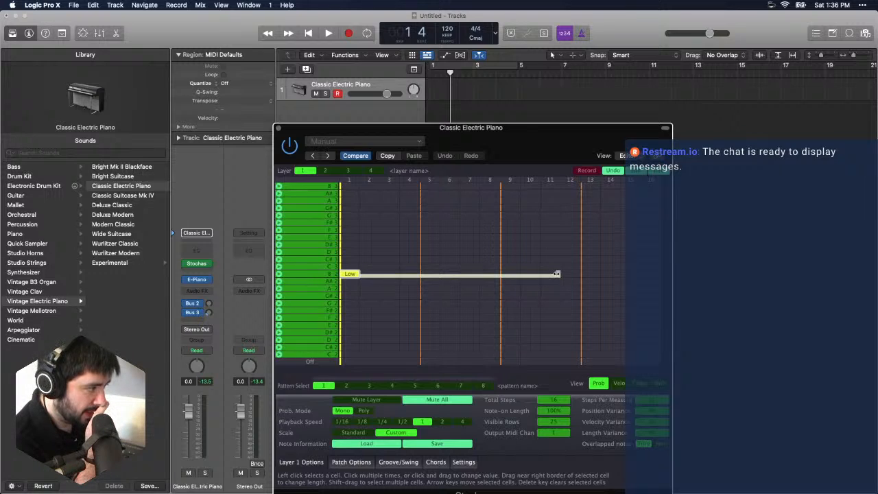
- Place a D#3 note on step 2, clearing the trial notes at C3, C#3 and E3 on that step
{"action": "left_click", "coordinate": [377, 266]}
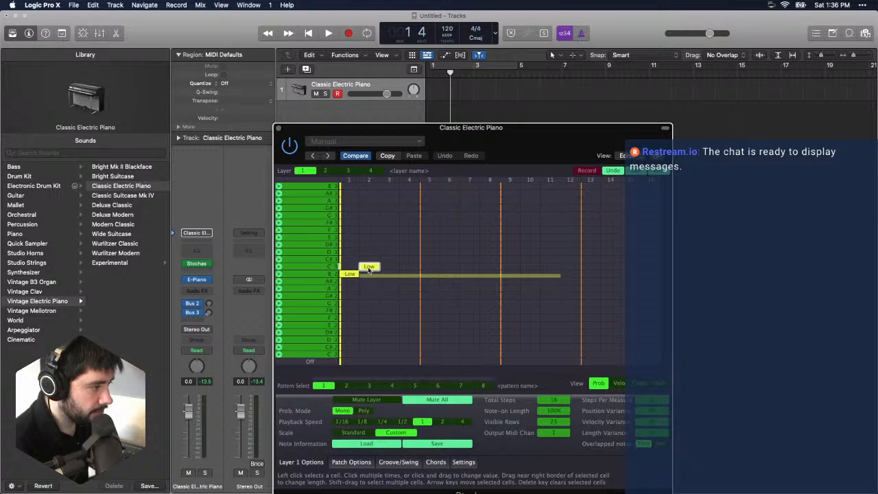
{"action": "left_click_drag", "start_coordinate": [370, 270], "coordinate": [371, 262]}
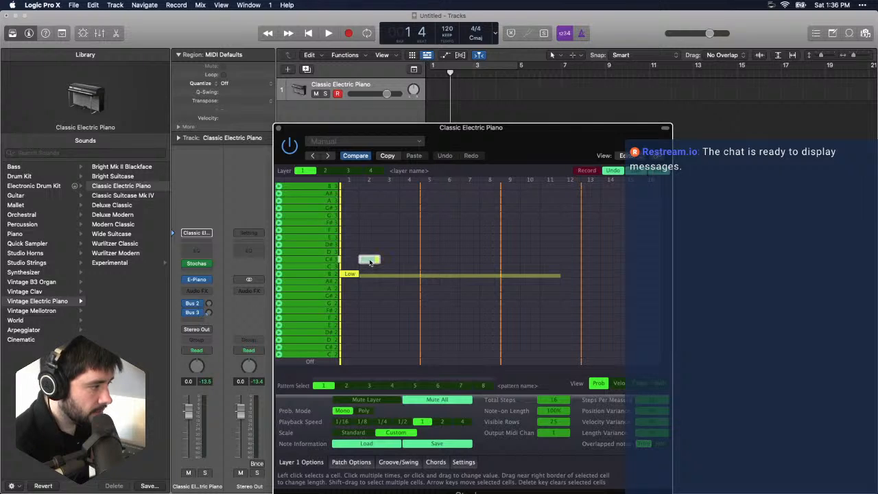
{"action": "left_click", "coordinate": [370, 260]}
{"action": "left_click", "coordinate": [370, 261]}
{"action": "left_click", "coordinate": [371, 239]}
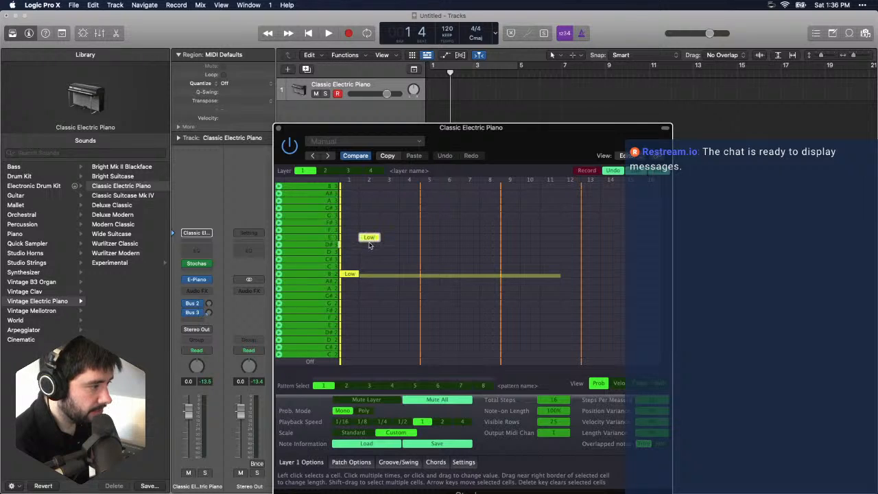
{"action": "left_click", "coordinate": [372, 245]}
{"action": "left_click", "coordinate": [375, 239]}
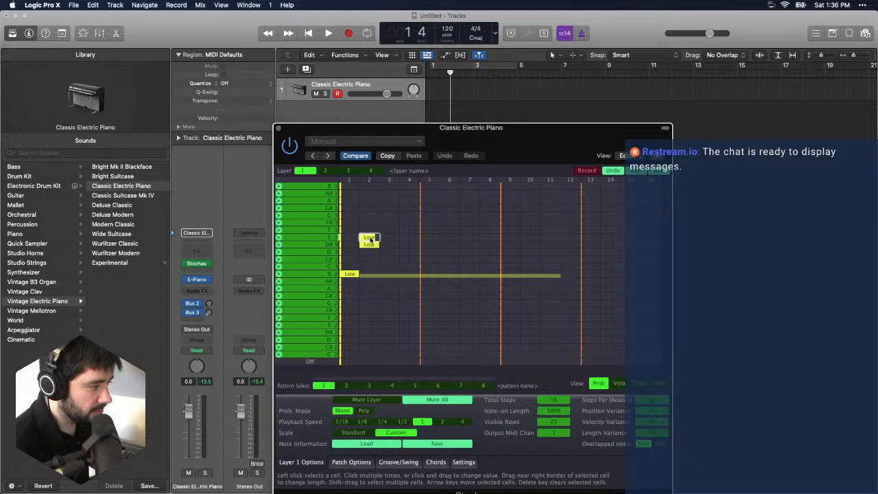
{"action": "key", "text": "Delete"}
{"action": "left_click", "coordinate": [377, 246]}
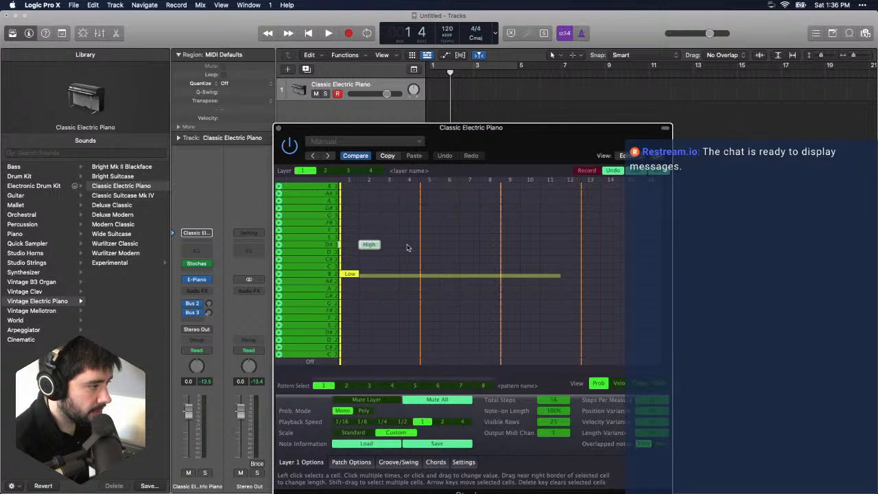
- Place a Low D3 note on step 2 and extend it through step 11
{"action": "left_click", "coordinate": [372, 252]}
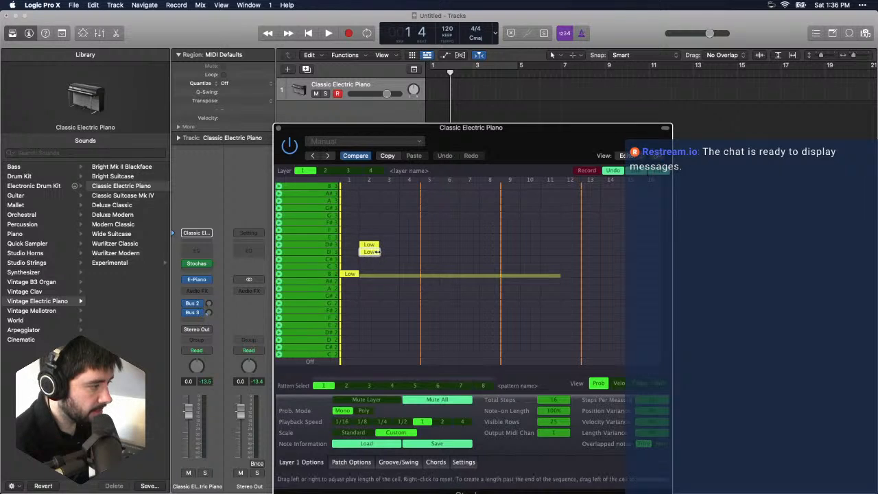
{"action": "left_click_drag", "start_coordinate": [377, 252], "coordinate": [561, 251]}
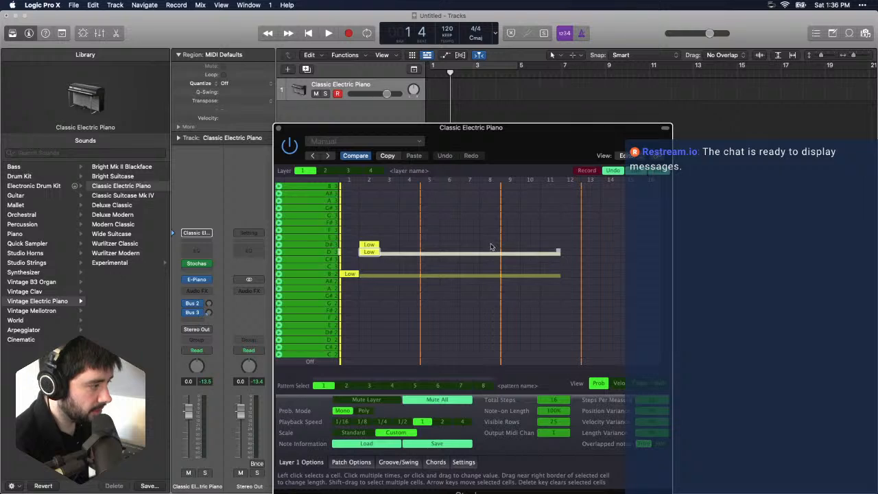
{"action": "left_click", "coordinate": [374, 245]}
{"action": "left_click", "coordinate": [374, 245]}
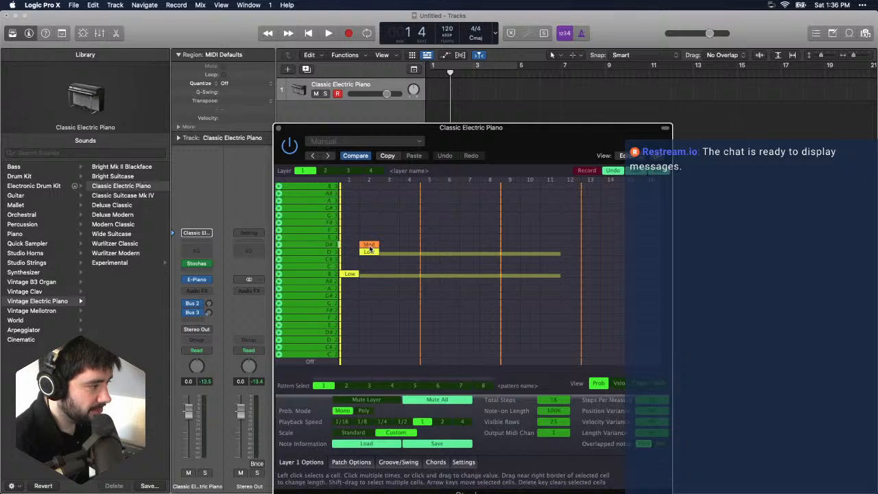
{"action": "left_click", "coordinate": [378, 245]}
{"action": "left_click", "coordinate": [365, 246]}
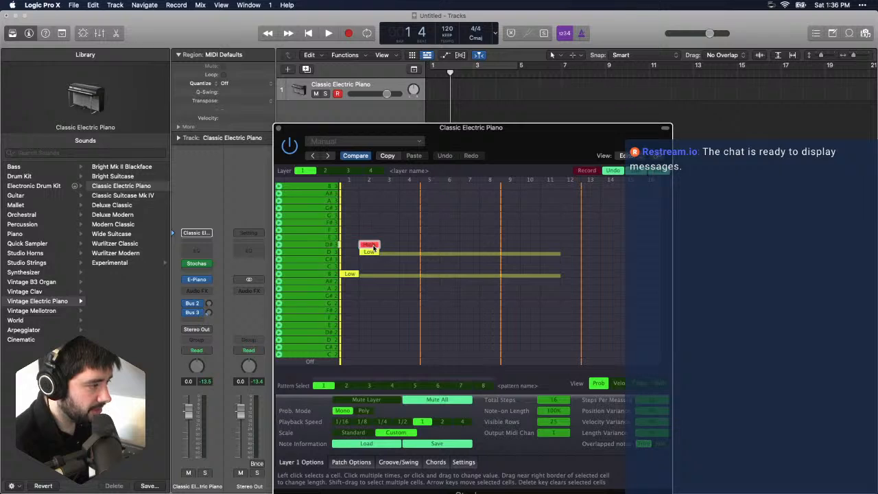
{"action": "left_click", "coordinate": [364, 246]}
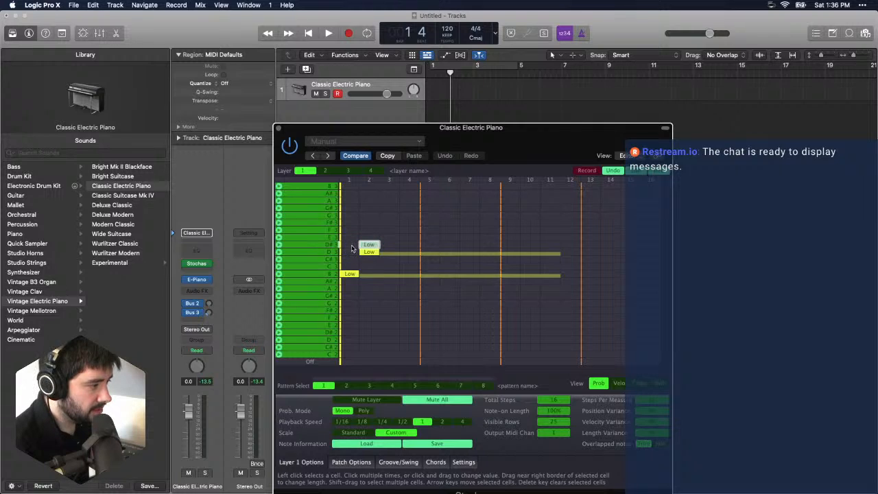
{"action": "left_click", "coordinate": [382, 245]}
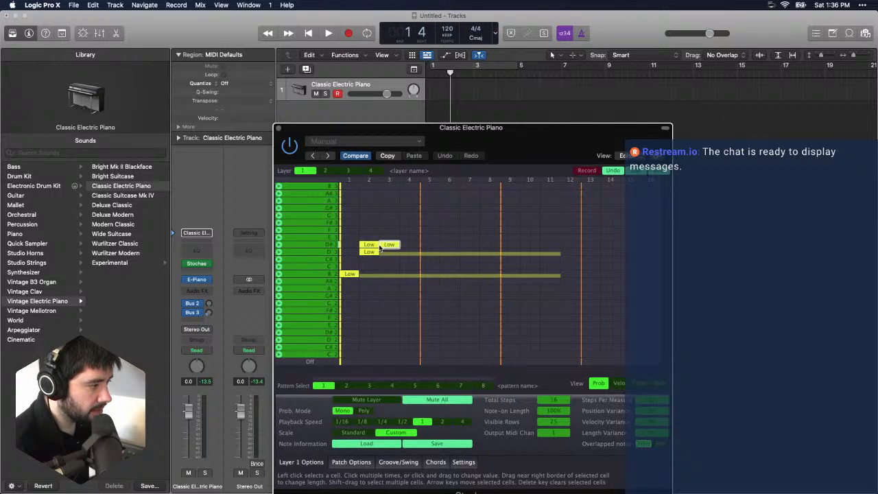
{"action": "left_click", "coordinate": [384, 246]}
{"action": "left_click", "coordinate": [382, 246]}
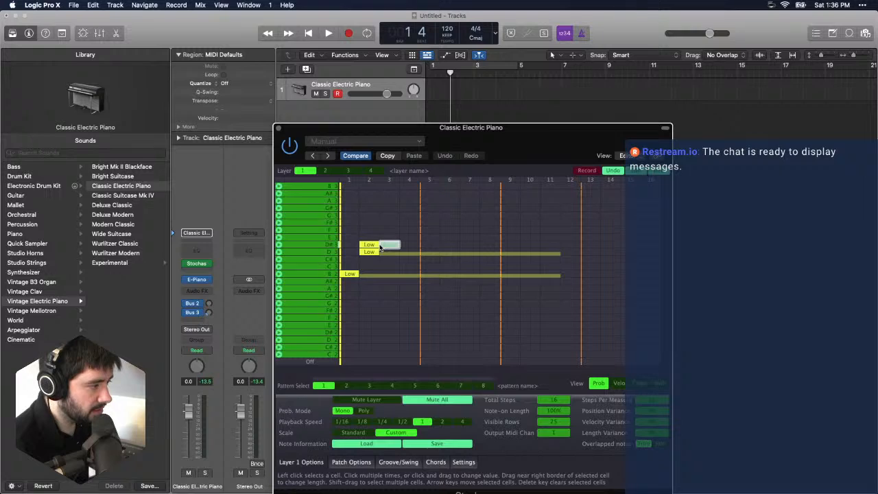
{"action": "left_click", "coordinate": [382, 246]}
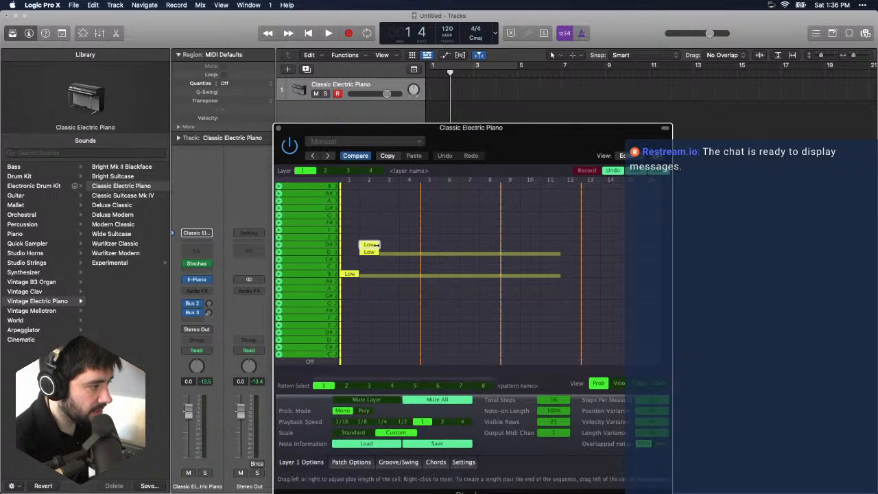
- Extend the D#3 note on step 2 through step 11 and start playback
{"action": "left_click_drag", "start_coordinate": [378, 245], "coordinate": [561, 252]}
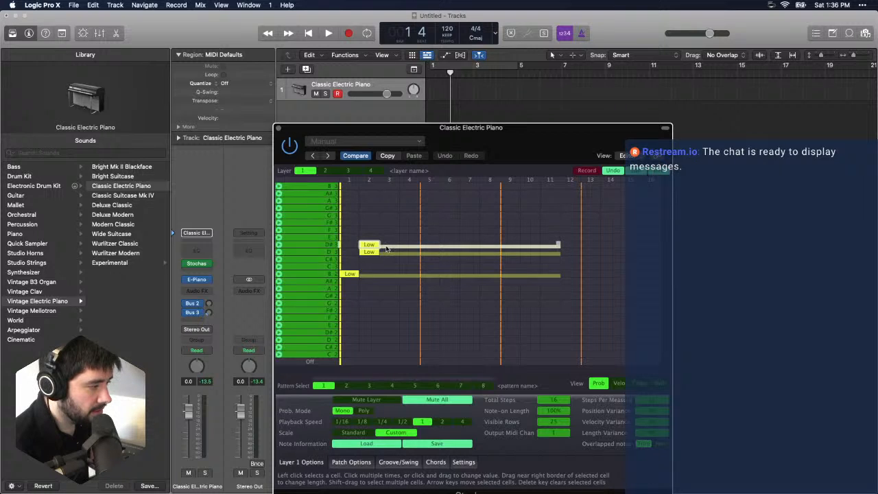
{"action": "key", "text": "space"}
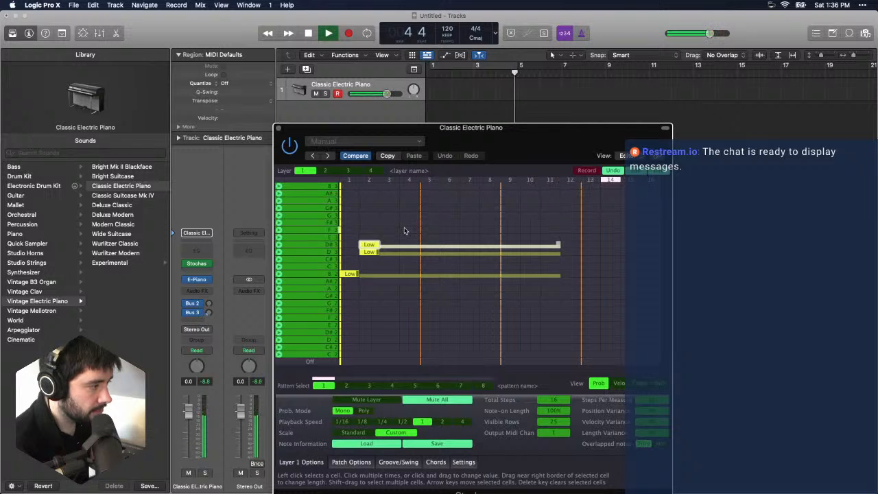
- Add Low notes at F3 on step 4, F3 and G3 on step 6, F#3 and G#3 on step 7, and F#3, G3 and A3 on step 9
{"action": "left_click", "coordinate": [408, 230]}
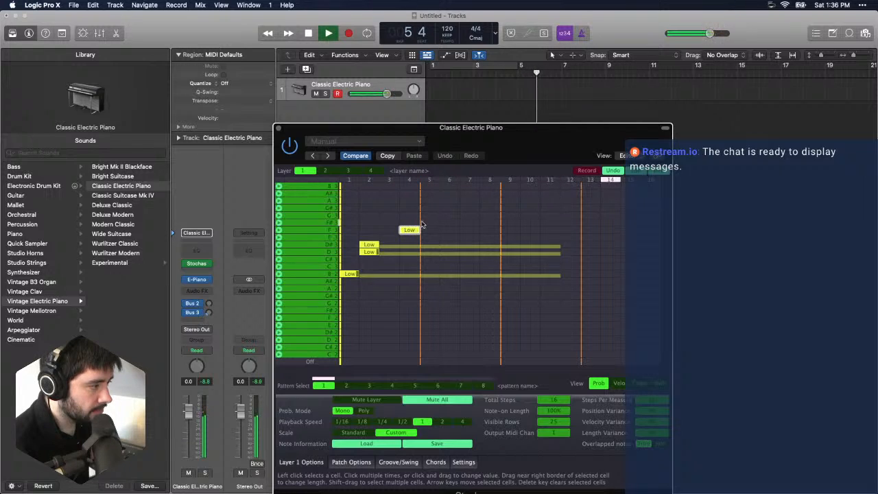
{"action": "left_click", "coordinate": [451, 216]}
{"action": "left_click", "coordinate": [469, 208]}
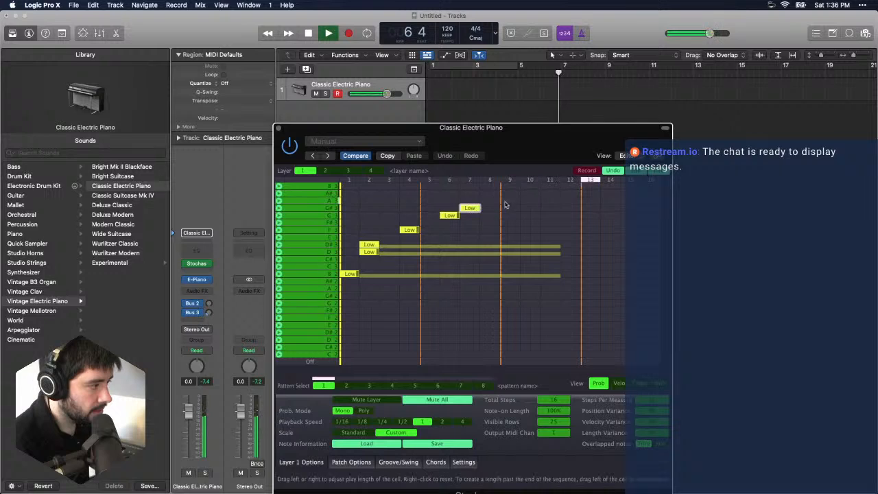
{"action": "left_click", "coordinate": [510, 201]}
{"action": "left_click", "coordinate": [450, 230]}
{"action": "left_click", "coordinate": [470, 222]}
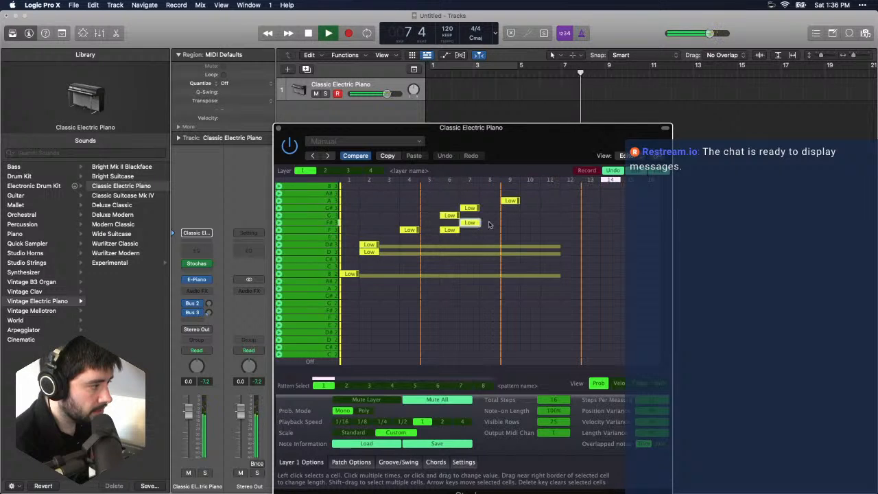
{"action": "left_click", "coordinate": [510, 223]}
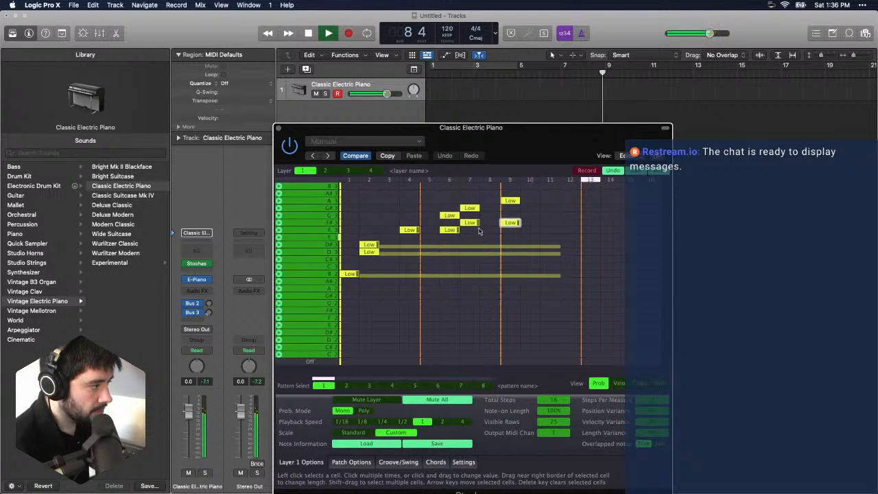
{"action": "left_click", "coordinate": [510, 215]}
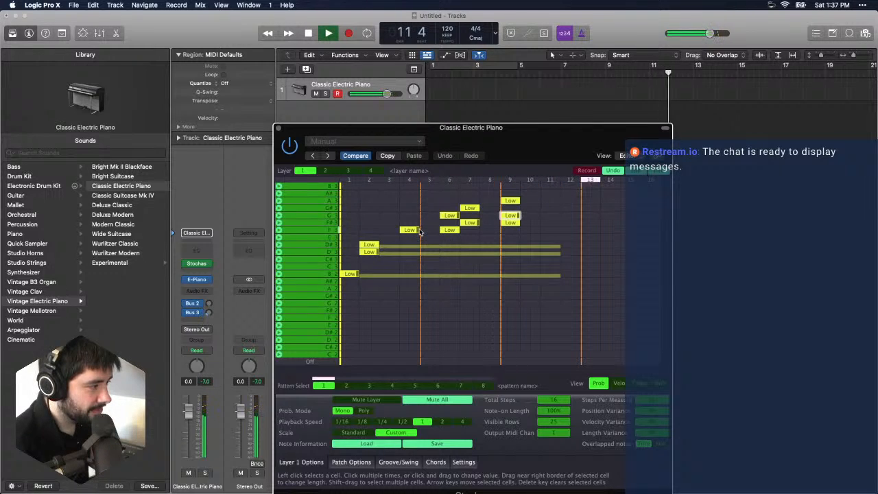
{"action": "left_click", "coordinate": [430, 230]}
{"action": "left_click_drag", "start_coordinate": [432, 227], "coordinate": [435, 228]}
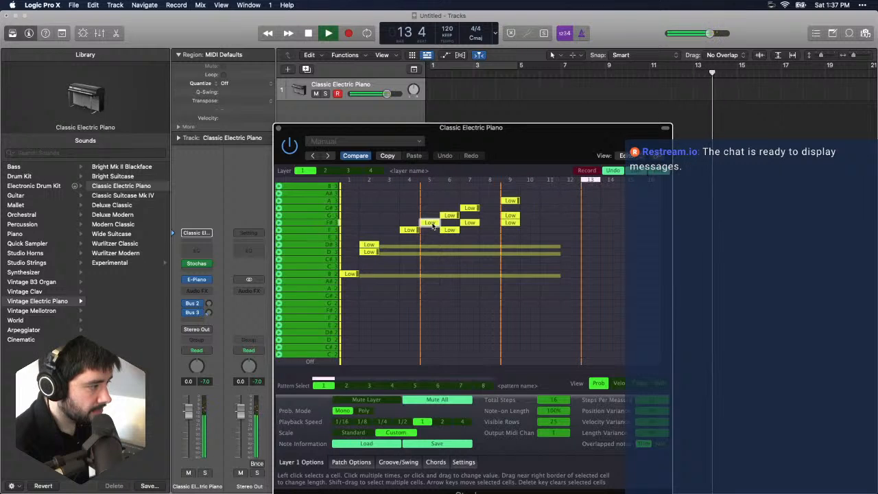
{"action": "left_click", "coordinate": [432, 225]}
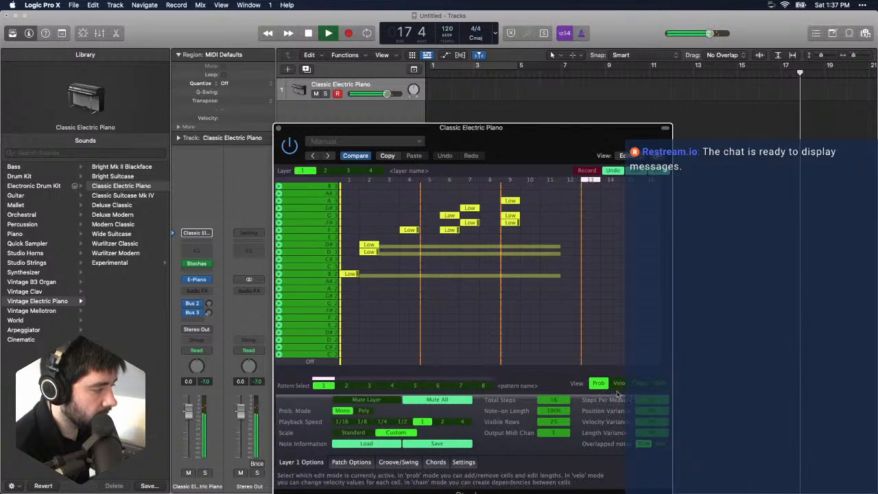
- Add Low notes at C3 on step 12, F#2 on step 14 and F2 on step 16, and return the stopped playhead to the start
{"action": "left_click", "coordinate": [570, 267]}
{"action": "left_click", "coordinate": [610, 310]}
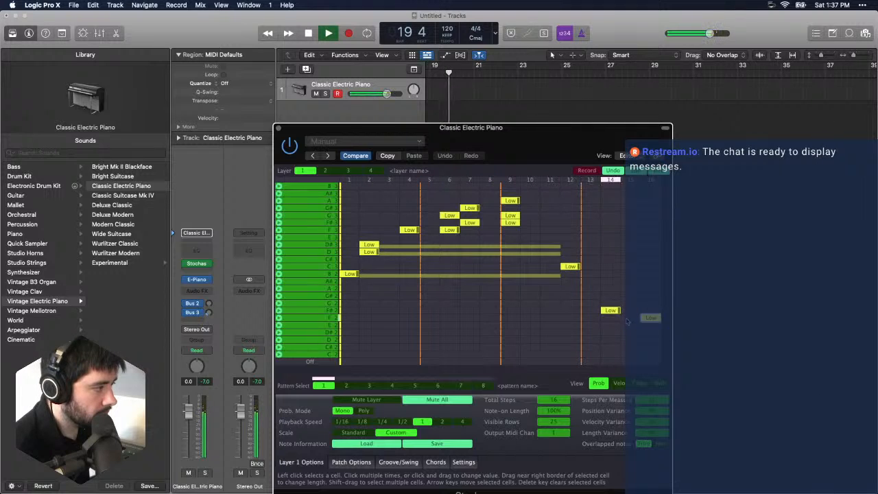
{"action": "key", "text": "space"}
{"action": "key", "text": "Return"}
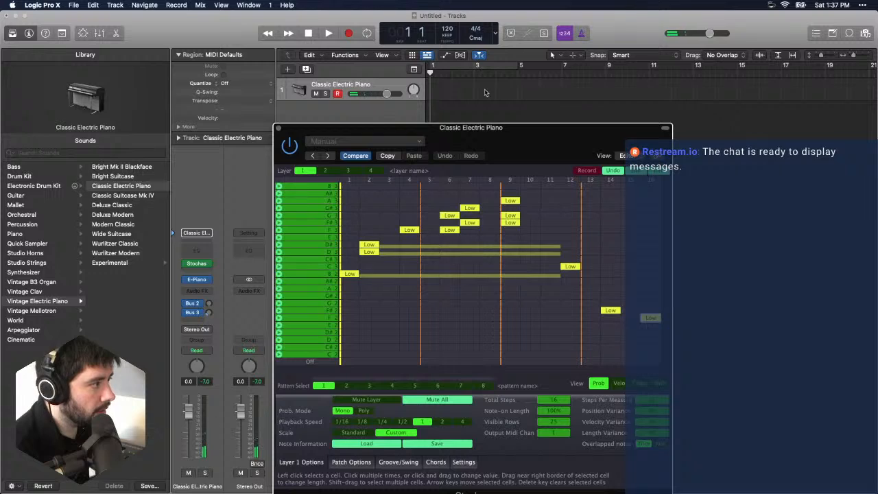
- Enable the cycle range from bar 1 to bar 5 and try a short recording on the Classic Electric Piano track
{"action": "left_click_drag", "start_coordinate": [432, 74], "coordinate": [312, 70]}
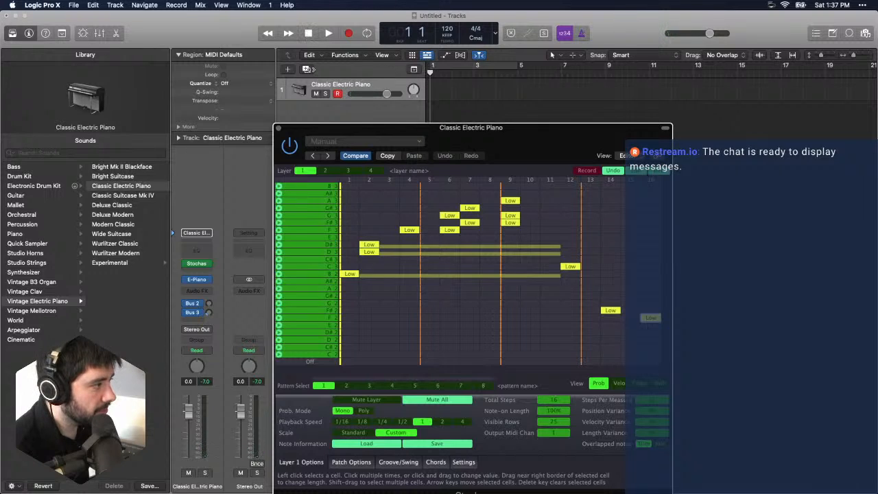
{"action": "left_click", "coordinate": [312, 70]}
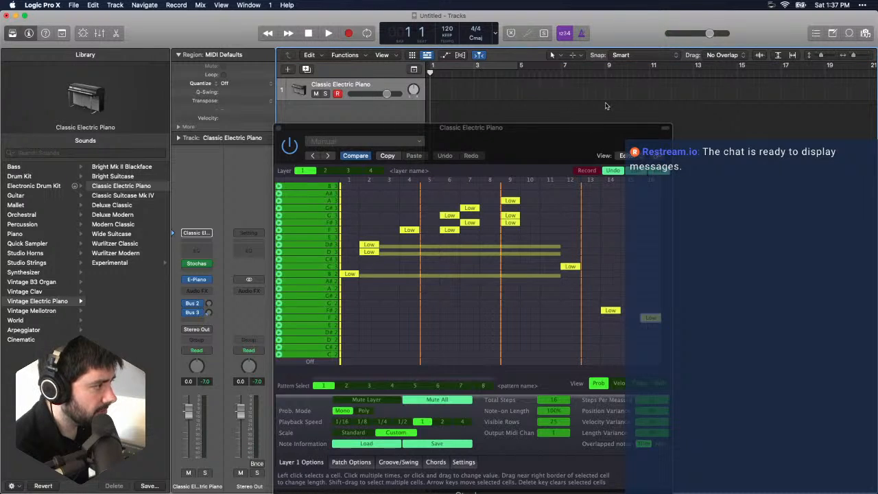
{"action": "left_click", "coordinate": [477, 69]}
{"action": "key", "text": "space"}
{"action": "key", "text": "r"}
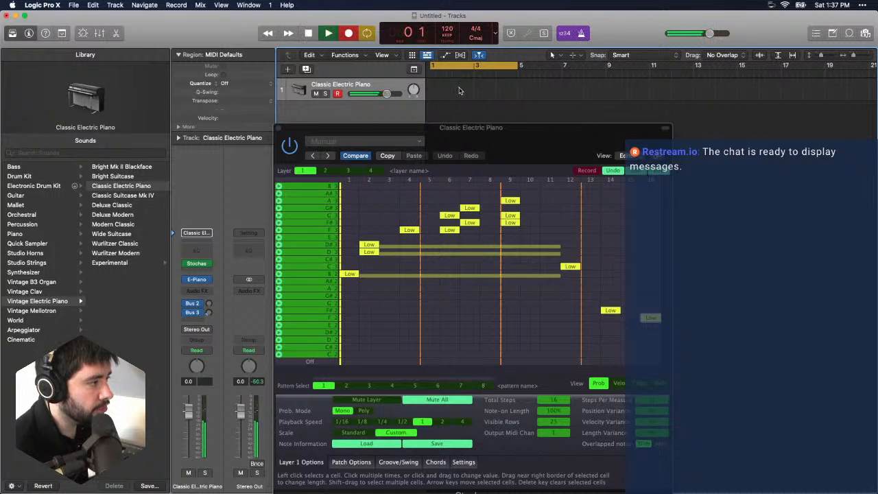
{"action": "key", "text": "space"}
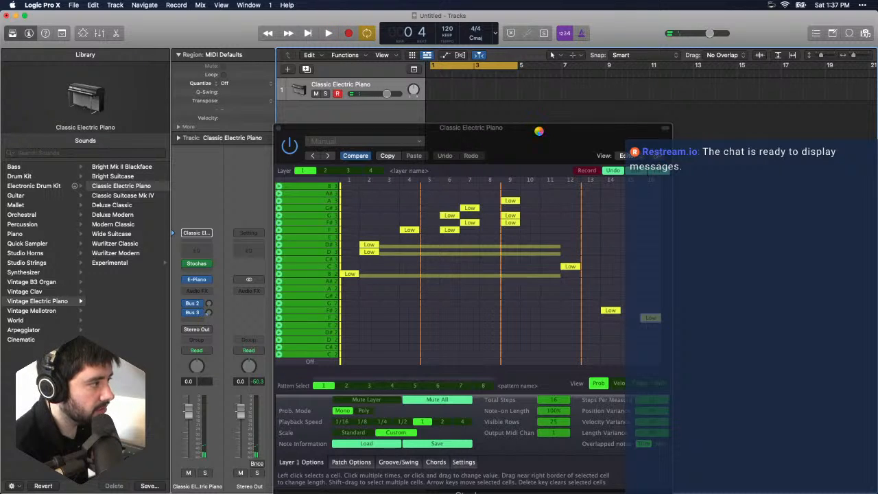
- Shift the Stochas window away from the track header and try another short recording pass
{"action": "left_click_drag", "start_coordinate": [539, 131], "coordinate": [602, 110]}
{"action": "key", "text": "space"}
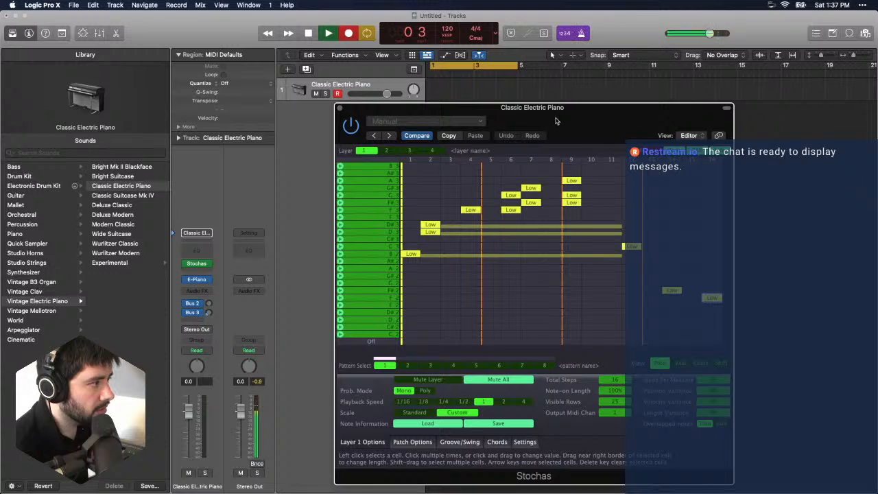
{"action": "key", "text": "space"}
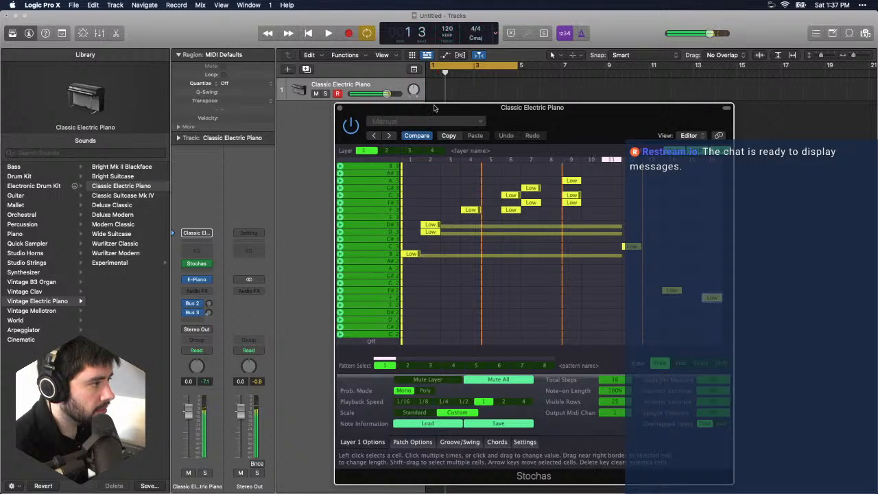
- Move the Stochas window clear of the track list, select the Classic Electric Piano track and start recording from bar 1
{"action": "left_click_drag", "start_coordinate": [401, 112], "coordinate": [513, 115]}
{"action": "left_click", "coordinate": [335, 90]}
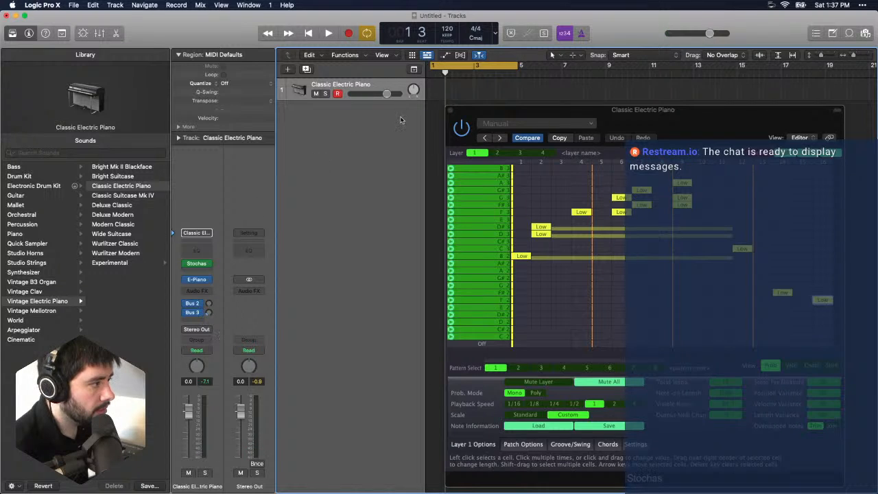
{"action": "key", "text": "Return"}
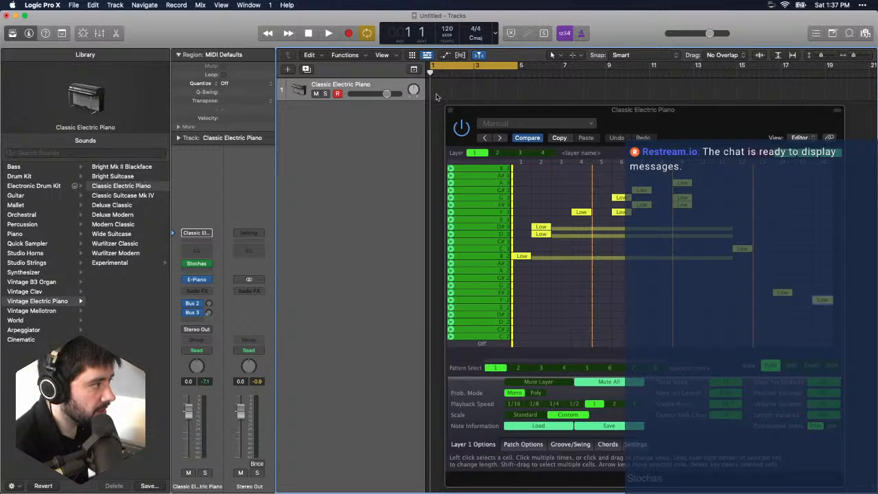
{"action": "key", "text": "r"}
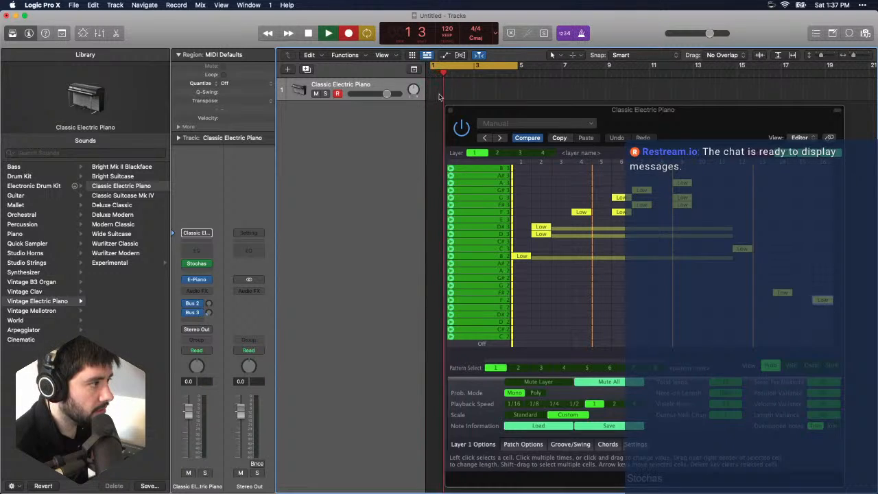
- Stop the current recording and try another short recording pass from bar 1 on the Classic Electric Piano track
{"action": "key", "text": "space"}
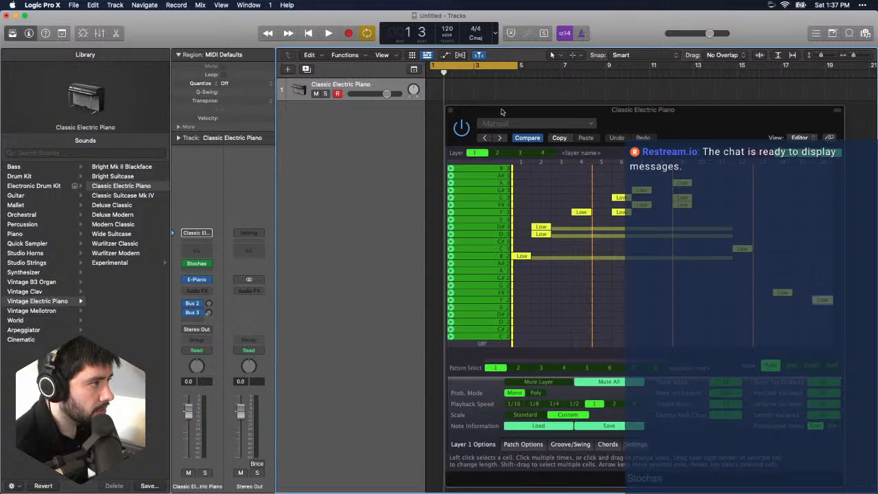
{"action": "left_click", "coordinate": [332, 35]}
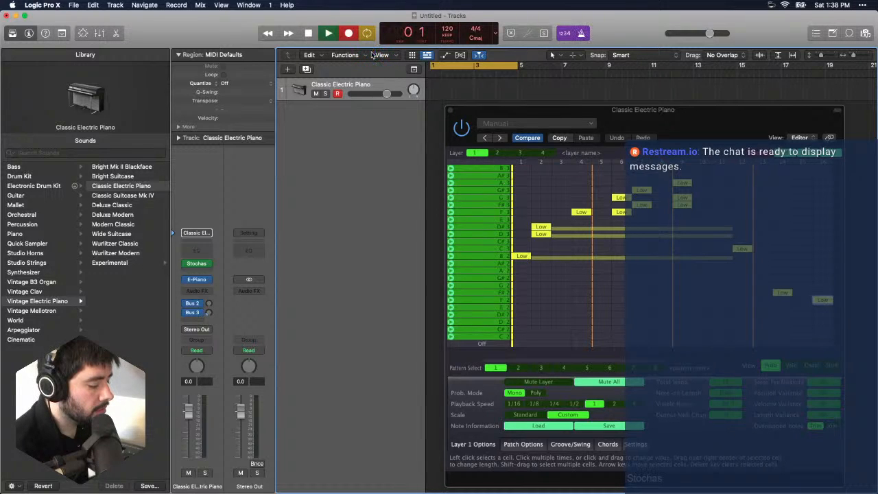
{"action": "left_click", "coordinate": [331, 31]}
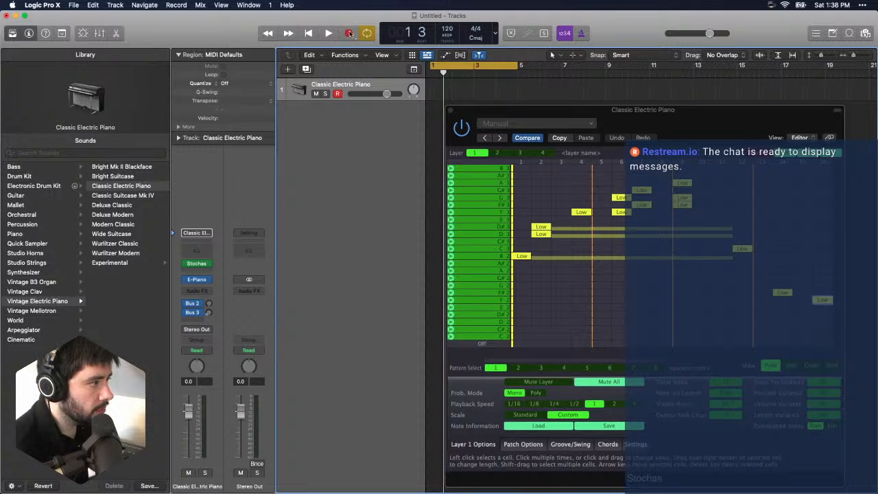
- Reposition the Stochas window, then try recording both during playback and from a stopped transport
{"action": "left_click_drag", "start_coordinate": [467, 110], "coordinate": [399, 100]}
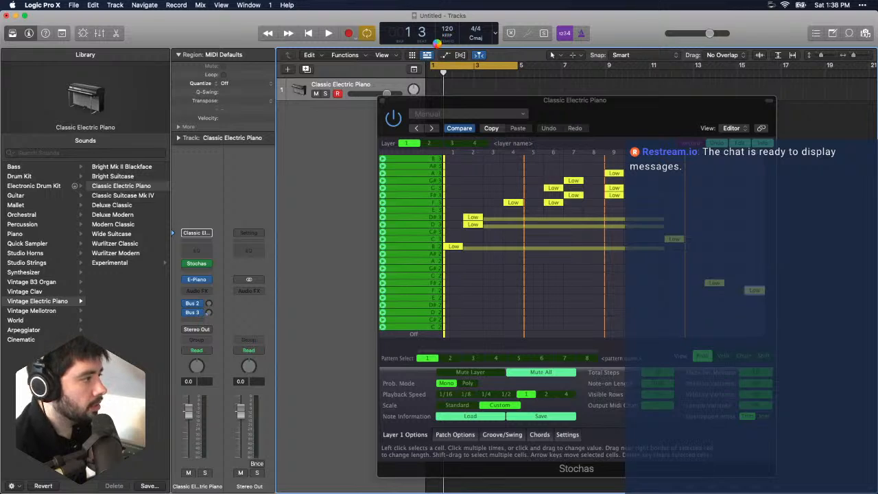
{"action": "key", "text": "space"}
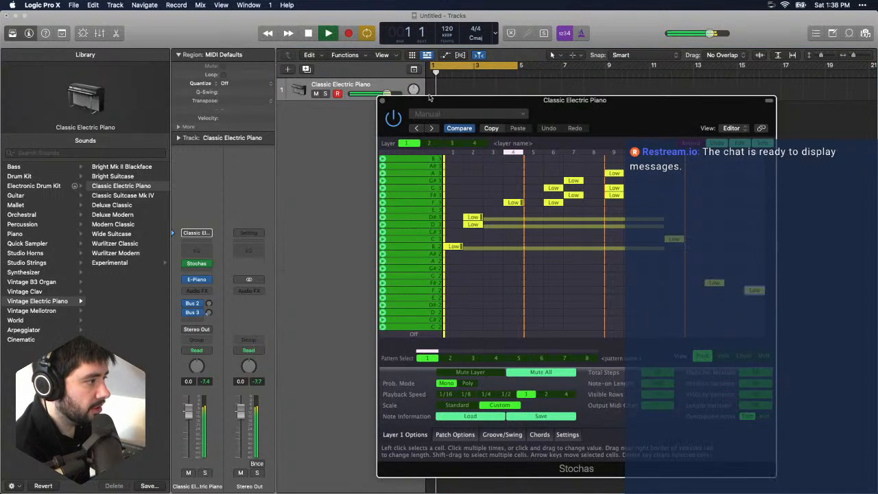
{"action": "left_click", "coordinate": [350, 34]}
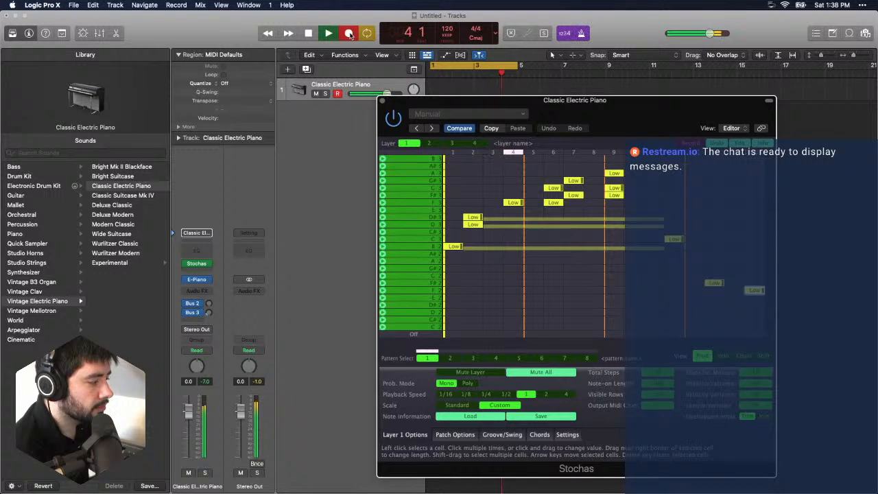
{"action": "left_click", "coordinate": [309, 33]}
{"action": "left_click", "coordinate": [348, 34]}
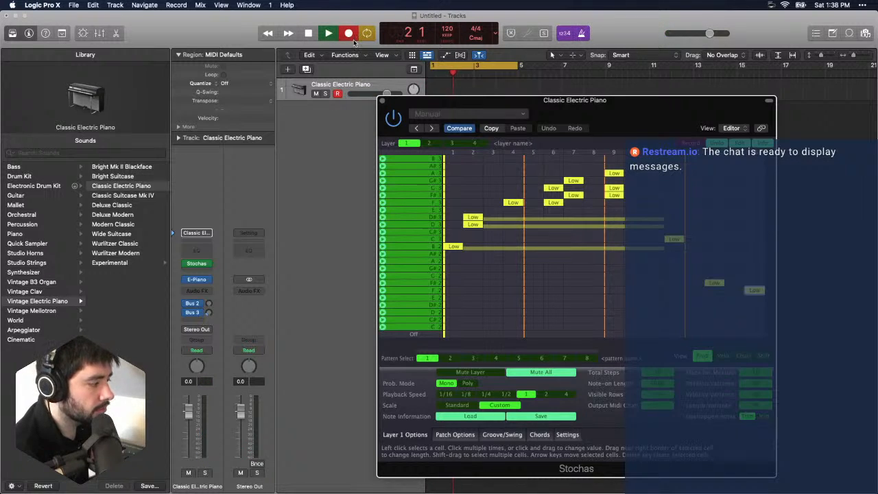
{"action": "left_click", "coordinate": [308, 32]}
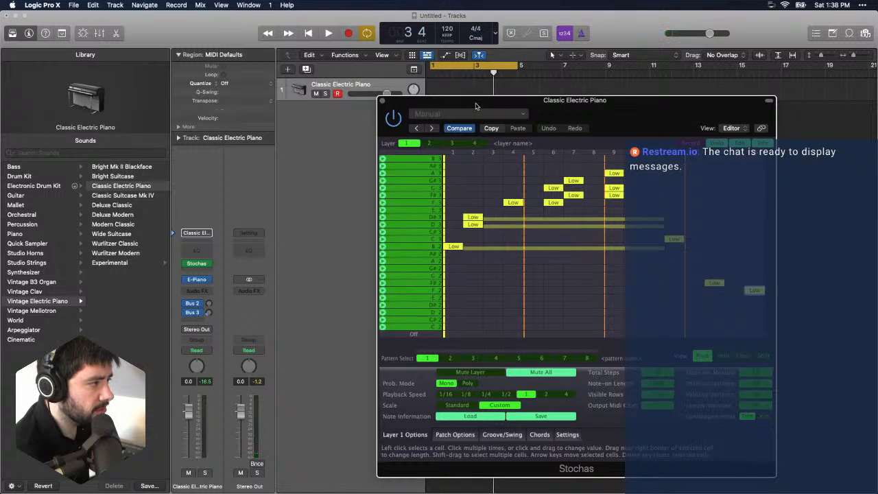
- Move the Stochas window higher over the tracks area, look at pattern 3 and return to pattern 1
{"action": "left_click_drag", "start_coordinate": [478, 103], "coordinate": [402, 74]}
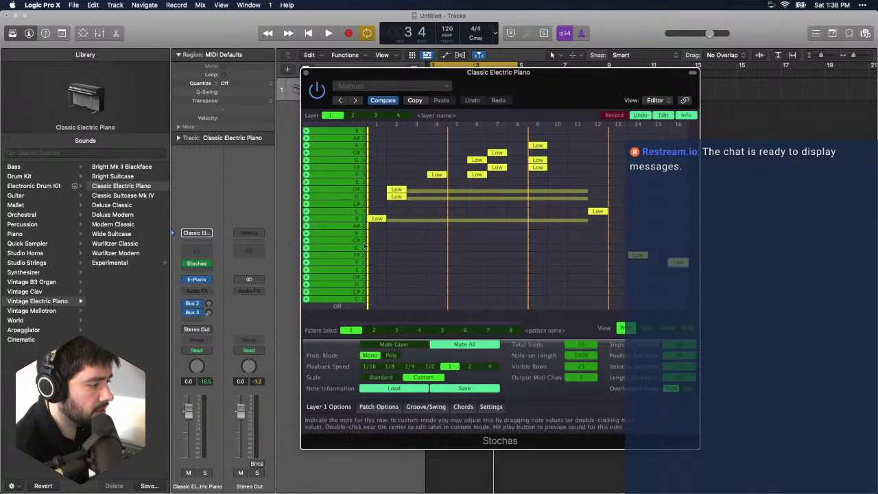
{"action": "left_click", "coordinate": [377, 330]}
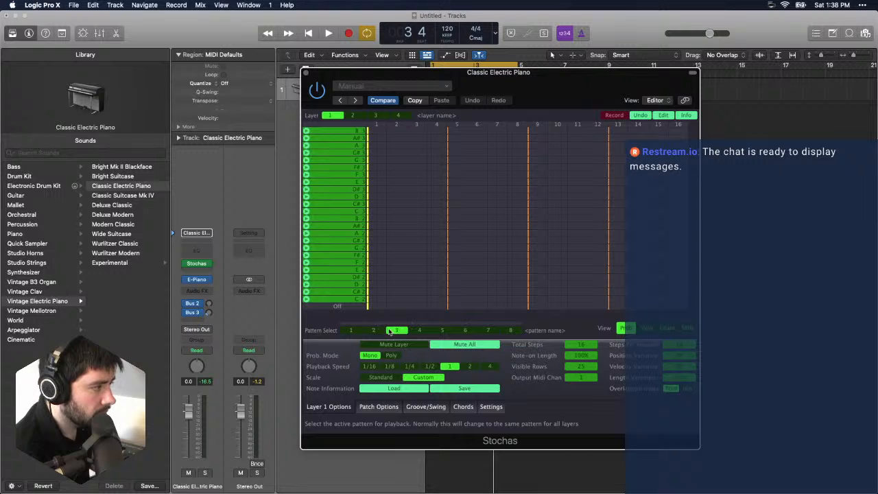
{"action": "left_click", "coordinate": [358, 332]}
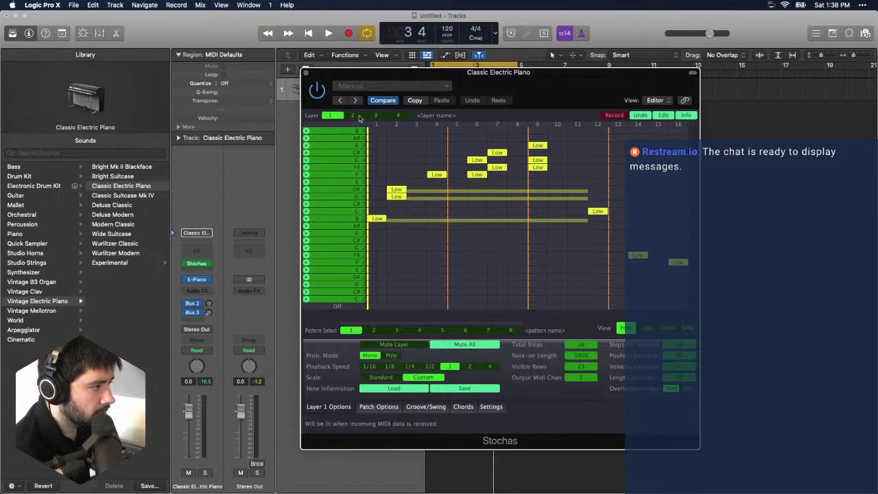
- Switch Stochas to layer 2, add a Low note at B3 on step 1 and clear the extra note on step 2
{"action": "left_click", "coordinate": [358, 117]}
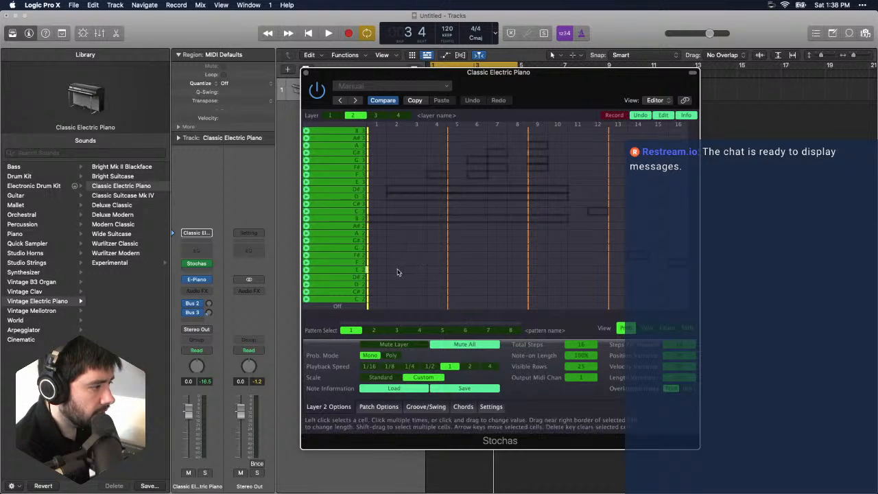
{"action": "left_click", "coordinate": [379, 132]}
{"action": "left_click", "coordinate": [393, 132]}
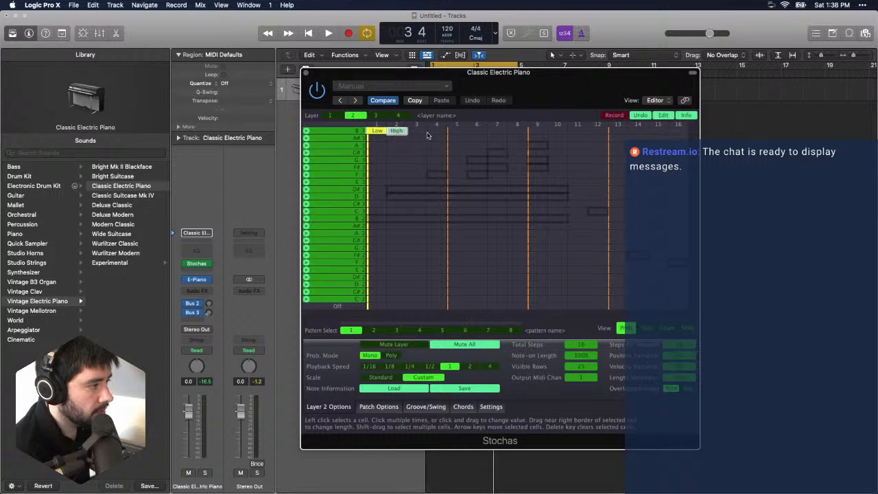
{"action": "left_click", "coordinate": [400, 132]}
{"action": "left_click", "coordinate": [399, 133]}
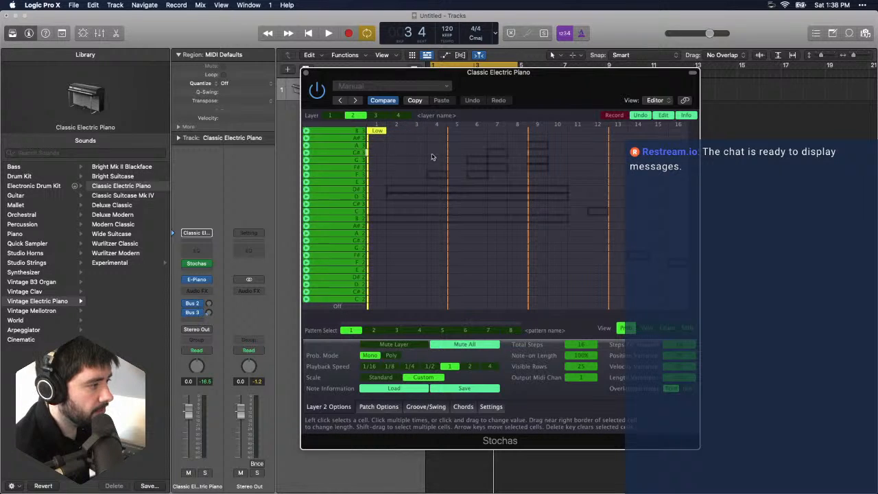
- Lengthen the layer 2 B3 note from step 1 through step 15, clearing the stray note placed on step 2
{"action": "left_click", "coordinate": [385, 133]}
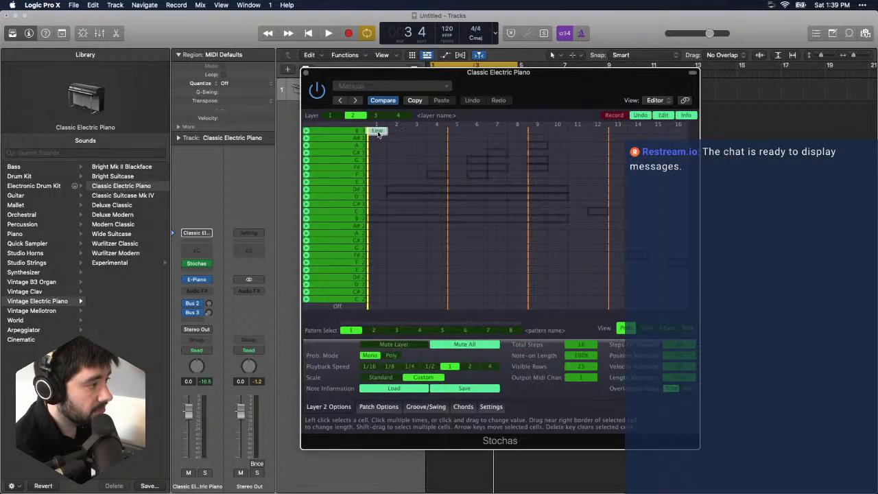
{"action": "left_click", "coordinate": [385, 132]}
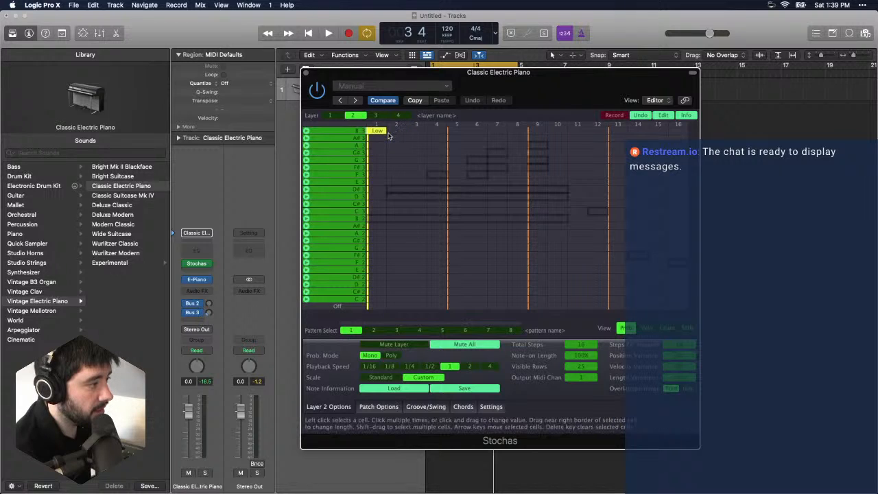
{"action": "left_click", "coordinate": [396, 132]}
{"action": "left_click", "coordinate": [397, 133]}
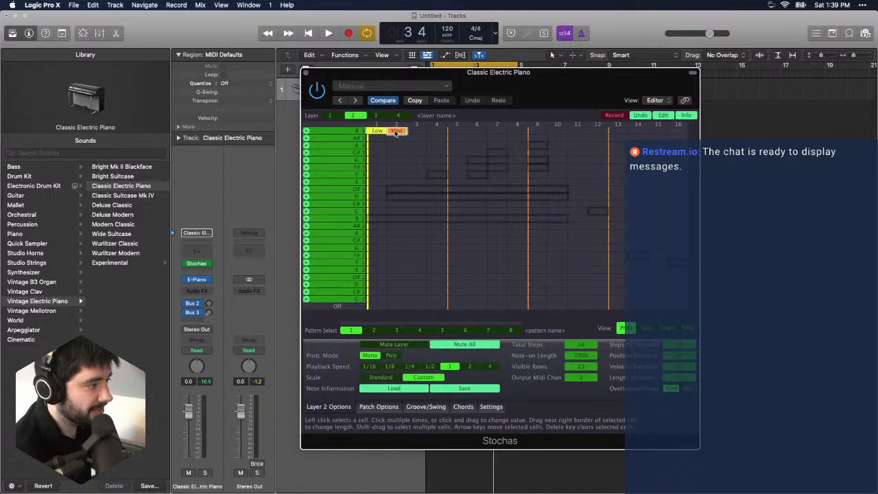
{"action": "left_click", "coordinate": [396, 133]}
{"action": "left_click", "coordinate": [386, 133]}
{"action": "left_click", "coordinate": [386, 134]}
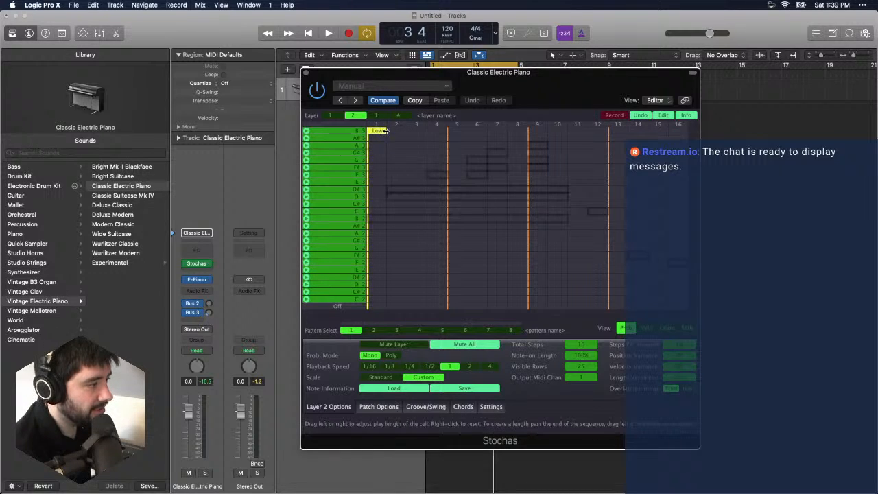
{"action": "left_click_drag", "start_coordinate": [388, 131], "coordinate": [683, 136]}
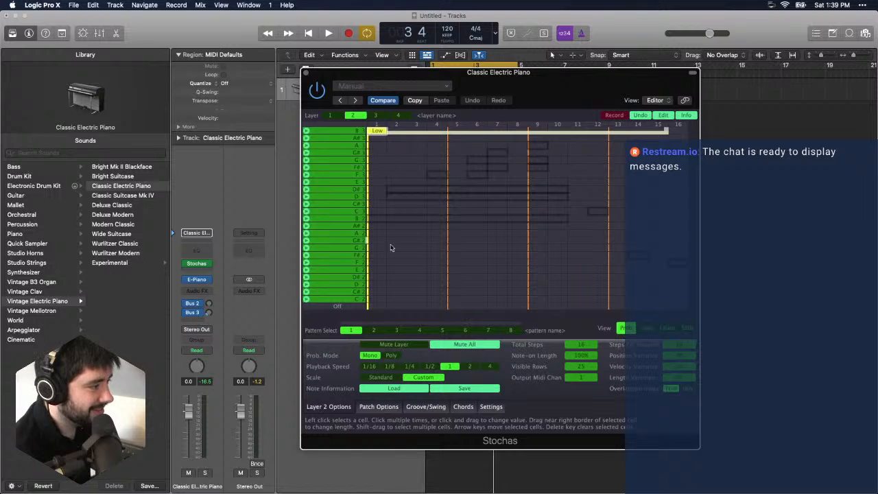
- Add a Low note at A#3 on step 1, extend it through step 15 and play the layered pattern
{"action": "left_click", "coordinate": [378, 139]}
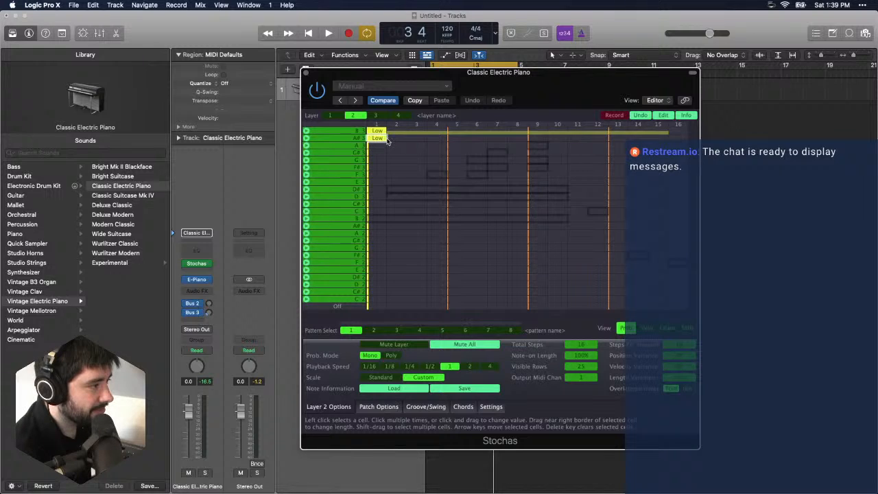
{"action": "left_click_drag", "start_coordinate": [388, 138], "coordinate": [688, 141]}
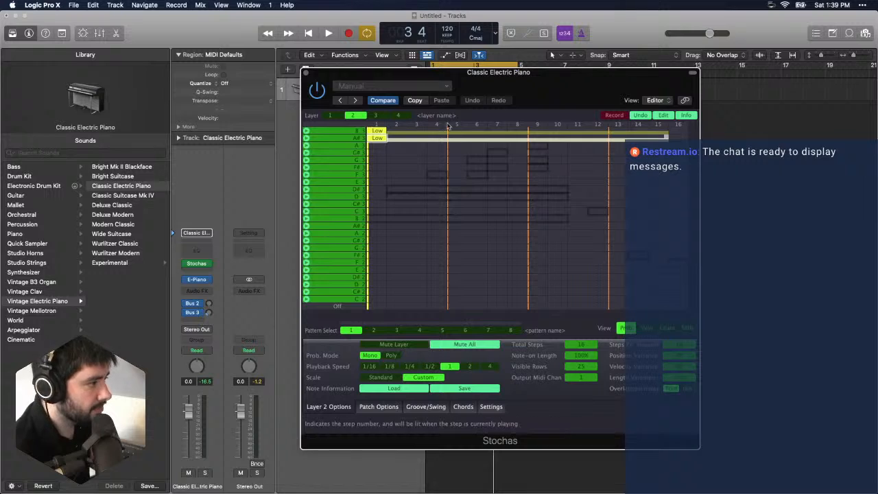
{"action": "key", "text": "space"}
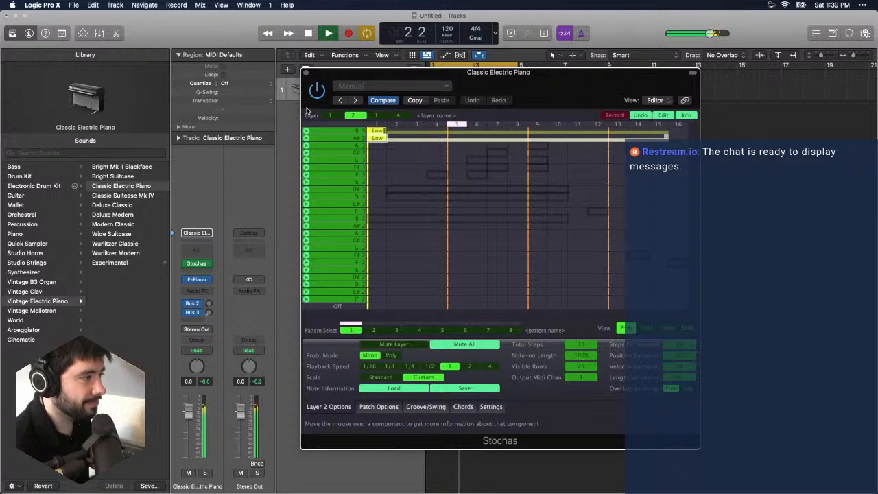
{"action": "key", "text": "space"}
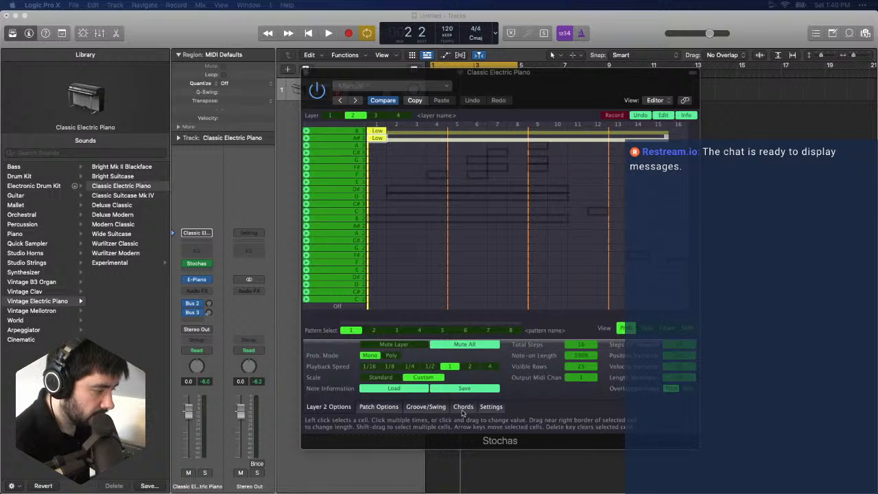
- Switch to Chrome and scan the YouTube video on recording Logic X's MIDI FX output for the IAC Driver setup section
{"action": "left_click_drag", "start_coordinate": [371, 493], "coordinate": [244, 35]}
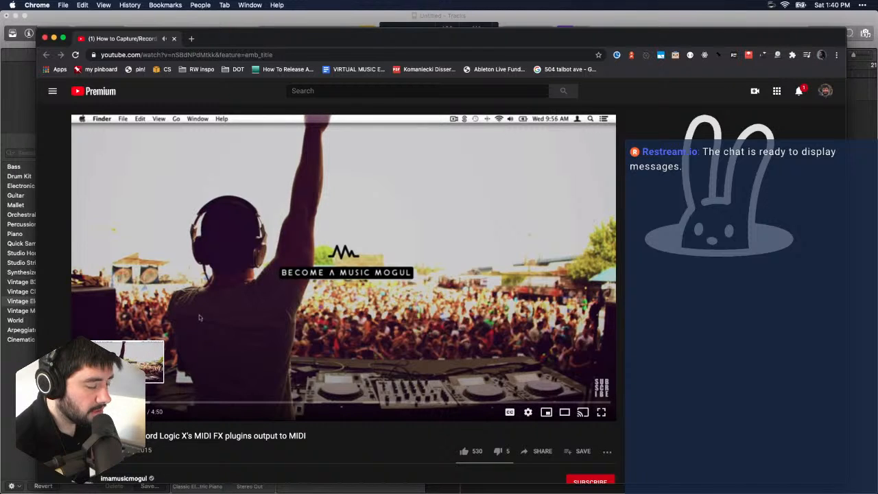
{"action": "left_click_drag", "start_coordinate": [158, 406], "coordinate": [190, 405]}
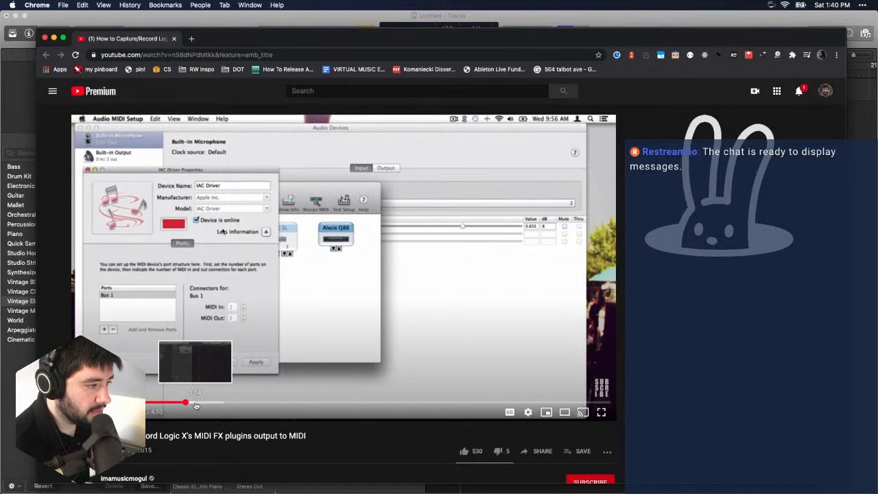
{"action": "left_click", "coordinate": [199, 405]}
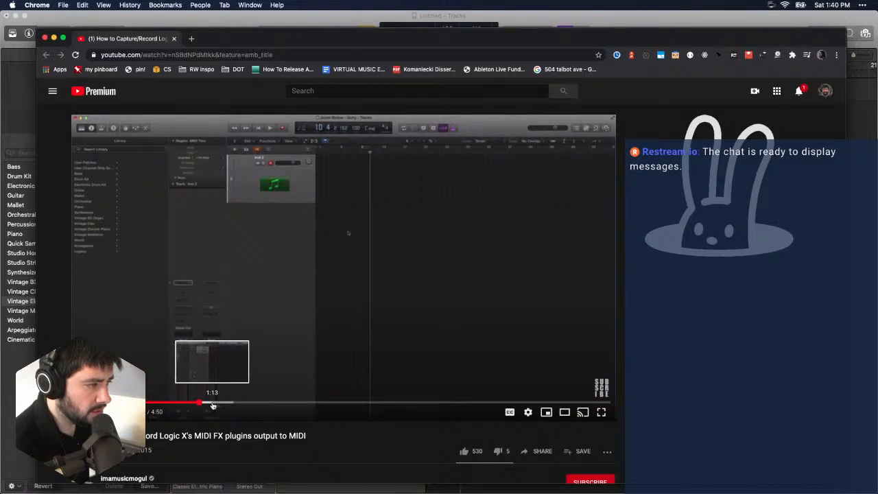
{"action": "left_click", "coordinate": [177, 406]}
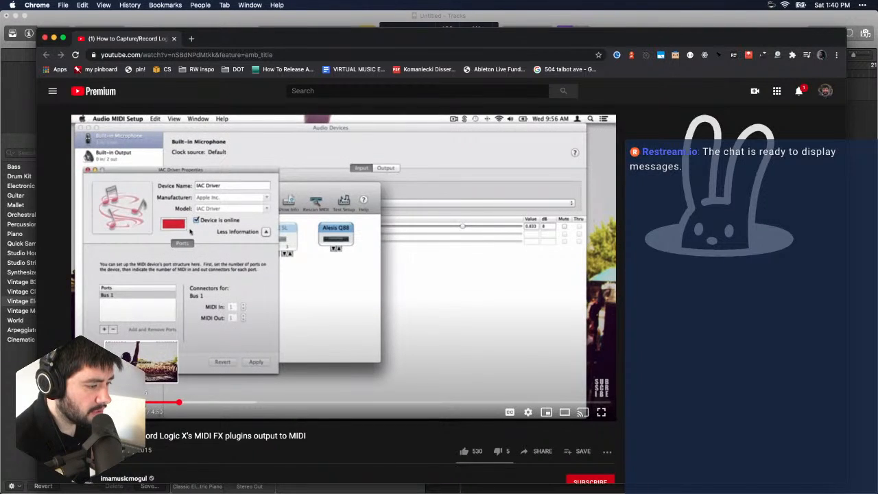
{"action": "left_click", "coordinate": [150, 406]}
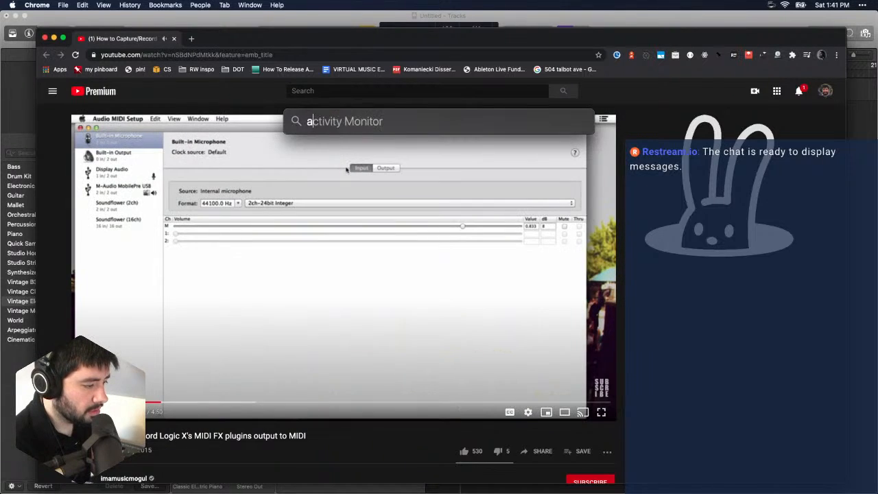
- Open Audio MIDI Setup, show the MIDI Studio window and move its windows clear of the video
{"action": "key", "text": "Return"}
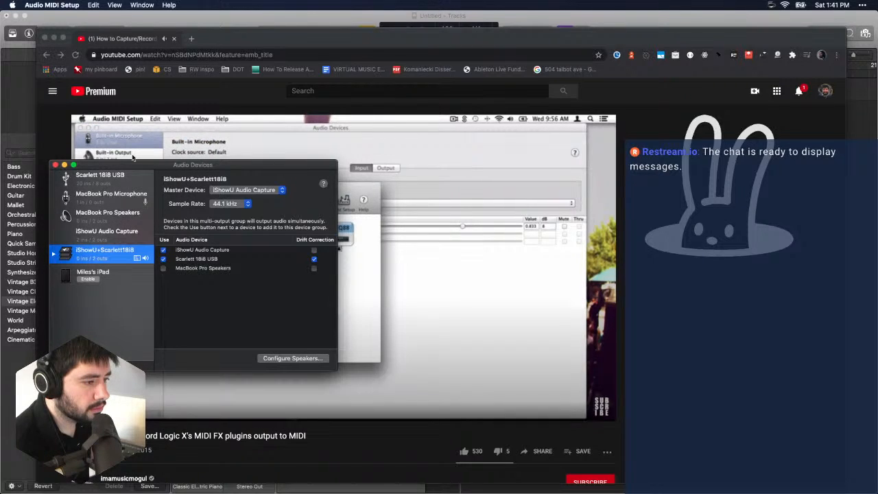
{"action": "left_click_drag", "start_coordinate": [132, 159], "coordinate": [547, 180]}
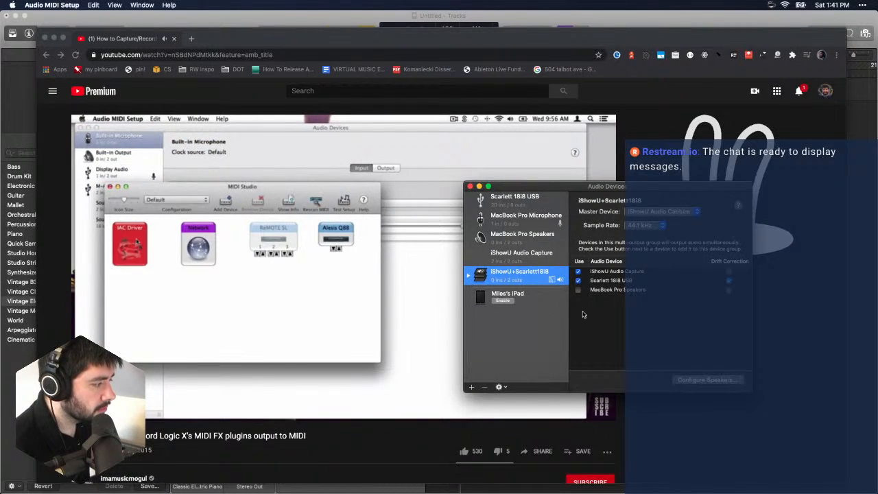
{"action": "left_click", "coordinate": [142, 5]}
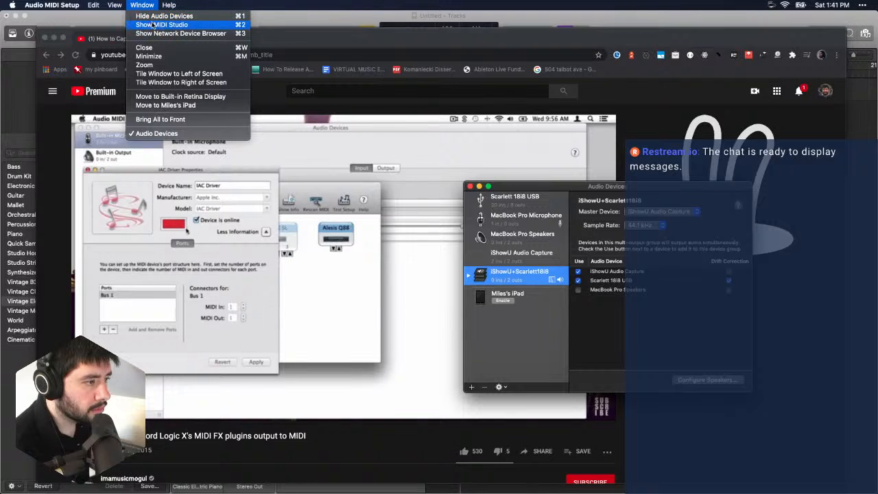
{"action": "left_click", "coordinate": [152, 26]}
{"action": "left_click_drag", "start_coordinate": [370, 163], "coordinate": [545, 186]}
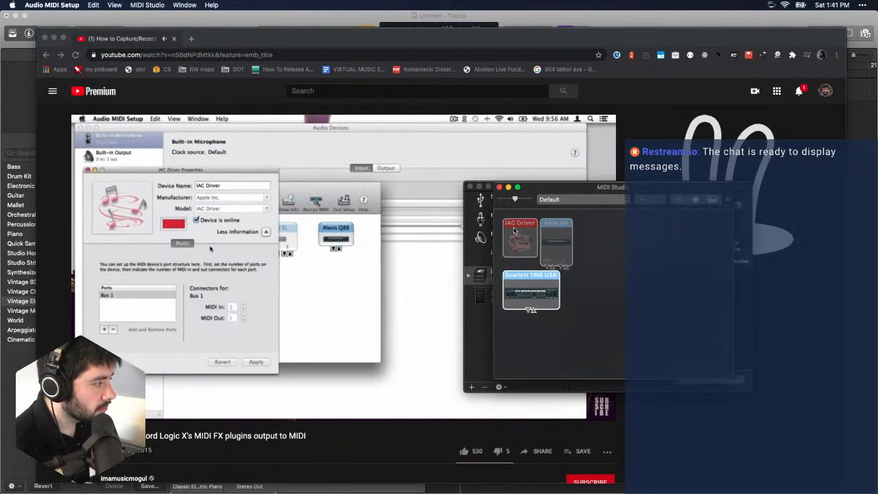
- Open the IAC Driver properties, set the device online and move the properties window off the video's left side
{"action": "double_click", "coordinate": [518, 242]}
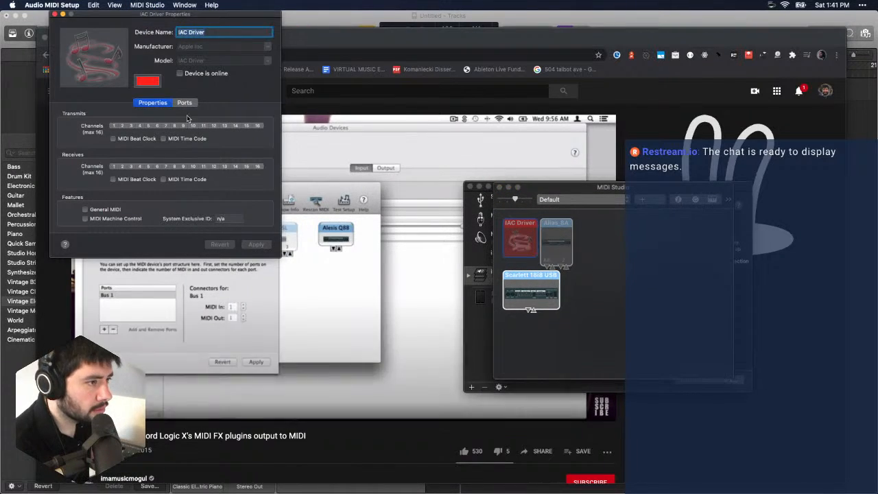
{"action": "left_click", "coordinate": [180, 73]}
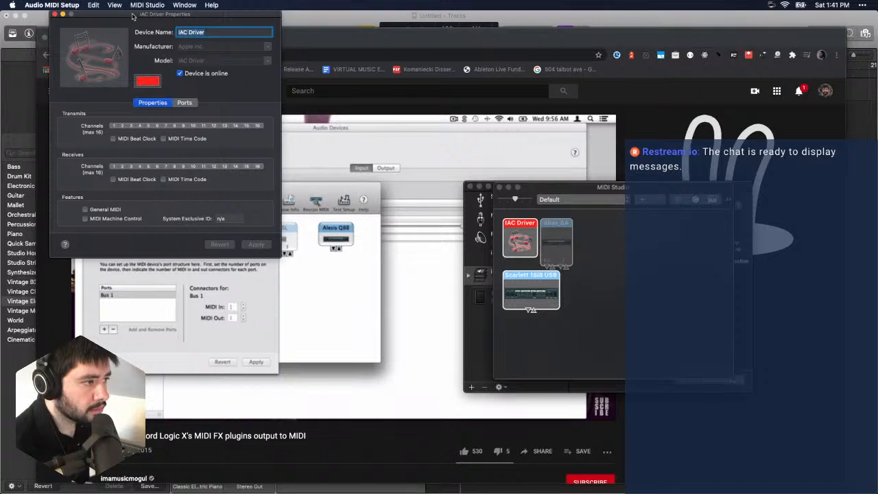
{"action": "left_click_drag", "start_coordinate": [133, 14], "coordinate": [488, 134]}
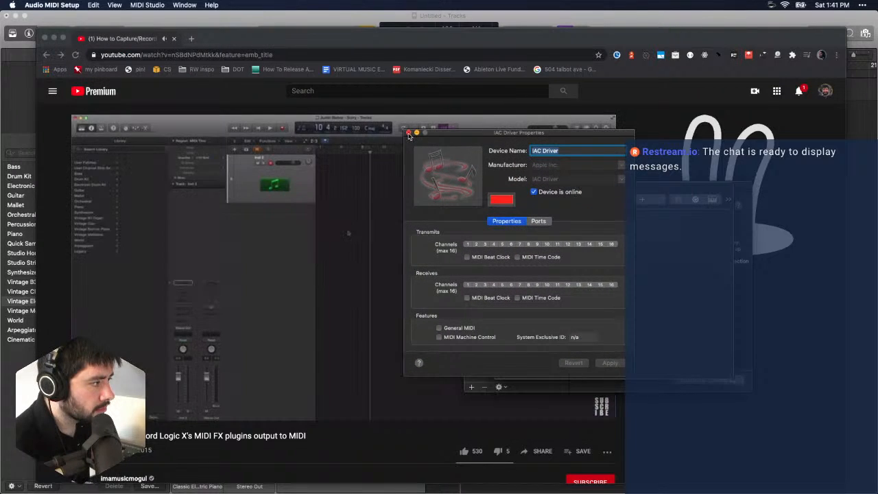
- Close the IAC Driver properties, MIDI Studio and Audio Devices windows and return to the YouTube video in Chrome
{"action": "left_click", "coordinate": [409, 133]}
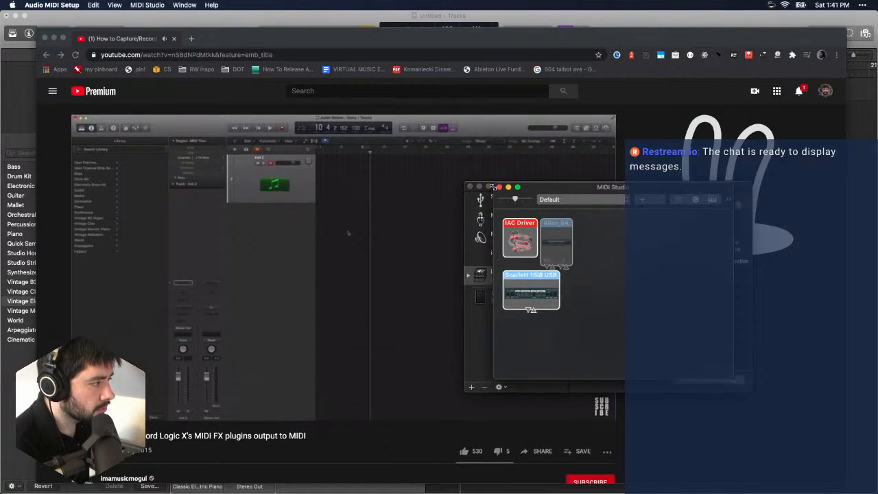
{"action": "left_click", "coordinate": [470, 187]}
{"action": "left_click", "coordinate": [470, 187]}
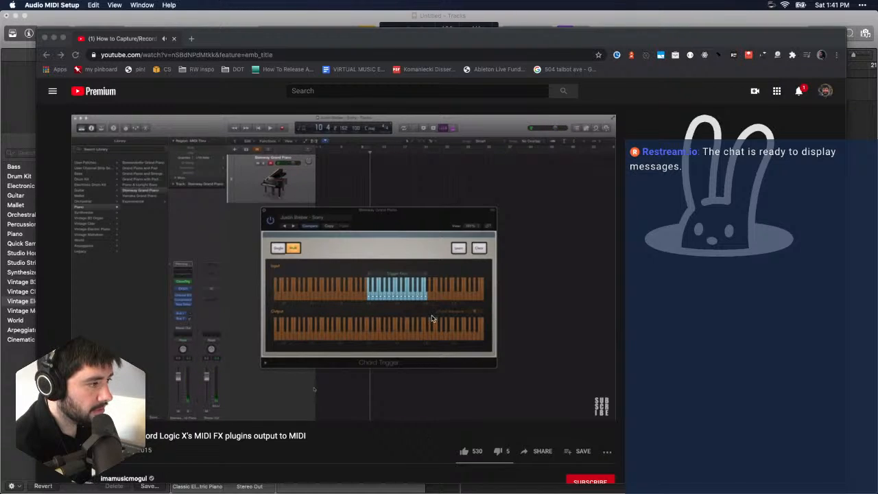
{"action": "left_click", "coordinate": [313, 445]}
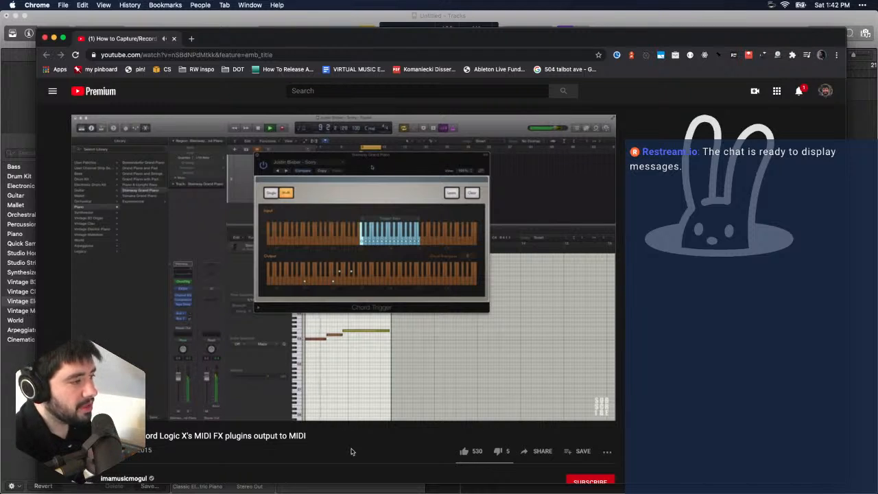
- Pause the video, switch to Logic Pro X with the Stochas window moved off the track, and try a short recording
{"action": "left_click", "coordinate": [236, 15]}
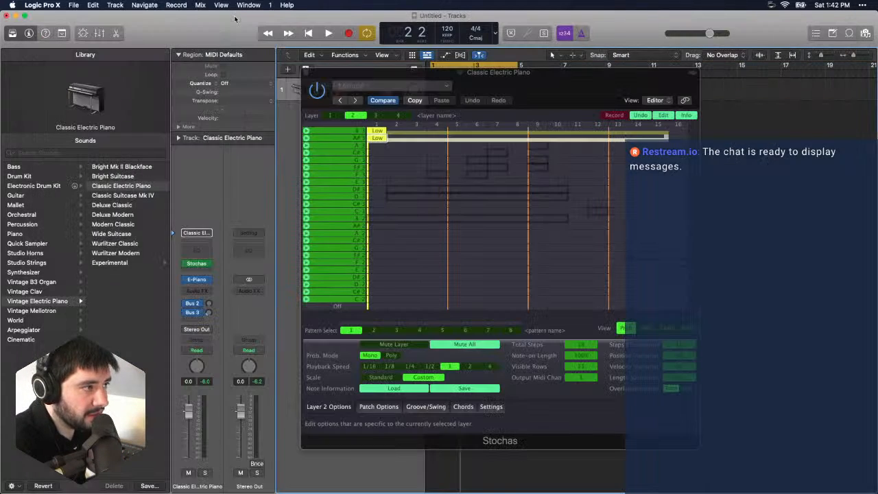
{"action": "left_click_drag", "start_coordinate": [472, 73], "coordinate": [548, 113]}
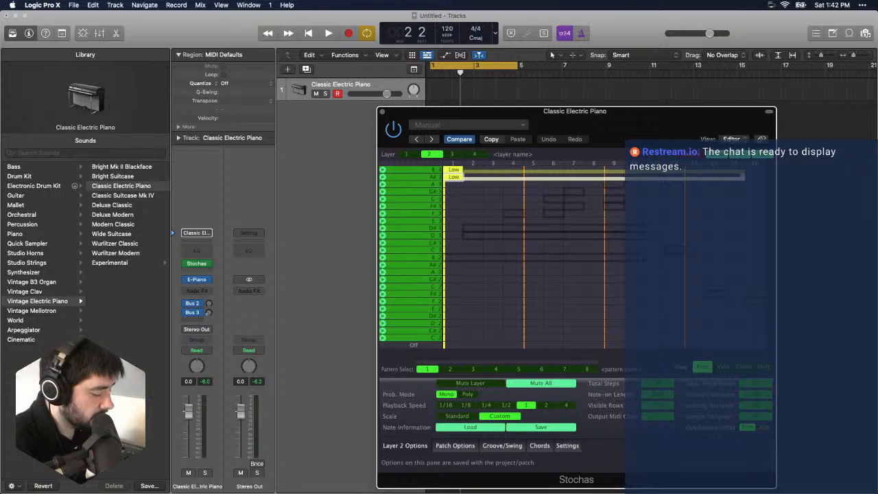
{"action": "key", "text": "super+Tab"}
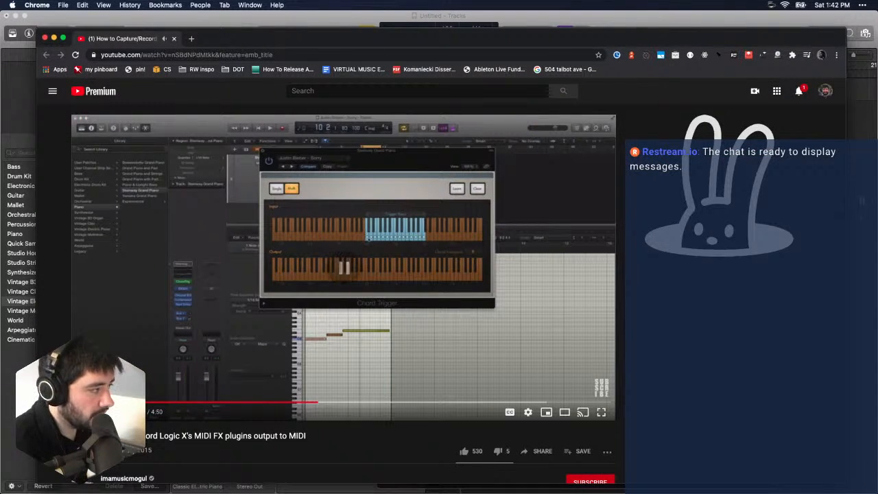
{"action": "key", "text": "super+Tab"}
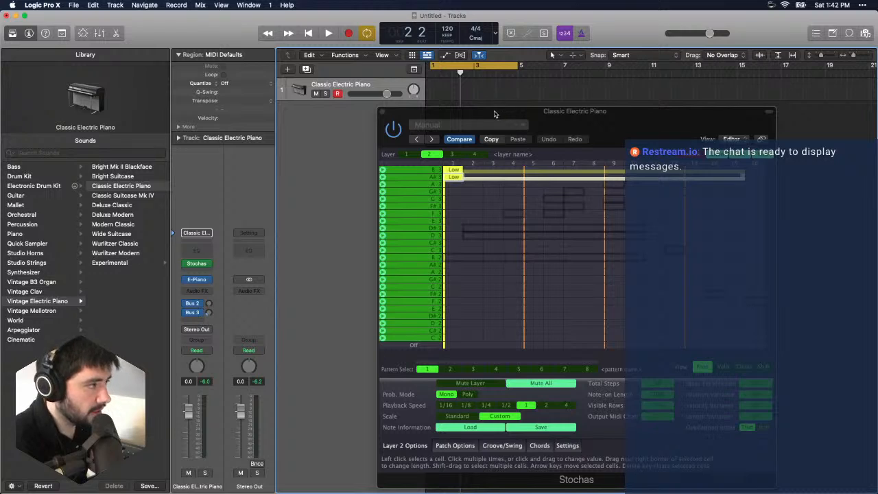
{"action": "key", "text": "space"}
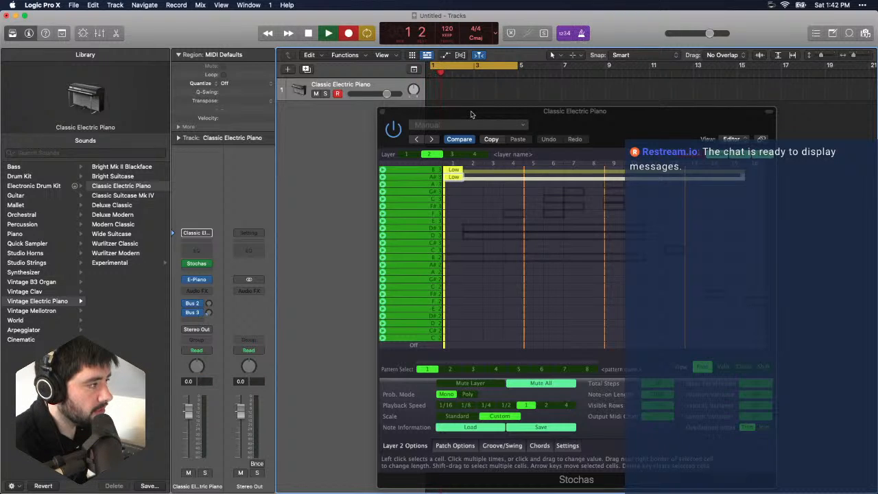
{"action": "key", "text": "space"}
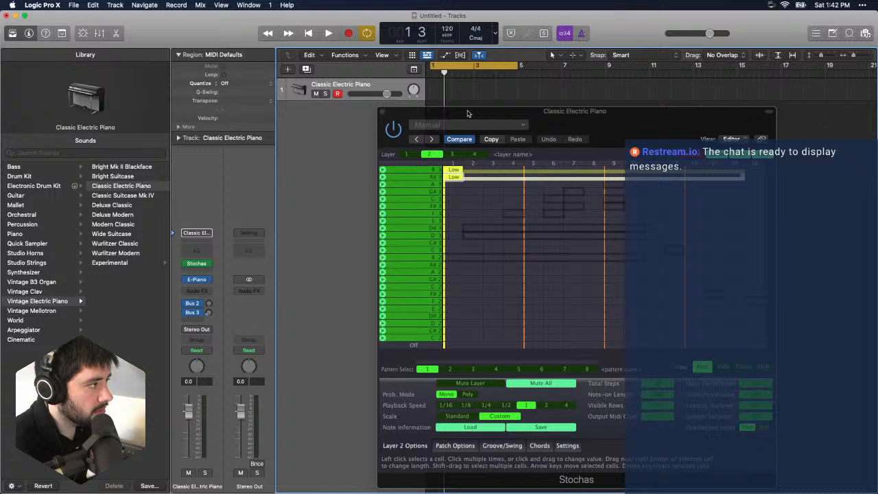
- Reposition the Stochas window, play its pattern and try to record the output on the Classic Electric Piano track
{"action": "left_click_drag", "start_coordinate": [468, 113], "coordinate": [308, 73]}
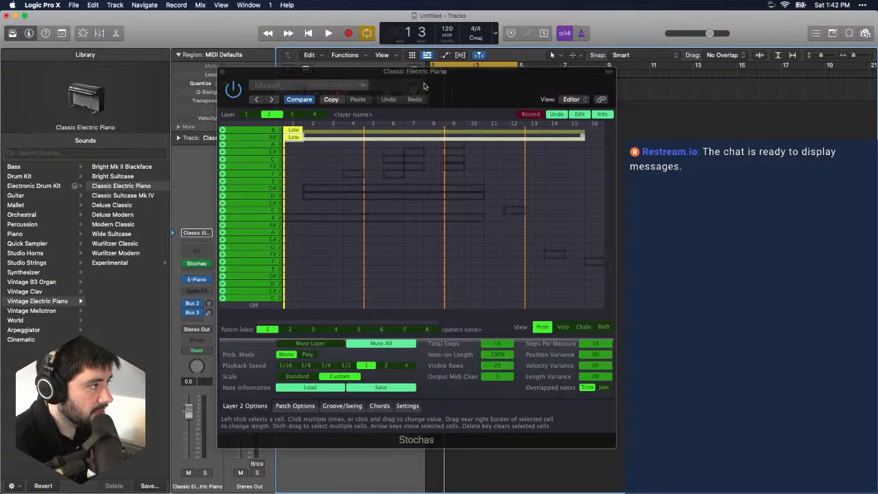
{"action": "left_click_drag", "start_coordinate": [423, 92], "coordinate": [387, 122]}
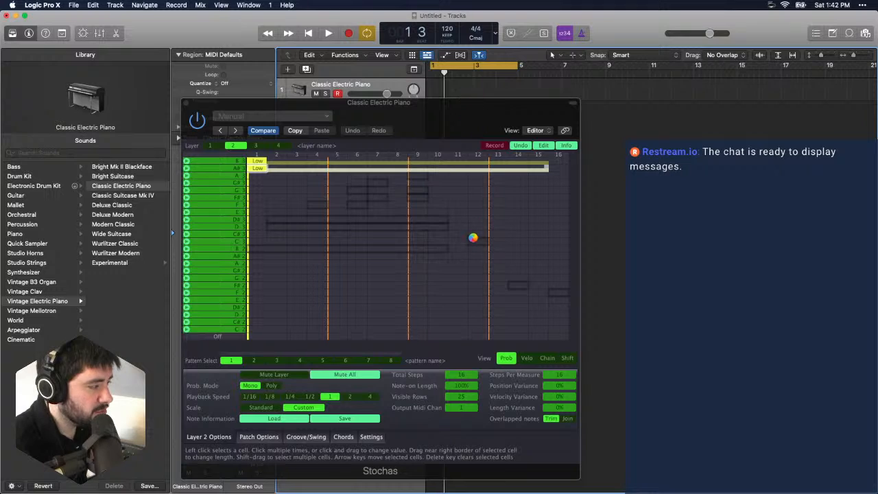
{"action": "key", "text": "space"}
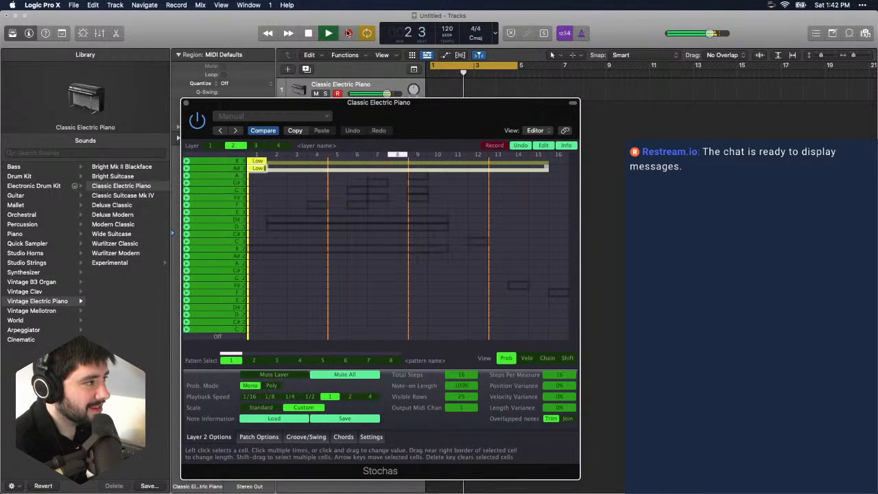
{"action": "key", "text": "r"}
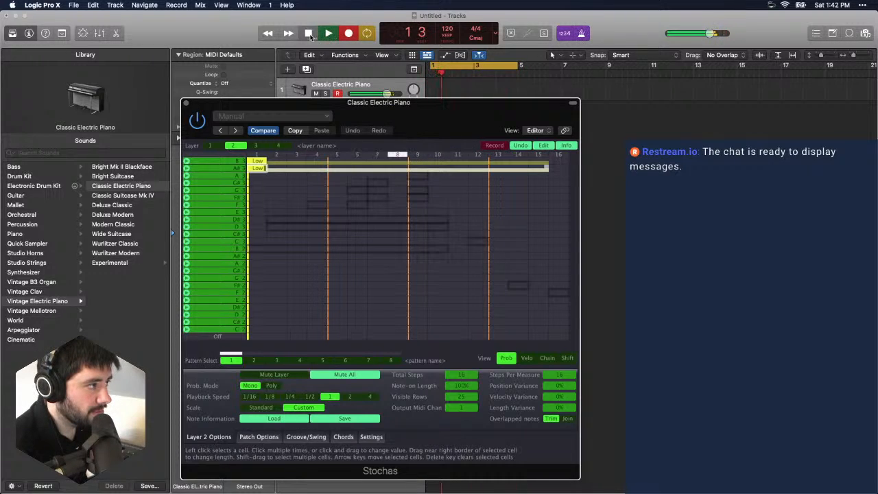
{"action": "key", "text": "space"}
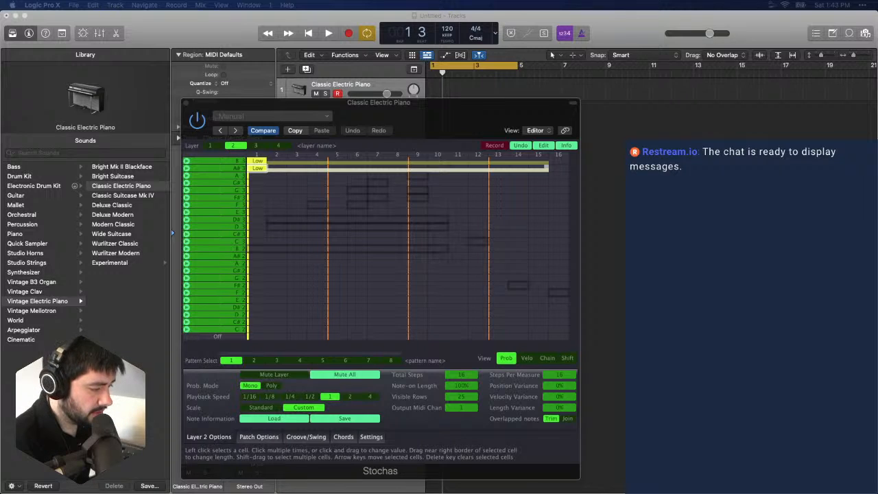
- Move the Stochas window clear of the track, find the MIDI preferences by searching for midi, and show their Sync settings
{"action": "left_click_drag", "start_coordinate": [249, 107], "coordinate": [512, 106]}
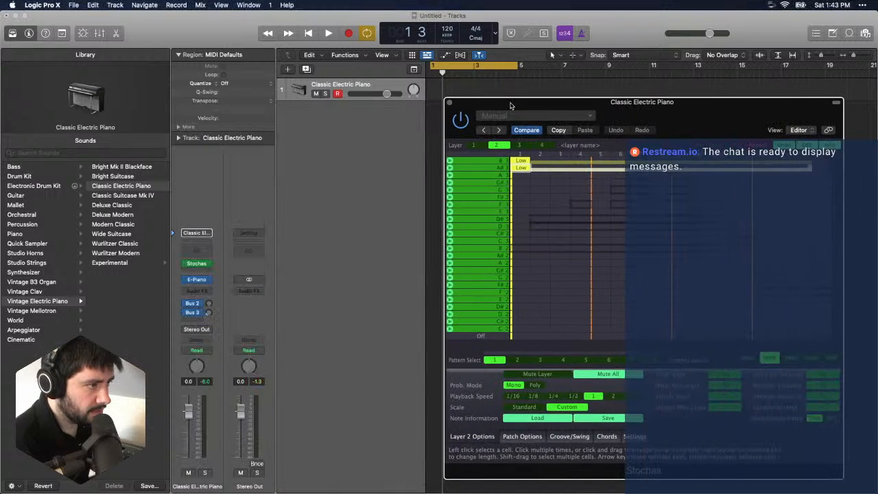
{"action": "left_click", "coordinate": [285, 4]}
{"action": "type", "text": "midi"}
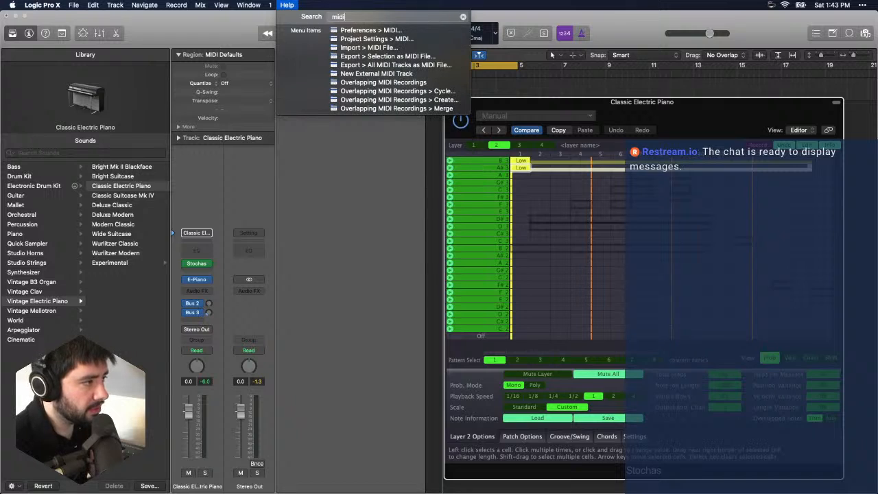
{"action": "key", "text": "Return"}
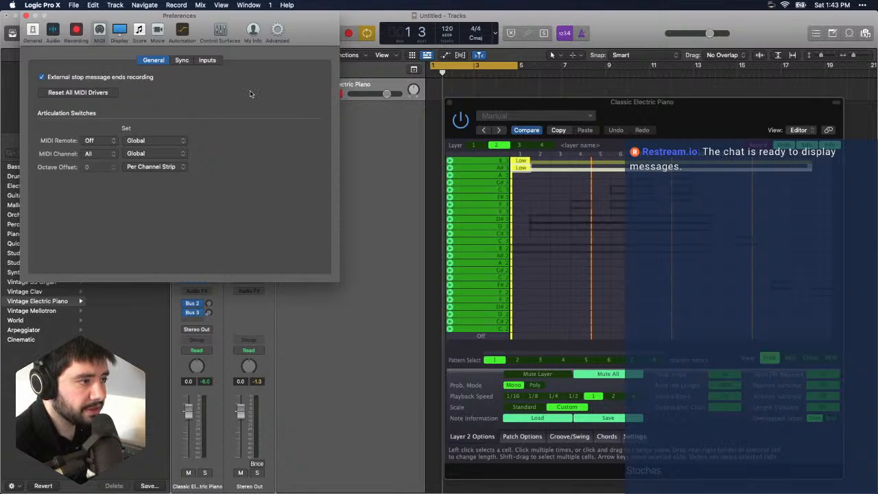
{"action": "left_click", "coordinate": [193, 62]}
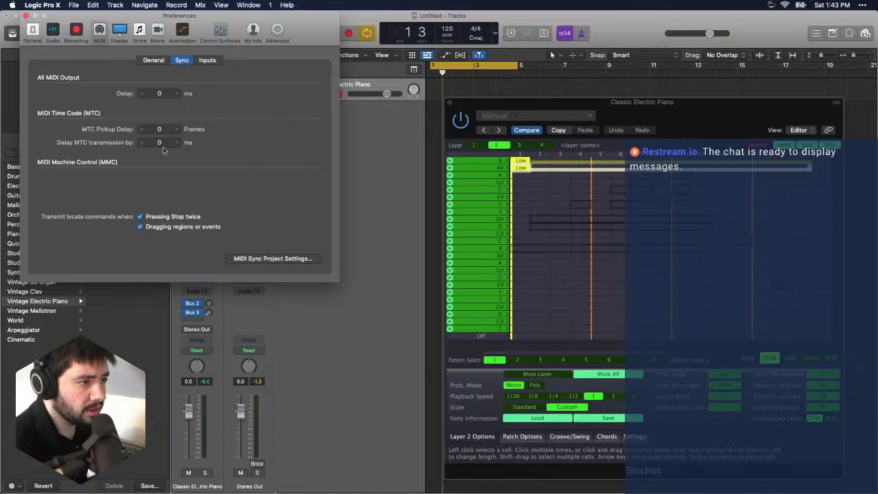
- Enable Transmit MIDI Machine Control (MMC) in the MIDI sync project settings and close the Preferences window
{"action": "left_click", "coordinate": [247, 261]}
{"action": "left_click_drag", "start_coordinate": [340, 220], "coordinate": [351, 84]}
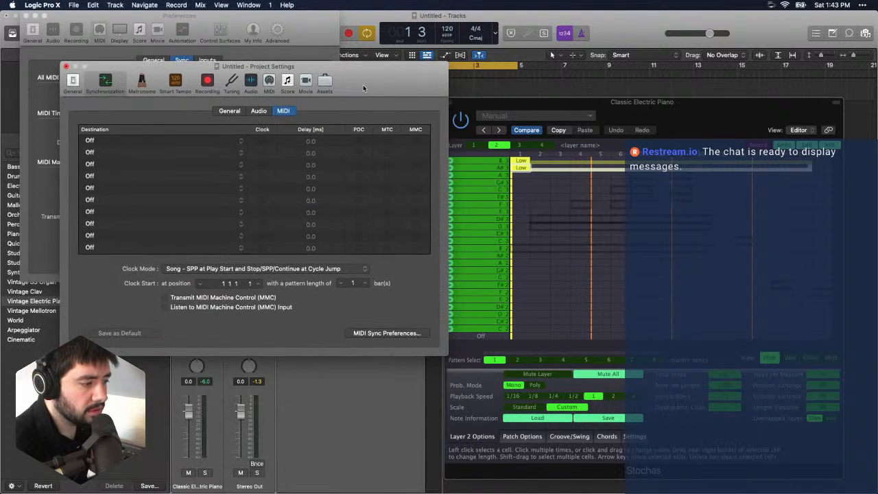
{"action": "left_click", "coordinate": [165, 298]}
{"action": "left_click", "coordinate": [357, 20]}
{"action": "left_click", "coordinate": [26, 16]}
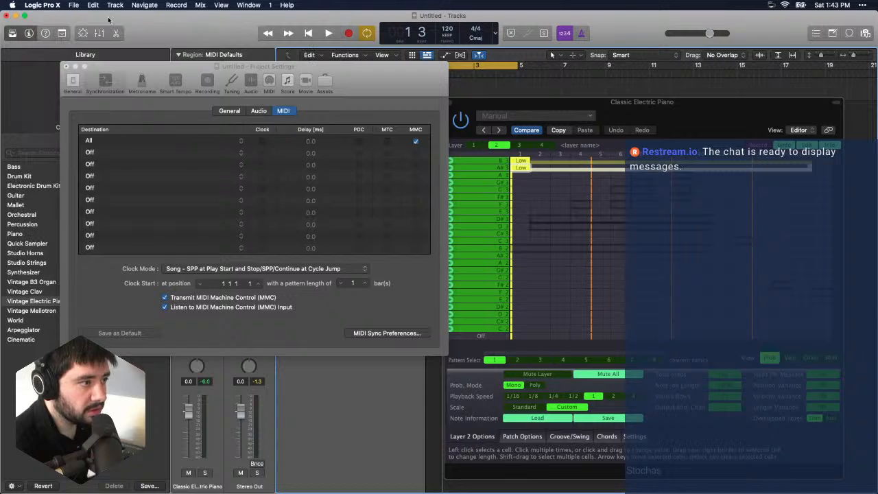
- Run another test recording of the Stochas pattern, closing the Project Settings and Stochas windows before stopping it
{"action": "left_click", "coordinate": [329, 33]}
{"action": "left_click_drag", "start_coordinate": [354, 77], "coordinate": [338, 132]}
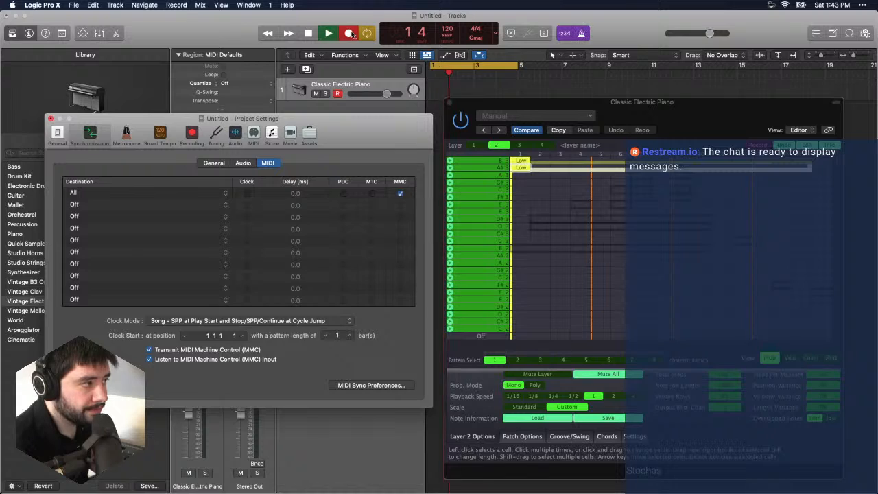
{"action": "key", "text": "space"}
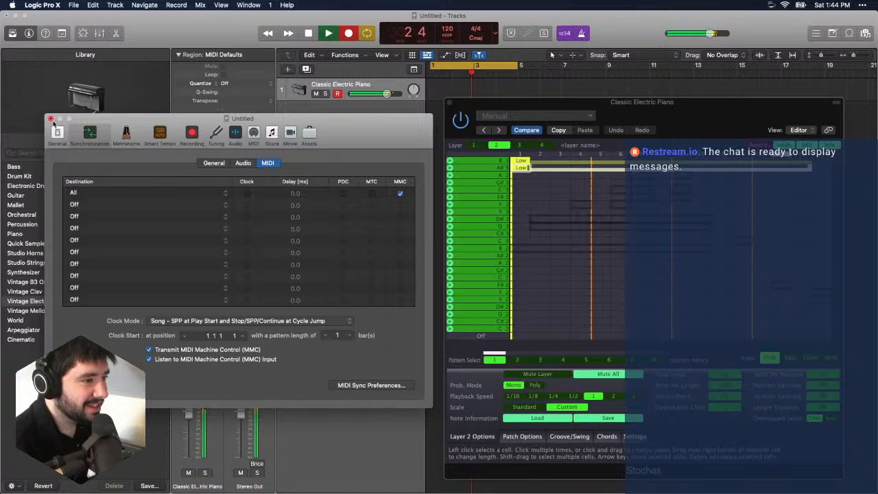
{"action": "left_click", "coordinate": [51, 119]}
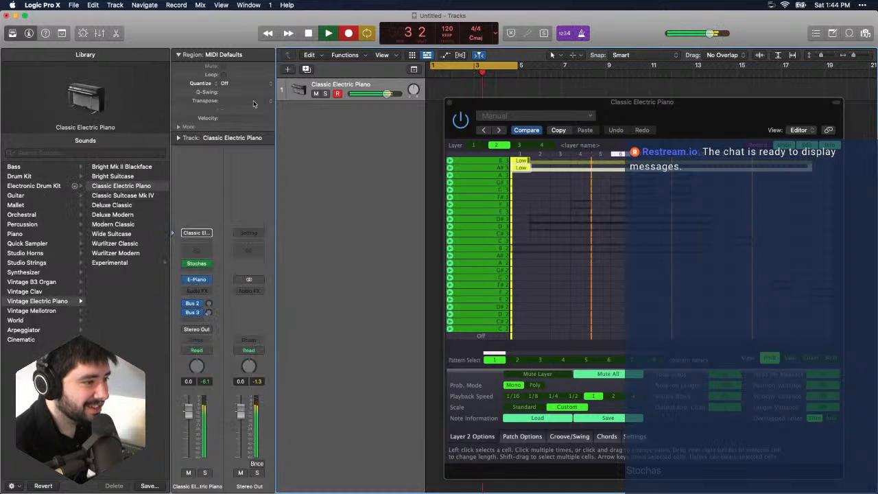
{"action": "left_click", "coordinate": [451, 104]}
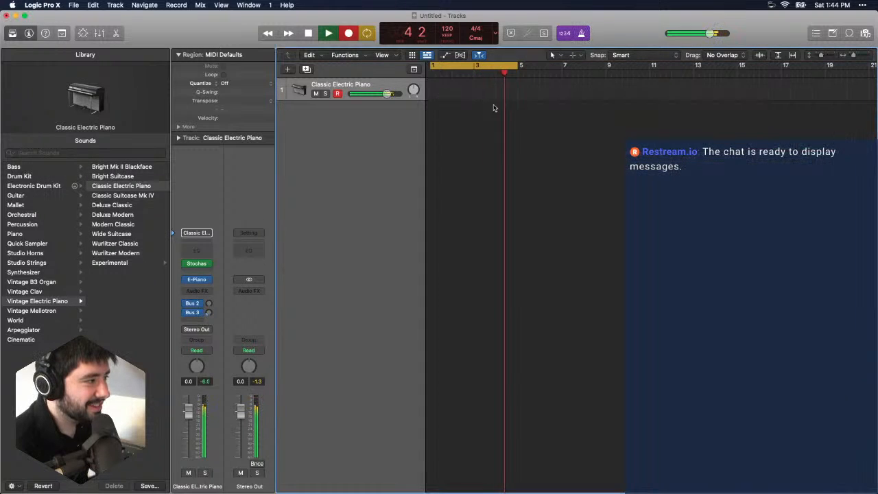
{"action": "left_click", "coordinate": [327, 33]}
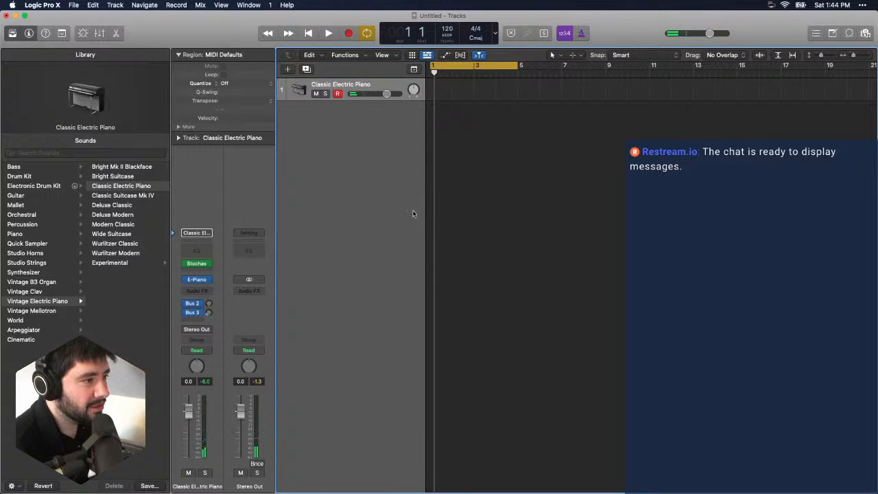
- Turn off the cycle range, then inspect the Stochas and E-Piano plug-in windows and close both
{"action": "left_click", "coordinate": [454, 66]}
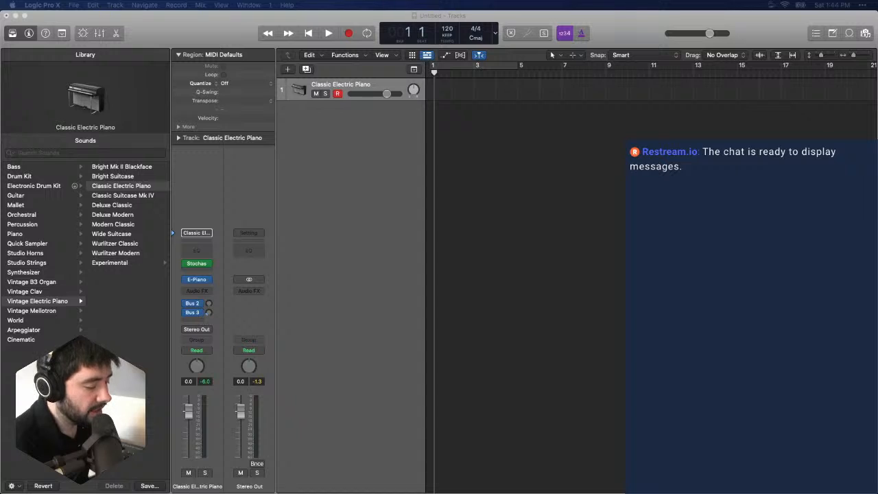
{"action": "left_click", "coordinate": [220, 265]}
{"action": "left_click", "coordinate": [197, 265]}
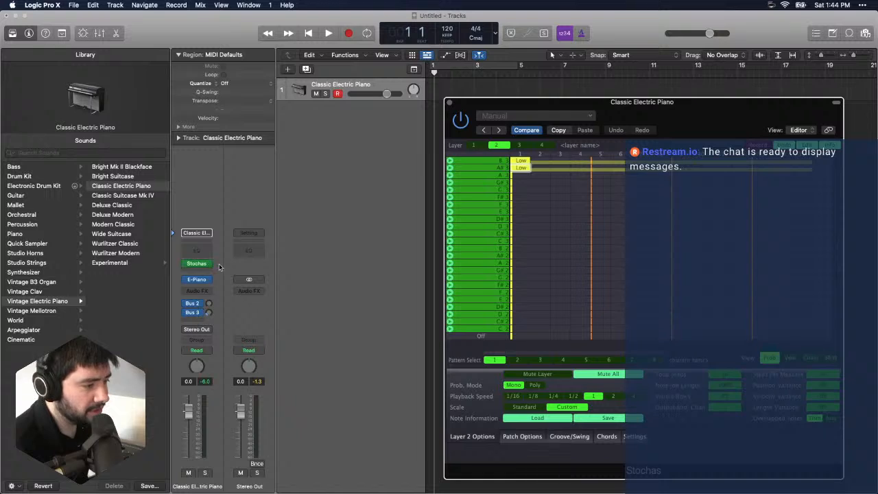
{"action": "left_click", "coordinate": [207, 280]}
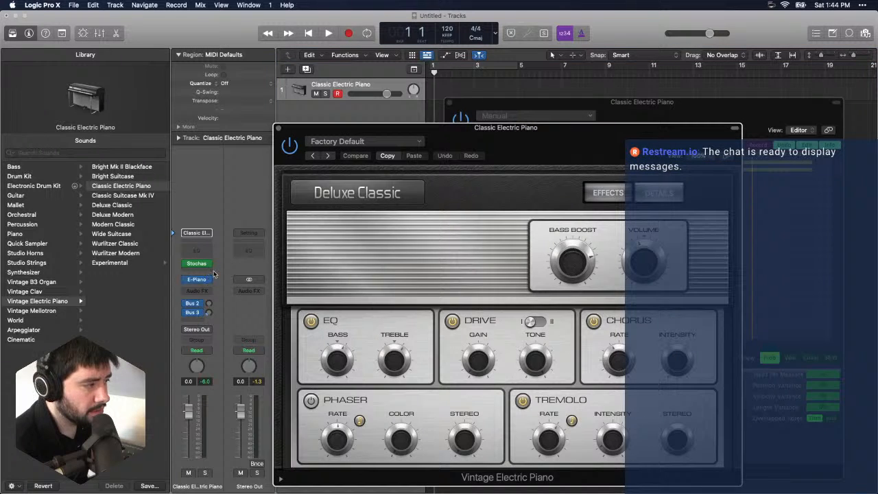
{"action": "left_click", "coordinate": [279, 128]}
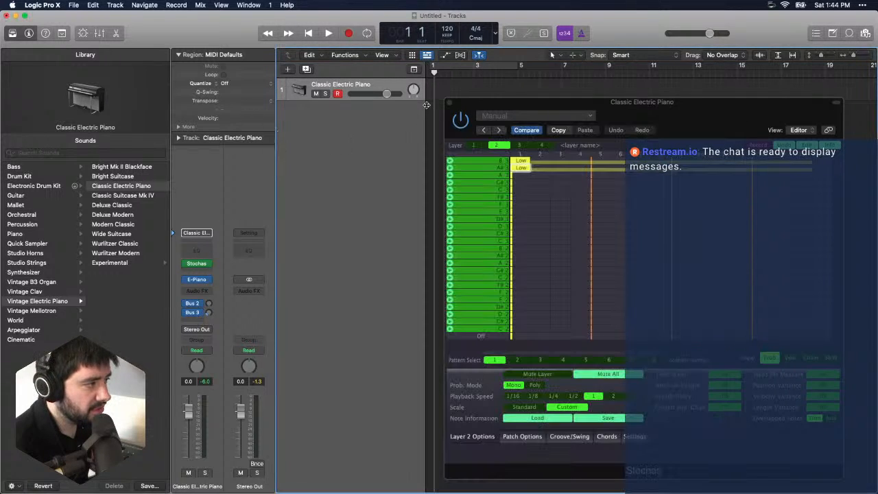
{"action": "left_click", "coordinate": [450, 103]}
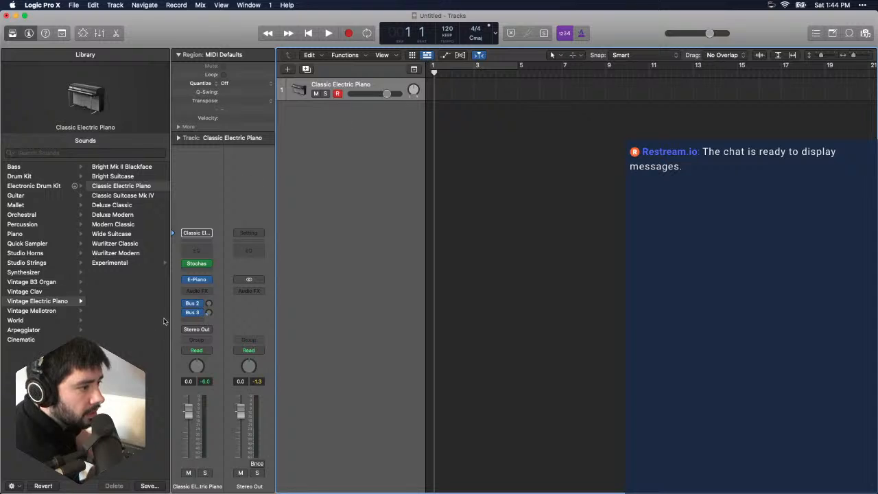
- Bypass the Stochas MIDI effect on the Classic Electric Piano channel strip
{"action": "left_click", "coordinate": [188, 265]}
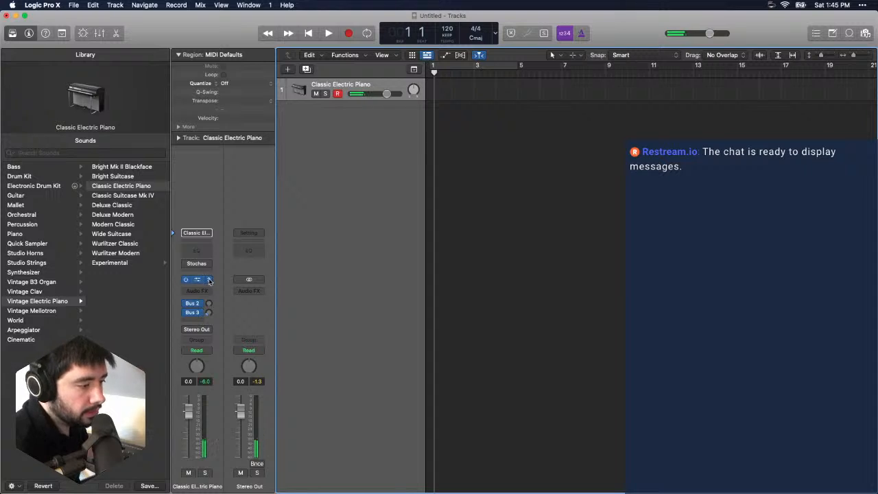
{"action": "left_click", "coordinate": [200, 280]}
{"action": "left_click", "coordinate": [199, 288]}
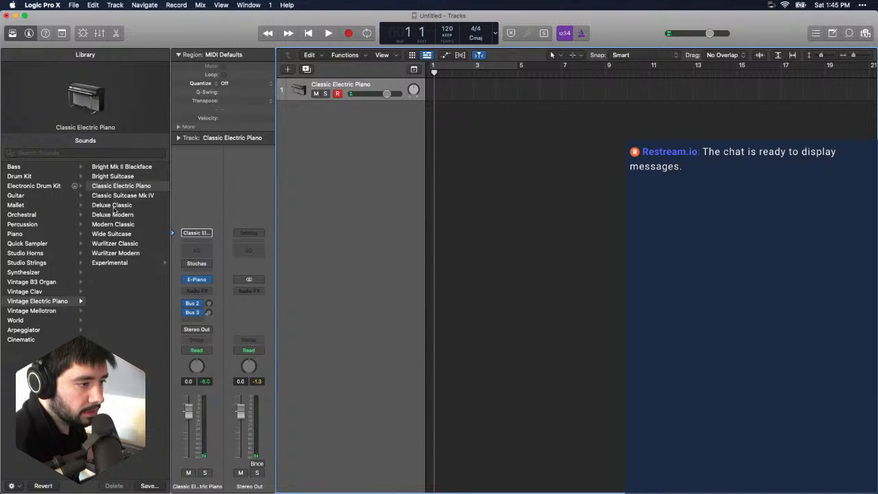
- Audition Electronic Drum Kit patches on the track, loading Cinematic Funk, Bumper and Jazz Vanguard before choosing another kit
{"action": "left_click", "coordinate": [59, 186]}
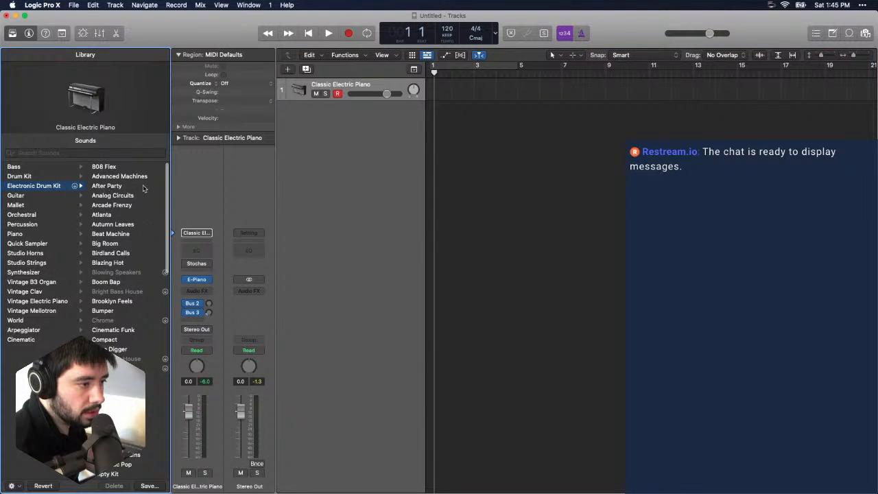
{"action": "scroll", "coordinate": [130, 256], "scroll_direction": "down", "scroll_amount": 5}
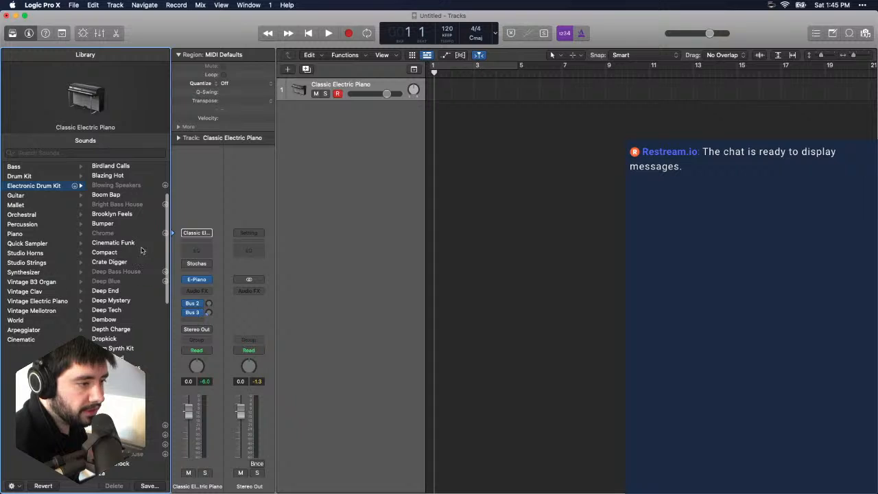
{"action": "left_click", "coordinate": [142, 245]}
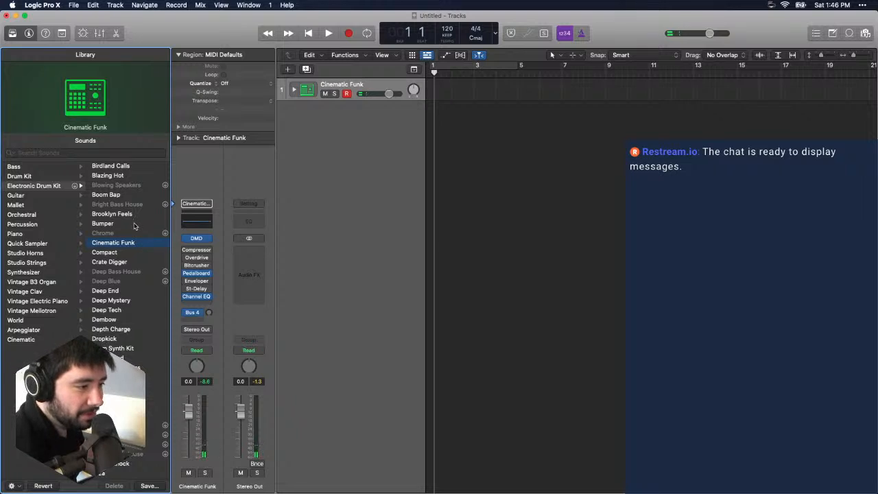
{"action": "left_click", "coordinate": [135, 225]}
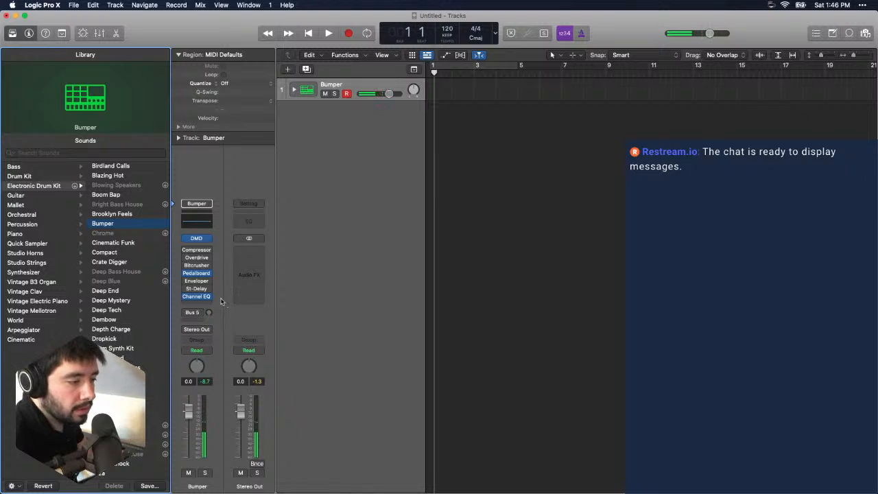
{"action": "scroll", "coordinate": [117, 260], "scroll_direction": "down", "scroll_amount": 5}
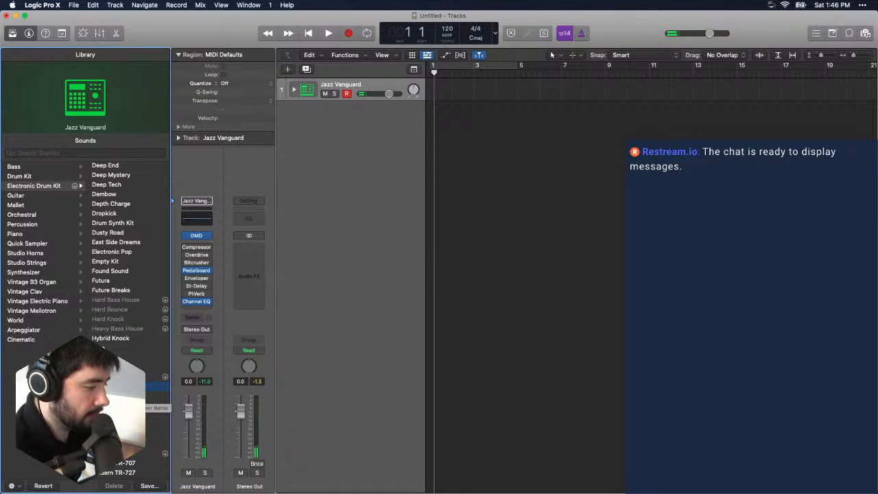
{"action": "left_click", "coordinate": [136, 405]}
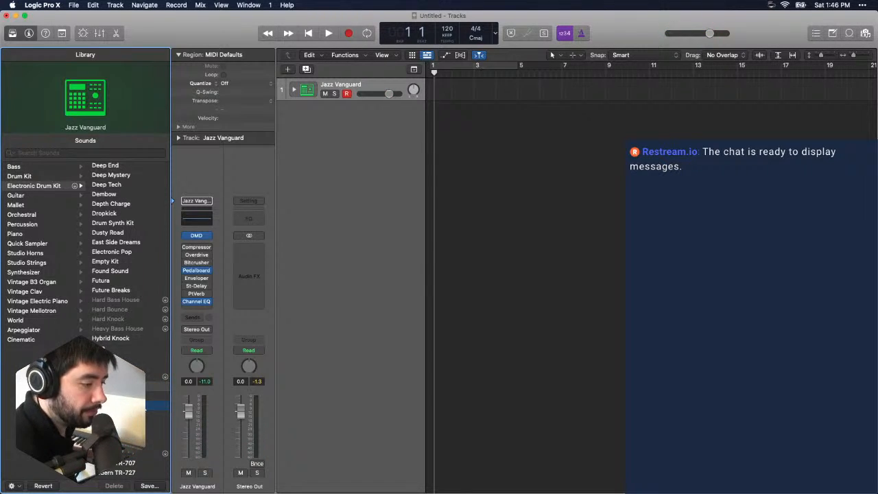
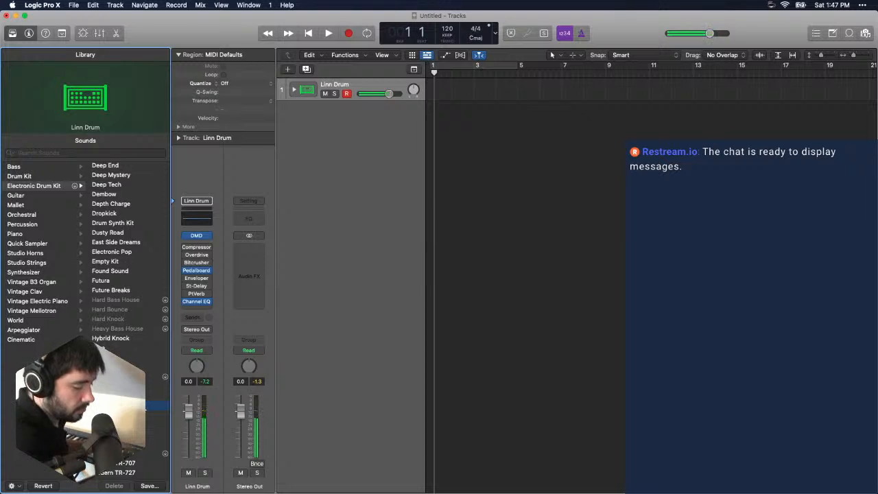
- Play the project with the metronome running and set the tempo to 110 BPM, stopping back at the start
{"action": "key", "text": "space"}
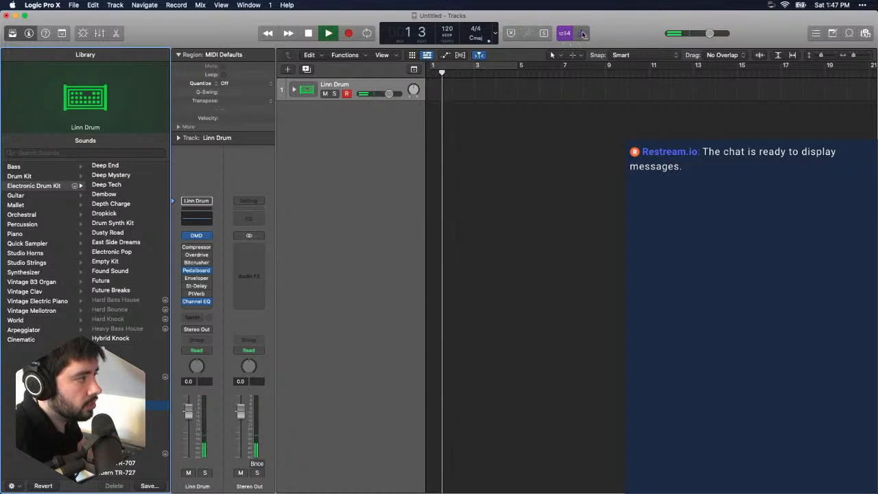
{"action": "left_click_drag", "start_coordinate": [450, 31], "coordinate": [451, 55]}
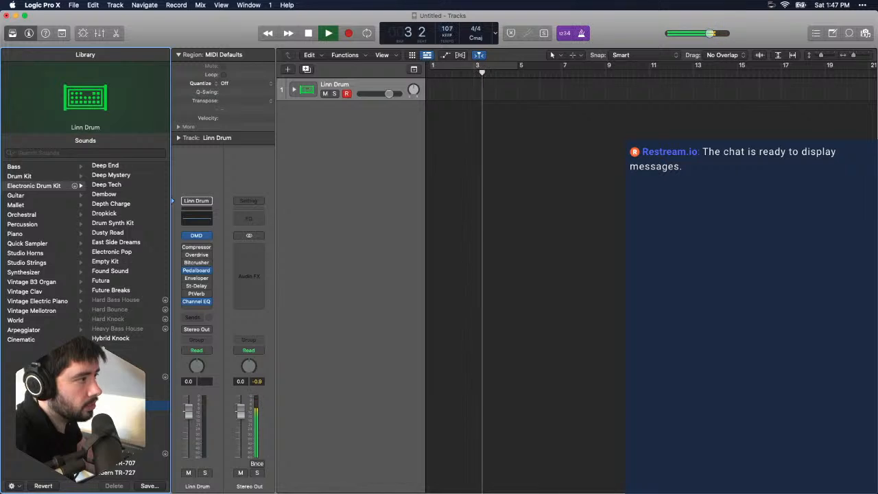
{"action": "left_click_drag", "start_coordinate": [451, 30], "coordinate": [451, 22]}
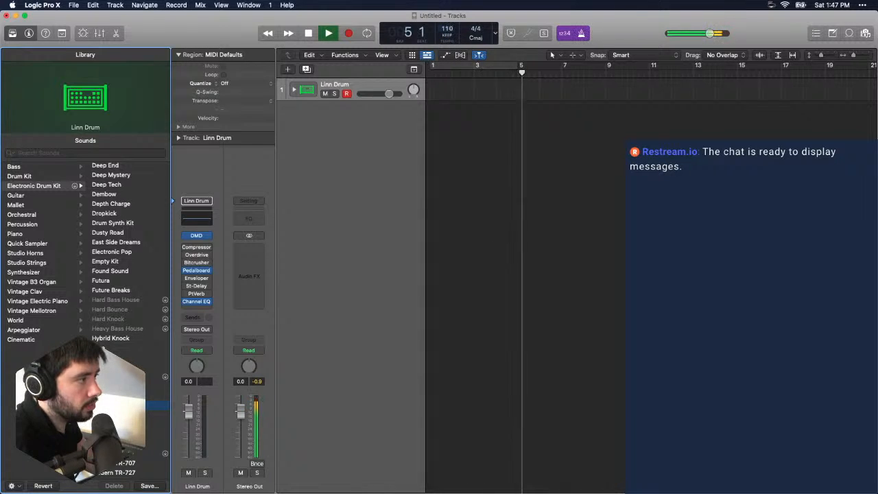
{"action": "key", "text": "space"}
{"action": "key", "text": "Return"}
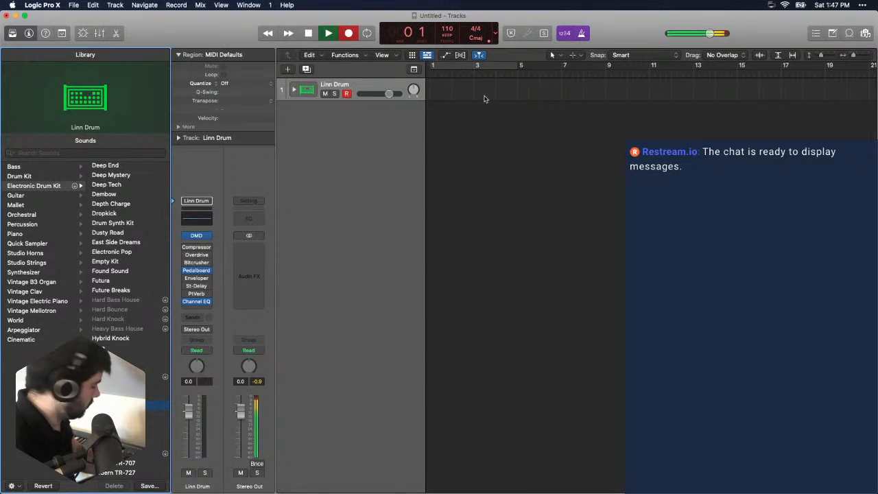
- Try several takes of a beat on the Linn Drum track, discarding each one and returning to bar 1
{"action": "key", "text": "r"}
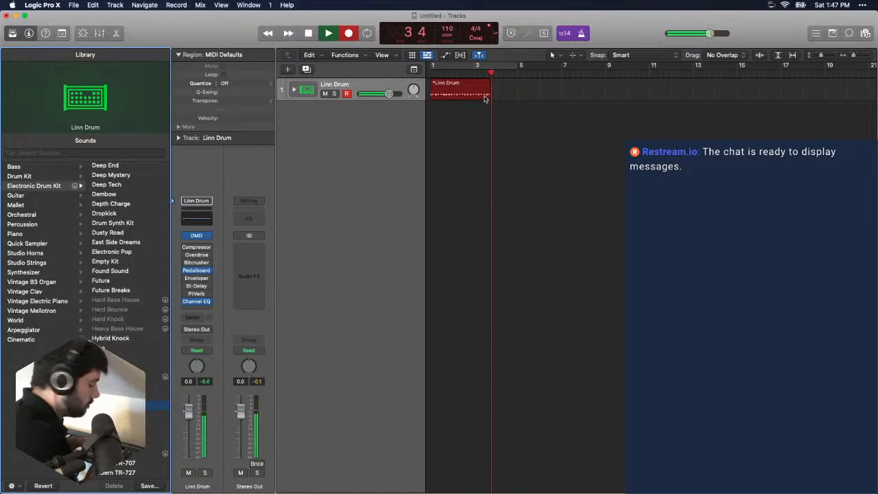
{"action": "key", "text": "space"}
{"action": "key", "text": "super+z"}
{"action": "key", "text": "r"}
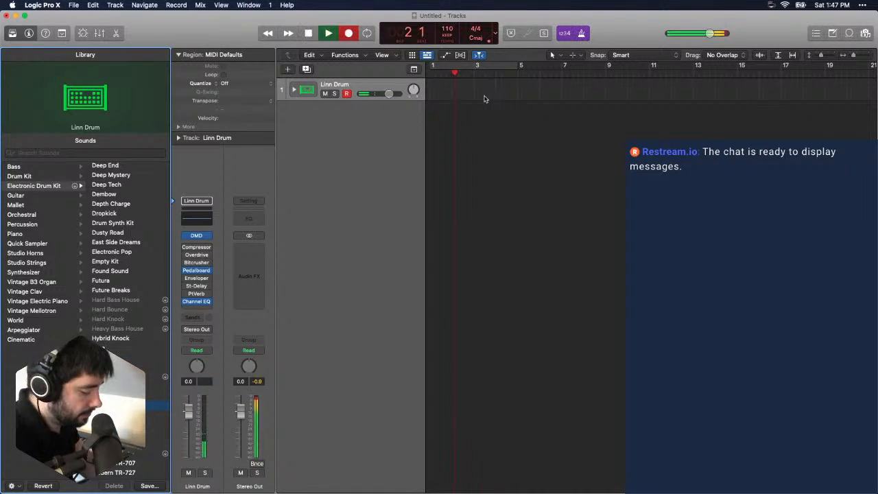
{"action": "key", "text": "space"}
{"action": "key", "text": "Return"}
{"action": "key", "text": "r"}
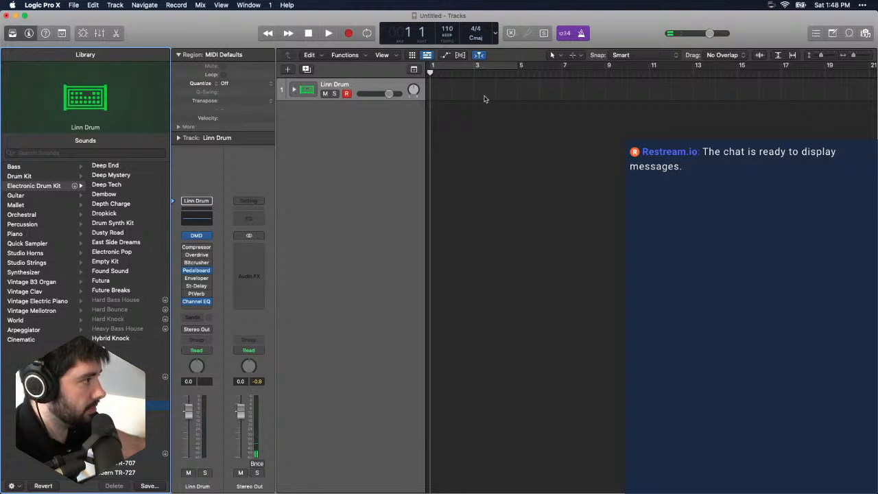
{"action": "key", "text": "r"}
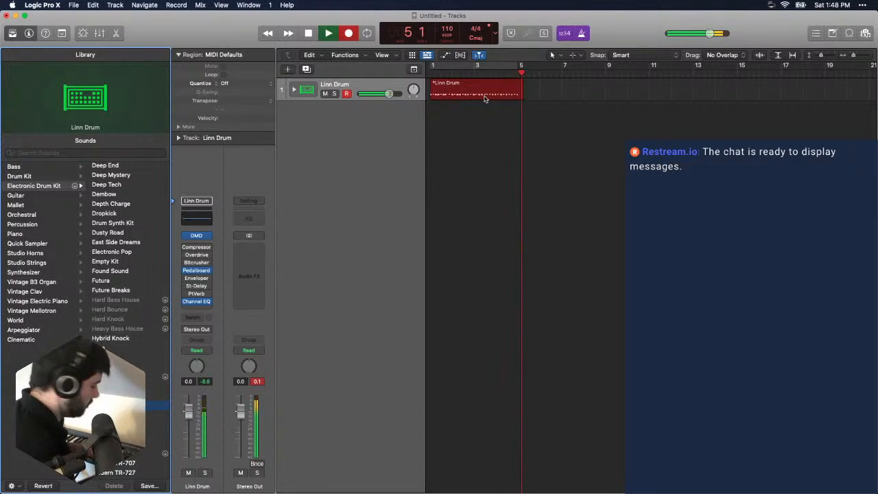
{"action": "key", "text": "space"}
{"action": "key", "text": "Delete"}
{"action": "key", "text": "Return"}
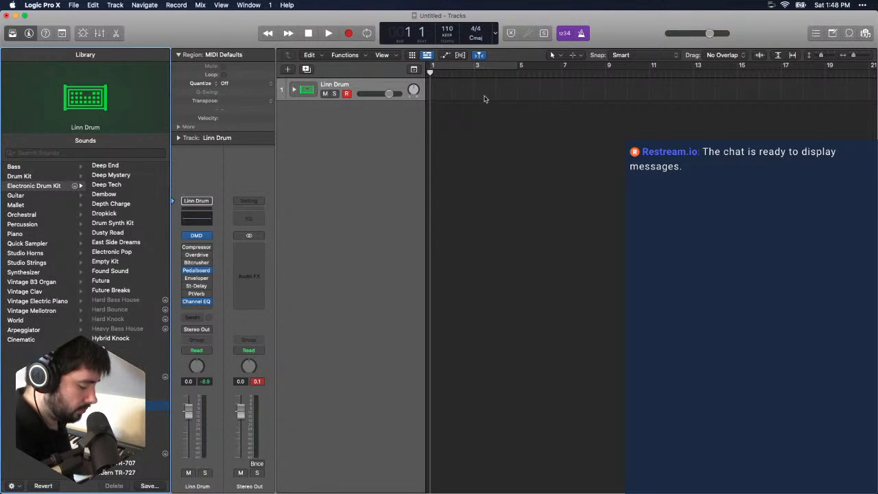
- Record a four-bar drum beat on the Linn Drum track from bar 1 and select the recorded region
{"action": "key", "text": "r"}
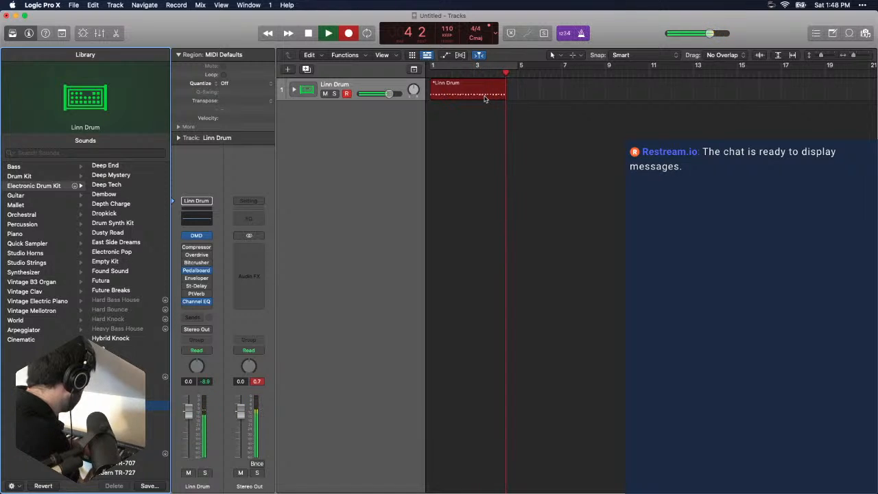
{"action": "key", "text": "space"}
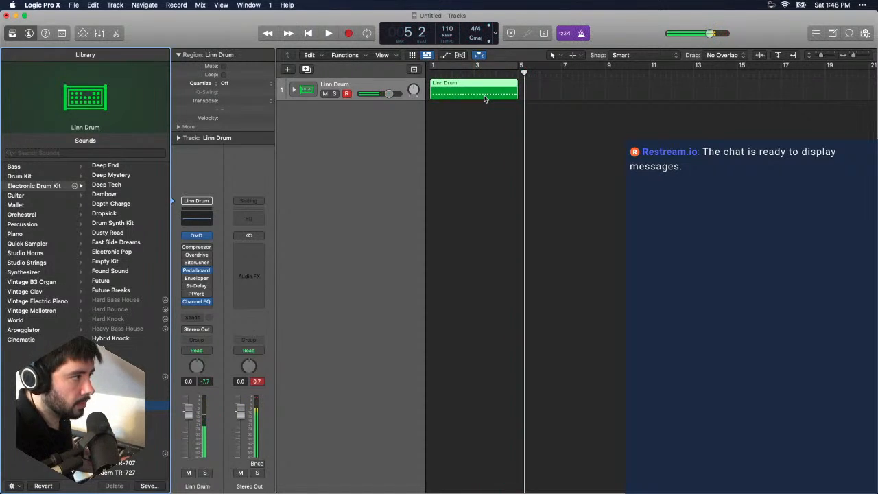
{"action": "left_click", "coordinate": [487, 92]}
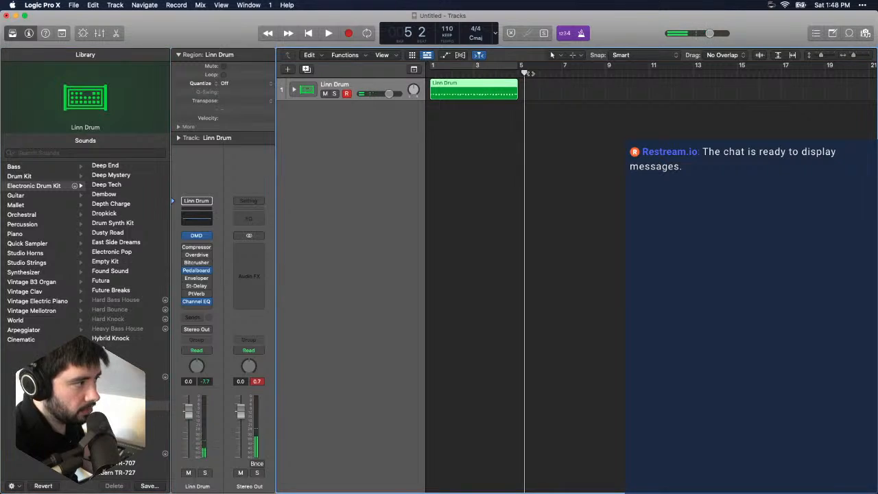
- Quantize the first kick and closed hi-hat notes of the Linn Drum region to 1/16 notes at strength 100
{"action": "key", "text": "p"}
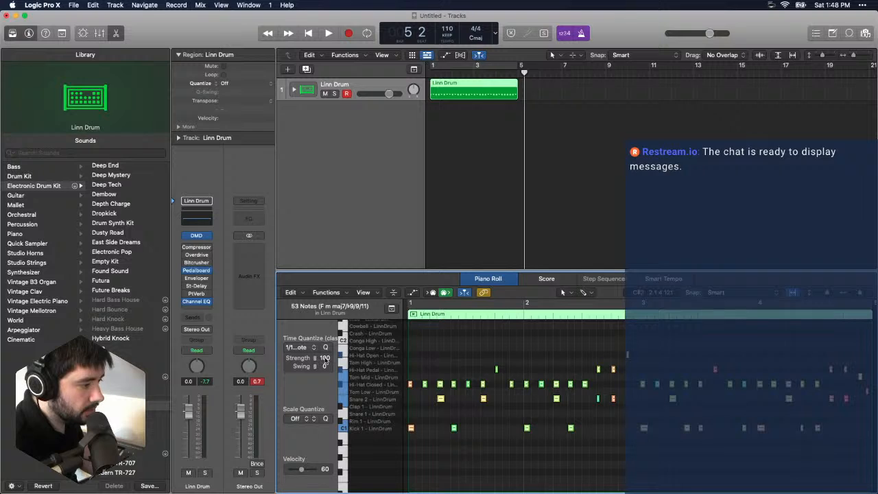
{"action": "mouse_move", "coordinate": [339, 355]}
{"action": "left_mouse_down"}
{"action": "mouse_move", "coordinate": [418, 356]}
{"action": "mouse_move", "coordinate": [350, 362]}
{"action": "left_mouse_up"}
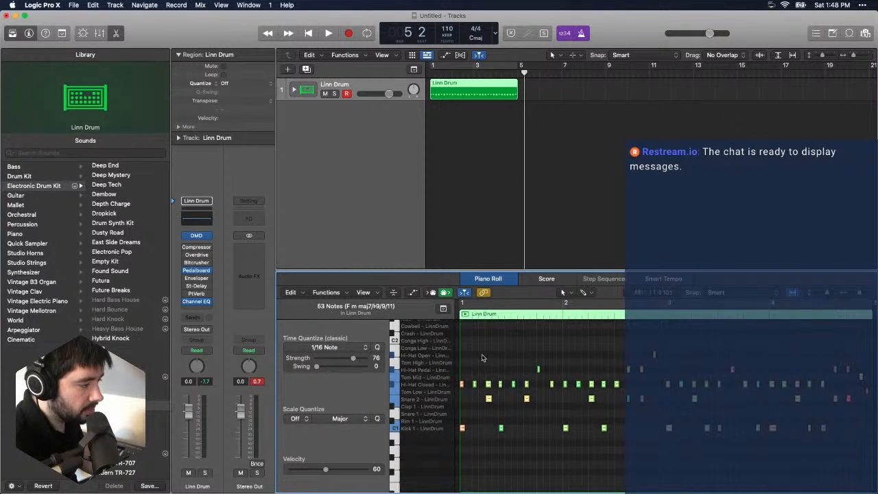
{"action": "left_click_drag", "start_coordinate": [483, 357], "coordinate": [452, 458]}
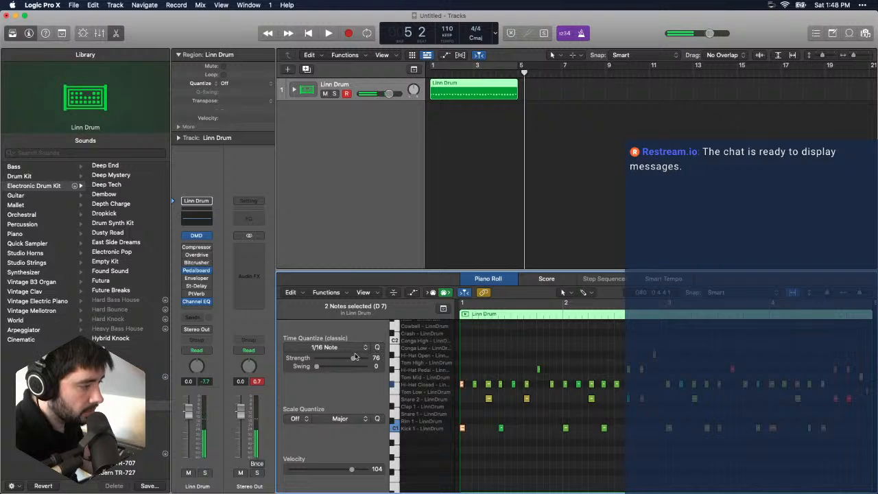
- Play the beat and loop the Linn Drum region up to bar 17, closing the Piano Roll
{"action": "key", "text": "space"}
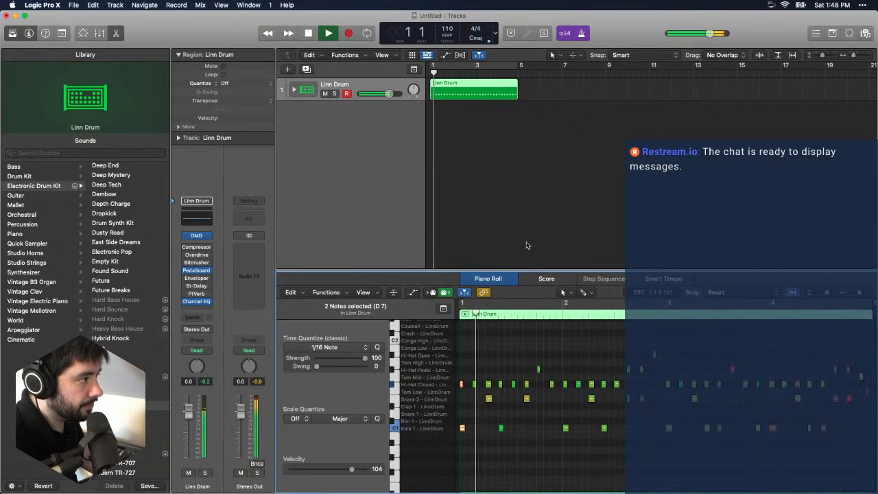
{"action": "left_click_drag", "start_coordinate": [517, 83], "coordinate": [783, 81]}
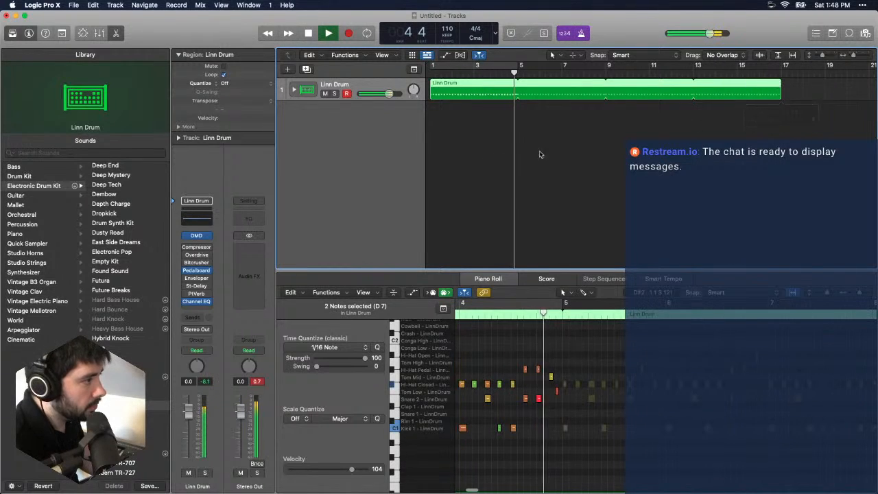
{"action": "key", "text": "p"}
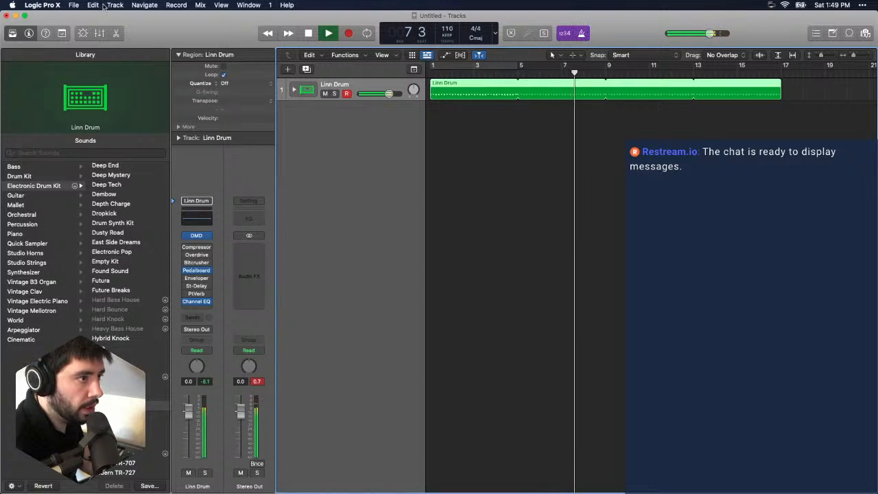
- Add a new software instrument track and load the Stinger Bass patch on it
{"action": "left_click", "coordinate": [73, 5]}
{"action": "mouse_move", "coordinate": [106, 4]}
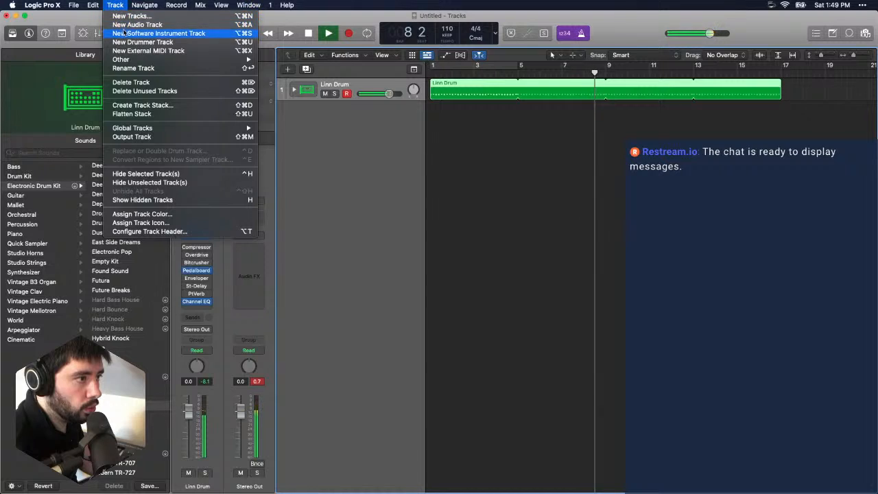
{"action": "left_click", "coordinate": [159, 33]}
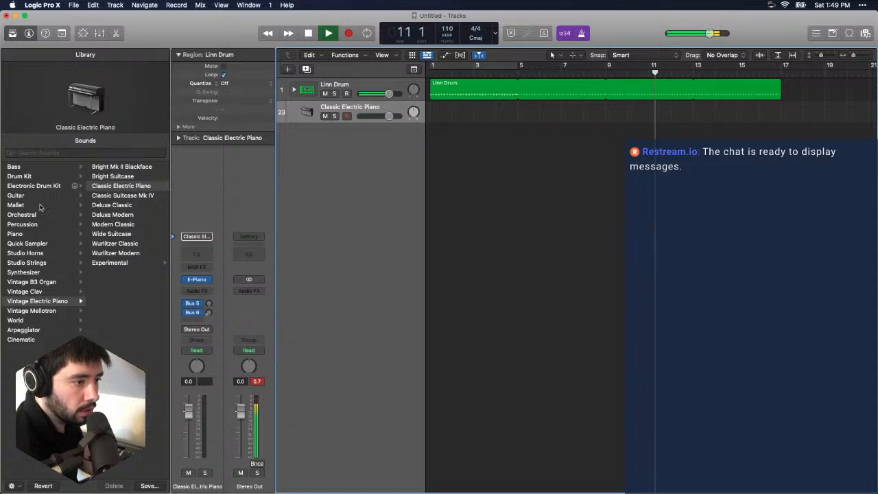
{"action": "left_click", "coordinate": [54, 167]}
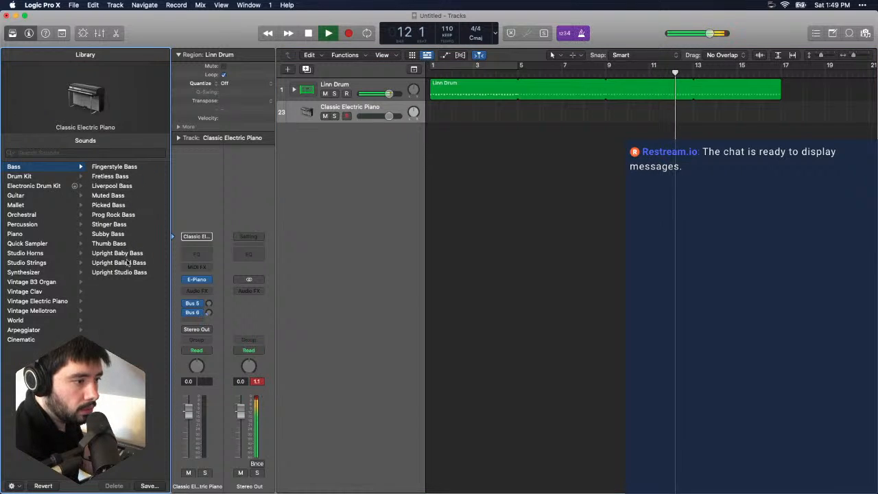
{"action": "left_click", "coordinate": [137, 226]}
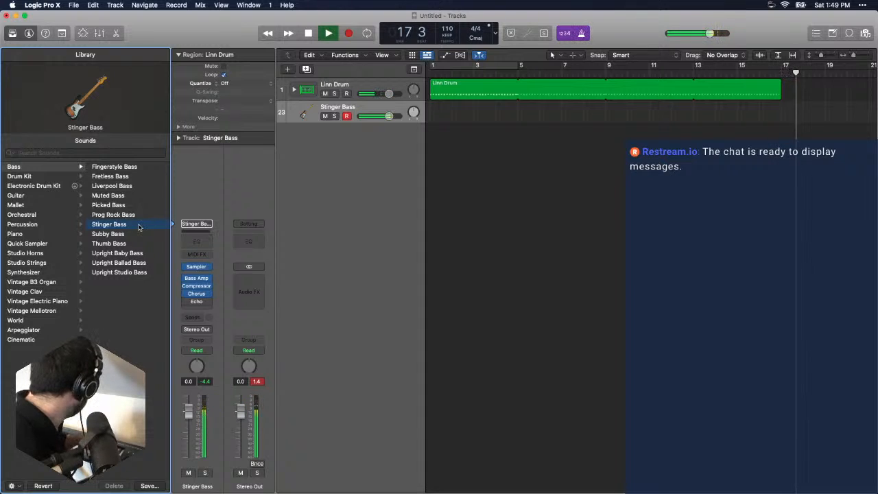
- Turn on the cycle range over bars 1 to 5 and rehearse a bass line over the looping drums
{"action": "key", "text": "space"}
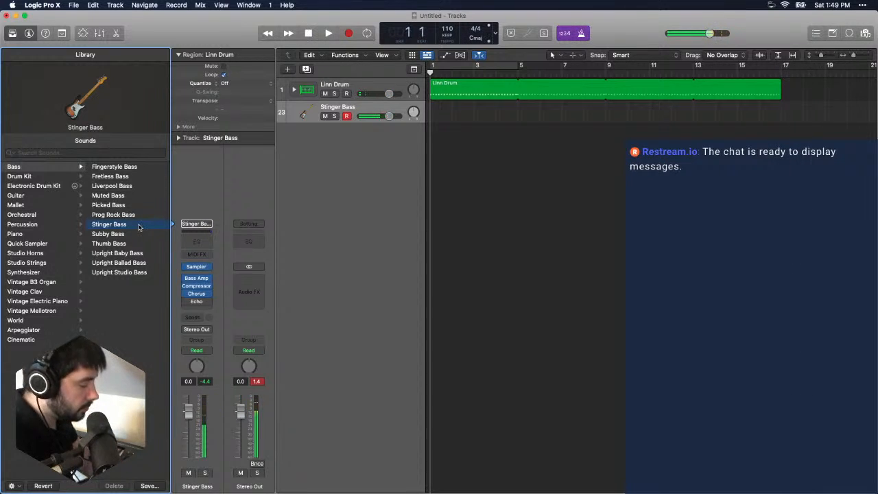
{"action": "left_click", "coordinate": [463, 64]}
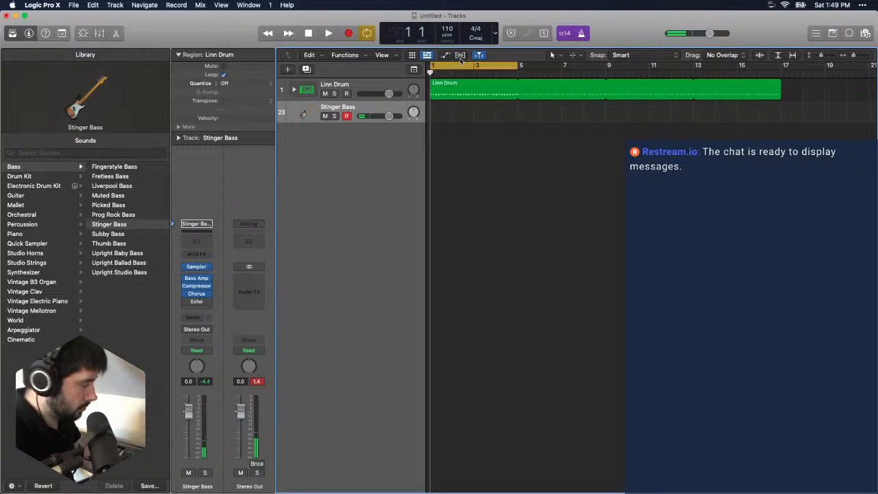
{"action": "key", "text": "space"}
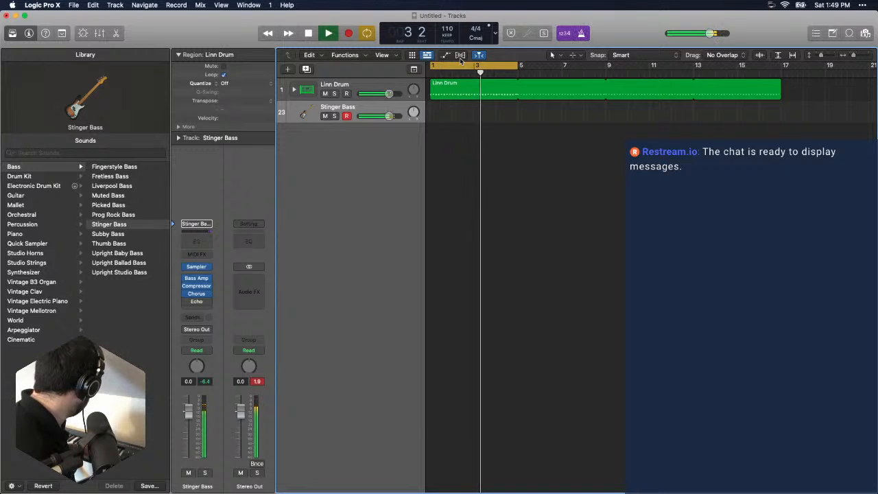
{"action": "key", "text": "space"}
- Try a four-bar take of the bass line on the Stinger Bass track and start checking its playback
{"action": "key", "text": "b"}
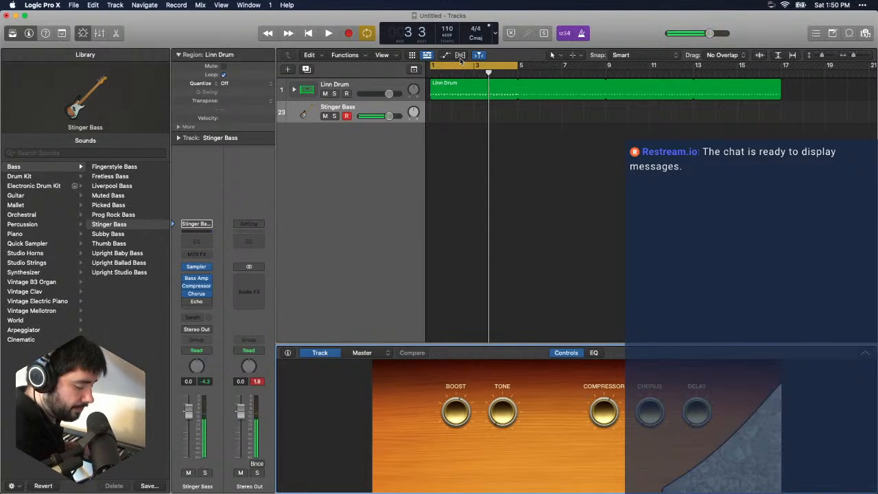
{"action": "key", "text": "r"}
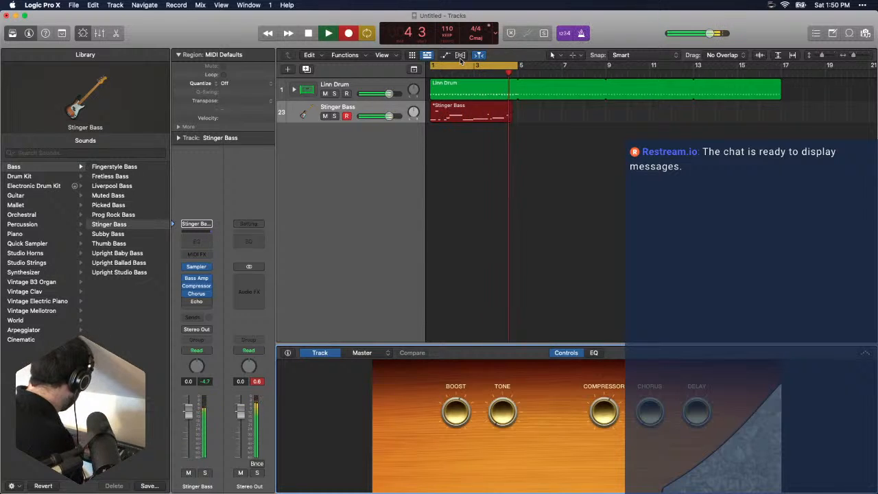
{"action": "key", "text": "space"}
{"action": "key", "text": "space"}
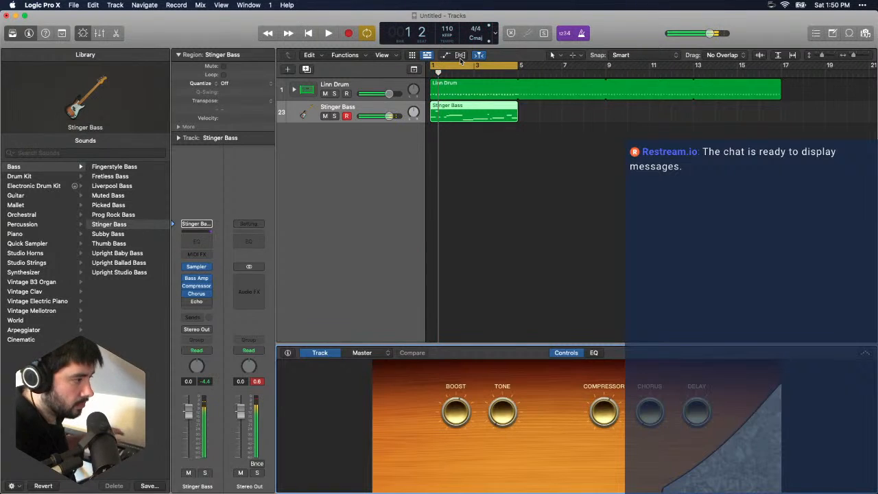
- Open the recorded Stinger Bass region in the Piano Roll, then delete the region from the track
{"action": "double_click", "coordinate": [493, 121]}
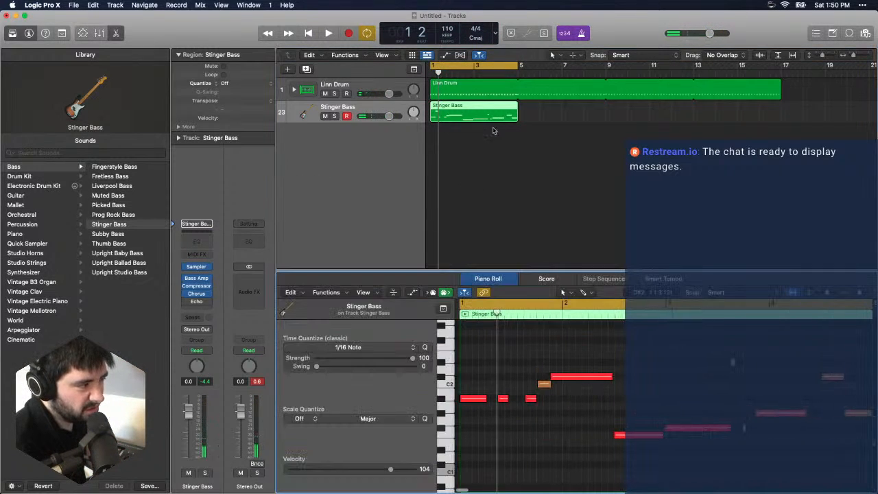
{"action": "left_click", "coordinate": [514, 159]}
{"action": "left_click", "coordinate": [469, 116]}
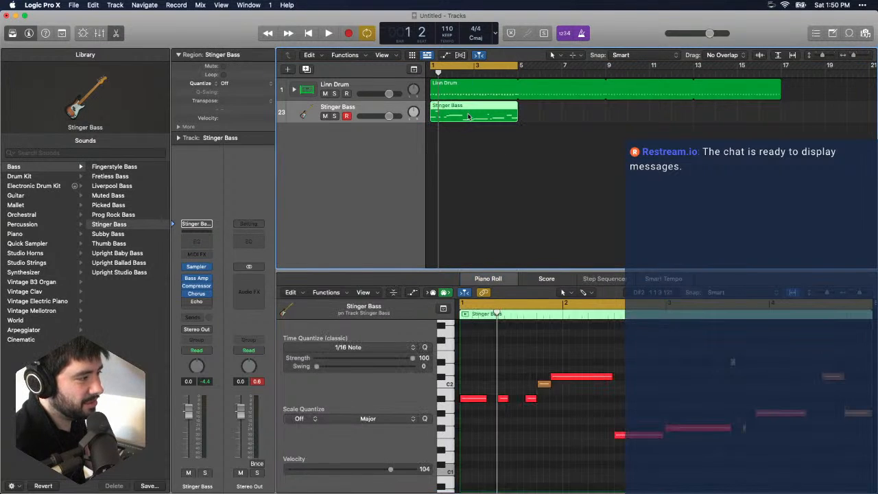
{"action": "left_click", "coordinate": [485, 155]}
{"action": "left_click", "coordinate": [486, 114]}
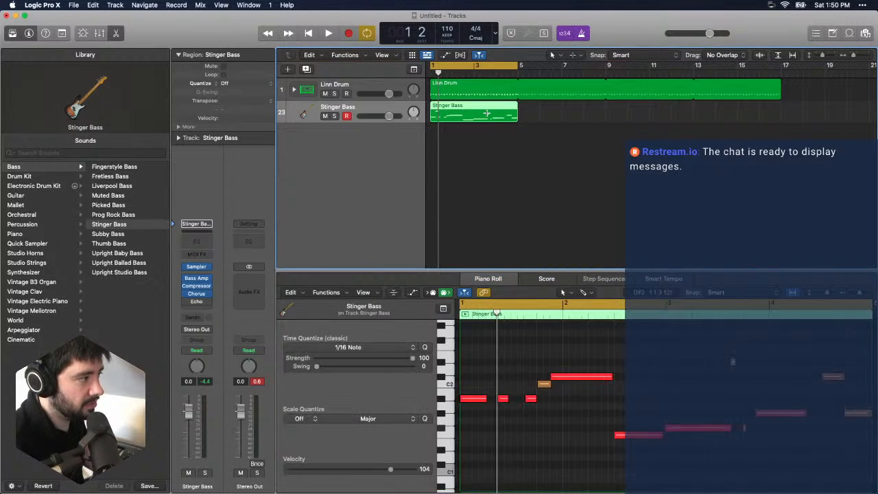
{"action": "key", "text": "Delete"}
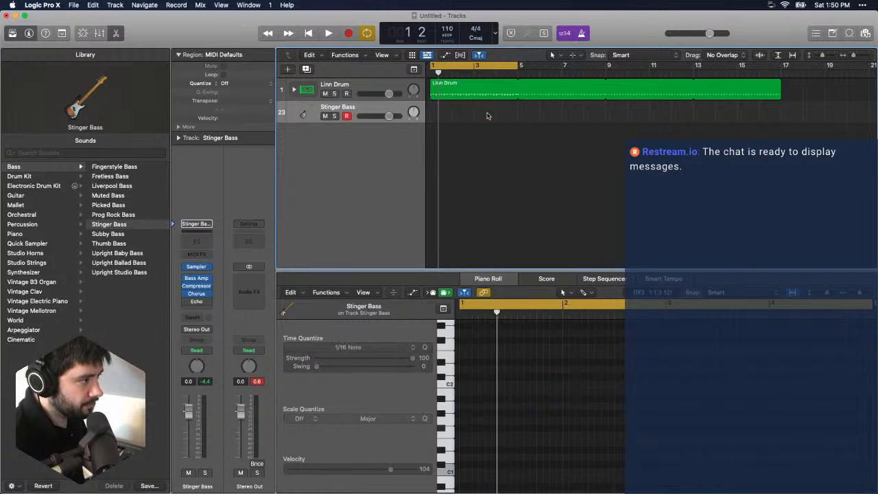
- Rehearse over the looping drums, then try another bass take on the Stinger Bass track and undo it
{"action": "key", "text": "space"}
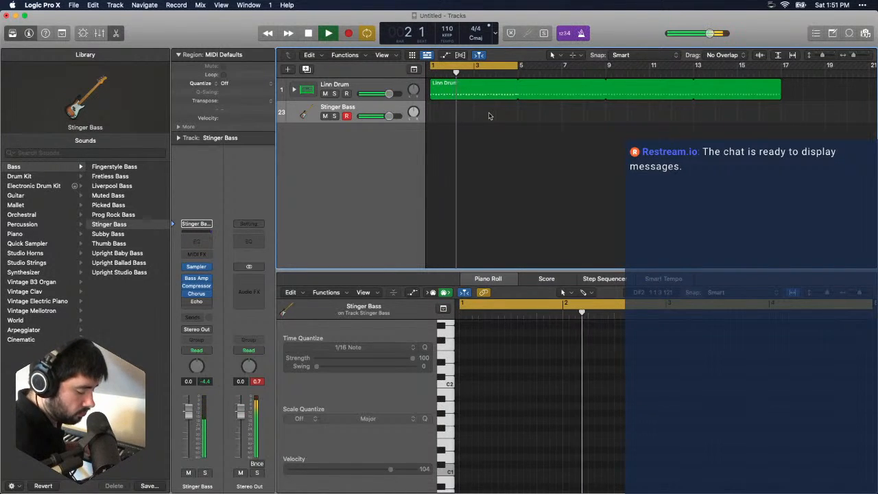
{"action": "key", "text": "r"}
{"action": "key", "text": "space"}
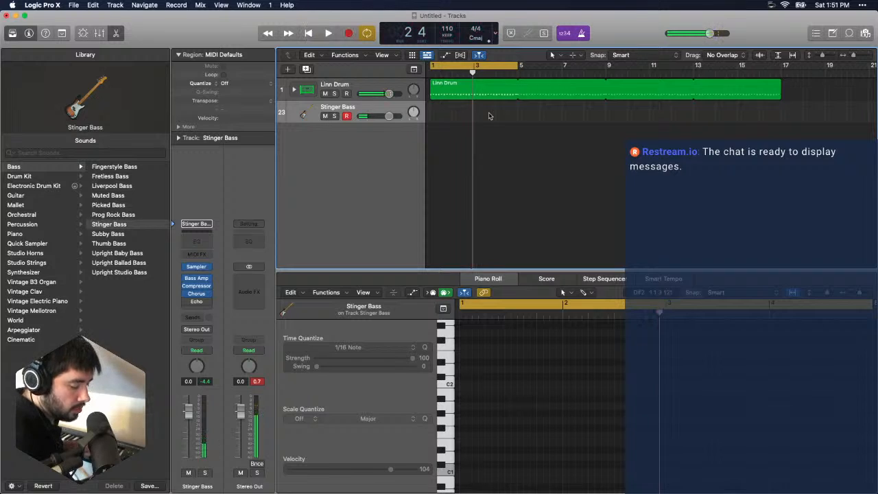
{"action": "key", "text": "r"}
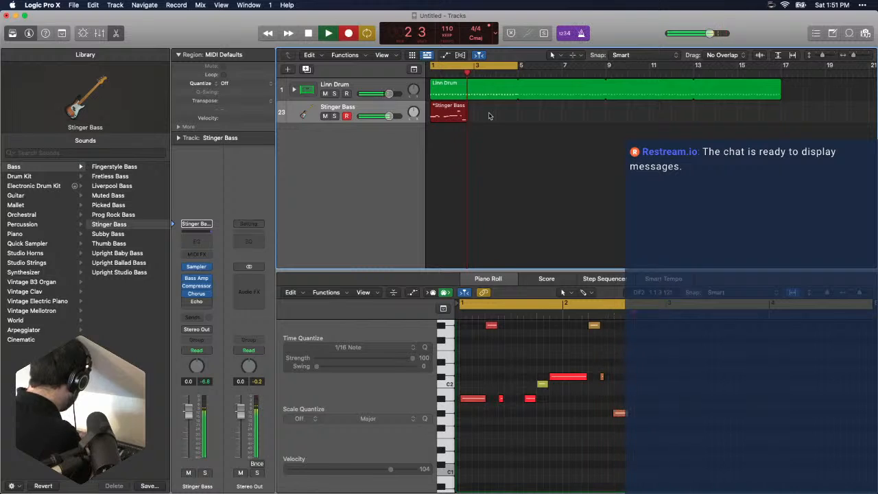
{"action": "key", "text": "space"}
{"action": "key", "text": "super+z"}
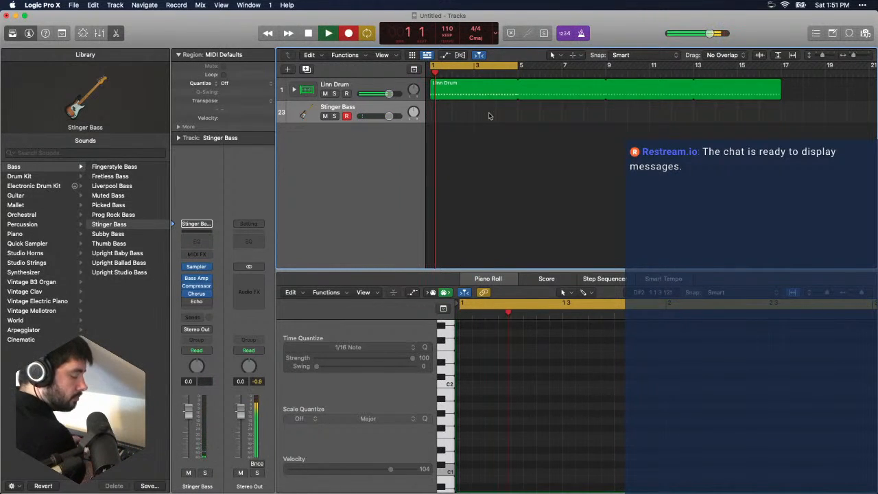
- Record a four-bar bass line on the Stinger Bass track from bar 1 over the looping drums
{"action": "key", "text": "space"}
{"action": "key", "text": "r"}
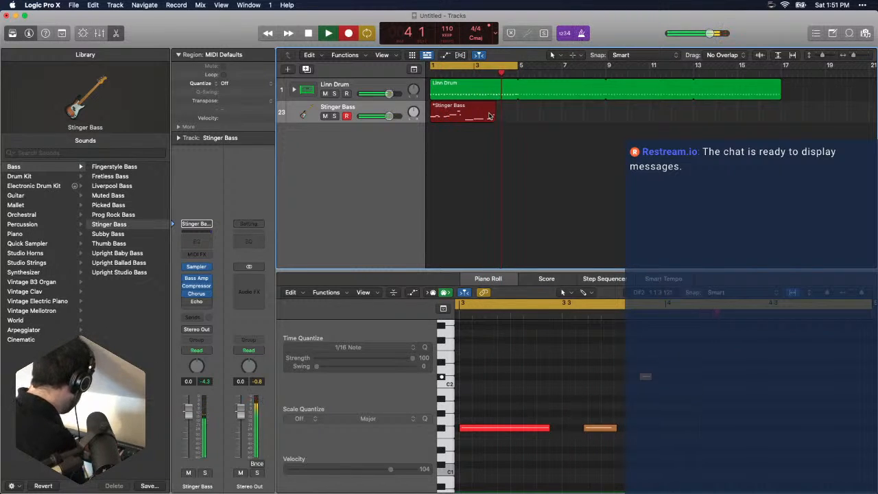
{"action": "key", "text": "space"}
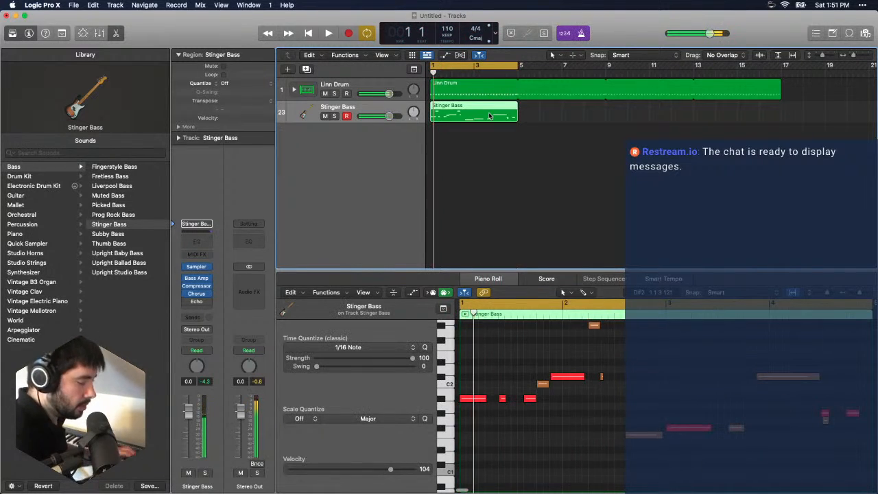
- Delete the stray note late in bar 4, set all bass notes to 80 quantize strength at 1/16, and close the Piano Roll
{"action": "left_click", "coordinate": [847, 433]}
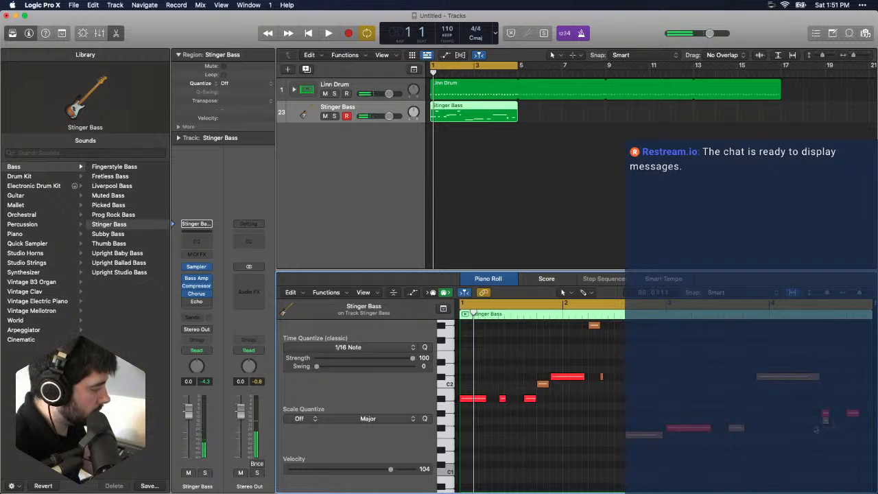
{"action": "key", "text": "space"}
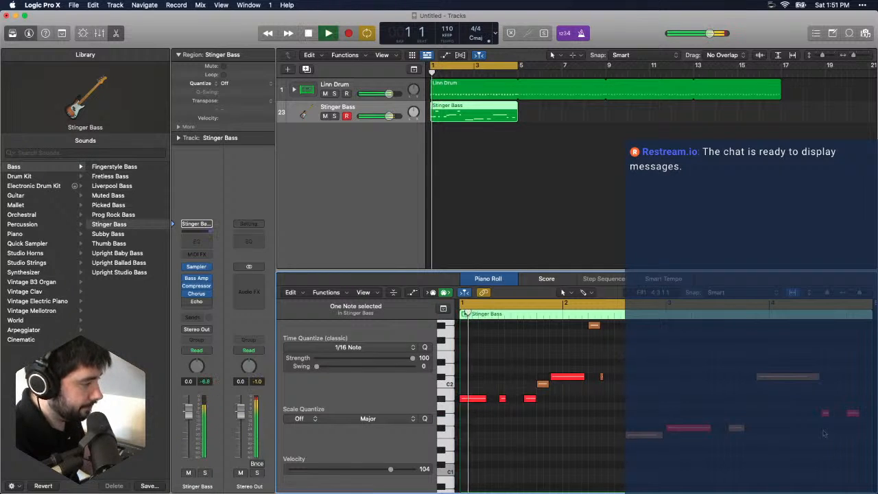
{"action": "key", "text": "super+a"}
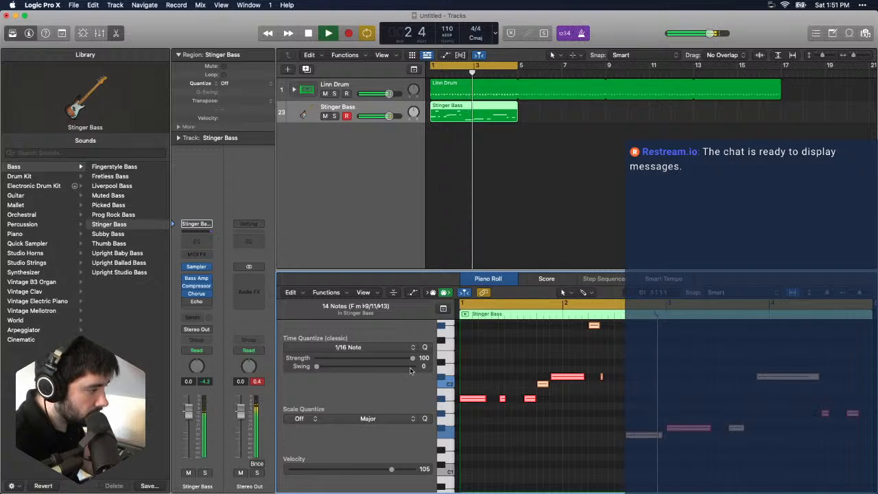
{"action": "left_click_drag", "start_coordinate": [410, 371], "coordinate": [394, 364]}
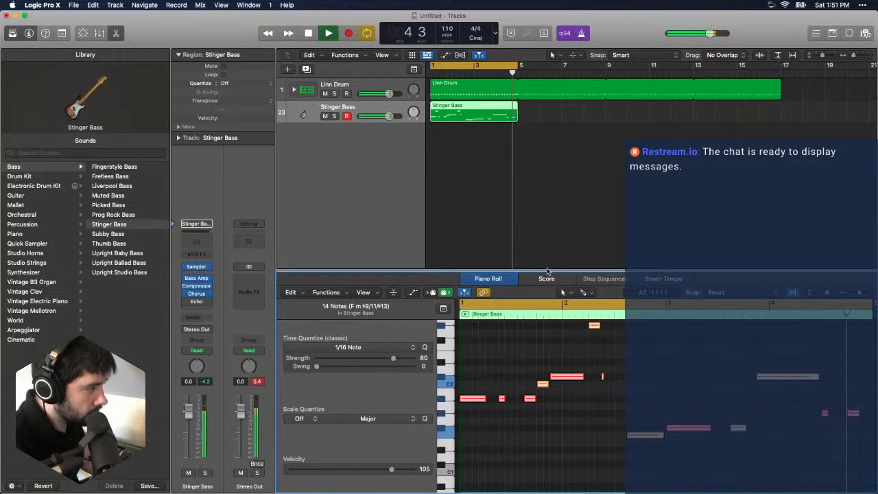
{"action": "key", "text": "e"}
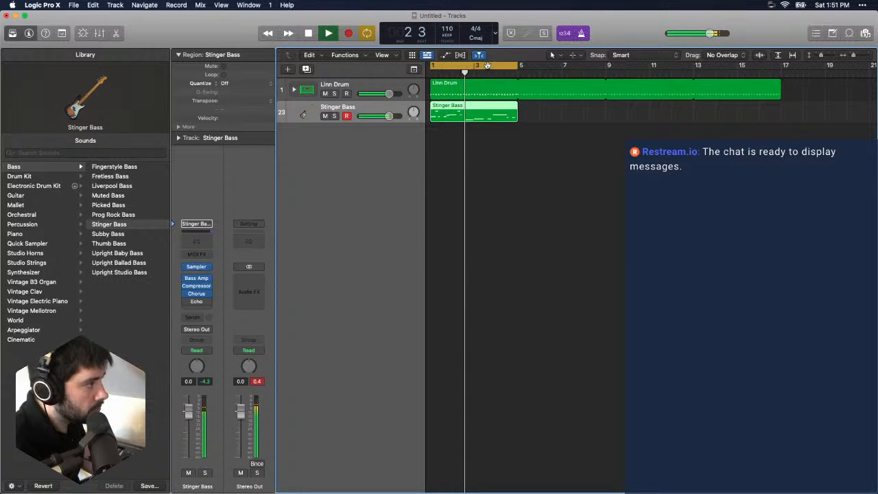
- Copy the Stinger Bass region to bars 5, 9 and 13 so the bass line matches the drums' length
{"action": "left_click_drag", "start_coordinate": [489, 65], "coordinate": [576, 65]}
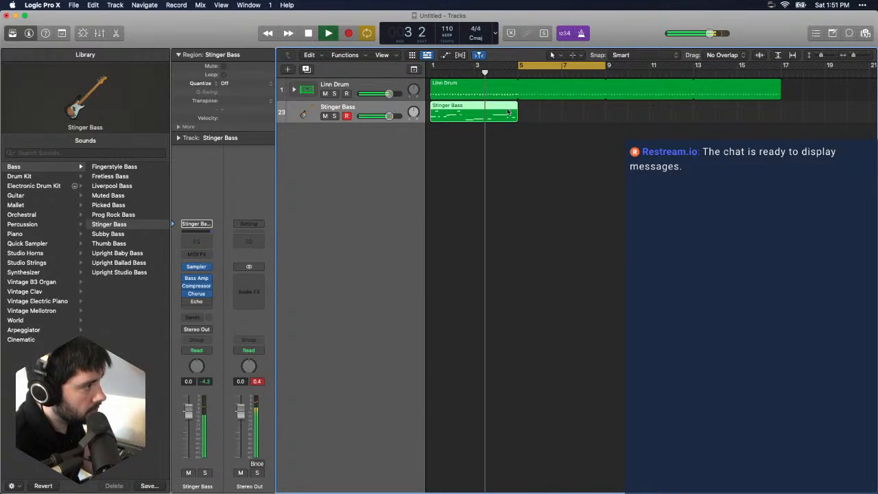
{"action": "left_click", "coordinate": [519, 74]}
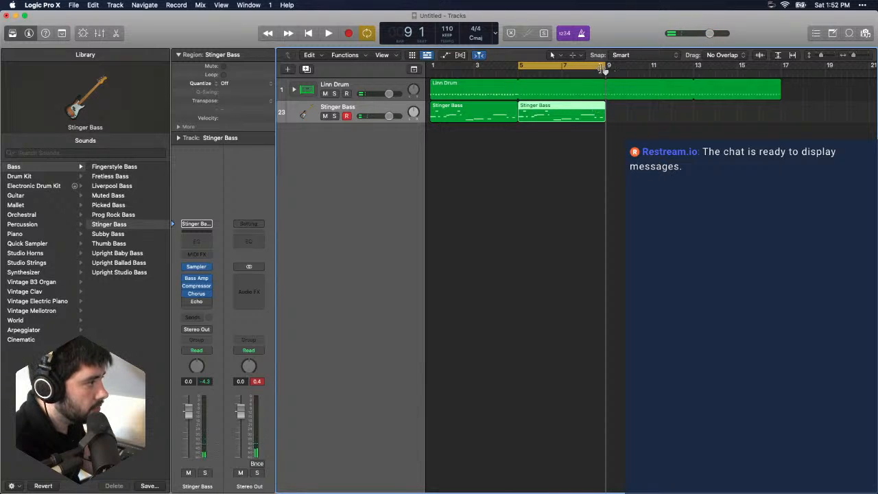
{"action": "key", "text": "super+v"}
{"action": "key", "text": "super+v"}
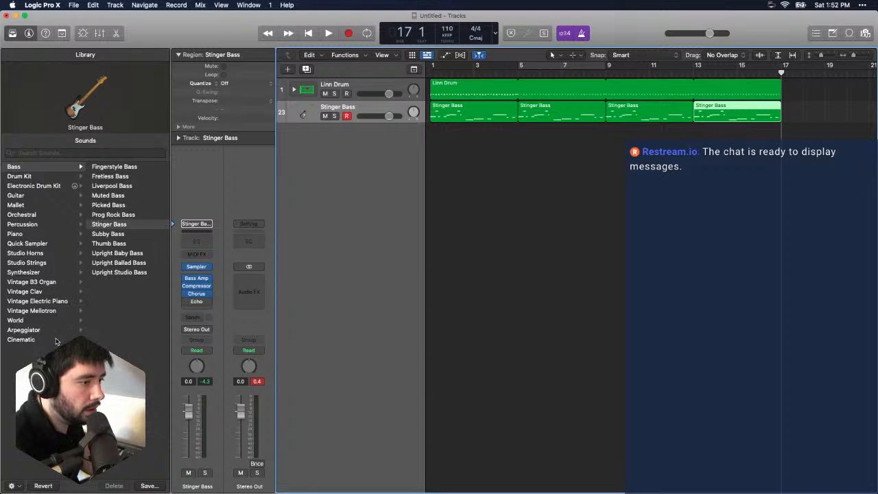
- Play the arrangement from the beginning and add a new software instrument track below the Stinger Bass
{"action": "key", "text": "Return"}
{"action": "key", "text": "space"}
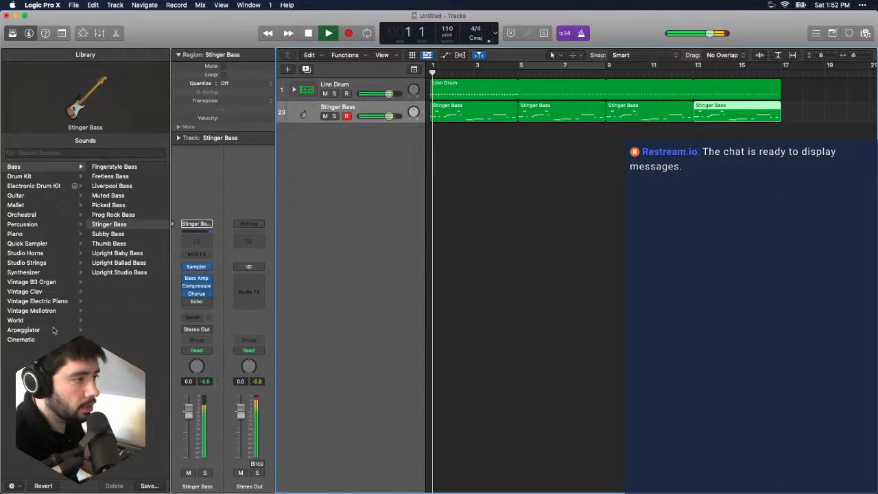
{"action": "left_click", "coordinate": [64, 244]}
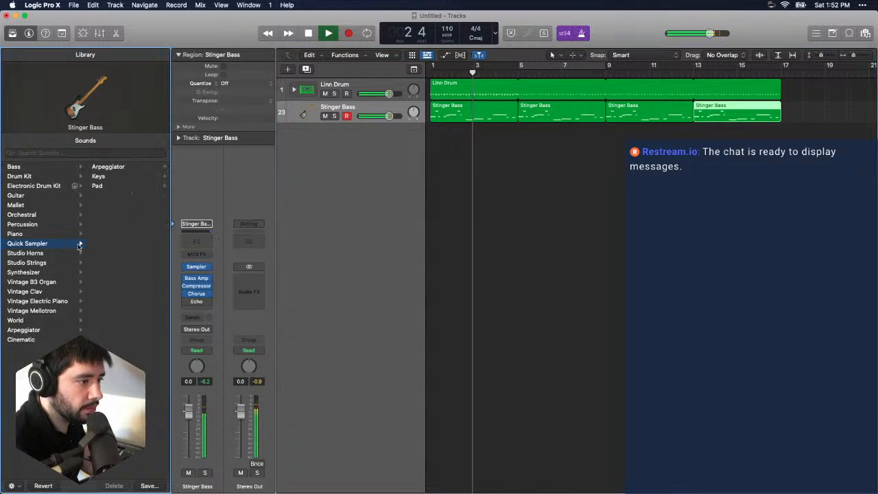
{"action": "left_click", "coordinate": [124, 167]}
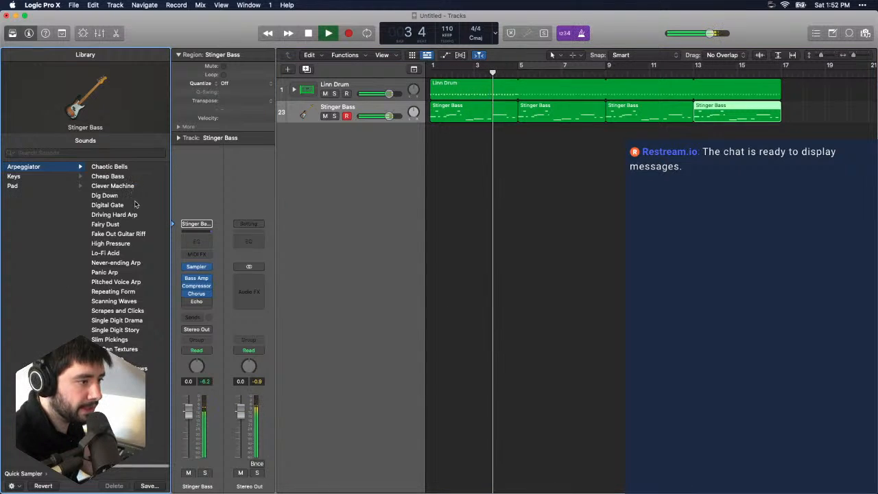
{"action": "left_click", "coordinate": [115, 5]}
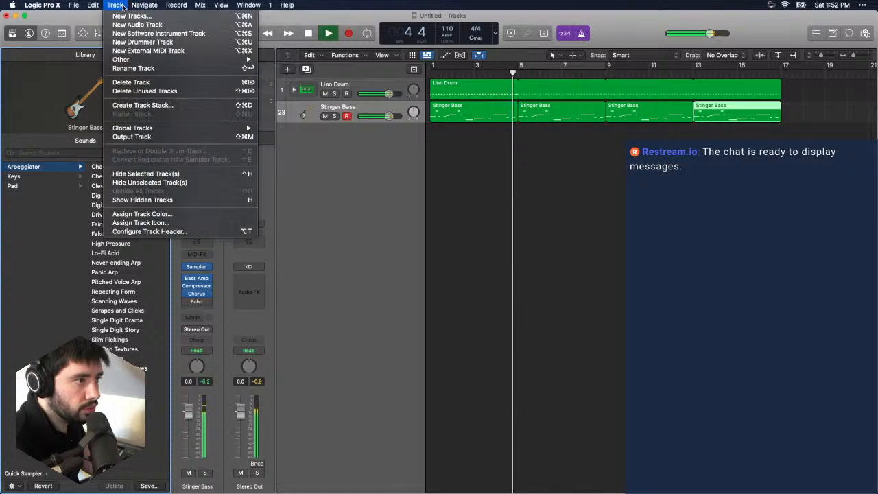
{"action": "left_click", "coordinate": [132, 34]}
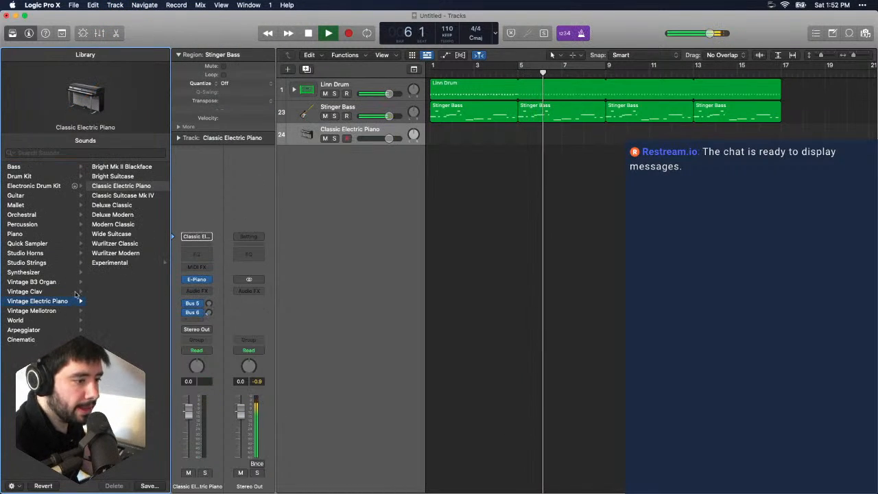
- Browse the library from Cinematic up to the Synthesizer sounds and set the cycle range to bars 1 to 17
{"action": "left_click", "coordinate": [47, 339]}
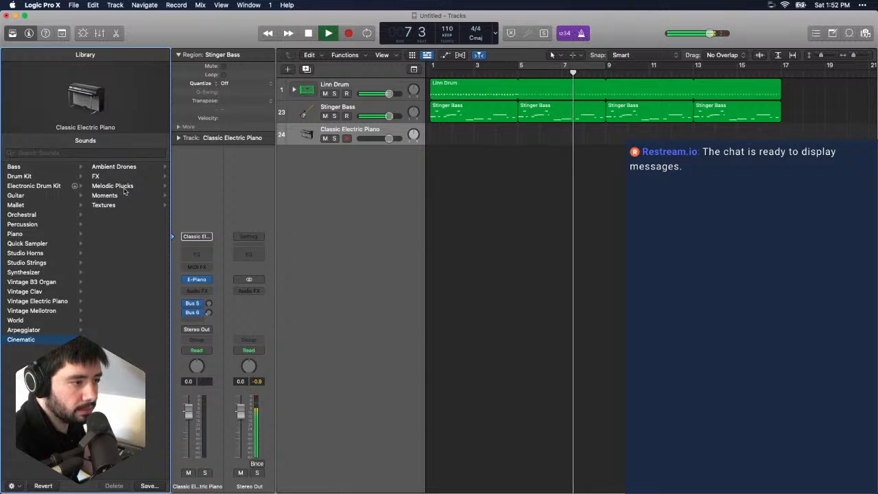
{"action": "left_click", "coordinate": [54, 331]}
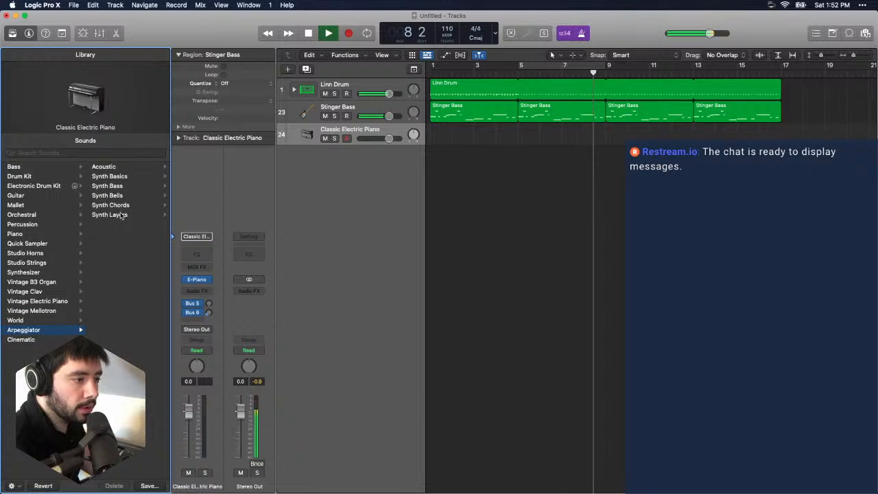
{"action": "key", "text": "Up"}
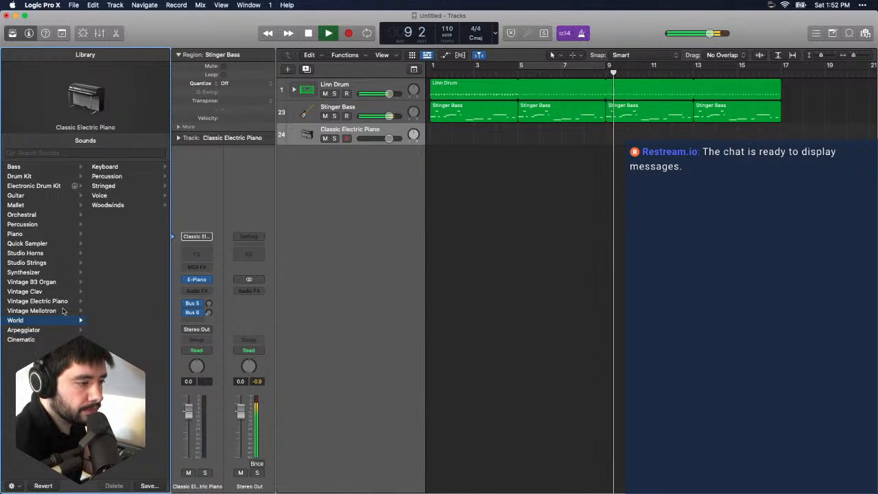
{"action": "key", "text": "Up"}
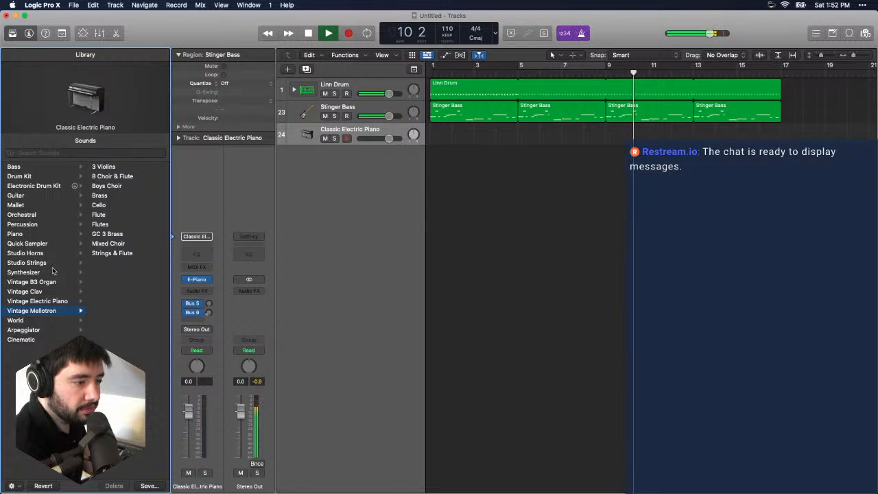
{"action": "left_click", "coordinate": [55, 272]}
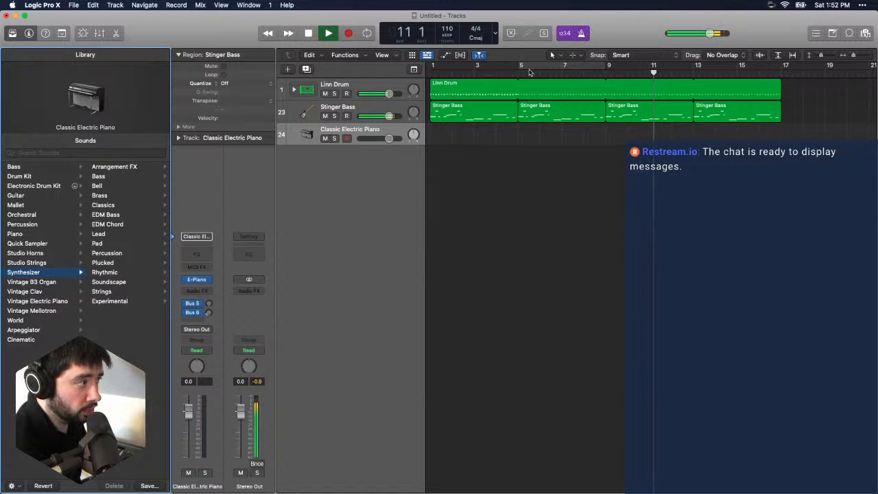
{"action": "left_click_drag", "start_coordinate": [433, 66], "coordinate": [785, 67]}
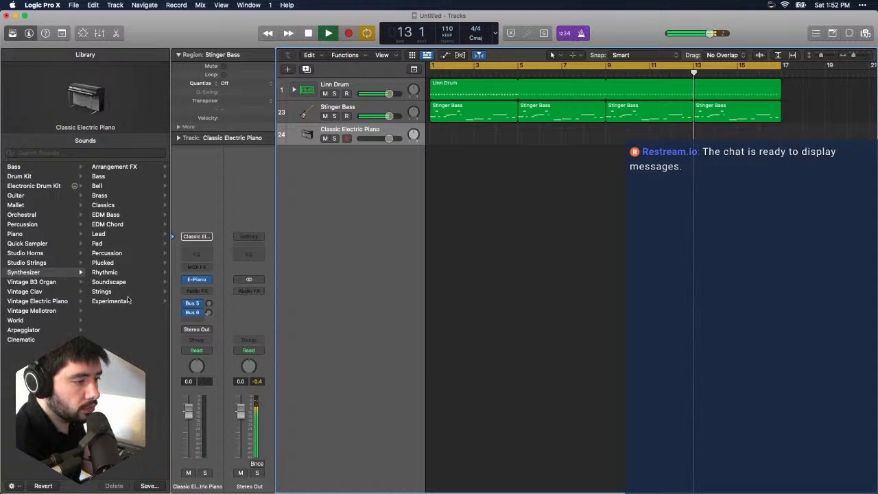
- Audition the Bright Synth Brass and Crystal Rain synth patches on the new track, then load the Drifting In Hyperspace pad
{"action": "left_click", "coordinate": [122, 196]}
{"action": "left_click", "coordinate": [128, 196]}
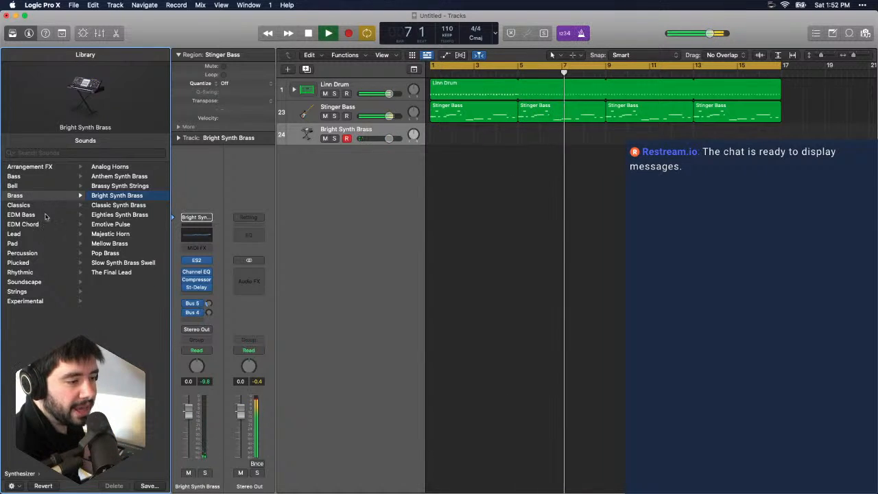
{"action": "left_click", "coordinate": [46, 253]}
{"action": "left_click", "coordinate": [46, 243]}
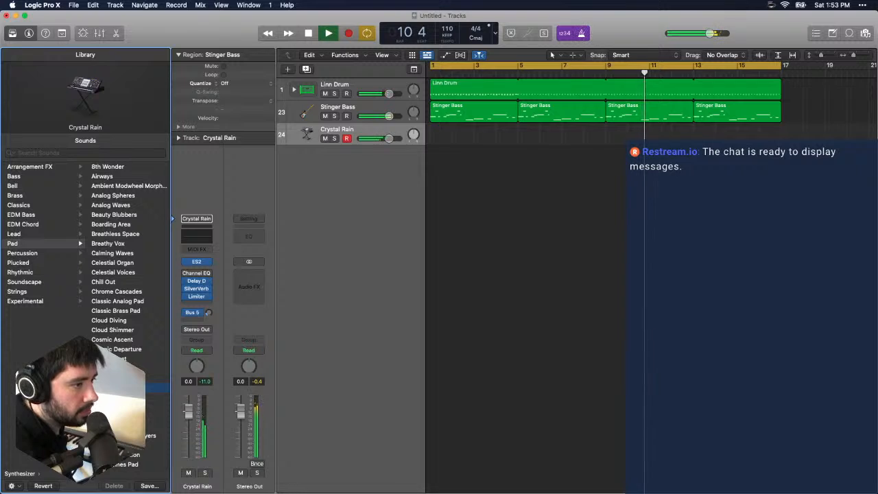
{"action": "scroll", "coordinate": [110, 274], "scroll_direction": "down", "scroll_amount": 5}
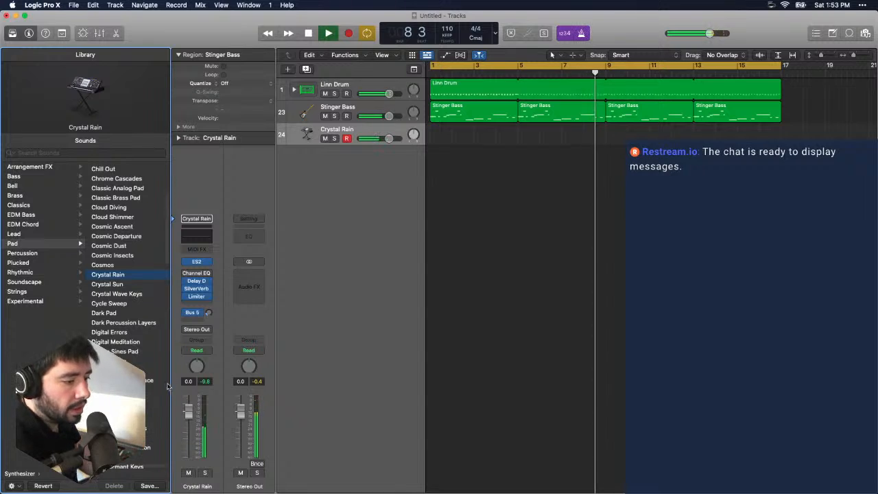
{"action": "left_click", "coordinate": [144, 380]}
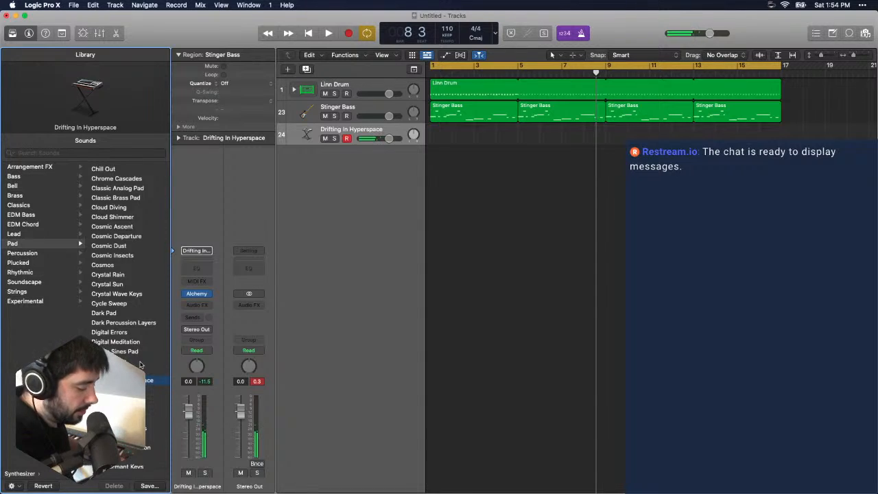
- Turn off the cycle range and place the playhead at bar 5
{"action": "double_click", "coordinate": [519, 66]}
{"action": "left_click", "coordinate": [519, 67]}
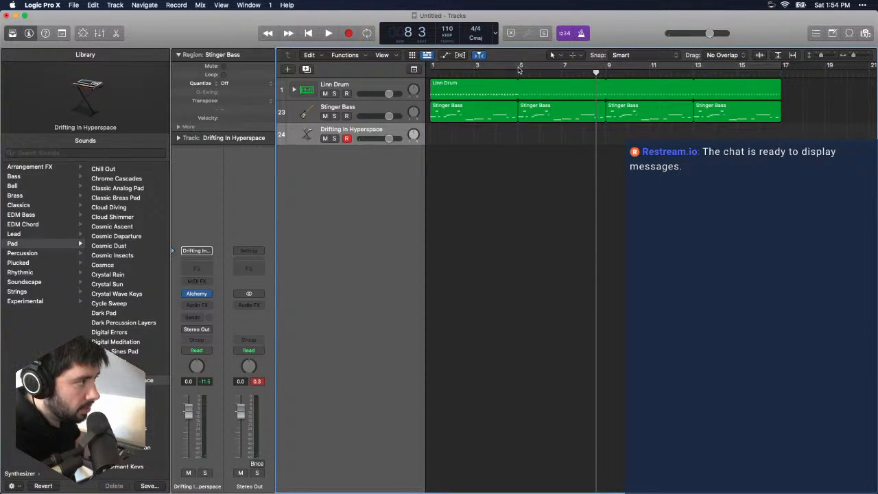
{"action": "left_click", "coordinate": [518, 73]}
- Try a pad take on the Drifting In Hyperspace track from bar 5, then delete the recorded region
{"action": "key", "text": "r"}
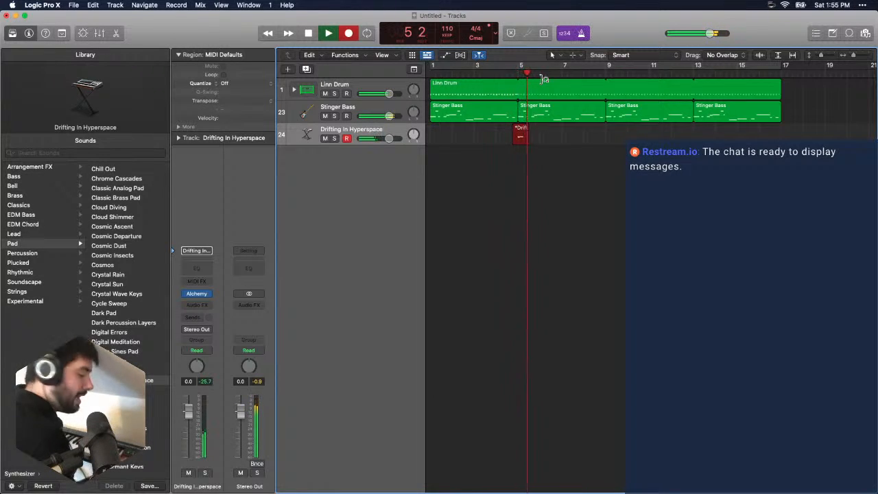
{"action": "key", "text": "space"}
{"action": "key", "text": "Delete"}
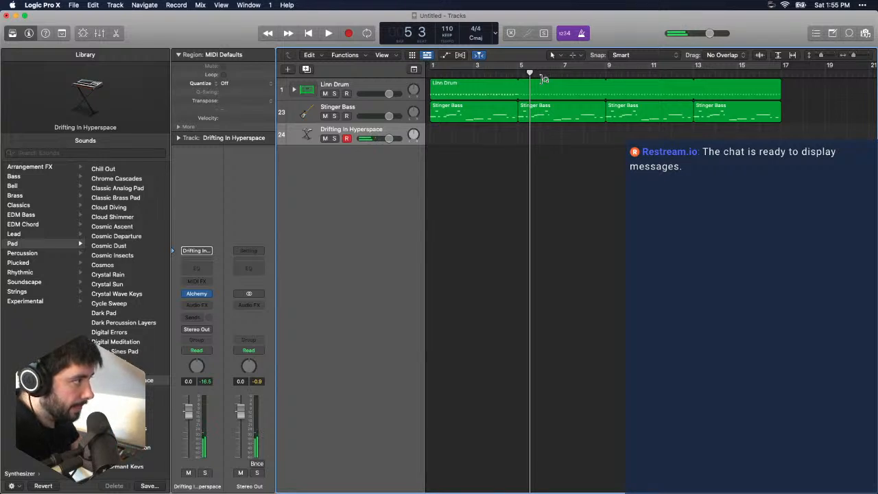
- Place the playhead at bar 5 and check the metronome settings for count-in options
{"action": "scroll", "coordinate": [542, 79], "scroll_direction": "right", "scroll_amount": 1}
{"action": "left_click_drag", "start_coordinate": [517, 72], "coordinate": [506, 73]}
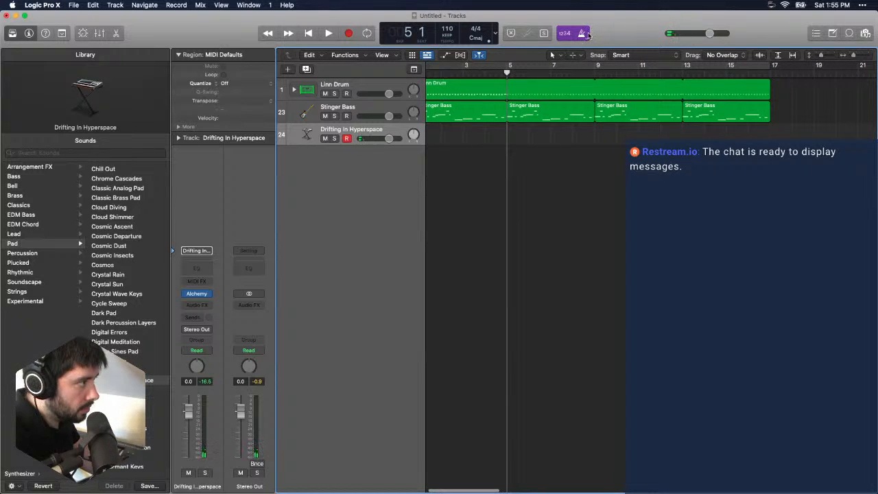
{"action": "right_click", "coordinate": [587, 33]}
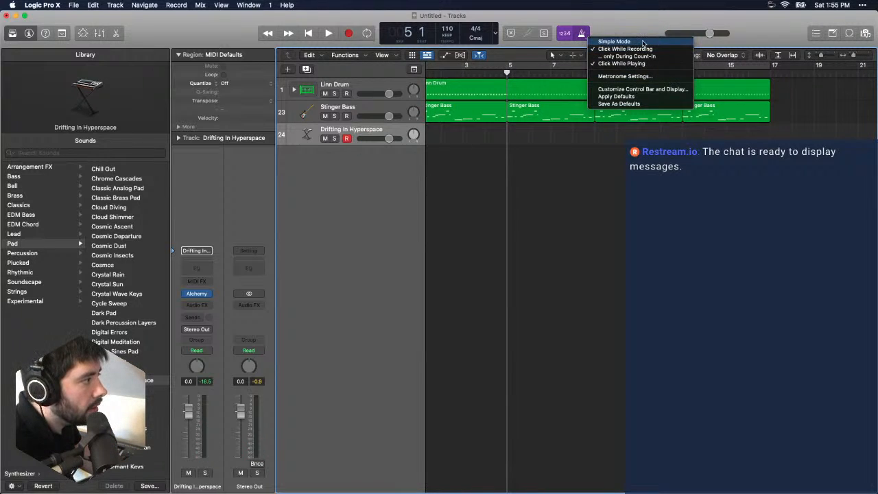
{"action": "left_click", "coordinate": [624, 76]}
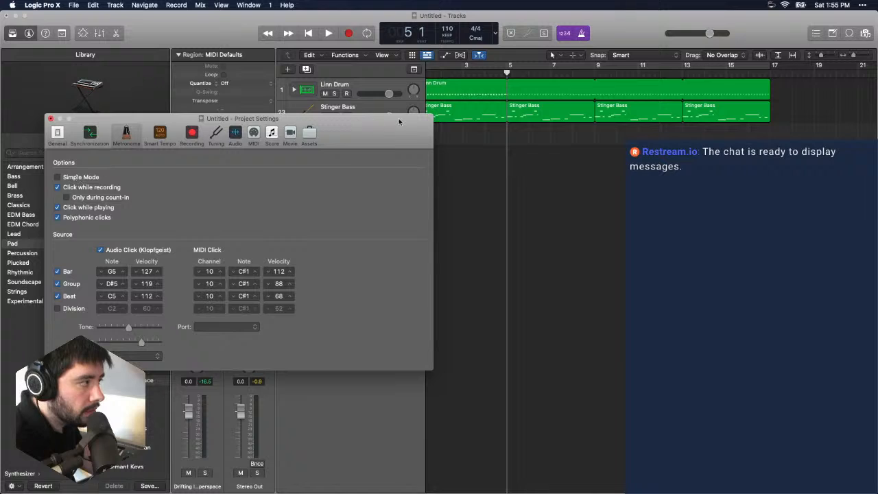
{"action": "left_click", "coordinate": [583, 37]}
{"action": "left_click", "coordinate": [583, 37]}
{"action": "right_click", "coordinate": [583, 37]}
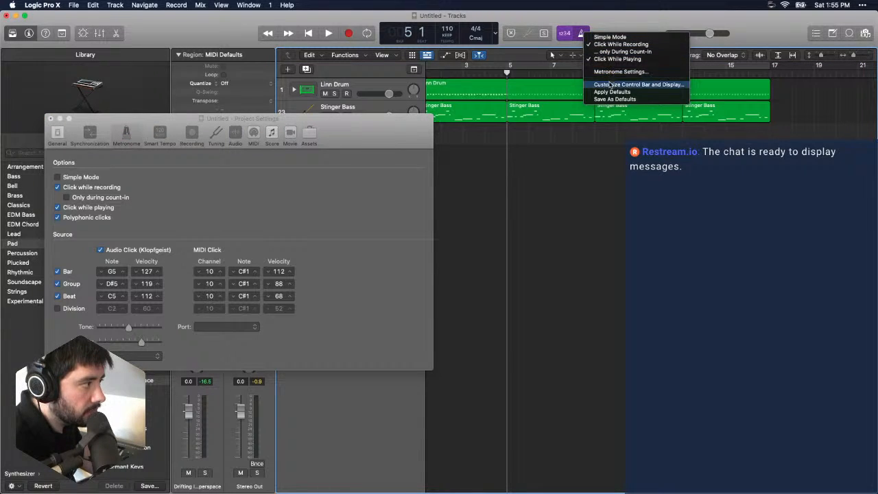
{"action": "left_click", "coordinate": [346, 177]}
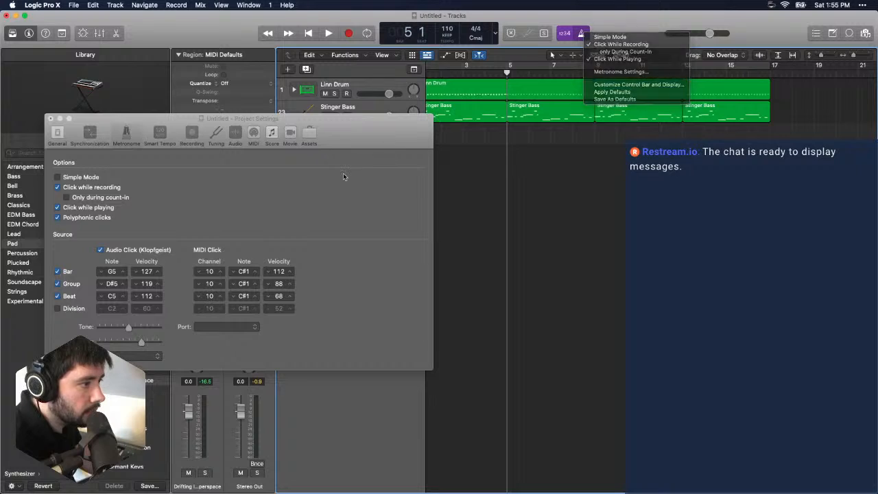
{"action": "left_click", "coordinate": [100, 200]}
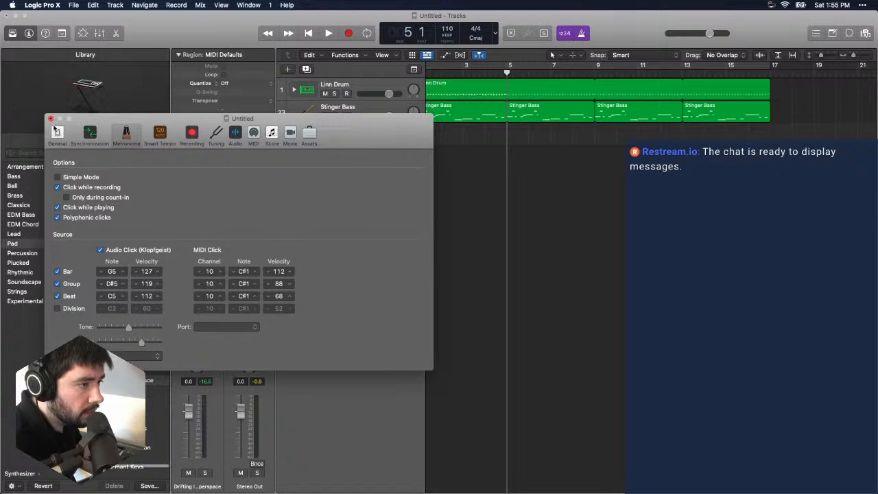
{"action": "left_click", "coordinate": [51, 120]}
- Search the commands for "count" and set the recording count-in to 2 Bars
{"action": "left_click", "coordinate": [287, 5]}
{"action": "type", "text": "co"}
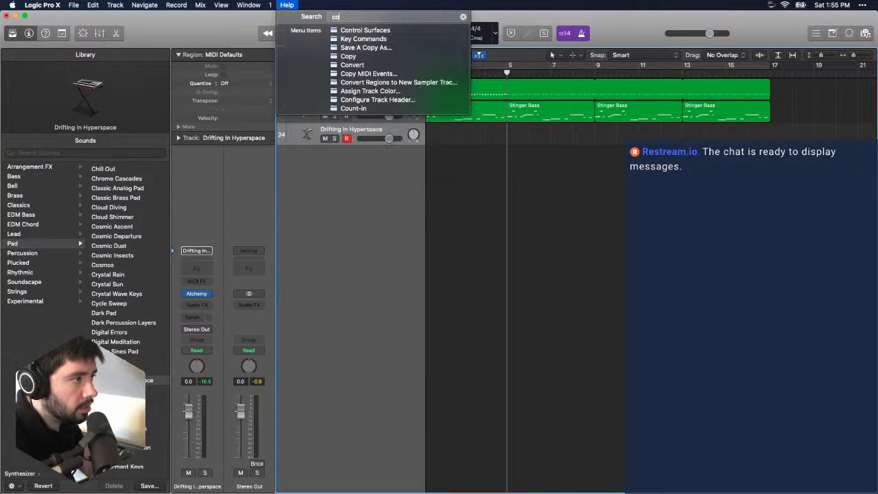
{"action": "type", "text": "unt"}
{"action": "key", "text": "Down"}
{"action": "key", "text": "Down"}
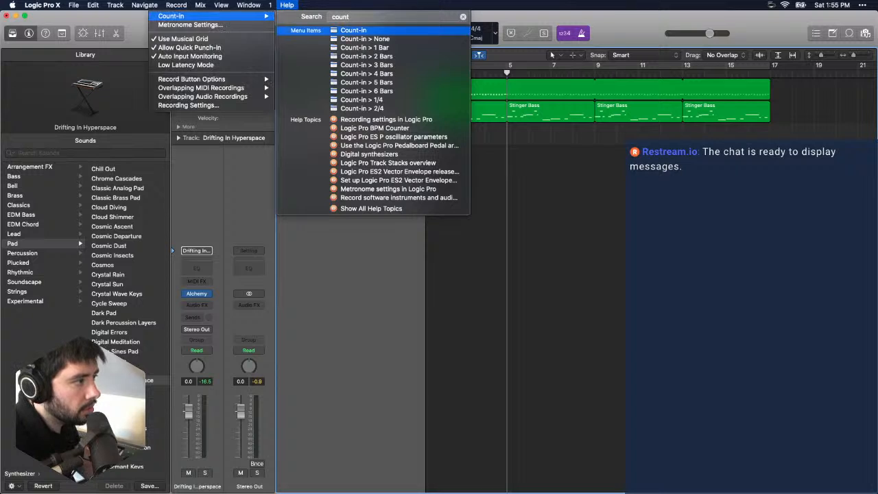
{"action": "key", "text": "Down"}
{"action": "key", "text": "Down"}
{"action": "key", "text": "Down"}
{"action": "key", "text": "Up"}
{"action": "key", "text": "Up"}
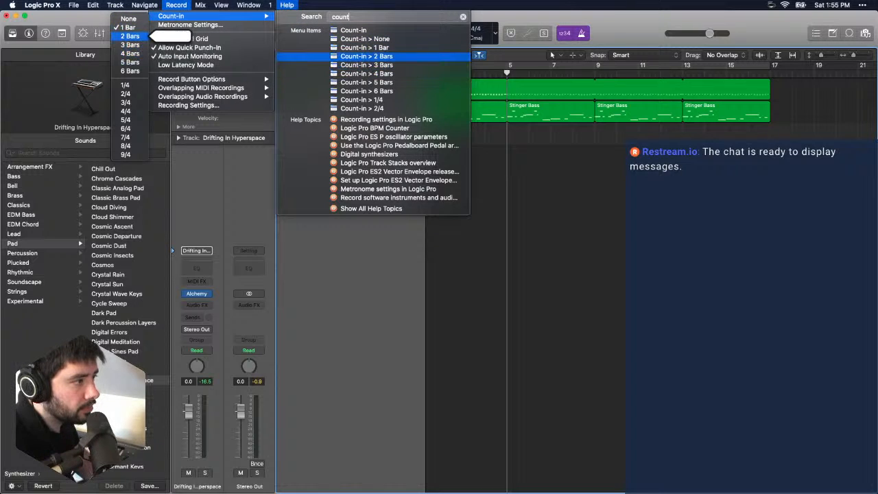
{"action": "key", "text": "Return"}
- Record another Drifting In Hyperspace take from bar 5 with the count-in, then discard its region
{"action": "key", "text": "r"}
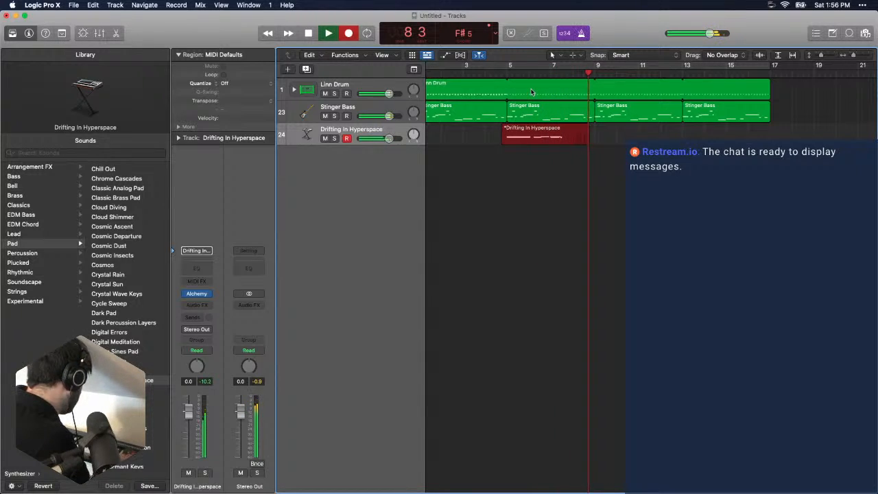
{"action": "key", "text": "space"}
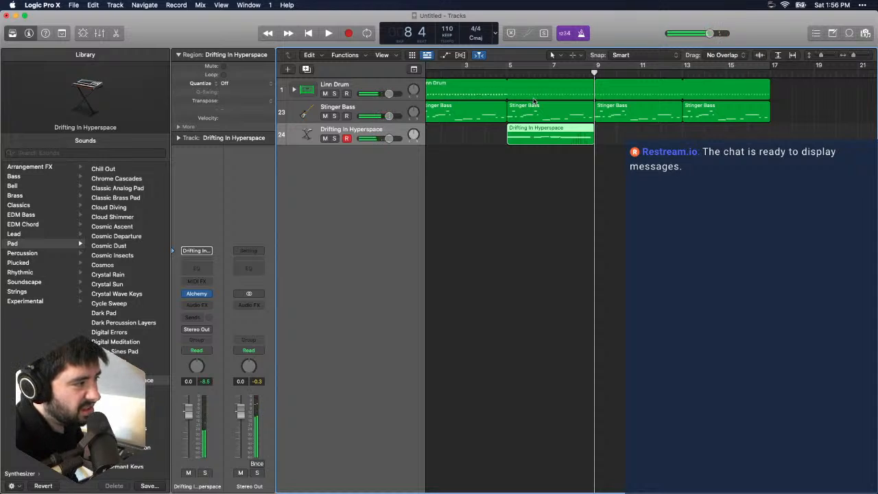
{"action": "key", "text": "Delete"}
- Return the playhead to about bar 5 and record a new pad take on the Drifting In Hyperspace track
{"action": "left_click", "coordinate": [508, 72]}
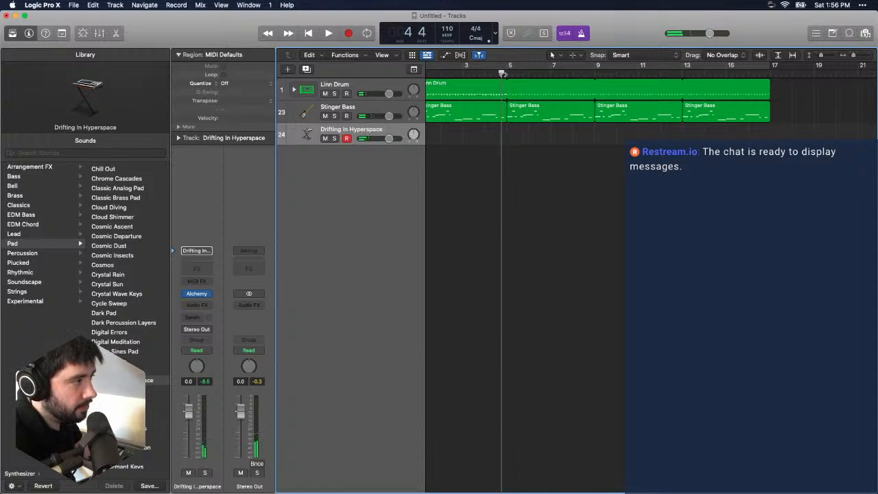
{"action": "key", "text": "r"}
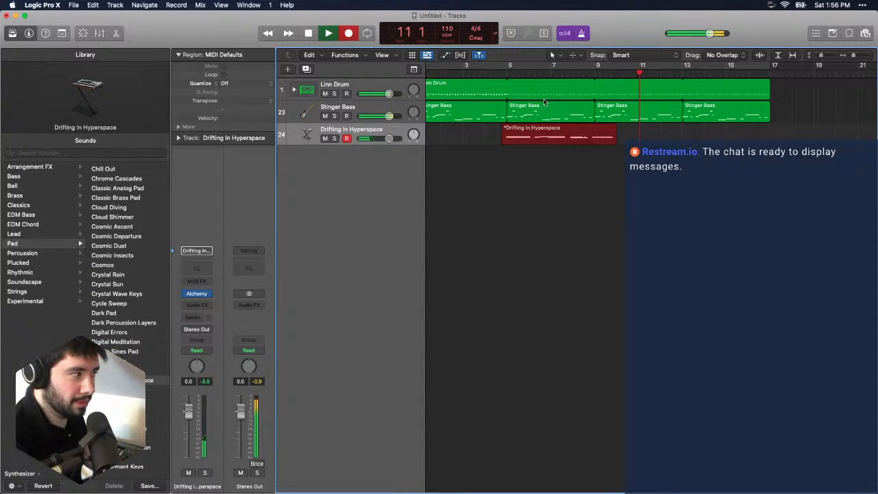
{"action": "key", "text": "space"}
- Open the new pad region in the Piano Roll and quantize all its notes to 1/16 Note at strength 50
{"action": "left_click", "coordinate": [603, 140]}
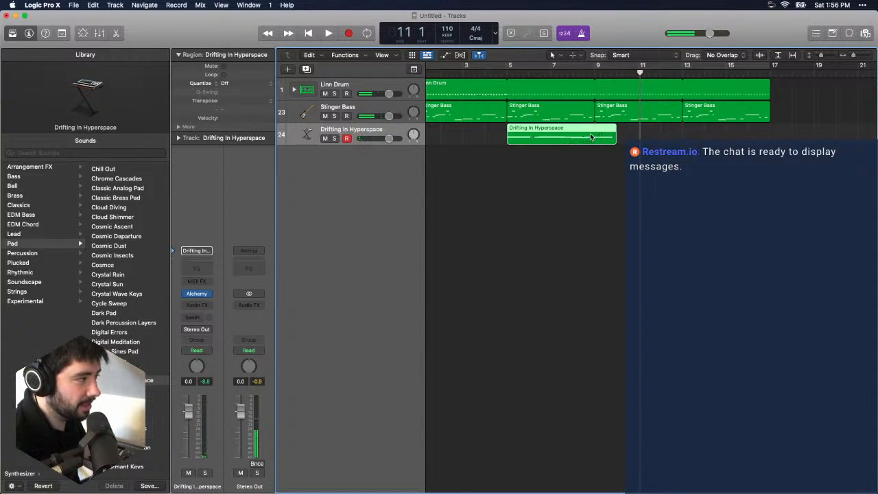
{"action": "double_click", "coordinate": [590, 136]}
{"action": "left_click_drag", "start_coordinate": [802, 351], "coordinate": [688, 479]}
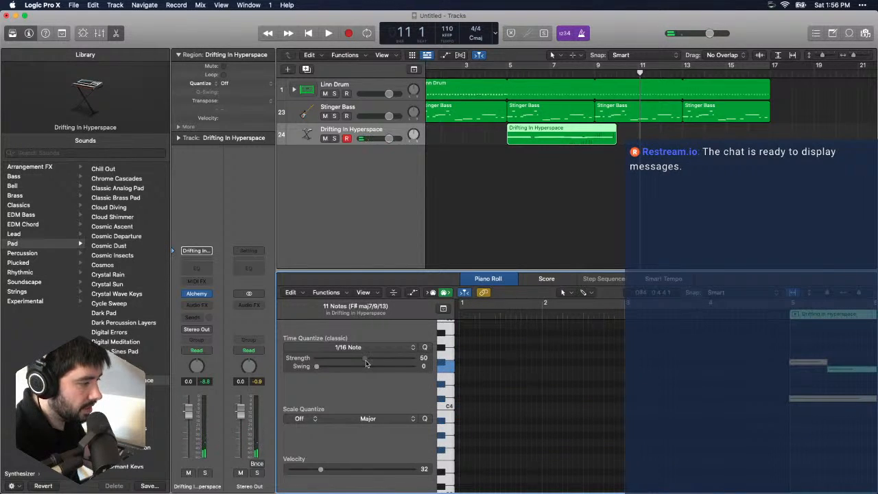
{"action": "scroll", "coordinate": [490, 354], "scroll_direction": "right", "scroll_amount": 10}
- Play the arrangement from bar 5 to check the pad take, then close the Piano Roll
{"action": "left_click", "coordinate": [508, 71]}
{"action": "key", "text": "space"}
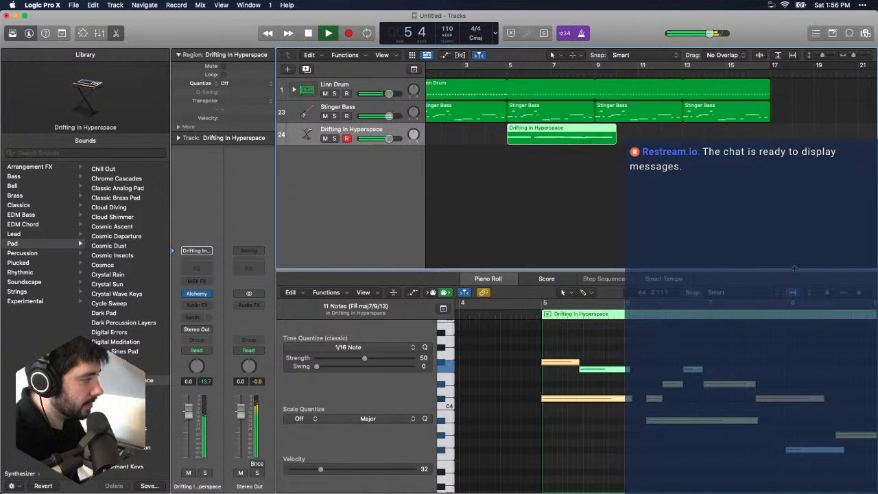
{"action": "key", "text": "p"}
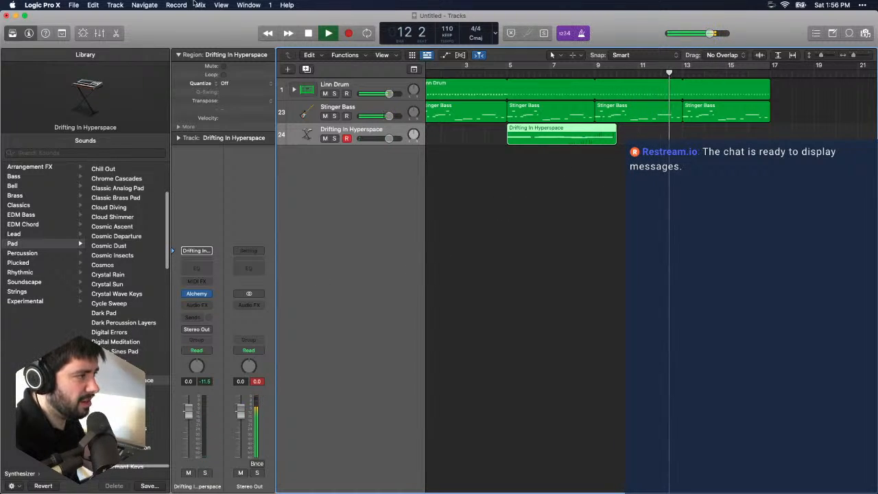
- Add a software instrument track, load the Impossibly Soft Horns pad from the Quick Sampler sounds, and stop playback
{"action": "left_click", "coordinate": [115, 5]}
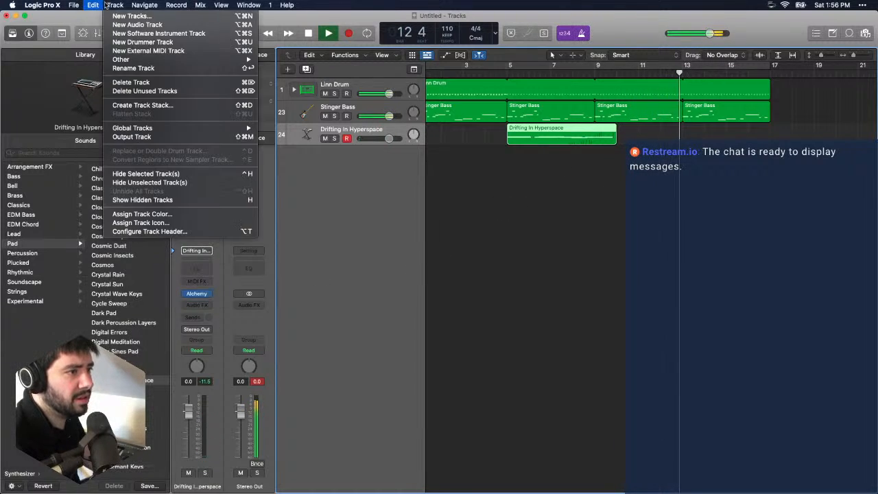
{"action": "left_click", "coordinate": [174, 34]}
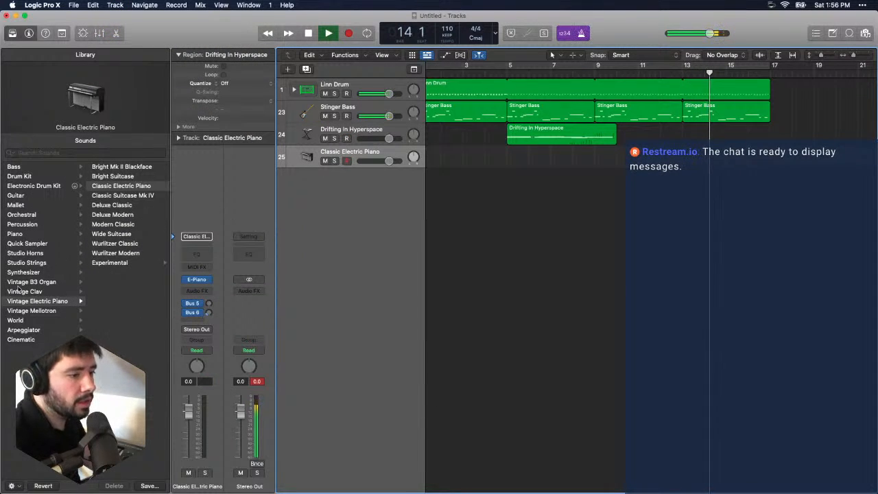
{"action": "left_click", "coordinate": [77, 242]}
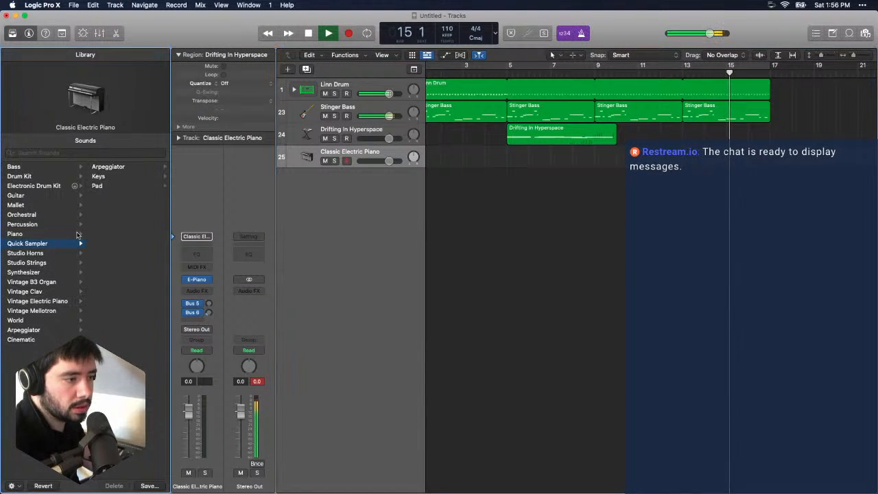
{"action": "left_click", "coordinate": [131, 186]}
{"action": "left_click", "coordinate": [142, 187]}
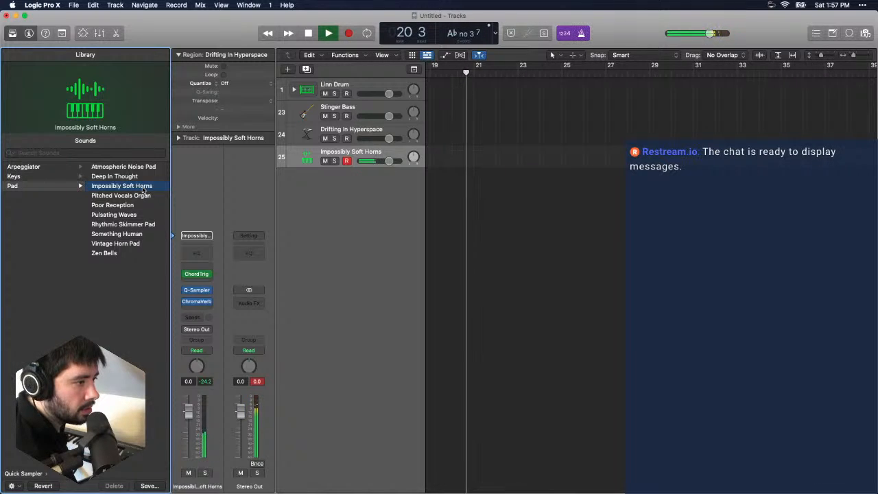
{"action": "key", "text": "space"}
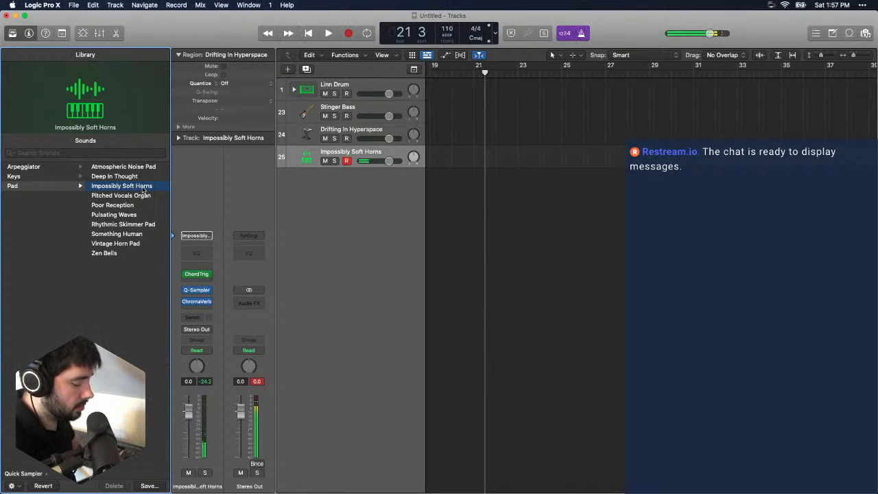
- Record a four-bar chord part on the Impossibly Soft Horns track starting at bar 17
{"action": "scroll", "coordinate": [535, 227], "scroll_direction": "left", "scroll_amount": 10}
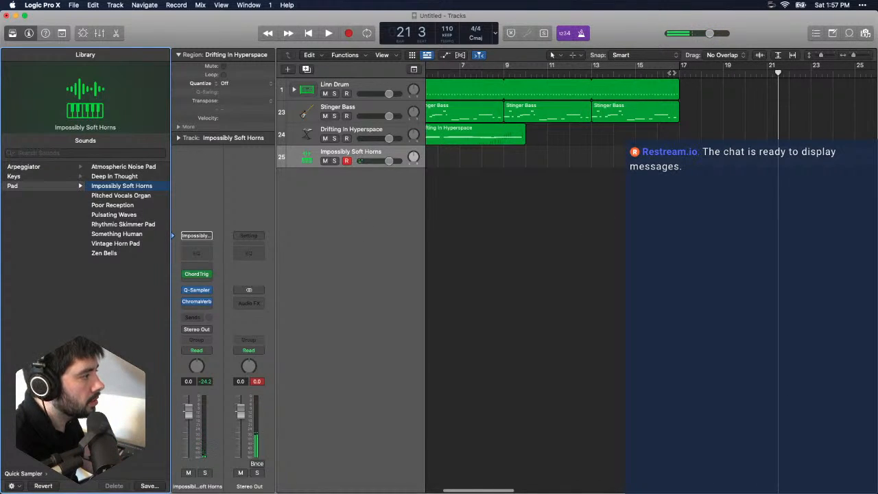
{"action": "left_click_drag", "start_coordinate": [672, 73], "coordinate": [680, 72]}
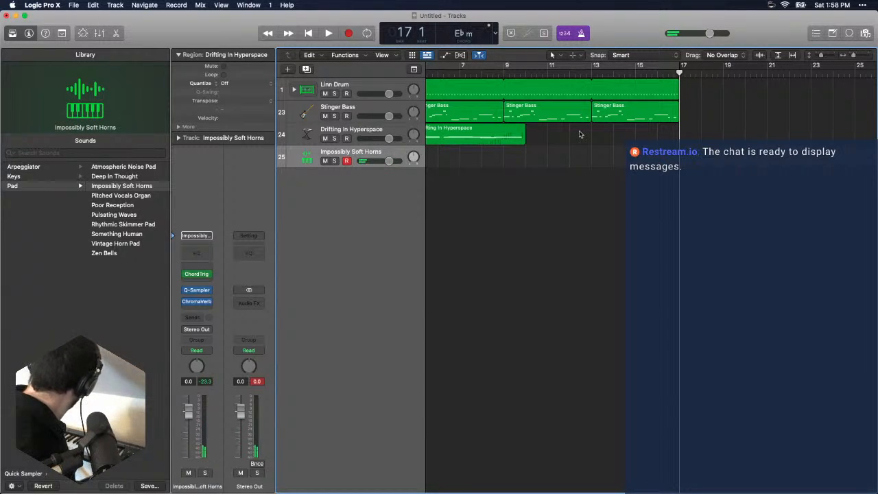
{"action": "key", "text": "space"}
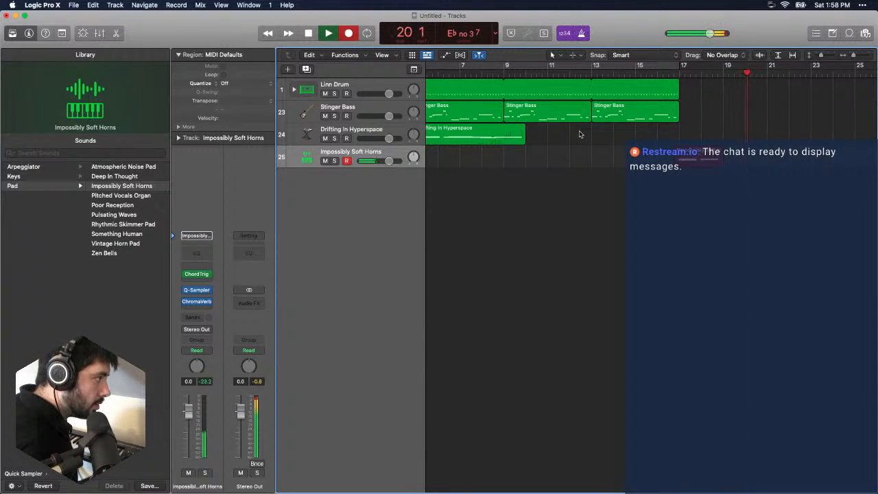
{"action": "key", "text": "space"}
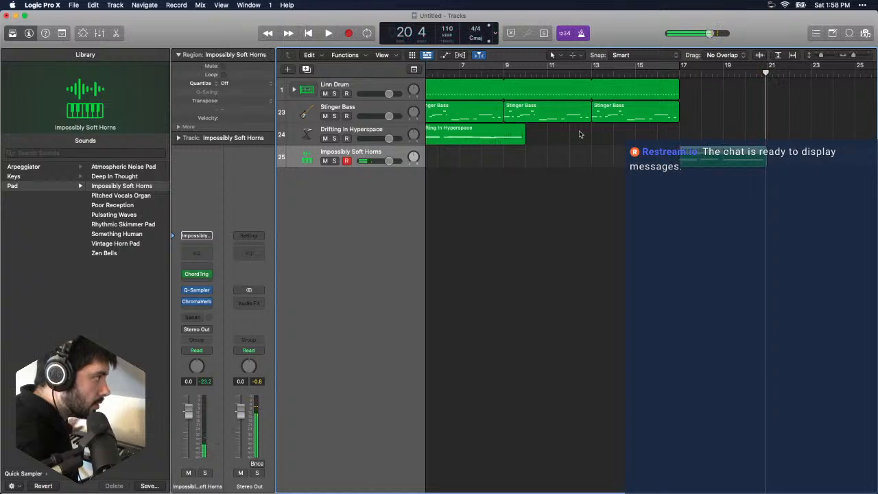
- Open the horns region in the Piano Roll and quantize all its notes to 1/16 Note at strength 50
{"action": "left_click", "coordinate": [664, 155]}
{"action": "left_click", "coordinate": [721, 160]}
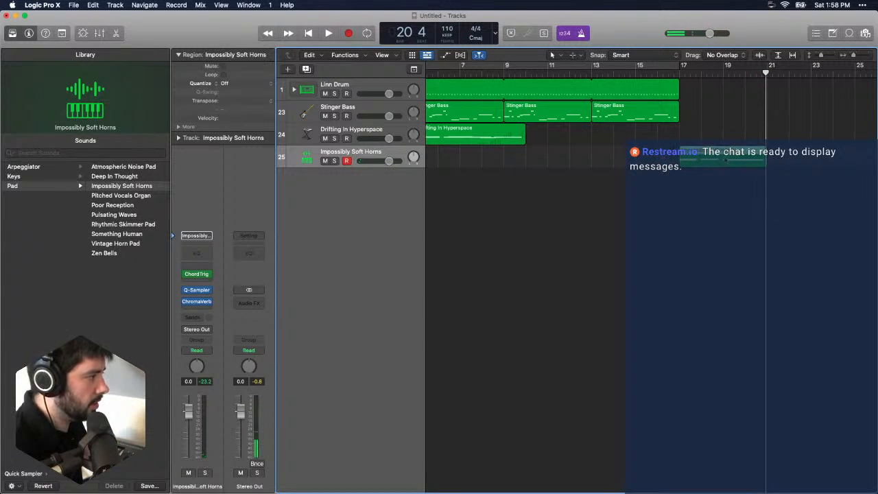
{"action": "double_click", "coordinate": [727, 160]}
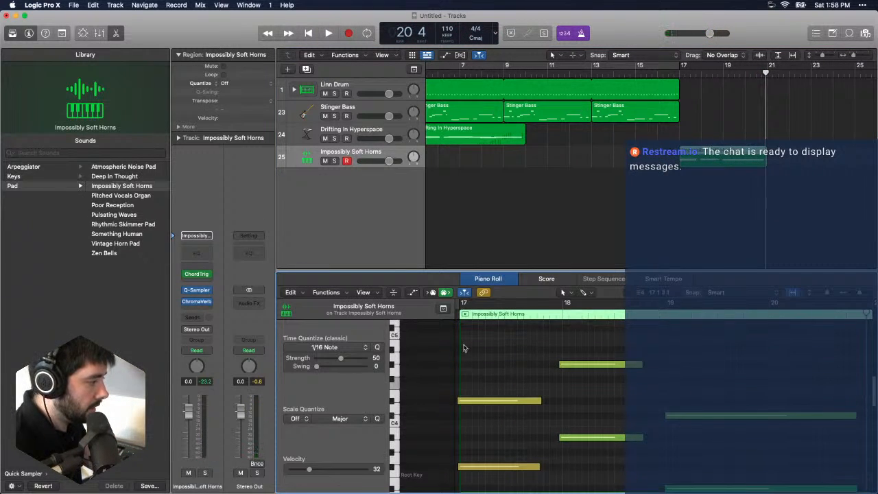
{"action": "left_click_drag", "start_coordinate": [482, 341], "coordinate": [705, 472]}
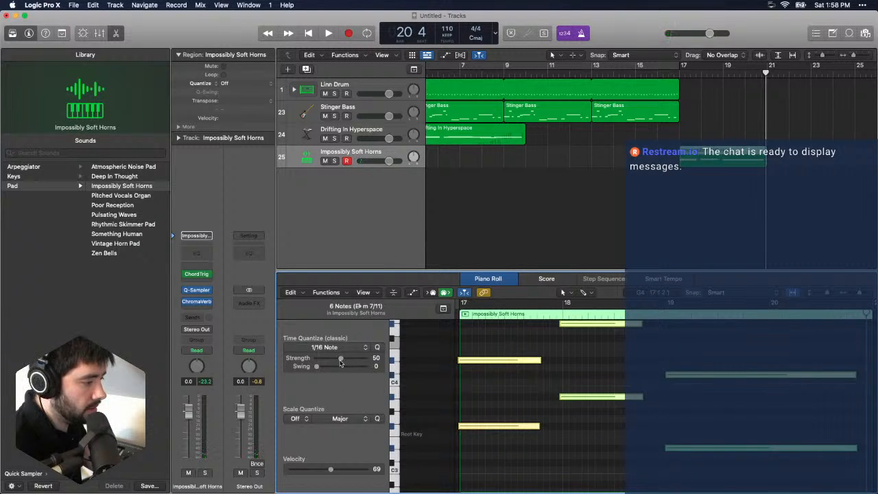
{"action": "left_click_drag", "start_coordinate": [340, 358], "coordinate": [341, 358]}
{"action": "left_click", "coordinate": [562, 228]}
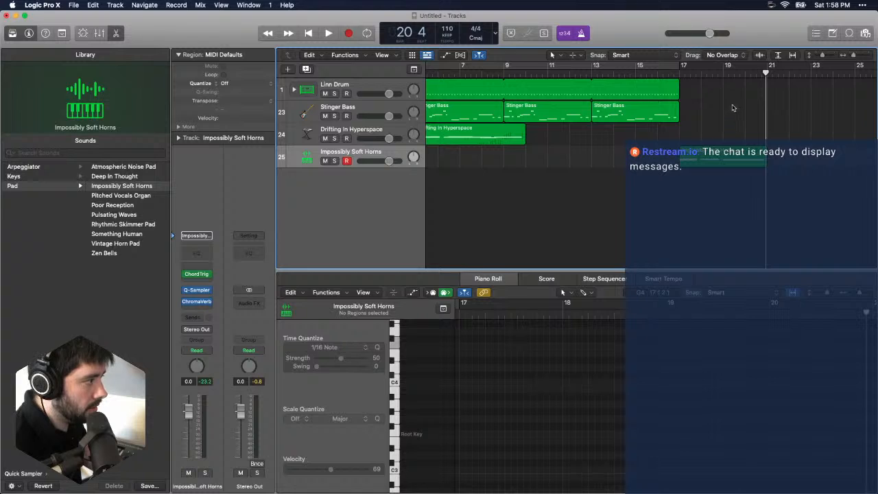
- Copy the Impossibly Soft Horns region and paste it at bar 21
{"action": "left_click_drag", "start_coordinate": [767, 74], "coordinate": [680, 73]}
{"action": "left_click", "coordinate": [759, 164]}
{"action": "key", "text": "super+c"}
{"action": "left_click", "coordinate": [768, 74]}
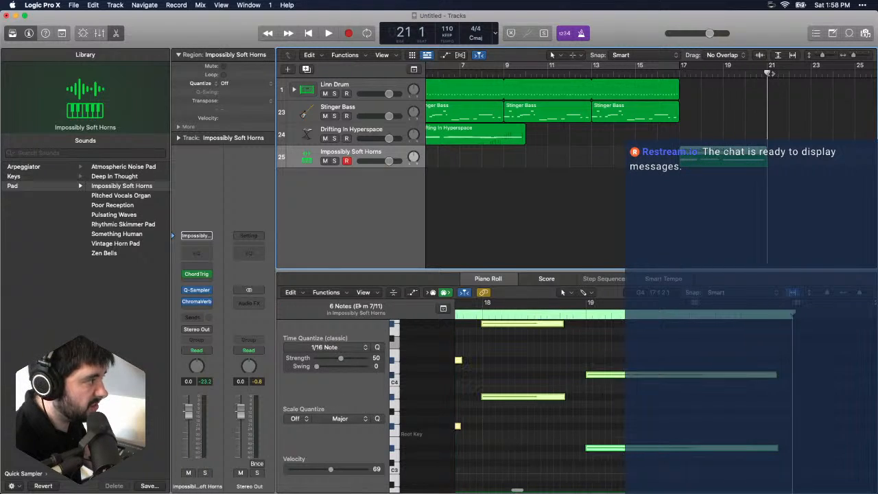
{"action": "key", "text": "super+v"}
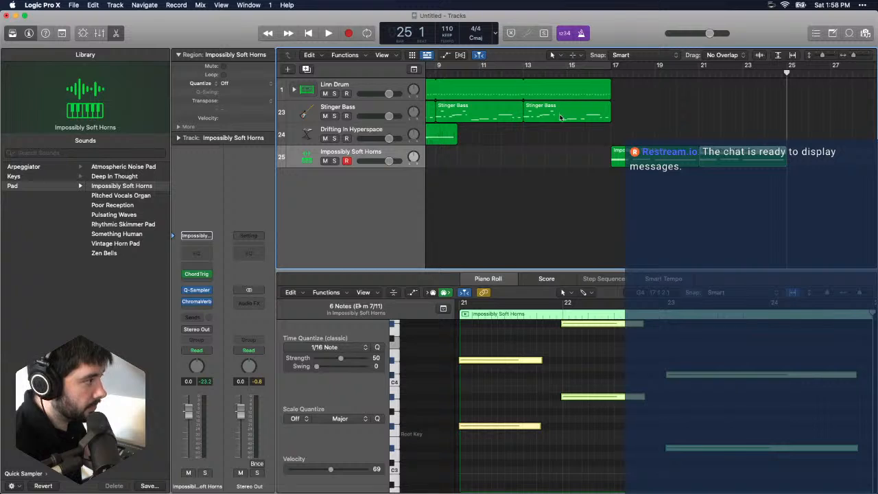
- Select the Drifting In Hyperspace track and cycle bars 13 to 25 to rehearse a part over the horns
{"action": "left_click", "coordinate": [364, 134]}
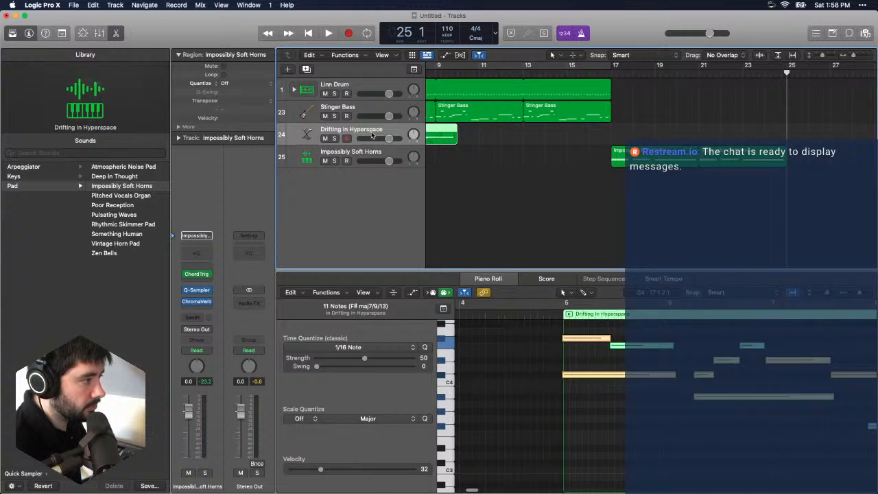
{"action": "left_click", "coordinate": [613, 73]}
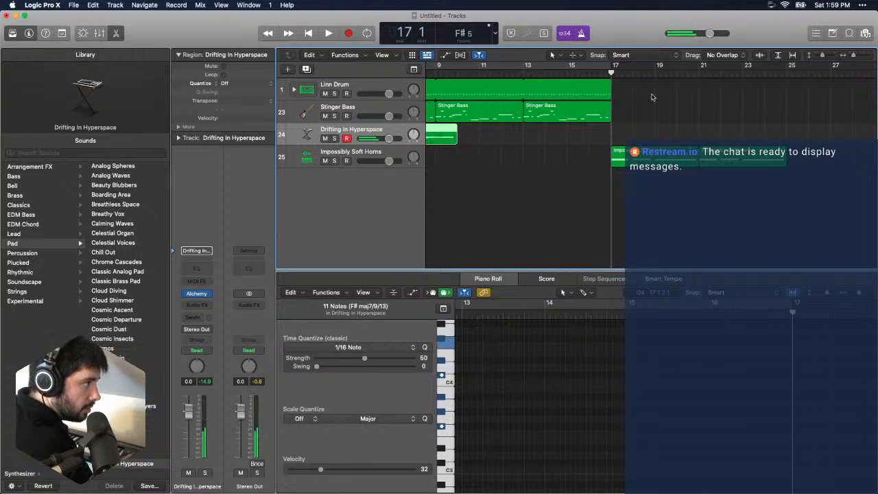
{"action": "left_click", "coordinate": [582, 66]}
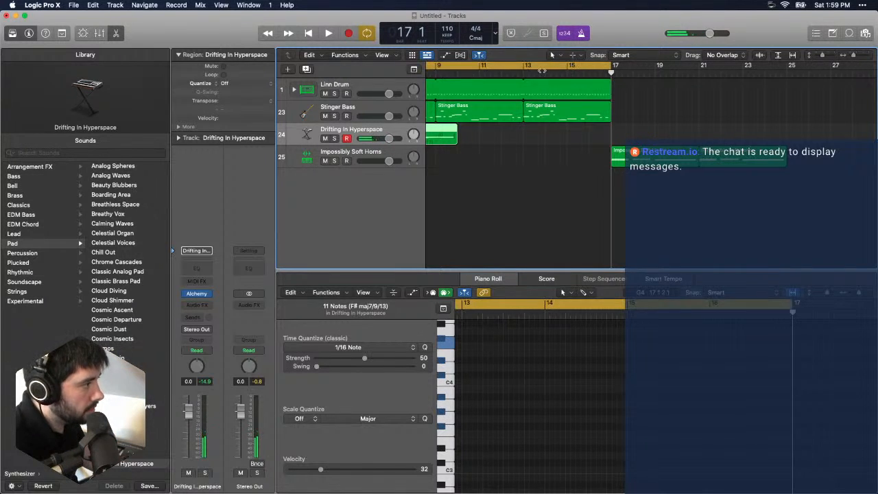
{"action": "left_click", "coordinate": [542, 71]}
{"action": "left_click", "coordinate": [700, 67]}
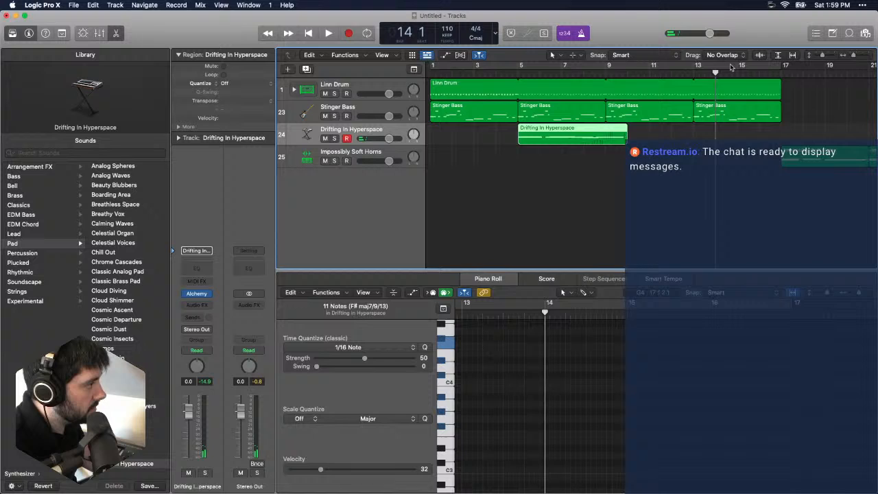
{"action": "left_click", "coordinate": [695, 67]}
{"action": "left_click", "coordinate": [696, 68]}
{"action": "left_click", "coordinate": [696, 68]}
{"action": "left_click_drag", "start_coordinate": [696, 68], "coordinate": [851, 70]}
{"action": "key", "text": "space"}
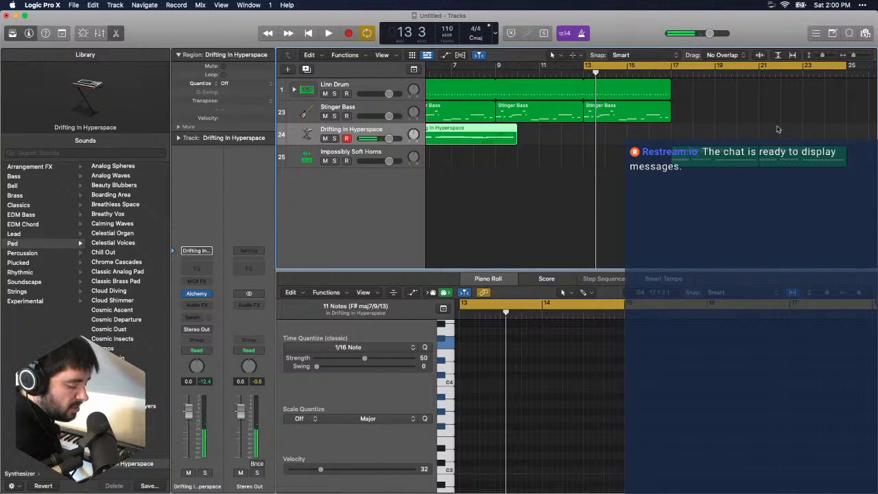
{"action": "key", "text": "space"}
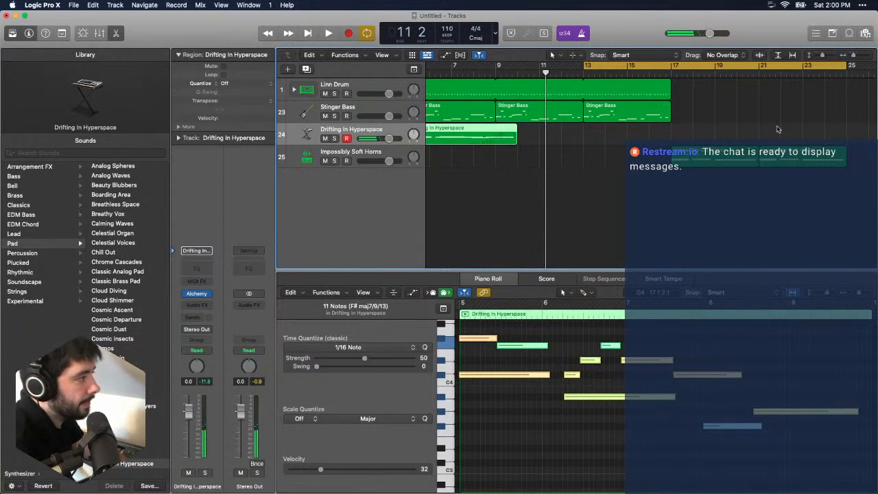
{"action": "left_click", "coordinate": [665, 66]}
- Record a melody on the Drifting In Hyperspace track over the horns section from bar 17 to bar 25
{"action": "left_click", "coordinate": [672, 73]}
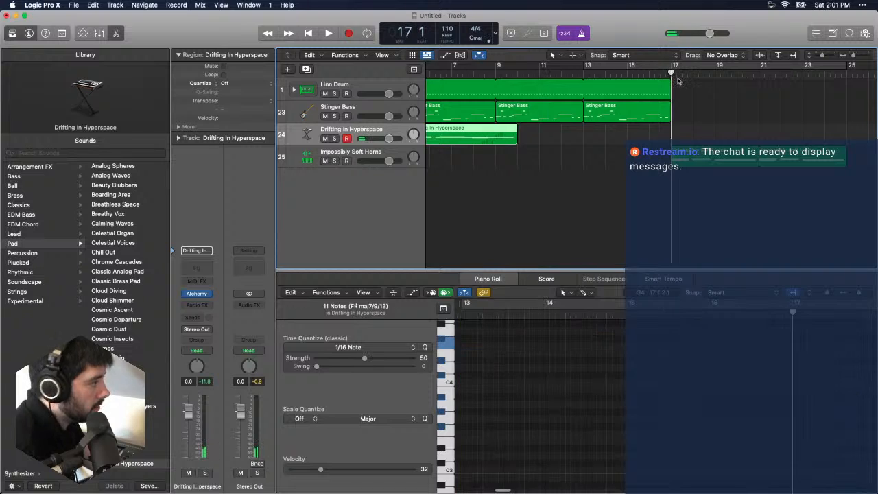
{"action": "key", "text": "r"}
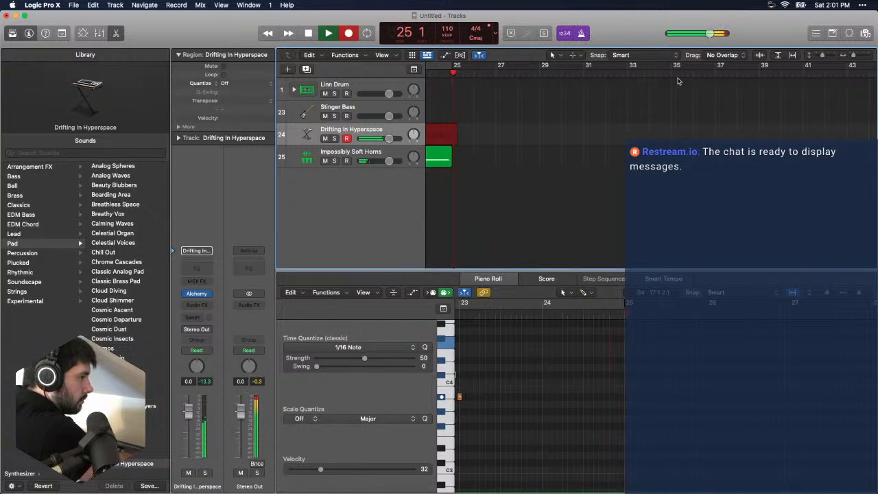
{"action": "key", "text": "space"}
{"action": "scroll", "coordinate": [687, 103], "scroll_direction": "left", "scroll_amount": 10}
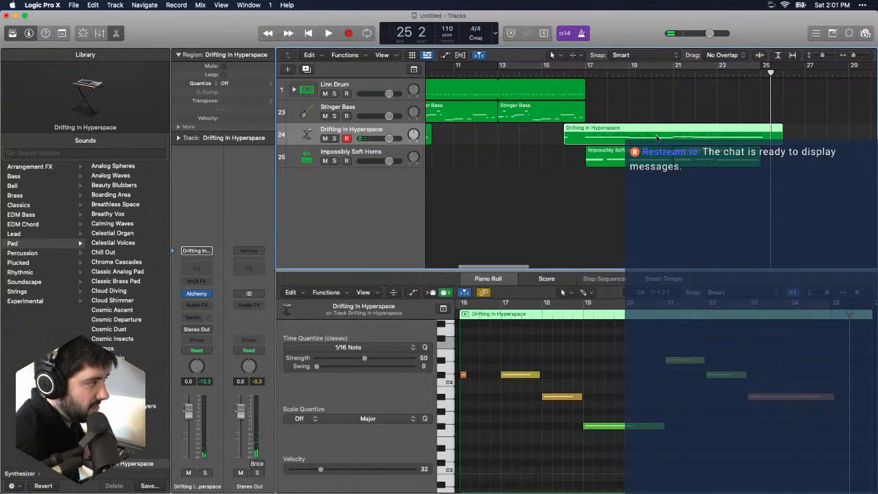
- Select all notes of the newly recorded Drifting In Hyperspace region in the Piano Roll and play it from bar 16
{"action": "key", "text": "p"}
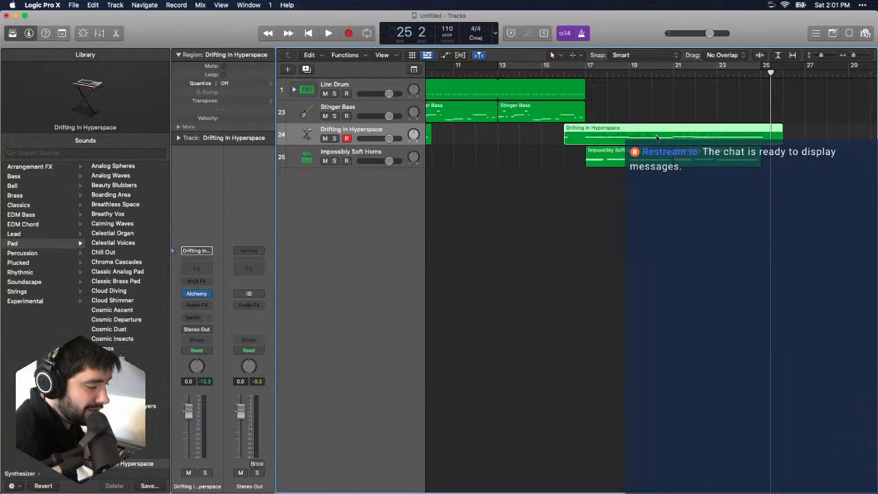
{"action": "key", "text": "p"}
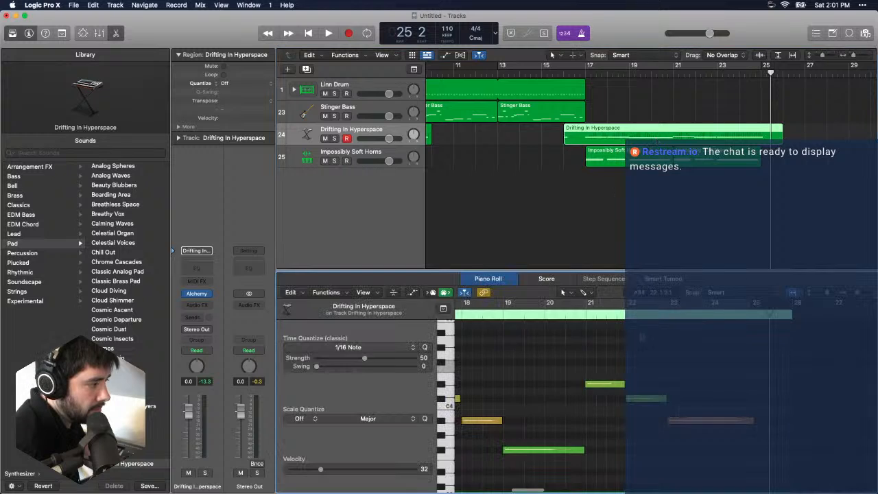
{"action": "left_click_drag", "start_coordinate": [700, 340], "coordinate": [678, 474]}
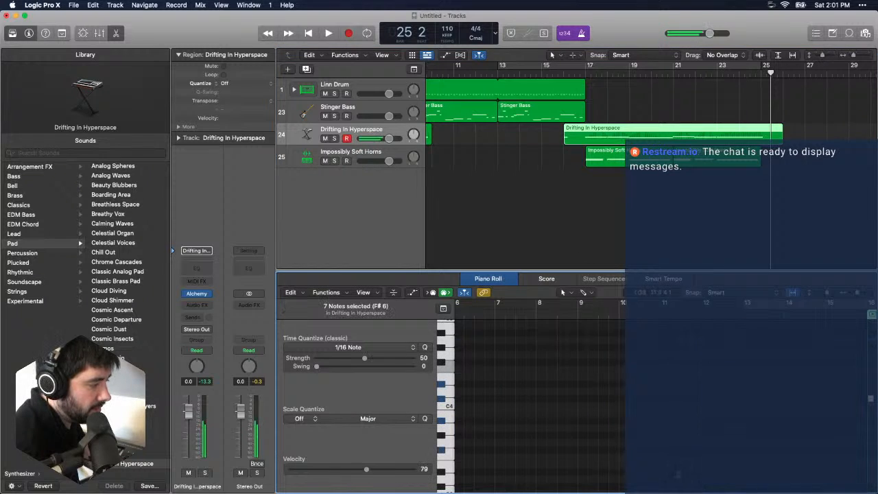
{"action": "scroll", "coordinate": [546, 328], "scroll_direction": "right", "scroll_amount": 10}
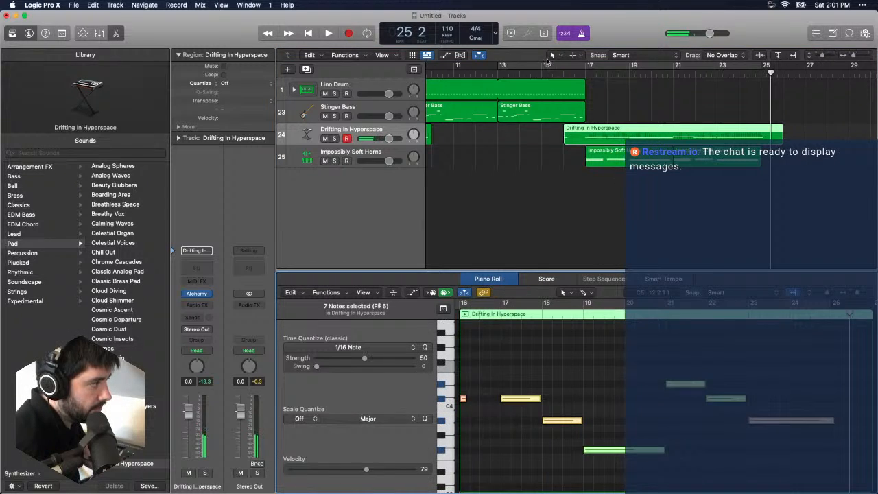
{"action": "left_click", "coordinate": [564, 73]}
{"action": "key", "text": "space"}
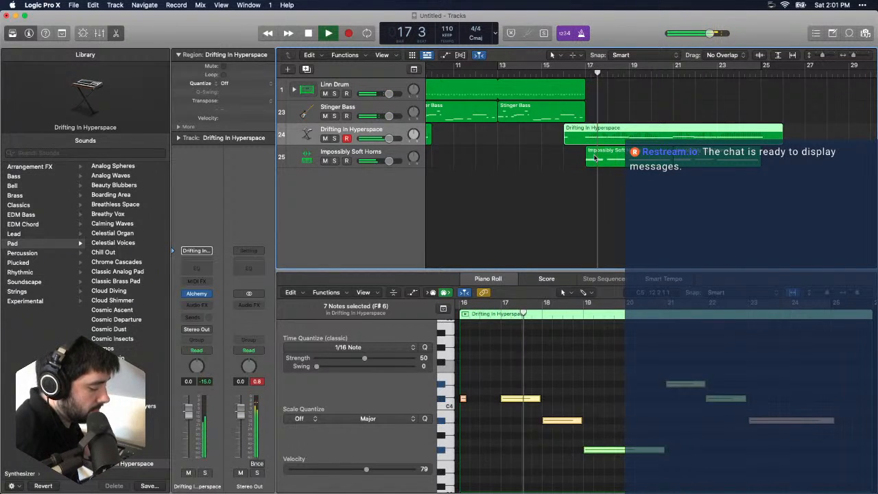
{"action": "key", "text": "space"}
- Play the arrangement from bar 1 until bar 9 to check the first Drifting In Hyperspace region
{"action": "key", "text": "Return"}
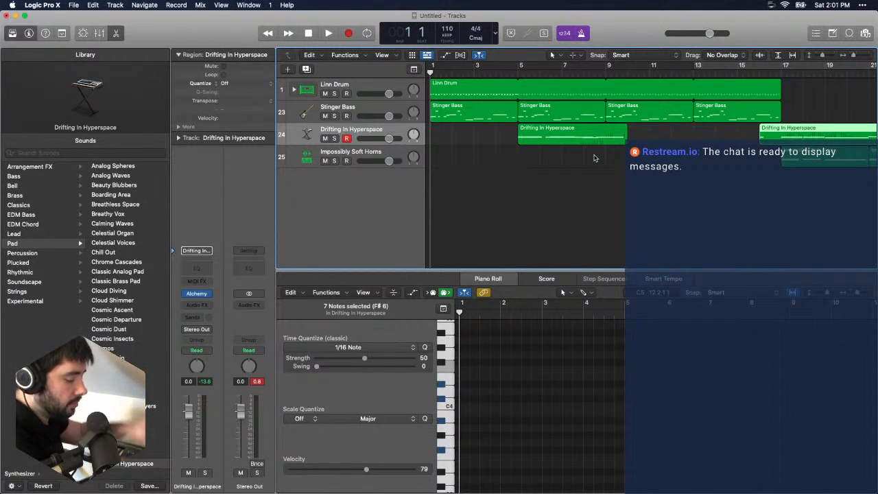
{"action": "key", "text": "space"}
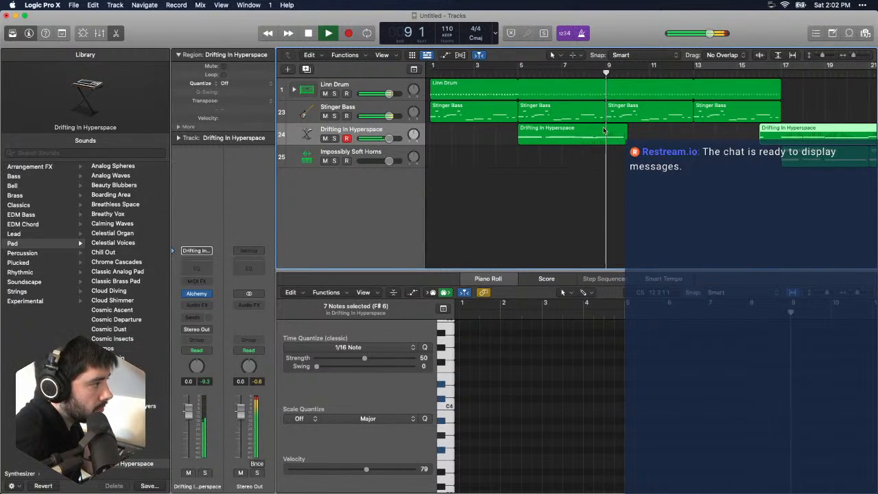
{"action": "key", "text": "space"}
- Lower the note at bar 8 of the first Drifting In Hyperspace region by one semitone and play the passage back
{"action": "left_click", "coordinate": [593, 135]}
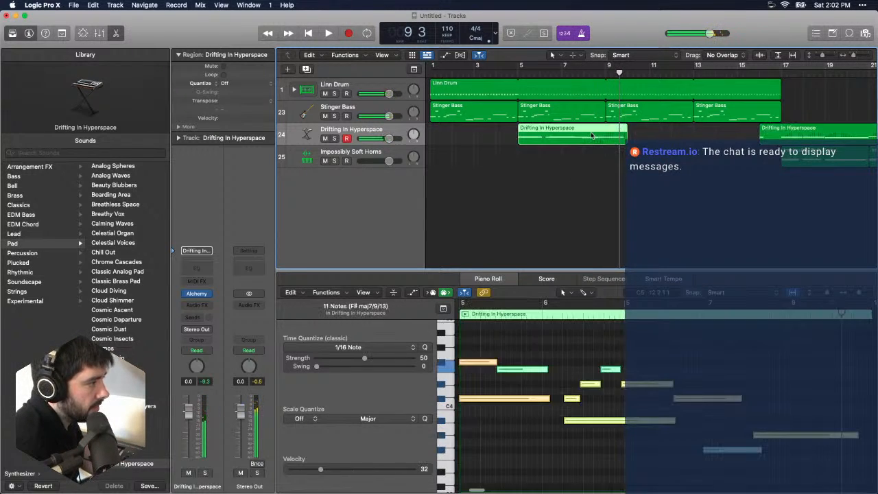
{"action": "left_click", "coordinate": [727, 450]}
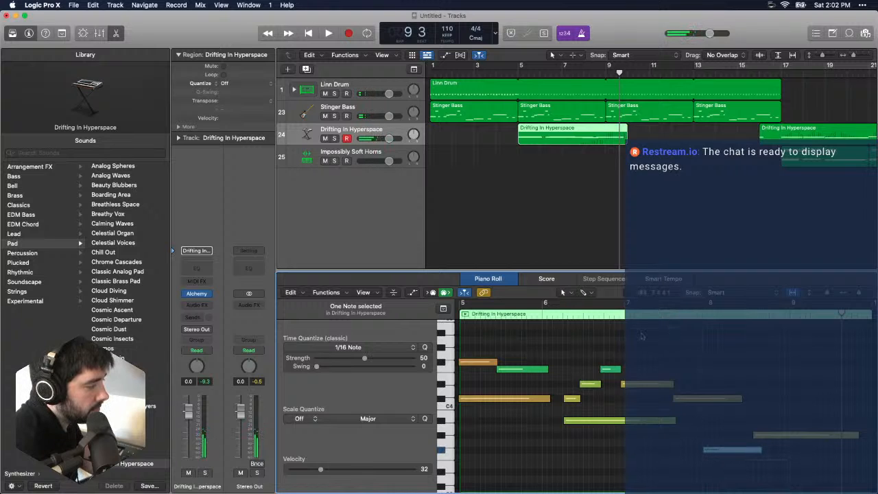
{"action": "double_click", "coordinate": [556, 315]}
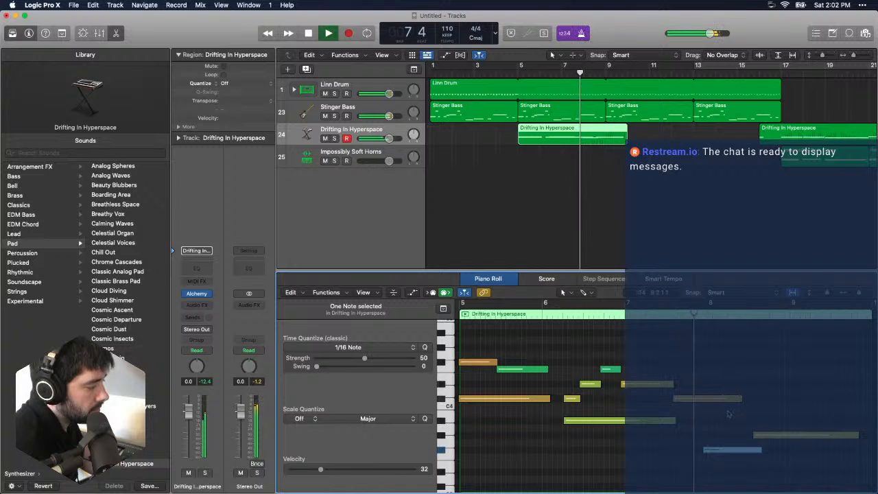
{"action": "key", "text": "space"}
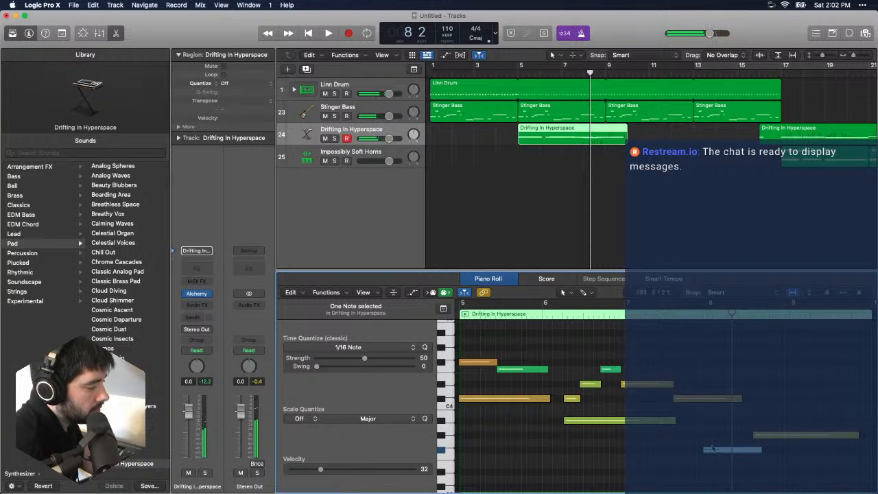
{"action": "mouse_move", "coordinate": [713, 450]}
{"action": "left_mouse_down"}
{"action": "mouse_move", "coordinate": [714, 422]}
{"action": "mouse_move", "coordinate": [714, 460]}
{"action": "left_mouse_up"}
{"action": "key", "text": "space"}
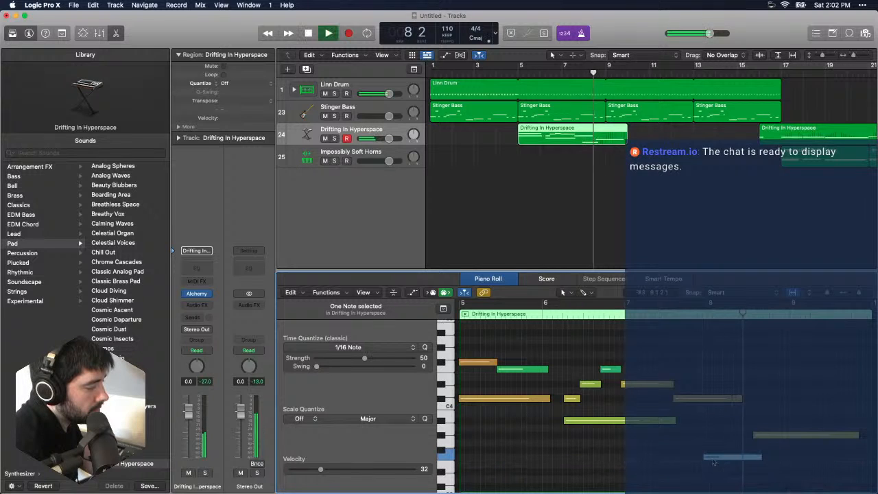
{"action": "scroll", "coordinate": [659, 391], "scroll_direction": "down", "scroll_amount": 1}
{"action": "left_click", "coordinate": [549, 313]}
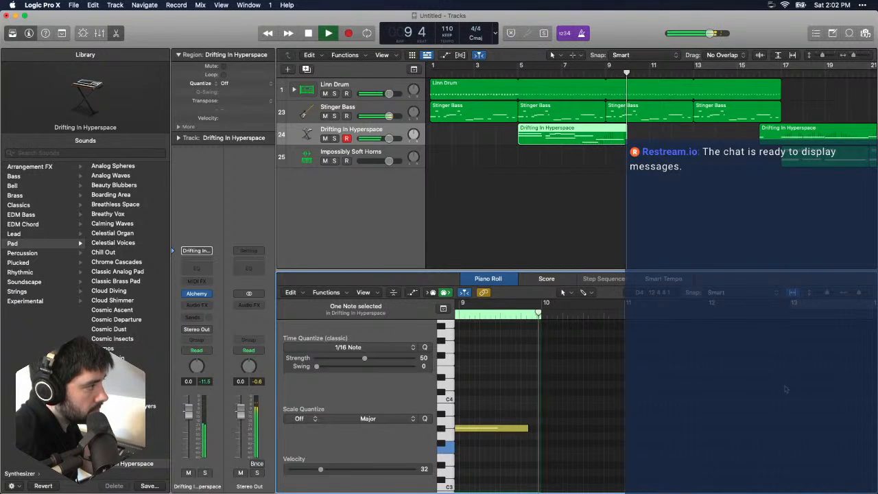
- Close the Piano Roll, stop playback and deselect the Drifting In Hyperspace region
{"action": "key", "text": "e"}
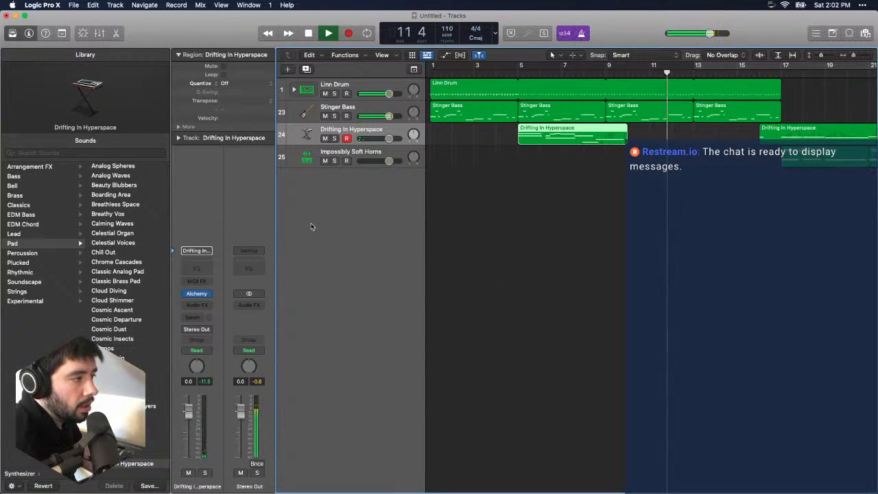
{"action": "key", "text": "space"}
{"action": "left_click", "coordinate": [119, 4]}
{"action": "left_click", "coordinate": [632, 222]}
{"action": "scroll", "coordinate": [632, 222], "scroll_direction": "right", "scroll_amount": 10}
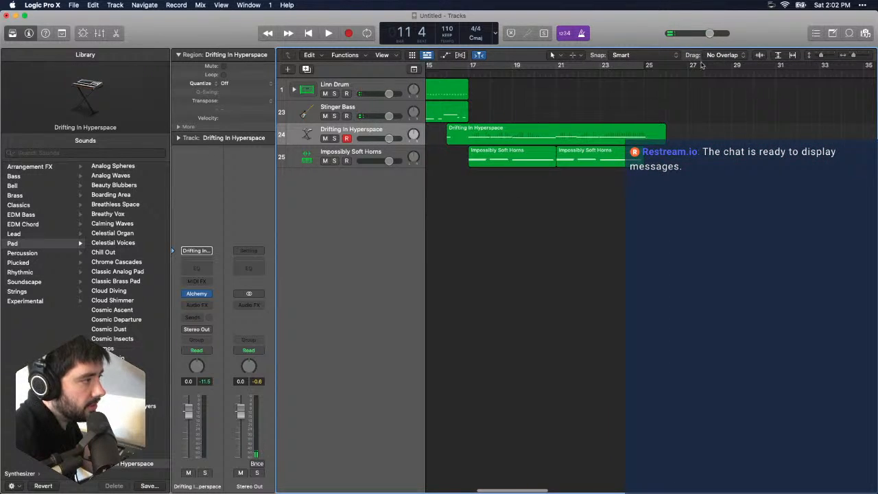
{"action": "left_click", "coordinate": [645, 72]}
{"action": "left_click", "coordinate": [635, 68]}
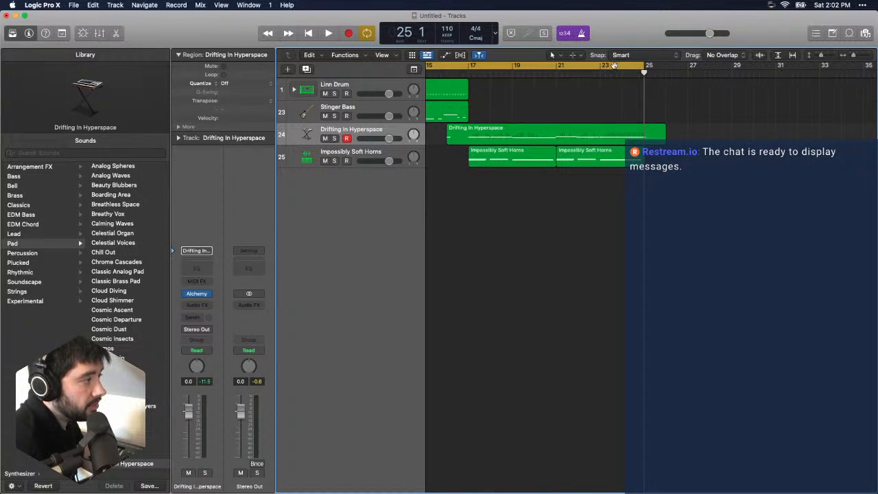
{"action": "left_click_drag", "start_coordinate": [614, 65], "coordinate": [847, 75]}
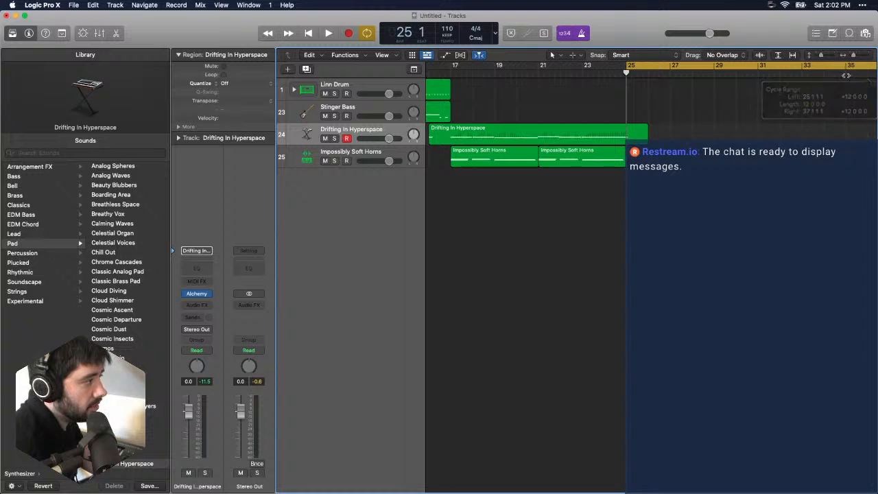
{"action": "left_click", "coordinate": [801, 67]}
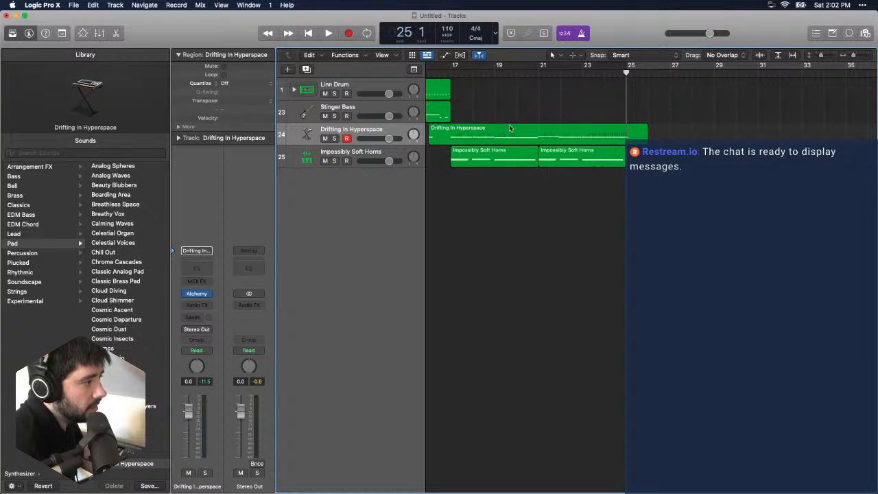
- Play the horns section from just before bar 17 while looking through the Synthesizer Pad sounds in the Library
{"action": "left_click", "coordinate": [542, 71]}
{"action": "key", "text": "space"}
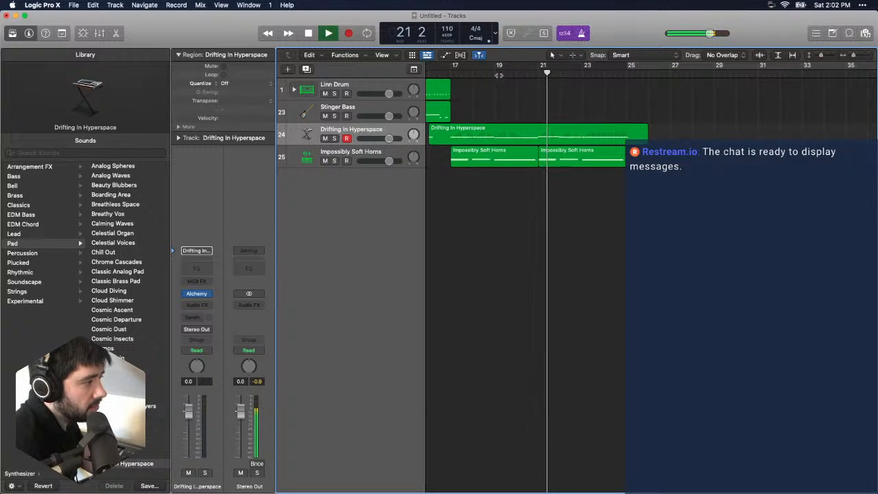
{"action": "left_click", "coordinate": [447, 75]}
{"action": "left_click", "coordinate": [438, 74]}
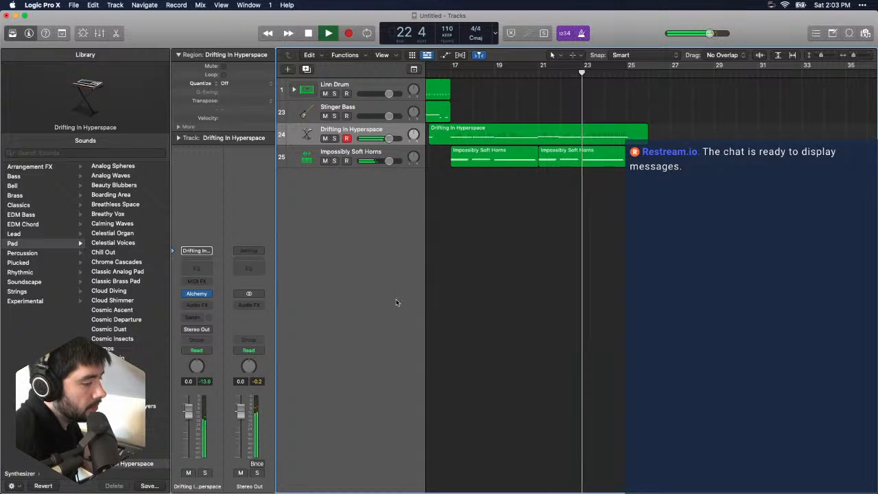
{"action": "scroll", "coordinate": [145, 390], "scroll_direction": "down", "scroll_amount": 15}
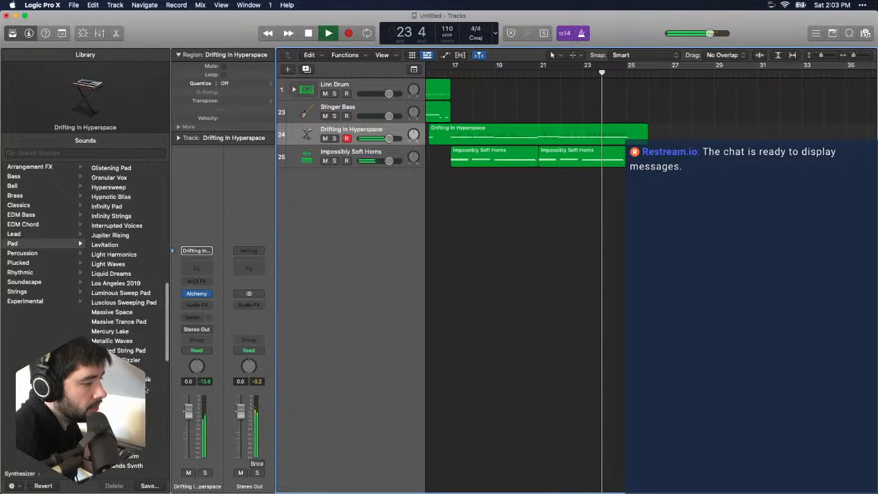
{"action": "scroll", "coordinate": [145, 390], "scroll_direction": "down", "scroll_amount": 10}
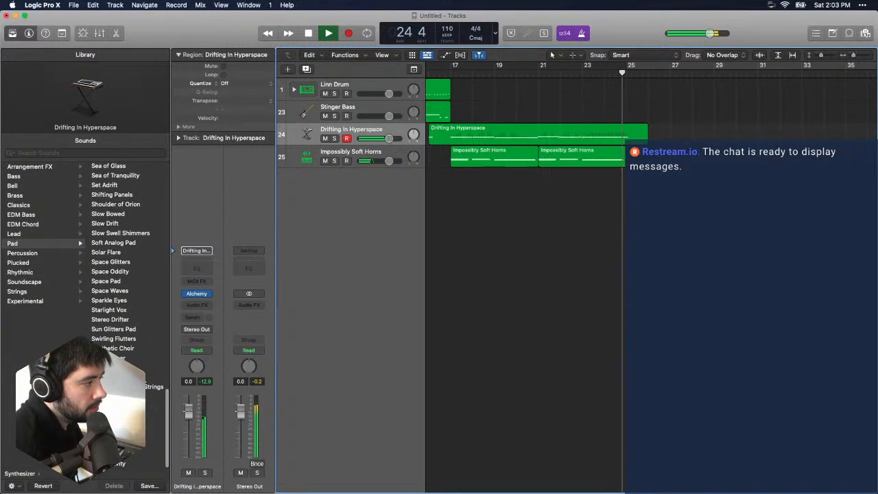
{"action": "key", "text": "space"}
- Place the playhead at bar 25 and select the Stinger Bass track
{"action": "left_click_drag", "start_coordinate": [635, 72], "coordinate": [624, 78]}
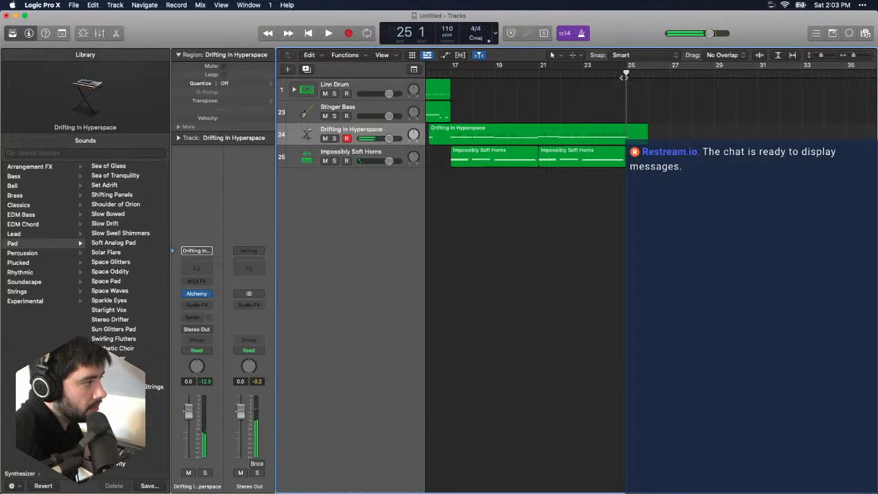
{"action": "left_click", "coordinate": [350, 109]}
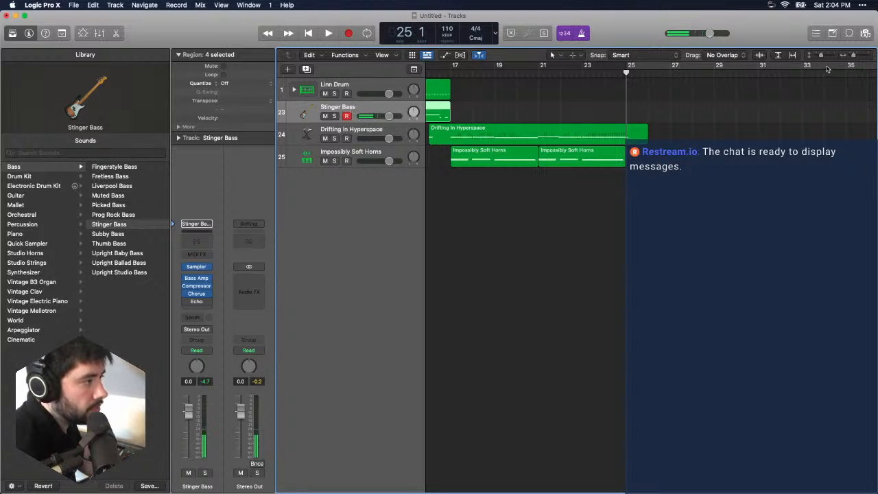
- Try changing the whole project's time signature to 7/4 and play the arrangement from the playhead
{"action": "left_click", "coordinate": [475, 30]}
{"action": "left_click", "coordinate": [516, 20]}
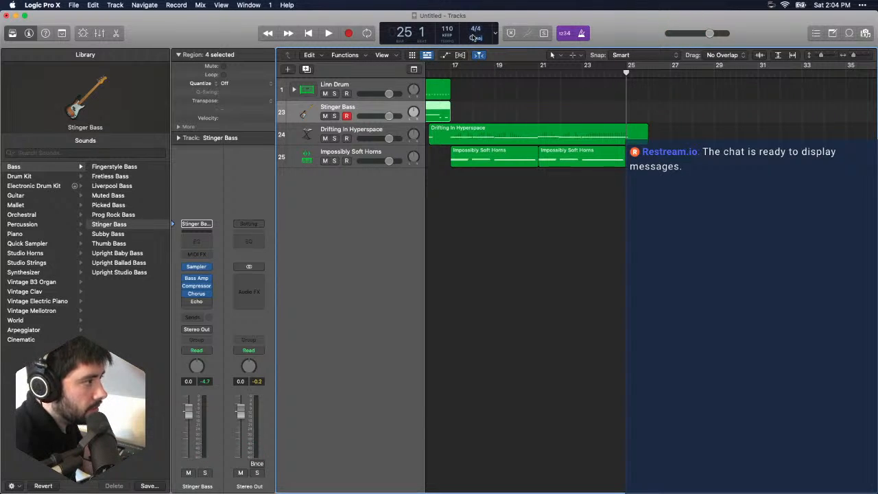
{"action": "left_click", "coordinate": [474, 37]}
{"action": "left_click", "coordinate": [490, 79]}
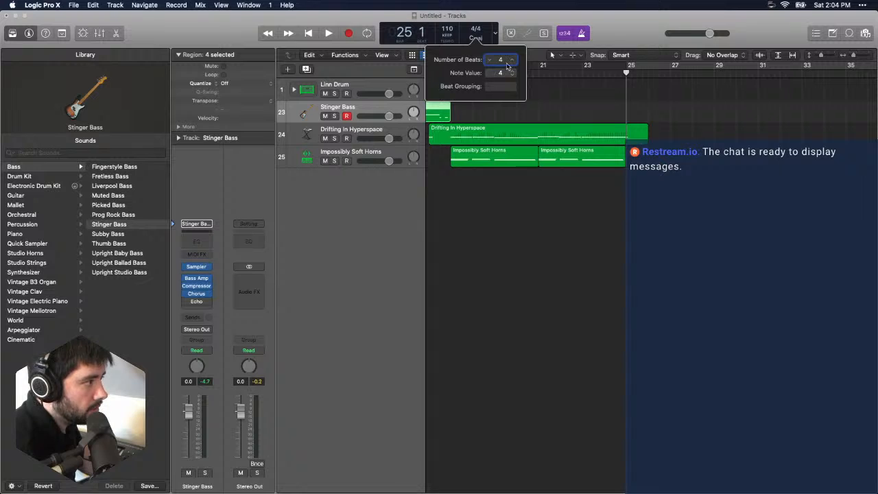
{"action": "left_click", "coordinate": [512, 59]}
{"action": "left_click", "coordinate": [512, 59]}
{"action": "left_click", "coordinate": [512, 59]}
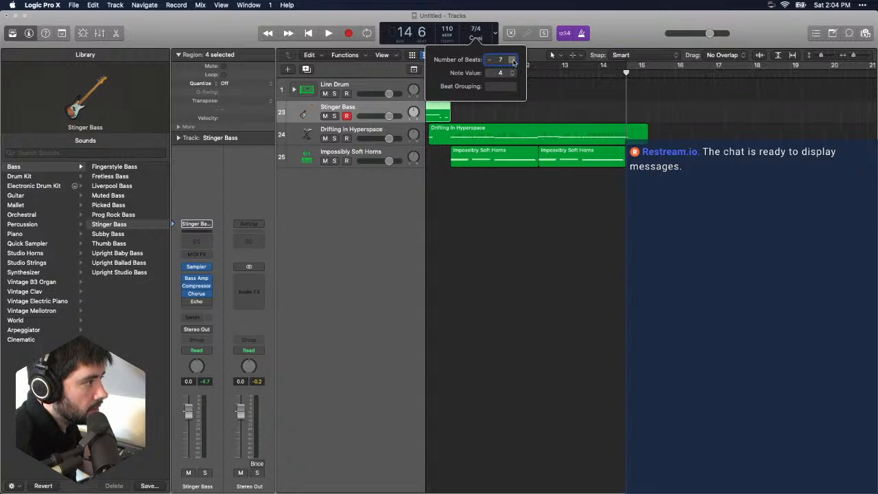
{"action": "left_click", "coordinate": [490, 28]}
{"action": "key", "text": "space"}
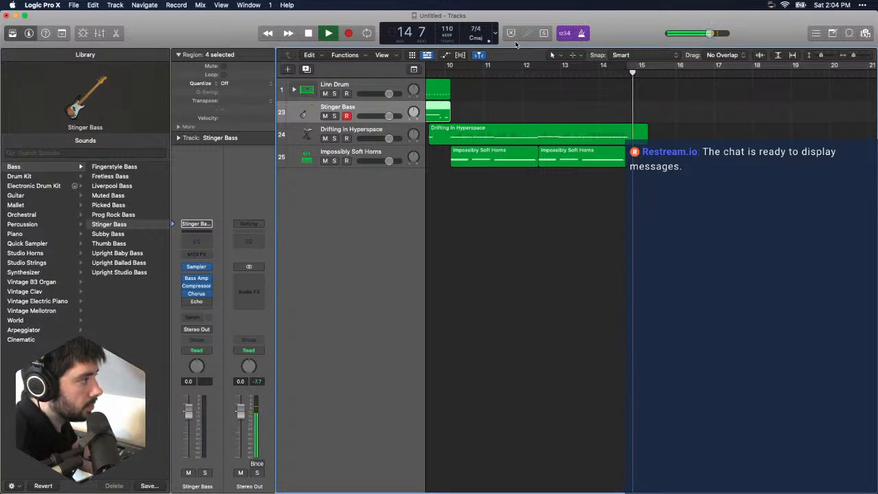
{"action": "key", "text": "space"}
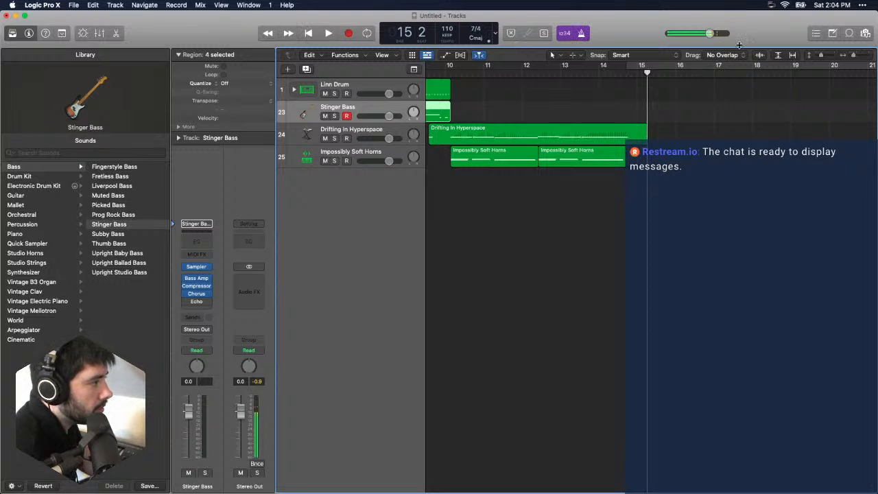
- Undo the project-wide time signature change and return the playhead to bar 25
{"action": "key", "text": "super+z"}
{"action": "key", "text": "super+z"}
{"action": "key", "text": "super+z"}
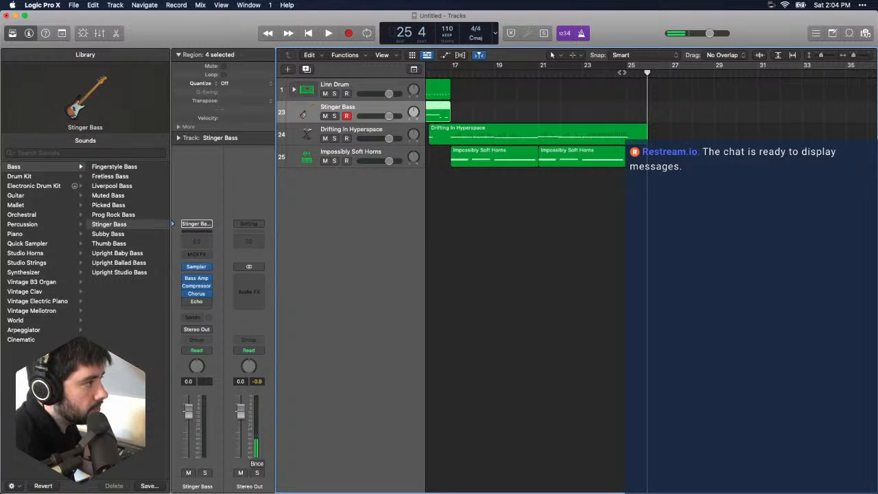
{"action": "left_click", "coordinate": [626, 72]}
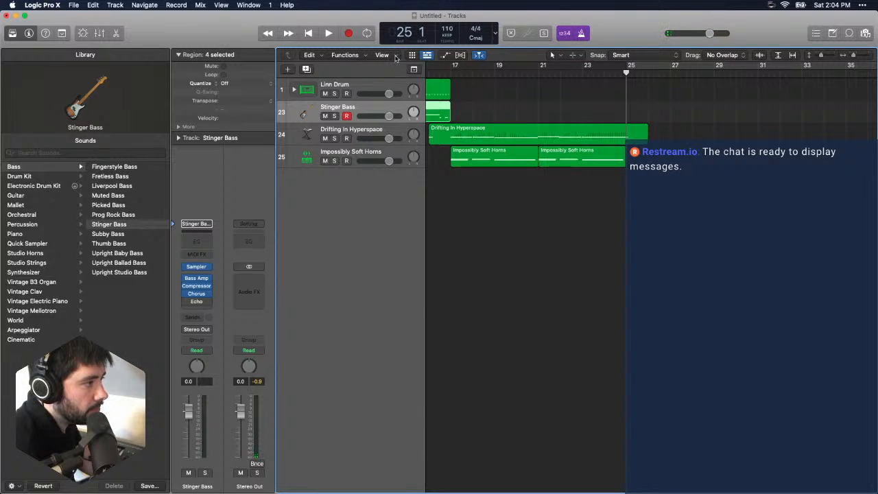
- Show the global tracks and add a tempo point of 110 BPM at bar 25
{"action": "left_click", "coordinate": [289, 70]}
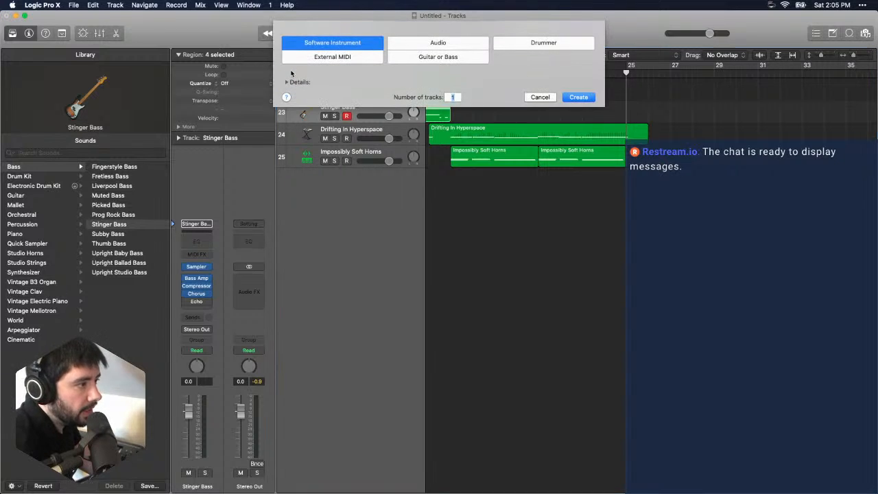
{"action": "left_click", "coordinate": [541, 98]}
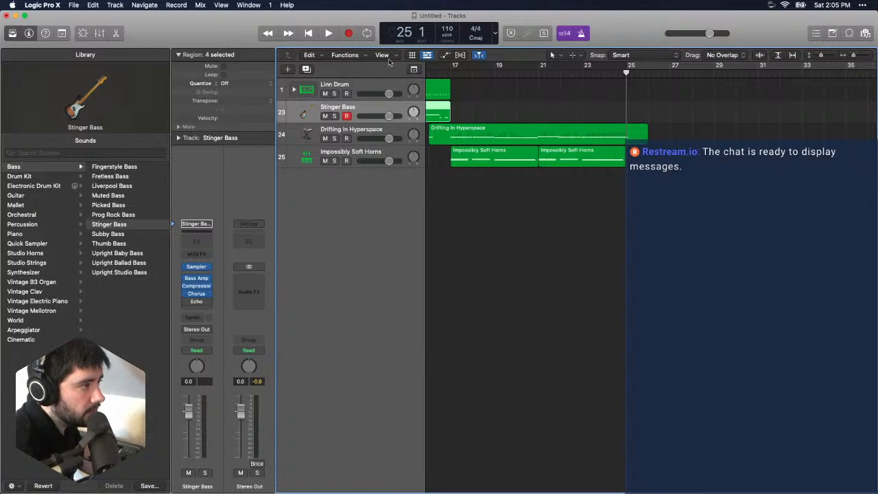
{"action": "left_click", "coordinate": [413, 70]}
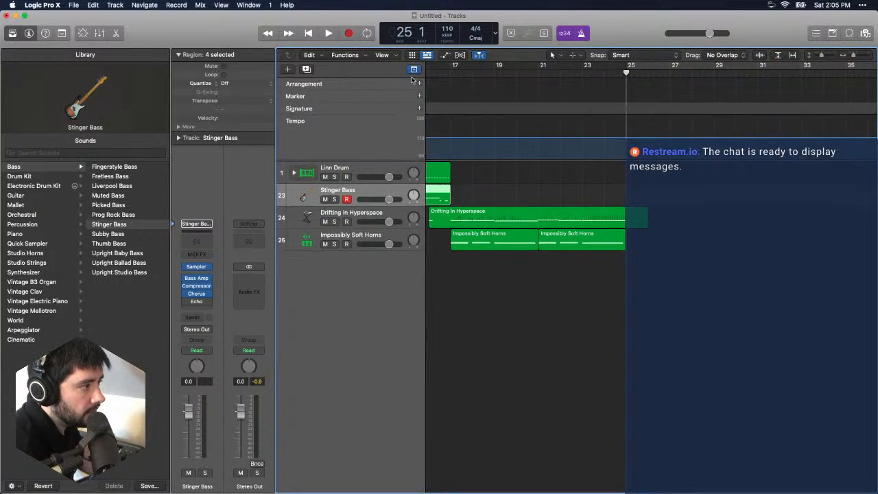
{"action": "left_click", "coordinate": [627, 139]}
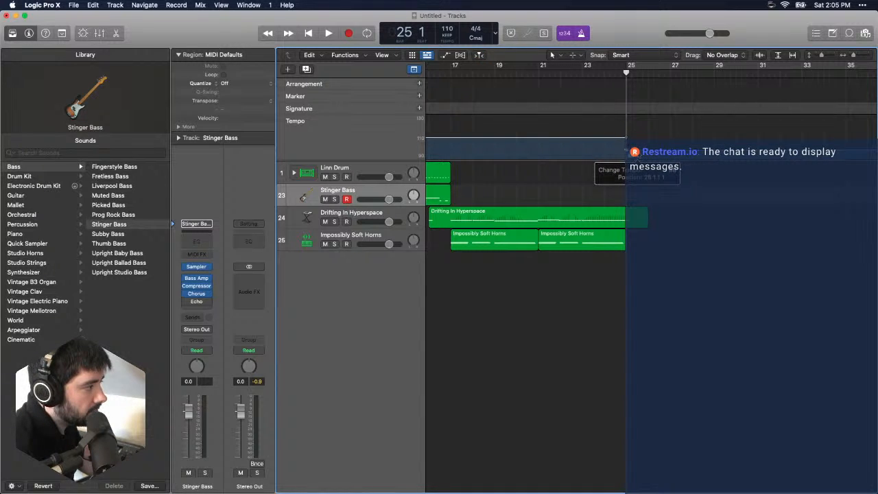
{"action": "left_click_drag", "start_coordinate": [627, 151], "coordinate": [627, 148]}
{"action": "left_click_drag", "start_coordinate": [853, 57], "coordinate": [858, 59]}
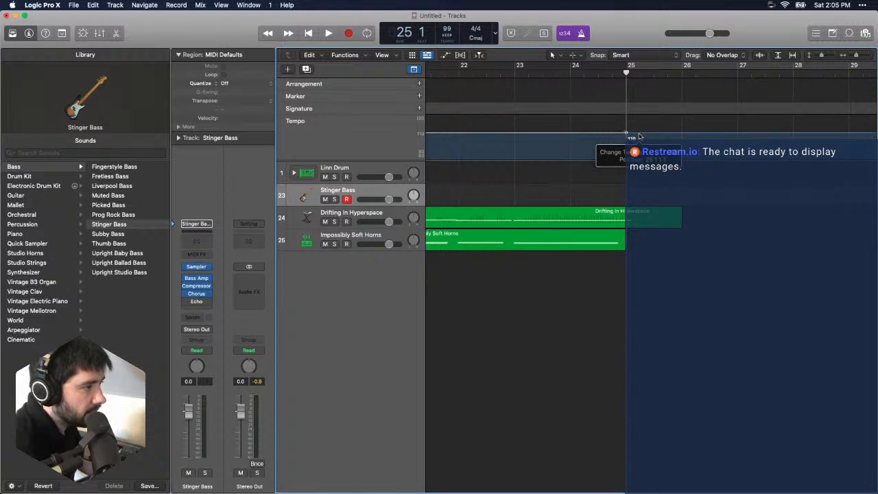
{"action": "left_click_drag", "start_coordinate": [640, 137], "coordinate": [640, 136]}
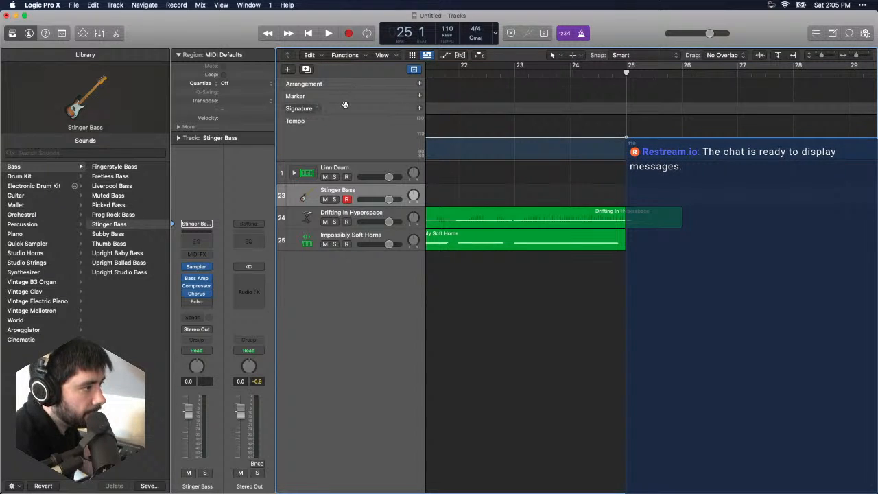
- Create a 7/4 time signature at bar 25 in the Signature track and select the Linn Drum track
{"action": "left_click", "coordinate": [345, 104]}
{"action": "left_click", "coordinate": [629, 111]}
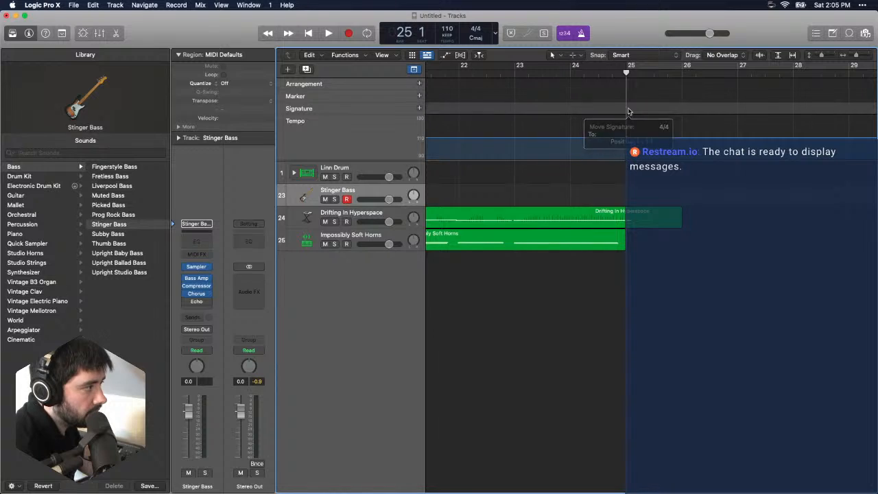
{"action": "left_click", "coordinate": [628, 111]}
{"action": "right_click", "coordinate": [627, 110]}
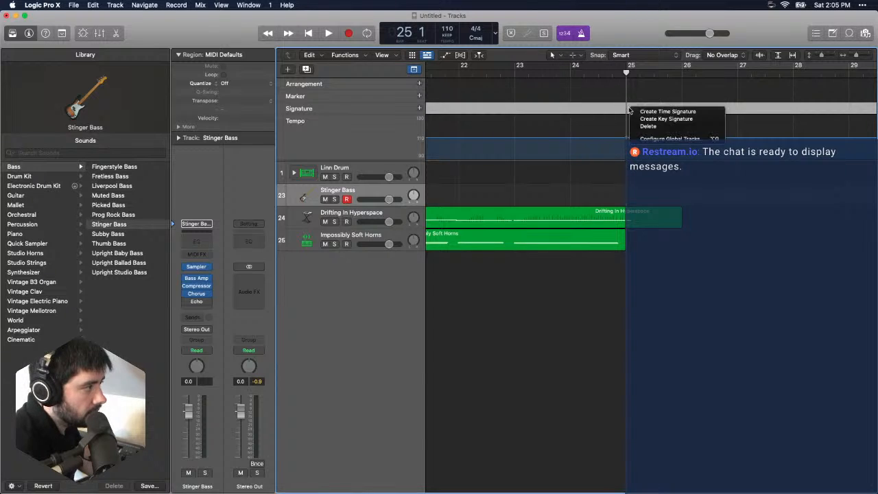
{"action": "left_click", "coordinate": [652, 114]}
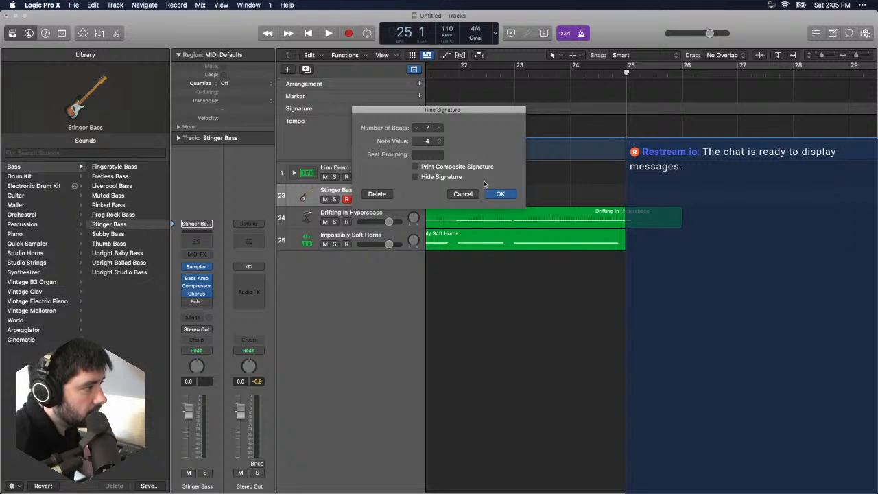
{"action": "left_click", "coordinate": [500, 195]}
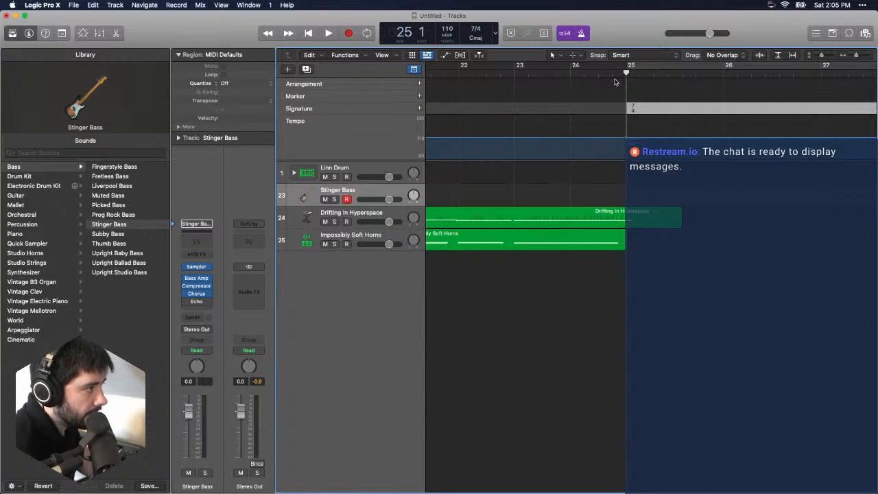
{"action": "left_click", "coordinate": [348, 169]}
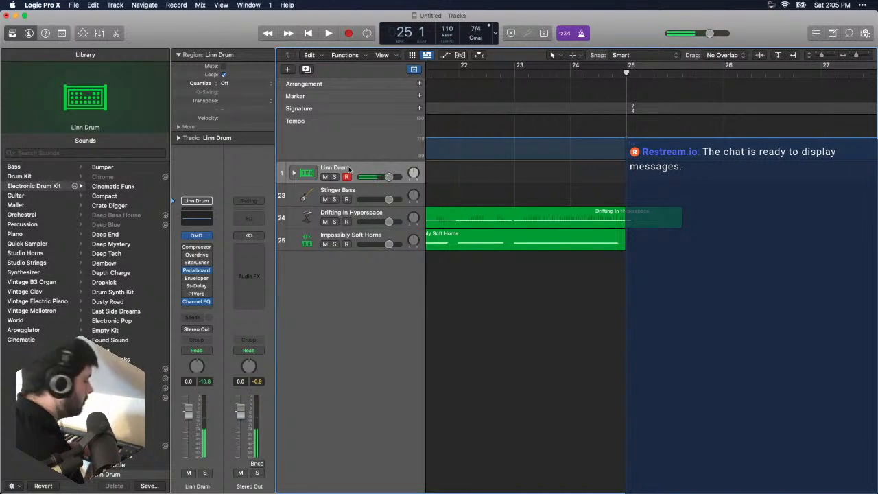
- Record a Linn Drum take from bar 25 until just past bar 29, and undo it
{"action": "key", "text": "r"}
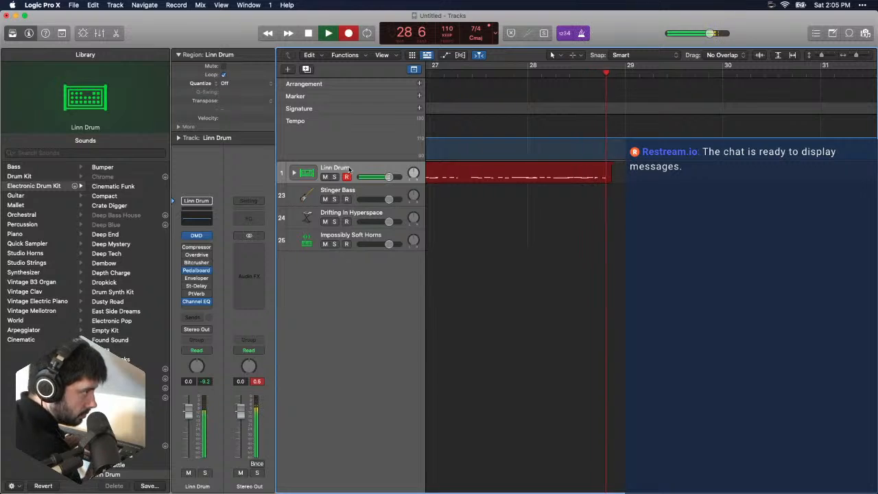
{"action": "key", "text": "space"}
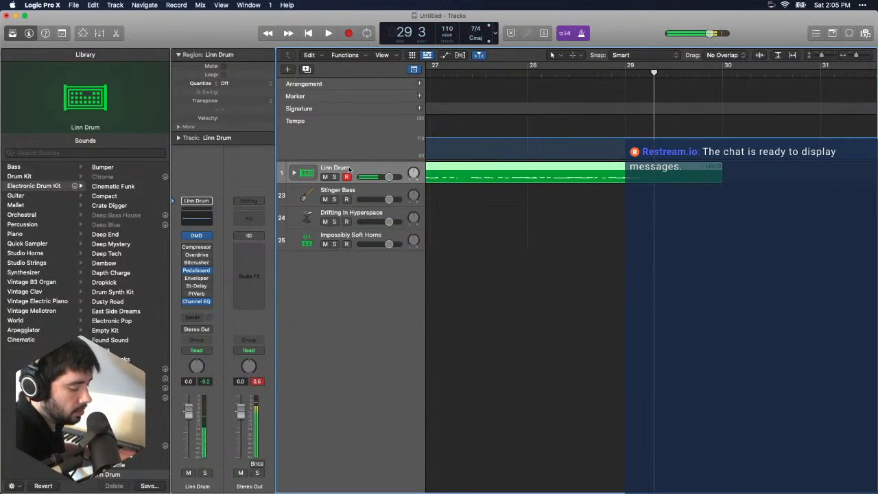
{"action": "scroll", "coordinate": [429, 244], "scroll_direction": "left", "scroll_amount": 3}
{"action": "scroll", "coordinate": [430, 244], "scroll_direction": "left", "scroll_amount": 3}
{"action": "key", "text": "super+z"}
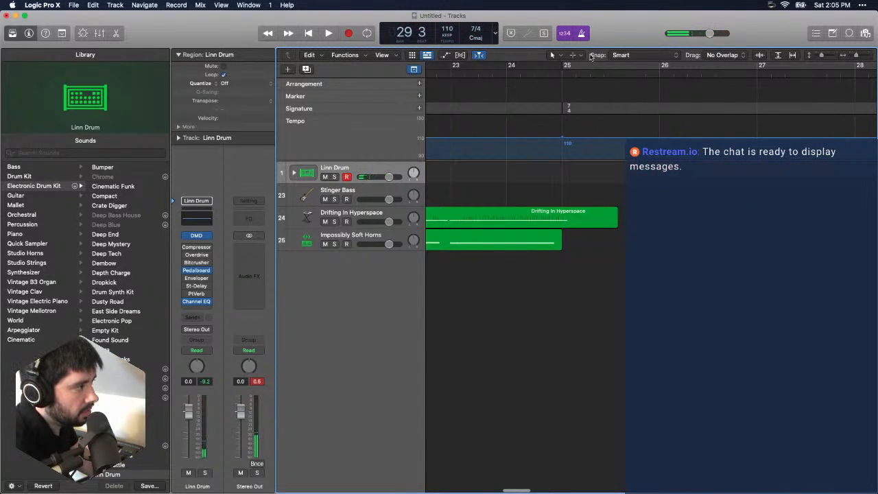
- Return the playhead to bar 25, try another Linn Drum take with a lead-in, undo it and stop the restarted recording
{"action": "left_click_drag", "start_coordinate": [564, 75], "coordinate": [563, 74]}
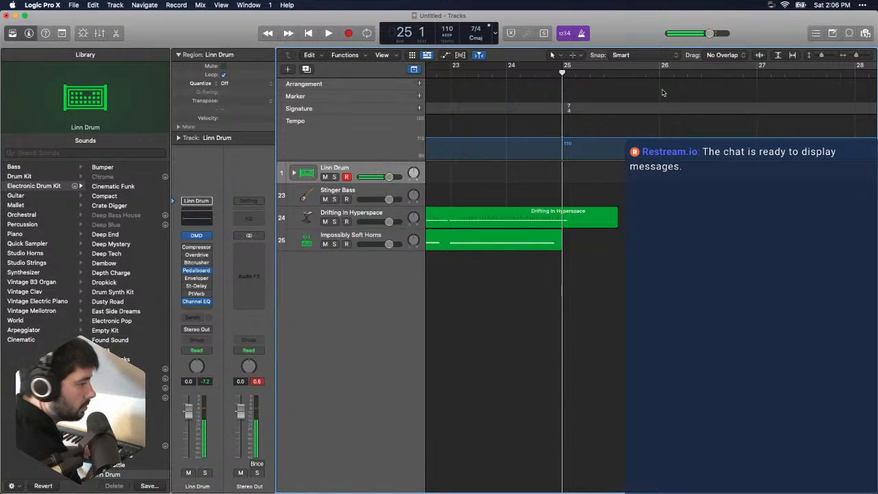
{"action": "key", "text": "r"}
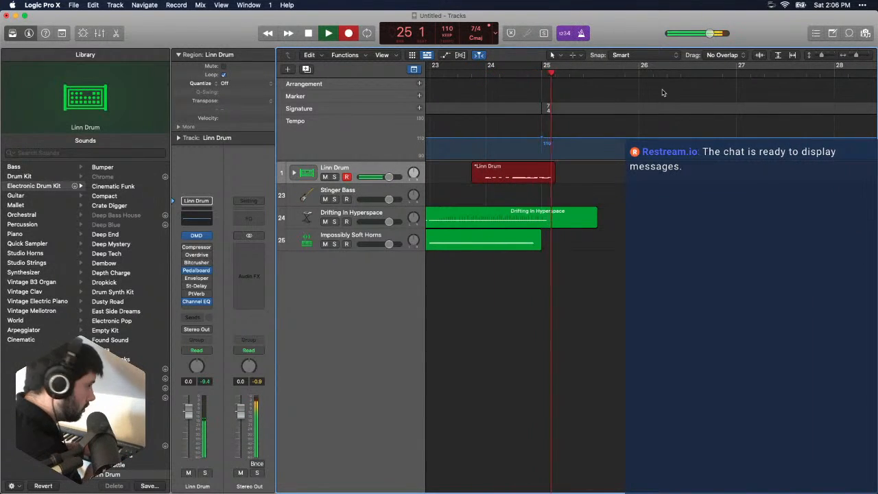
{"action": "key", "text": "space"}
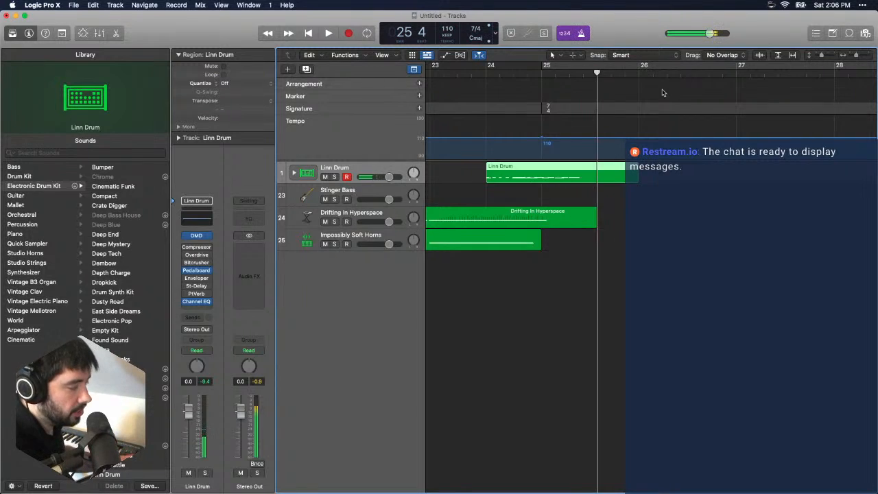
{"action": "key", "text": "super+z"}
{"action": "key", "text": "r"}
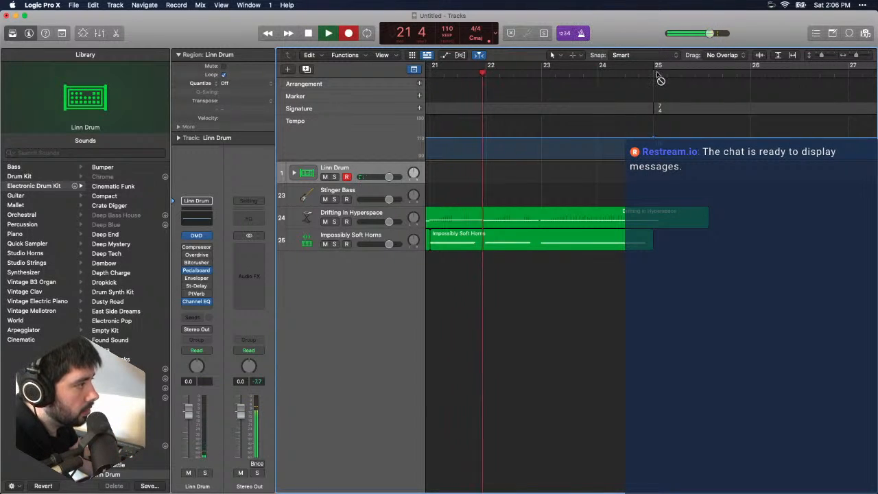
{"action": "key", "text": "space"}
{"action": "scroll", "coordinate": [660, 80], "scroll_direction": "left", "scroll_amount": 5}
{"action": "scroll", "coordinate": [784, 85], "scroll_direction": "right", "scroll_amount": 5}
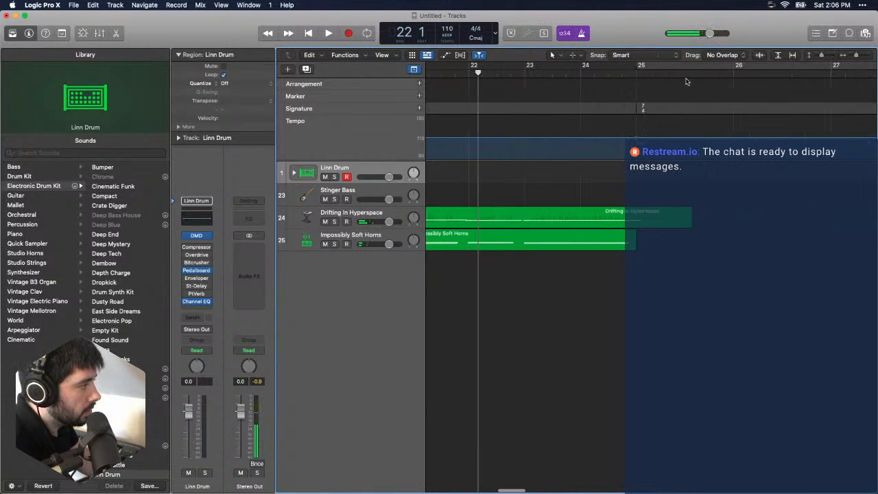
- Place the playhead at bar 25 and record a Linn Drum part with a lead-in fill, stopping just past bar 29
{"action": "left_click_drag", "start_coordinate": [650, 73], "coordinate": [637, 74]}
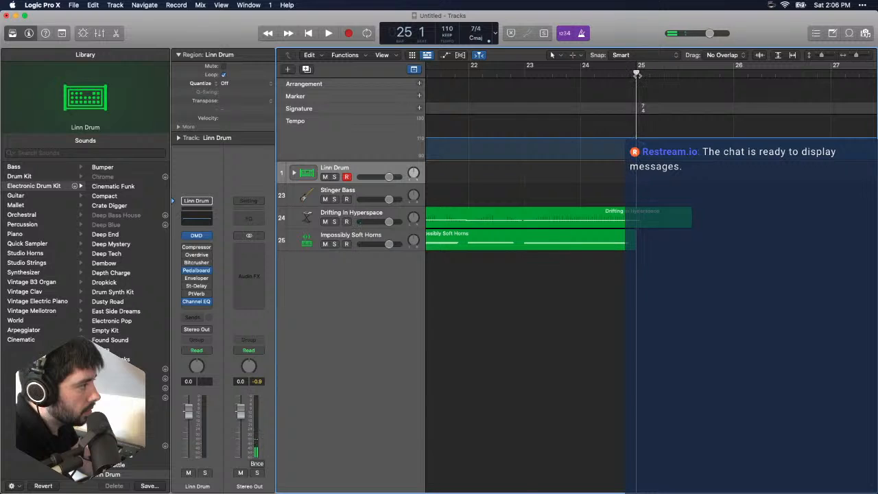
{"action": "key", "text": "r"}
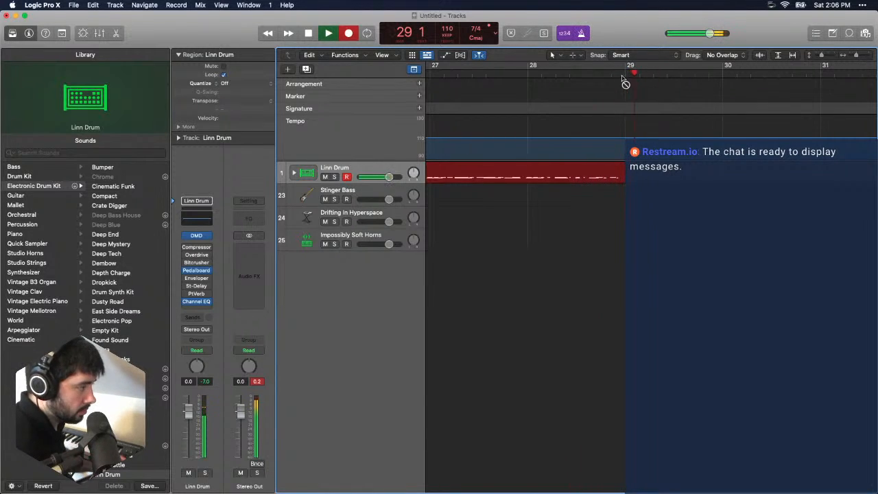
{"action": "key", "text": "space"}
- Open the recorded Linn Drum region in the Piano Roll and select all its notes
{"action": "double_click", "coordinate": [583, 178]}
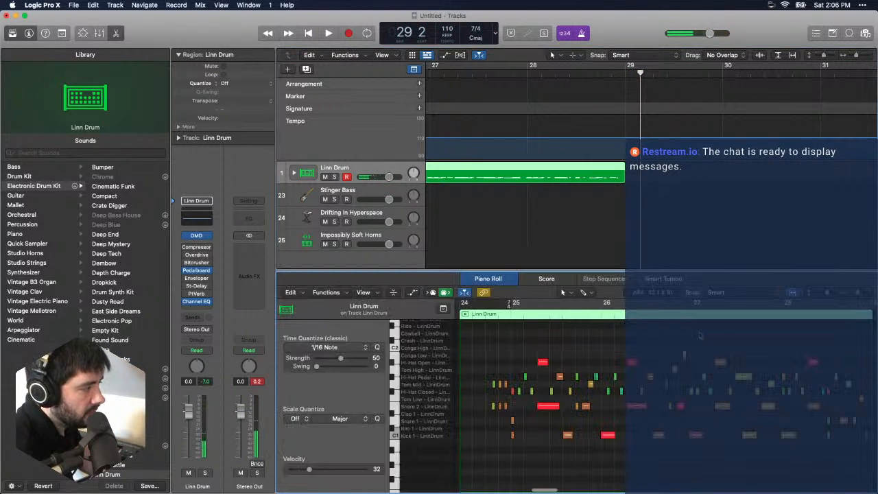
{"action": "left_click_drag", "start_coordinate": [862, 294], "coordinate": [857, 294]}
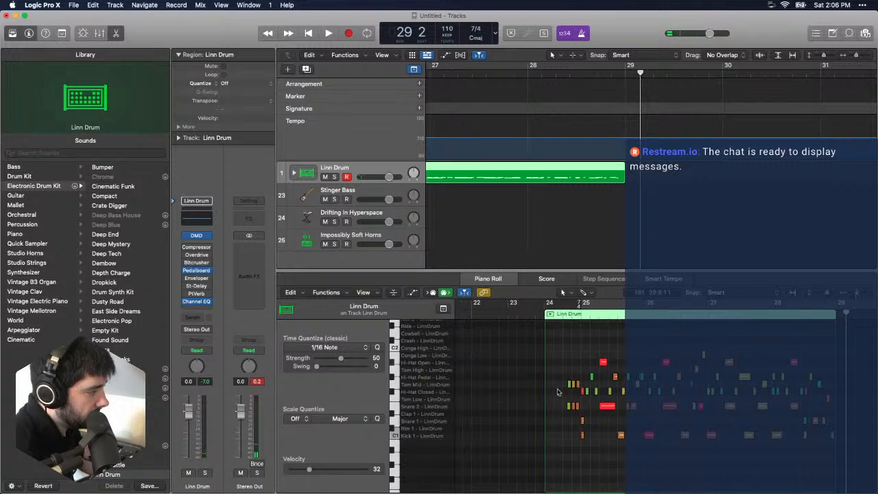
{"action": "left_click_drag", "start_coordinate": [556, 339], "coordinate": [834, 454]}
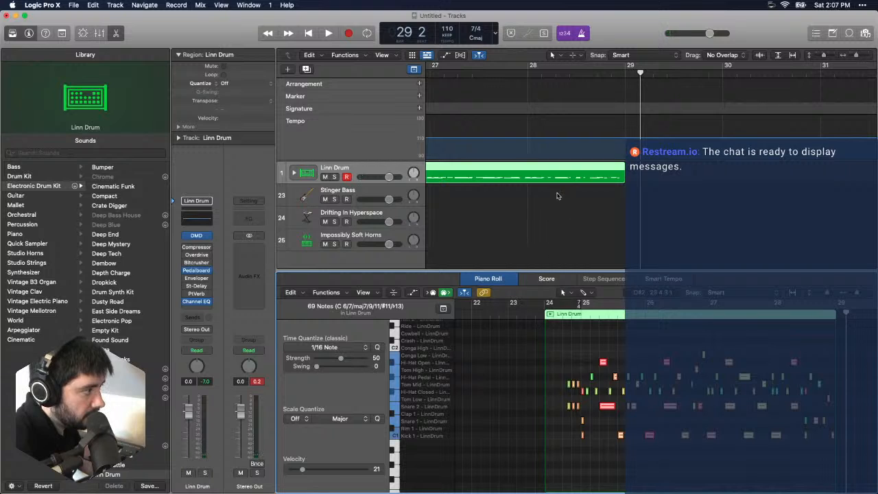
- Play the Linn Drum region from bar 24 beat 3 to bar 26, examine its notes in the Piano Roll and deselect them
{"action": "scroll", "coordinate": [559, 195], "scroll_direction": "left", "scroll_amount": 10}
{"action": "left_click", "coordinate": [638, 72]}
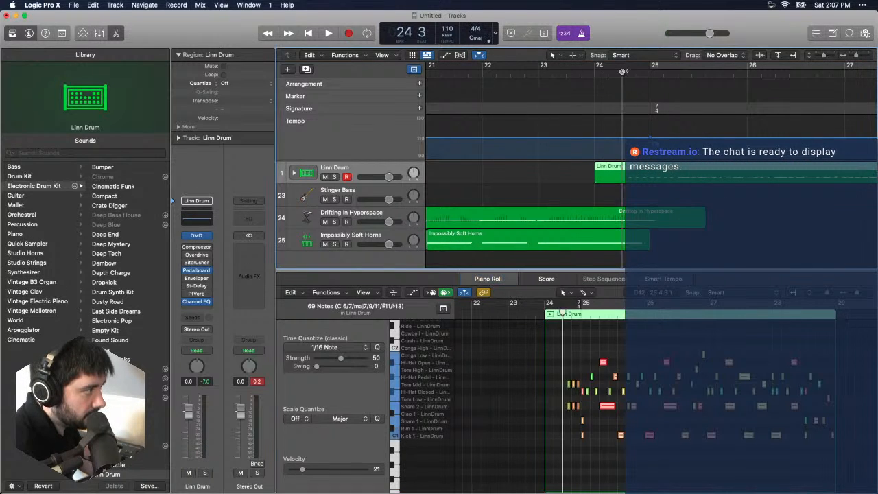
{"action": "key", "text": "space"}
{"action": "left_click_drag", "start_coordinate": [864, 294], "coordinate": [867, 295]}
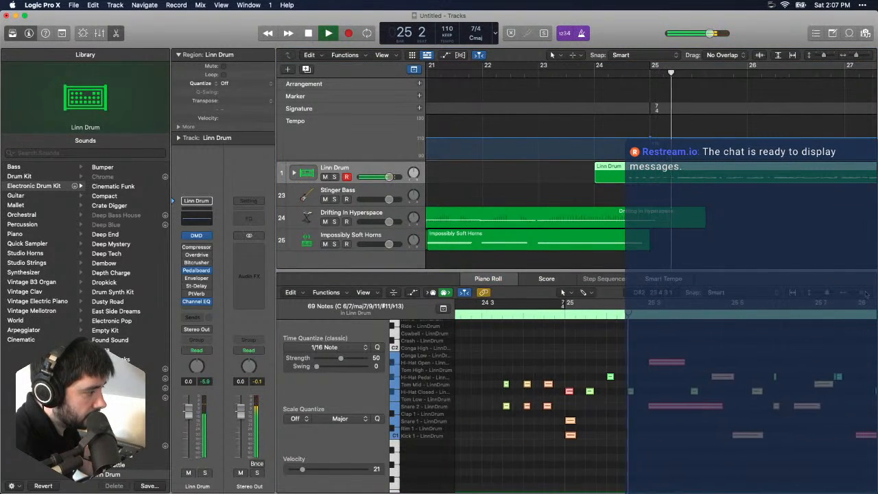
{"action": "scroll", "coordinate": [654, 363], "scroll_direction": "right", "scroll_amount": 3}
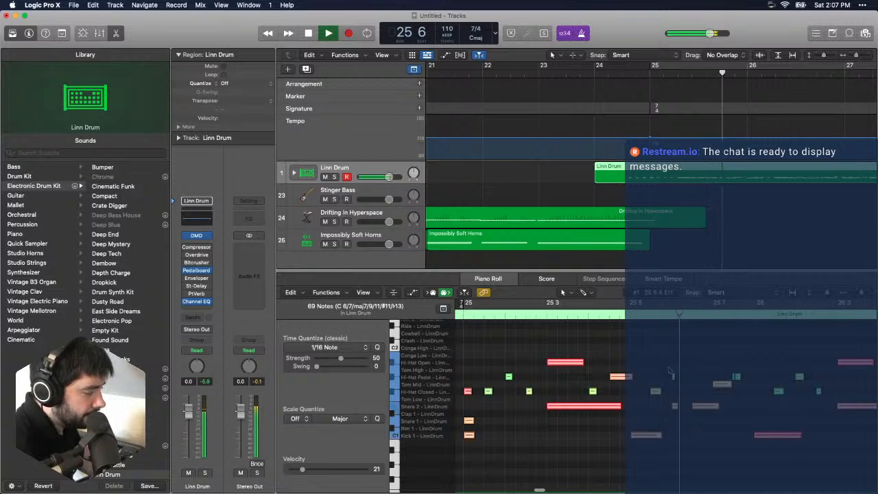
{"action": "scroll", "coordinate": [652, 370], "scroll_direction": "right", "scroll_amount": 3}
{"action": "key", "text": "space"}
{"action": "left_click", "coordinate": [595, 373]}
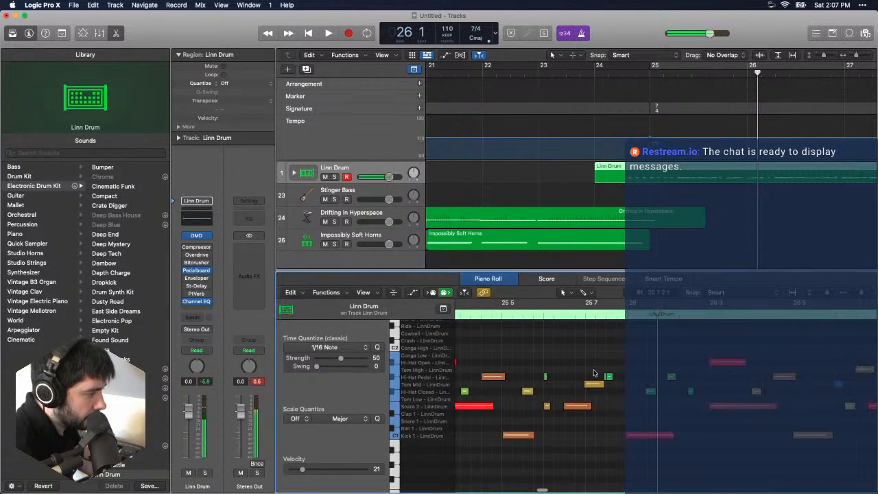
- Delete the stray pedal hi-hat note just after bar 25 beat 7 and set the remaining neighbouring note's velocity to 94
{"action": "left_click_drag", "start_coordinate": [612, 378], "coordinate": [602, 374]}
{"action": "left_click", "coordinate": [602, 374]}
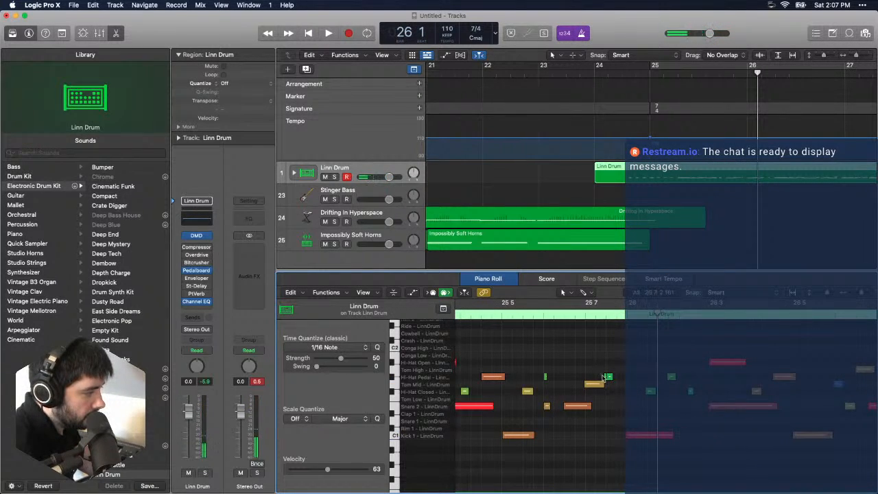
{"action": "left_click", "coordinate": [606, 376]}
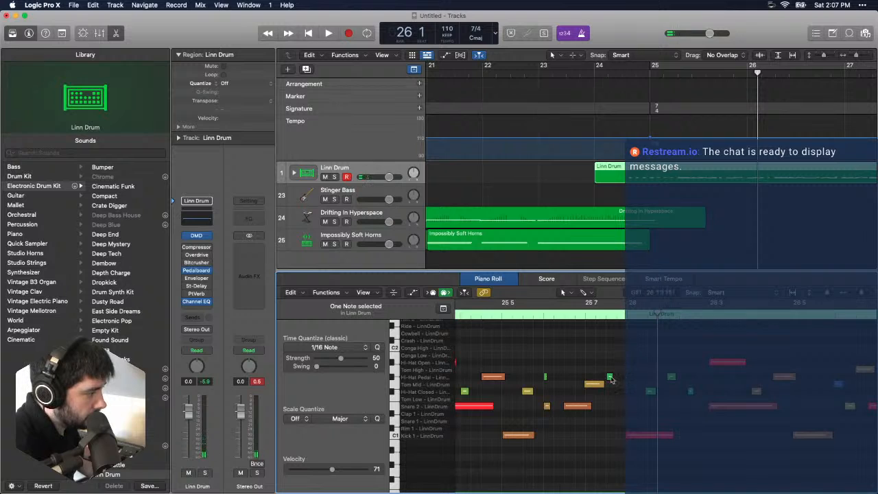
{"action": "left_click", "coordinate": [611, 378]}
{"action": "left_click_drag", "start_coordinate": [338, 476], "coordinate": [358, 470]}
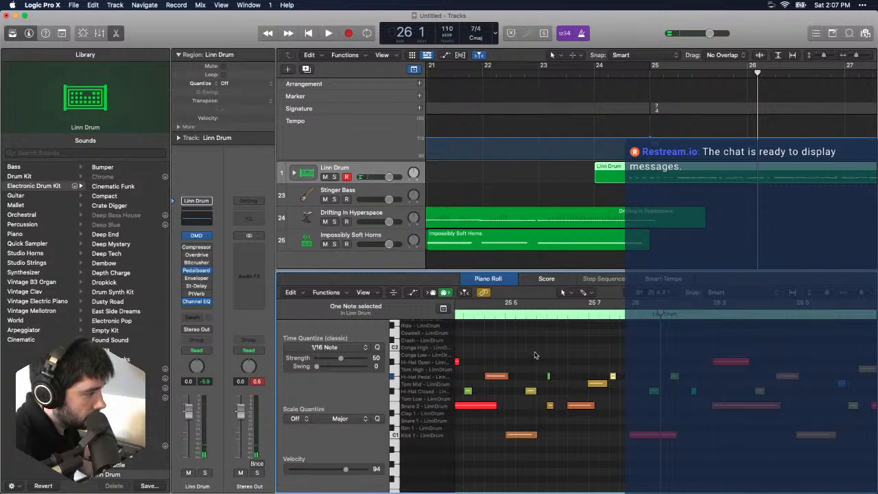
- Play the Linn Drum region from bar 25 to bar 26 beat 7 and quantize the kick at bar 26 with strength 100
{"action": "left_click", "coordinate": [511, 316]}
{"action": "key", "text": "space"}
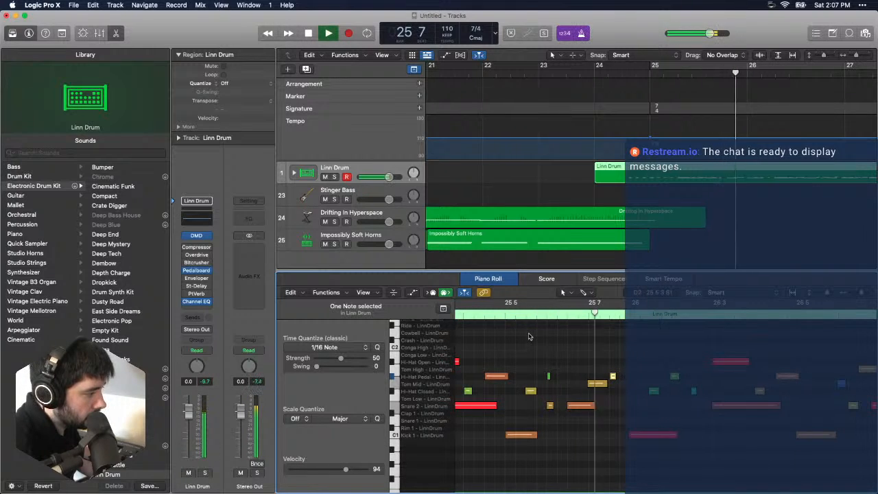
{"action": "key", "text": "space"}
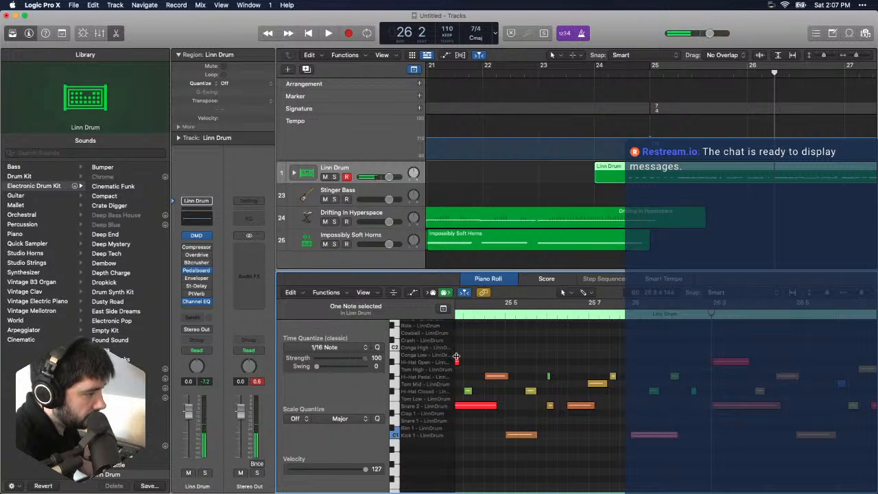
{"action": "key", "text": "space"}
{"action": "key", "text": "space"}
{"action": "double_click", "coordinate": [557, 317]}
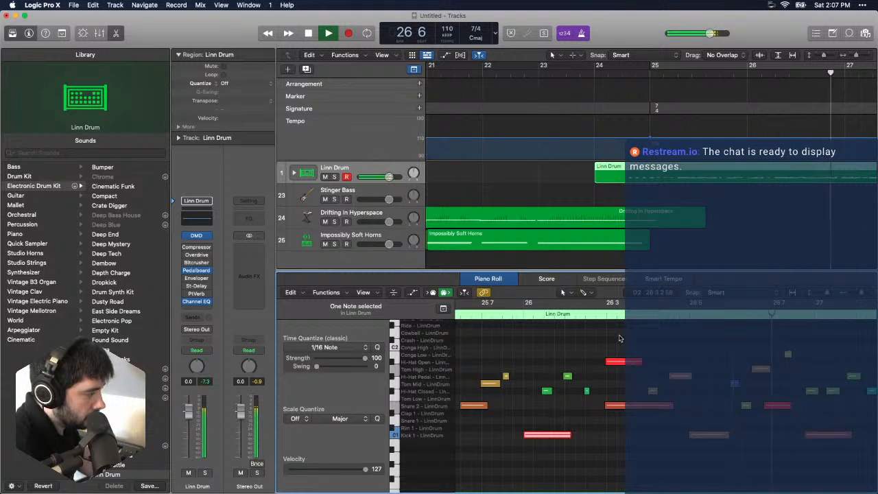
{"action": "key", "text": "space"}
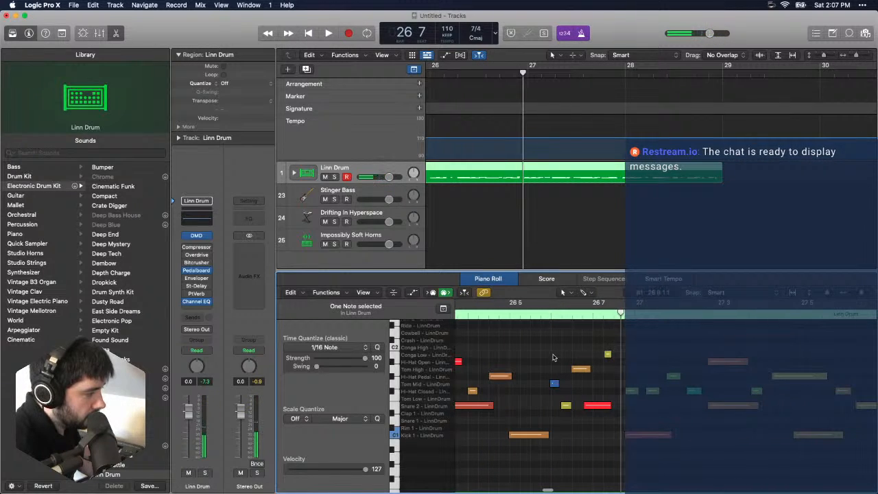
- Quantize the five fill notes around bar 26 beats 6 and 7 to 1/8 Triplet with strength 60
{"action": "left_click_drag", "start_coordinate": [549, 346], "coordinate": [609, 429]}
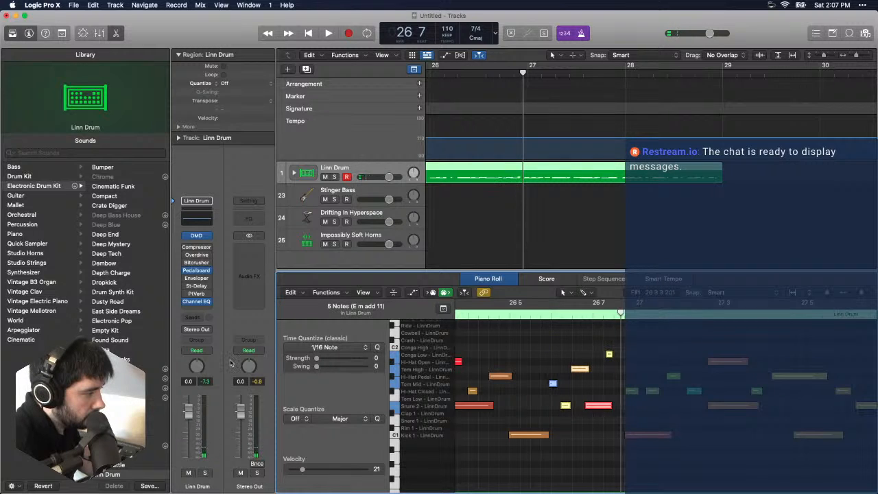
{"action": "left_click", "coordinate": [359, 350]}
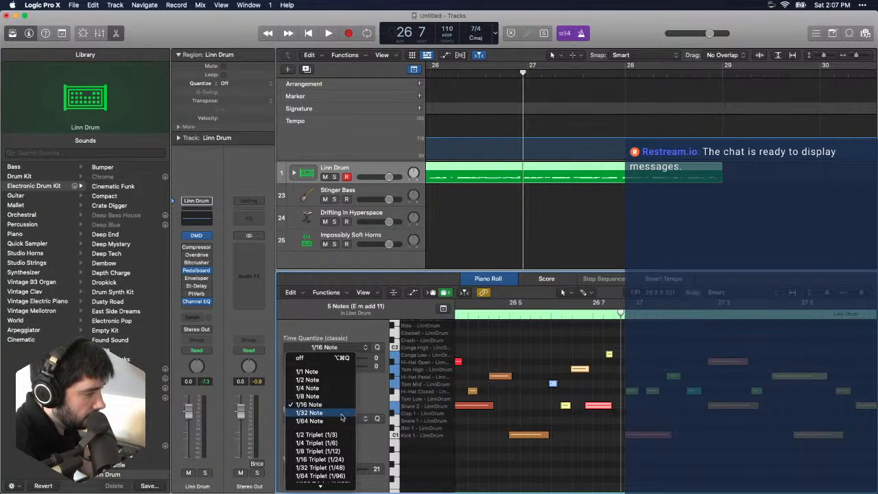
{"action": "scroll", "coordinate": [339, 445], "scroll_direction": "down", "scroll_amount": 1}
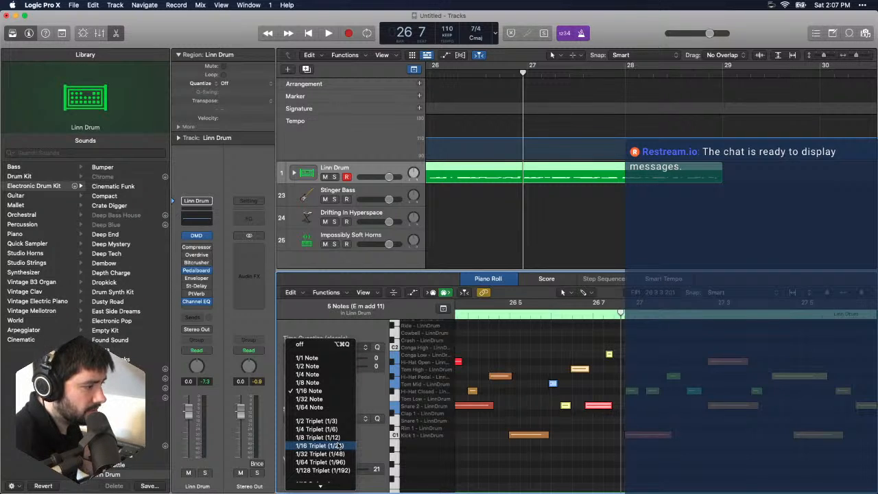
{"action": "left_click", "coordinate": [332, 438]}
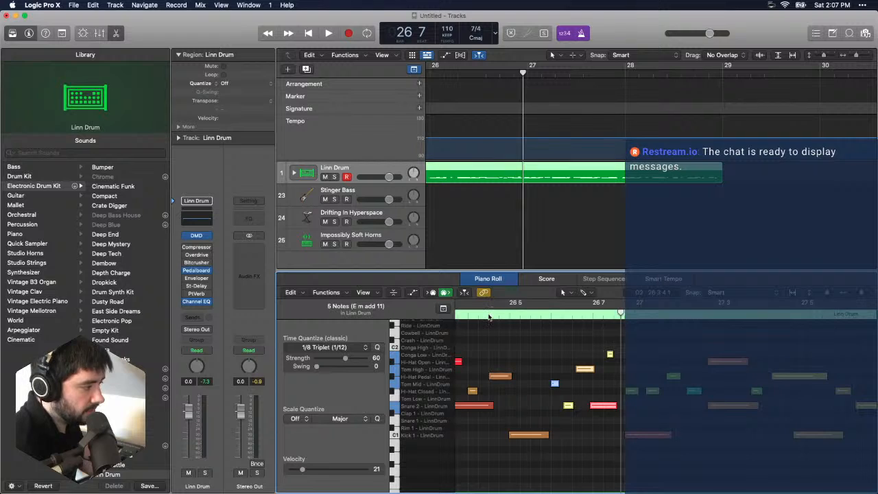
- Audition the bar 26 fill while trying quantize strengths of 76, 100 and 39
{"action": "key", "text": "space"}
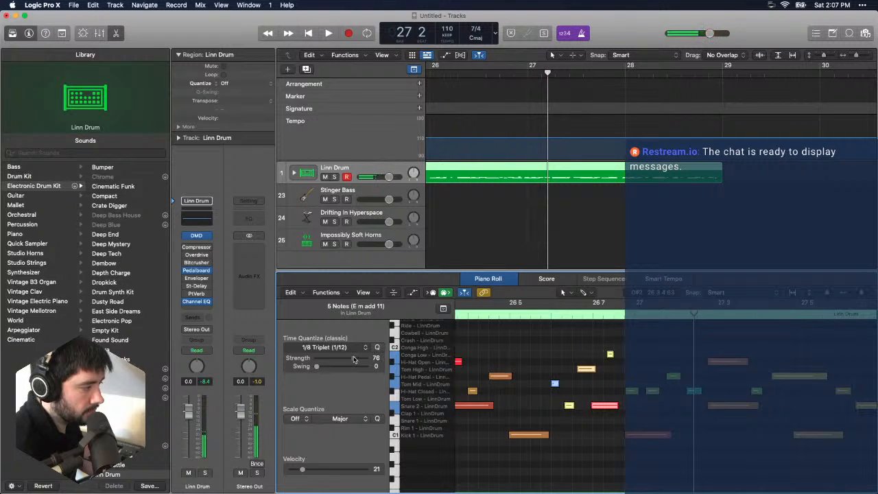
{"action": "double_click", "coordinate": [519, 314]}
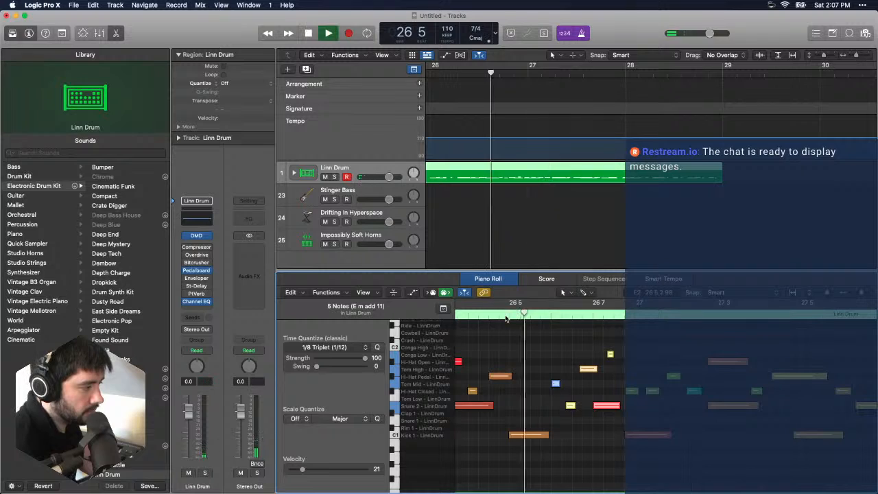
{"action": "key", "text": "space"}
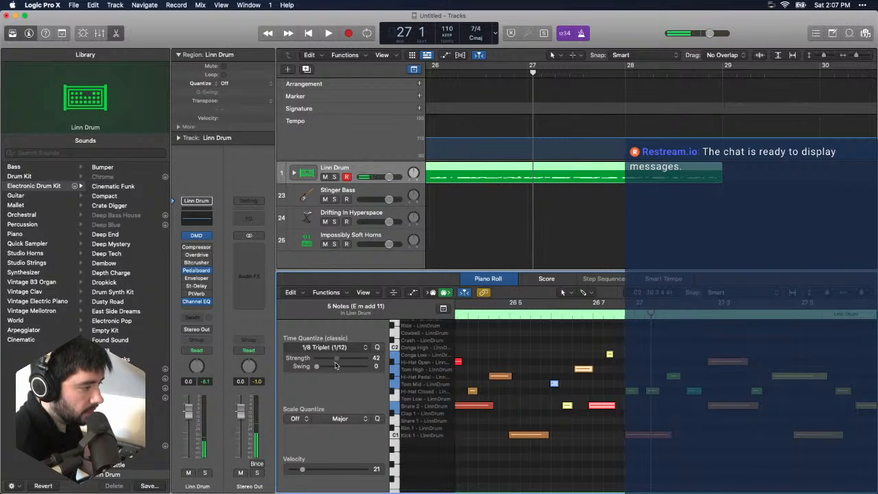
{"action": "double_click", "coordinate": [502, 314]}
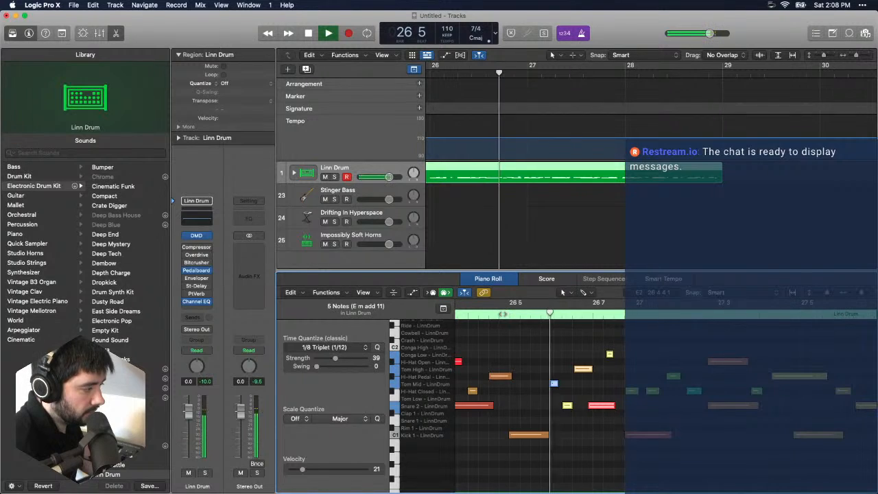
{"action": "key", "text": "space"}
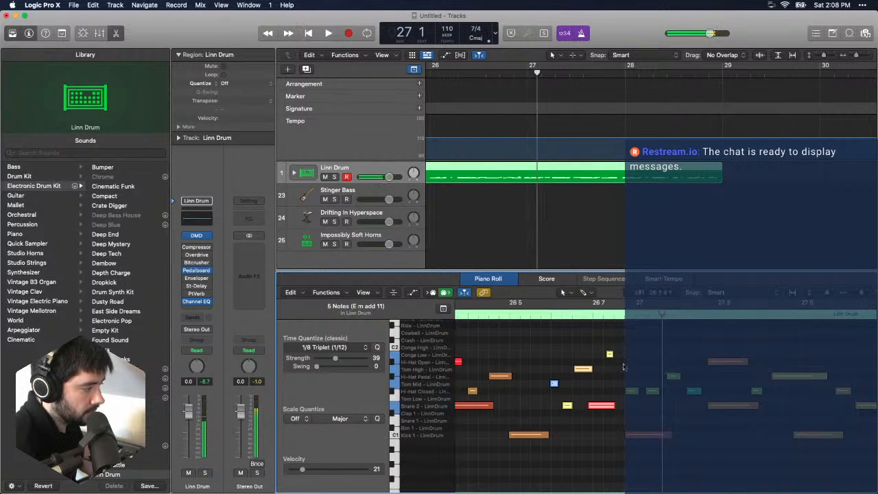
- Move the kick and hi-hat notes at the start of bar 27 slightly later and play the passage from bar 26 beat 5
{"action": "left_click_drag", "start_coordinate": [624, 363], "coordinate": [654, 444]}
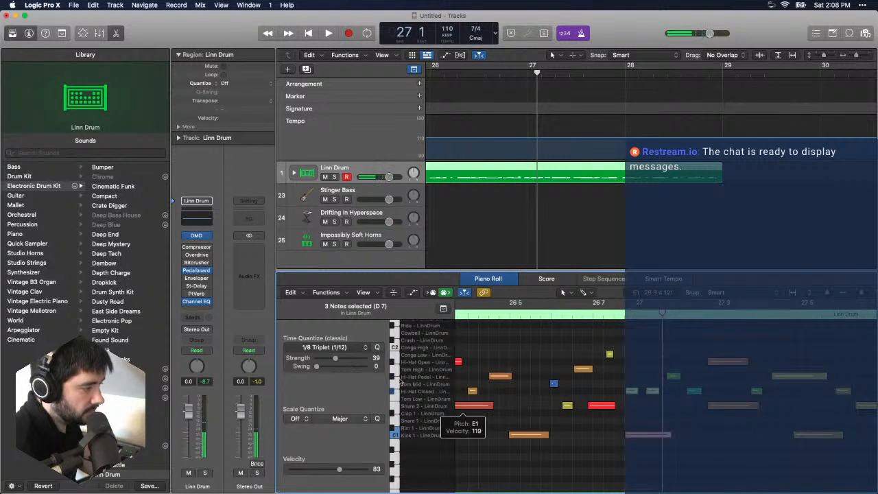
{"action": "left_click", "coordinate": [693, 423]}
{"action": "left_click_drag", "start_coordinate": [632, 439], "coordinate": [685, 379]}
{"action": "double_click", "coordinate": [516, 314]}
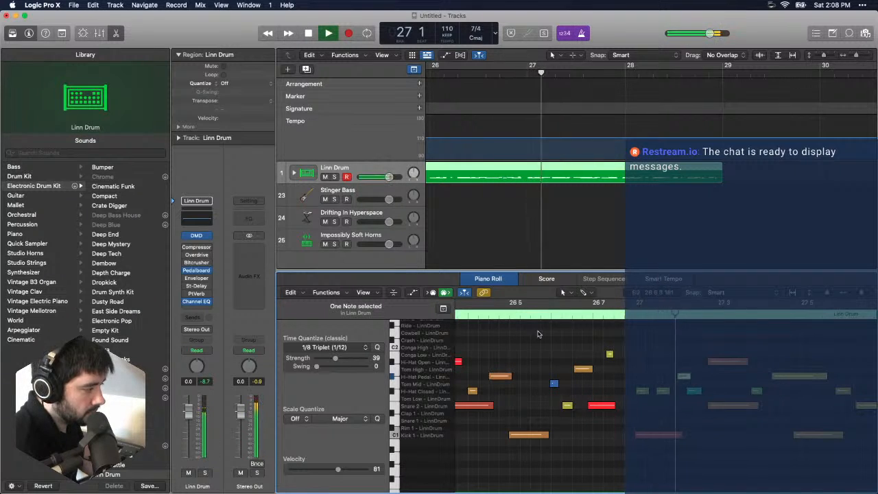
{"action": "key", "text": "space"}
- Set the bar 26 fill's 1/8 Triplet quantize strength to 100, nudge its Conga Low note slightly later and audition it
{"action": "left_click_drag", "start_coordinate": [540, 335], "coordinate": [613, 430]}
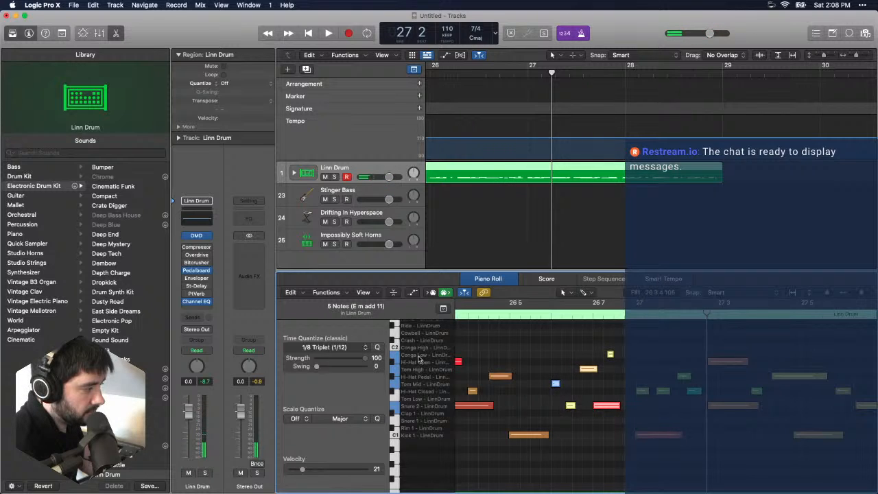
{"action": "key", "text": "space"}
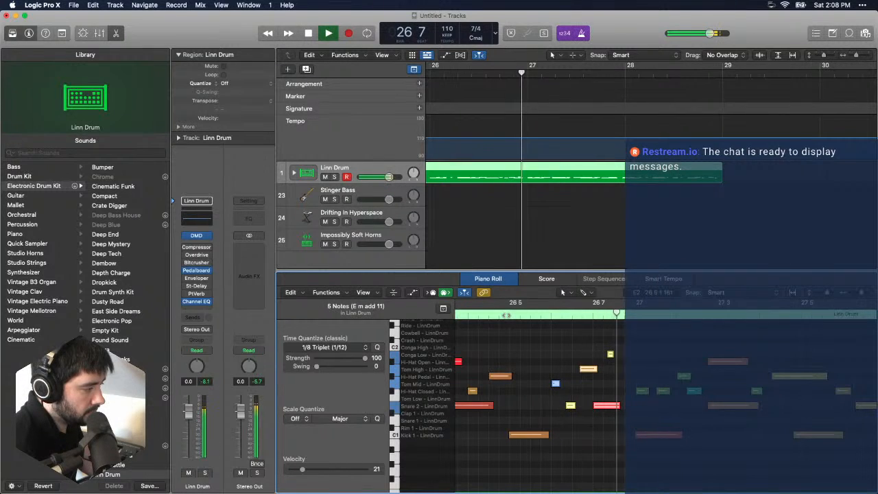
{"action": "key", "text": "space"}
{"action": "left_click_drag", "start_coordinate": [603, 345], "coordinate": [619, 357]}
{"action": "double_click", "coordinate": [508, 314]}
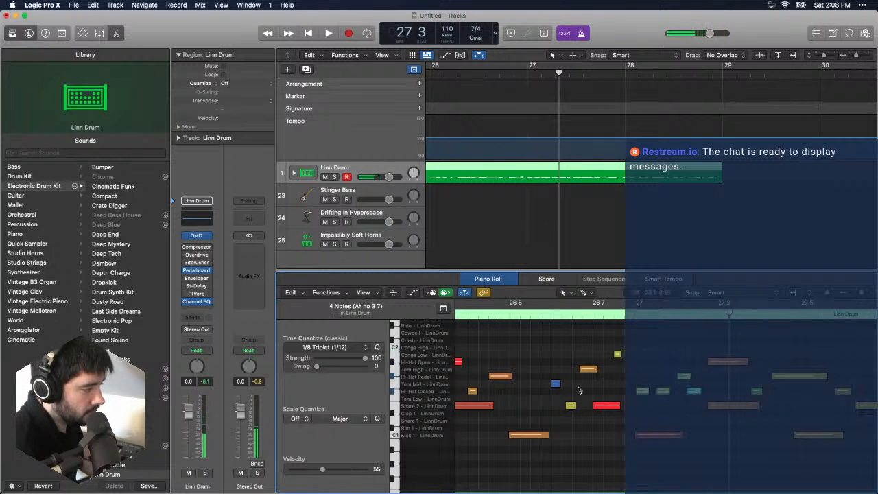
- Set time quantize to 1/16 Note, shift the open hi-hat, snare and closed hi-hat around bar 27 beat 3 slightly later, and audition them
{"action": "left_click", "coordinate": [353, 348]}
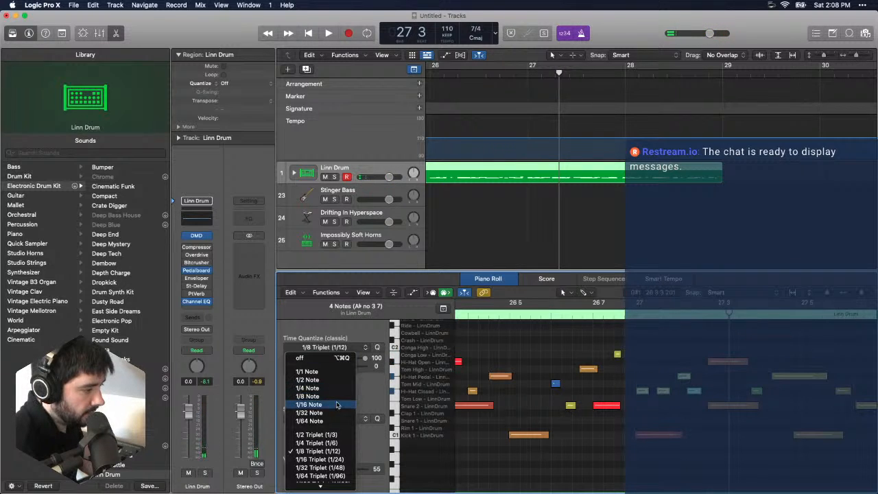
{"action": "left_click", "coordinate": [336, 405]}
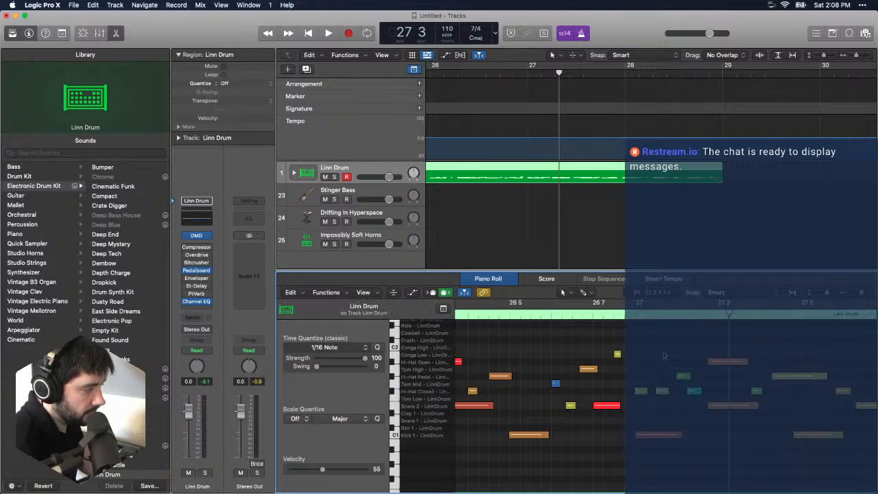
{"action": "left_click_drag", "start_coordinate": [704, 392], "coordinate": [747, 408]}
{"action": "left_click", "coordinate": [731, 422]}
{"action": "left_click", "coordinate": [741, 421]}
{"action": "double_click", "coordinate": [631, 316]}
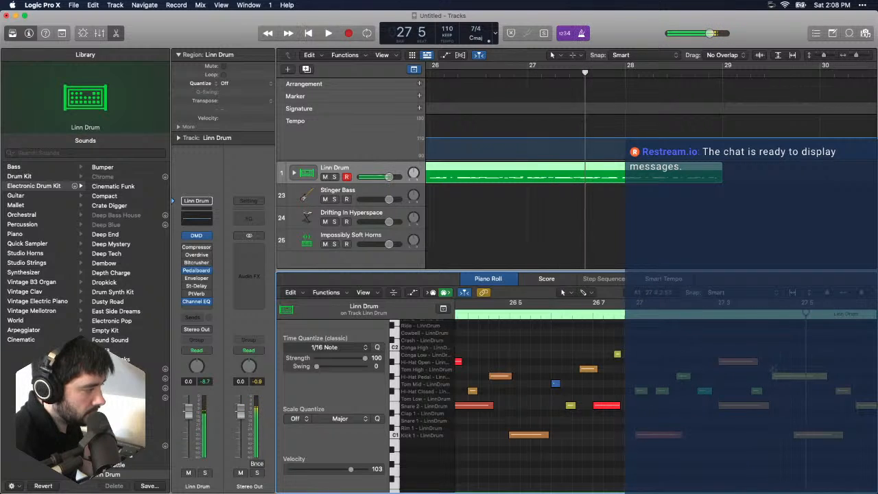
- Shift the closed and pedal hi-hat notes around bar 27 beat 4 slightly later and play the passage into bar 28
{"action": "left_click_drag", "start_coordinate": [637, 394], "coordinate": [617, 375]}
{"action": "double_click", "coordinate": [514, 317]}
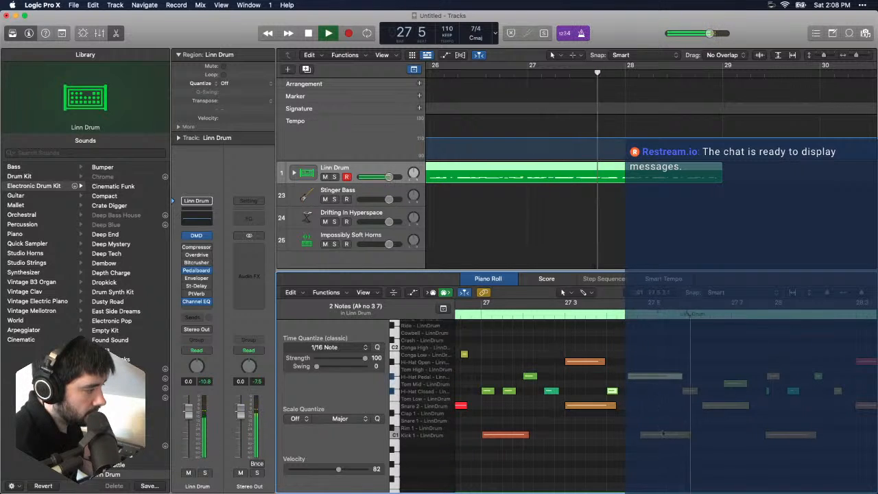
{"action": "key", "text": "space"}
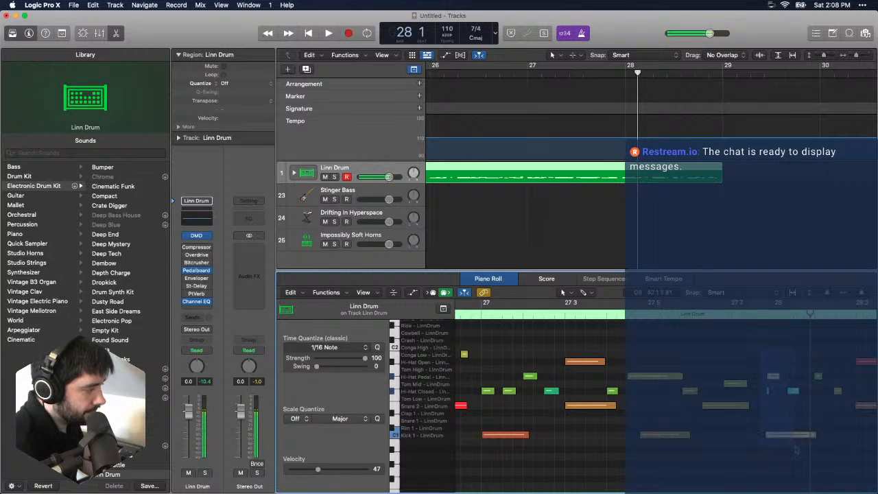
- Move the kick and hi-hat notes at the start of bar 28 slightly later and play back from bar 27
{"action": "left_click_drag", "start_coordinate": [792, 436], "coordinate": [801, 437]}
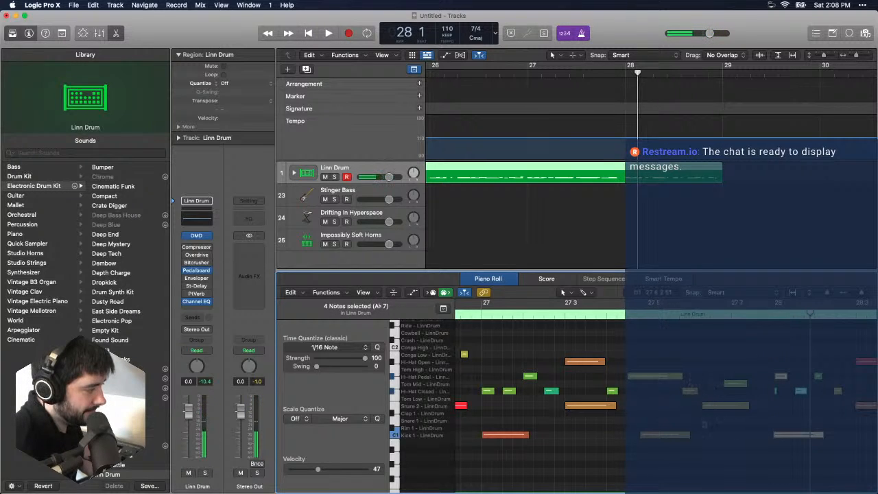
{"action": "scroll", "coordinate": [553, 339], "scroll_direction": "left", "scroll_amount": 3}
{"action": "double_click", "coordinate": [523, 316]}
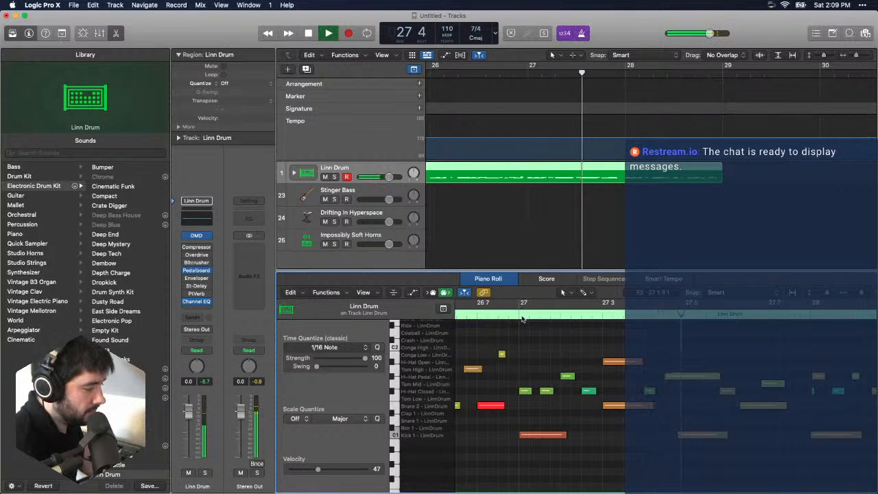
{"action": "key", "text": "space"}
- Move the kick near bar 27 beat 5 slightly later and play the passage up to bar 28
{"action": "mouse_move", "coordinate": [693, 434]}
{"action": "left_mouse_down"}
{"action": "mouse_move", "coordinate": [714, 434]}
{"action": "mouse_move", "coordinate": [702, 433]}
{"action": "left_mouse_up"}
{"action": "key", "text": "space"}
{"action": "left_click", "coordinate": [500, 308]}
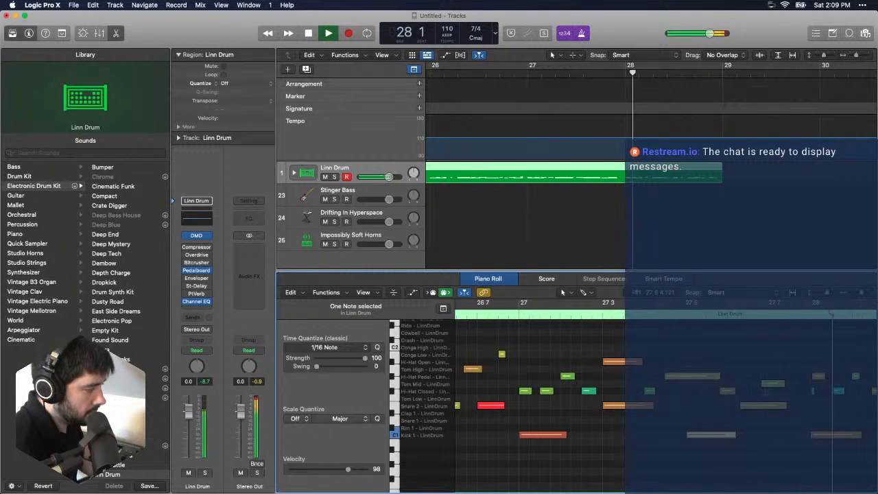
{"action": "key", "text": "space"}
- Shift the snare, mid tom and closed hi-hat around bar 27 beats 6 and 7 slightly later and start playback near beat 5
{"action": "left_click_drag", "start_coordinate": [764, 407], "coordinate": [759, 410]}
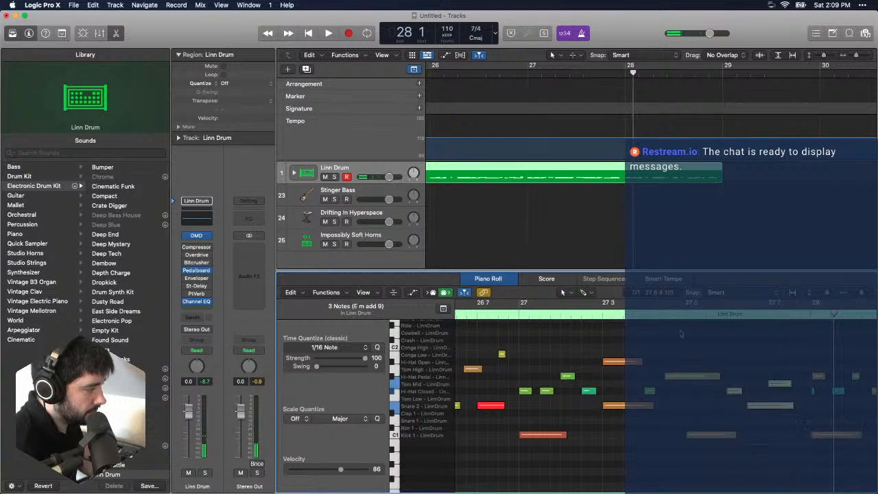
{"action": "left_click", "coordinate": [738, 338]}
{"action": "left_click", "coordinate": [677, 313]}
{"action": "key", "text": "space"}
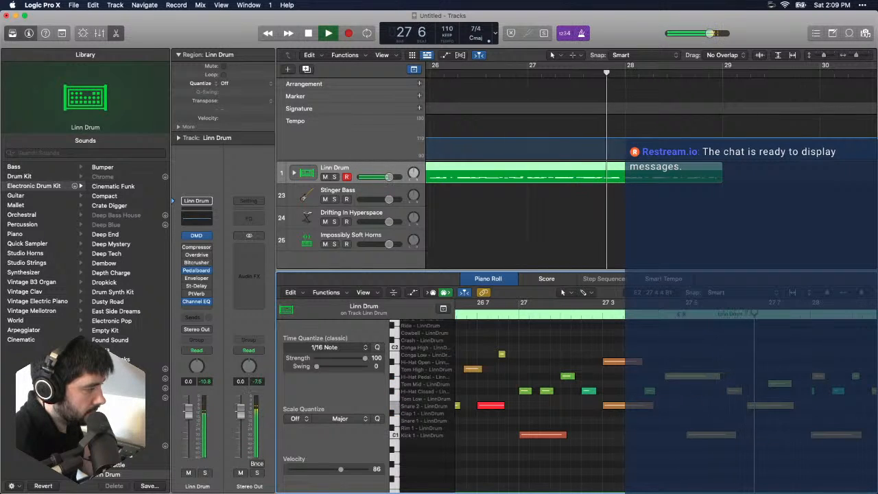
- Play the region through to the end of bar 28 and quantize that bar's notes to 1/16 Note with strength 61
{"action": "scroll", "coordinate": [694, 327], "scroll_direction": "right", "scroll_amount": 10}
{"action": "scroll", "coordinate": [721, 371], "scroll_direction": "left", "scroll_amount": 4}
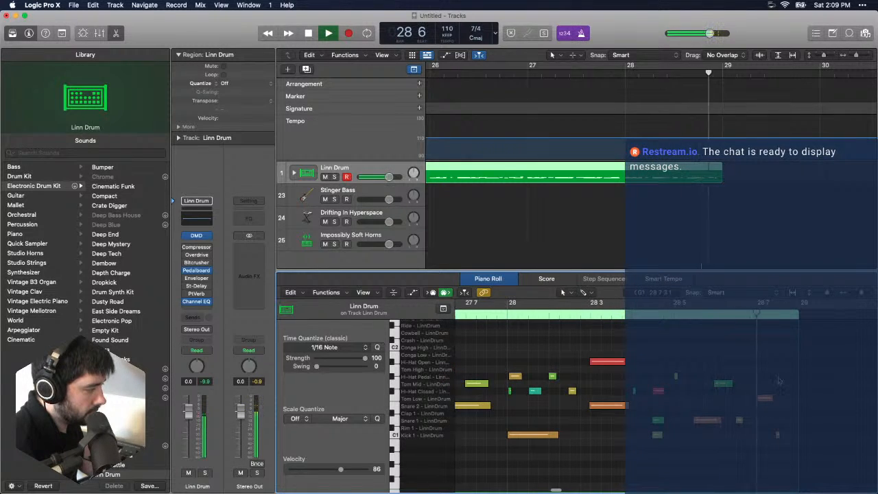
{"action": "key", "text": "space"}
{"action": "key", "text": "super+a"}
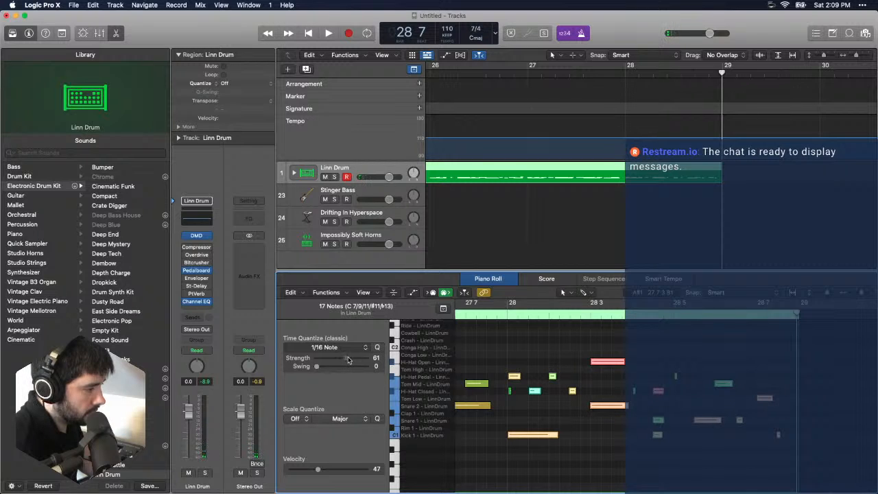
- Place the playhead at bar 24 and select the Stinger Bass track
{"action": "scroll", "coordinate": [586, 183], "scroll_direction": "left", "scroll_amount": 9}
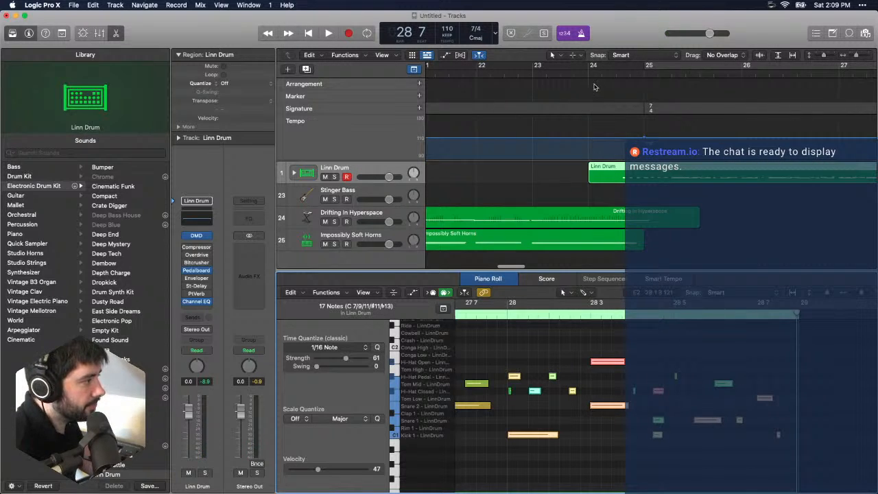
{"action": "left_click", "coordinate": [594, 67]}
{"action": "left_click", "coordinate": [348, 190]}
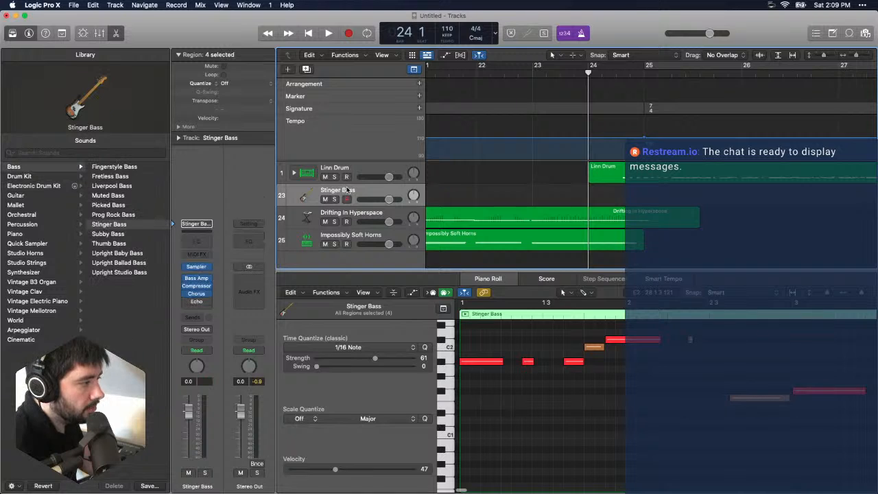
- Rehearse a Stinger Bass line over the 7/4 drum section, playing from bar 24 and again from bar 25
{"action": "key", "text": "space"}
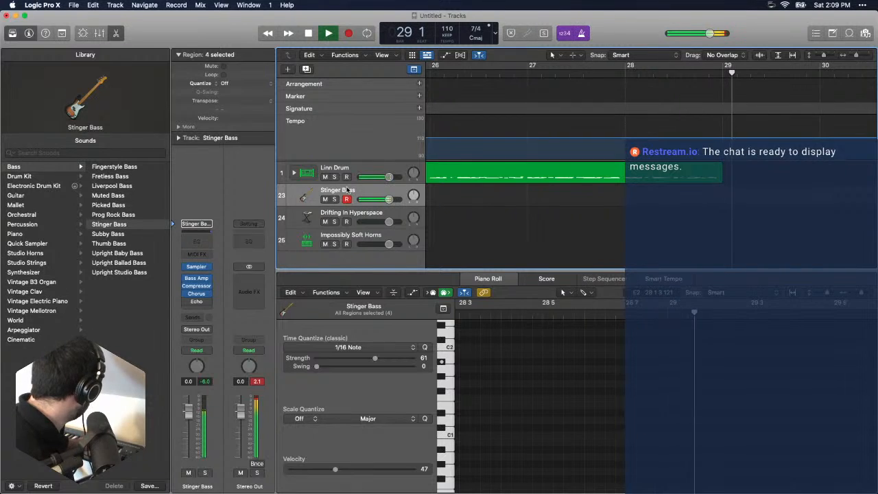
{"action": "key", "text": "space"}
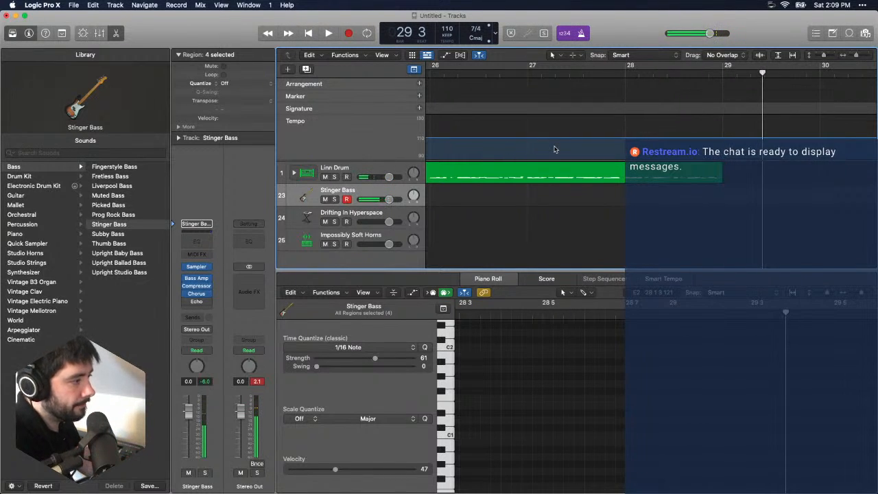
{"action": "scroll", "coordinate": [556, 150], "scroll_direction": "left", "scroll_amount": 5}
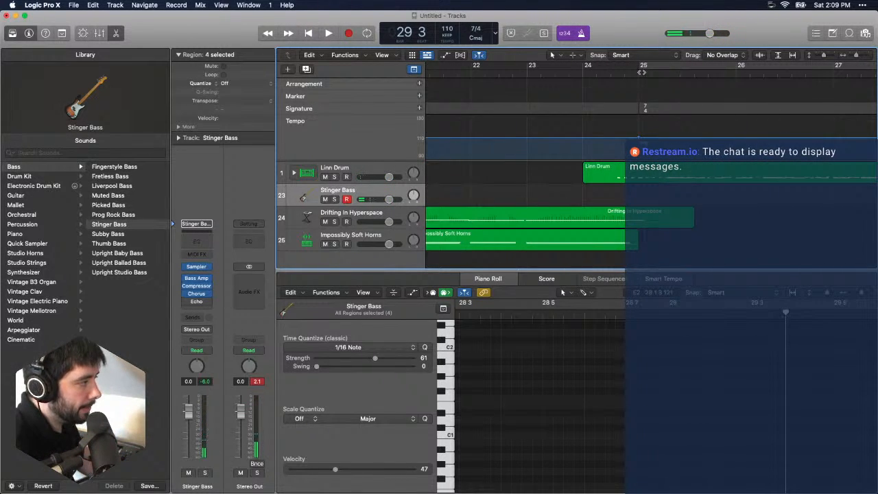
{"action": "left_click", "coordinate": [638, 72]}
{"action": "left_click", "coordinate": [655, 68]}
{"action": "left_click_drag", "start_coordinate": [635, 74], "coordinate": [643, 74]}
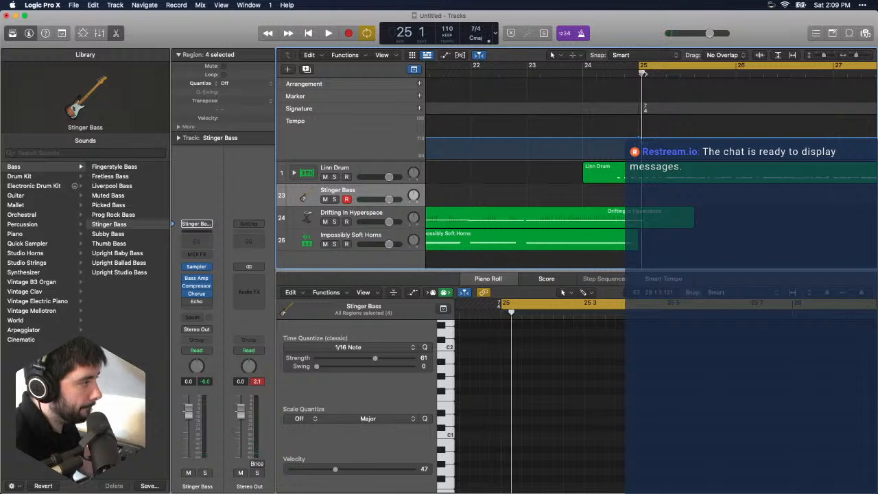
{"action": "key", "text": "space"}
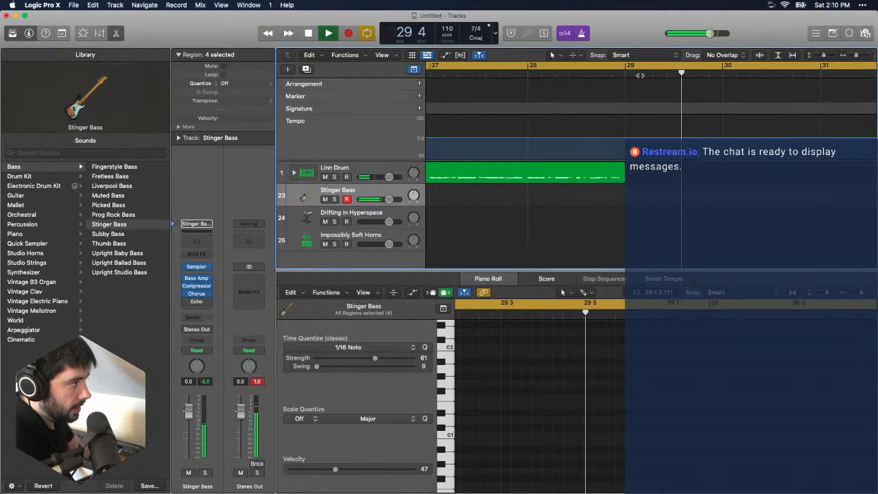
{"action": "key", "text": "space"}
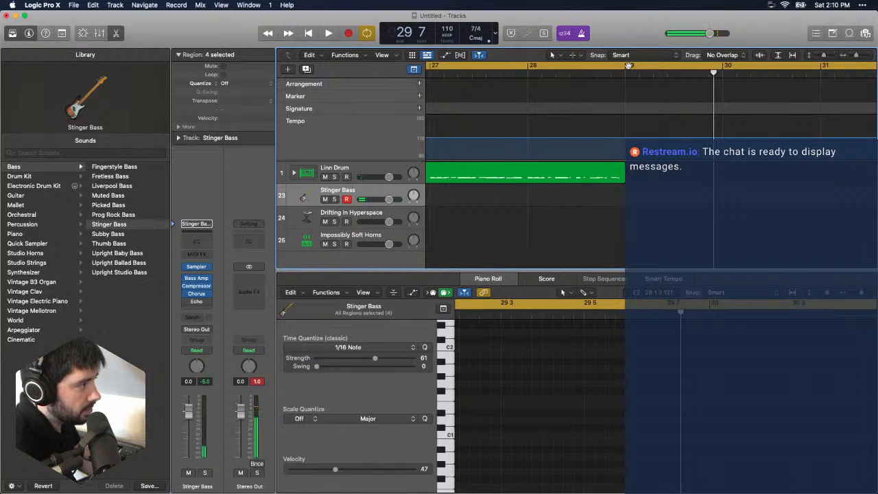
- Set the cycle range to cover only bar 25 and loop it to rehearse the bass line
{"action": "left_click", "coordinate": [628, 65]}
{"action": "scroll", "coordinate": [603, 98], "scroll_direction": "left", "scroll_amount": 5}
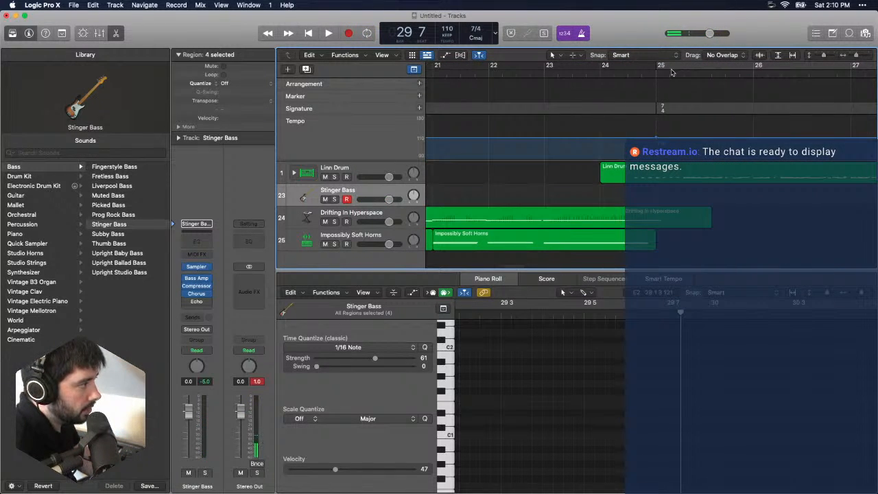
{"action": "left_click", "coordinate": [673, 69]}
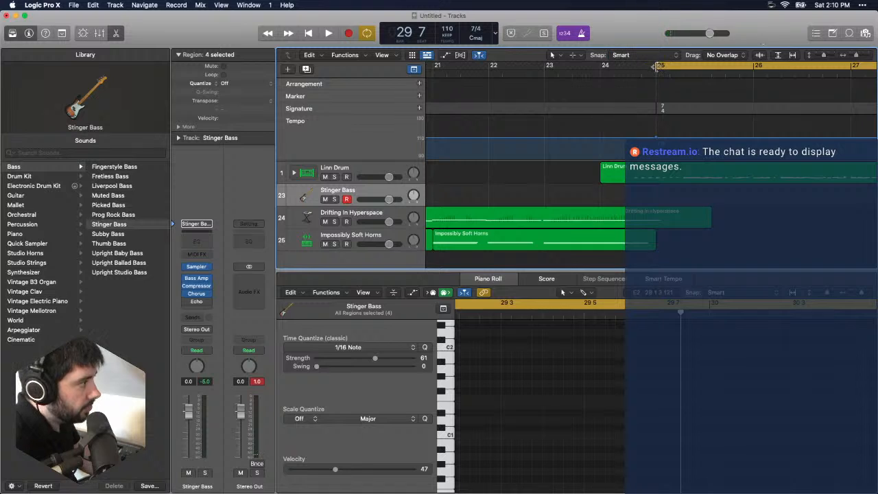
{"action": "left_click_drag", "start_coordinate": [654, 67], "coordinate": [749, 67]}
{"action": "key", "text": "space"}
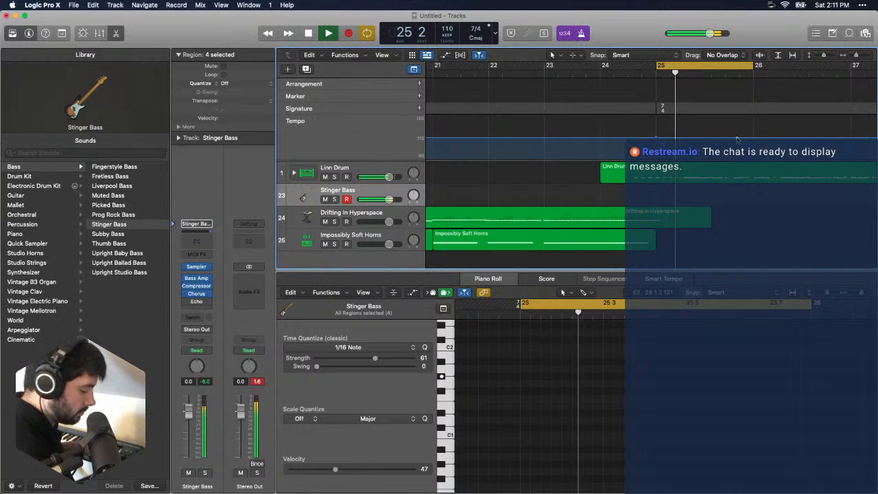
- Try recording a Stinger Bass take over bar 25, then undo it
{"action": "key", "text": "r"}
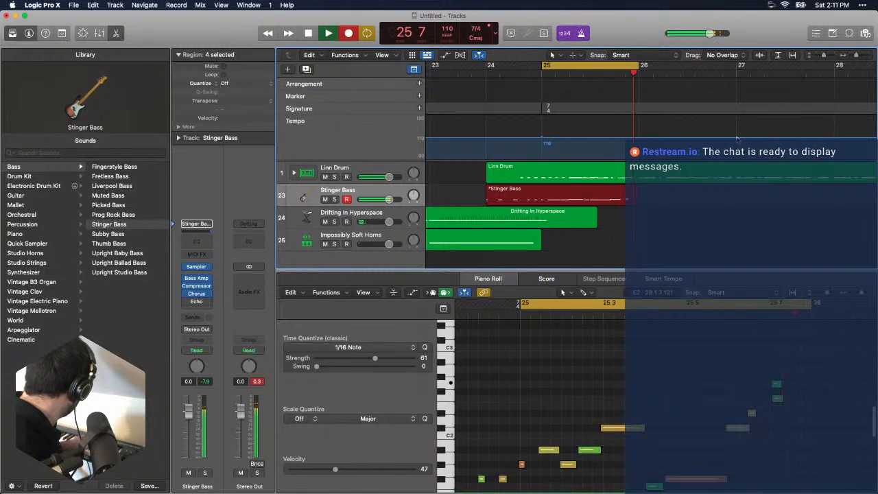
{"action": "key", "text": "space"}
{"action": "key", "text": "super+z"}
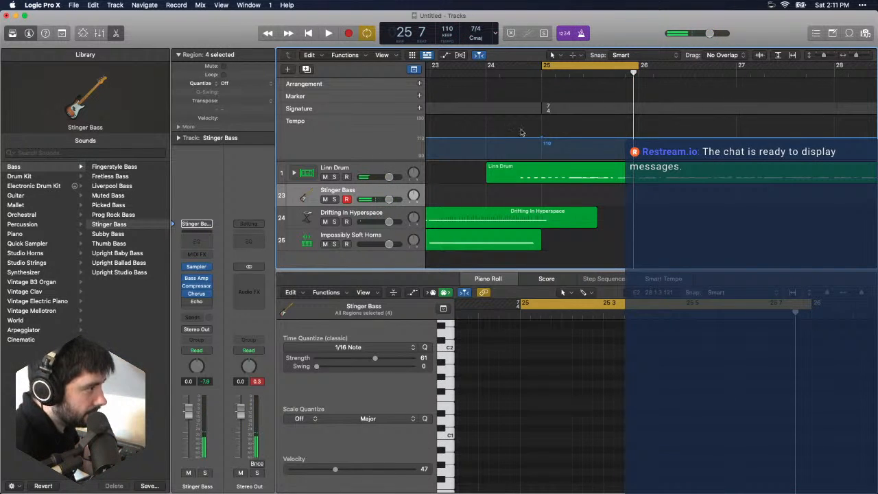
- Record the Stinger Bass part over bar 25 with its pickup notes in bar 24
{"action": "left_click", "coordinate": [542, 73]}
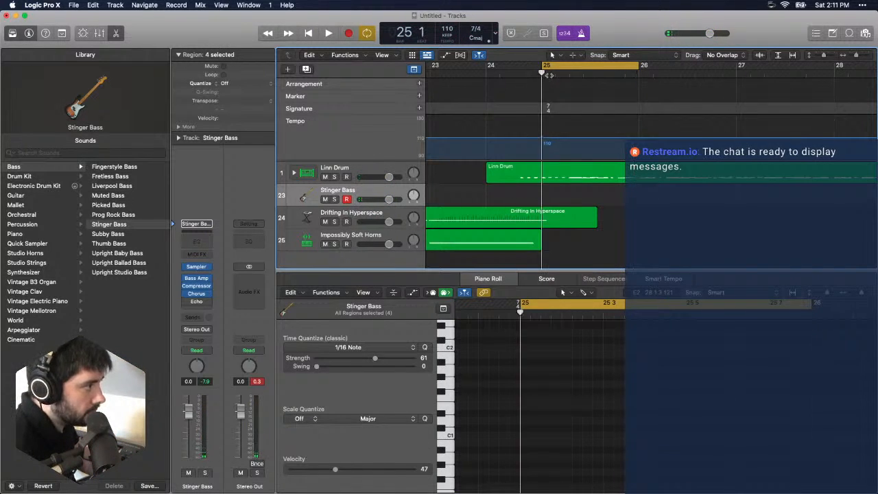
{"action": "key", "text": "r"}
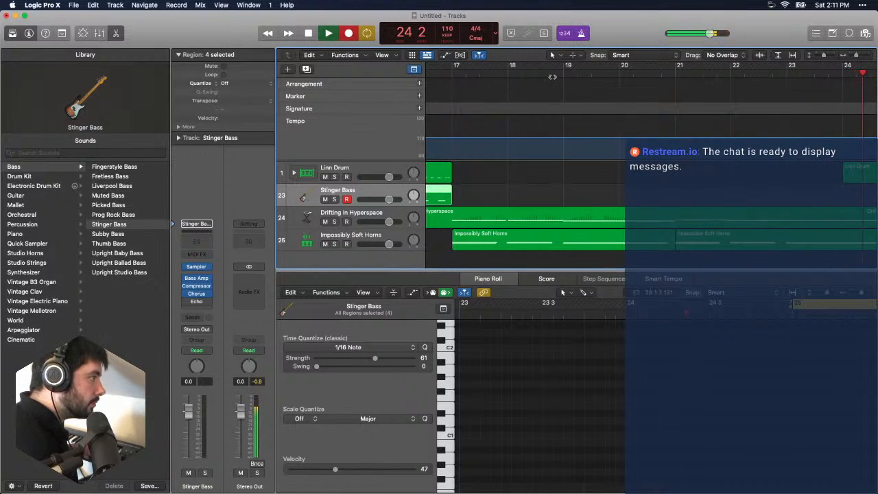
{"action": "key", "text": "space"}
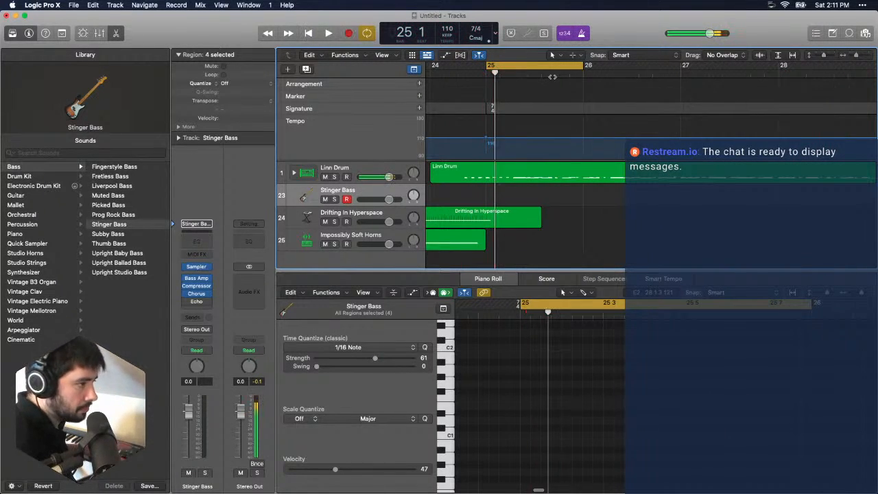
{"action": "scroll", "coordinate": [635, 96], "scroll_direction": "left", "scroll_amount": 4}
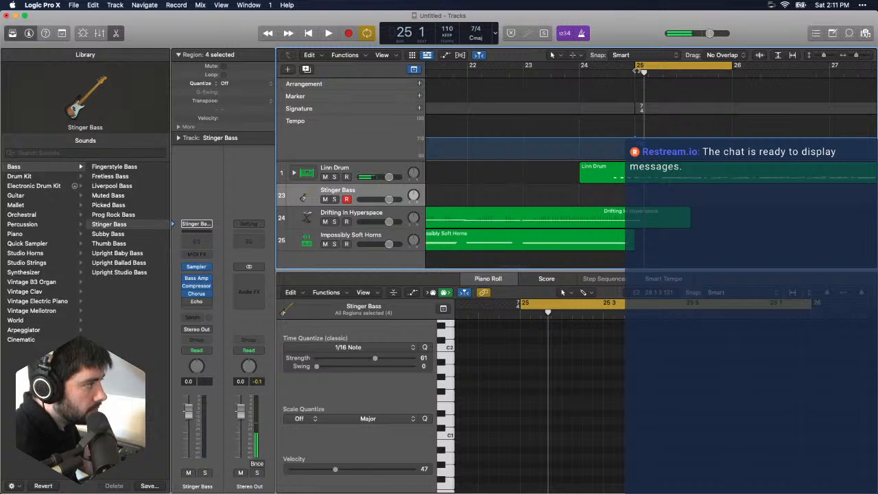
{"action": "key", "text": "r"}
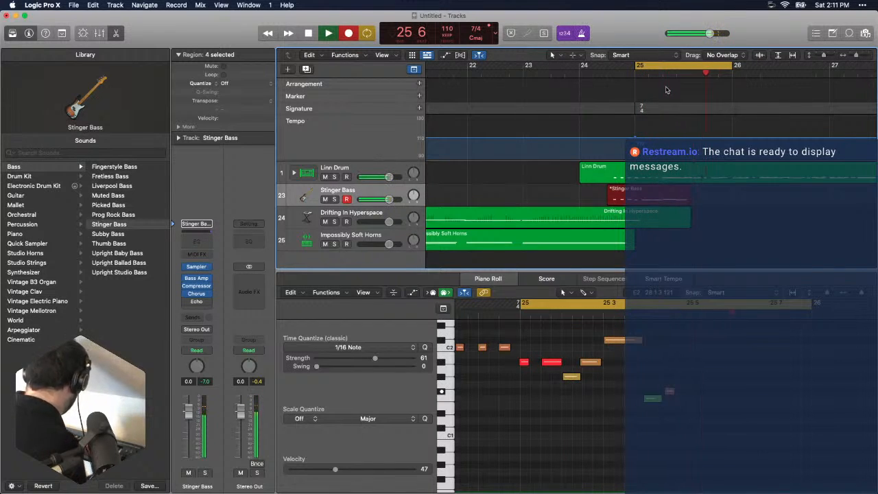
{"action": "key", "text": "space"}
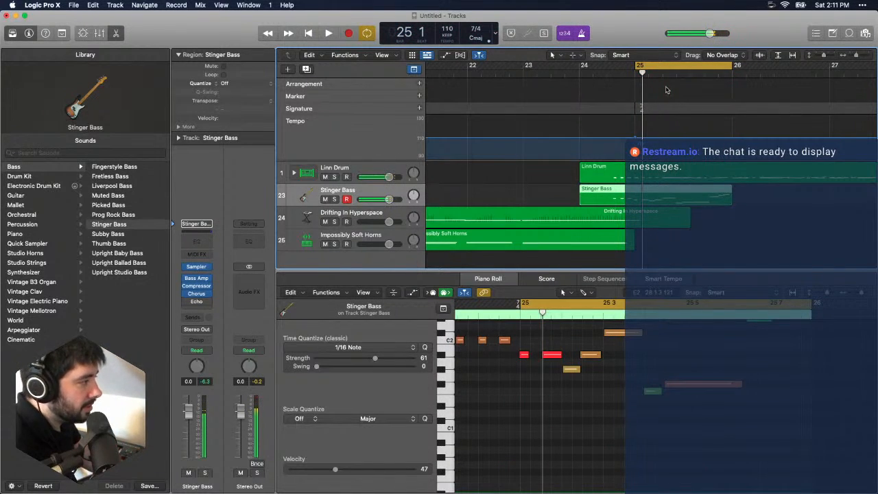
- Move the last three bass notes of bar 25 earlier so they start at 25 6 1 1, and play the bar
{"action": "key", "text": "e"}
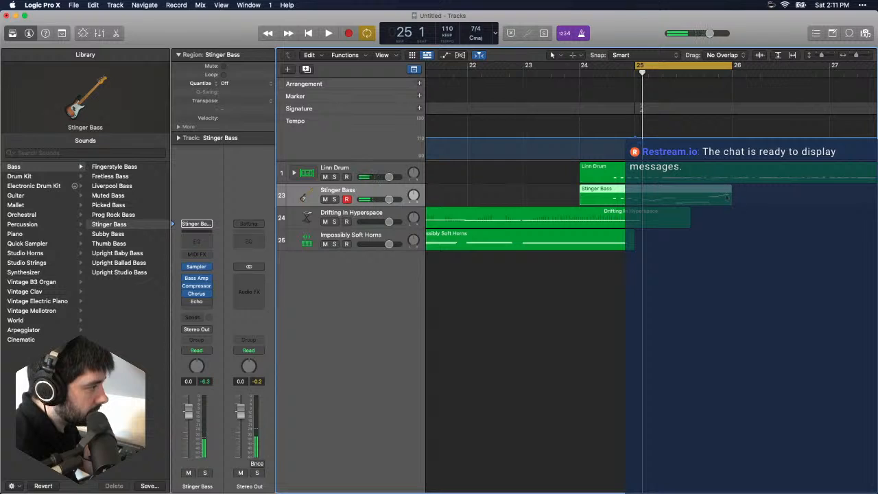
{"action": "key", "text": "e"}
{"action": "scroll", "coordinate": [741, 334], "scroll_direction": "up", "scroll_amount": 3}
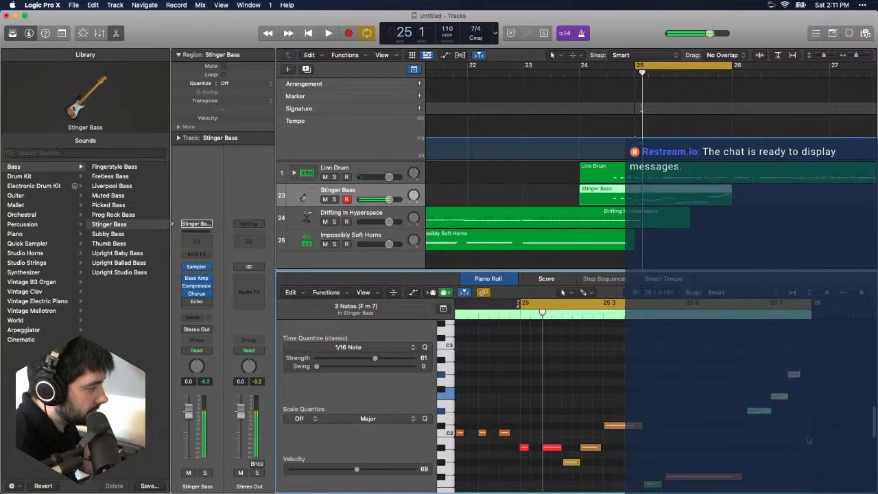
{"action": "left_click_drag", "start_coordinate": [752, 413], "coordinate": [733, 414]}
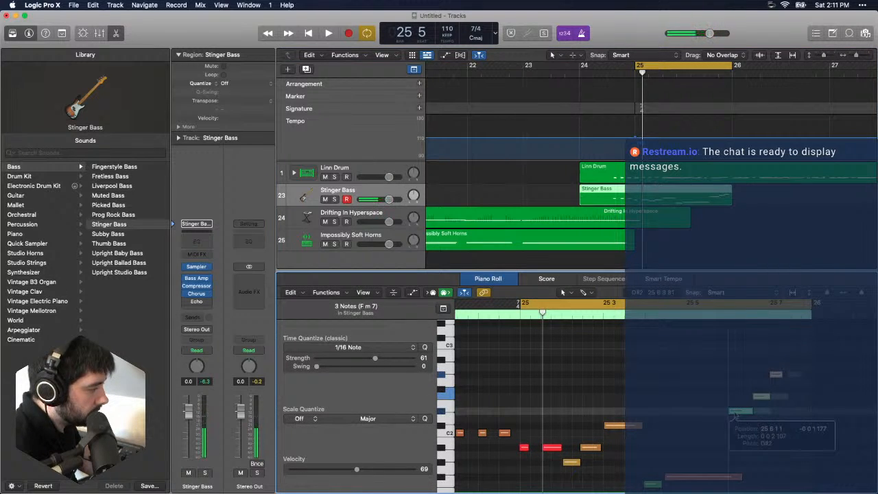
{"action": "key", "text": "space"}
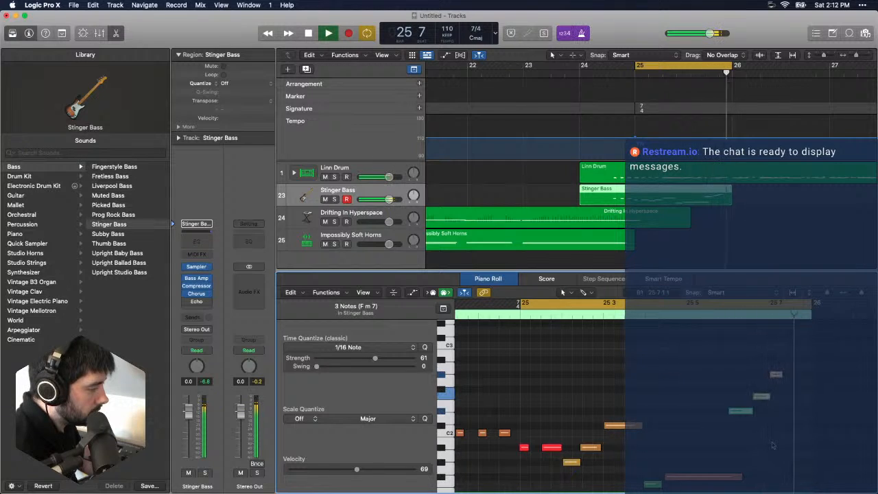
{"action": "key", "text": "space"}
- Quantize the bar 25 bass notes to 1/16 Note, raising the strength to 100 for the first note and the pickup notes
{"action": "left_click_drag", "start_coordinate": [793, 356], "coordinate": [518, 428]}
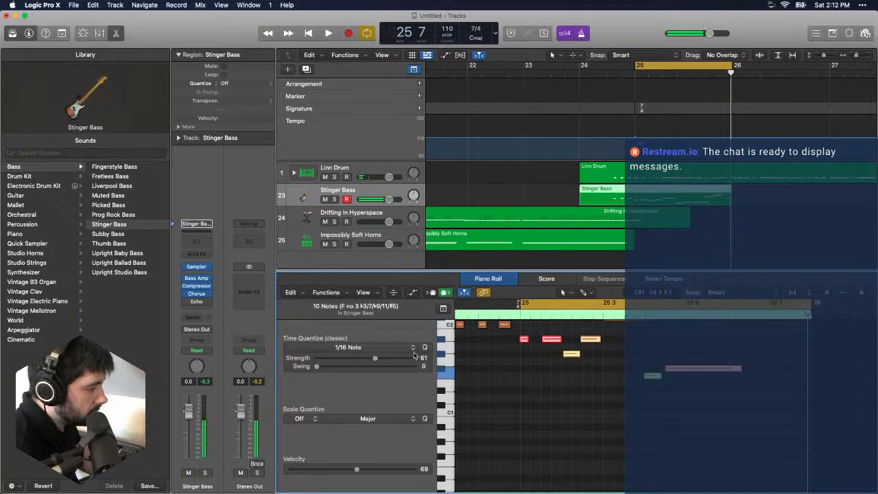
{"action": "left_click", "coordinate": [480, 367]}
{"action": "scroll", "coordinate": [534, 377], "scroll_direction": "up", "scroll_amount": 4}
{"action": "left_click_drag", "start_coordinate": [534, 377], "coordinate": [515, 425]}
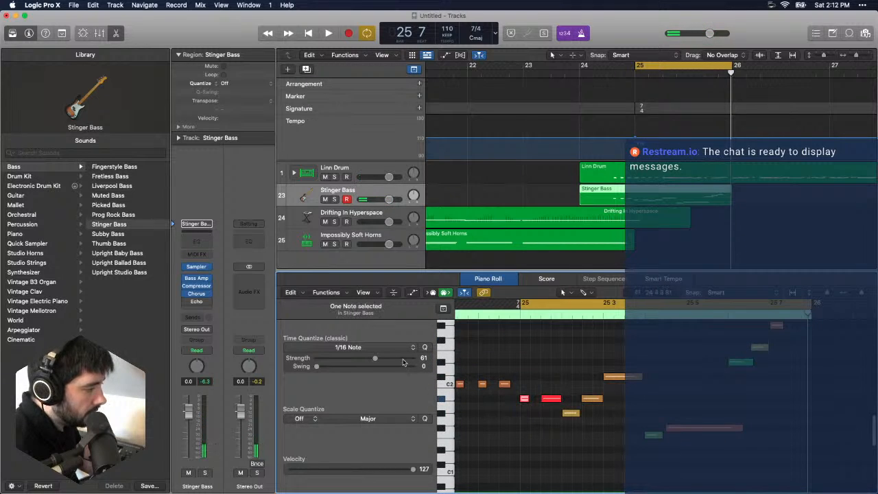
{"action": "left_click", "coordinate": [472, 361]}
{"action": "scroll", "coordinate": [538, 361], "scroll_direction": "left", "scroll_amount": 4}
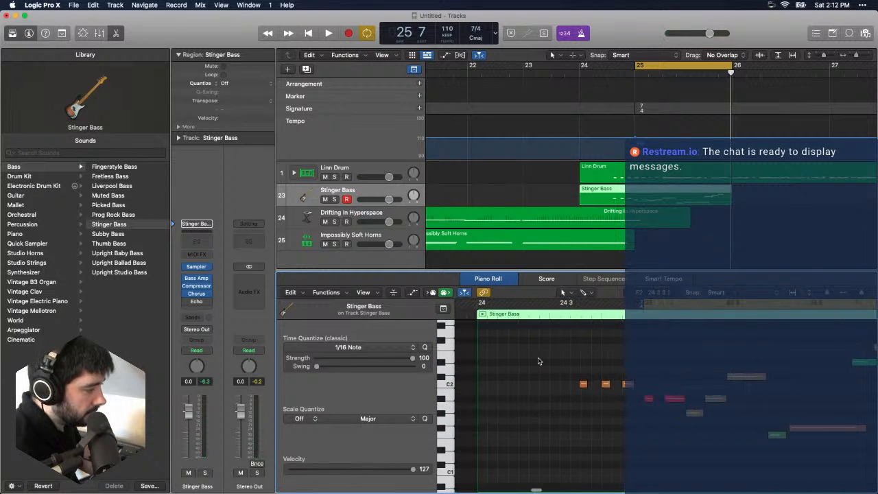
{"action": "left_click_drag", "start_coordinate": [550, 357], "coordinate": [621, 407]}
{"action": "left_click", "coordinate": [621, 407]}
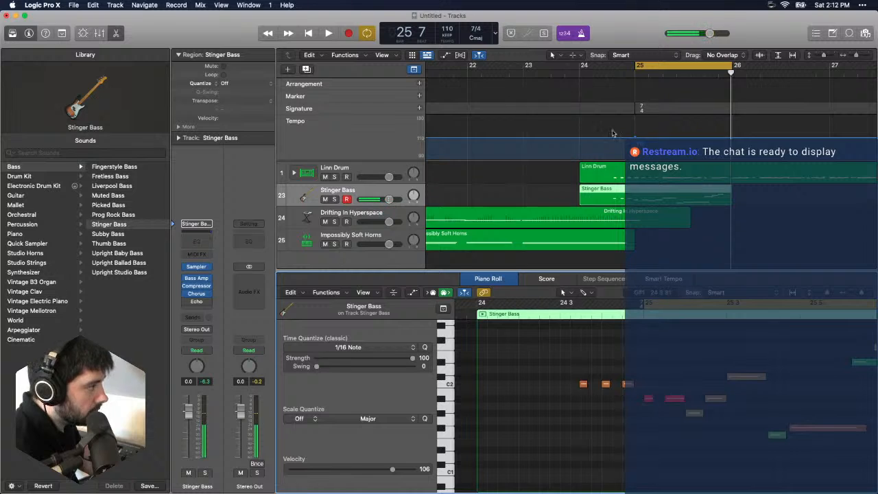
- Move the cycle range to bar 26 and loop it to rehearse the next bass phrase
{"action": "left_click_drag", "start_coordinate": [702, 62], "coordinate": [799, 63]}
{"action": "key", "text": "space"}
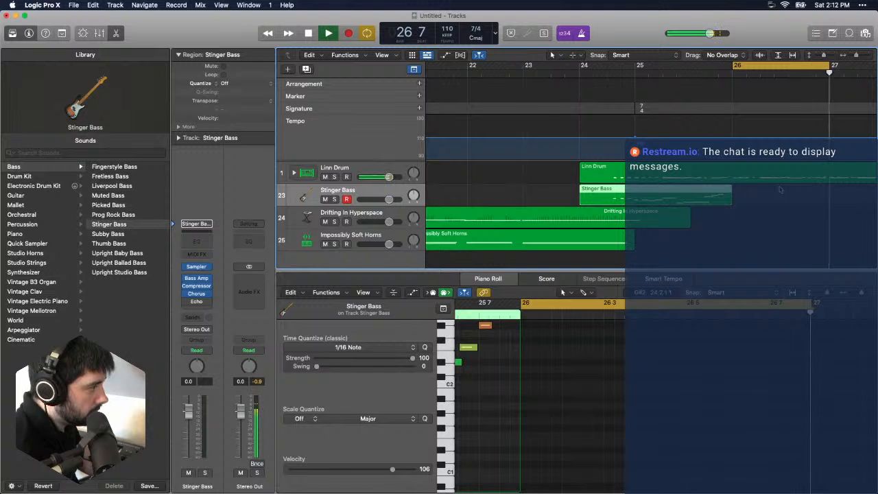
{"action": "key", "text": "space"}
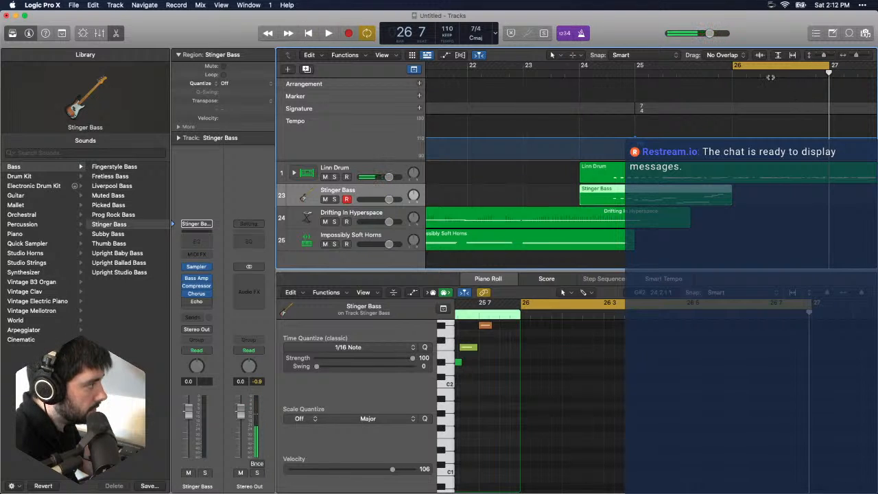
{"action": "key", "text": "space"}
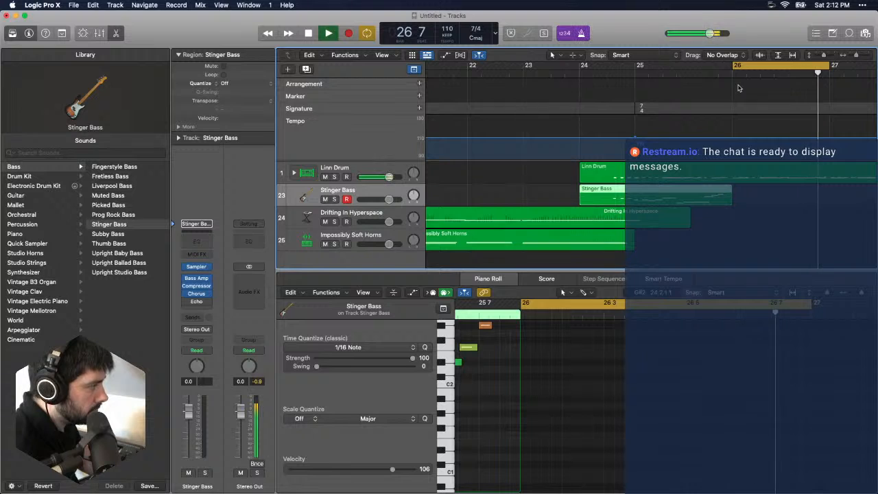
{"action": "key", "text": "space"}
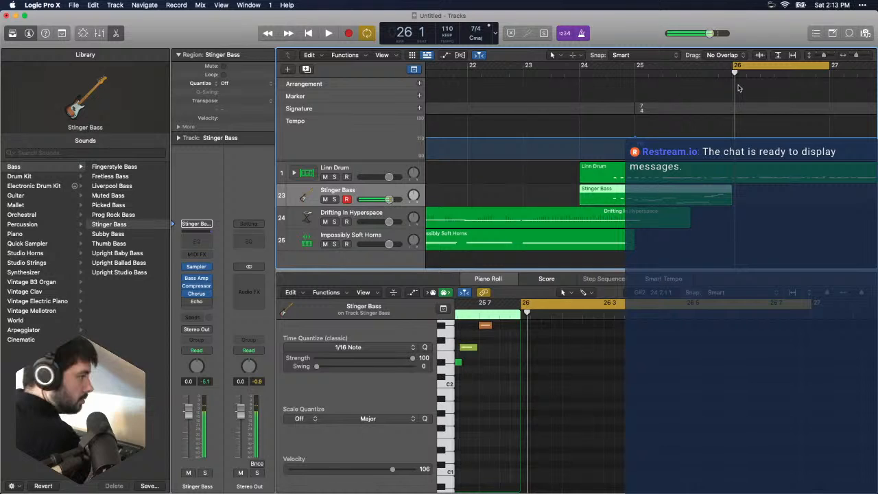
- Try recording a Stinger Bass take over bar 26, then undo it
{"action": "key", "text": "space"}
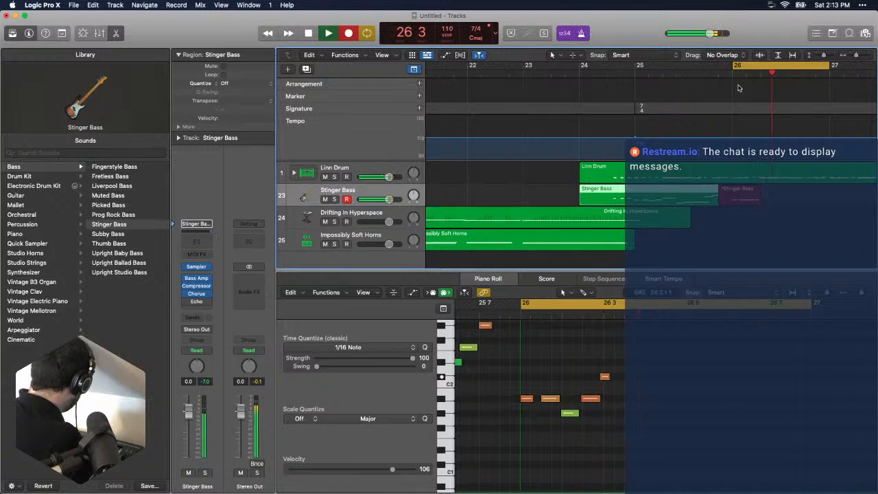
{"action": "key", "text": "space"}
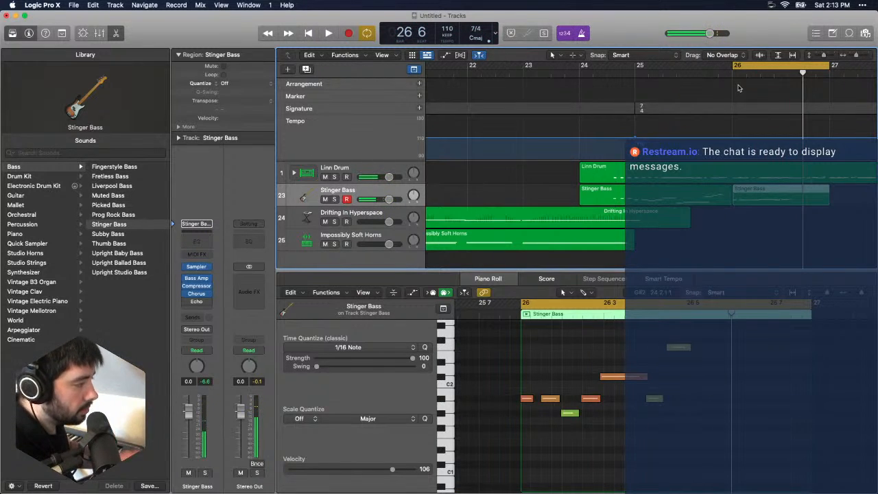
{"action": "key", "text": "super+z"}
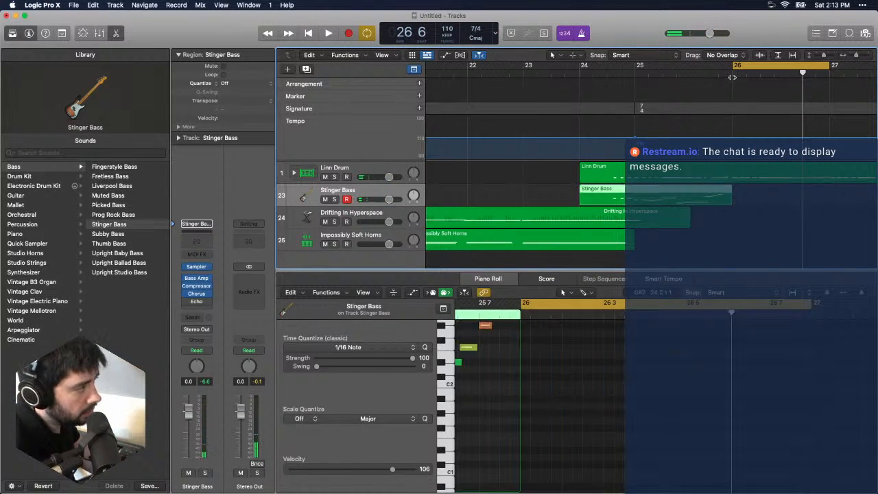
- Record the Stinger Bass phrase over bar 26
{"action": "key", "text": "r"}
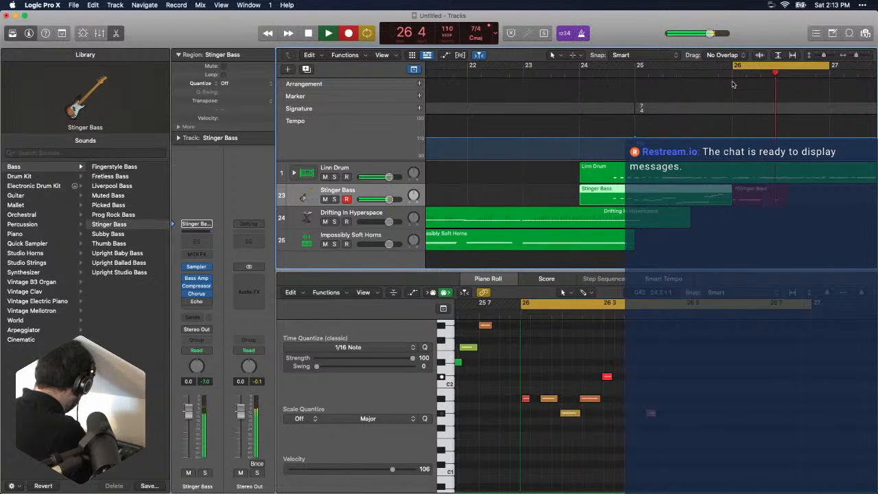
{"action": "key", "text": "space"}
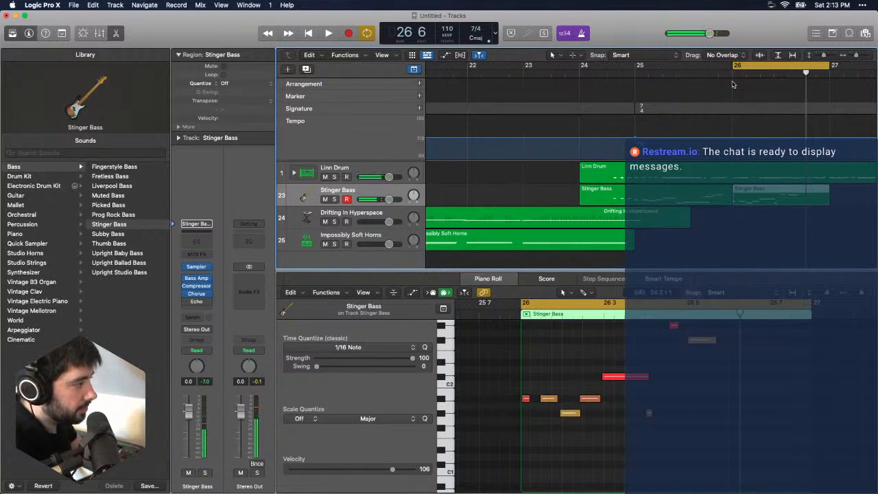
- Undo the Stinger Bass take recorded over bar 26 and place the playhead at the start of that bar
{"action": "left_click", "coordinate": [729, 66]}
{"action": "right_click", "coordinate": [587, 34]}
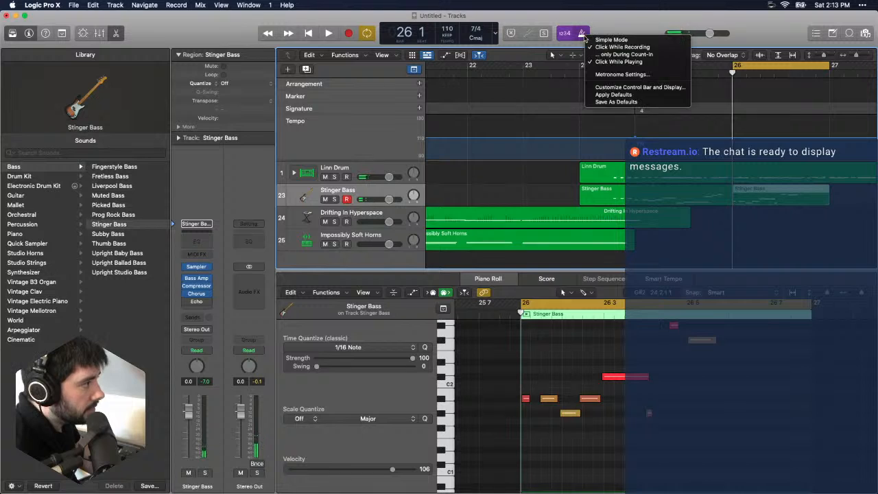
{"action": "left_click", "coordinate": [586, 34]}
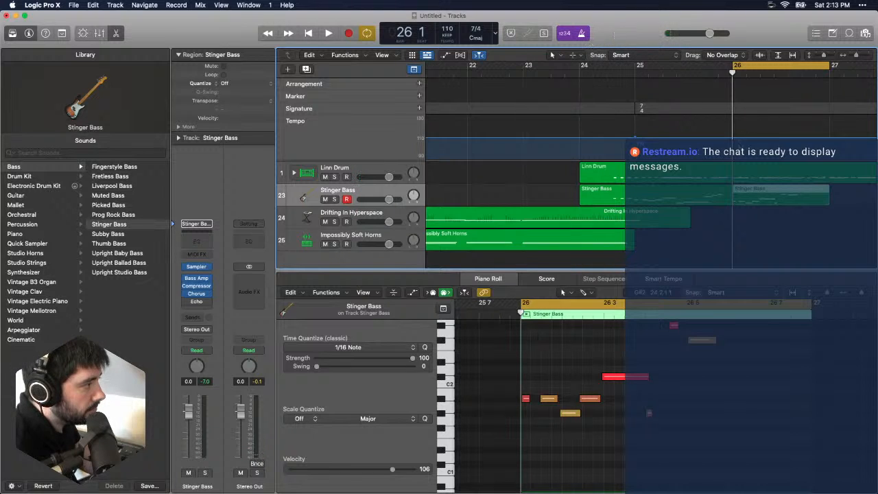
{"action": "key", "text": "super+z"}
{"action": "key", "text": "super+shift+z"}
{"action": "key", "text": "super+z"}
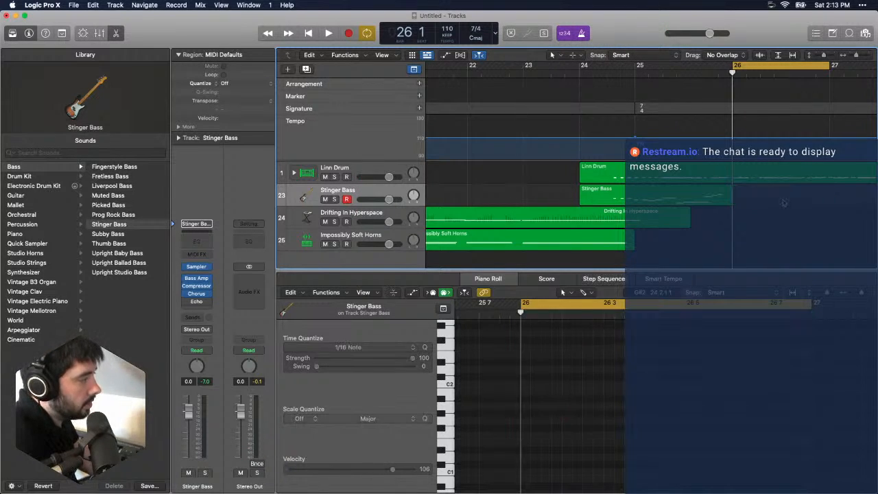
- Look up the Count-in options through the help search, and record a new Stinger Bass phrase over bar 26
{"action": "left_click", "coordinate": [287, 5]}
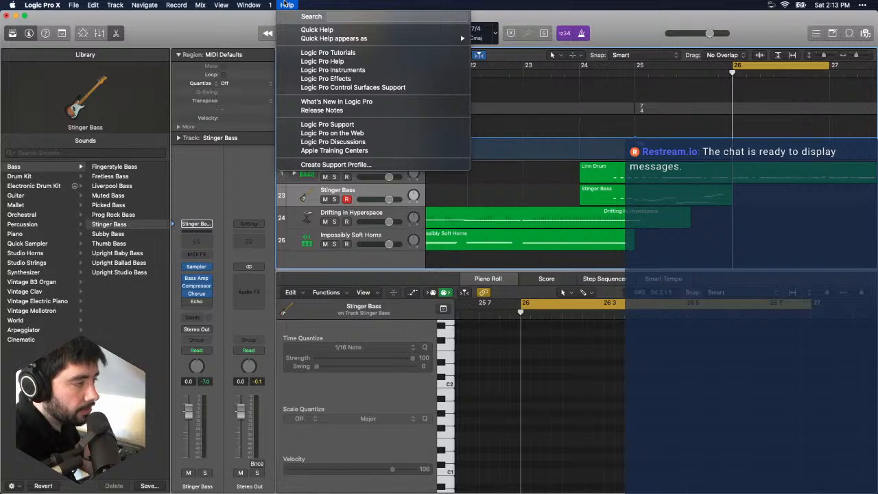
{"action": "type", "text": "count"}
{"action": "key", "text": "Down"}
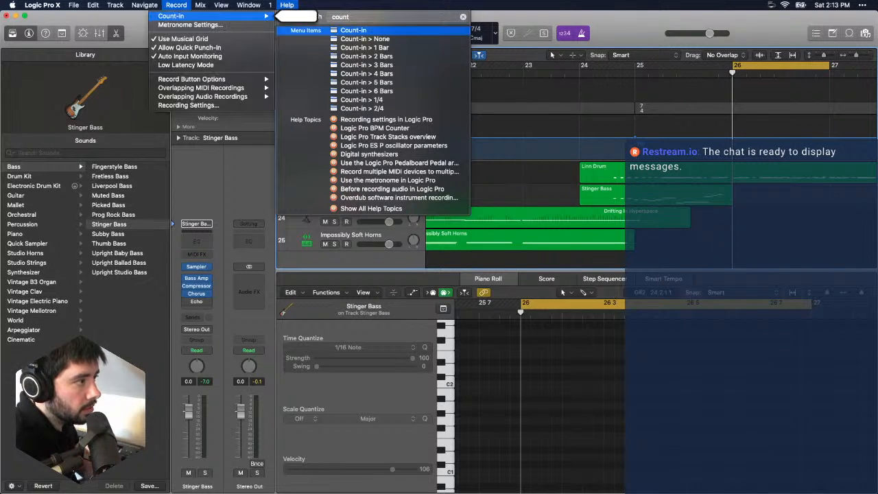
{"action": "key", "text": "Return"}
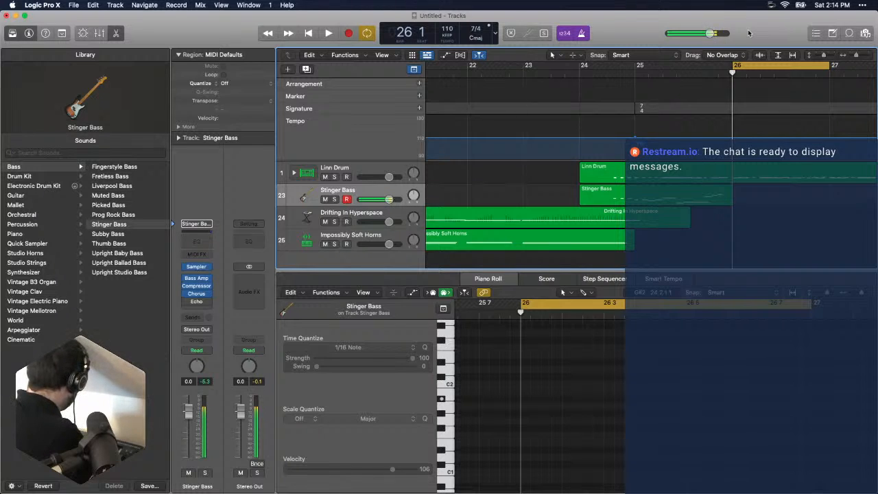
{"action": "key", "text": "r"}
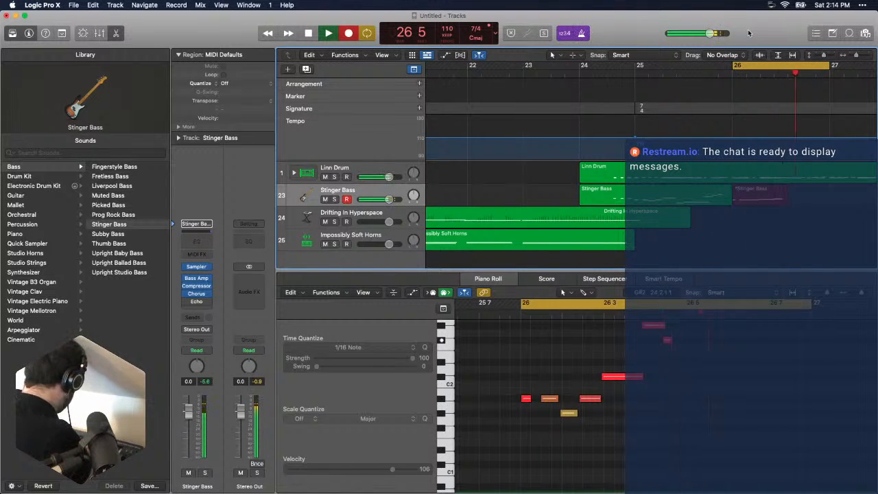
{"action": "key", "text": "space"}
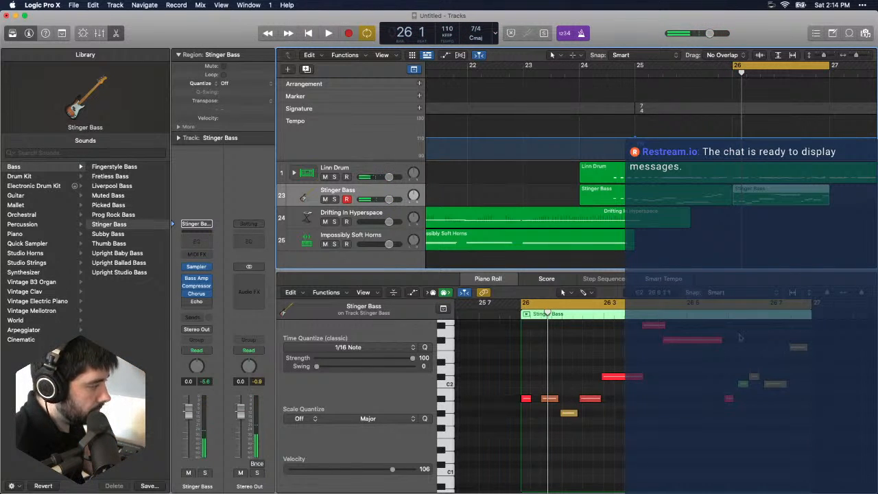
- Quantize the last five bass notes of bar 26 to 1/8 Triplet (1/12) and play the bar back
{"action": "scroll", "coordinate": [623, 349], "scroll_direction": "right", "scroll_amount": 5}
{"action": "left_click_drag", "start_coordinate": [610, 330], "coordinate": [687, 417]}
{"action": "left_click", "coordinate": [407, 349]}
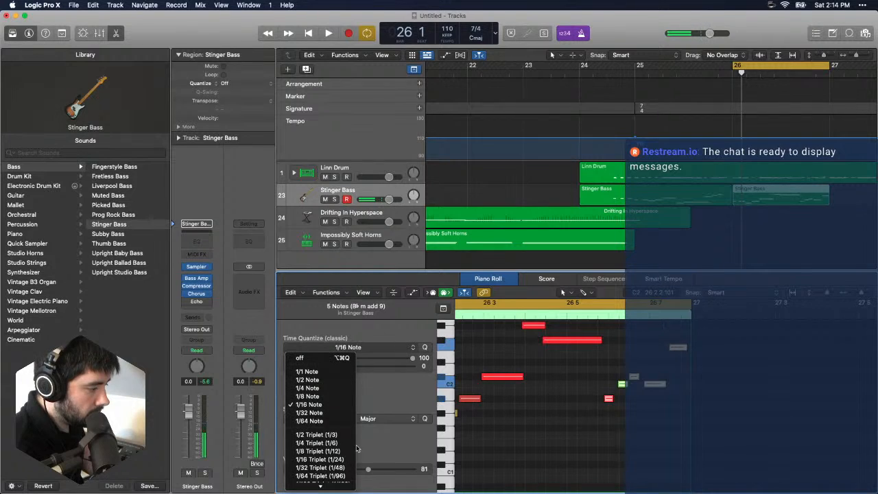
{"action": "left_click", "coordinate": [335, 452]}
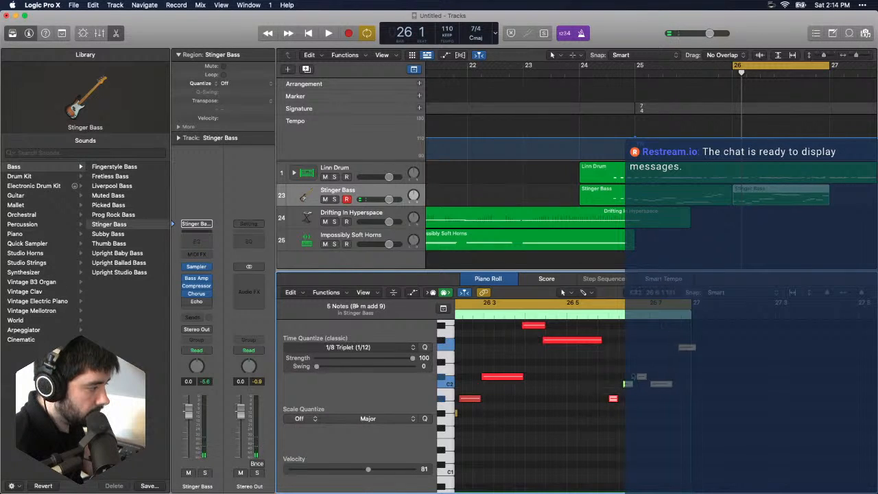
{"action": "key", "text": "space"}
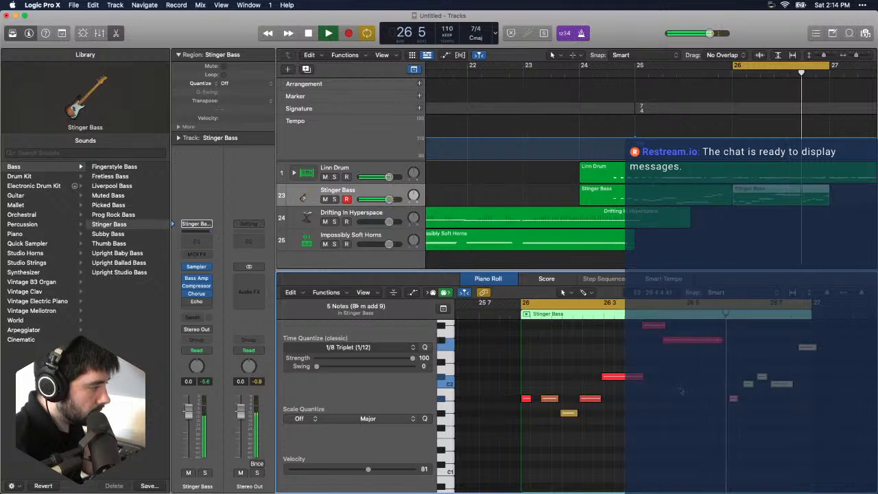
{"action": "key", "text": "space"}
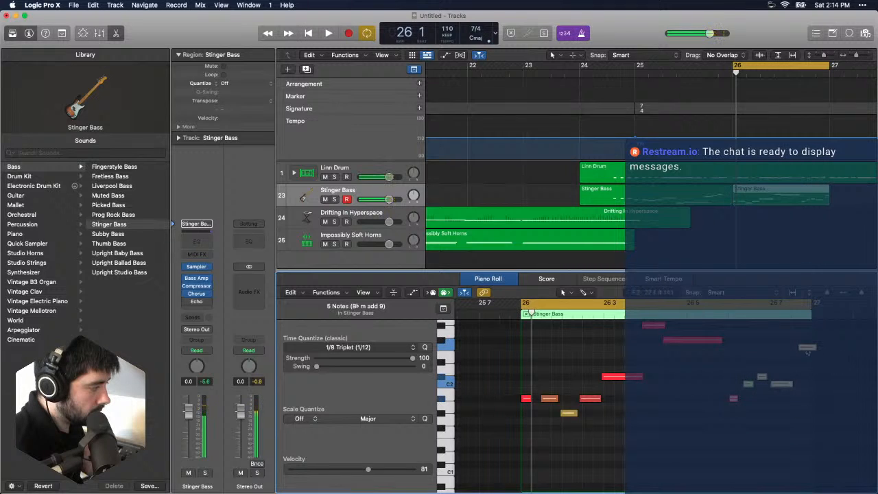
- Set the last five notes' quantize strength to 53, and shift the final note slightly earlier so it ends before bar 27
{"action": "left_click", "coordinate": [803, 348]}
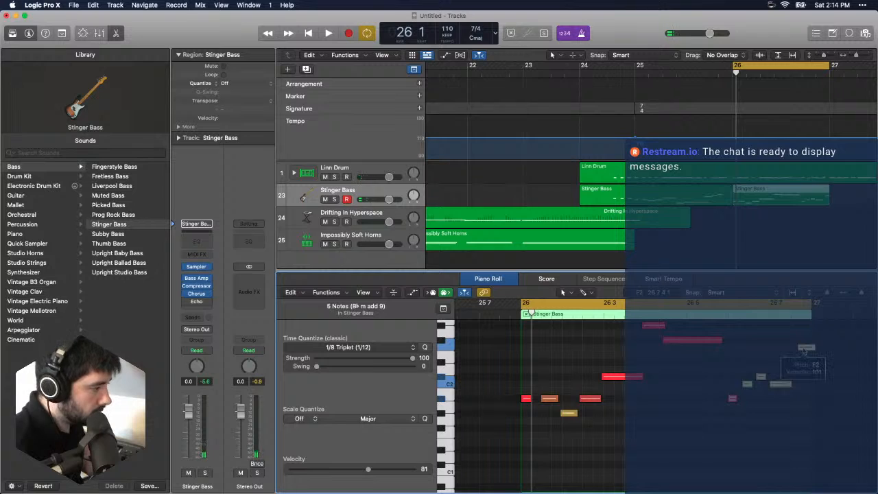
{"action": "left_click", "coordinate": [803, 349]}
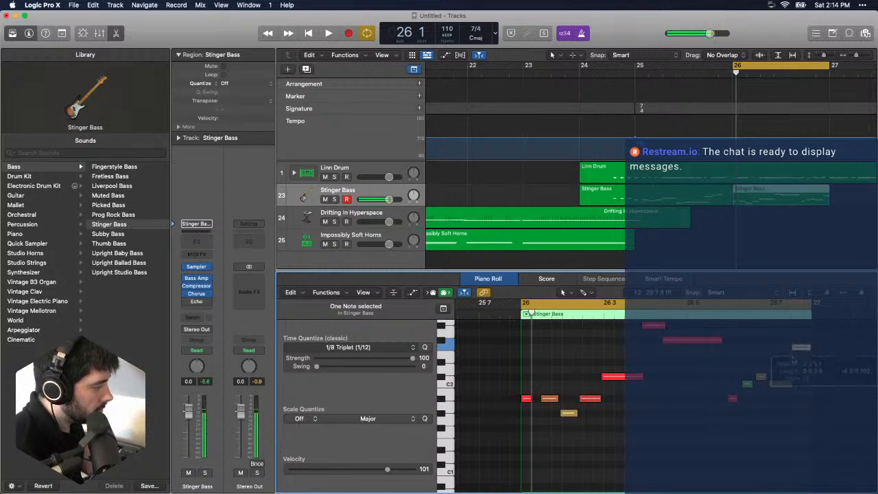
{"action": "left_click_drag", "start_coordinate": [725, 348], "coordinate": [814, 410]}
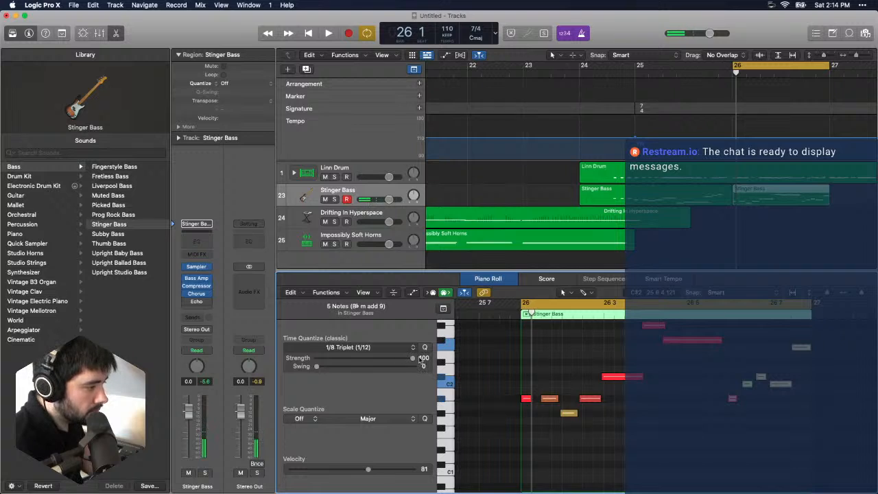
{"action": "left_click_drag", "start_coordinate": [420, 361], "coordinate": [367, 362]}
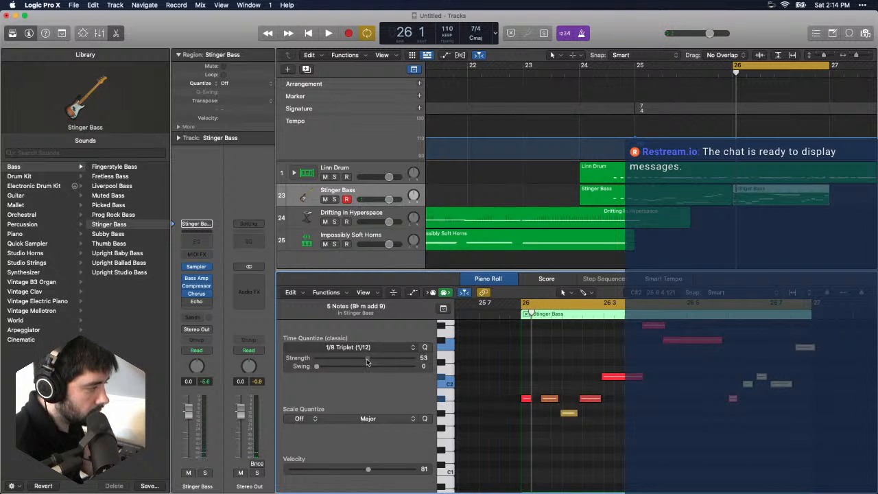
{"action": "key", "text": "space"}
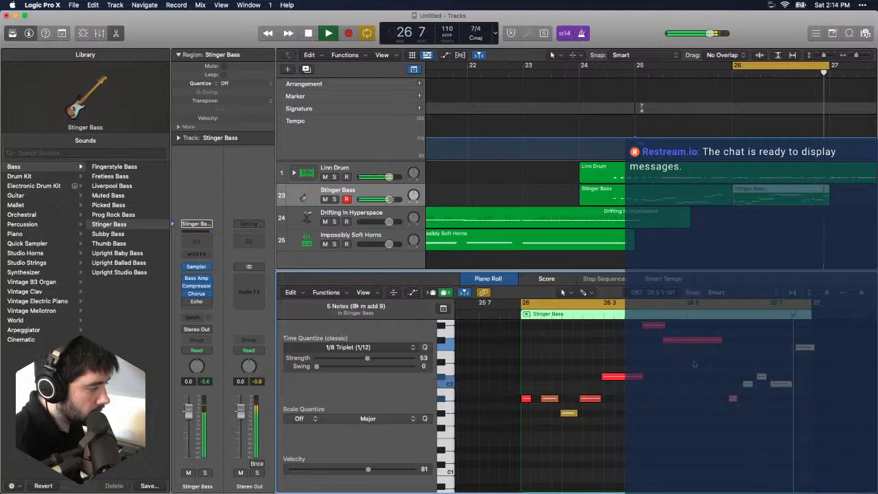
{"action": "key", "text": "space"}
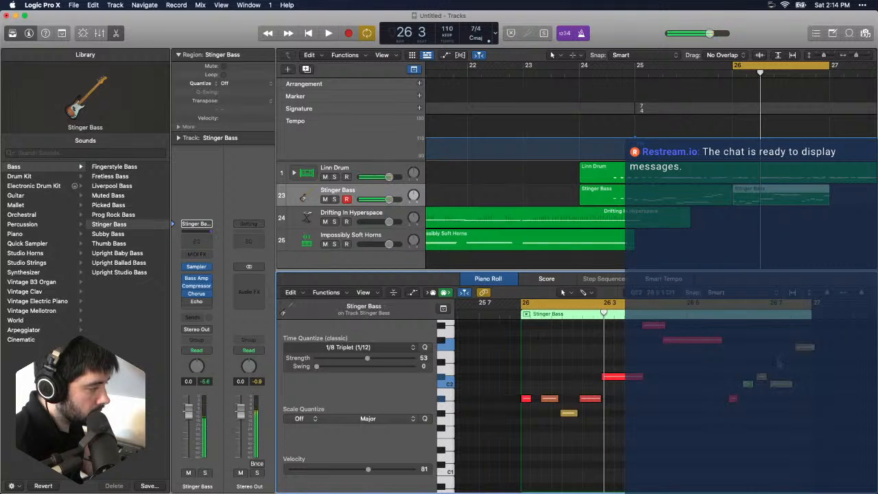
{"action": "left_click", "coordinate": [800, 348]}
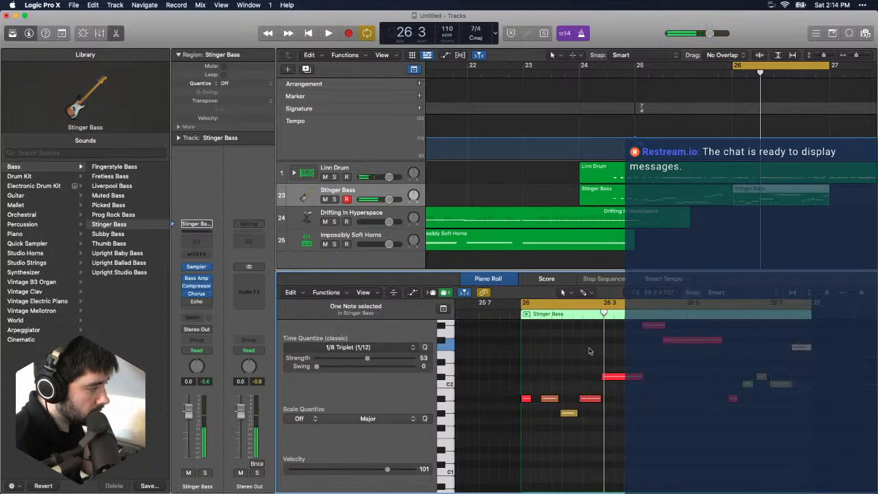
- Quantize the first seven bass notes of bar 26 to 1/16 Note, raising the strength to 100 for the first note
{"action": "left_click_drag", "start_coordinate": [488, 331], "coordinate": [686, 483]}
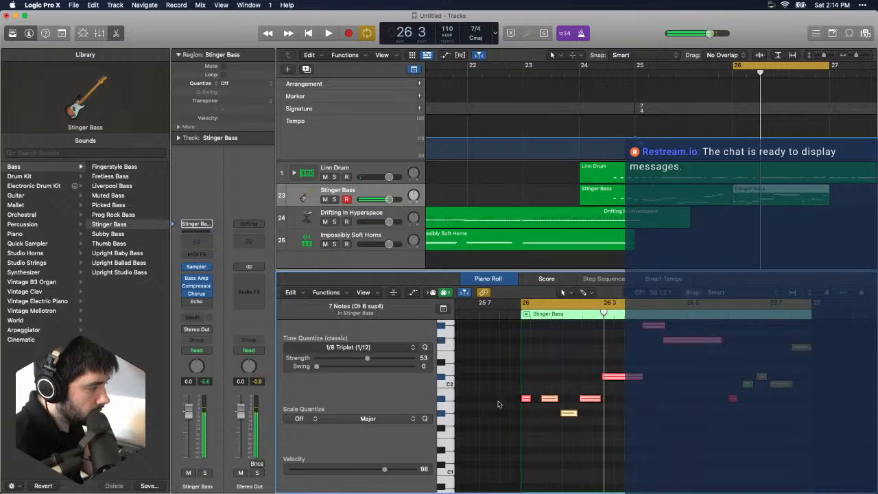
{"action": "left_click", "coordinate": [398, 352]}
{"action": "left_click", "coordinate": [345, 406]}
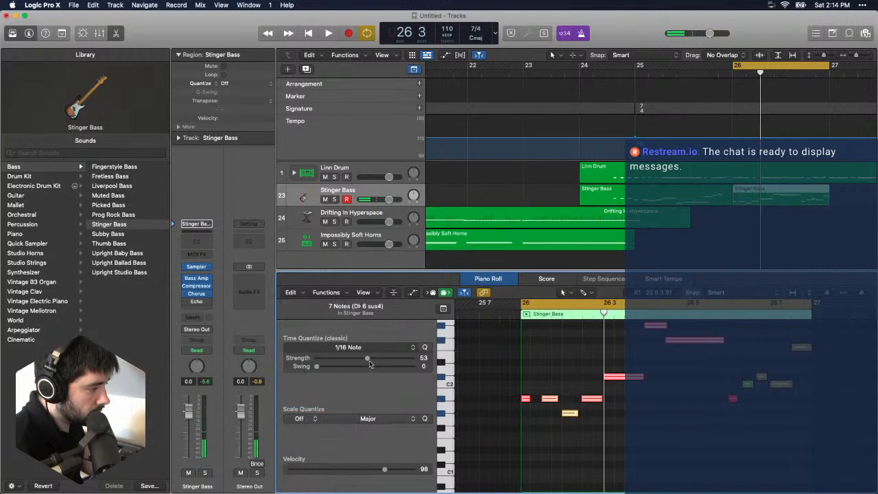
{"action": "left_click_drag", "start_coordinate": [490, 360], "coordinate": [541, 441]}
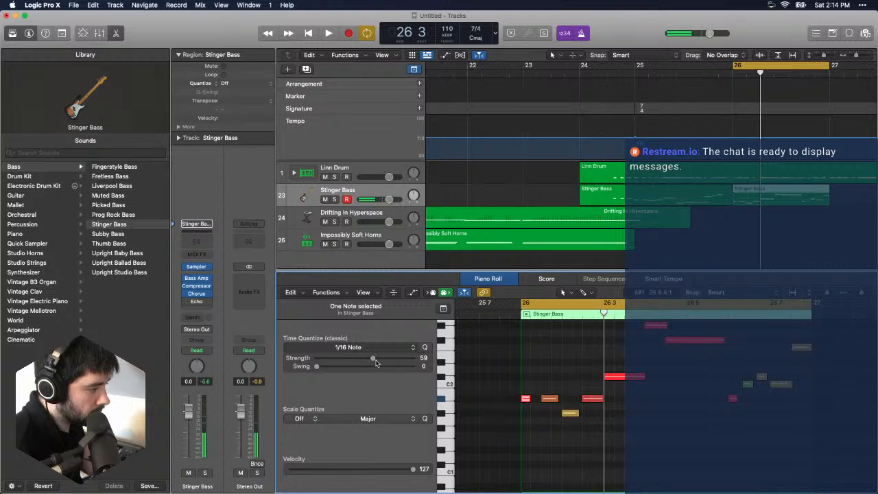
- Turn off the cycle range and play back from bar 24 with the global tracks hidden
{"action": "key", "text": "space"}
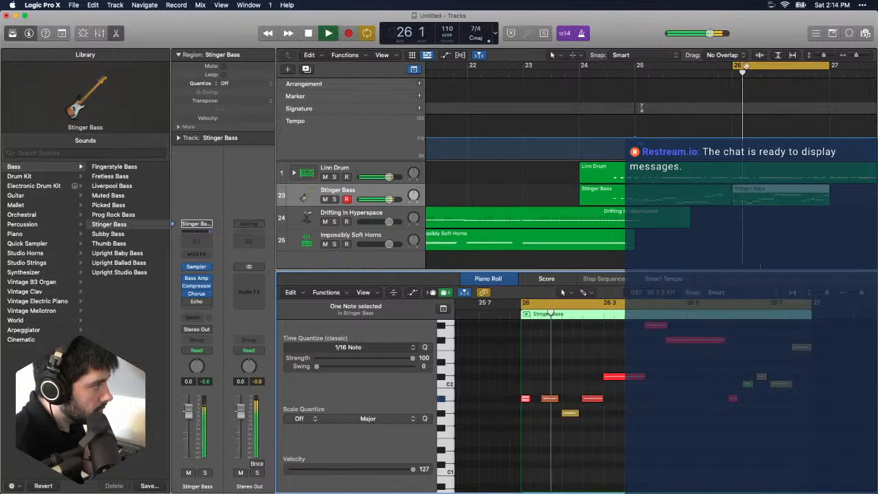
{"action": "left_click", "coordinate": [752, 66]}
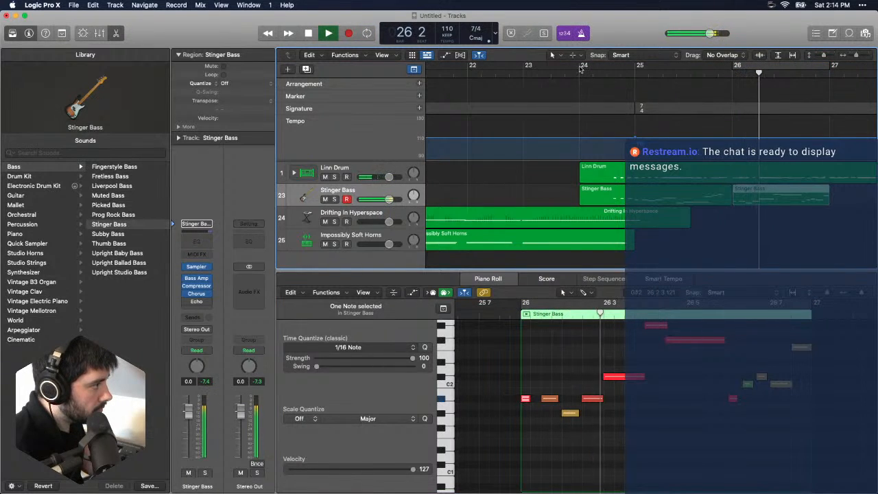
{"action": "left_click", "coordinate": [588, 69]}
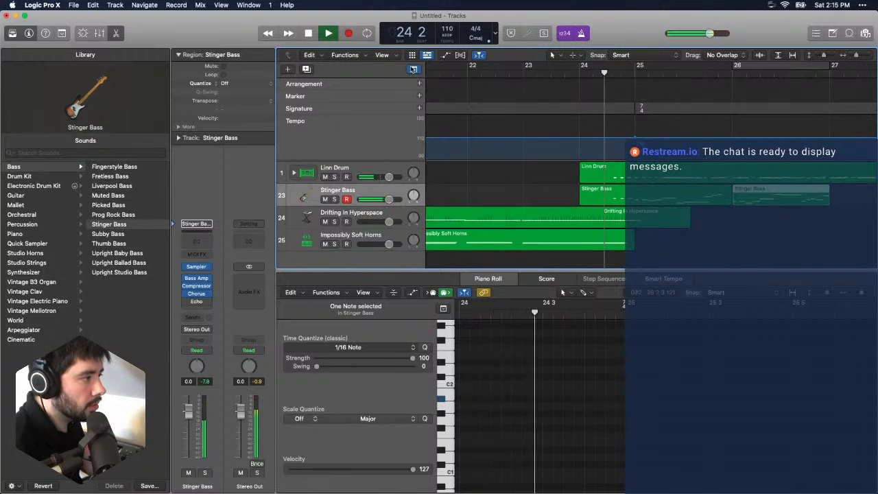
{"action": "key", "text": "g"}
{"action": "scroll", "coordinate": [659, 110], "scroll_direction": "right", "scroll_amount": 5}
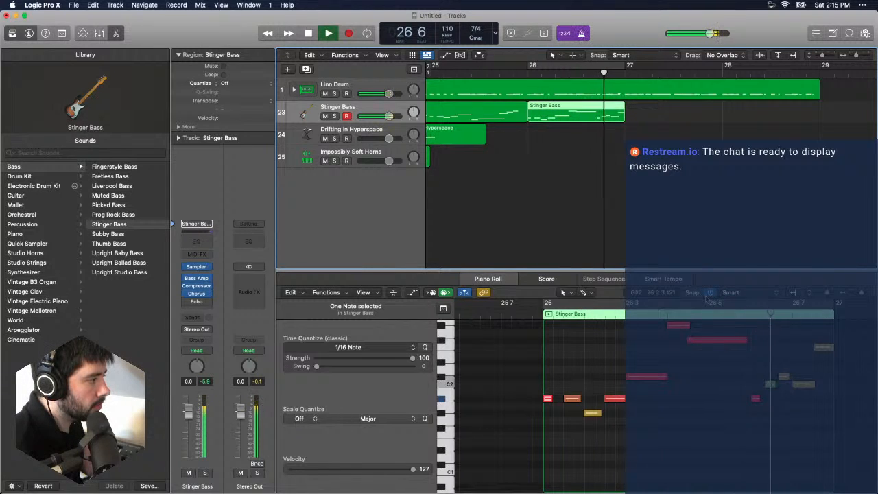
{"action": "key", "text": "space"}
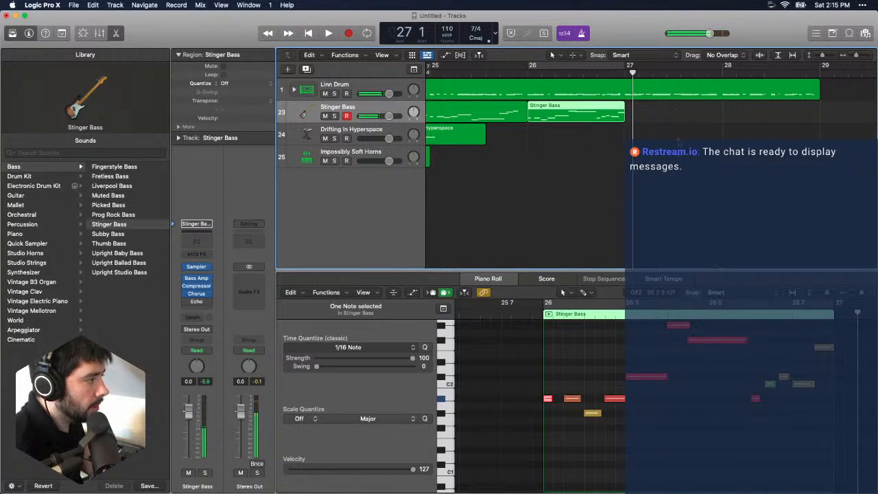
- Rehearse the next bass phrase against the drums and record it on the Stinger Bass track over bar 27
{"action": "key", "text": "space"}
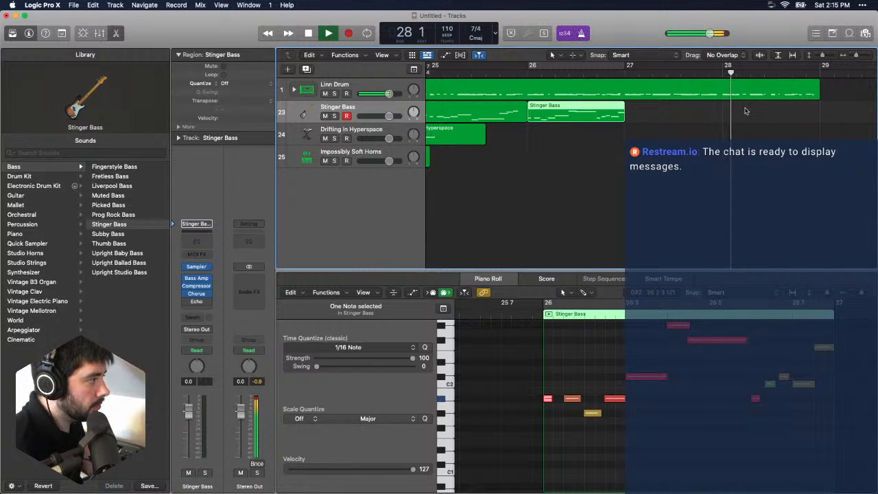
{"action": "key", "text": "space"}
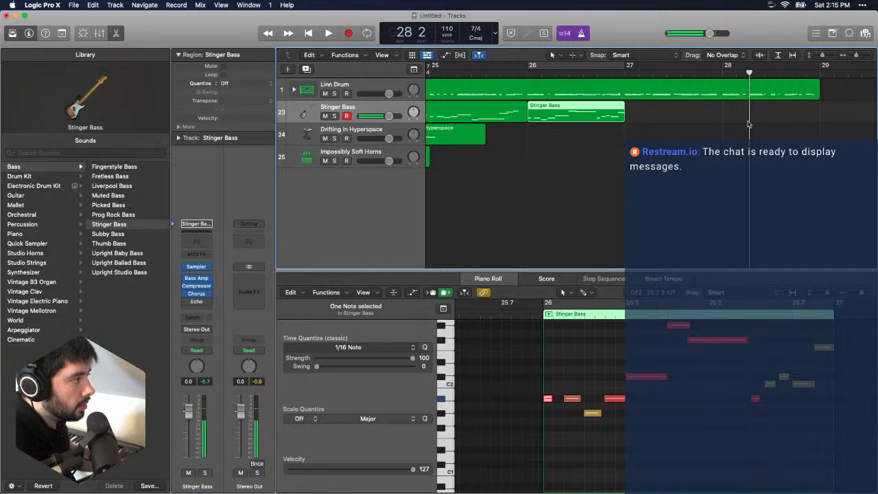
{"action": "left_click", "coordinate": [628, 74]}
{"action": "key", "text": "space"}
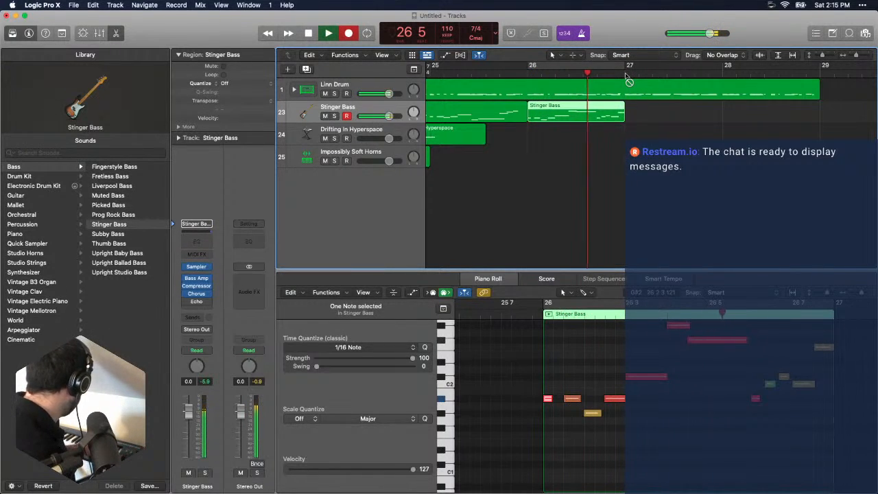
{"action": "key", "text": "r"}
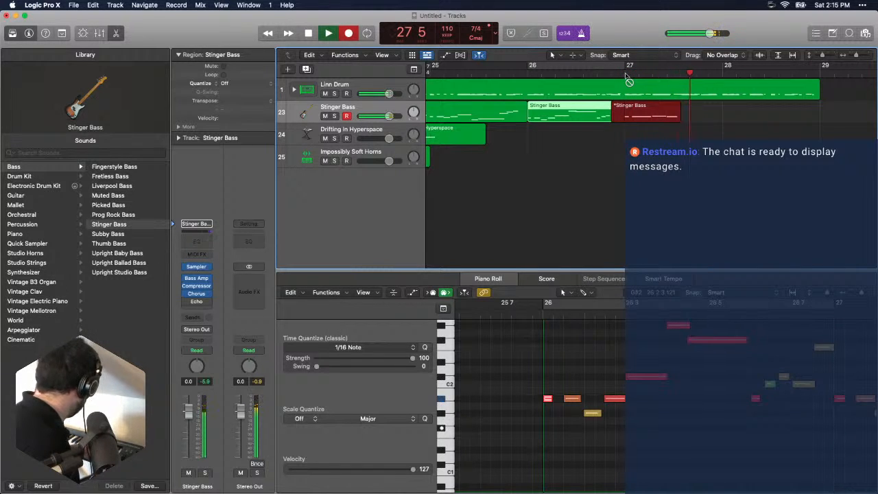
{"action": "key", "text": "space"}
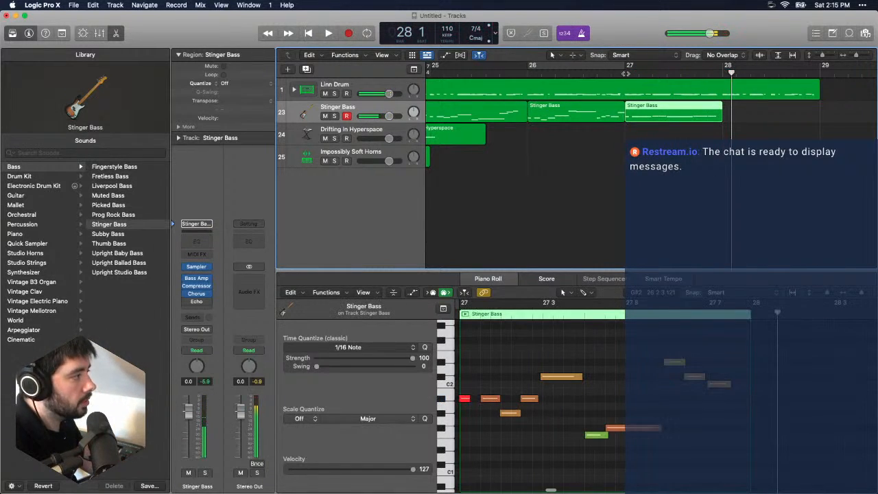
- Listen to the drums through bar 28 and place the playhead at bar 29
{"action": "key", "text": "space"}
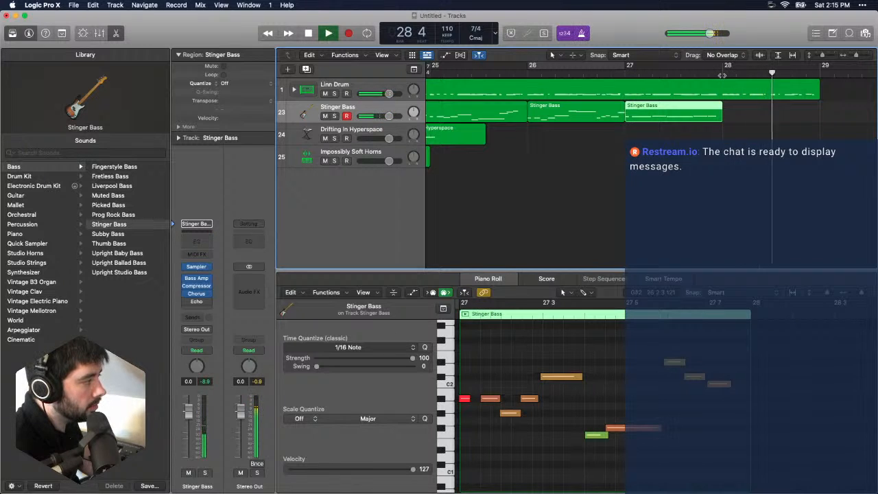
{"action": "key", "text": "space"}
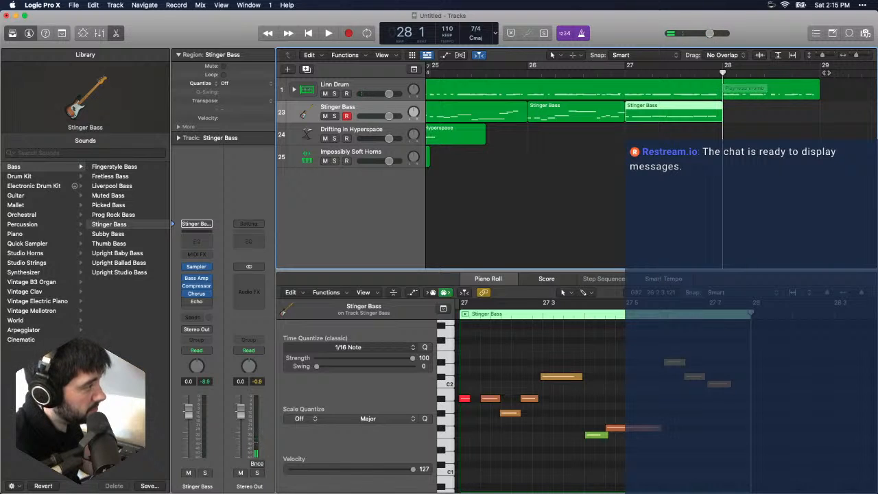
{"action": "left_click", "coordinate": [820, 73]}
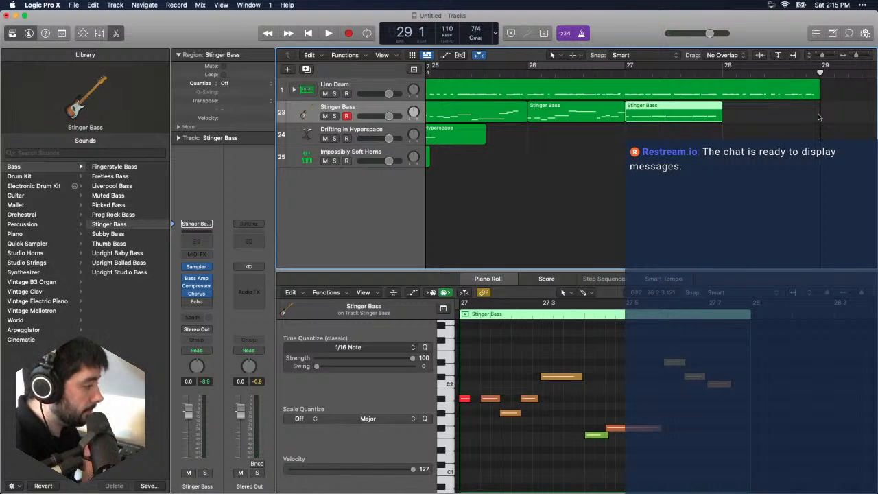
- Add a new software instrument track below the Impossibly Soft Horns track
{"action": "left_click", "coordinate": [322, 129]}
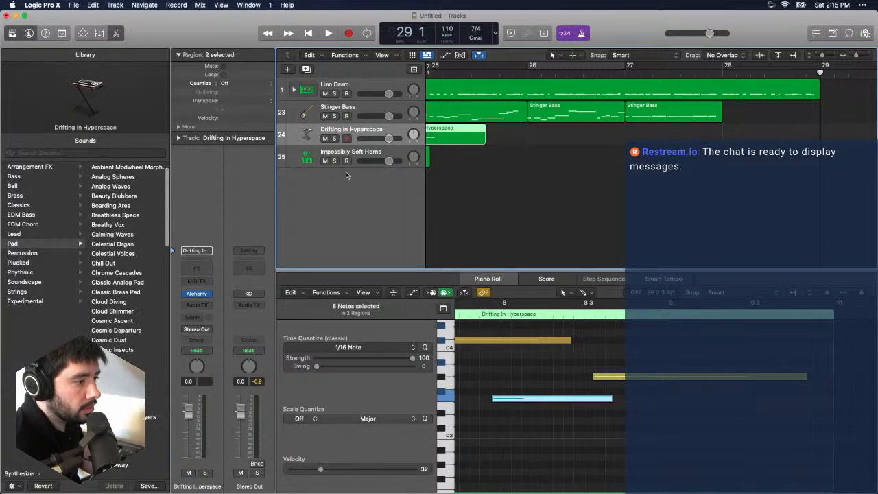
{"action": "left_click", "coordinate": [354, 156]}
{"action": "left_click", "coordinate": [115, 4]}
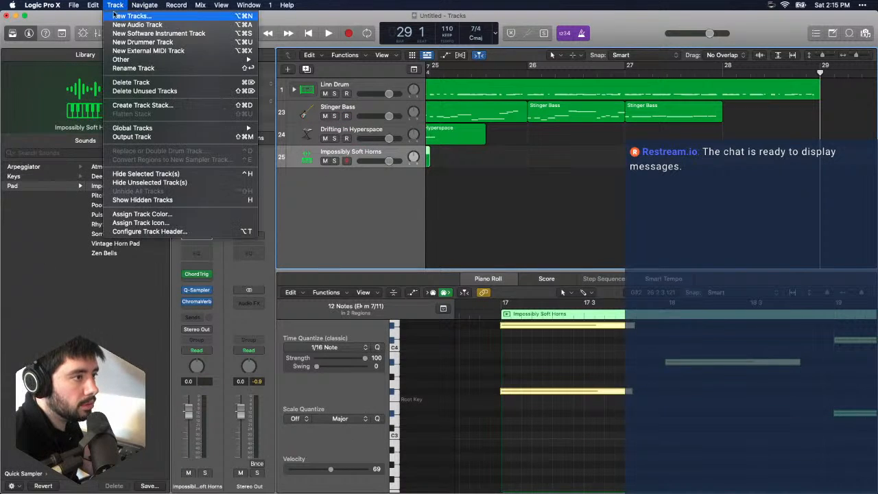
{"action": "left_click", "coordinate": [138, 33]}
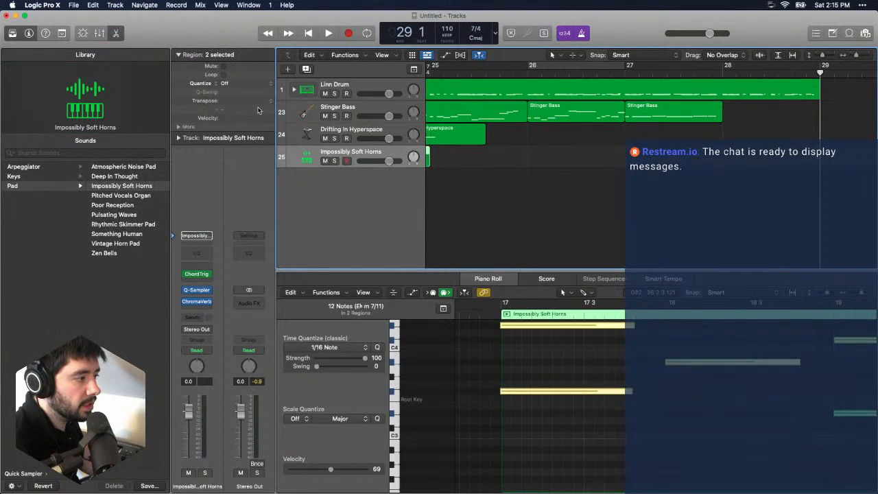
- Audition Synthesizer Classics patches on the new track, including Sunshine Thru Clouds, 80s Fizzy Synth and 80s FM Piano, and load 80s Starlight
{"action": "left_click", "coordinate": [63, 272]}
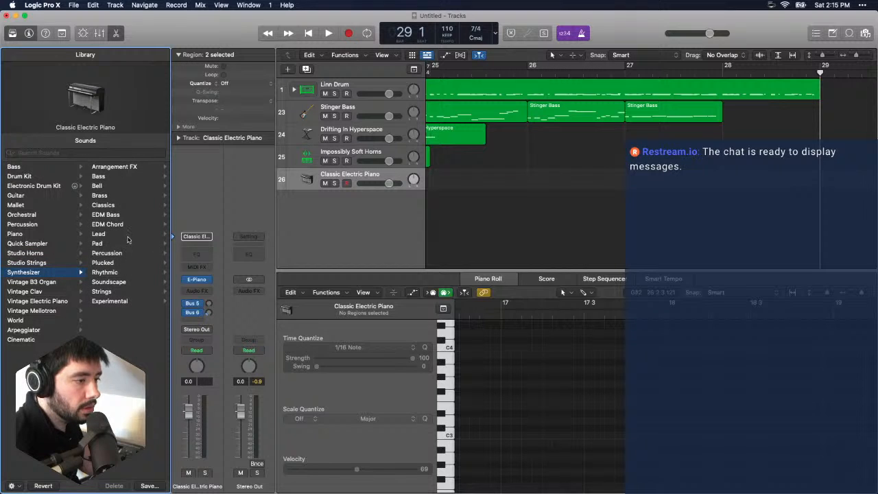
{"action": "left_click", "coordinate": [134, 205]}
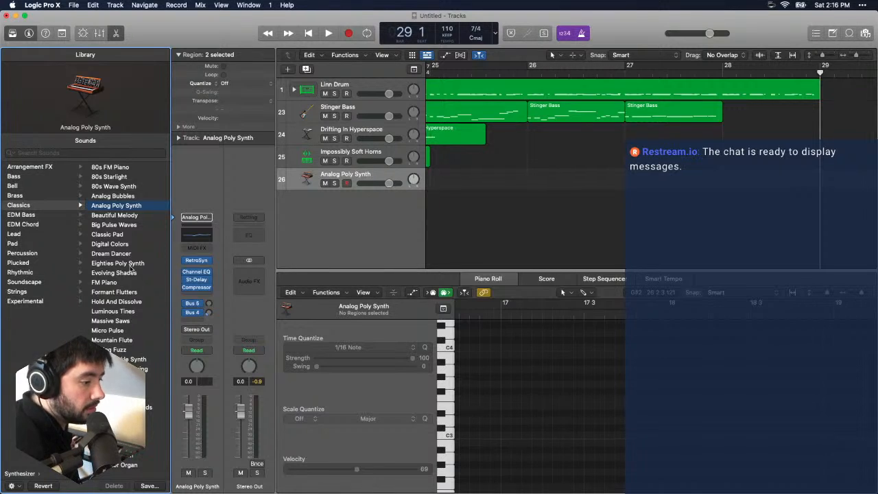
{"action": "left_click", "coordinate": [141, 416]}
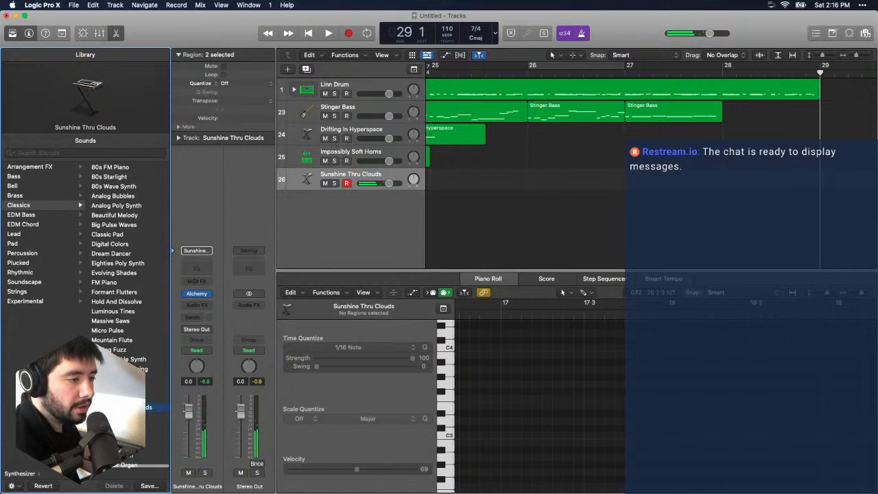
{"action": "scroll", "coordinate": [113, 275], "scroll_direction": "down", "scroll_amount": 1}
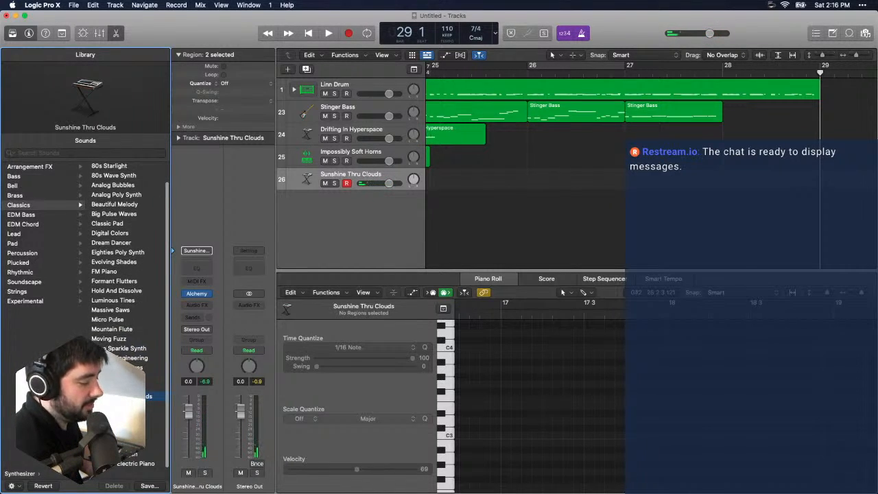
{"action": "scroll", "coordinate": [114, 333], "scroll_direction": "up", "scroll_amount": 2}
{"action": "left_click", "coordinate": [112, 167]}
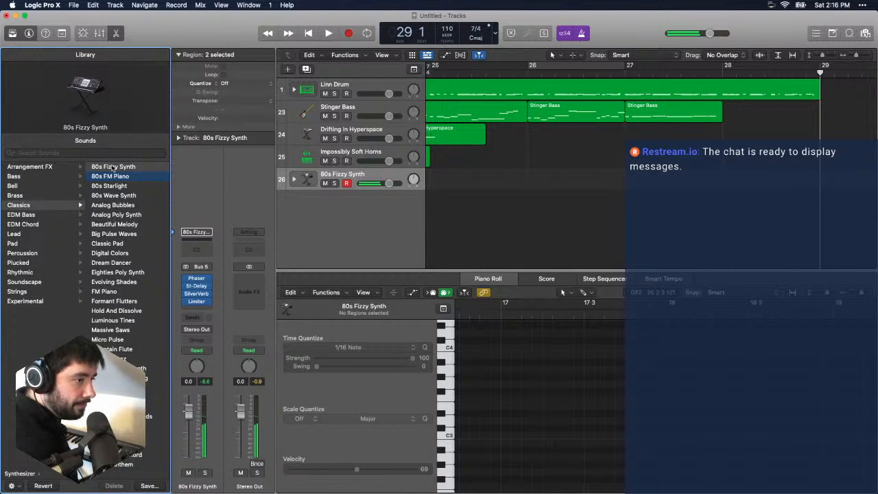
{"action": "key", "text": "Down"}
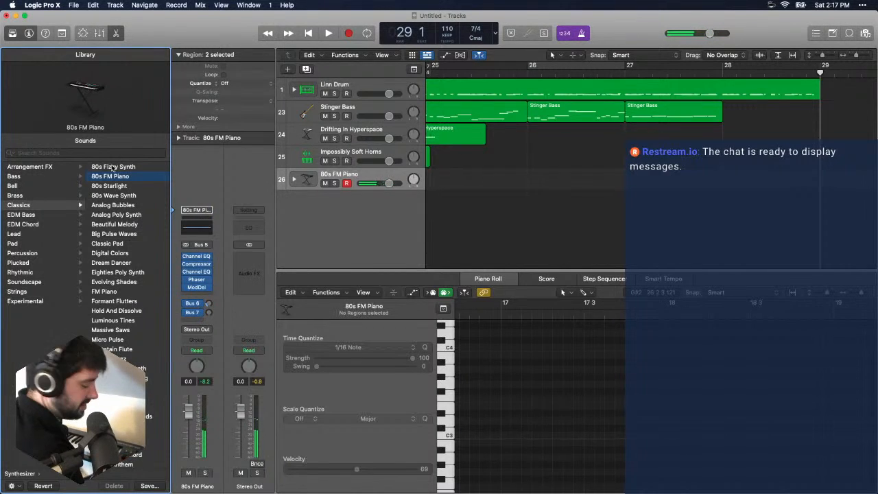
{"action": "key", "text": "Down"}
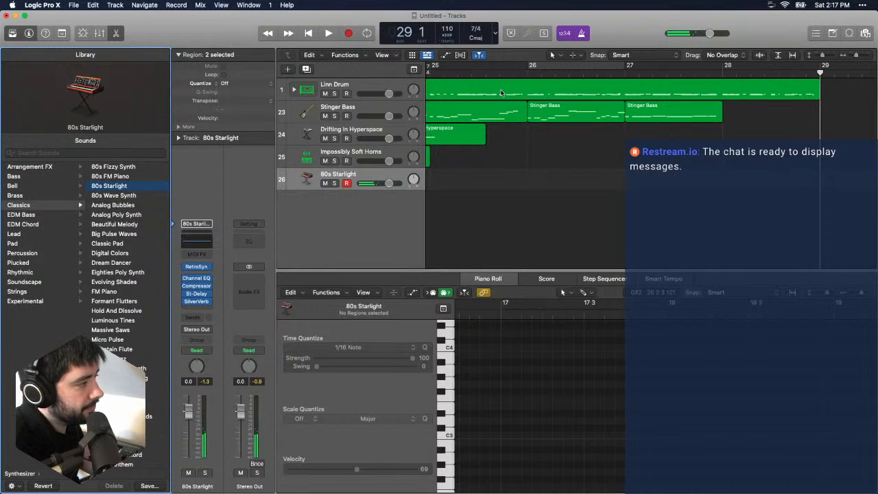
- Play the arrangement from bar 1 with the new synth track in place
{"action": "key", "text": "Return"}
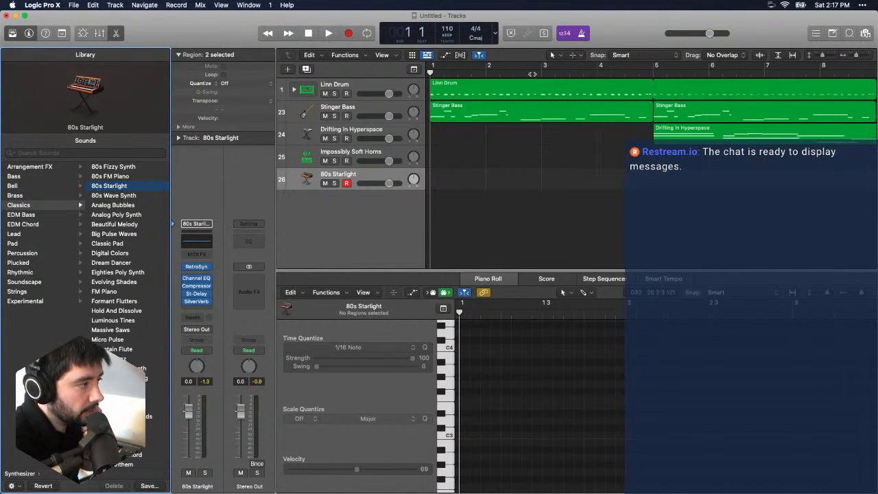
{"action": "key", "text": "space"}
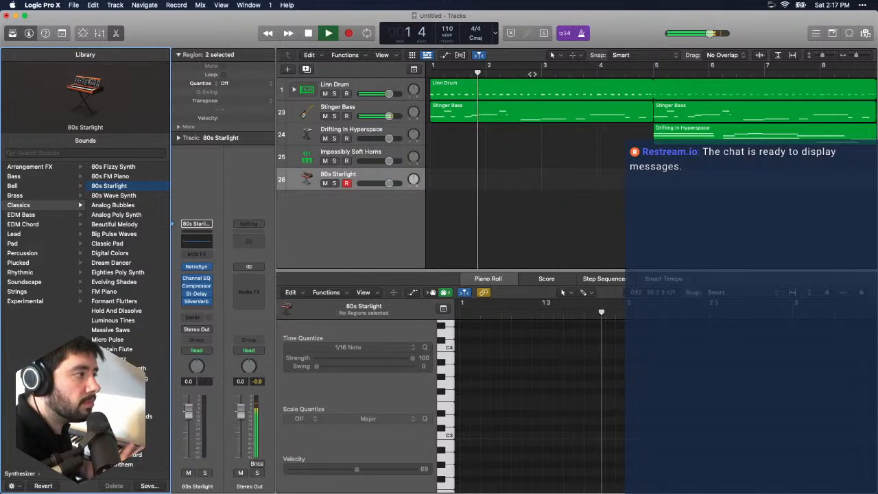
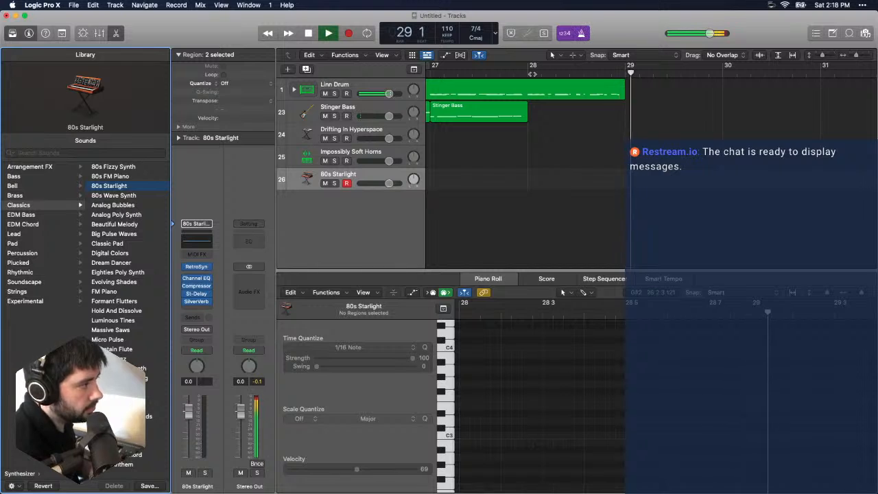
- Replay the Linn Drum part from bar 28 and stop at bar 29
{"action": "left_click", "coordinate": [533, 72]}
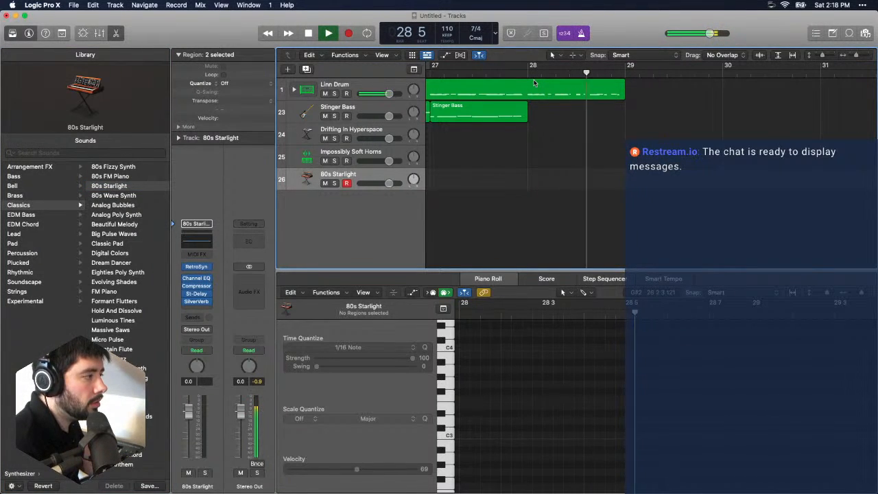
{"action": "key", "text": "space"}
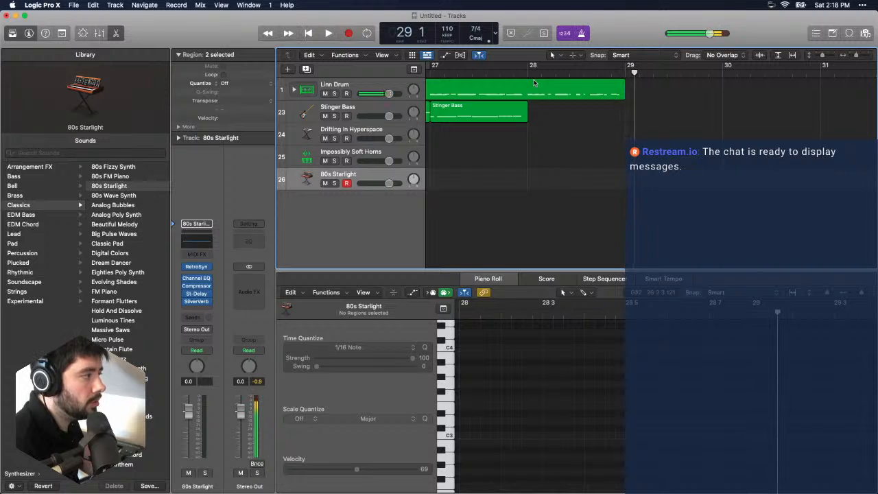
{"action": "left_click", "coordinate": [625, 71]}
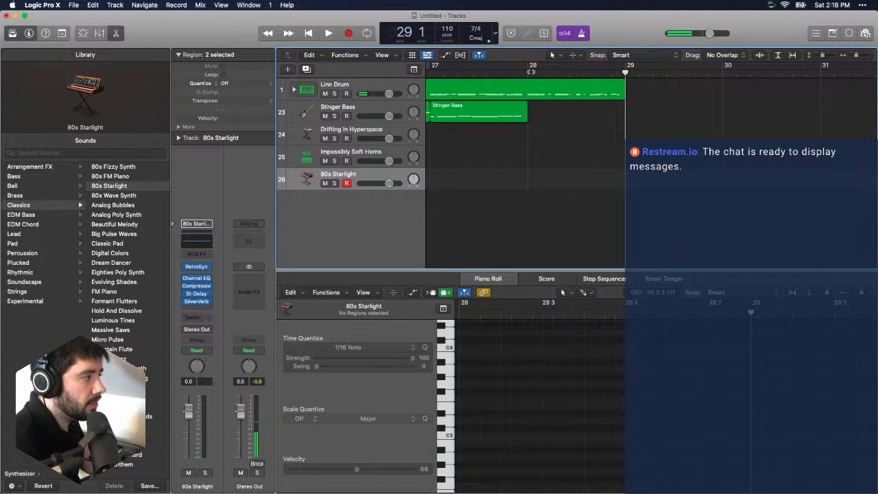
- Insert a 4/4 time signature change at bar 28 and hide the global tracks
{"action": "mouse_move", "coordinate": [532, 71]}
{"action": "left_mouse_down"}
{"action": "mouse_move", "coordinate": [520, 72]}
{"action": "mouse_move", "coordinate": [528, 73]}
{"action": "left_mouse_up"}
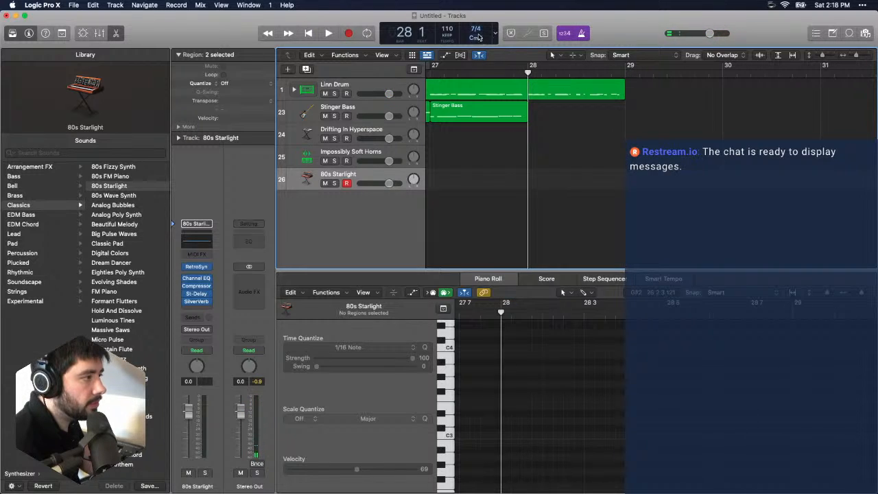
{"action": "left_click", "coordinate": [414, 69]}
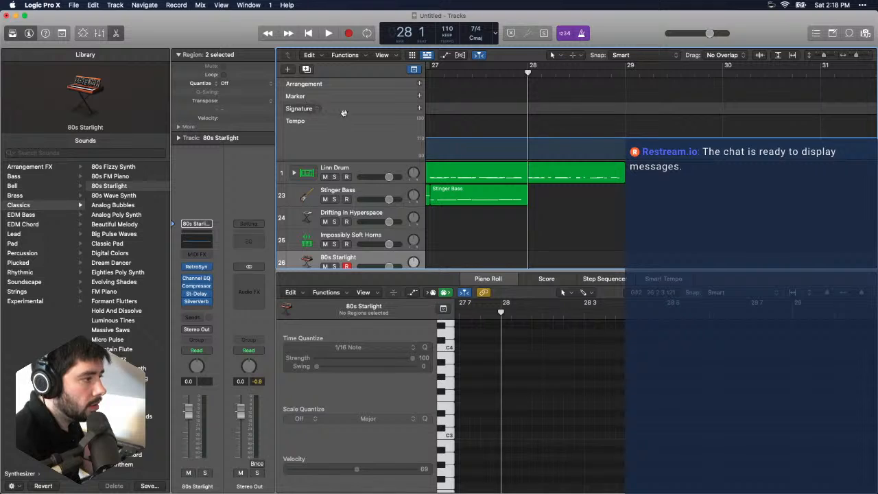
{"action": "left_click", "coordinate": [304, 122]}
{"action": "mouse_move", "coordinate": [364, 132]}
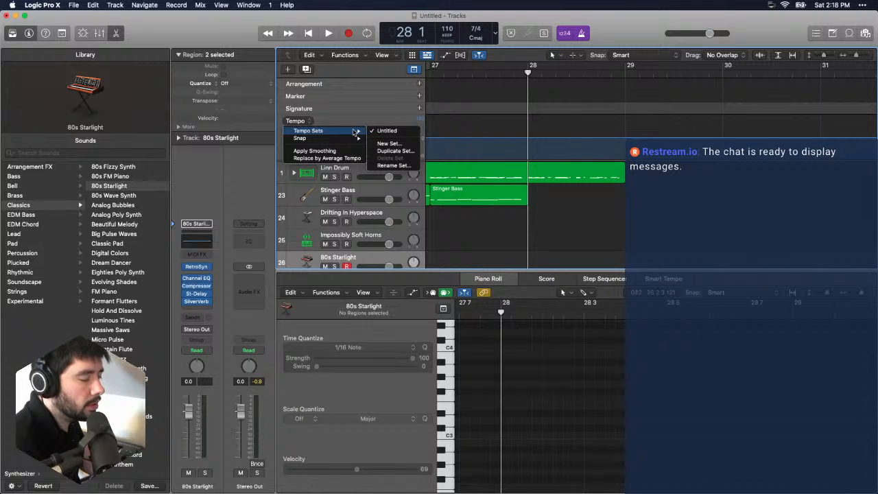
{"action": "left_click", "coordinate": [362, 108]}
{"action": "left_click", "coordinate": [420, 109]}
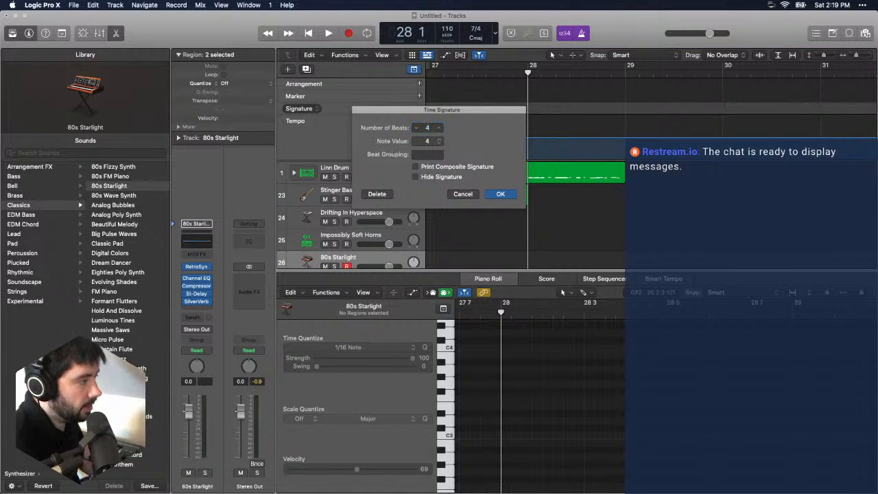
{"action": "left_click", "coordinate": [501, 195]}
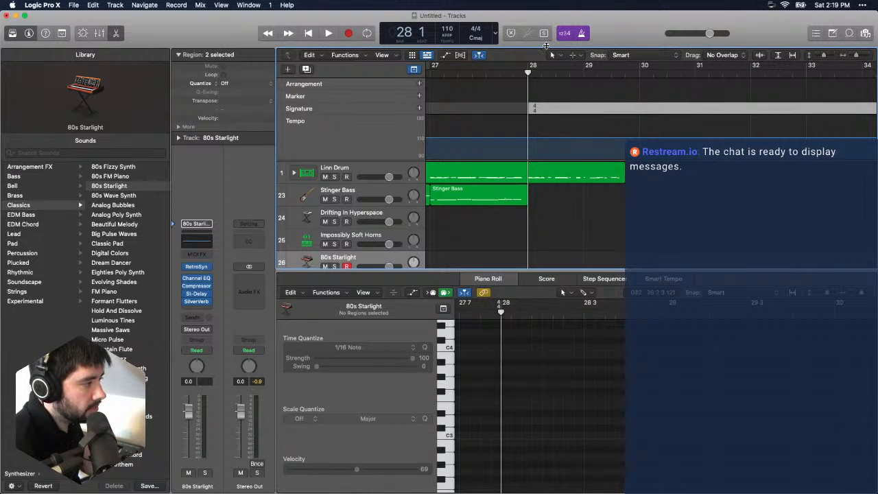
{"action": "left_click", "coordinate": [413, 69]}
- Listen to the drums from bar 28 in 4/4 and place the playhead at the Linn Drum region's end, bar 29 beat 4
{"action": "key", "text": "space"}
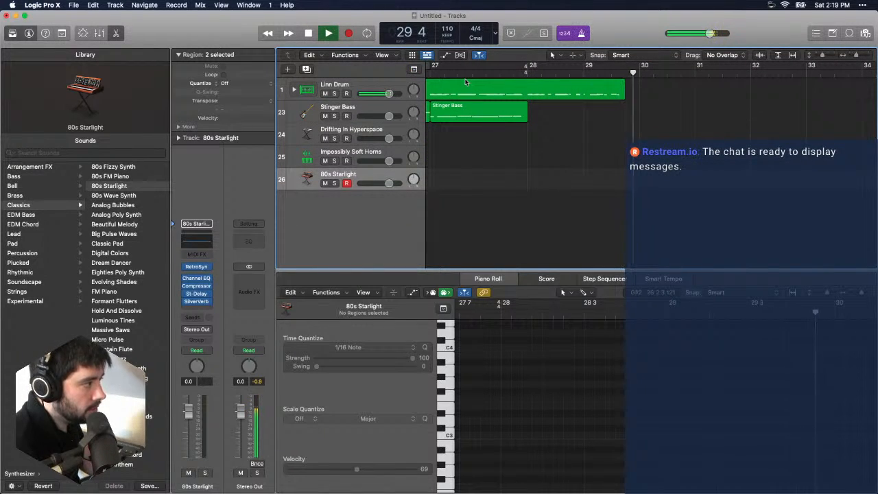
{"action": "left_click", "coordinate": [622, 92]}
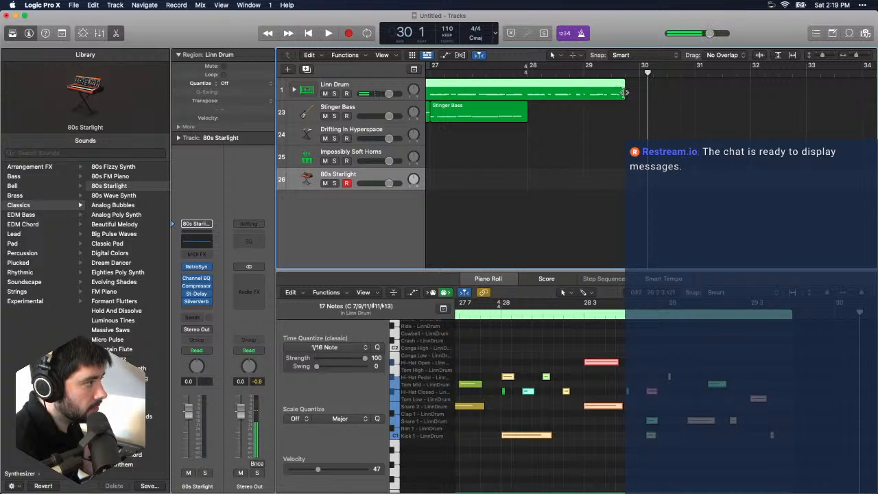
{"action": "key", "text": "space"}
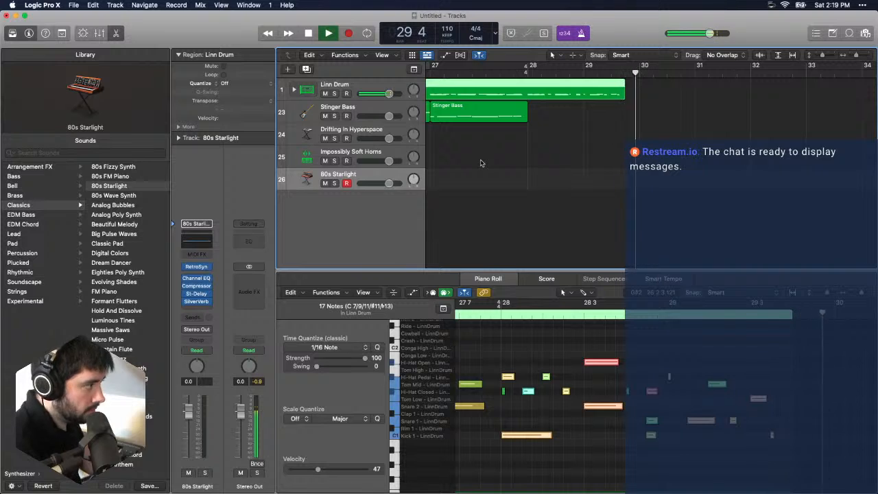
{"action": "key", "text": "space"}
{"action": "left_click", "coordinate": [626, 73]}
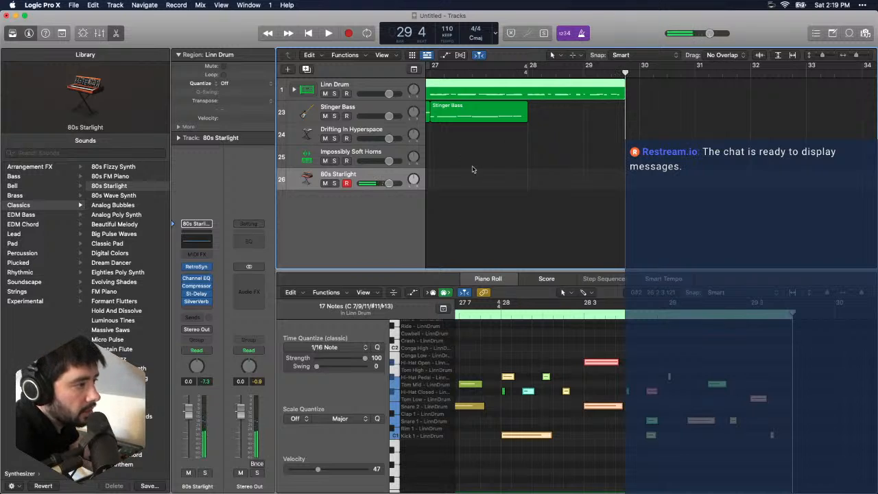
- Copy the opening Linn Drum and Stinger Bass regions from bar 1 and paste them at bar 30
{"action": "scroll", "coordinate": [480, 161], "scroll_direction": "right", "scroll_amount": 5}
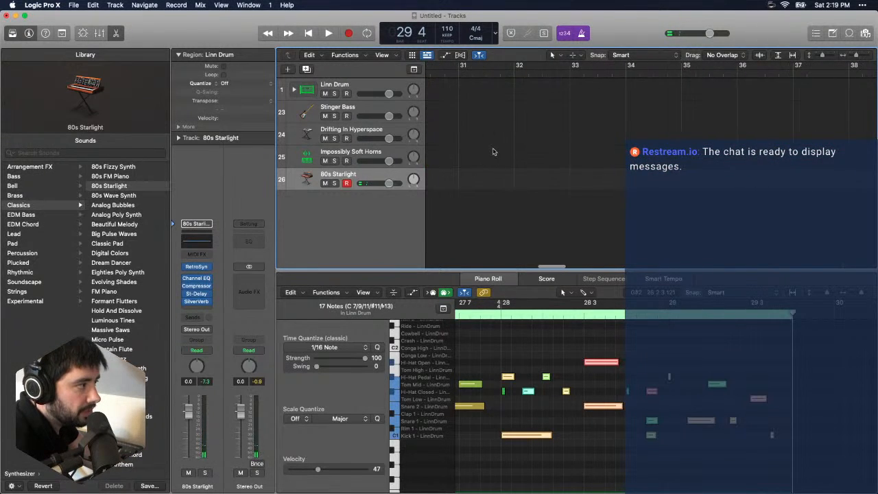
{"action": "scroll", "coordinate": [493, 151], "scroll_direction": "left", "scroll_amount": 4}
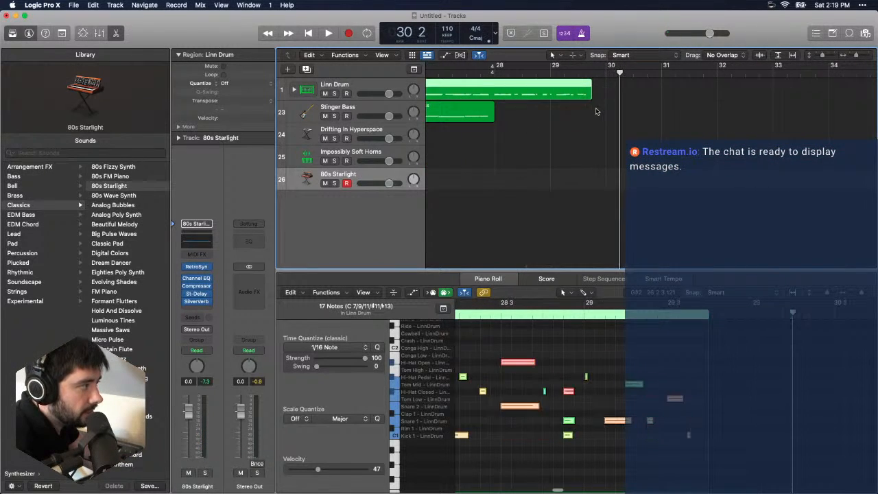
{"action": "scroll", "coordinate": [531, 88], "scroll_direction": "left", "scroll_amount": 15}
{"action": "left_click", "coordinate": [531, 88]}
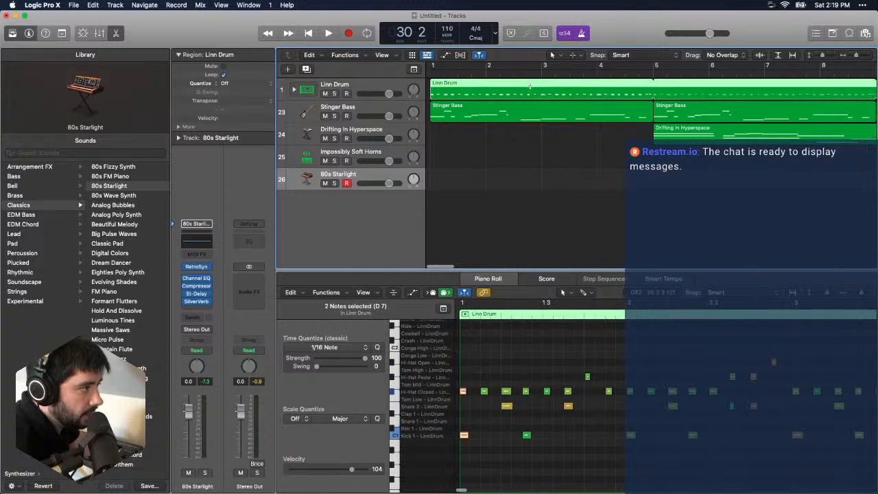
{"action": "left_click", "coordinate": [542, 110]}
{"action": "left_click", "coordinate": [600, 90], "text": "shift"}
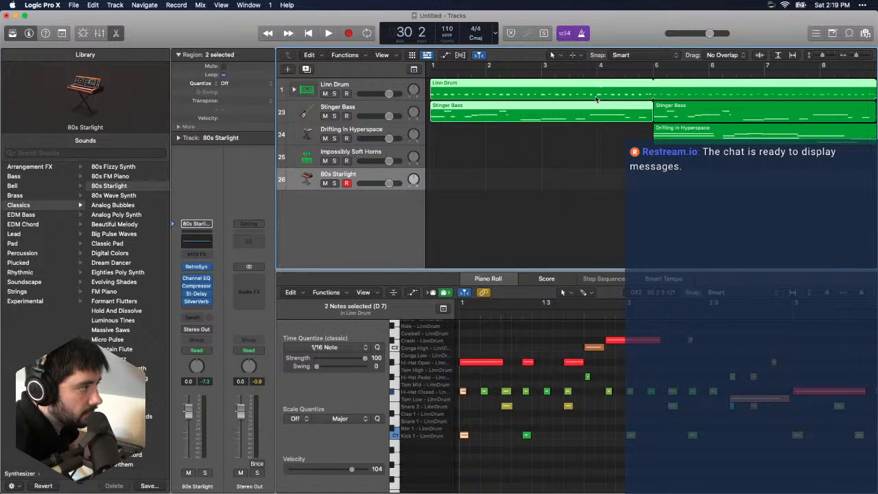
{"action": "scroll", "coordinate": [596, 99], "scroll_direction": "right", "scroll_amount": 15}
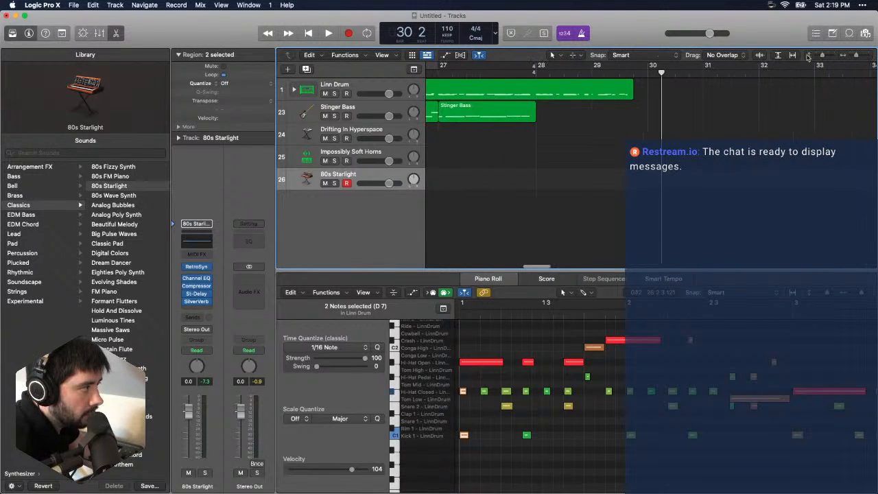
{"action": "left_click_drag", "start_coordinate": [855, 57], "coordinate": [853, 55]}
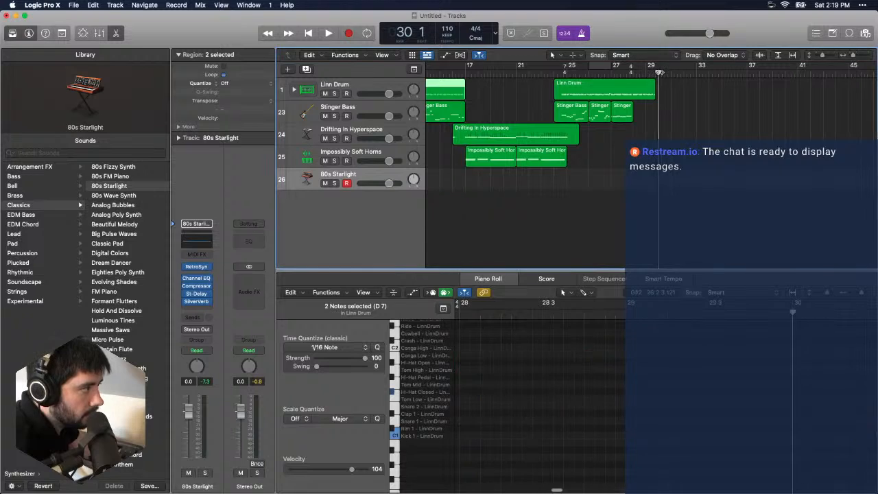
{"action": "key", "text": "super+v"}
- Split the pasted Linn Drum and Stinger Bass regions at bar 30 beat 2, splitting crossing notes, and delete the short leading pieces
{"action": "left_click", "coordinate": [656, 113]}
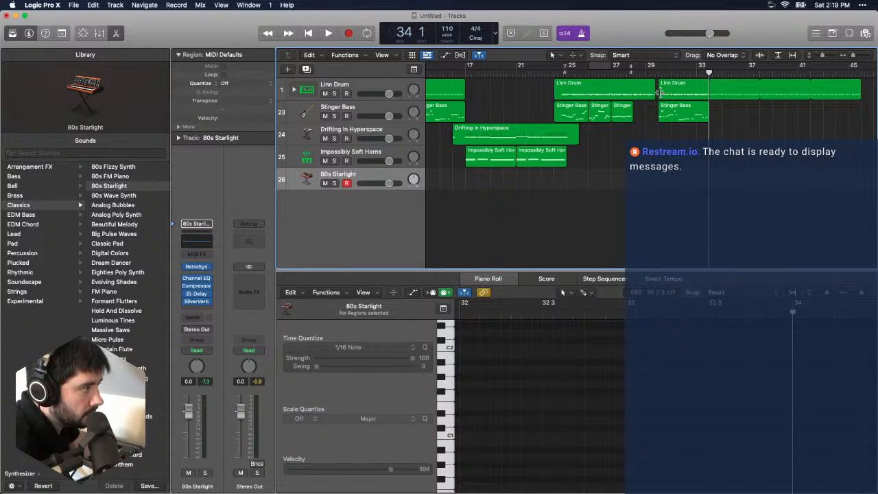
{"action": "left_click", "coordinate": [660, 93]}
{"action": "left_click", "coordinate": [661, 111], "text": "shift"}
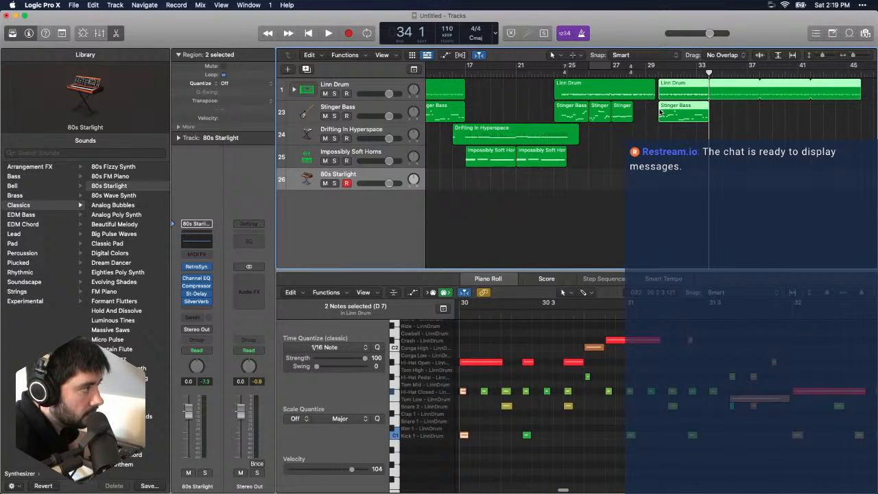
{"action": "left_click", "coordinate": [729, 106]}
{"action": "left_click_drag", "start_coordinate": [663, 72], "coordinate": [661, 73]}
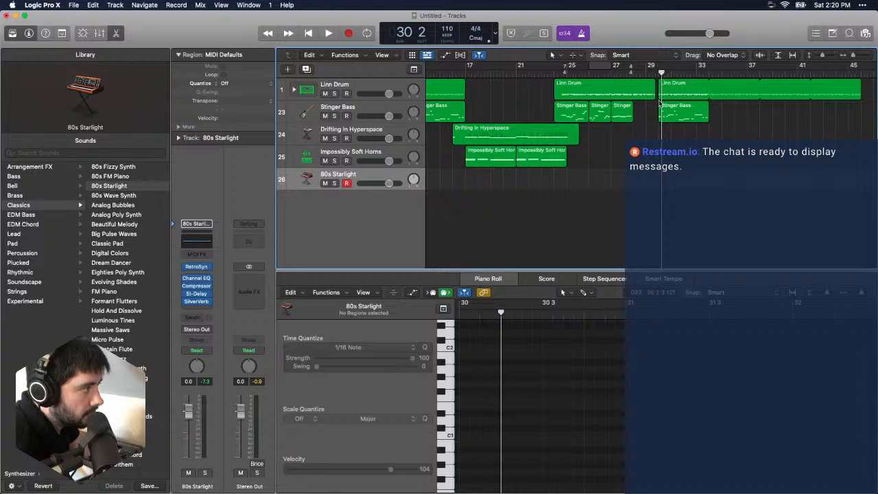
{"action": "left_click", "coordinate": [664, 95]}
{"action": "left_click", "coordinate": [665, 106], "text": "shift"}
{"action": "key", "text": "super+t"}
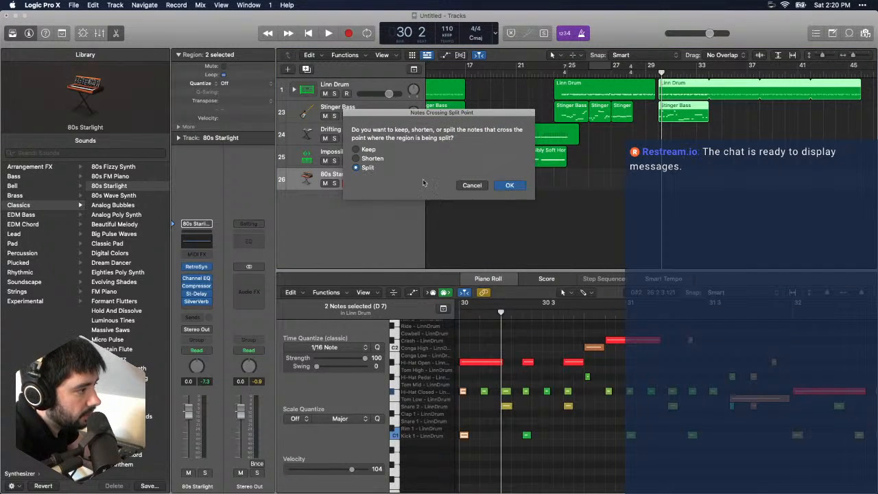
{"action": "left_click", "coordinate": [509, 186]}
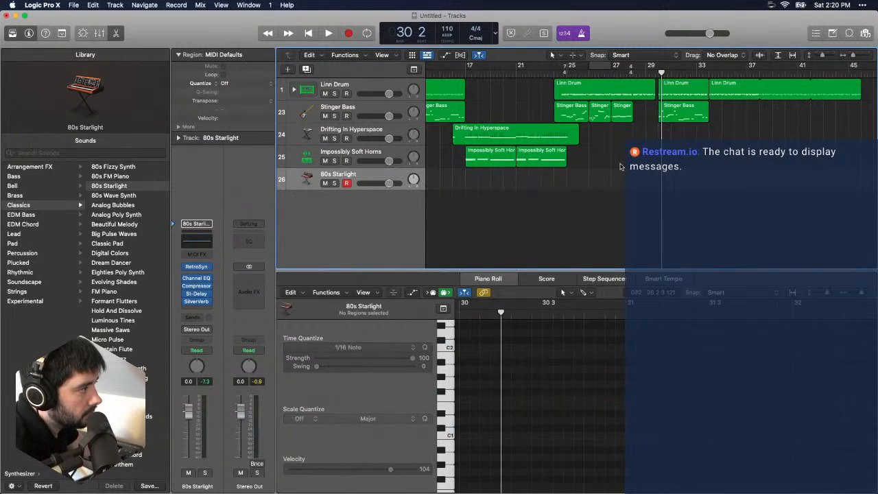
{"action": "left_click", "coordinate": [662, 108]}
{"action": "left_click", "coordinate": [664, 96], "text": "shift"}
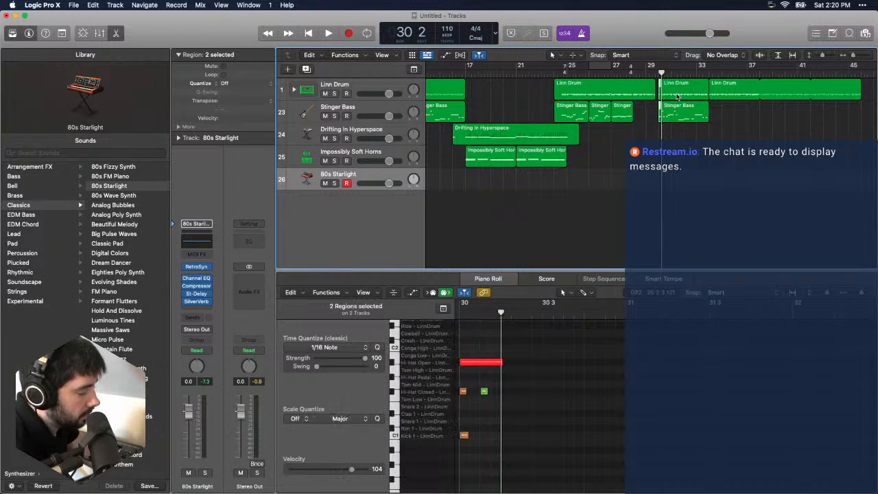
- Play the transition into the pasted groove at bar 30 several times, trying out 80s Starlight chords over it
{"action": "left_click", "coordinate": [624, 71]}
{"action": "key", "text": "space"}
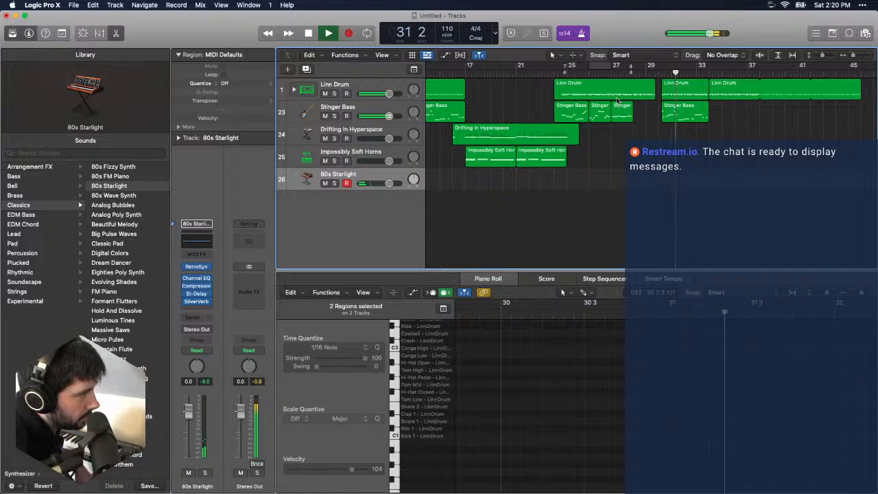
{"action": "key", "text": "space"}
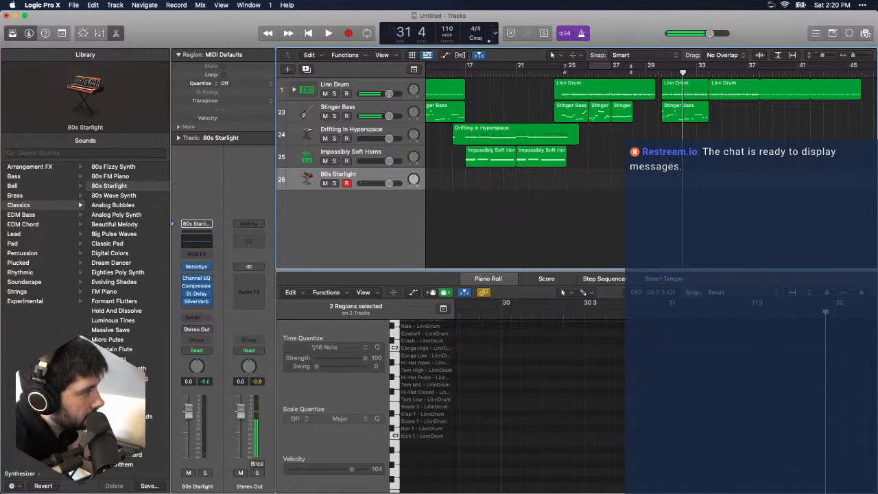
{"action": "left_click", "coordinate": [631, 68]}
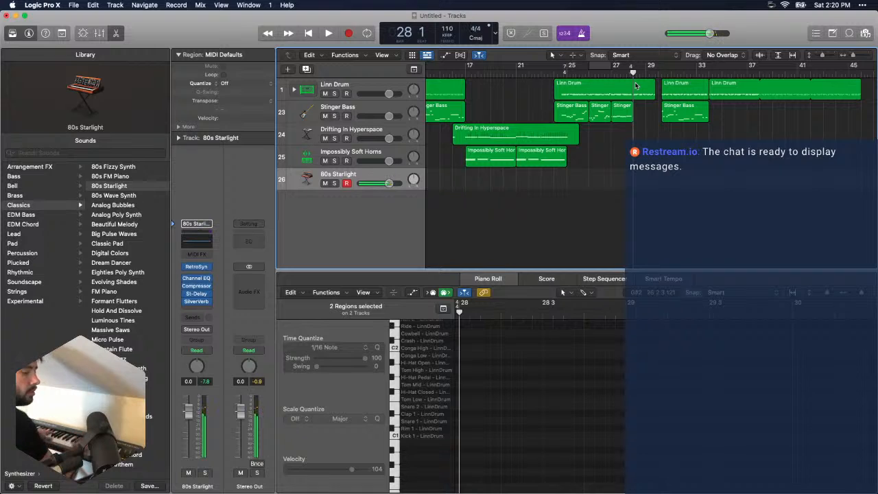
{"action": "key", "text": "space"}
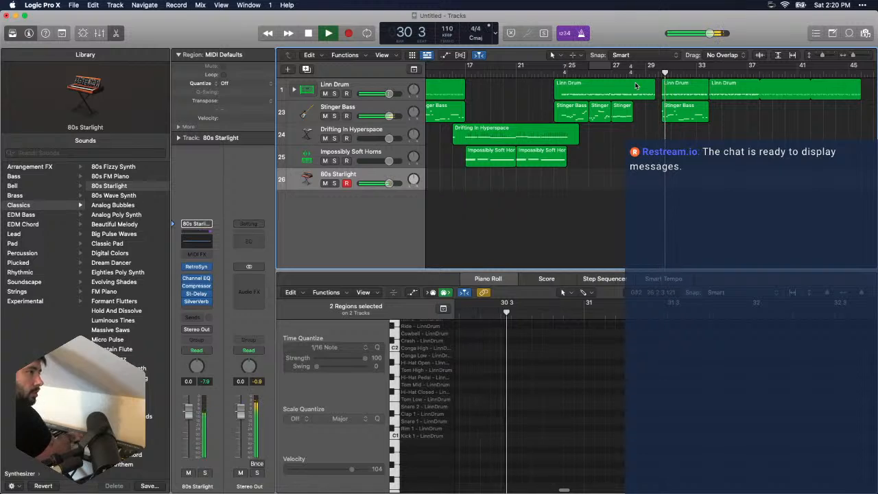
{"action": "key", "text": "space"}
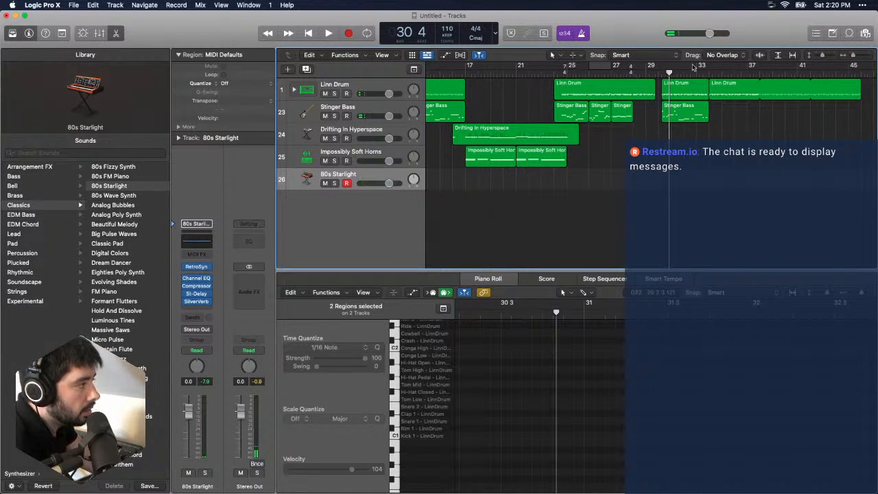
{"action": "left_click", "coordinate": [646, 72]}
{"action": "key", "text": "space"}
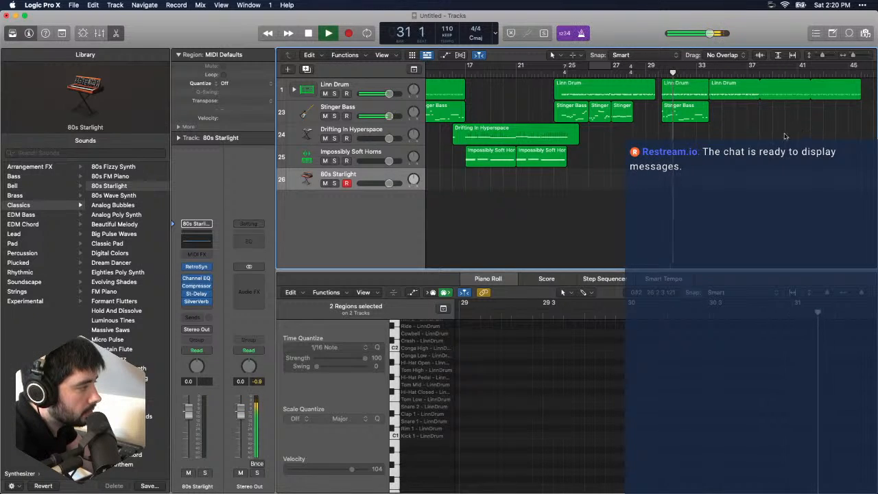
{"action": "key", "text": "space"}
- Record a sustained 80s Starlight chord part from bar 29 beat 4 to about bar 33
{"action": "left_click_drag", "start_coordinate": [659, 73], "coordinate": [655, 73]}
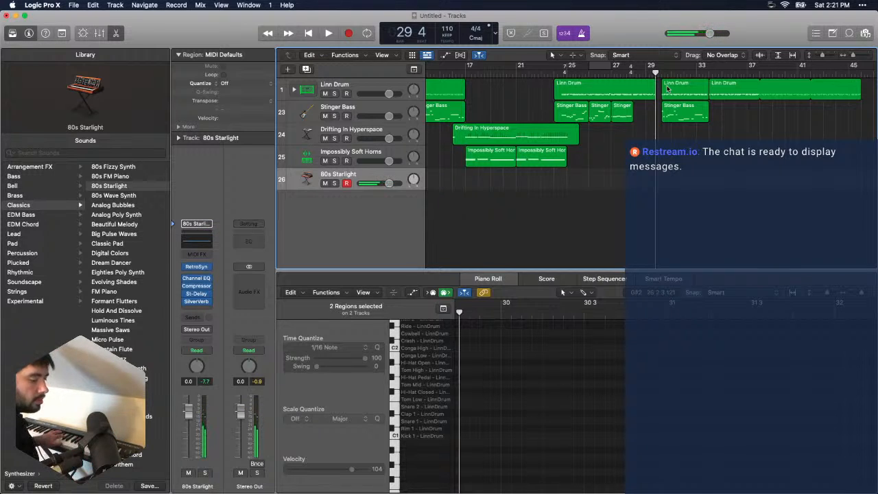
{"action": "key", "text": "space"}
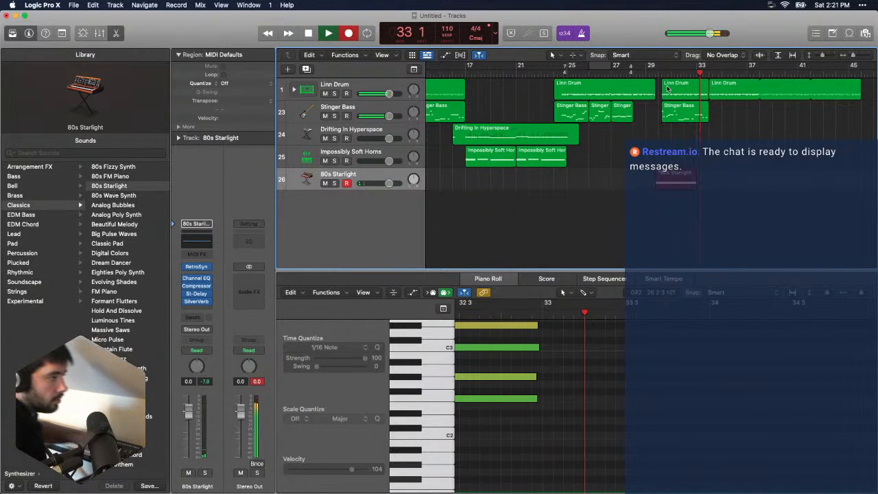
{"action": "key", "text": "space"}
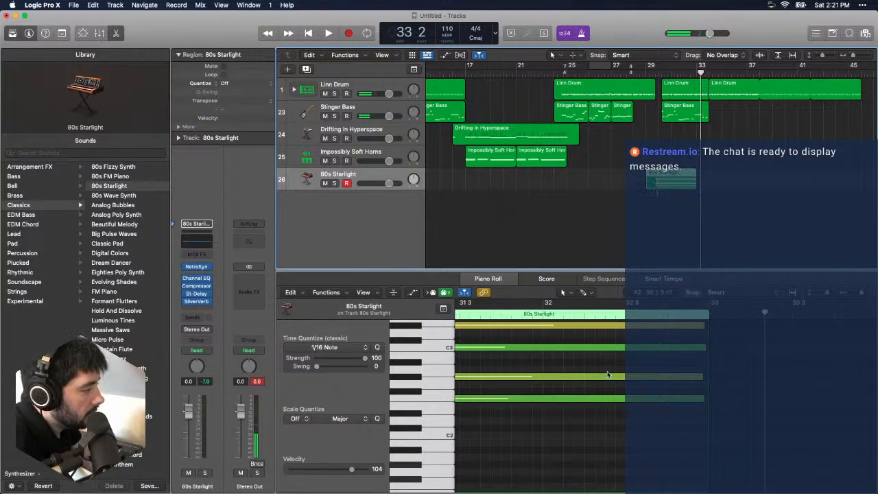
- Move the six sustained 80s Starlight chord notes earlier to bar 29 beat 3 and play the transition
{"action": "scroll", "coordinate": [607, 374], "scroll_direction": "up", "scroll_amount": 5}
{"action": "scroll", "coordinate": [614, 376], "scroll_direction": "left", "scroll_amount": 5}
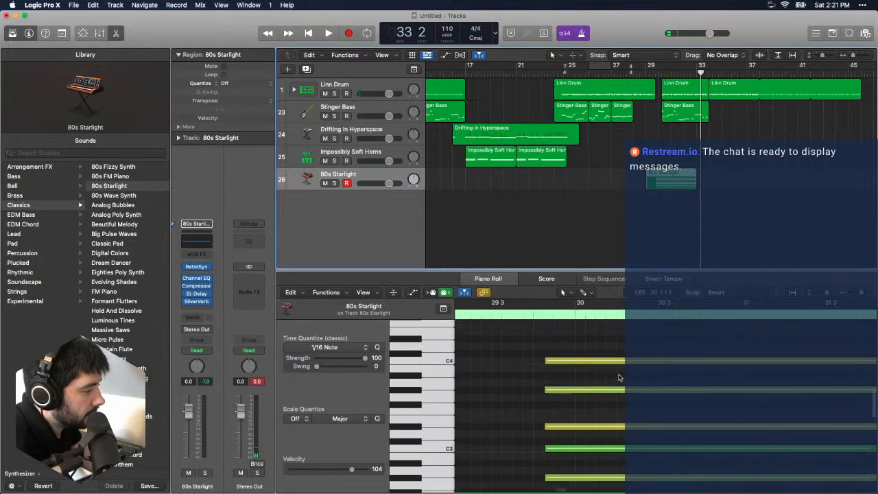
{"action": "scroll", "coordinate": [614, 374], "scroll_direction": "down", "scroll_amount": 4}
{"action": "left_click_drag", "start_coordinate": [597, 462], "coordinate": [579, 375]}
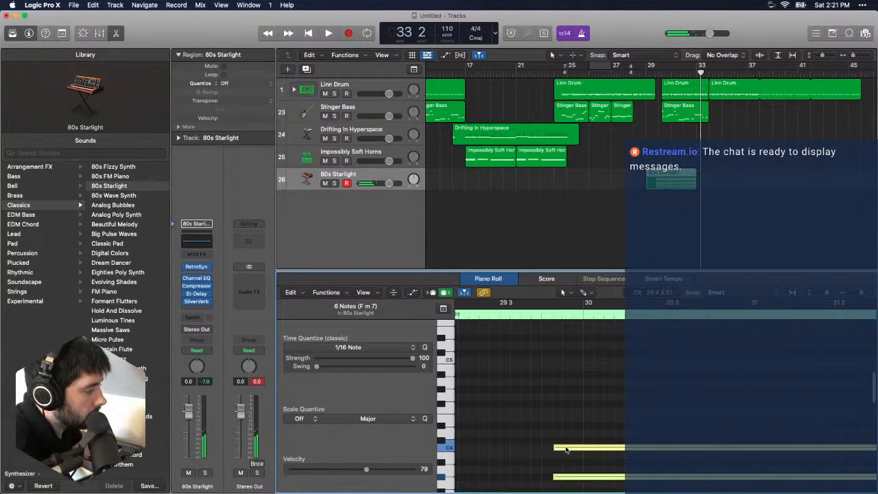
{"action": "mouse_move", "coordinate": [857, 57]}
{"action": "left_mouse_down"}
{"action": "mouse_move", "coordinate": [865, 57]}
{"action": "mouse_move", "coordinate": [856, 59]}
{"action": "left_mouse_up"}
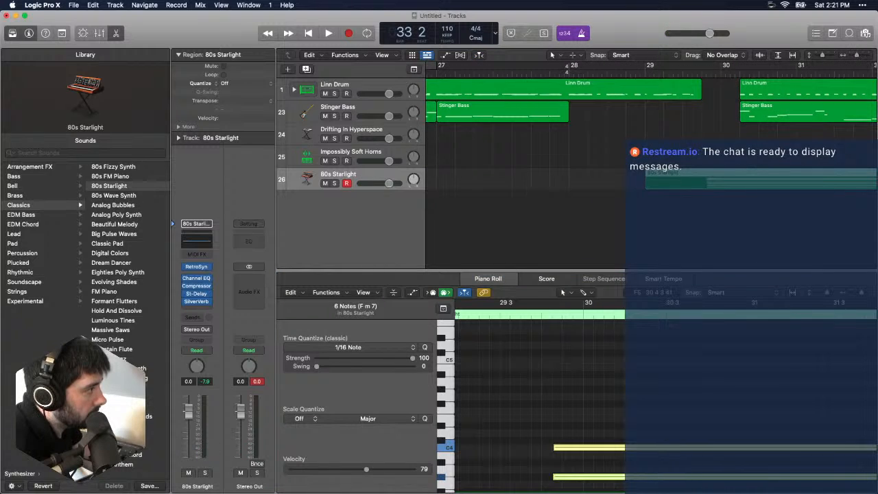
{"action": "scroll", "coordinate": [598, 337], "scroll_direction": "down", "scroll_amount": 5}
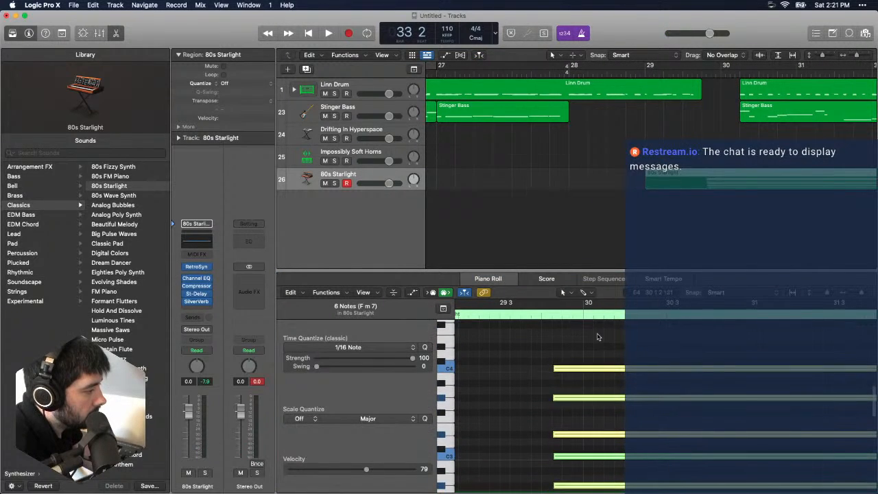
{"action": "mouse_move", "coordinate": [572, 371]}
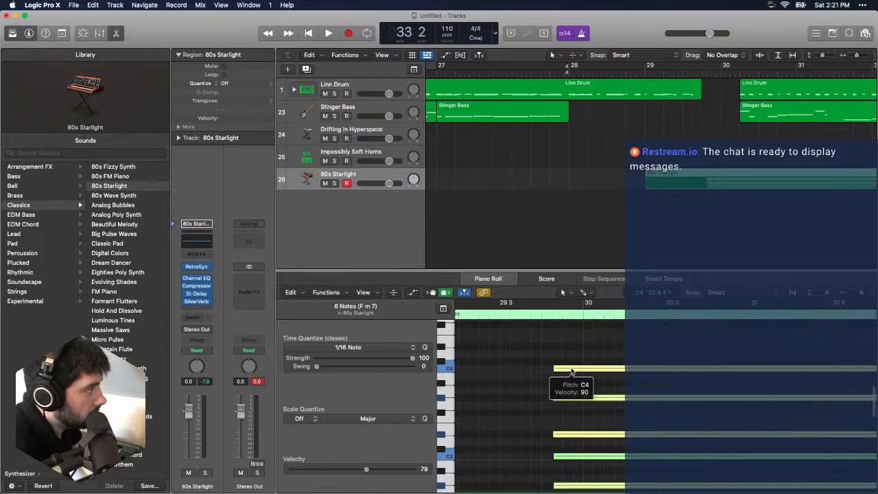
{"action": "left_click_drag", "start_coordinate": [583, 371], "coordinate": [530, 373]}
{"action": "scroll", "coordinate": [551, 373], "scroll_direction": "left", "scroll_amount": 3}
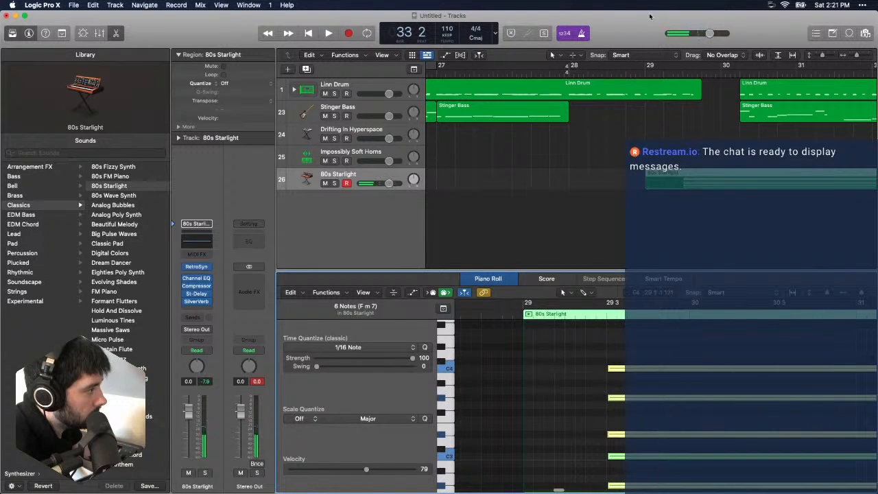
{"action": "key", "text": "space"}
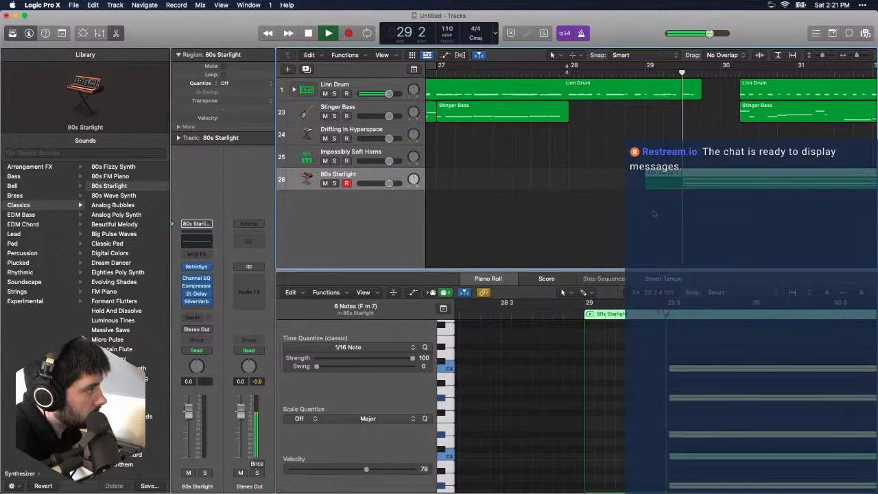
{"action": "key", "text": "space"}
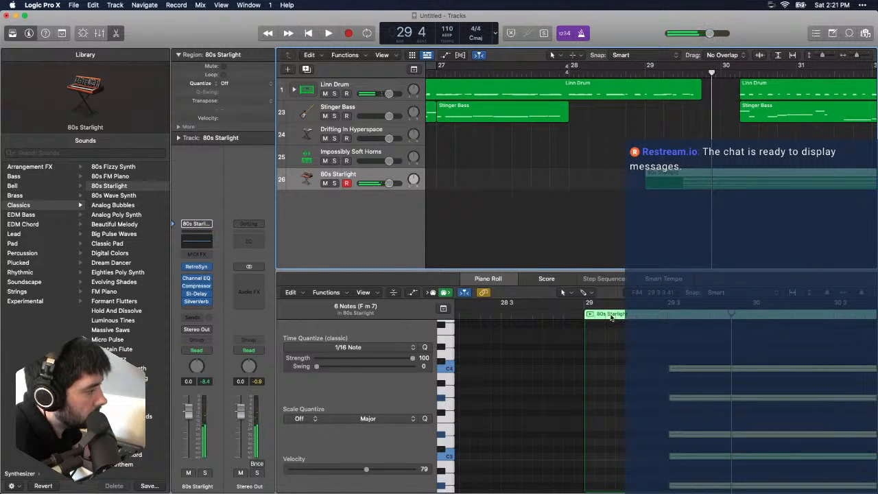
- Trim the empty start off the 80s Starlight region, place it at bar 29 beat 4 and play it from bar 28
{"action": "left_click_drag", "start_coordinate": [644, 184], "coordinate": [718, 194]}
{"action": "key", "text": "space"}
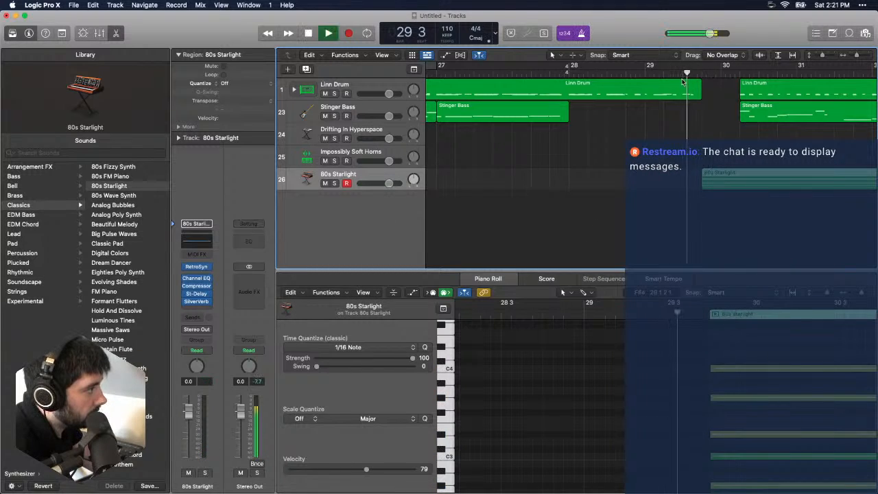
{"action": "left_click", "coordinate": [589, 75]}
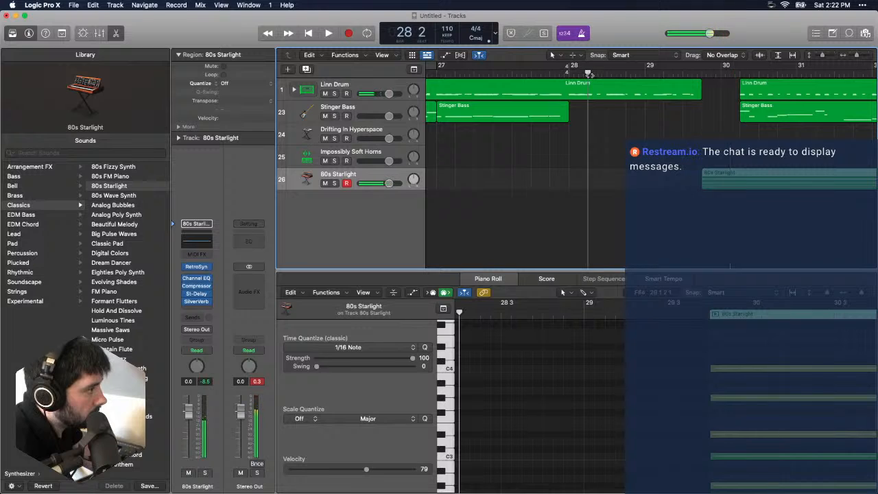
{"action": "key", "text": "space"}
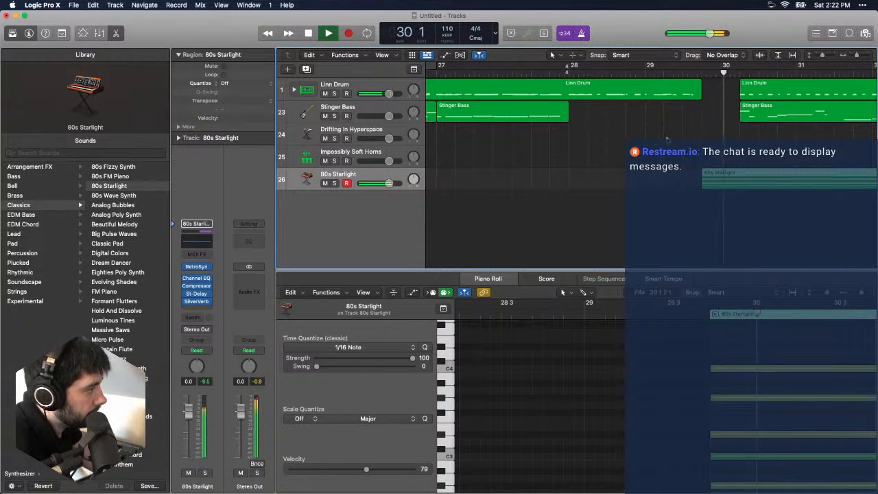
{"action": "key", "text": "space"}
- Try the 80s Starlight region slightly after bar 29 beat 4 and play the transition from bar 28
{"action": "left_click_drag", "start_coordinate": [708, 184], "coordinate": [719, 183]}
{"action": "left_click", "coordinate": [598, 76]}
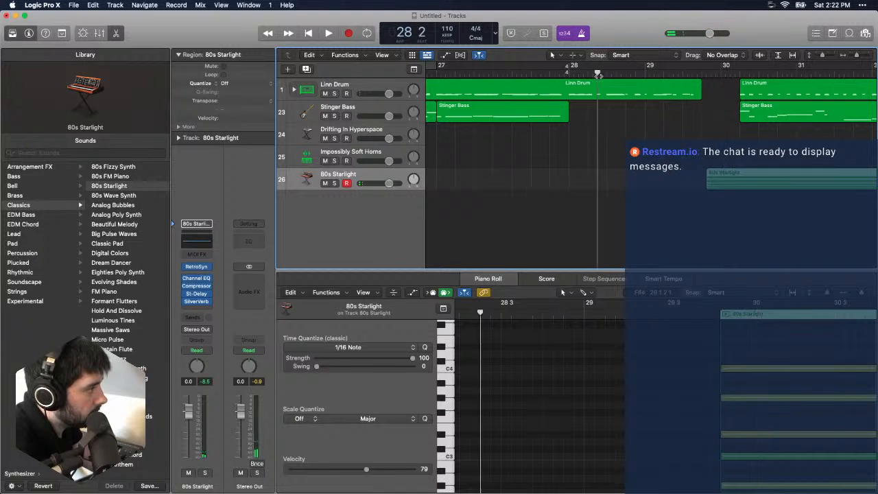
{"action": "key", "text": "space"}
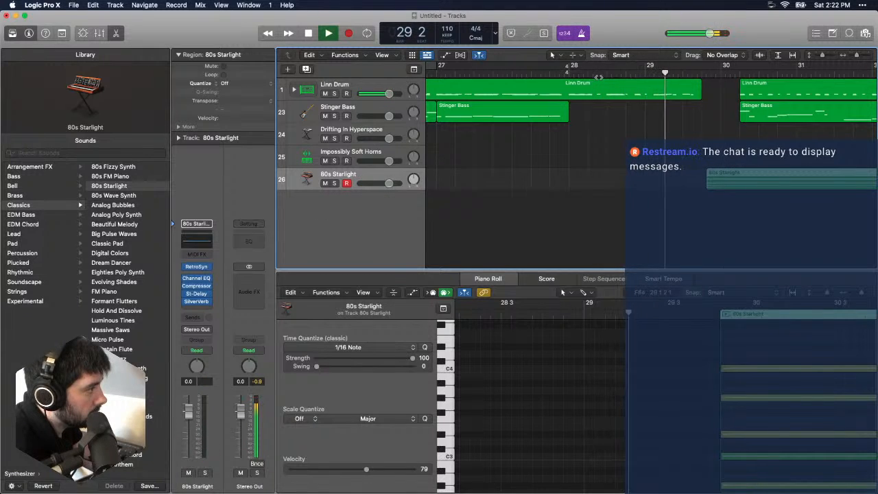
{"action": "key", "text": "space"}
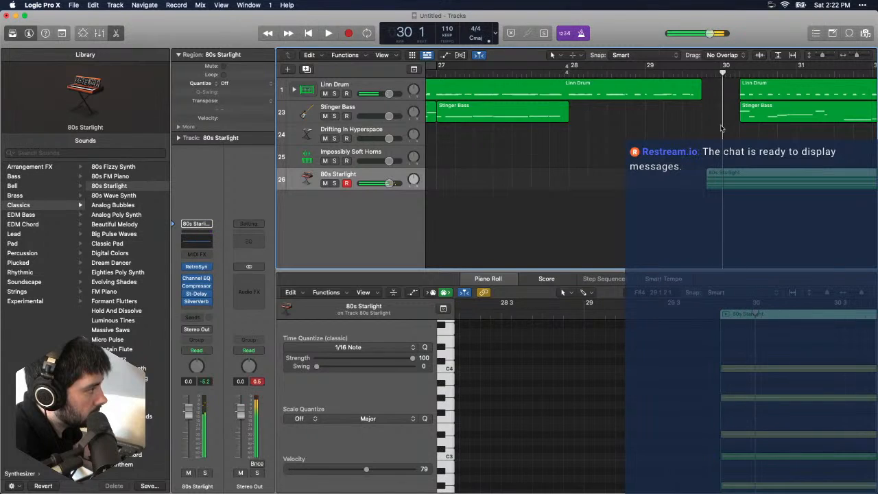
- Move the 80s Starlight region earlier to start halfway through beat 3 of bar 29, and play the transition
{"action": "left_click_drag", "start_coordinate": [718, 180], "coordinate": [710, 180]}
{"action": "key", "text": "space"}
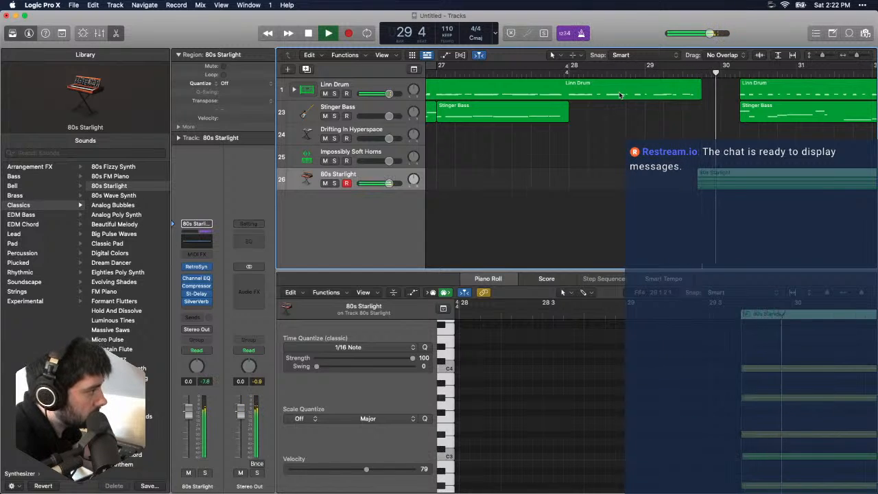
{"action": "key", "text": "space"}
{"action": "left_click_drag", "start_coordinate": [859, 58], "coordinate": [862, 57]}
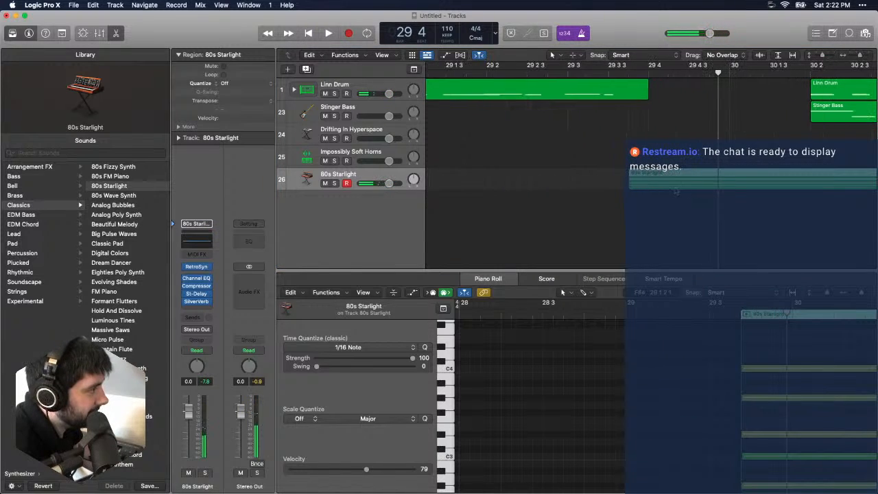
{"action": "left_click_drag", "start_coordinate": [658, 184], "coordinate": [637, 186]}
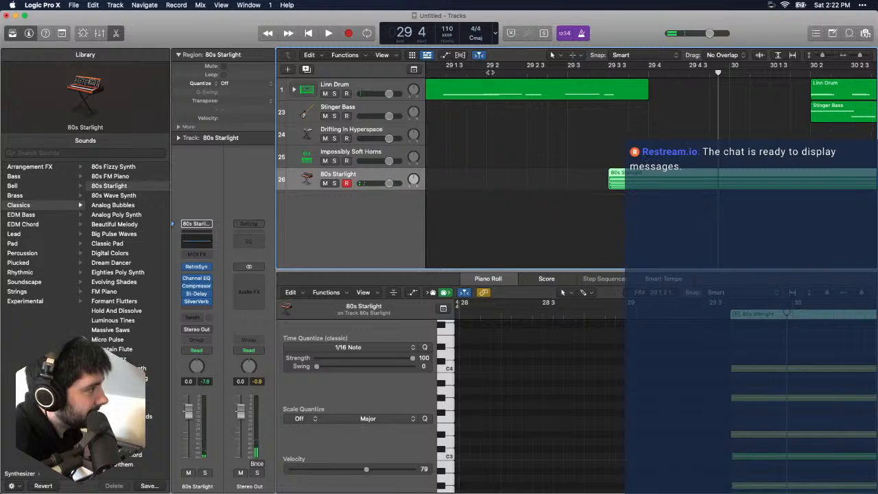
{"action": "left_click_drag", "start_coordinate": [862, 58], "coordinate": [857, 62]}
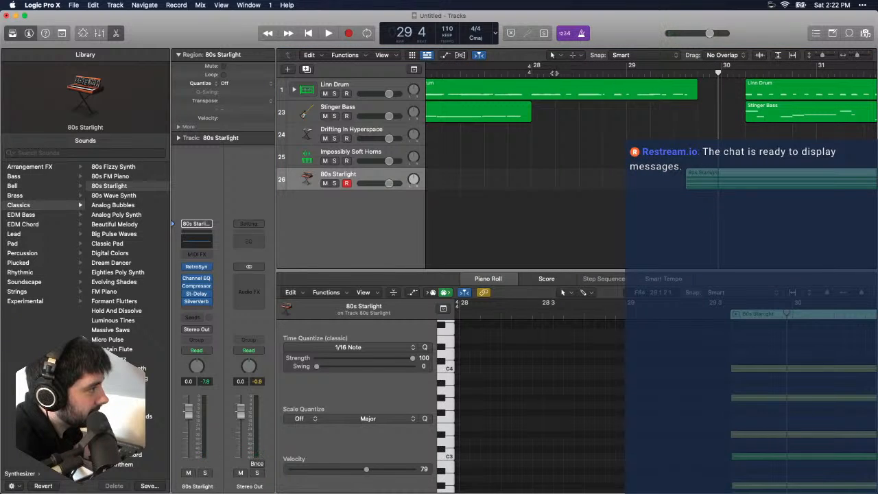
{"action": "left_click", "coordinate": [522, 72]}
{"action": "key", "text": "space"}
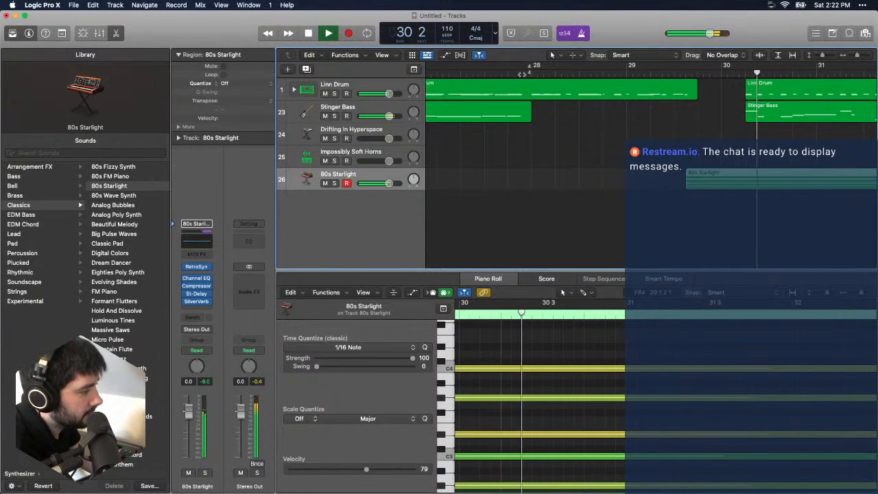
- Check the 80s Starlight region and its six chord notes during playback, and replay the transition from bar 29
{"action": "left_click_drag", "start_coordinate": [857, 56], "coordinate": [854, 58]}
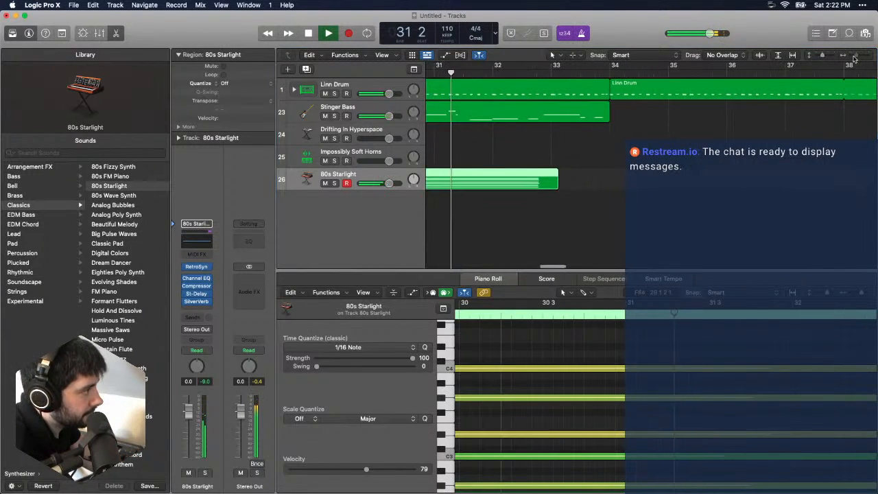
{"action": "scroll", "coordinate": [597, 217], "scroll_direction": "left", "scroll_amount": 5}
{"action": "left_click", "coordinate": [596, 217]}
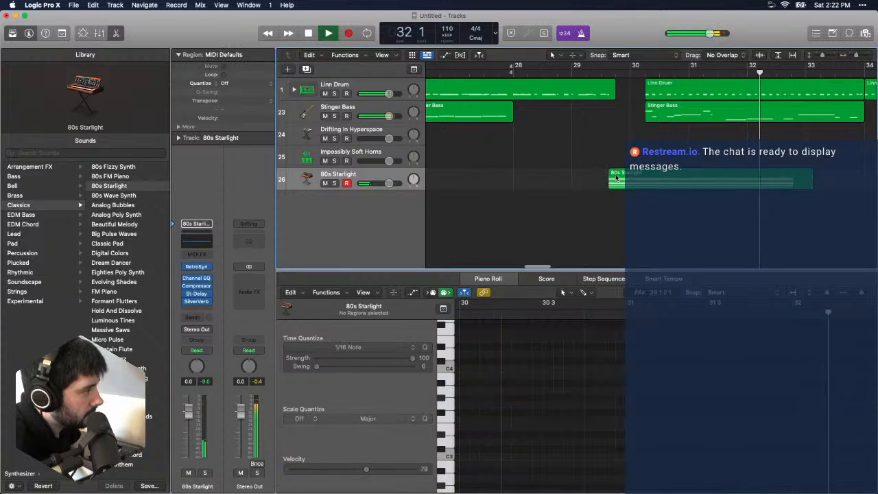
{"action": "left_click", "coordinate": [616, 177]}
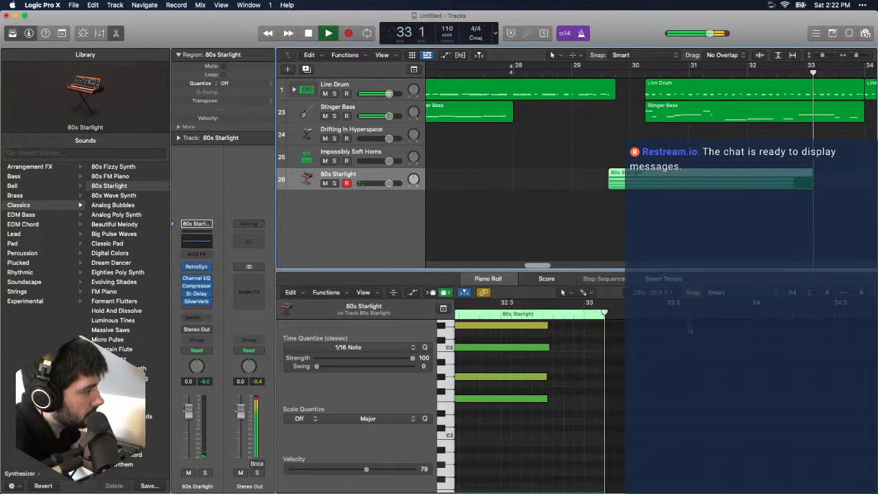
{"action": "scroll", "coordinate": [691, 331], "scroll_direction": "up", "scroll_amount": 4}
{"action": "scroll", "coordinate": [707, 313], "scroll_direction": "left", "scroll_amount": 15}
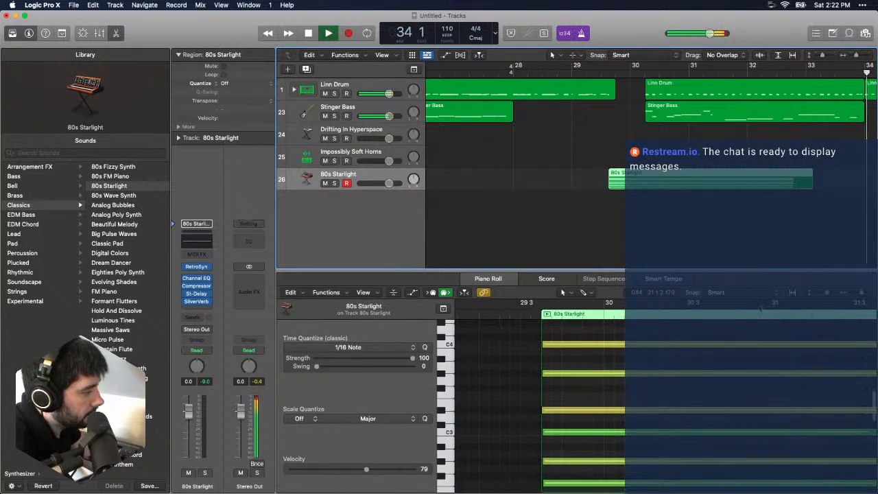
{"action": "scroll", "coordinate": [565, 384], "scroll_direction": "down", "scroll_amount": 2}
{"action": "left_click_drag", "start_coordinate": [580, 457], "coordinate": [490, 384]}
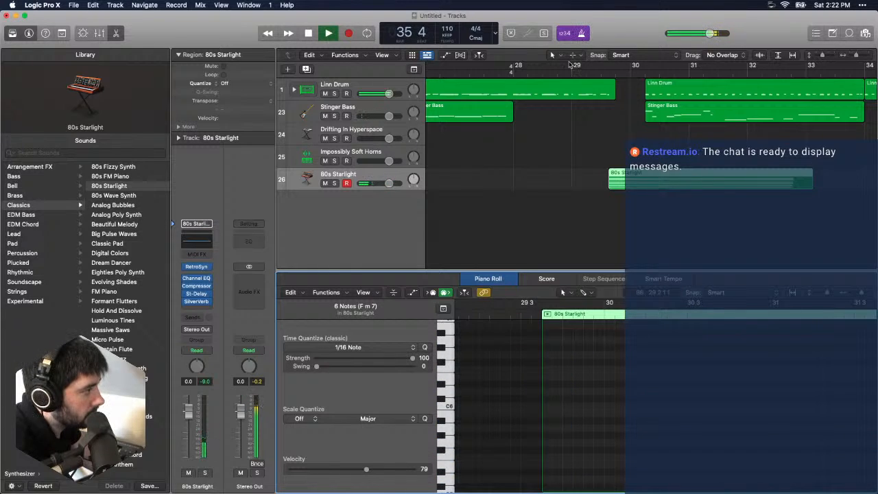
{"action": "left_click", "coordinate": [588, 70]}
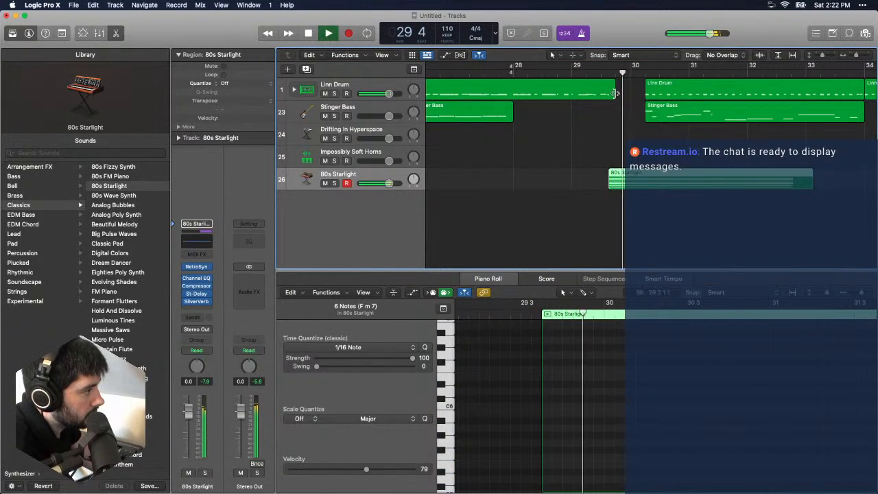
{"action": "key", "text": "space"}
- Move the last Kick 1 note of the Linn Drum fill later to halfway through bar 29 beat 3, and play it
{"action": "left_click", "coordinate": [604, 94]}
{"action": "left_click", "coordinate": [771, 427]}
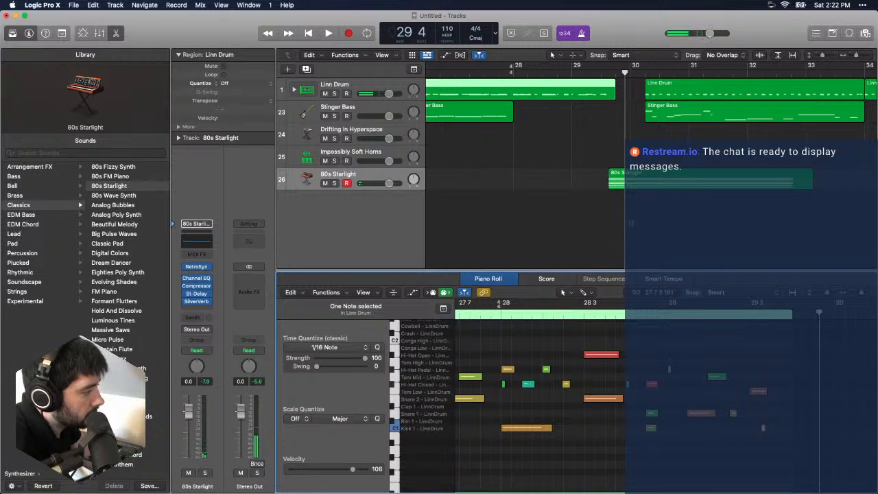
{"action": "left_click", "coordinate": [501, 71]}
{"action": "key", "text": "space"}
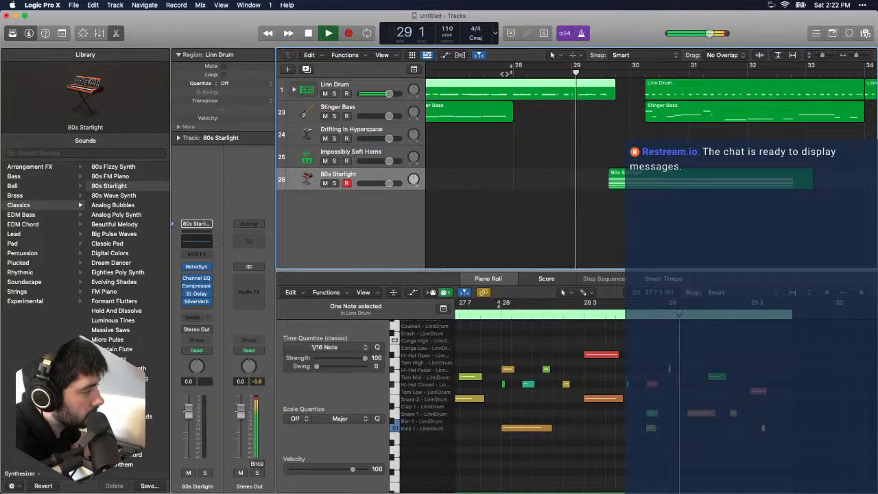
{"action": "key", "text": "space"}
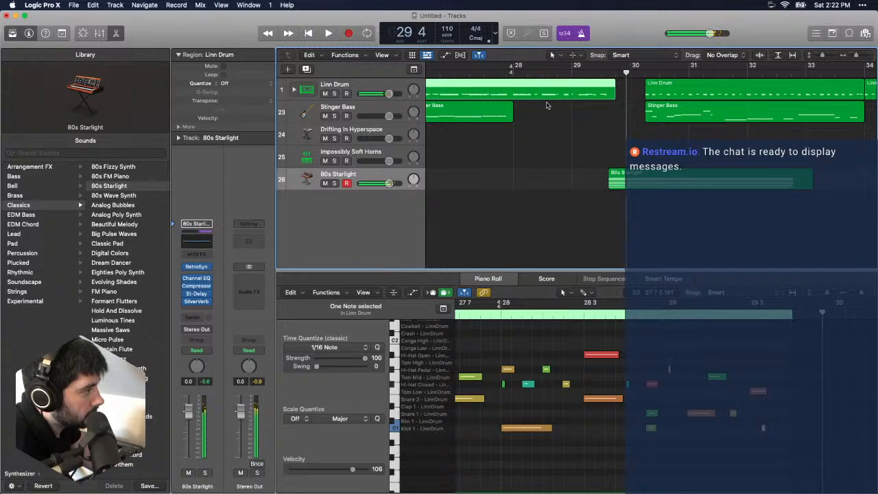
{"action": "left_click", "coordinate": [765, 431]}
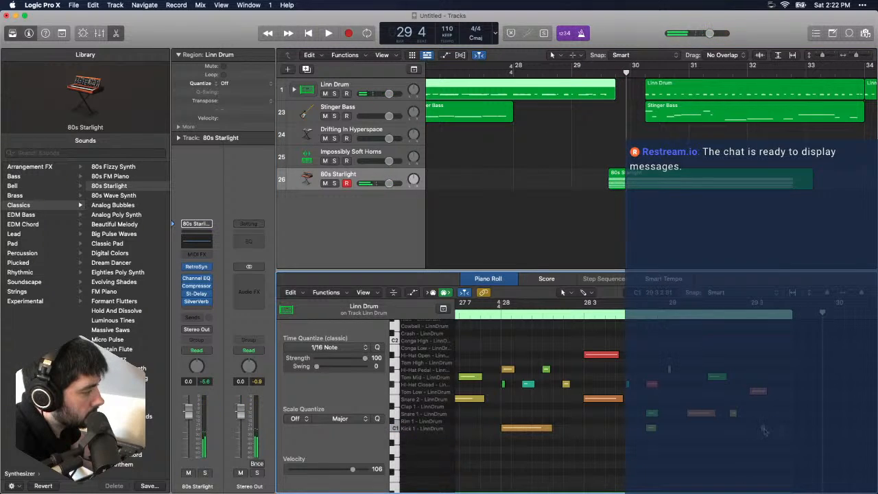
{"action": "left_click_drag", "start_coordinate": [764, 430], "coordinate": [777, 430]}
{"action": "left_click", "coordinate": [568, 70]}
{"action": "key", "text": "space"}
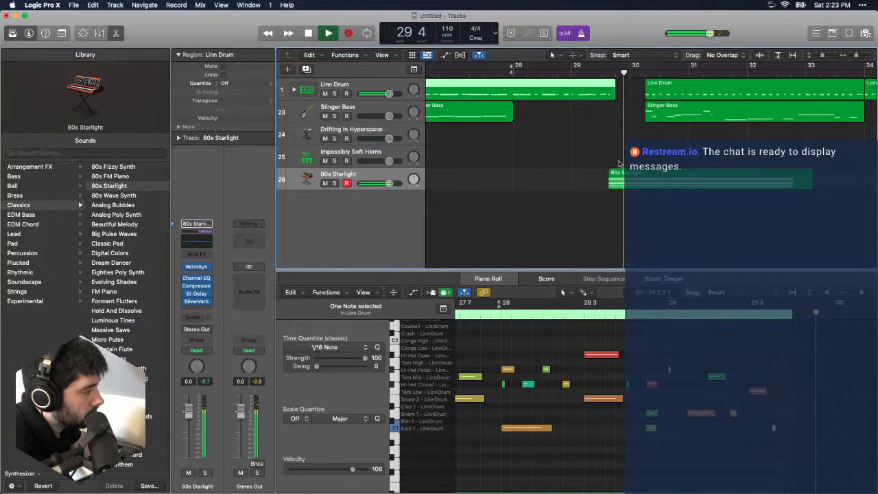
{"action": "key", "text": "space"}
- Shift the last Tom Mid and Tom Low notes onto beats 2 and 3 of bar 29, play the transition and close the note editor
{"action": "left_click", "coordinate": [715, 362]}
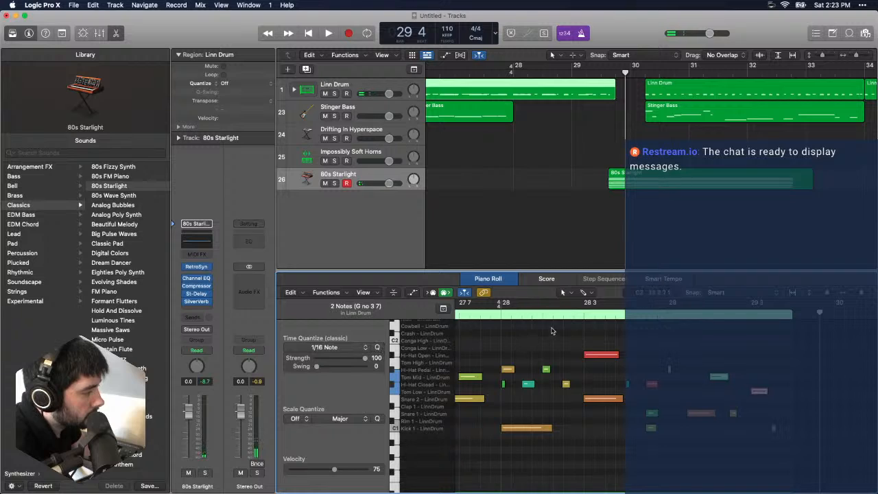
{"action": "left_click", "coordinate": [582, 317]}
{"action": "key", "text": "space"}
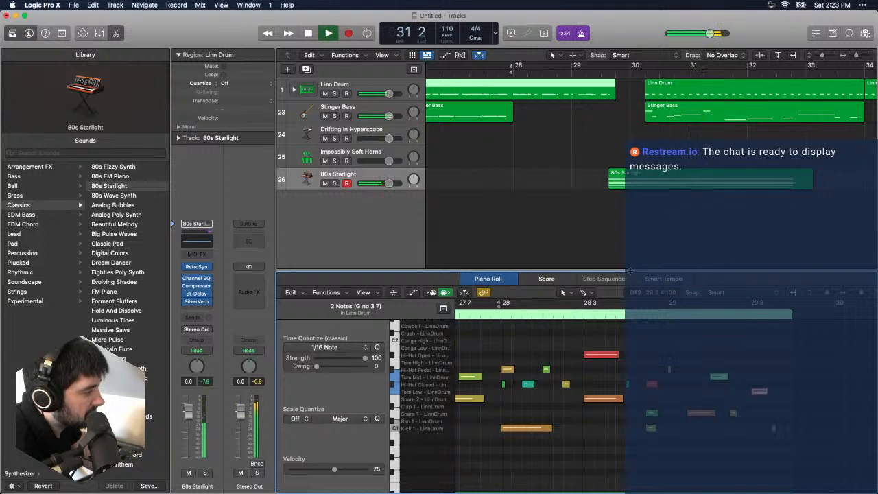
{"action": "key", "text": "e"}
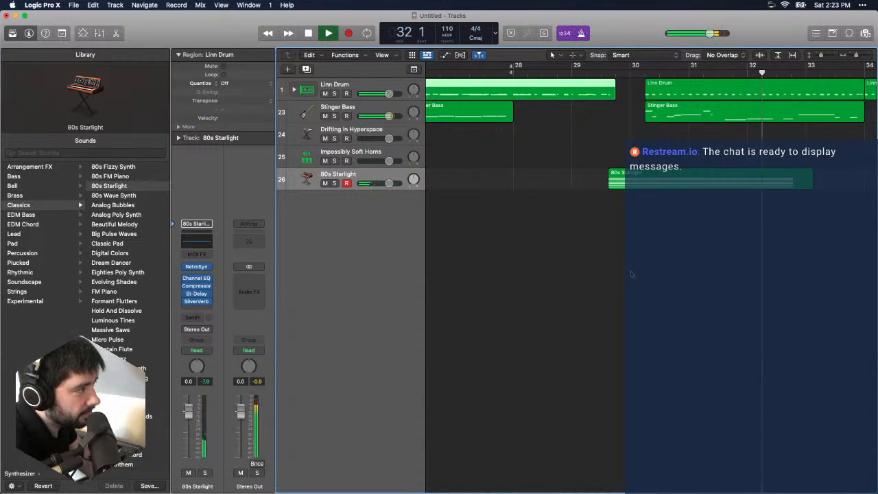
{"action": "key", "text": "space"}
- Record a new Stinger Bass part on its track from bar 28 to bar 30 beat 3
{"action": "left_click", "coordinate": [338, 108]}
{"action": "left_click", "coordinate": [512, 71]}
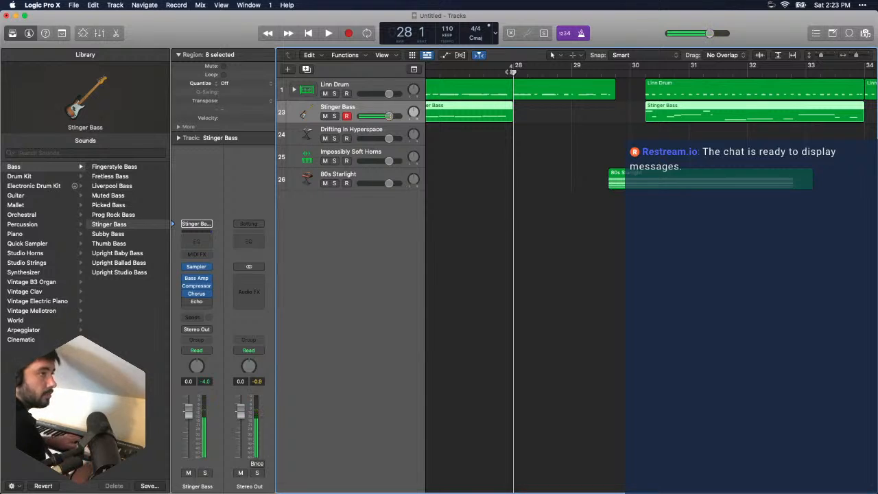
{"action": "key", "text": "space"}
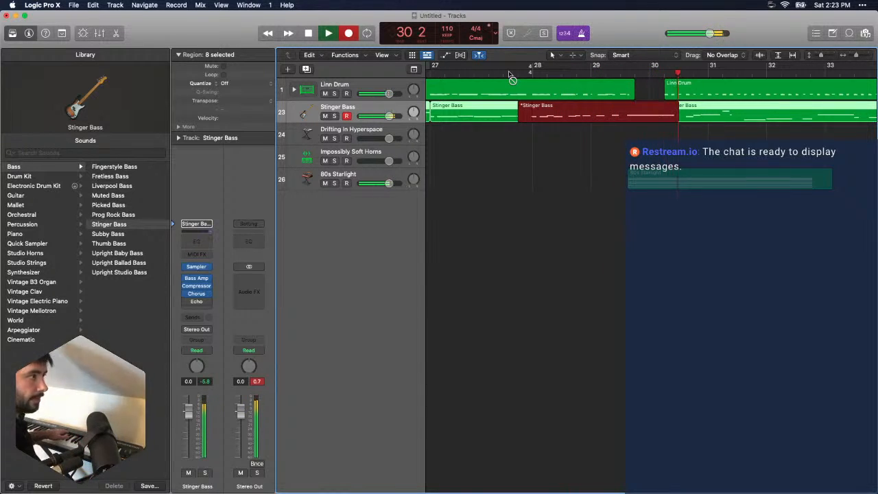
{"action": "key", "text": "space"}
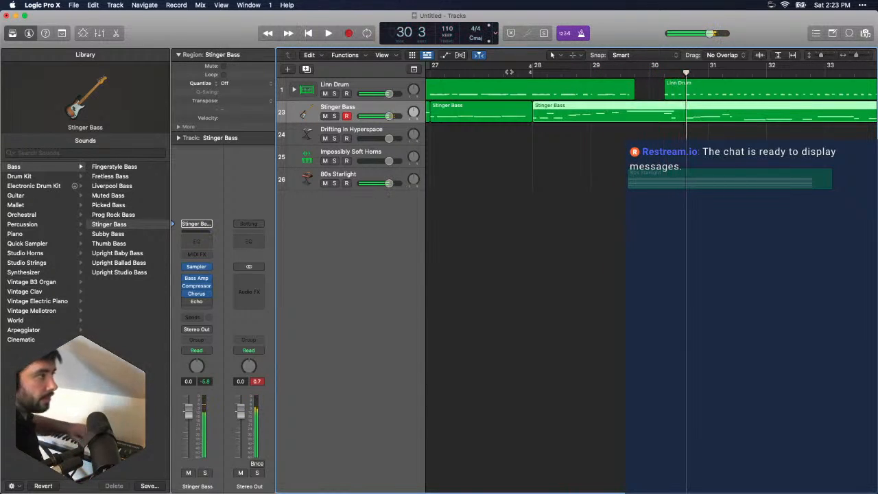
- Open the notes of the new Stinger Bass region, lower the long note in bar 29 to F3, and play it back
{"action": "double_click", "coordinate": [604, 114]}
{"action": "scroll", "coordinate": [834, 352], "scroll_direction": "up", "scroll_amount": 5}
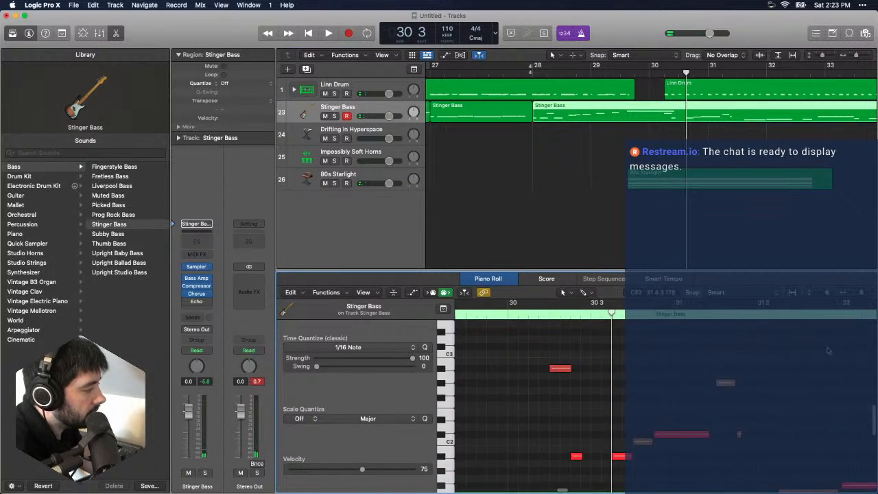
{"action": "scroll", "coordinate": [823, 351], "scroll_direction": "left", "scroll_amount": 5}
{"action": "scroll", "coordinate": [818, 349], "scroll_direction": "right", "scroll_amount": 5}
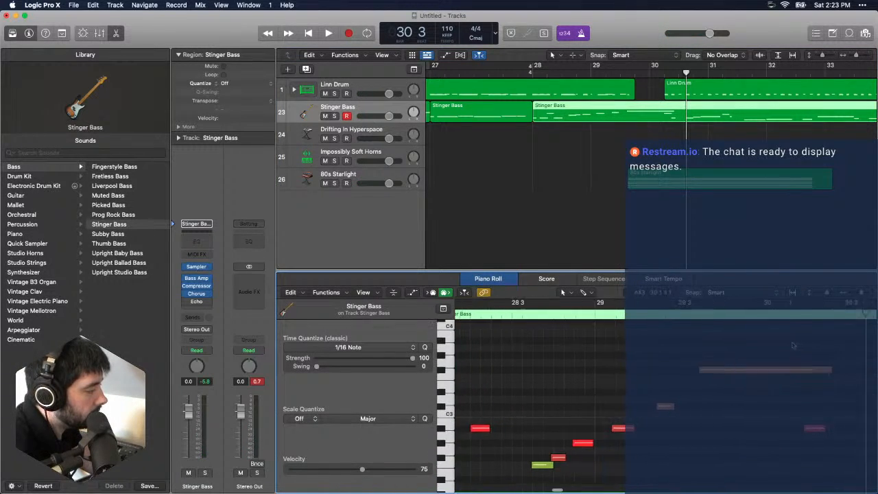
{"action": "left_click", "coordinate": [629, 372]}
{"action": "left_click_drag", "start_coordinate": [622, 377], "coordinate": [622, 385]}
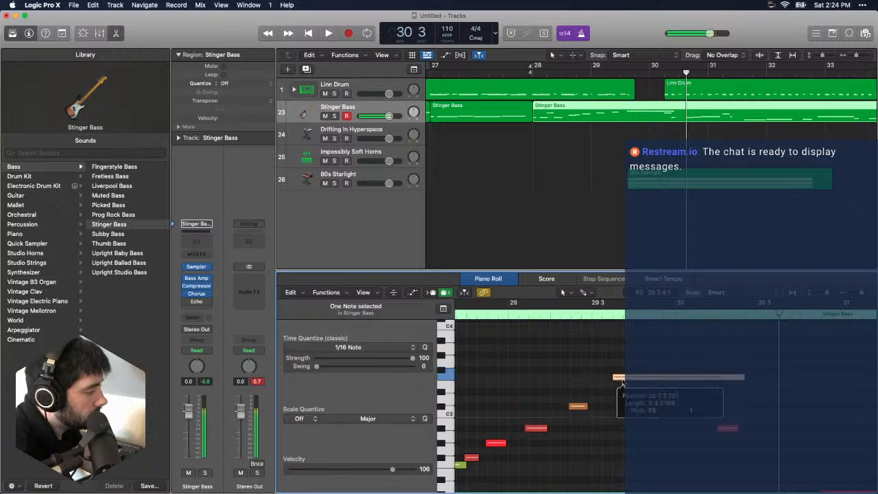
{"action": "key", "text": "space"}
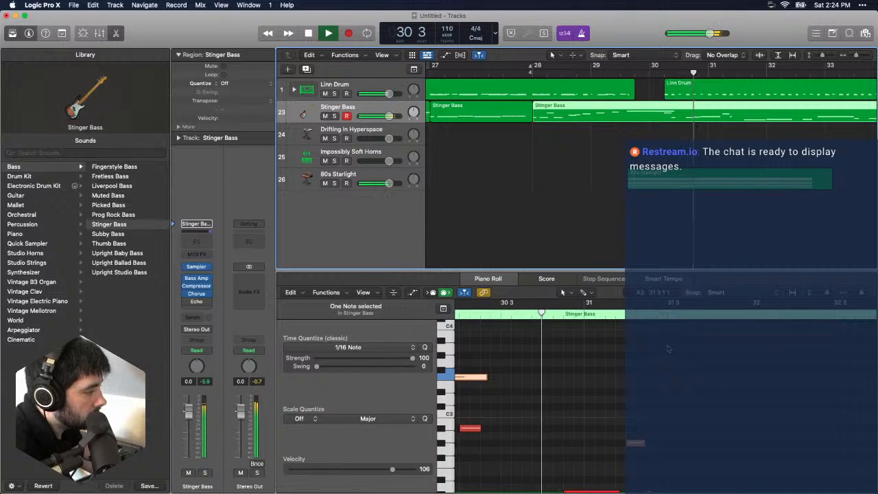
{"action": "key", "text": "space"}
- Shorten the long F3 bass note, lower it to G#1 and repeat it as three short notes around beat 4 of bar 29
{"action": "scroll", "coordinate": [675, 368], "scroll_direction": "left", "scroll_amount": 5}
{"action": "left_click_drag", "start_coordinate": [719, 378], "coordinate": [616, 383]}
{"action": "scroll", "coordinate": [618, 383], "scroll_direction": "down", "scroll_amount": 2}
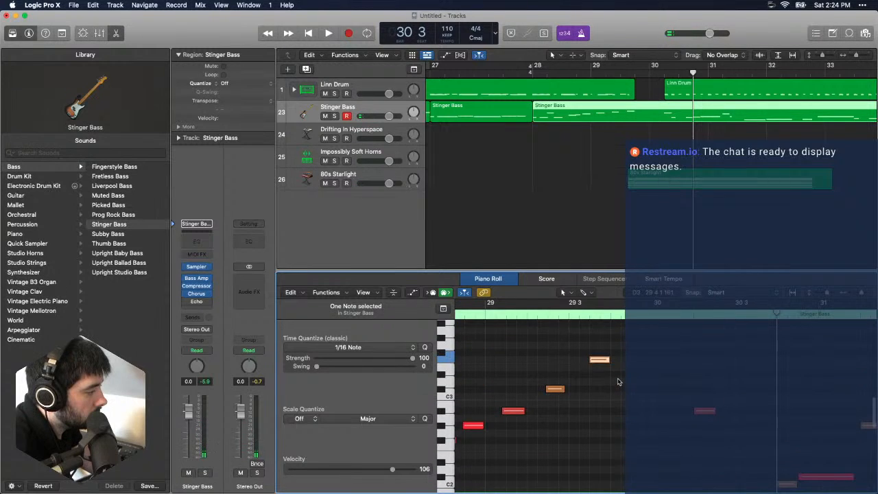
{"action": "scroll", "coordinate": [619, 377], "scroll_direction": "down", "scroll_amount": 5}
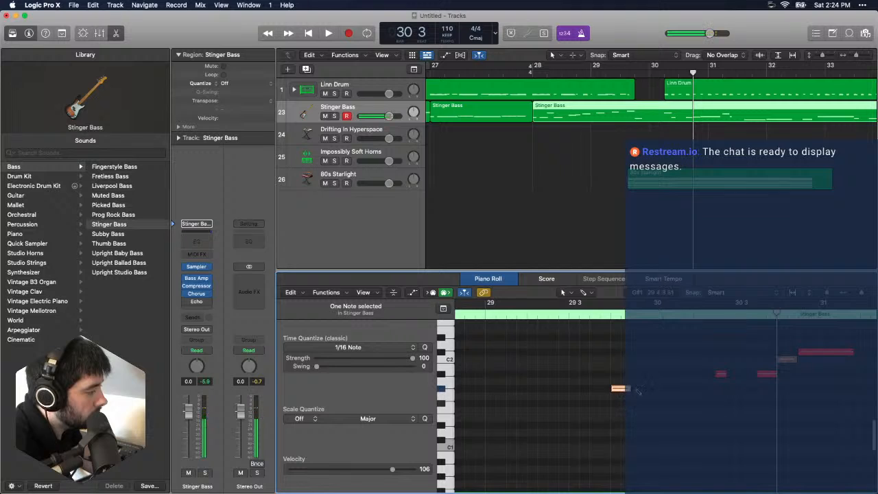
{"action": "mouse_move", "coordinate": [627, 388]}
{"action": "left_mouse_down"}
{"action": "mouse_move", "coordinate": [617, 390]}
{"action": "mouse_move", "coordinate": [633, 391]}
{"action": "left_mouse_up"}
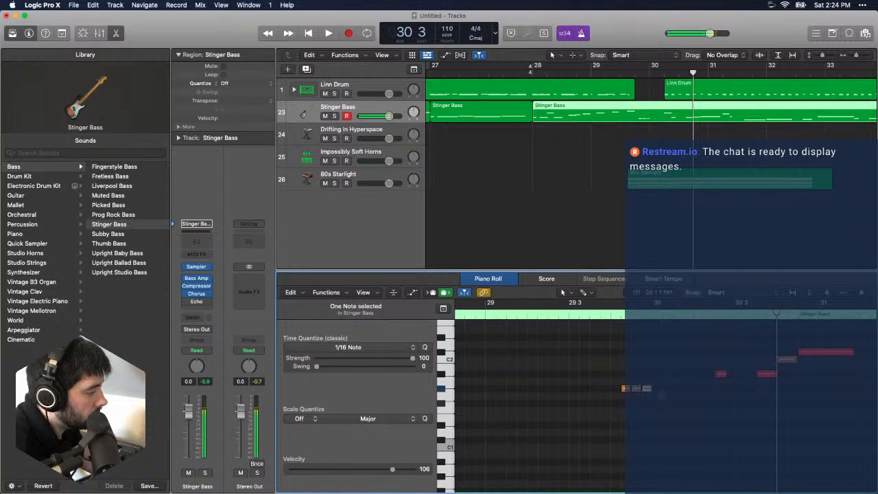
- Play the transition from bar 29 and check the notes of the Linn Drum, 80s Starlight and Stinger Bass regions
{"action": "left_click", "coordinate": [628, 81]}
{"action": "key", "text": "space"}
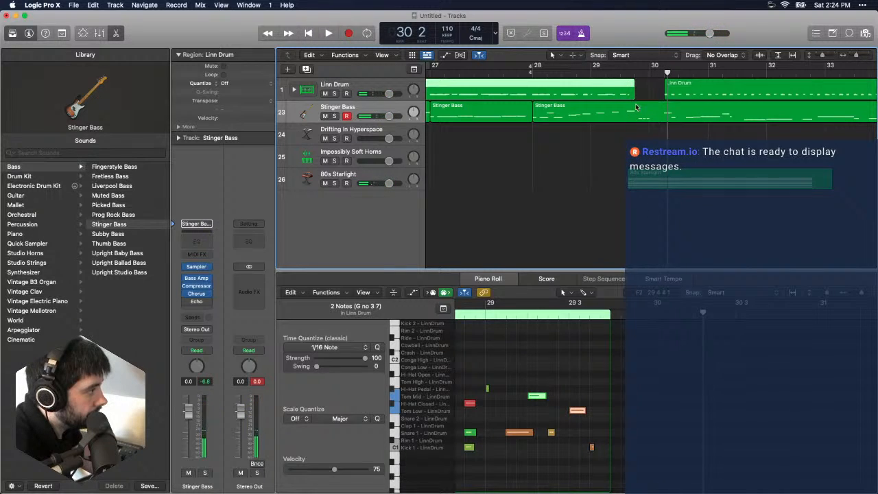
{"action": "left_click", "coordinate": [650, 182]}
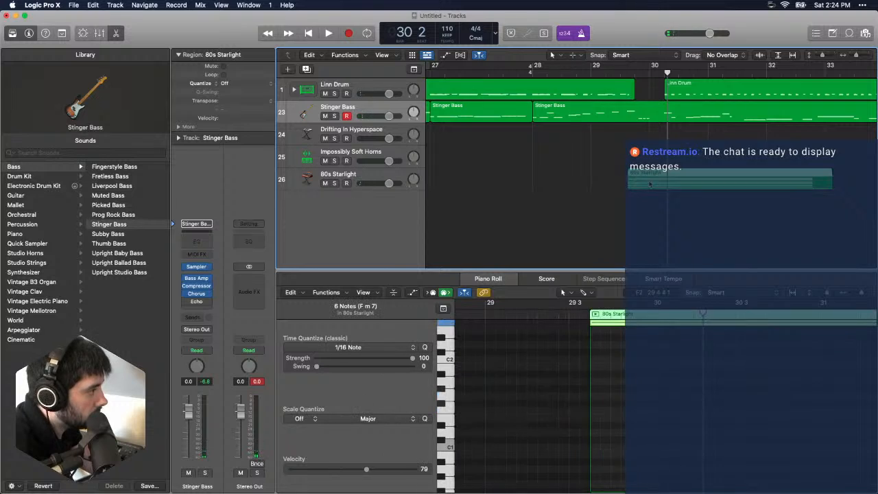
{"action": "left_click", "coordinate": [649, 117]}
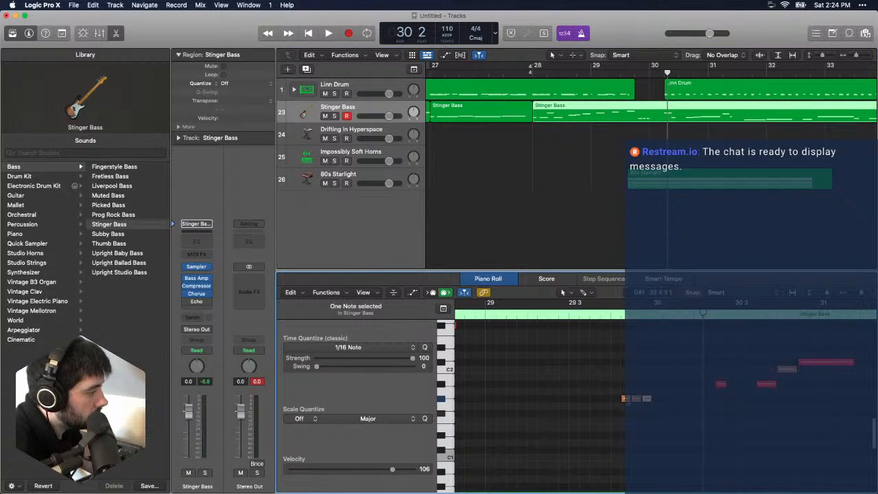
- Solo the Stinger Bass track and replay its notes from bar 29 beat 3 to bar 30
{"action": "left_click", "coordinate": [621, 67]}
{"action": "key", "text": "s"}
{"action": "key", "text": "space"}
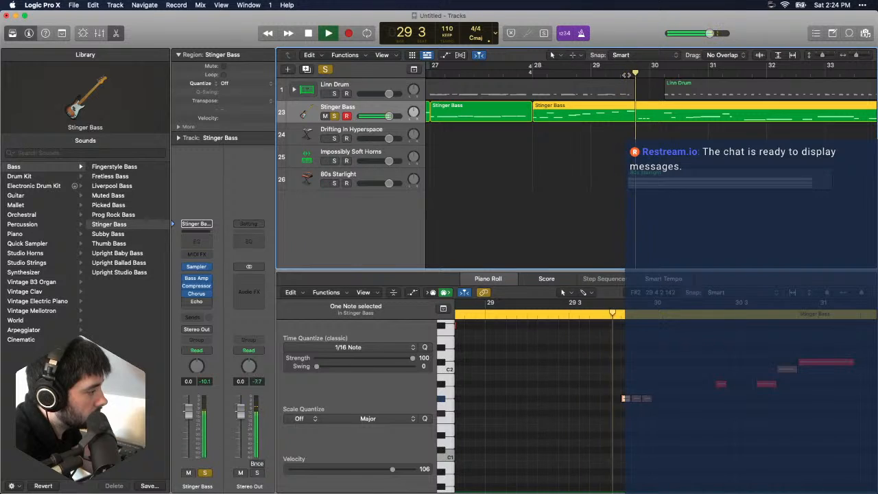
{"action": "key", "text": "space"}
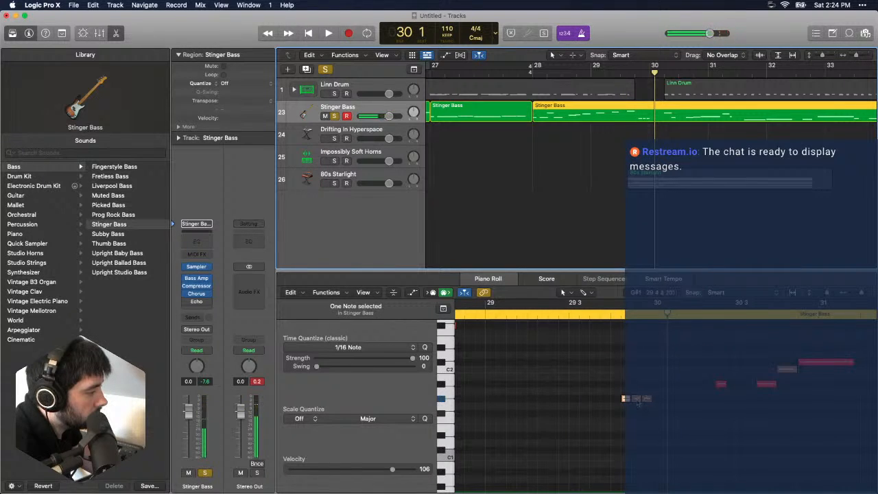
- Shorten the second short G#1 note, set its velocity to 61 and the third note's to 118, and play the soloed bass
{"action": "left_click", "coordinate": [638, 400]}
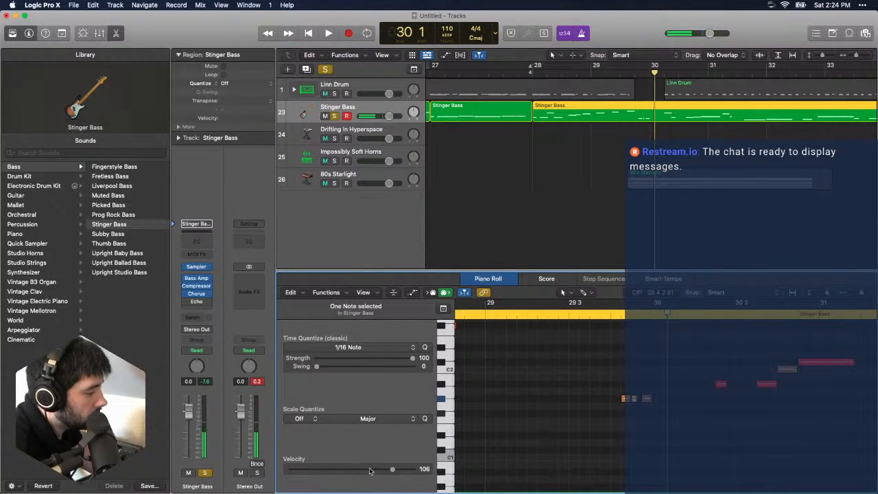
{"action": "key", "text": "space"}
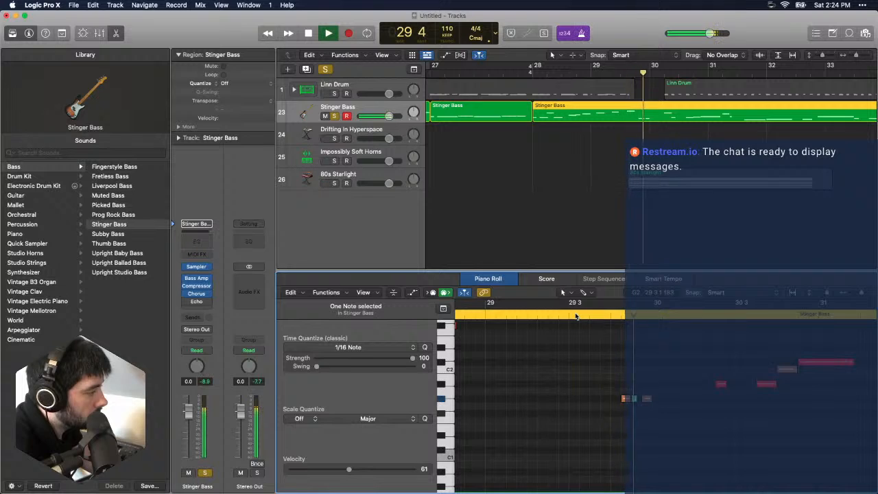
{"action": "key", "text": "space"}
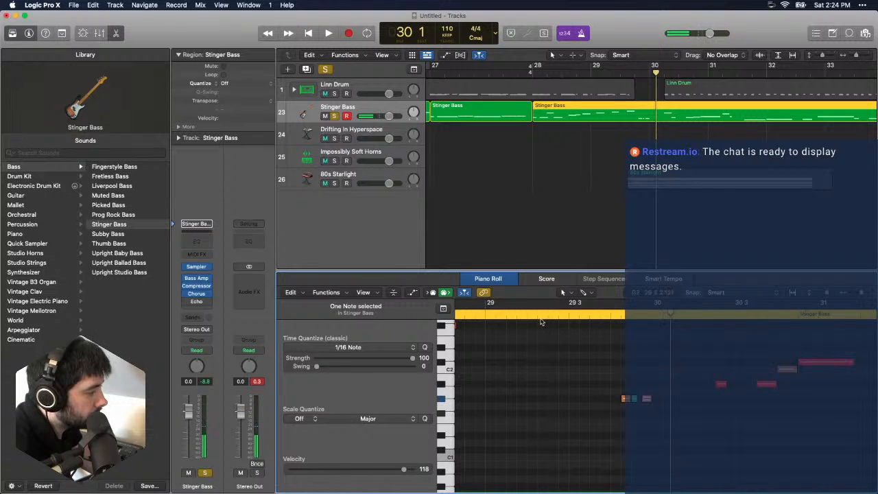
{"action": "key", "text": "space"}
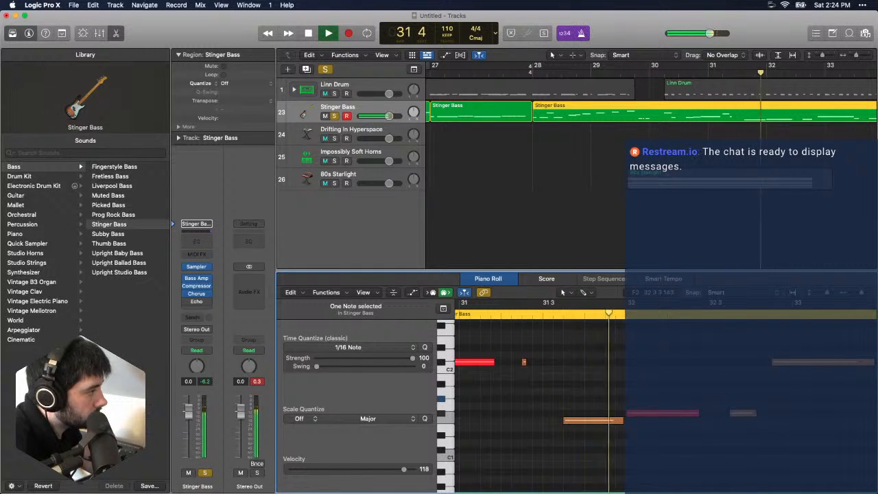
- Turn off the Stinger Bass solo and play the song from bar 1 with the 80s Starlight track selected
{"action": "left_click", "coordinate": [590, 133]}
{"action": "key", "text": "Return"}
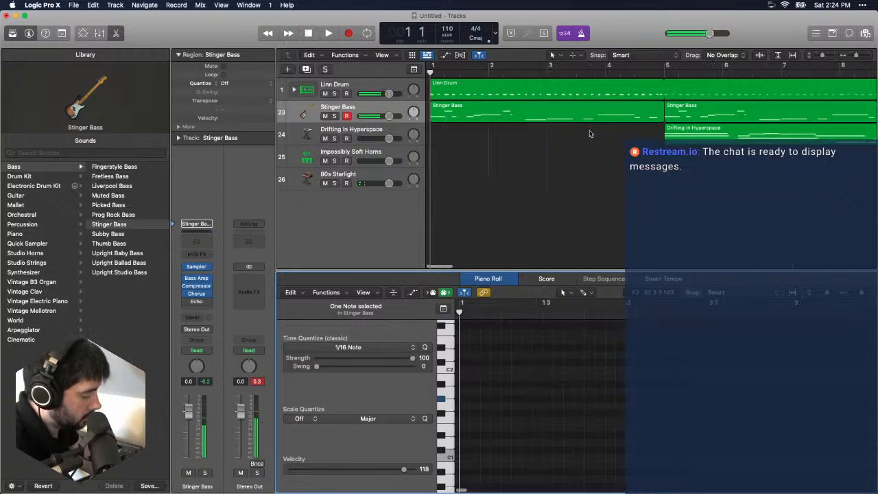
{"action": "left_click", "coordinate": [321, 177]}
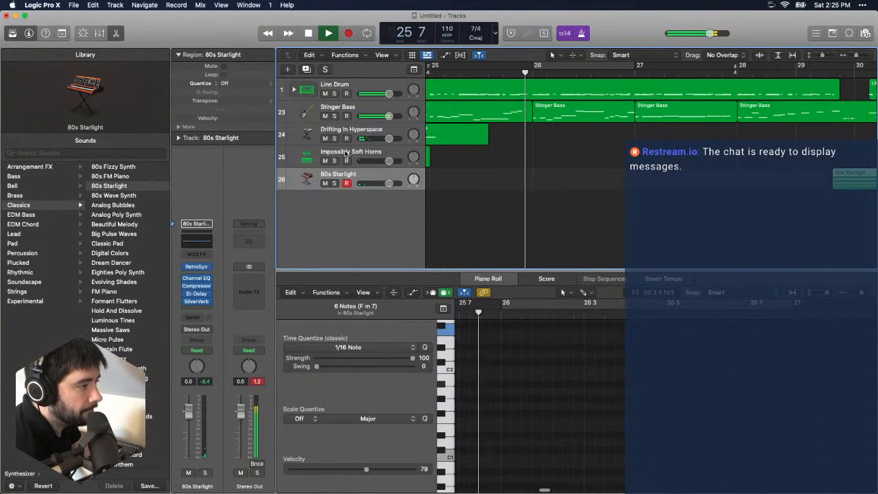
- Add a new software instrument track, browse the Studio Strings sounds, and bypass the track's Bus 5 and Bus 6 sends
{"action": "left_click", "coordinate": [115, 6]}
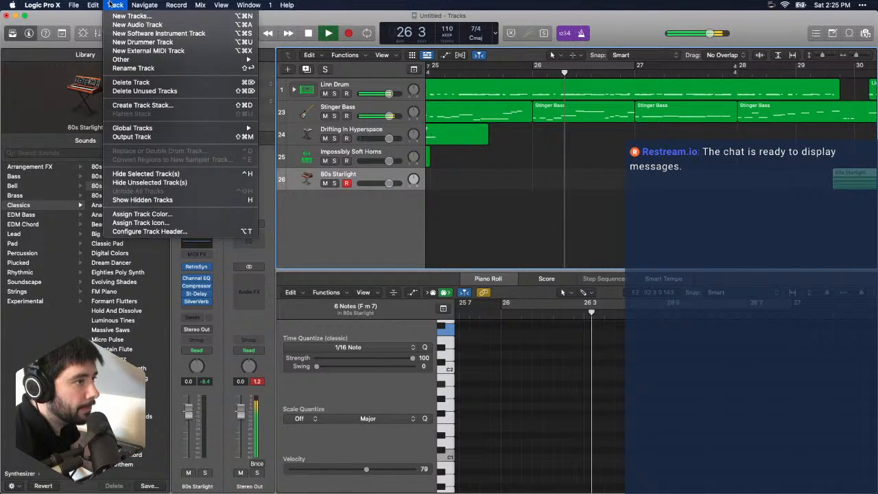
{"action": "left_click", "coordinate": [152, 34]}
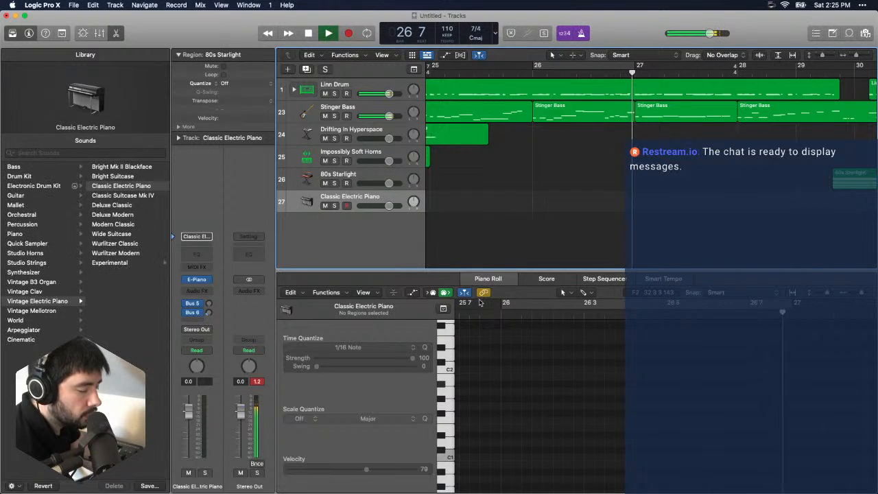
{"action": "left_click", "coordinate": [62, 264]}
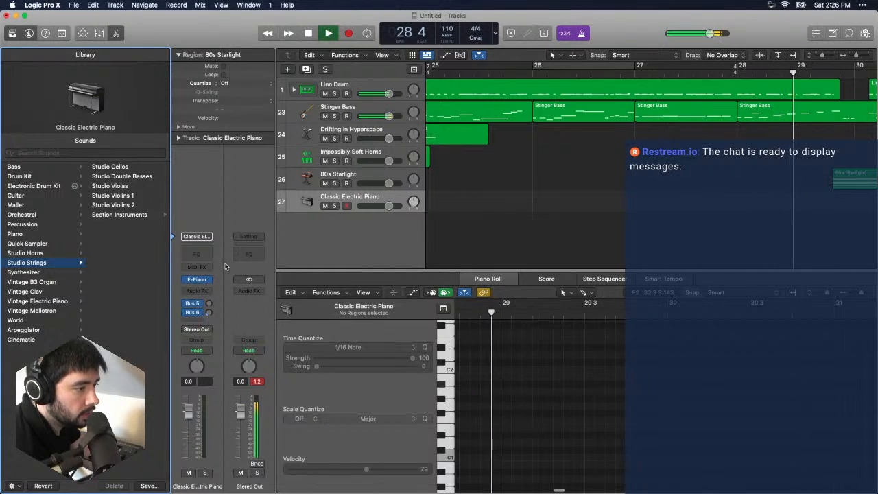
{"action": "left_click", "coordinate": [207, 281]}
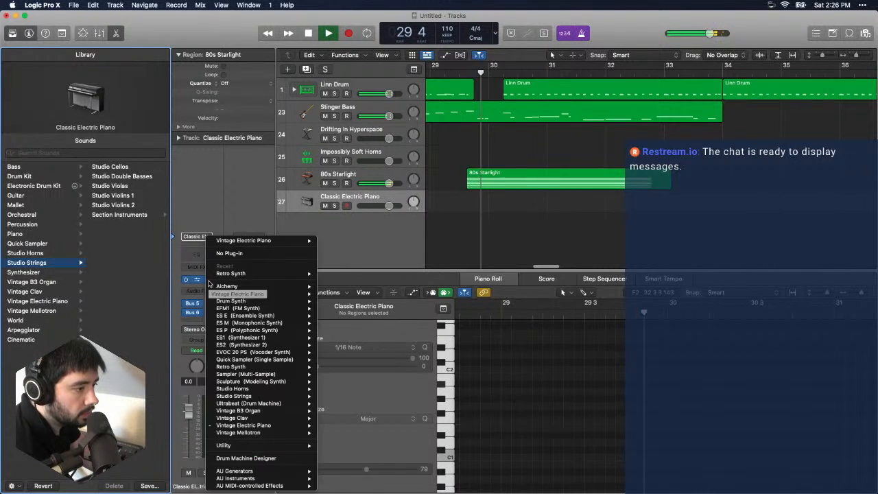
{"action": "left_click", "coordinate": [186, 306]}
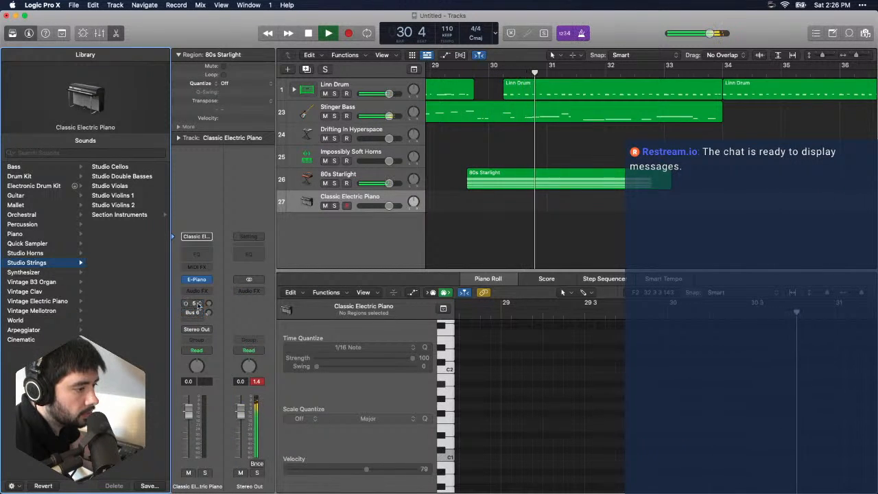
- Load Spitfire Audio's BBC Symphony Orchestra as the new track's instrument and move its plug-in window aside
{"action": "left_click", "coordinate": [206, 279]}
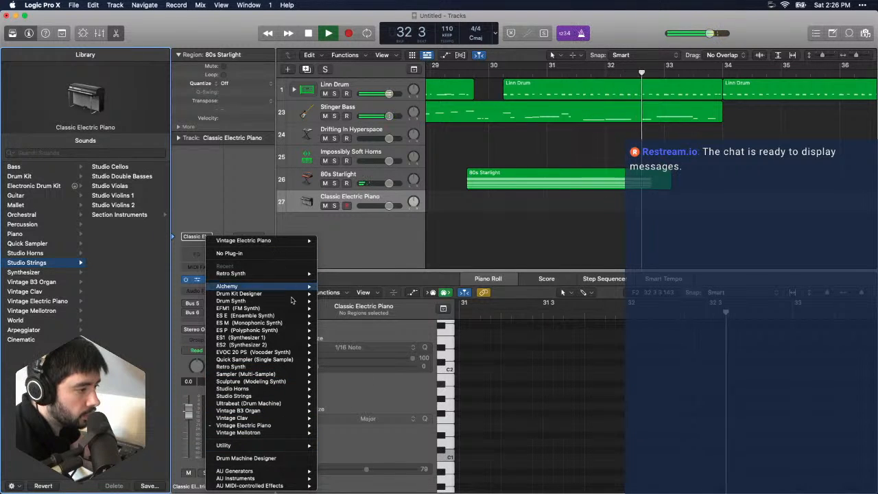
{"action": "mouse_move", "coordinate": [295, 479]}
{"action": "mouse_move", "coordinate": [354, 478]}
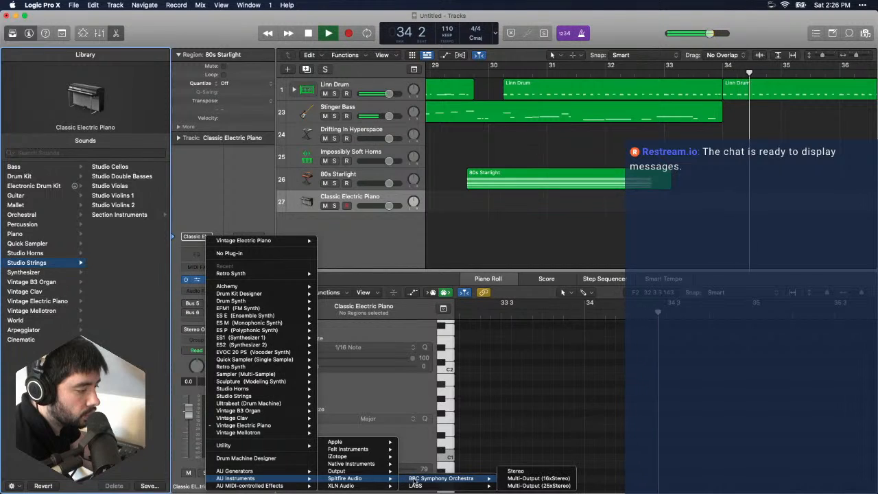
{"action": "left_click", "coordinate": [504, 242]}
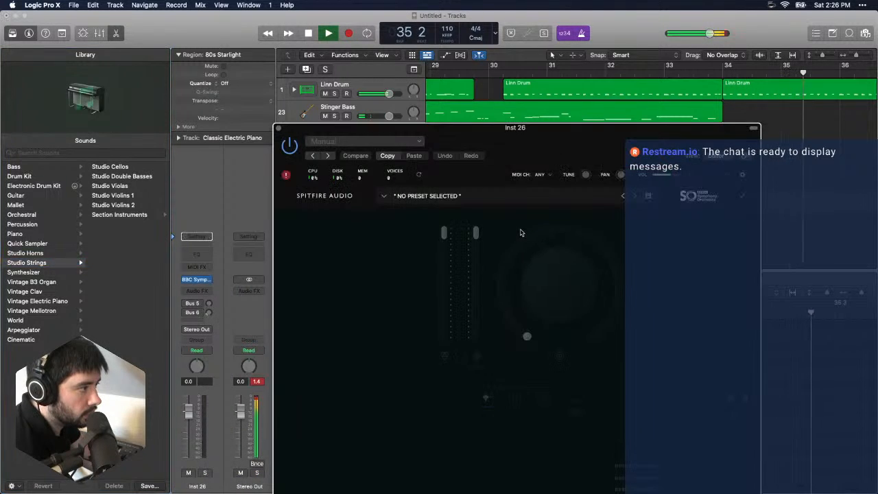
{"action": "left_click_drag", "start_coordinate": [478, 147], "coordinate": [251, 45]}
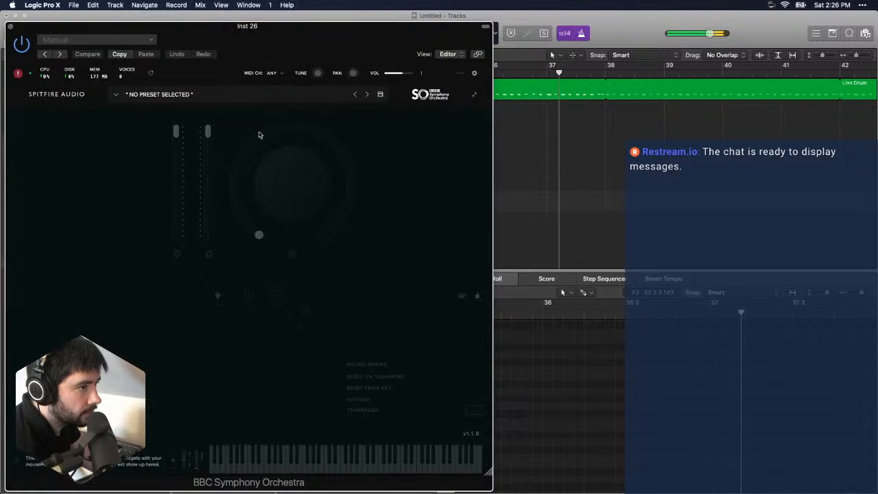
- Try to load a BBC Symphony Orchestra preset, request a fix for the plug-in error, and close the plug-in window
{"action": "left_click", "coordinate": [232, 94]}
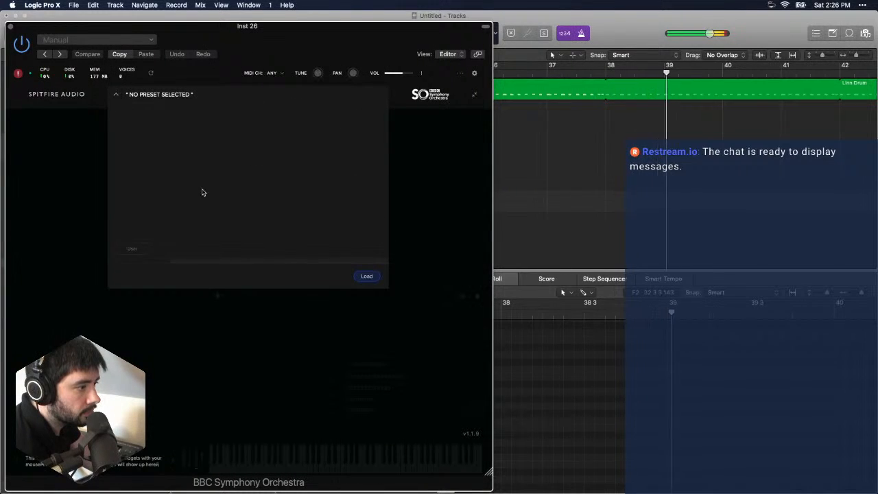
{"action": "left_click", "coordinate": [367, 275]}
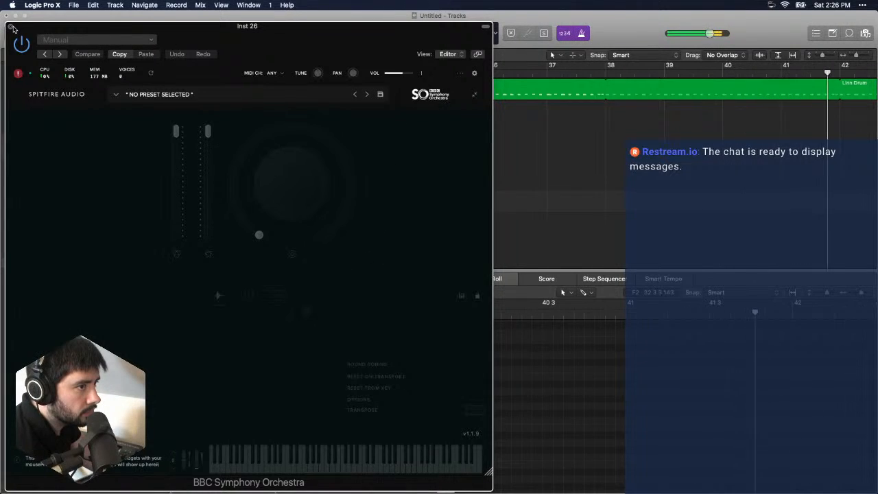
{"action": "left_click", "coordinate": [17, 72]}
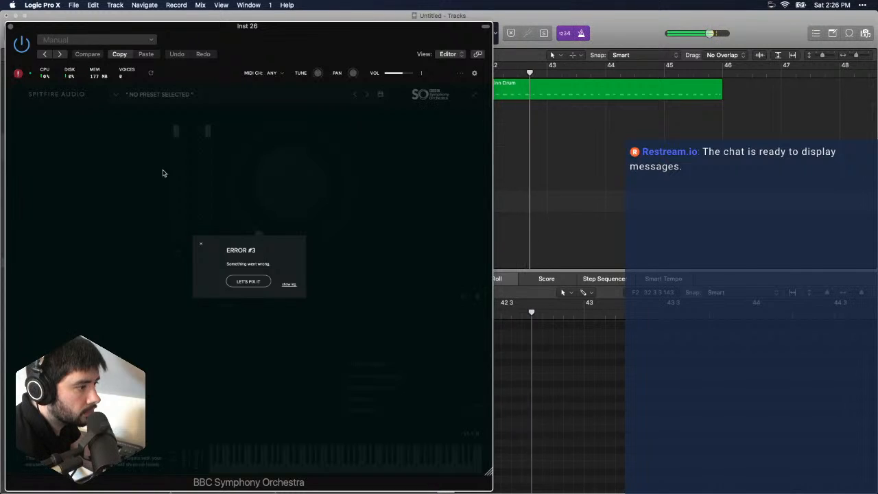
{"action": "left_click", "coordinate": [250, 283]}
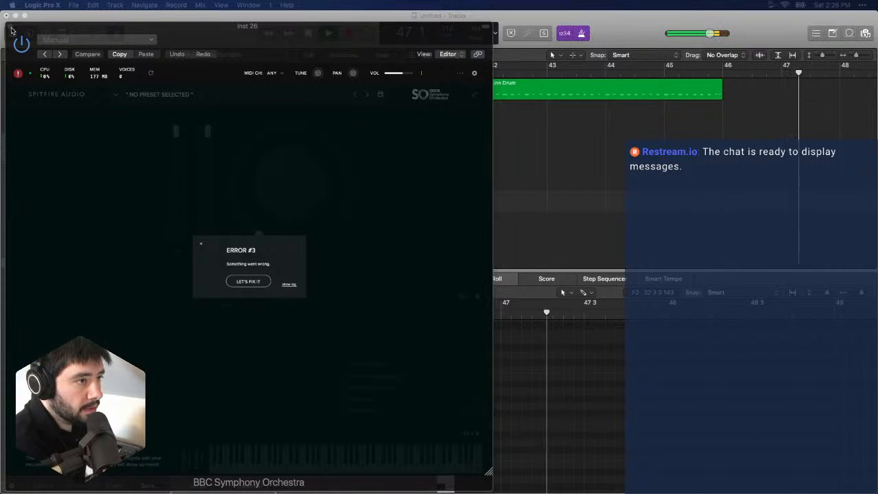
{"action": "left_click", "coordinate": [6, 16]}
- Replace BBC Symphony Orchestra with Spitfire Audio's LABS on the Inst 26 track and play the song from bar 1
{"action": "left_click", "coordinate": [209, 278]}
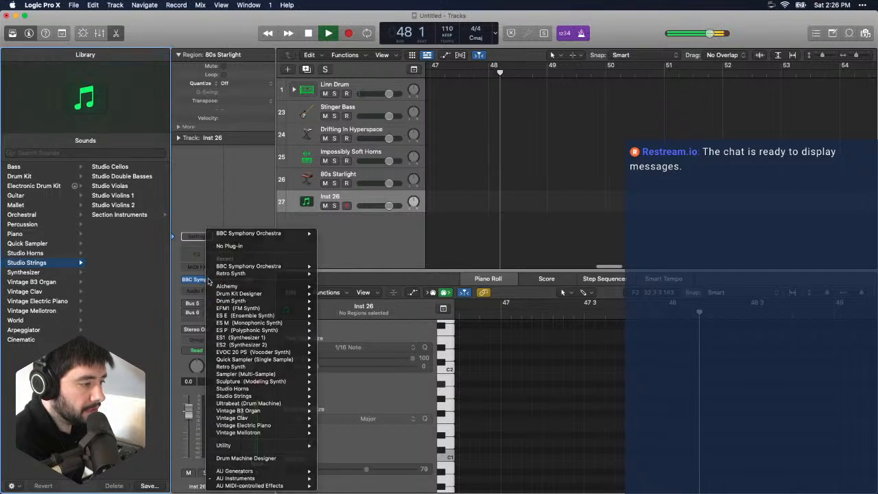
{"action": "left_click", "coordinate": [209, 279]}
{"action": "left_click", "coordinate": [209, 279]}
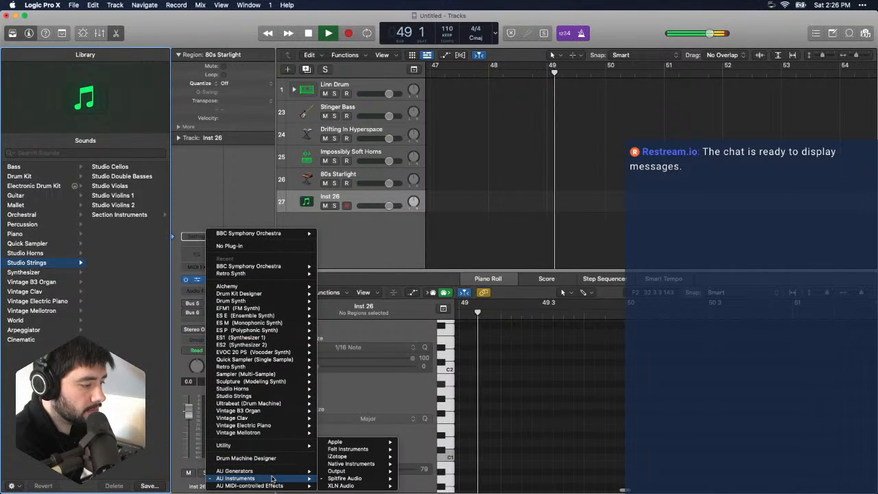
{"action": "mouse_move", "coordinate": [295, 486]}
{"action": "mouse_move", "coordinate": [347, 486]}
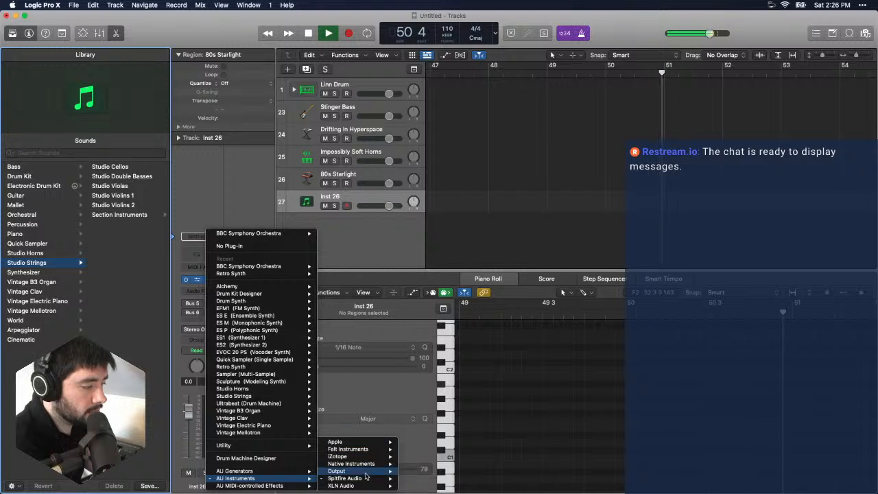
{"action": "left_click", "coordinate": [419, 486]}
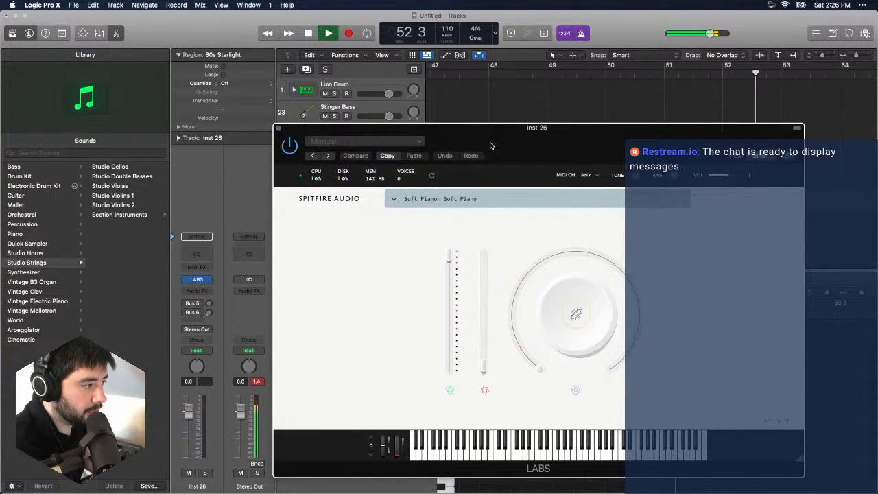
{"action": "left_click_drag", "start_coordinate": [502, 156], "coordinate": [315, 134]}
{"action": "key", "text": "space"}
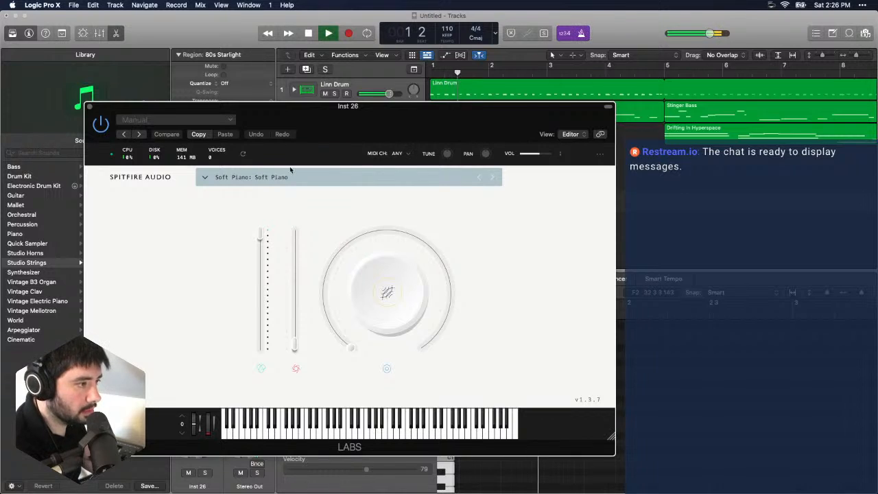
- Filter the LABS presets by the Violin category and load the Frozen Strings Violin preset
{"action": "left_click", "coordinate": [347, 177]}
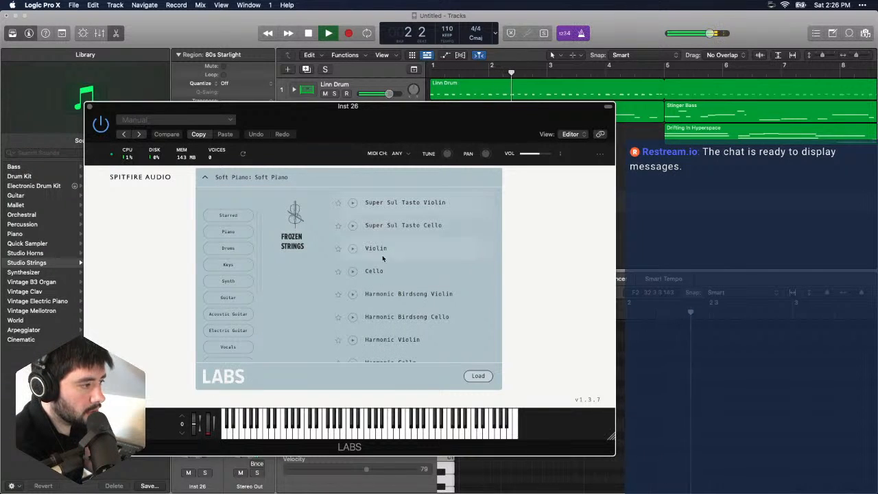
{"action": "scroll", "coordinate": [383, 259], "scroll_direction": "down", "scroll_amount": 1}
{"action": "scroll", "coordinate": [222, 316], "scroll_direction": "down", "scroll_amount": 1}
{"action": "scroll", "coordinate": [239, 332], "scroll_direction": "down", "scroll_amount": 2}
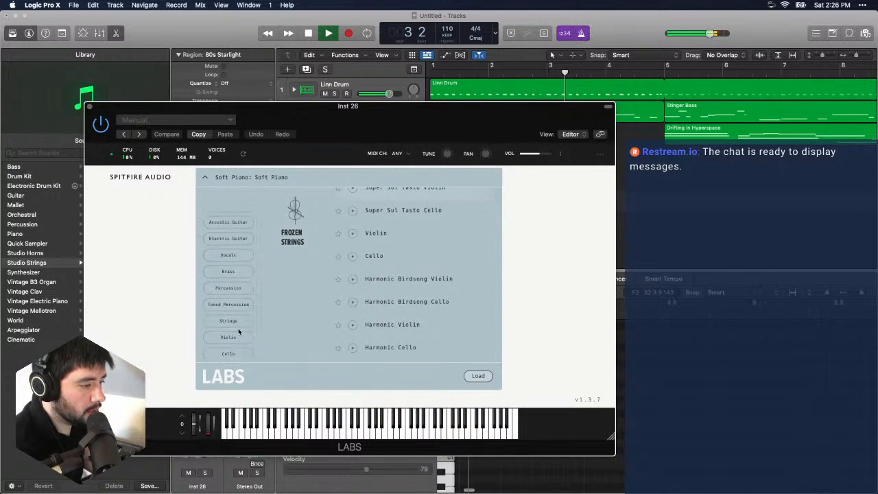
{"action": "left_click", "coordinate": [233, 320]}
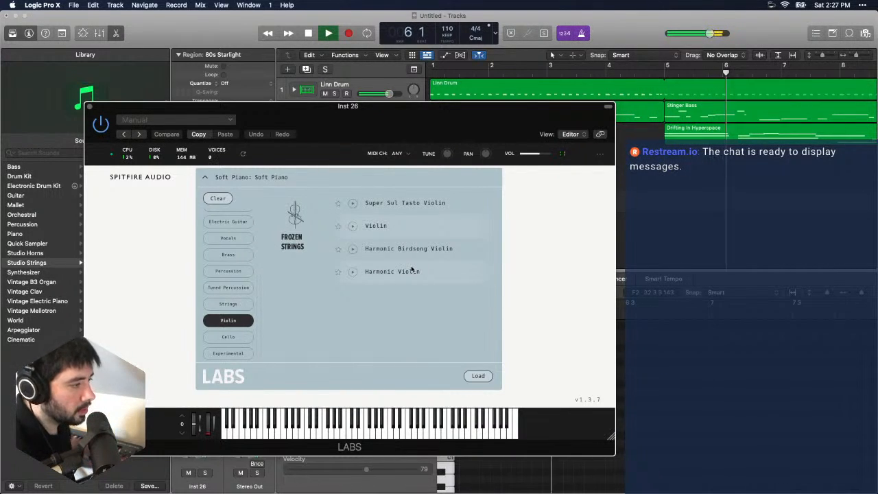
{"action": "left_click", "coordinate": [479, 377]}
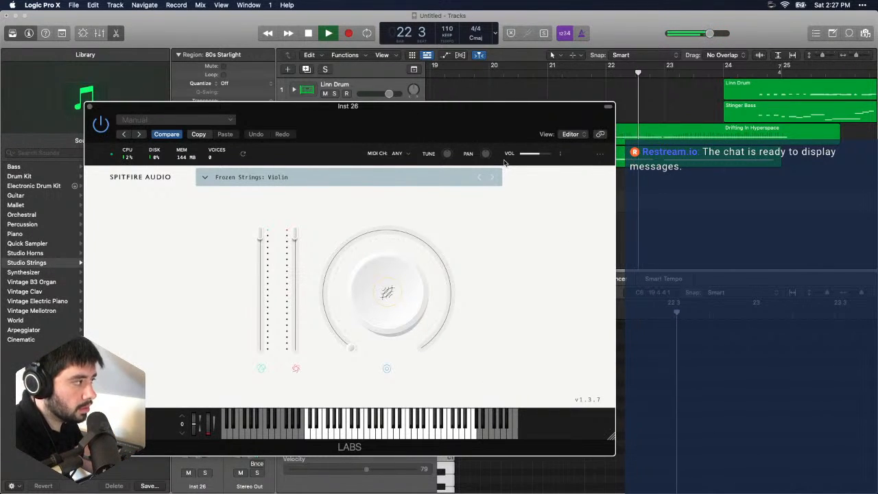
- Step back through the LABS presets to Frozen Strings: Super Sul Tasto Violin and close the plug-in window
{"action": "left_click_drag", "start_coordinate": [505, 163], "coordinate": [525, 136]}
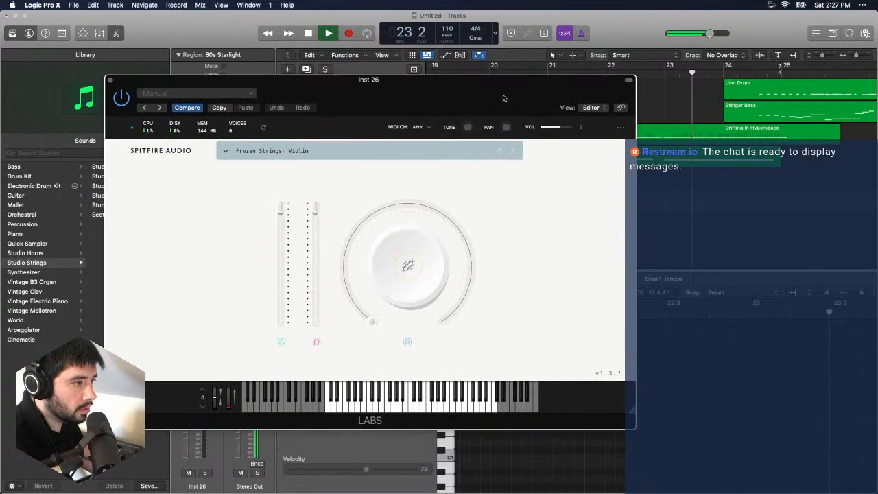
{"action": "left_click", "coordinate": [500, 153]}
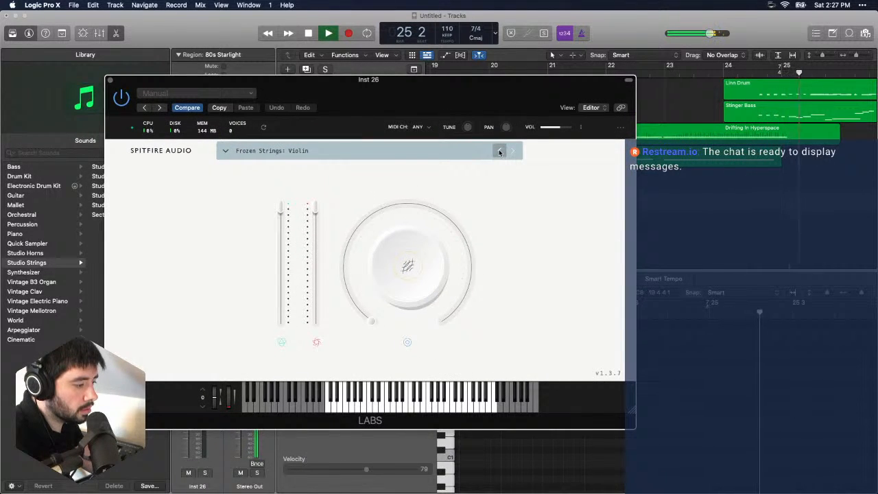
{"action": "left_click", "coordinate": [500, 152]}
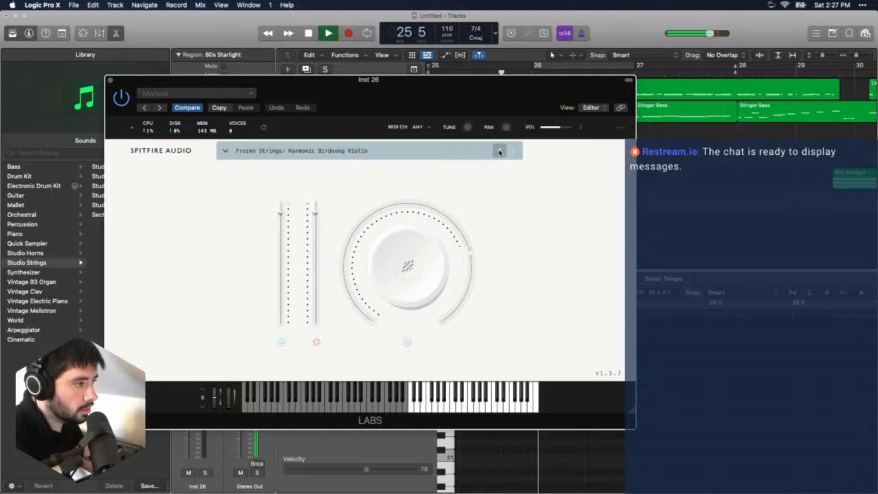
{"action": "left_click", "coordinate": [500, 152]}
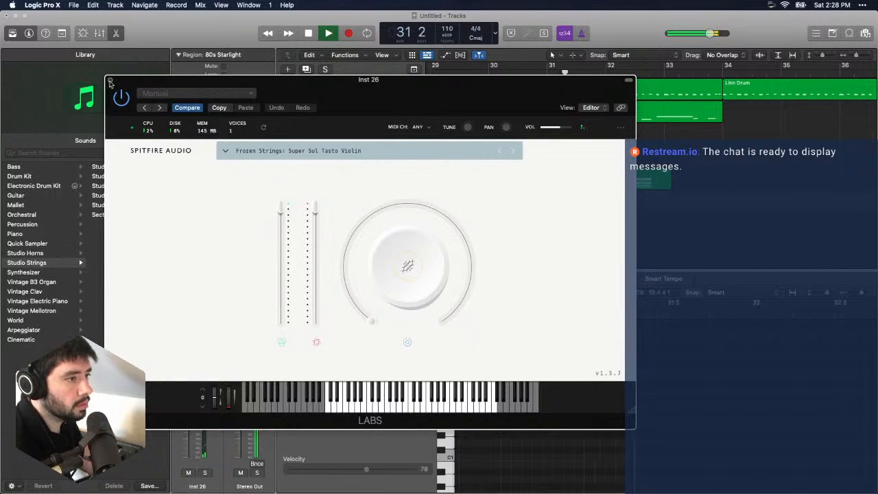
{"action": "left_click", "coordinate": [110, 80]}
- Play the transition into bar 30 and split the Stinger Bass region at bar 30 beat 2, where the Linn Drum region starts
{"action": "scroll", "coordinate": [619, 126], "scroll_direction": "left", "scroll_amount": 3}
{"action": "scroll", "coordinate": [619, 126], "scroll_direction": "left", "scroll_amount": 2}
{"action": "left_click", "coordinate": [529, 73]}
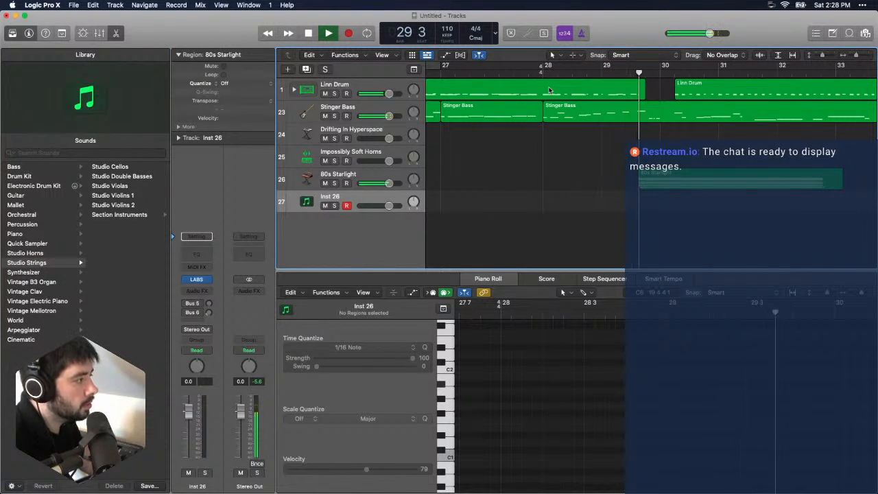
{"action": "key", "text": "space"}
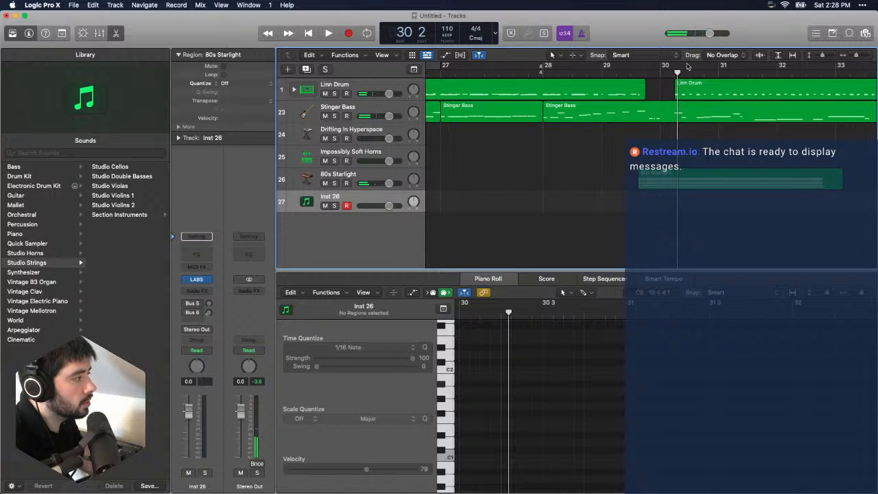
{"action": "mouse_move", "coordinate": [676, 72]}
{"action": "left_mouse_down"}
{"action": "mouse_move", "coordinate": [691, 72]}
{"action": "mouse_move", "coordinate": [673, 73]}
{"action": "left_mouse_up"}
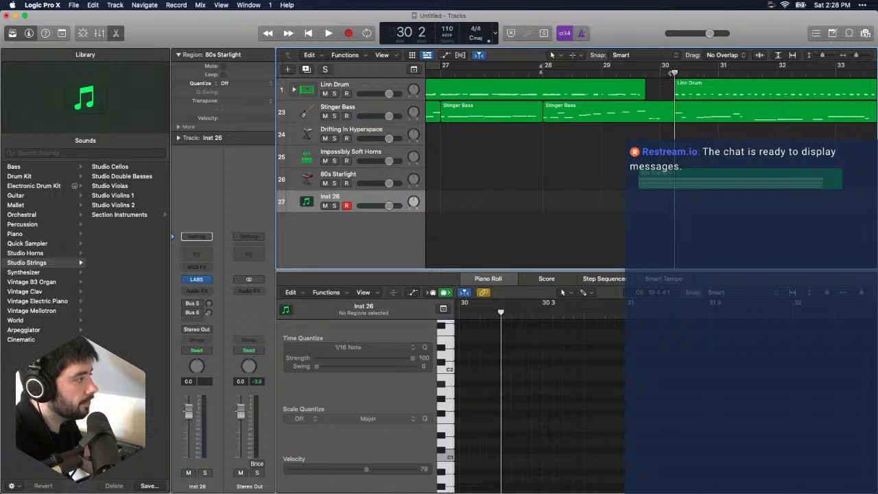
{"action": "left_click", "coordinate": [719, 119]}
{"action": "left_click", "coordinate": [697, 96], "text": "shift"}
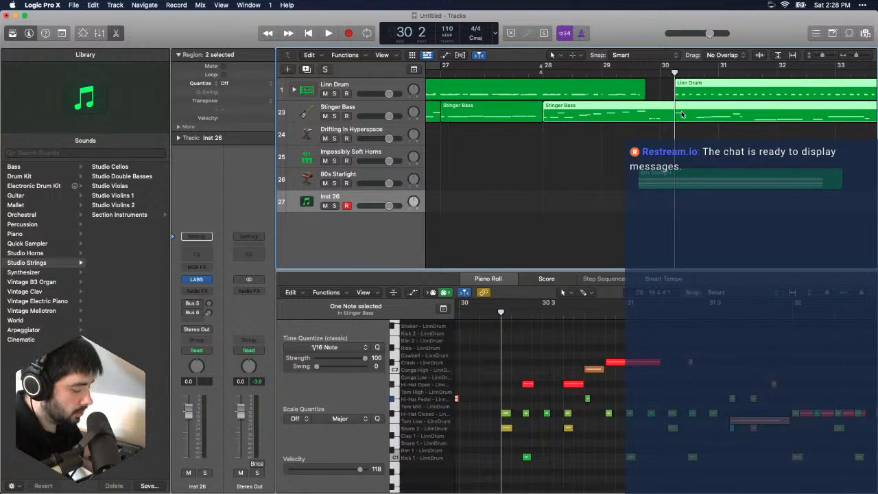
{"action": "key", "text": "super+t"}
{"action": "left_click", "coordinate": [683, 135]}
- Move the Linn Drum and split Stinger Bass regions to bar 32 and audition the gap from bar 29
{"action": "left_click", "coordinate": [698, 93]}
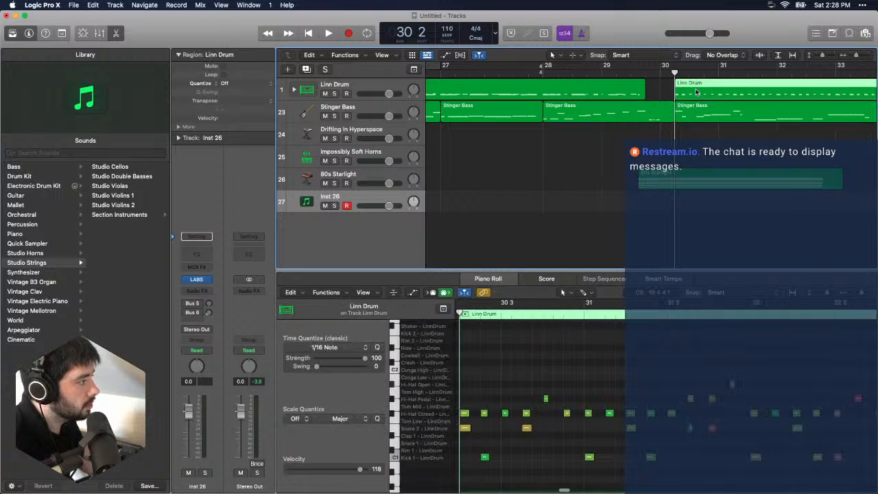
{"action": "left_click", "coordinate": [698, 111], "text": "shift"}
{"action": "left_click_drag", "start_coordinate": [711, 92], "coordinate": [813, 98]}
{"action": "left_click", "coordinate": [602, 74]}
{"action": "key", "text": "space"}
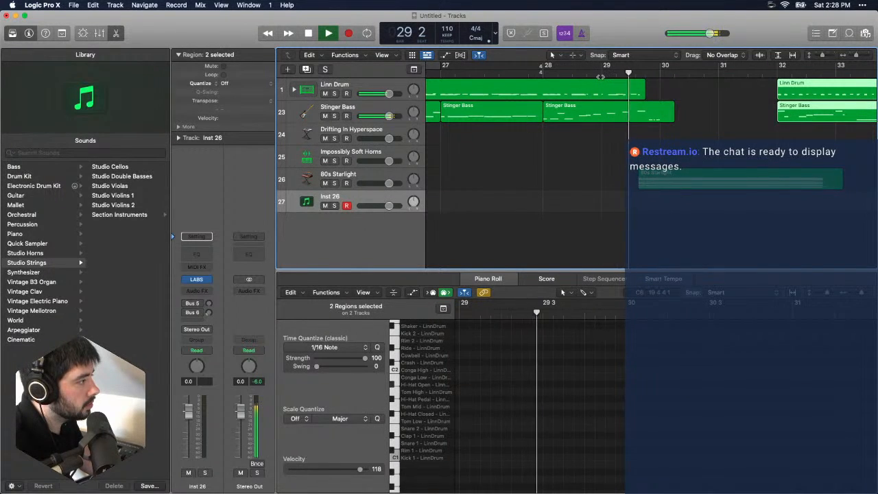
{"action": "key", "text": "space"}
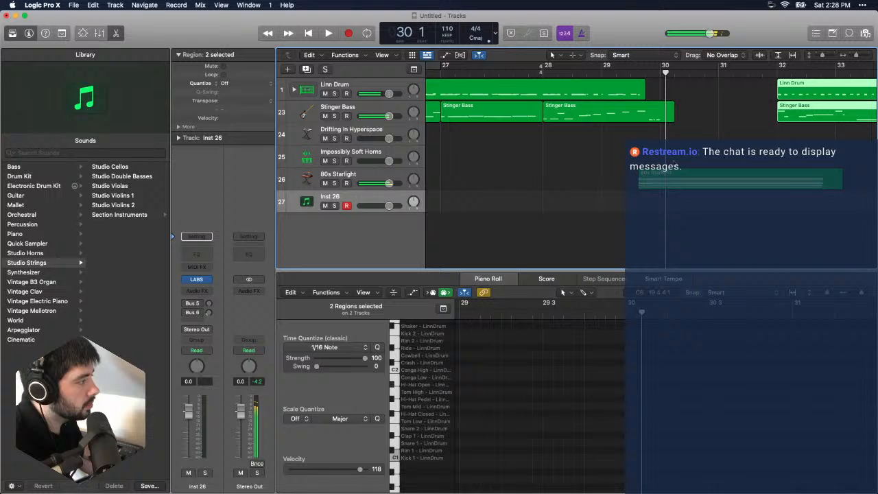
- Select the three closing notes of the Stinger Bass region before the gap and place the playhead at bar 29 beat 4
{"action": "left_click", "coordinate": [652, 123]}
{"action": "left_click", "coordinate": [775, 424]}
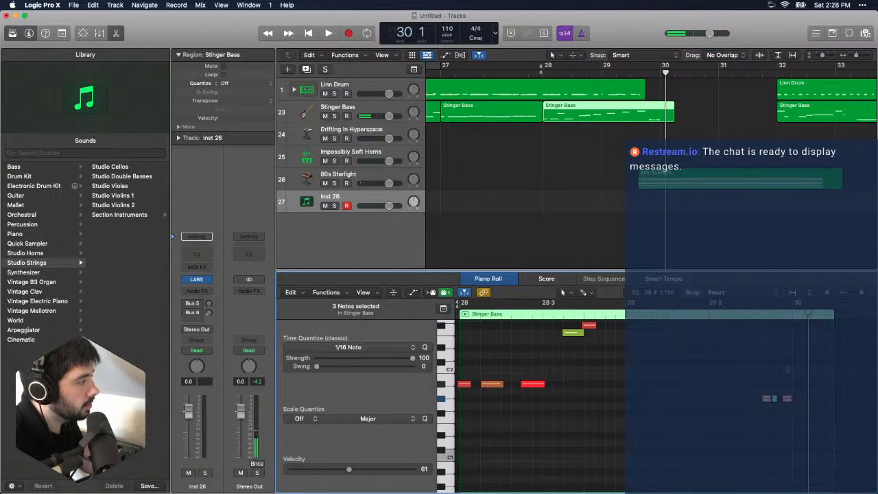
{"action": "key", "text": "comma"}
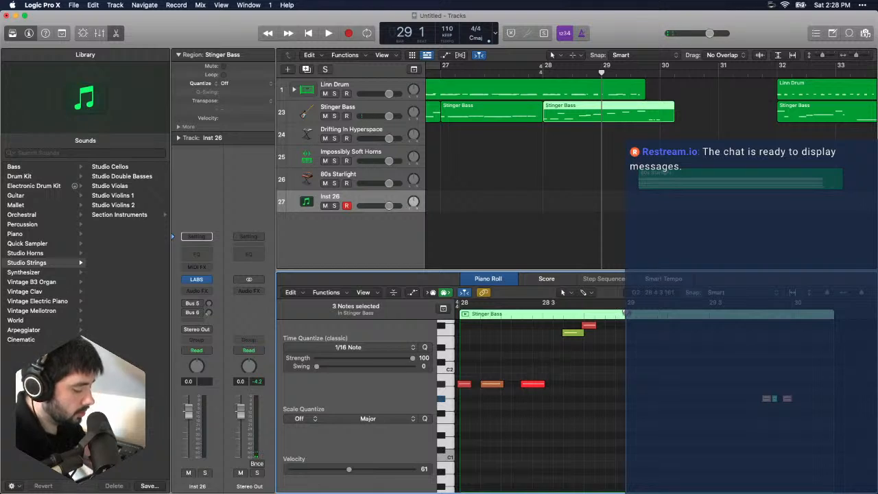
{"action": "left_click", "coordinate": [640, 105]}
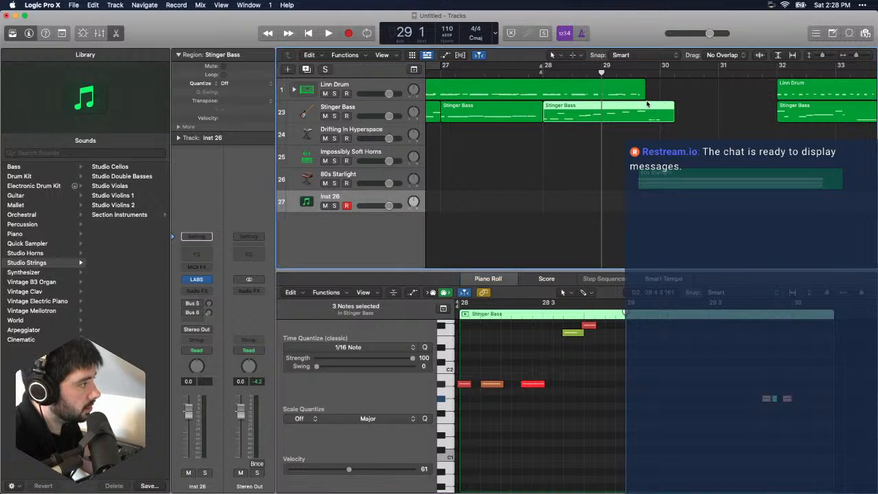
{"action": "left_click", "coordinate": [651, 86]}
{"action": "left_click", "coordinate": [647, 73]}
{"action": "left_click", "coordinate": [651, 117]}
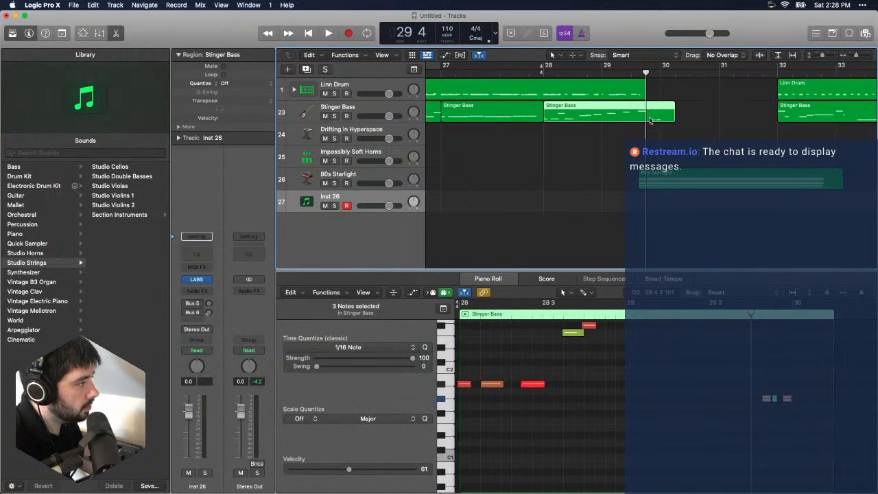
{"action": "left_click", "coordinate": [804, 447]}
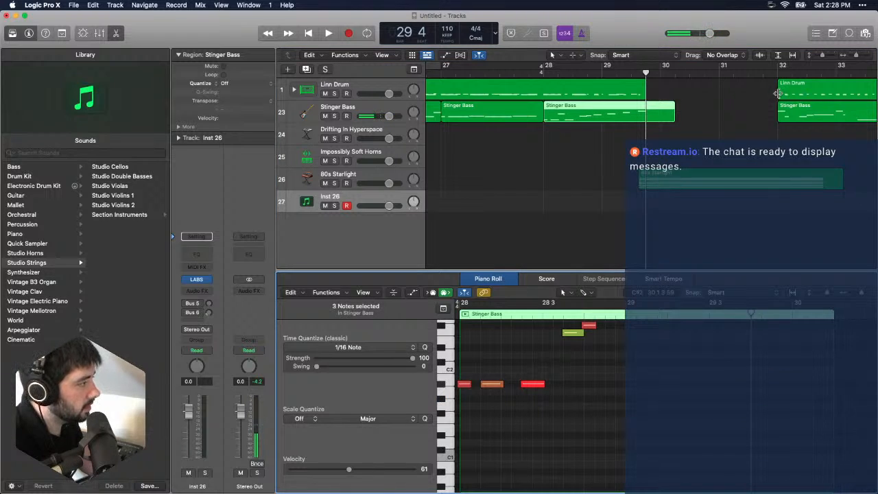
- Move the Linn Drum and Stinger Bass regions from bar 32 to bar 30 beat 3 and play the transition from bar 28
{"action": "left_click", "coordinate": [766, 96]}
{"action": "left_click_drag", "start_coordinate": [771, 92], "coordinate": [693, 105]}
{"action": "key", "text": "space"}
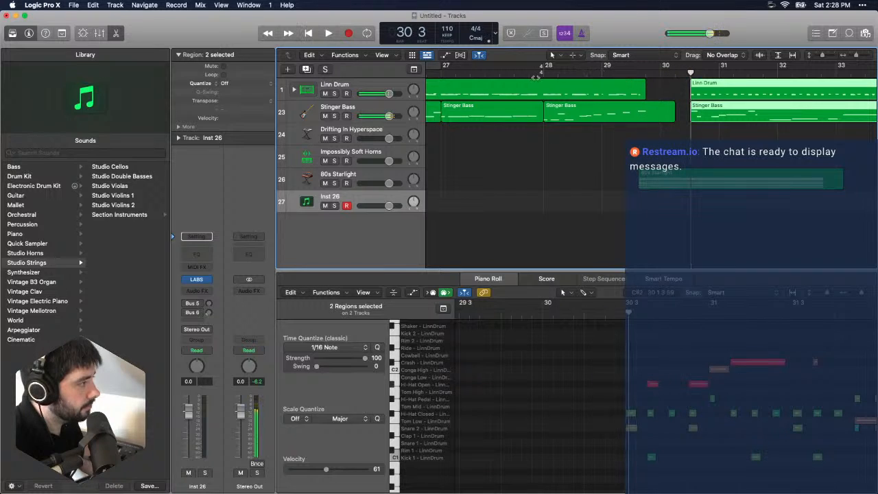
{"action": "left_click", "coordinate": [543, 72]}
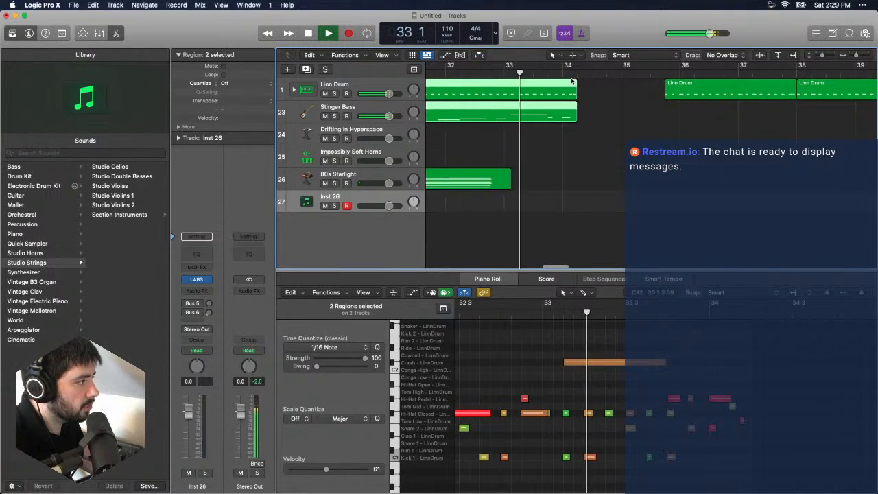
{"action": "scroll", "coordinate": [572, 81], "scroll_direction": "left", "scroll_amount": 4}
{"action": "left_click", "coordinate": [582, 71]}
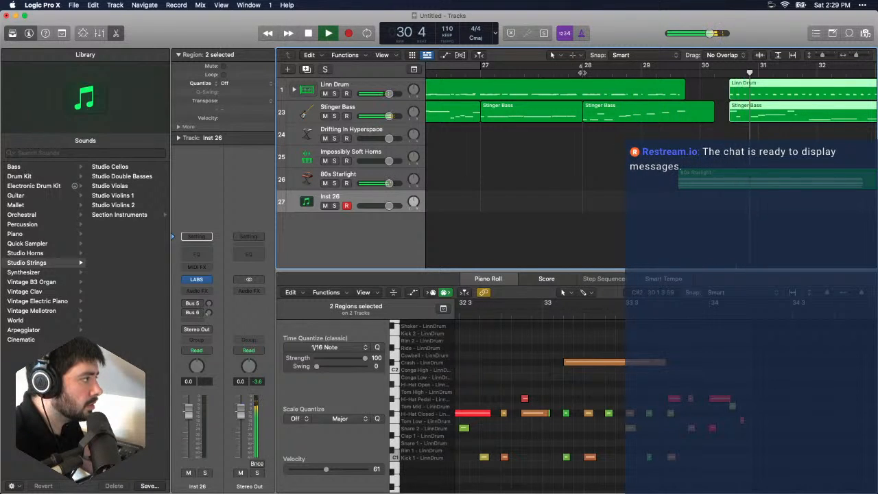
- Shift the Linn Drum and Stinger Bass regions one beat earlier to bar 30 beat 2 and replay the transition
{"action": "key", "text": "space"}
{"action": "left_click_drag", "start_coordinate": [763, 136], "coordinate": [737, 93]}
{"action": "left_click_drag", "start_coordinate": [737, 94], "coordinate": [724, 95]}
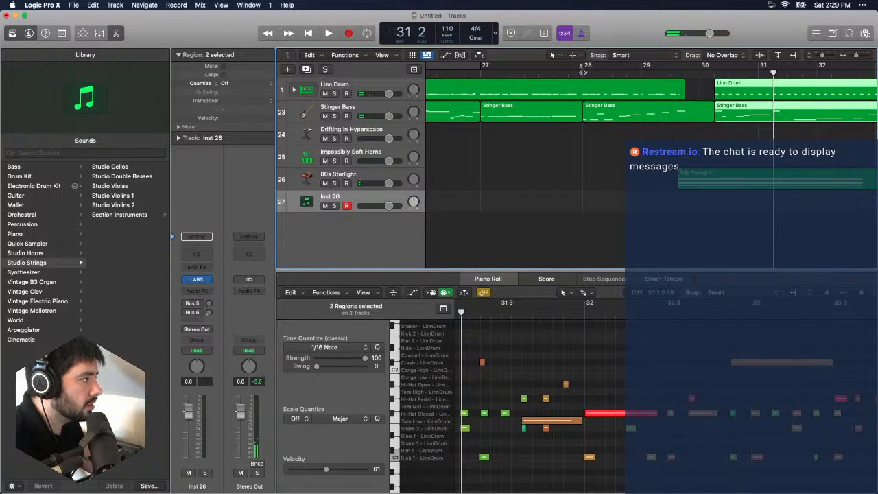
{"action": "left_click", "coordinate": [583, 73]}
{"action": "key", "text": "space"}
{"action": "left_click", "coordinate": [567, 73]}
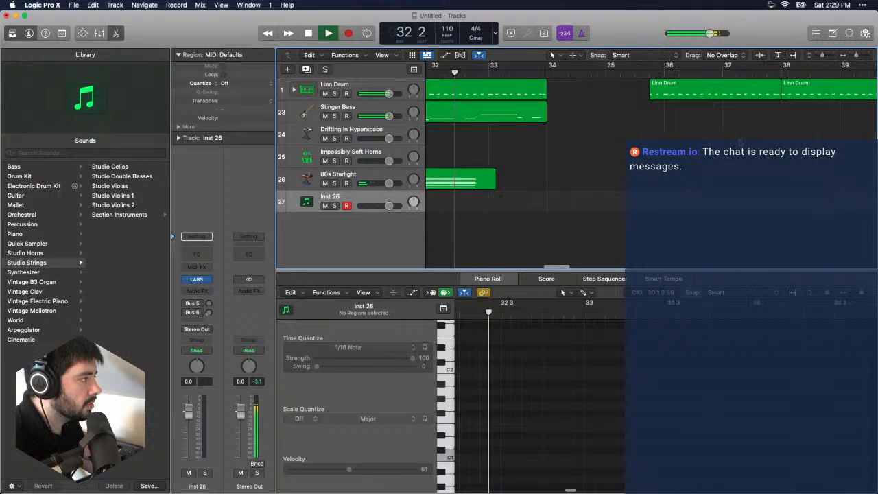
- Move the Linn Drum and Stinger Bass regions to the start of bar 30, trimming the preceding bass region, and replay from bar 28
{"action": "key", "text": "space"}
{"action": "scroll", "coordinate": [687, 142], "scroll_direction": "left", "scroll_amount": 5}
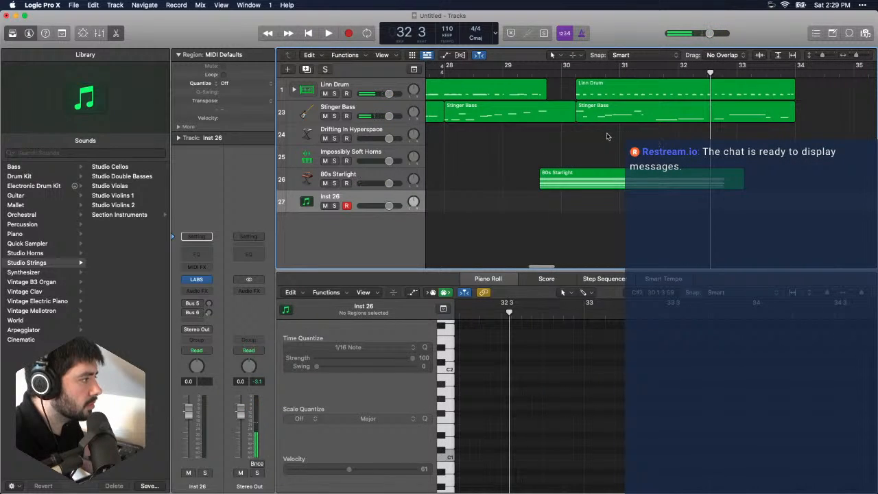
{"action": "left_click_drag", "start_coordinate": [606, 137], "coordinate": [592, 108]}
{"action": "scroll", "coordinate": [601, 111], "scroll_direction": "left", "scroll_amount": 4}
{"action": "left_click", "coordinate": [518, 73]}
{"action": "key", "text": "space"}
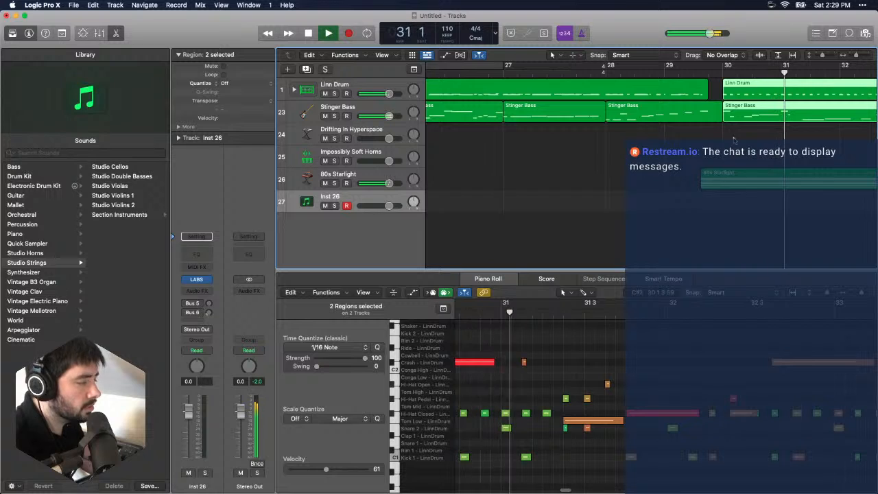
{"action": "left_click", "coordinate": [606, 72]}
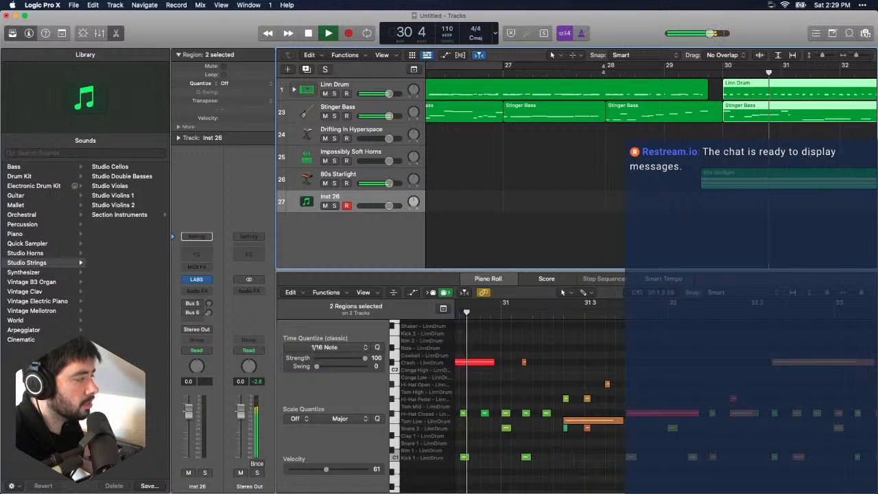
- Move the Linn Drum and Stinger Bass regions two beats later to bar 30 beat 3 and play from bar 28 beat 4
{"action": "key", "text": "space"}
{"action": "left_click_drag", "start_coordinate": [747, 136], "coordinate": [773, 96]}
{"action": "left_click", "coordinate": [652, 73]}
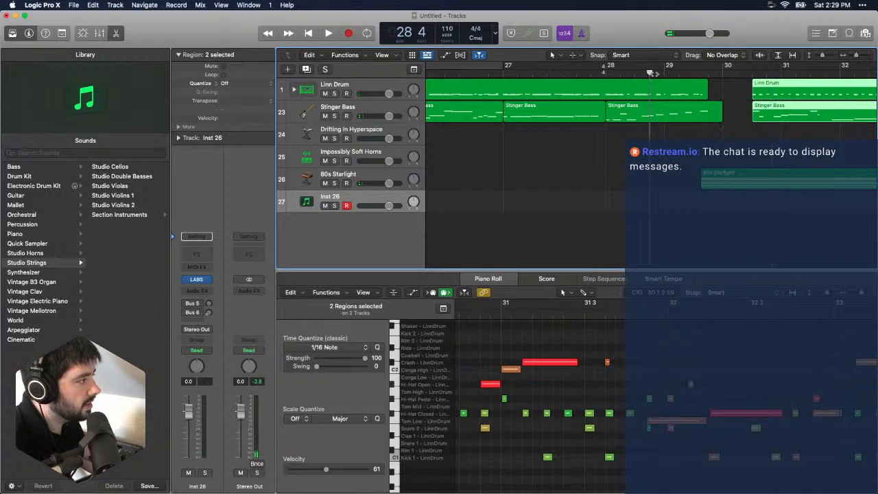
{"action": "key", "text": "space"}
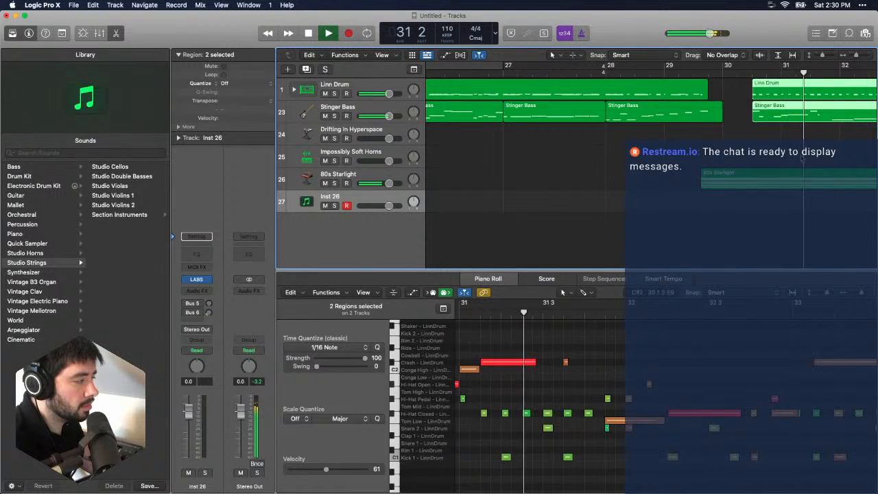
- Stop playback, show the global tracks and set the time signature at bar 28 to 9/4
{"action": "key", "text": "space"}
{"action": "scroll", "coordinate": [576, 121], "scroll_direction": "right", "scroll_amount": 3}
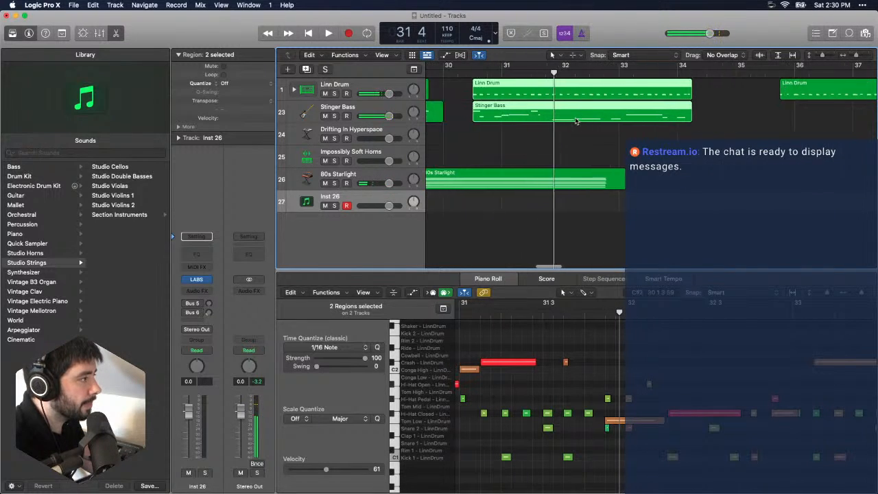
{"action": "left_click", "coordinate": [641, 72]}
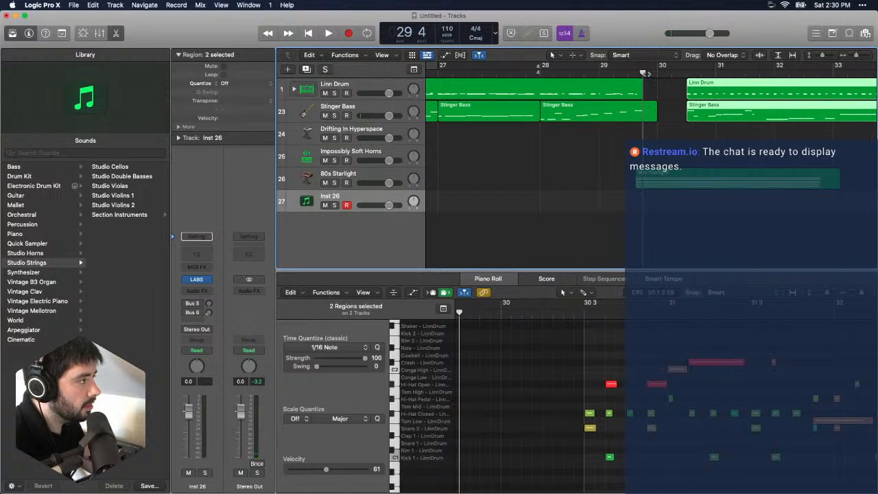
{"action": "left_click", "coordinate": [540, 74]}
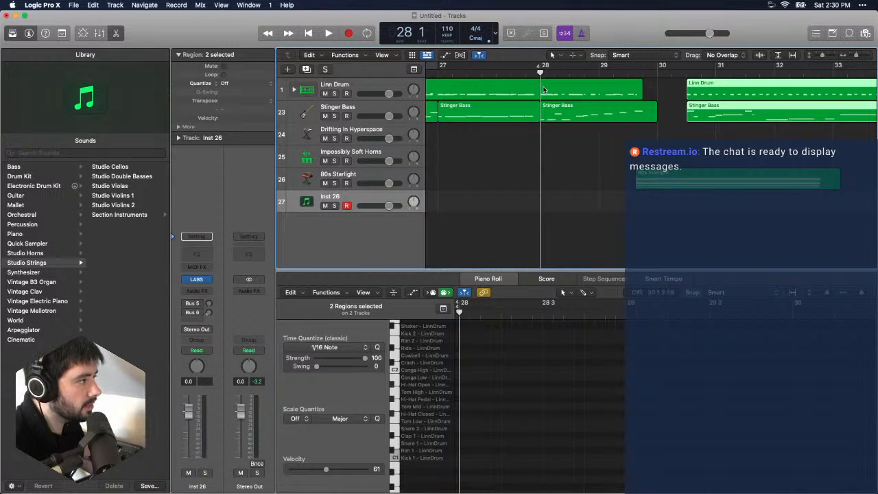
{"action": "left_click", "coordinate": [413, 69]}
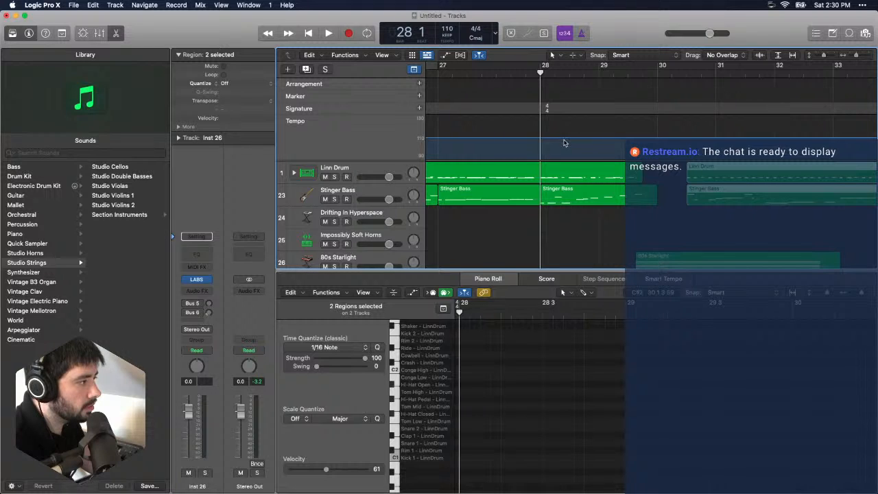
{"action": "left_click", "coordinate": [420, 110]}
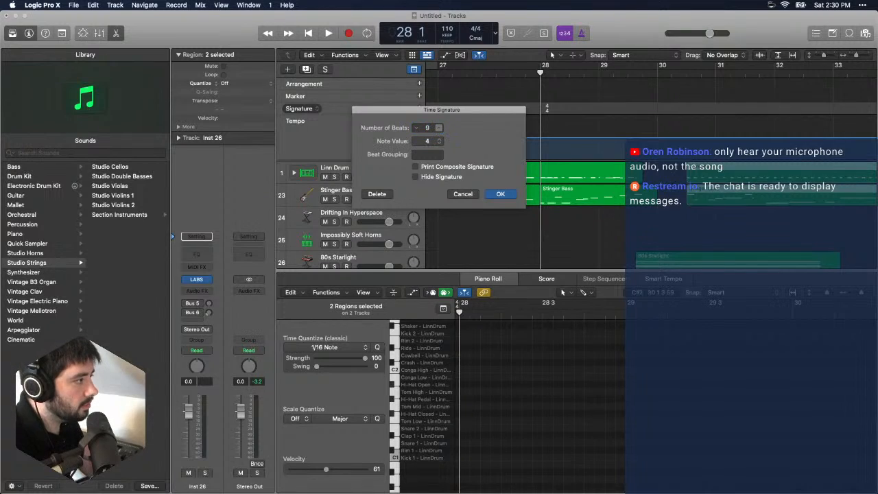
{"action": "left_click", "coordinate": [500, 194]}
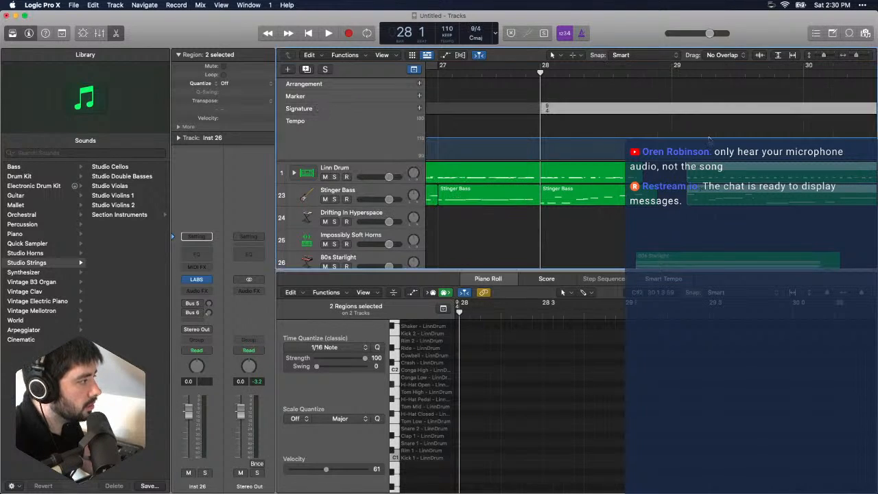
- Add a 4/4 time signature change at bar 29
{"action": "left_click_drag", "start_coordinate": [690, 75], "coordinate": [672, 81]}
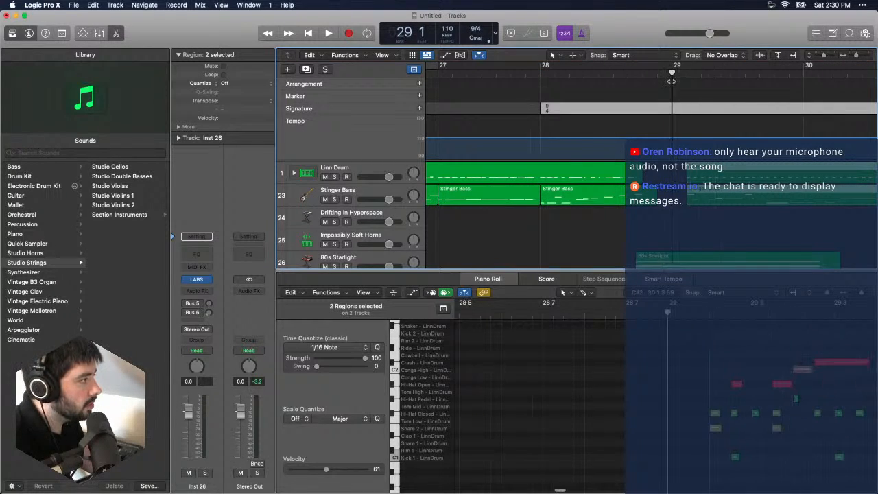
{"action": "left_click", "coordinate": [419, 109]}
{"action": "left_click", "coordinate": [508, 195]}
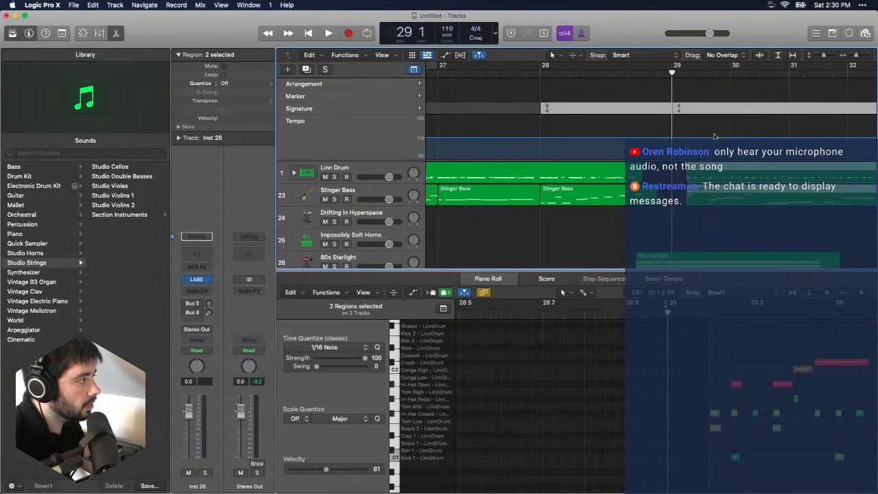
- Play the transition from just before bar 28 and close the Piano Roll editor
{"action": "double_click", "coordinate": [525, 73]}
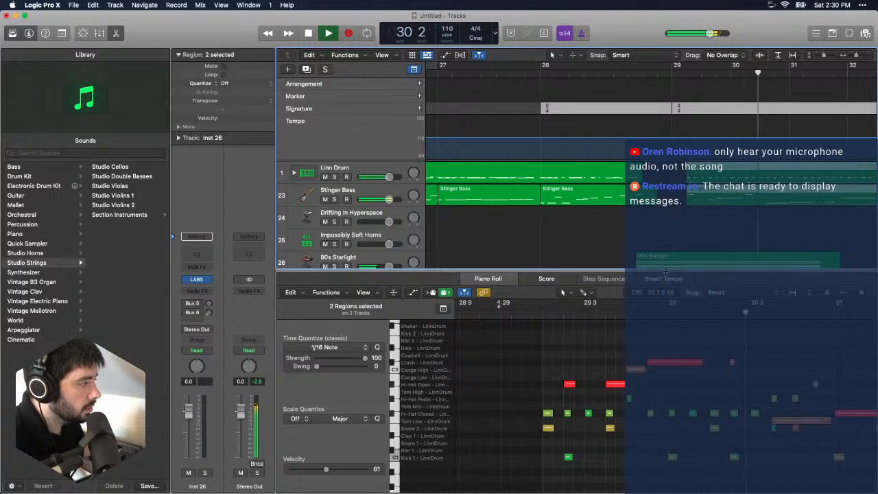
{"action": "key", "text": "p"}
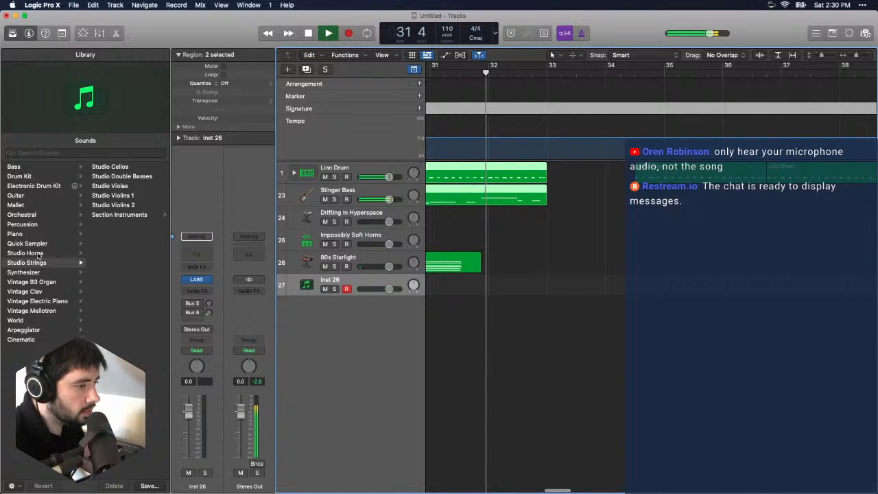
{"action": "key", "text": "space"}
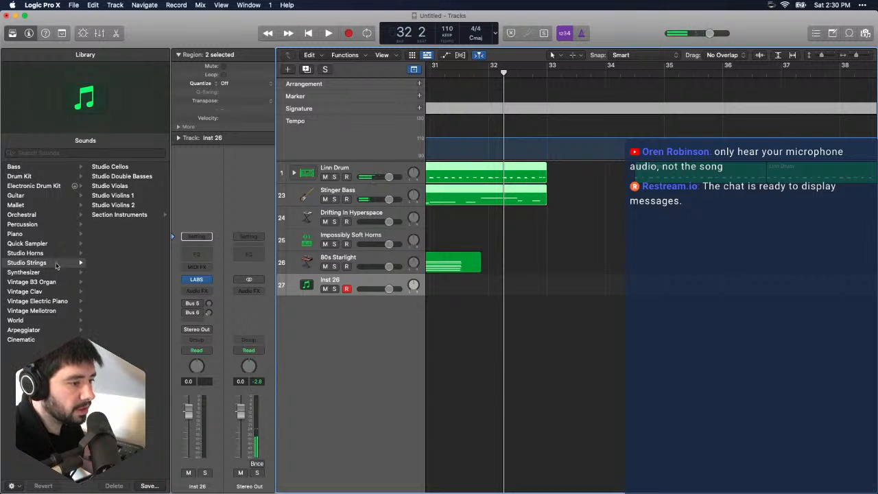
- Try the Studio Violins 1 patch on the Inst 26 track, playing the project from bar 28 beat 7
{"action": "scroll", "coordinate": [453, 226], "scroll_direction": "left", "scroll_amount": 5}
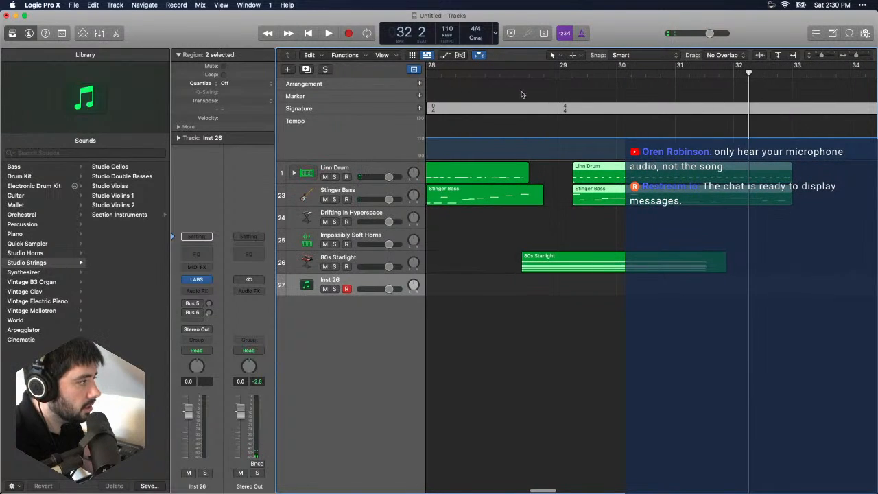
{"action": "left_click", "coordinate": [512, 74]}
{"action": "left_click", "coordinate": [511, 75]}
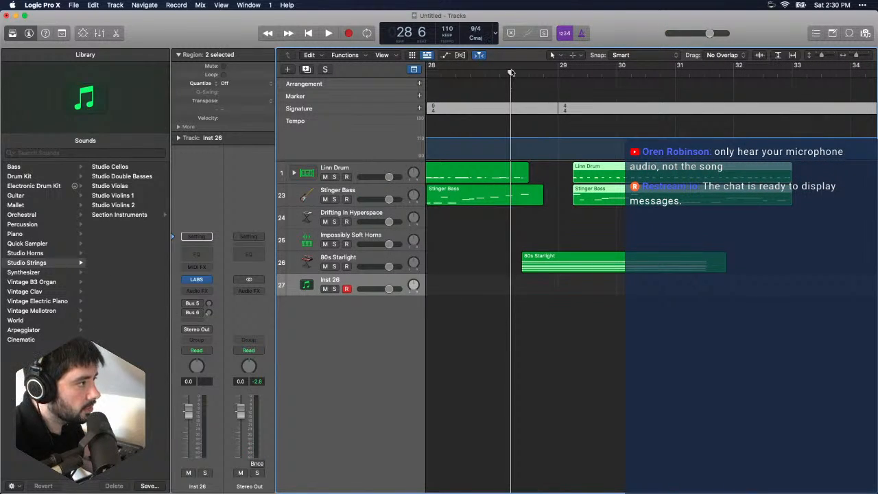
{"action": "mouse_move", "coordinate": [512, 72]}
{"action": "left_mouse_down"}
{"action": "mouse_move", "coordinate": [547, 67]}
{"action": "mouse_move", "coordinate": [503, 73]}
{"action": "mouse_move", "coordinate": [514, 73]}
{"action": "left_mouse_up"}
{"action": "left_click", "coordinate": [523, 68]}
{"action": "left_click", "coordinate": [514, 66]}
{"action": "left_click", "coordinate": [535, 67]}
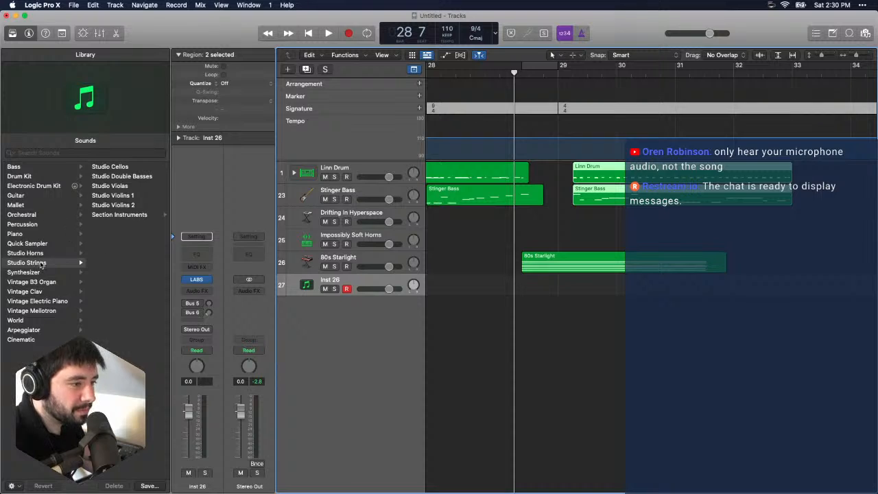
{"action": "left_click", "coordinate": [50, 263]}
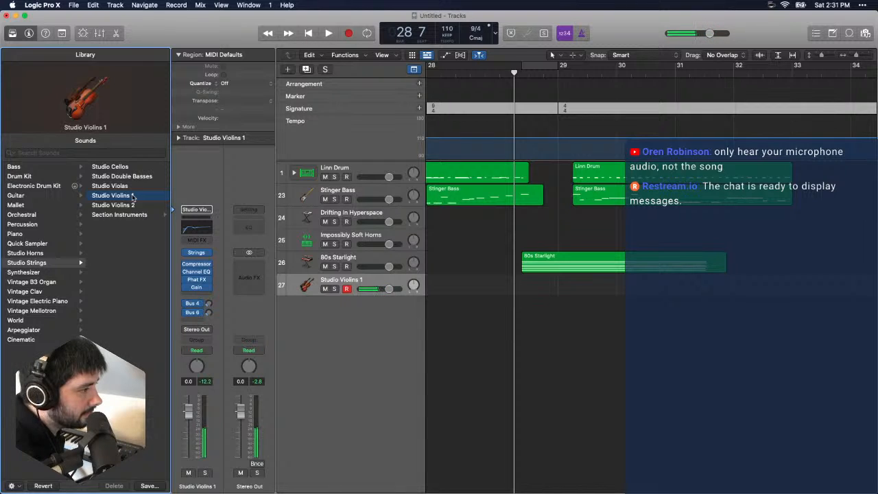
{"action": "key", "text": "space"}
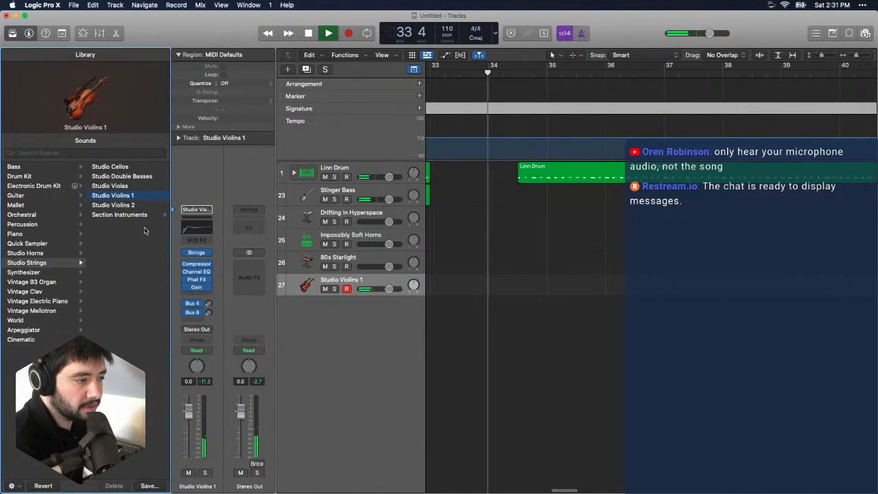
{"action": "key", "text": "space"}
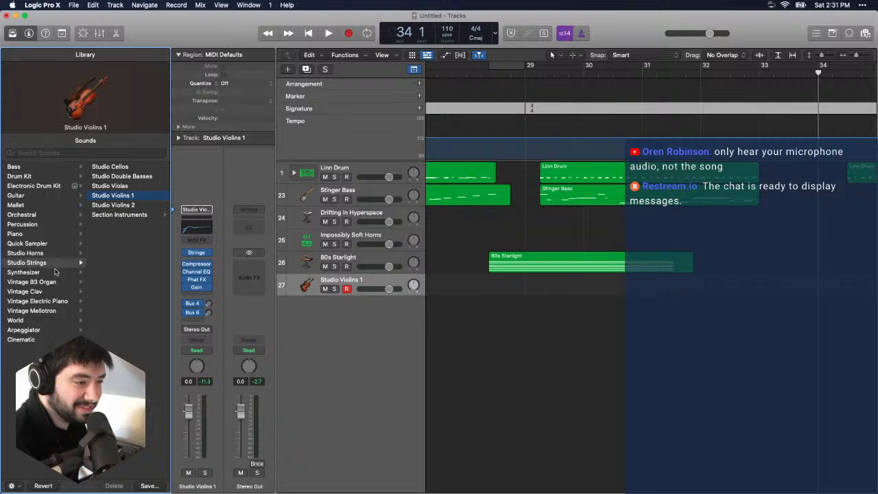
- Load the Knocking Echoes patch from the Synthesizer Percussion sounds on track 27 and audition it over playback from bar 29
{"action": "left_click", "coordinate": [55, 272]}
{"action": "left_click", "coordinate": [49, 253]}
{"action": "left_click", "coordinate": [114, 282]}
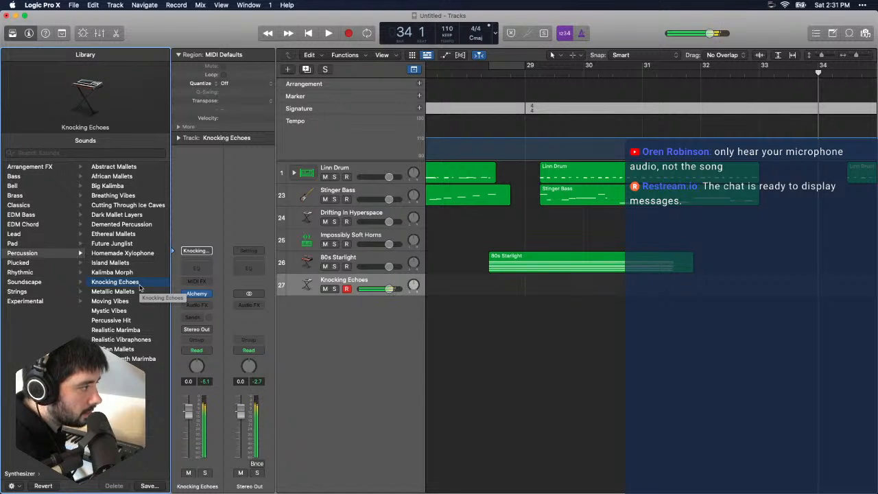
{"action": "scroll", "coordinate": [619, 124], "scroll_direction": "left", "scroll_amount": 5}
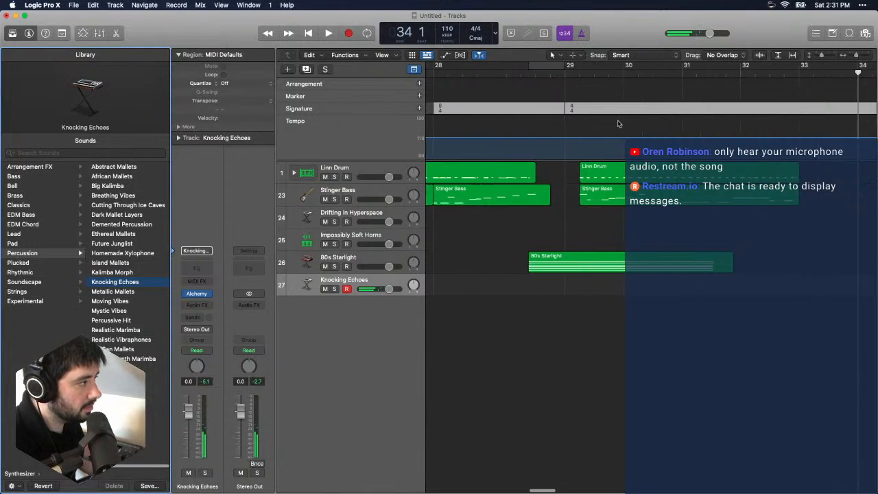
{"action": "double_click", "coordinate": [593, 72]}
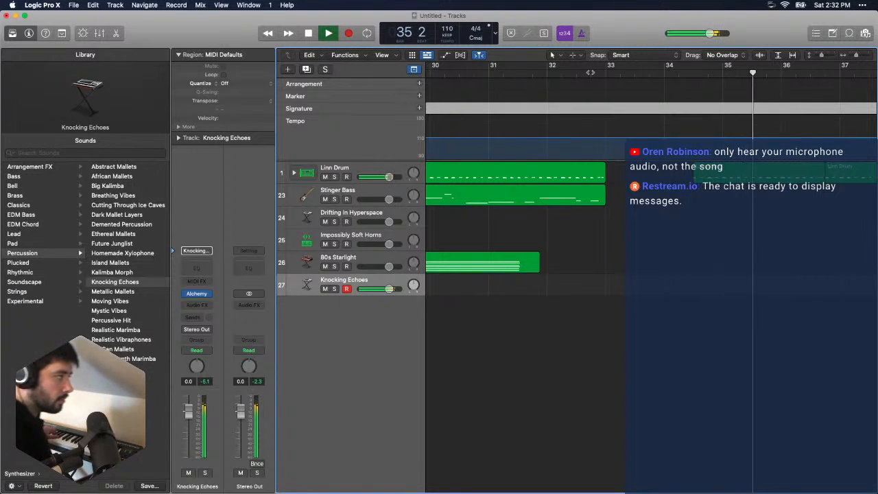
{"action": "key", "text": "space"}
- Delete the Linn Drum region starting in bar 34 and move the following Linn Drum region to bar 33
{"action": "scroll", "coordinate": [764, 205], "scroll_direction": "right", "scroll_amount": 10}
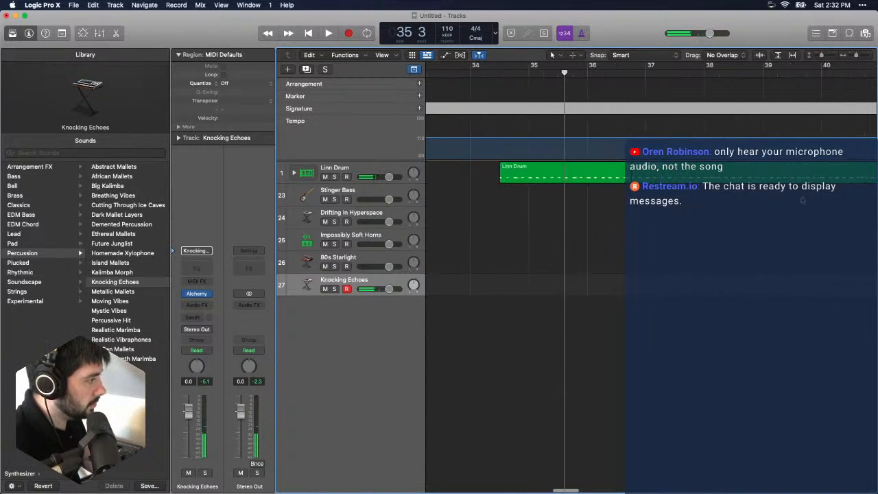
{"action": "scroll", "coordinate": [470, 202], "scroll_direction": "left", "scroll_amount": 8}
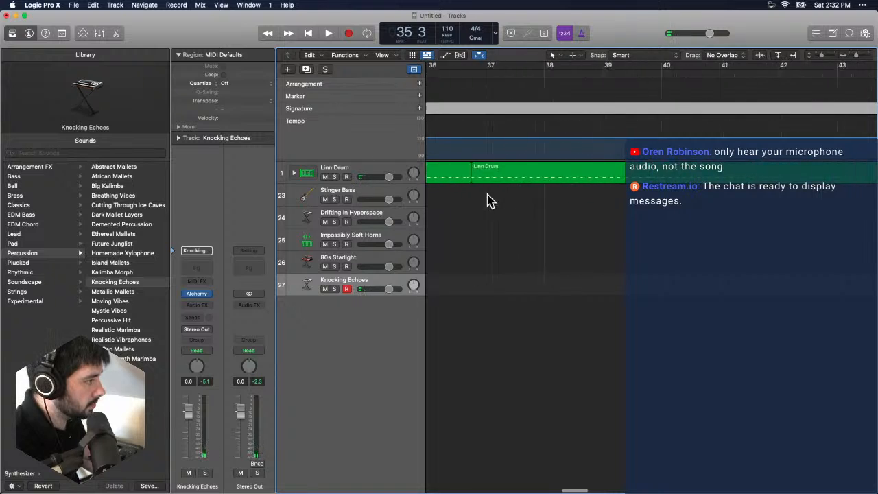
{"action": "left_click", "coordinate": [573, 177]}
{"action": "key", "text": "Delete"}
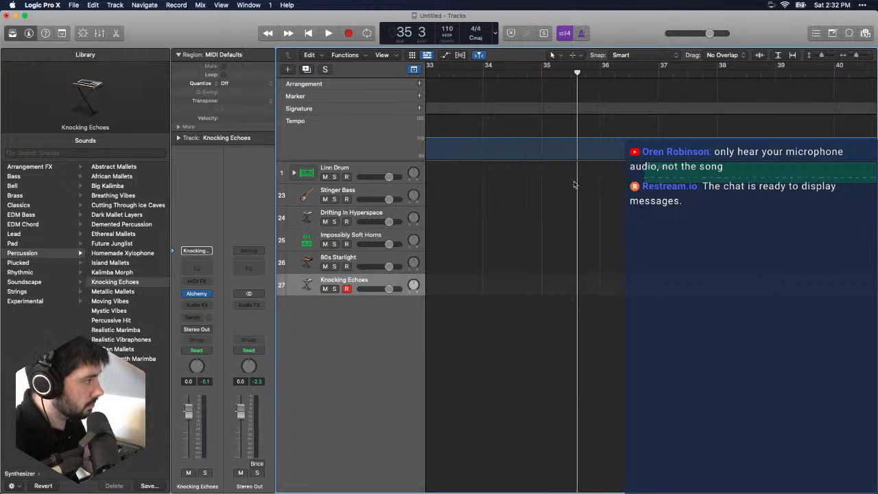
{"action": "left_click", "coordinate": [671, 179]}
{"action": "scroll", "coordinate": [671, 179], "scroll_direction": "left", "scroll_amount": 2}
{"action": "left_click_drag", "start_coordinate": [787, 178], "coordinate": [567, 177]}
{"action": "scroll", "coordinate": [563, 202], "scroll_direction": "left", "scroll_amount": 3}
- Copy the Stinger Bass region in bar 29 to bar 33 on the Stinger Bass track and loop it to bar 41
{"action": "left_click", "coordinate": [567, 199]}
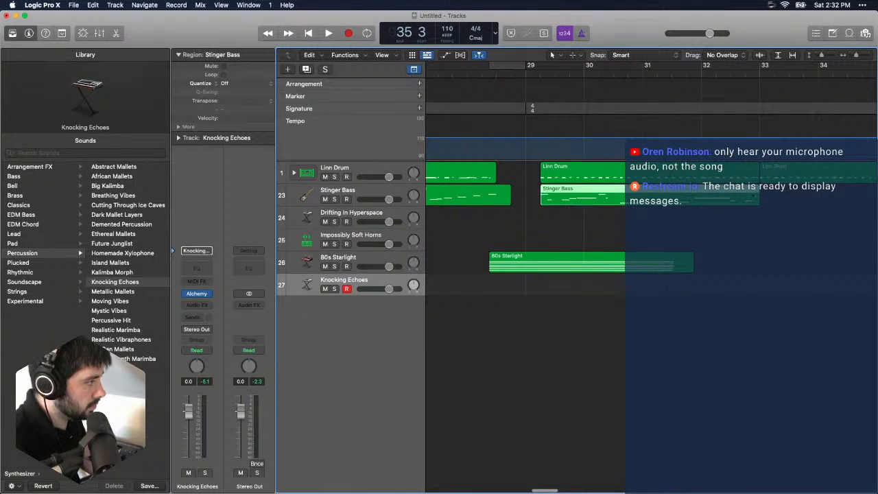
{"action": "left_click_drag", "start_coordinate": [857, 55], "coordinate": [853, 55]}
{"action": "mouse_move", "coordinate": [625, 190]}
{"action": "left_mouse_down"}
{"action": "mouse_move", "coordinate": [819, 200]}
{"action": "mouse_move", "coordinate": [631, 200]}
{"action": "left_mouse_up"}
{"action": "scroll", "coordinate": [631, 200], "scroll_direction": "left", "scroll_amount": 10}
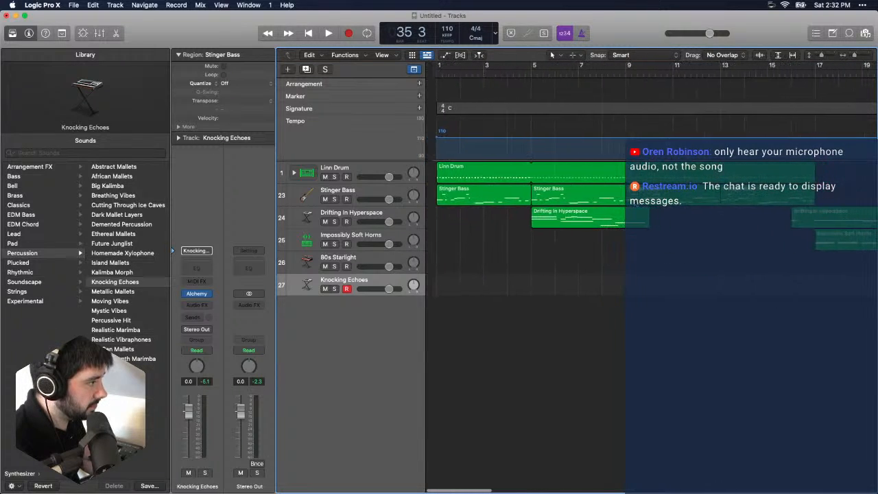
{"action": "scroll", "coordinate": [714, 177], "scroll_direction": "right", "scroll_amount": 15}
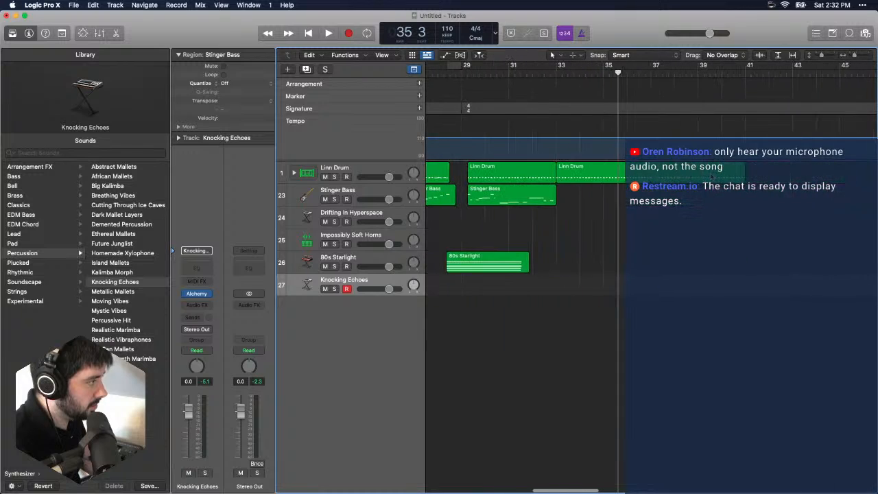
{"action": "left_click", "coordinate": [556, 73]}
{"action": "key", "text": "super+v"}
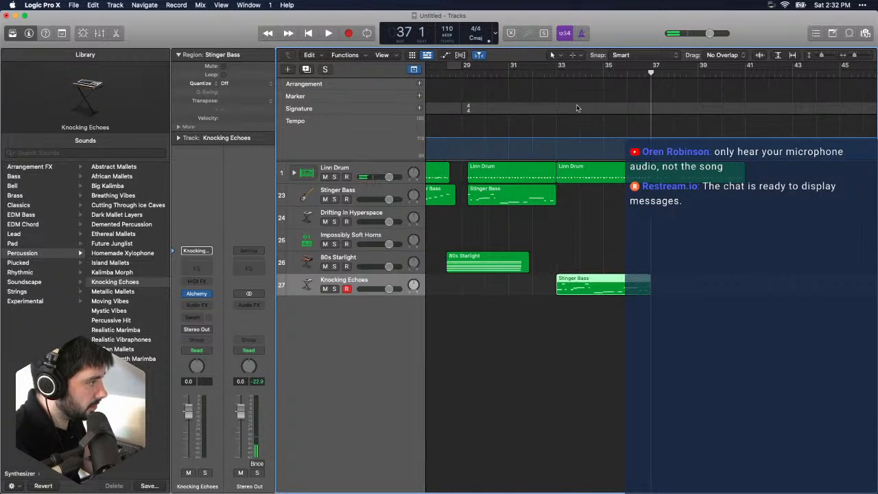
{"action": "left_click_drag", "start_coordinate": [597, 283], "coordinate": [597, 195]}
{"action": "left_click_drag", "start_coordinate": [650, 193], "coordinate": [746, 195]}
- Record a short Knocking Echoes part on track 27 starting at bar 28
{"action": "scroll", "coordinate": [597, 204], "scroll_direction": "left", "scroll_amount": 5}
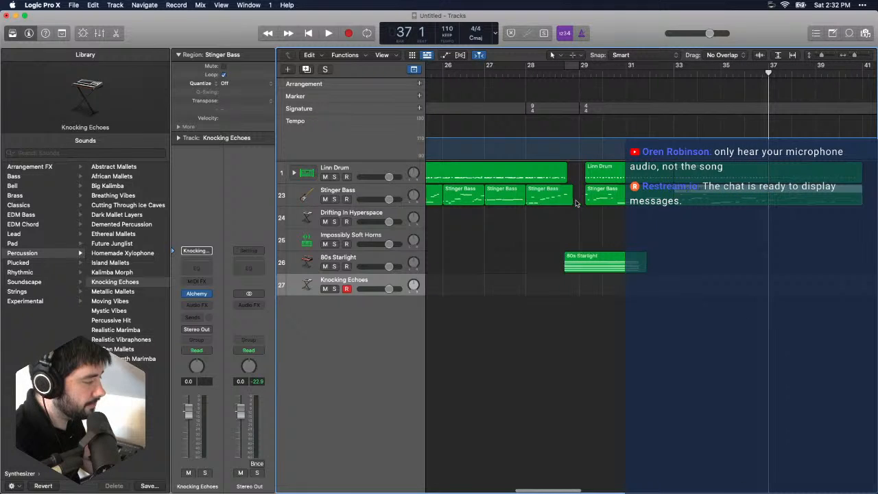
{"action": "key", "text": "Return"}
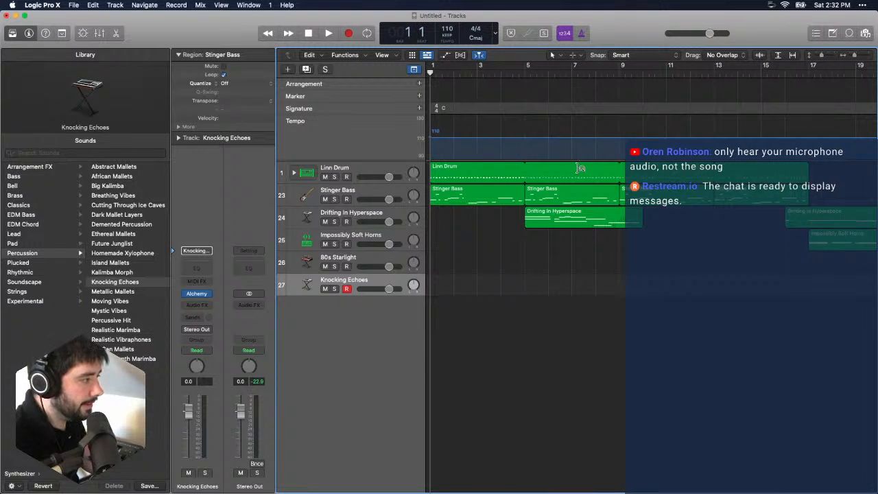
{"action": "scroll", "coordinate": [532, 246], "scroll_direction": "right", "scroll_amount": 15}
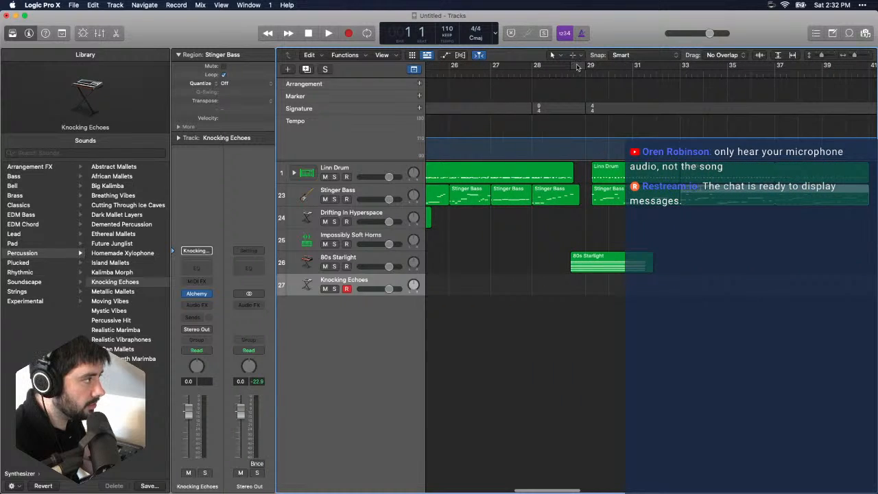
{"action": "left_click", "coordinate": [583, 69]}
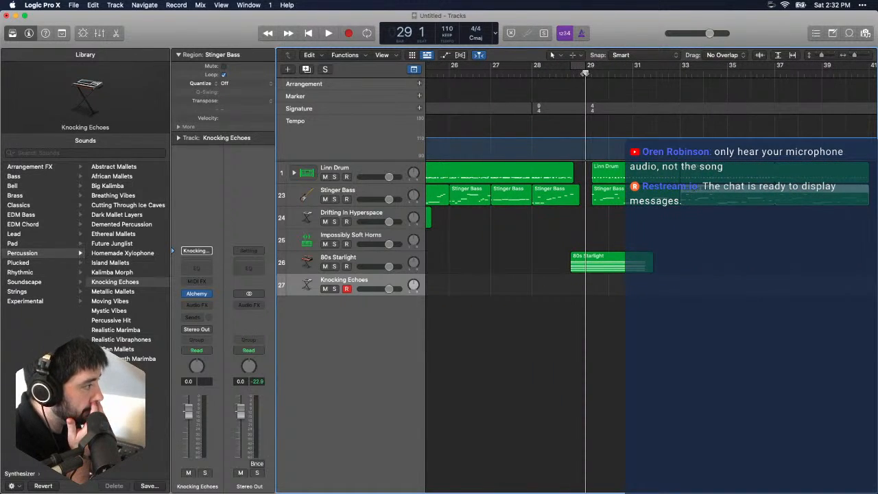
{"action": "left_click_drag", "start_coordinate": [585, 73], "coordinate": [533, 85]}
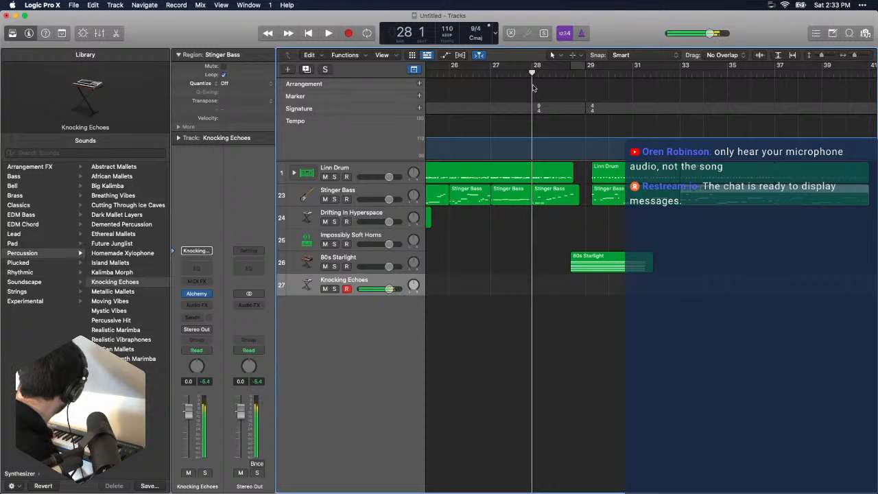
{"action": "key", "text": "r"}
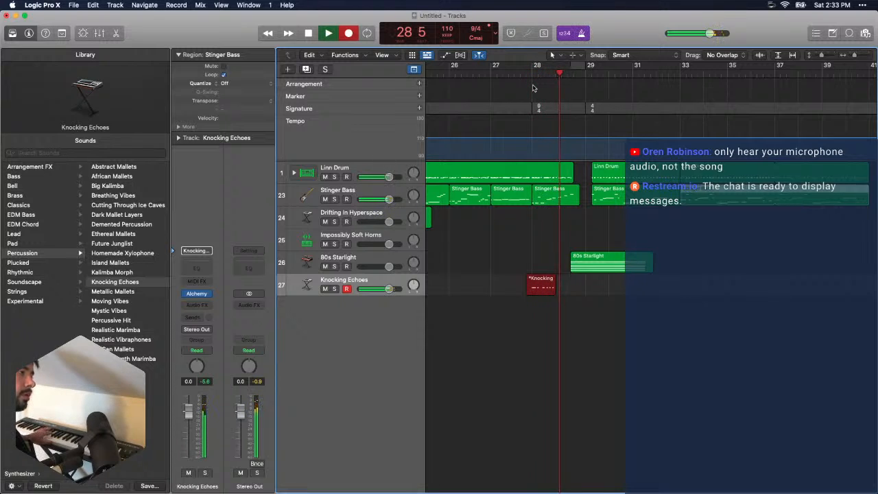
{"action": "key", "text": "space"}
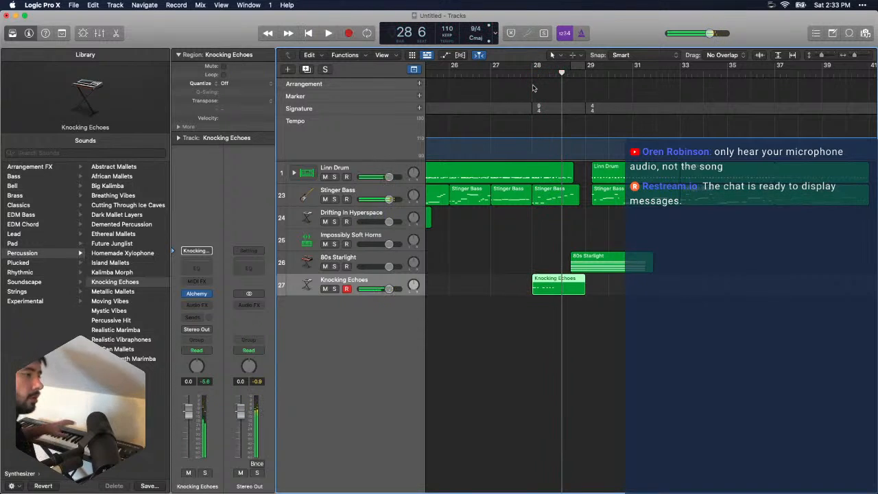
- Open the recorded Knocking Echoes region in the Piano Roll and quantize all its notes to 1/16 Note
{"action": "double_click", "coordinate": [539, 292]}
{"action": "left_click_drag", "start_coordinate": [632, 353], "coordinate": [461, 429]}
{"action": "left_click", "coordinate": [425, 348]}
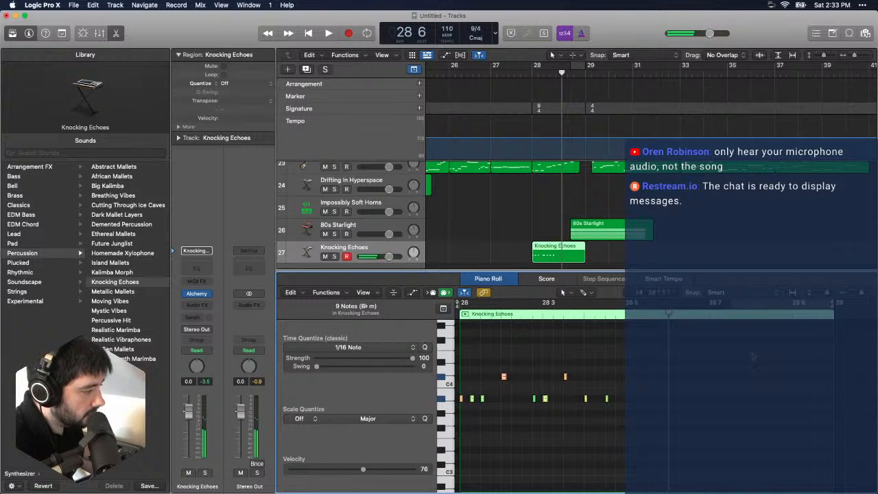
- Shorten the Knocking Echoes region in bar 28 to three beats and play it back
{"action": "left_click", "coordinate": [825, 377]}
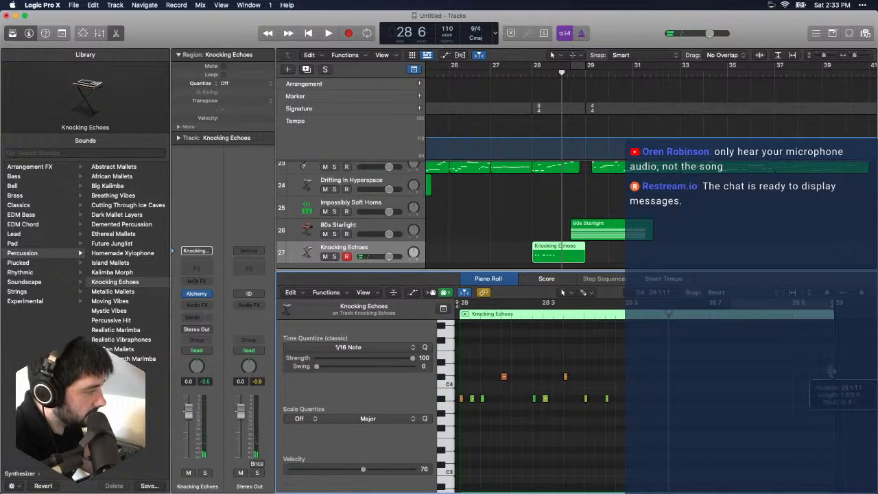
{"action": "left_click_drag", "start_coordinate": [832, 371], "coordinate": [582, 406]}
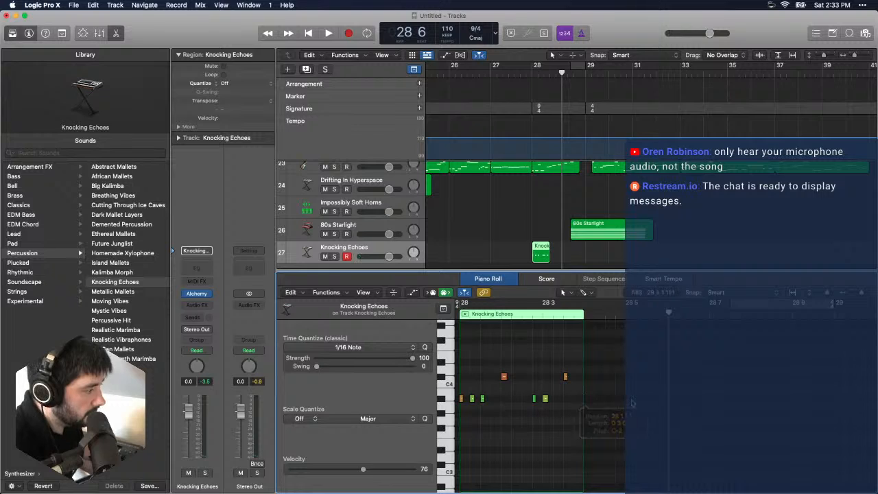
{"action": "left_click", "coordinate": [458, 316]}
{"action": "key", "text": "space"}
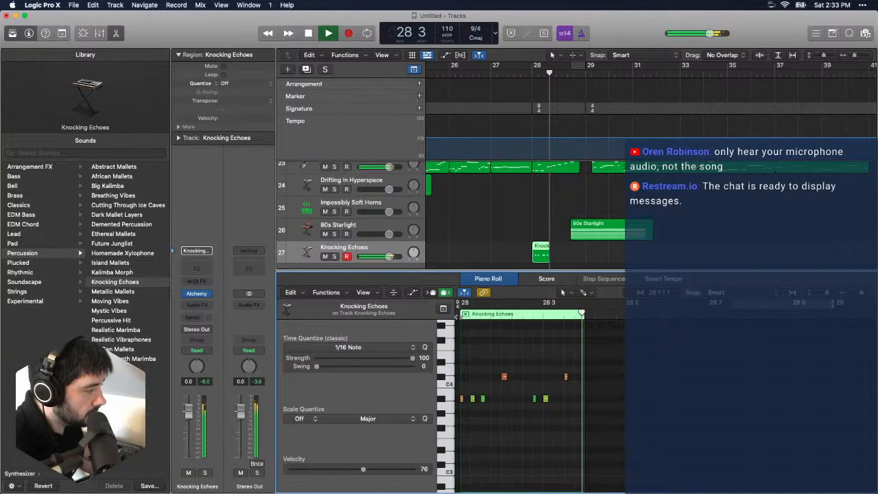
{"action": "key", "text": "space"}
- Align the Knocking Echoes region with the start of the 80s Starlight region, loop it to just past bar 31, and play it back
{"action": "left_click_drag", "start_coordinate": [541, 253], "coordinate": [582, 254]}
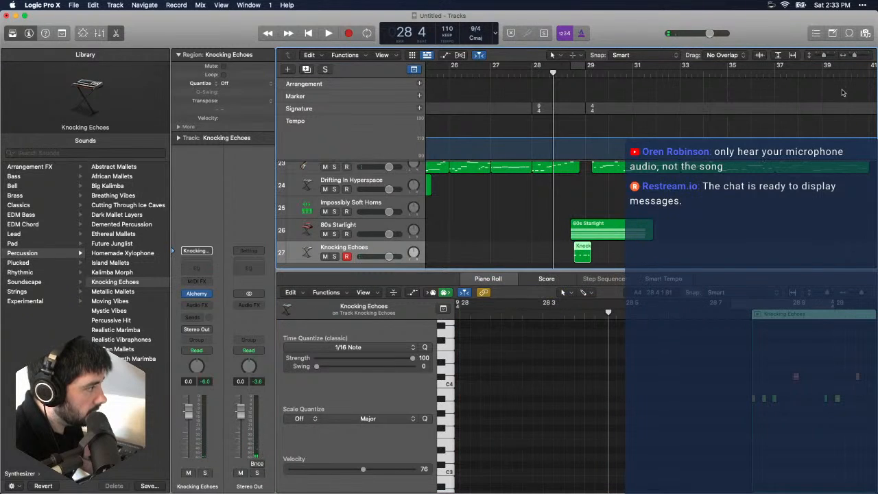
{"action": "left_click_drag", "start_coordinate": [855, 56], "coordinate": [858, 57]}
{"action": "left_click_drag", "start_coordinate": [609, 252], "coordinate": [811, 247]}
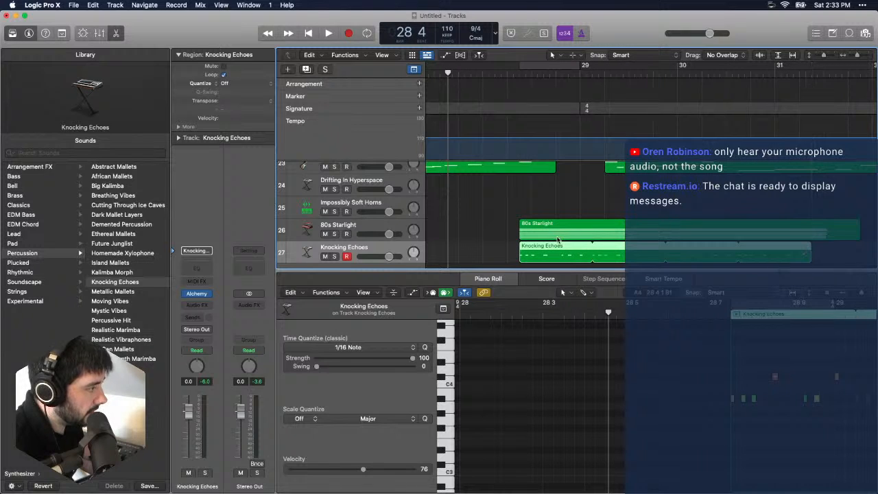
{"action": "key", "text": "space"}
{"action": "key", "text": "e"}
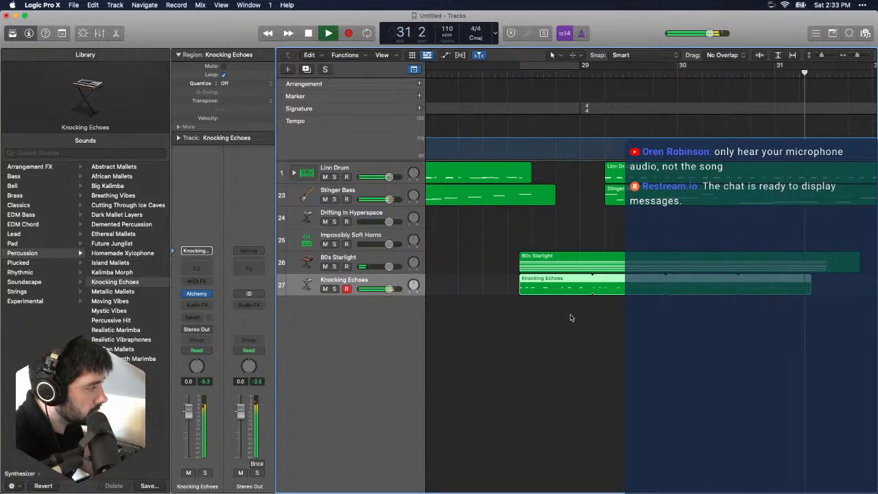
{"action": "key", "text": "space"}
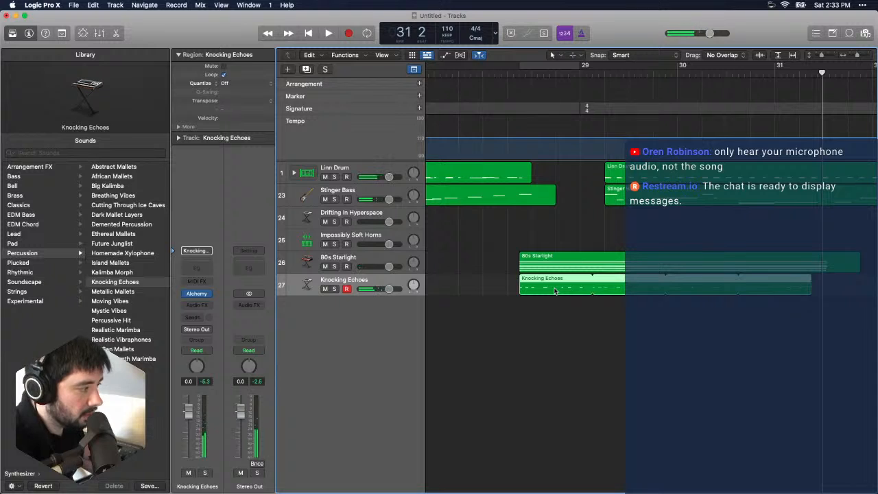
- Shift the looped Knocking Echoes region to start half a beat before the 80s Starlight region, checking the timing by playback
{"action": "left_click_drag", "start_coordinate": [544, 291], "coordinate": [570, 291]}
{"action": "key", "text": "space"}
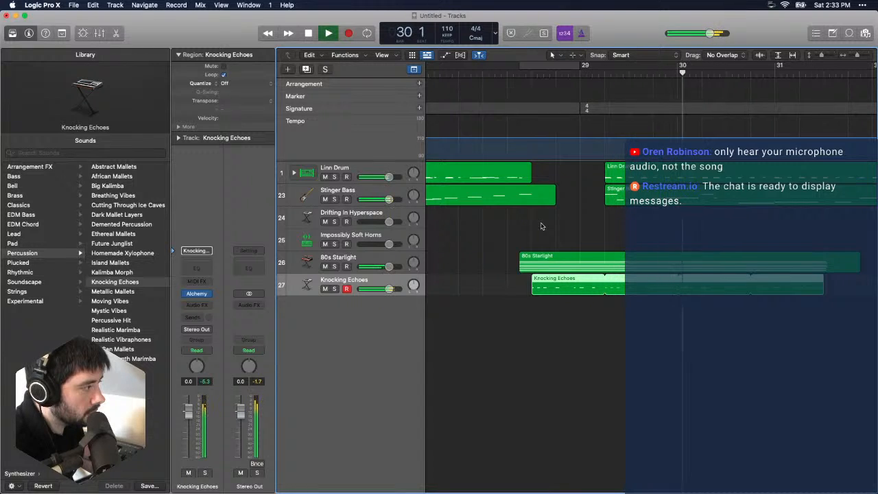
{"action": "left_click_drag", "start_coordinate": [570, 290], "coordinate": [547, 291]}
{"action": "left_click", "coordinate": [484, 74]}
{"action": "key", "text": "space"}
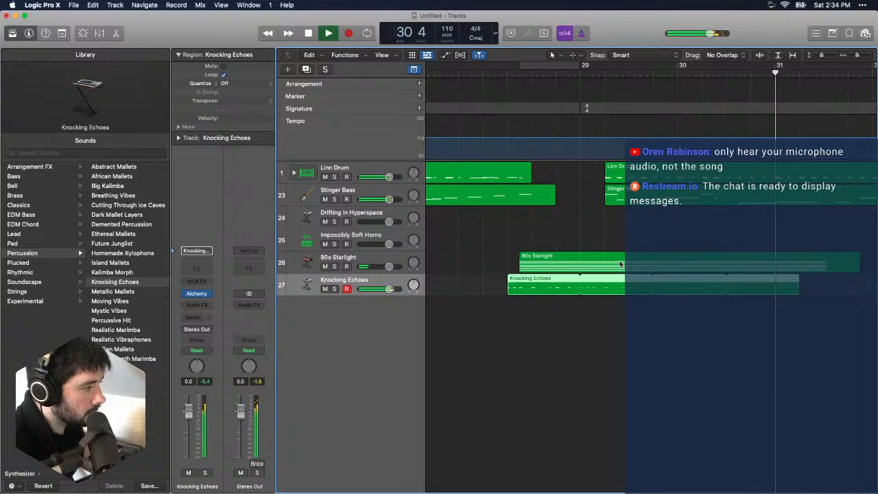
{"action": "key", "text": "space"}
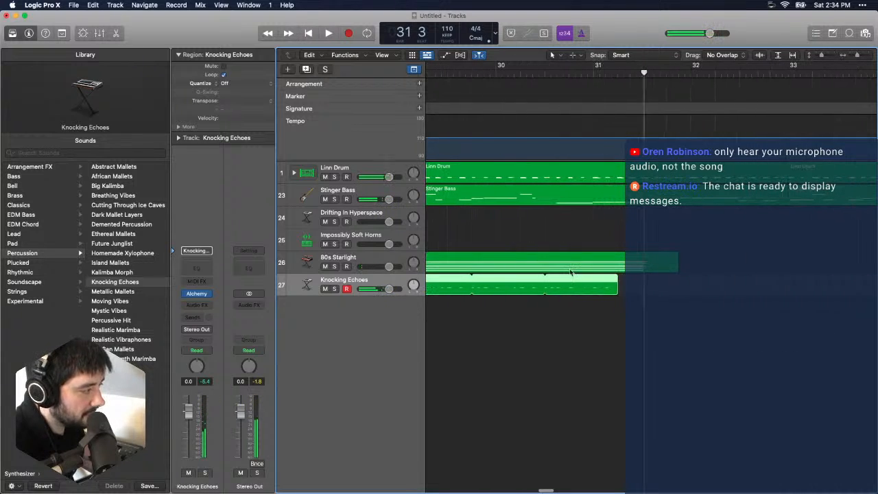
- Extend the Knocking Echoes loop to just past bar 34 and trim its start to match the 80s Starlight region
{"action": "left_click_drag", "start_coordinate": [621, 283], "coordinate": [813, 281]}
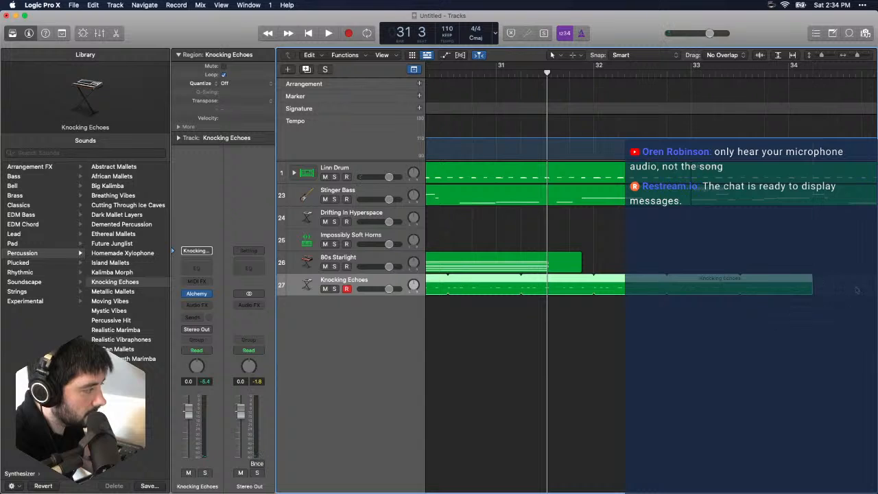
{"action": "scroll", "coordinate": [619, 306], "scroll_direction": "left", "scroll_amount": 6}
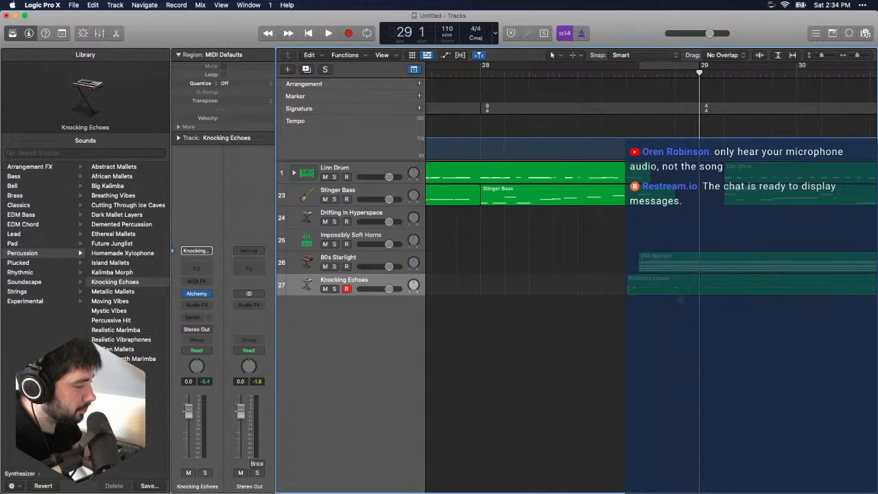
{"action": "left_click", "coordinate": [683, 279]}
{"action": "key", "text": "super+t"}
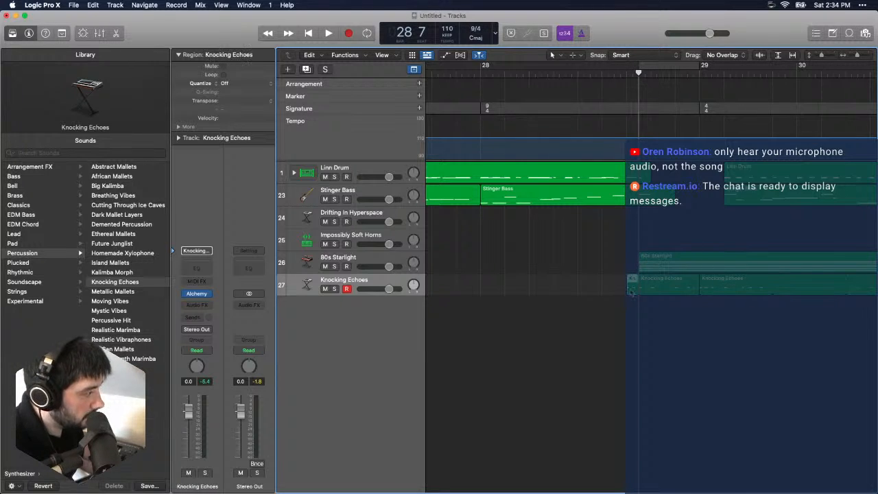
{"action": "double_click", "coordinate": [569, 72]}
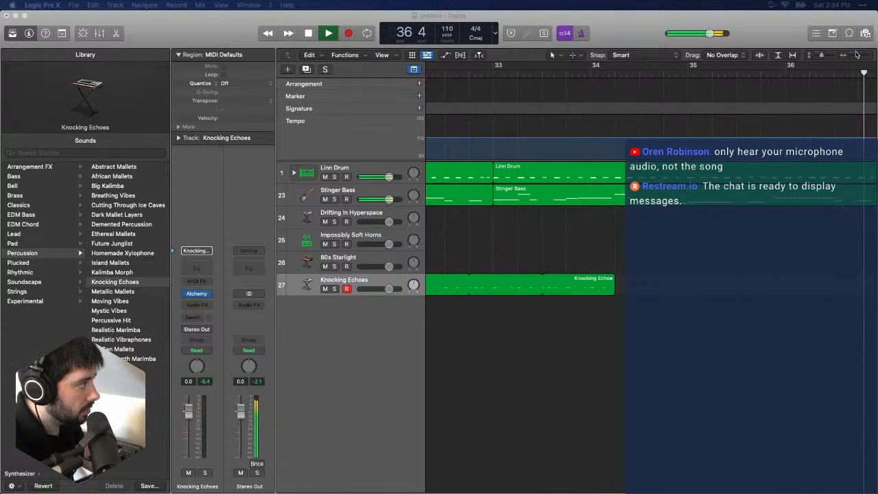
- Show track automation and draw a Knocking Echoes volume fade from 0 dB at its first region's start to −∞ dB at the loop's end
{"action": "left_click", "coordinate": [818, 231]}
{"action": "scroll", "coordinate": [818, 231], "scroll_direction": "down", "scroll_amount": 8}
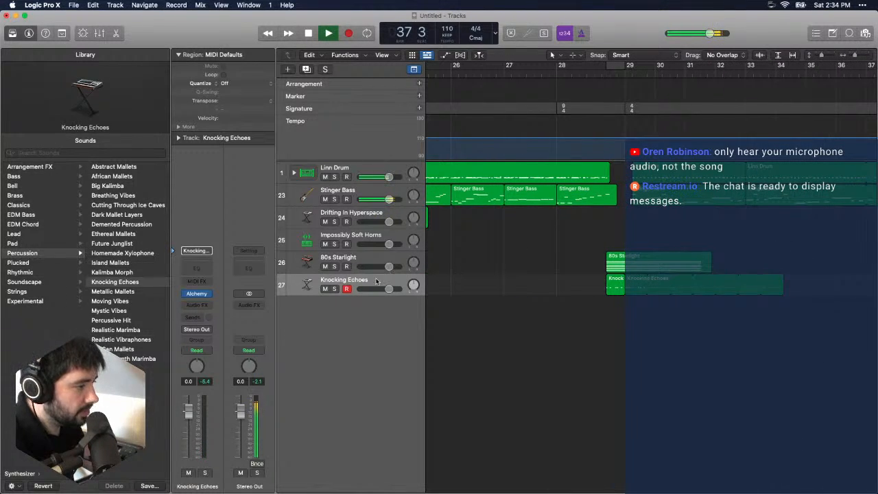
{"action": "left_click", "coordinate": [444, 55]}
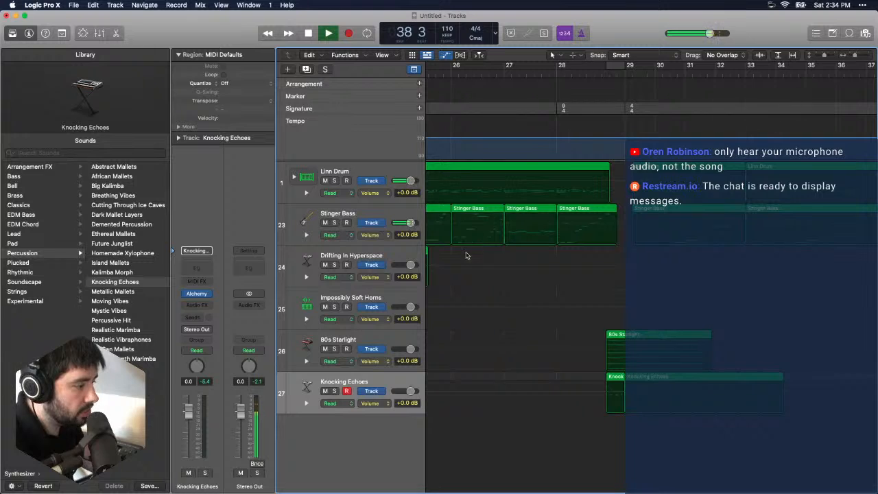
{"action": "left_click", "coordinate": [608, 394]}
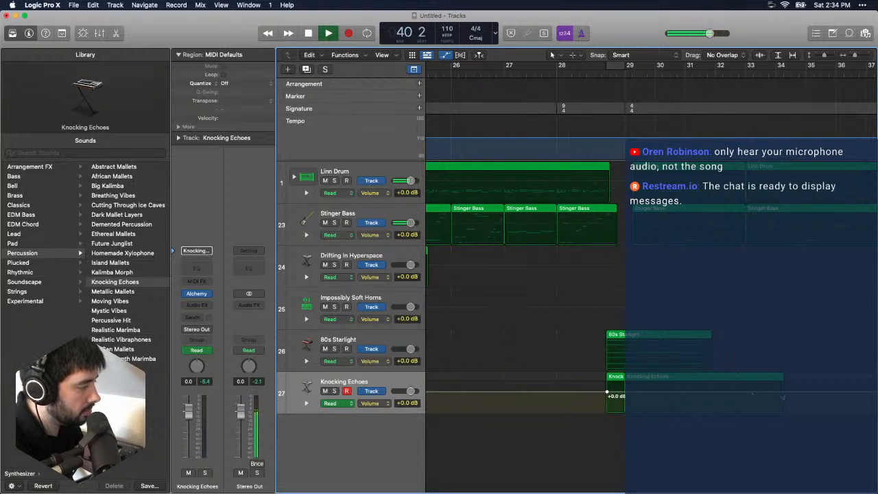
{"action": "left_click_drag", "start_coordinate": [608, 395], "coordinate": [788, 447]}
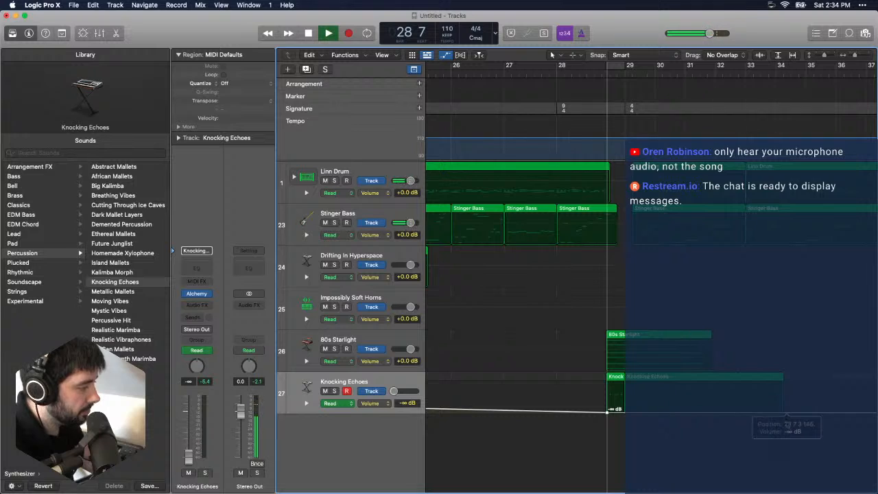
{"action": "key", "text": "super+z"}
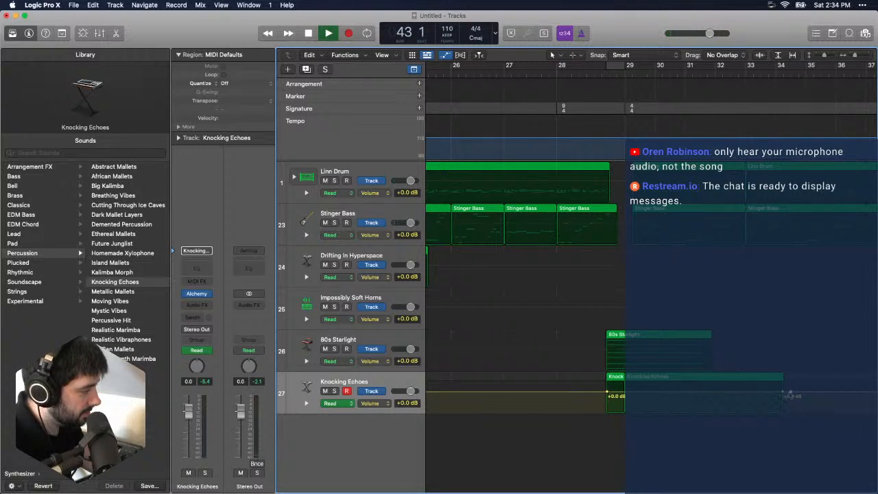
{"action": "left_click_drag", "start_coordinate": [789, 396], "coordinate": [783, 412]}
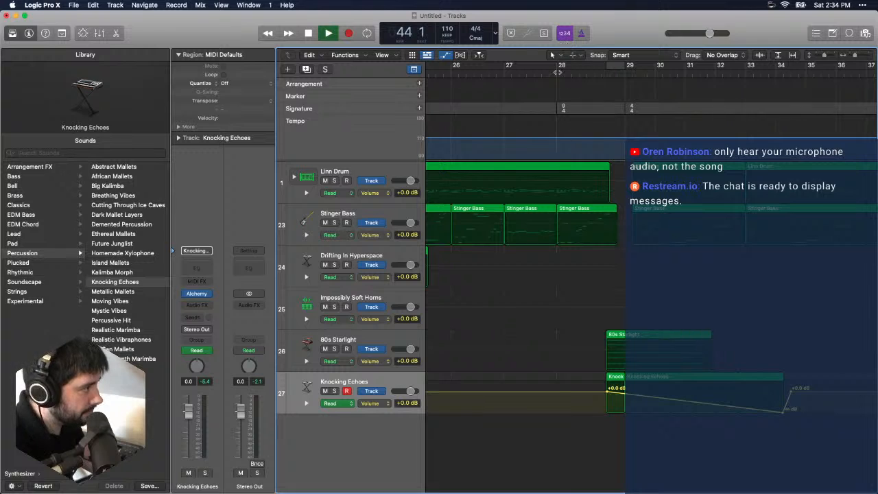
- Add a −0.1 dB volume point about midway through bar 30 on Knocking Echoes, move the fade's end slightly later, and play it back
{"action": "left_click", "coordinate": [558, 72]}
{"action": "left_click_drag", "start_coordinate": [855, 56], "coordinate": [852, 59]}
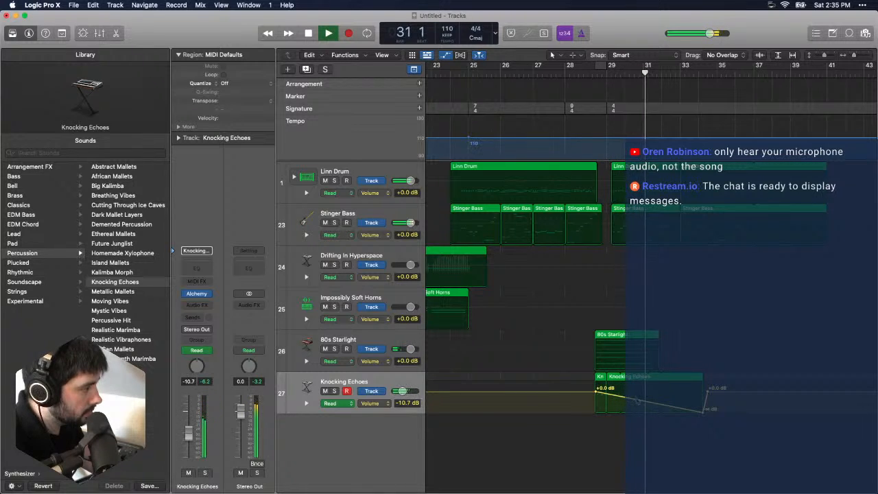
{"action": "left_click_drag", "start_coordinate": [638, 401], "coordinate": [639, 393]}
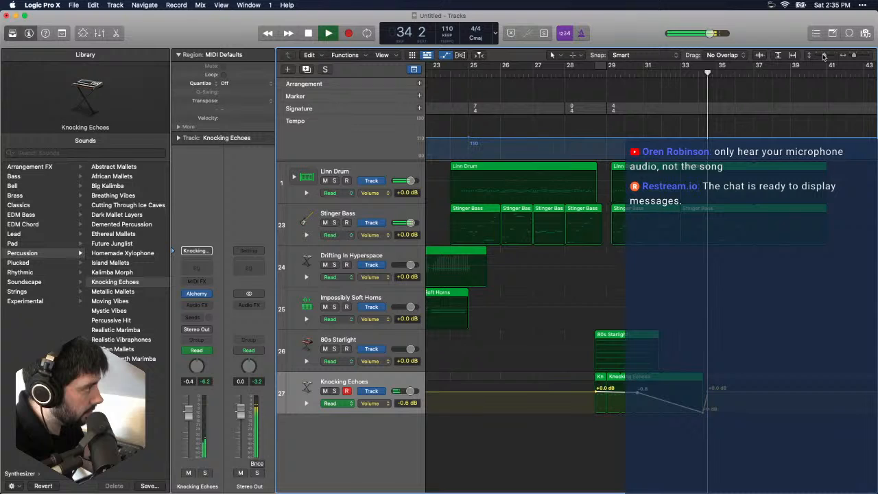
{"action": "left_click_drag", "start_coordinate": [825, 56], "coordinate": [827, 56]}
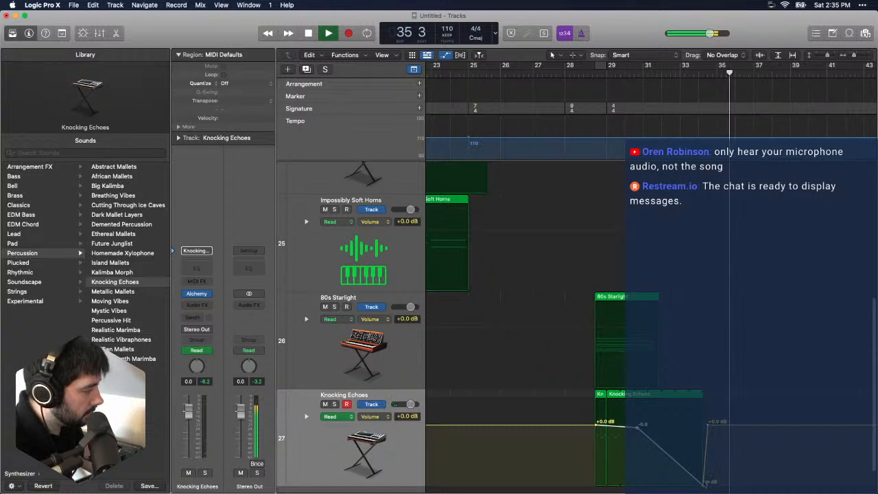
{"action": "left_click_drag", "start_coordinate": [703, 485], "coordinate": [715, 422]}
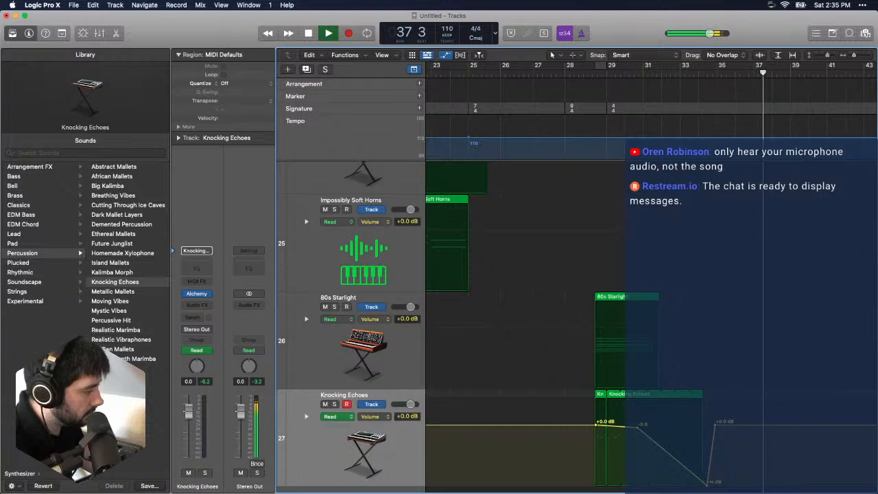
{"action": "left_click_drag", "start_coordinate": [639, 424], "coordinate": [638, 423]}
{"action": "left_click", "coordinate": [587, 71]}
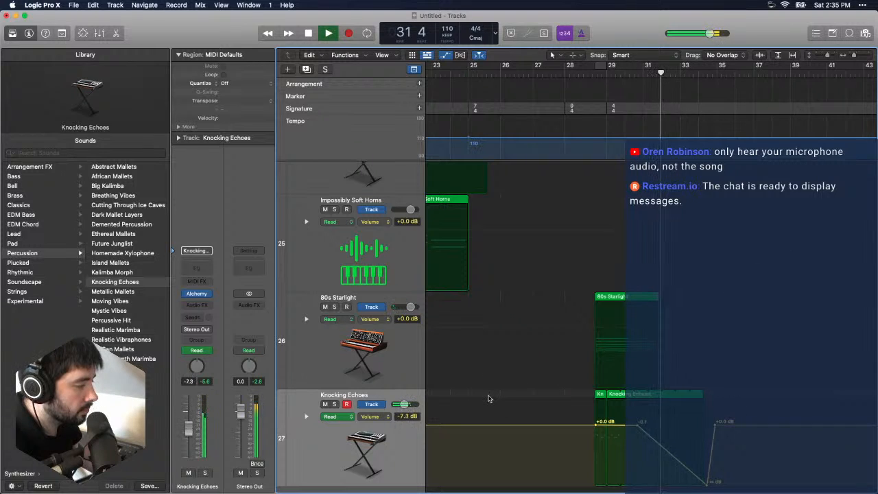
- Zoom out to show all tracks and play the whole arrangement from bar 1
{"action": "left_click_drag", "start_coordinate": [856, 56], "coordinate": [852, 56]}
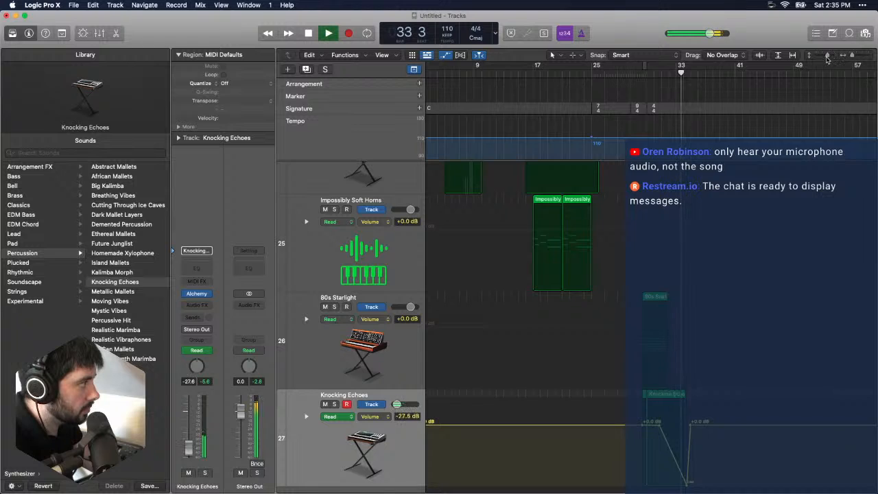
{"action": "left_click_drag", "start_coordinate": [827, 55], "coordinate": [823, 55]}
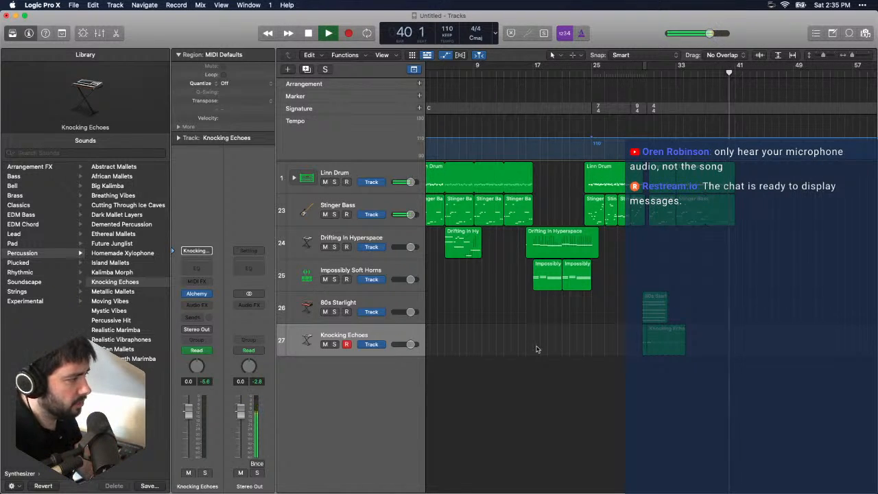
{"action": "key", "text": "Return"}
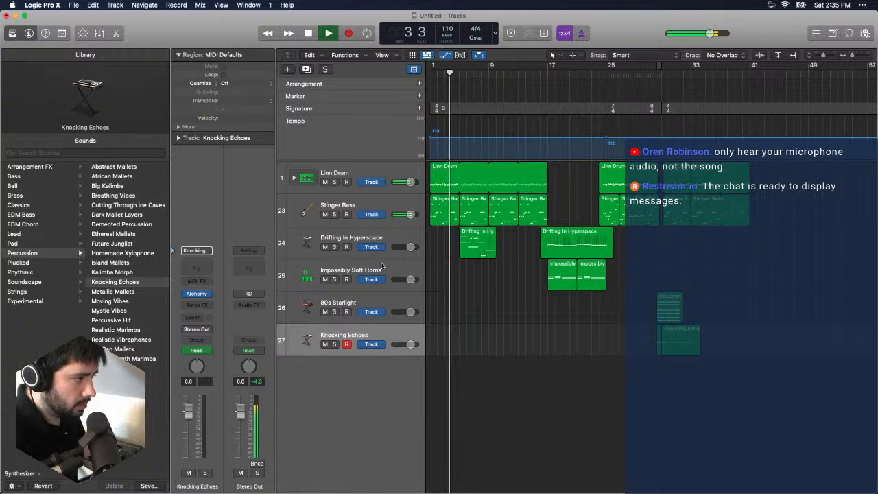
- Add a software instrument track below 80s Starlight and load the Heavy Synth Bass patch from the Synthesizer bass sounds
{"action": "left_click", "coordinate": [385, 304]}
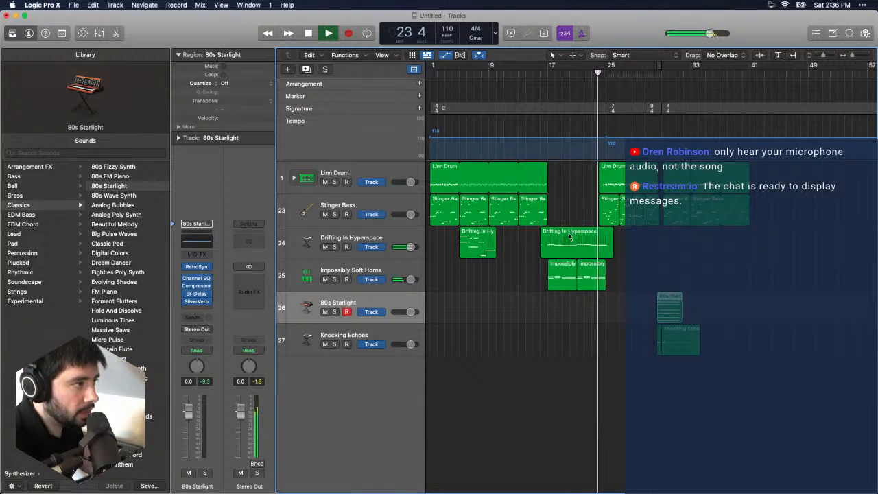
{"action": "left_click", "coordinate": [114, 5]}
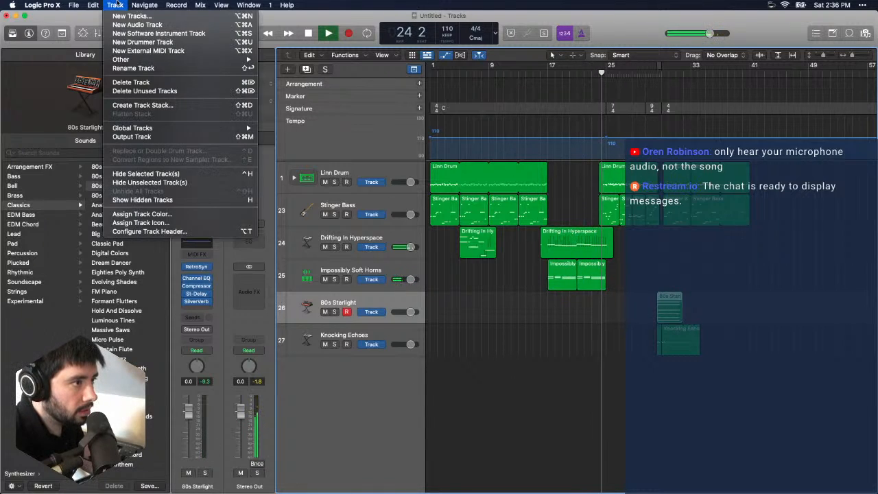
{"action": "left_click", "coordinate": [158, 33]}
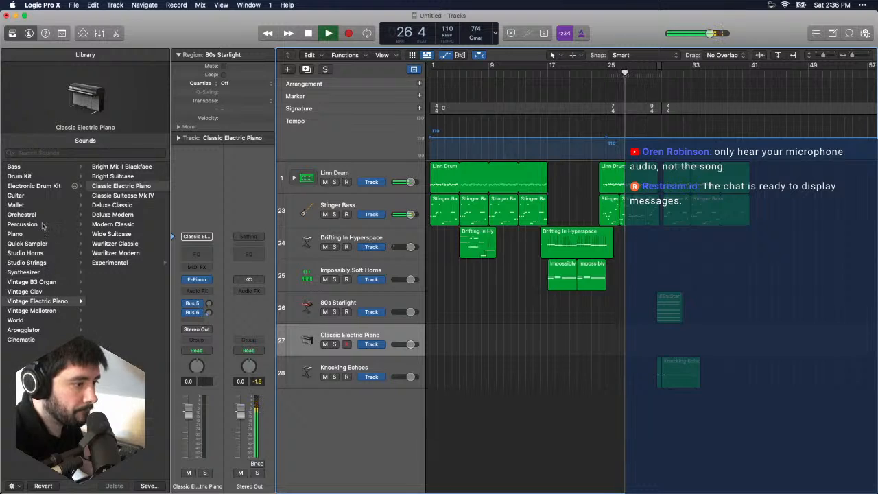
{"action": "left_click", "coordinate": [49, 272]}
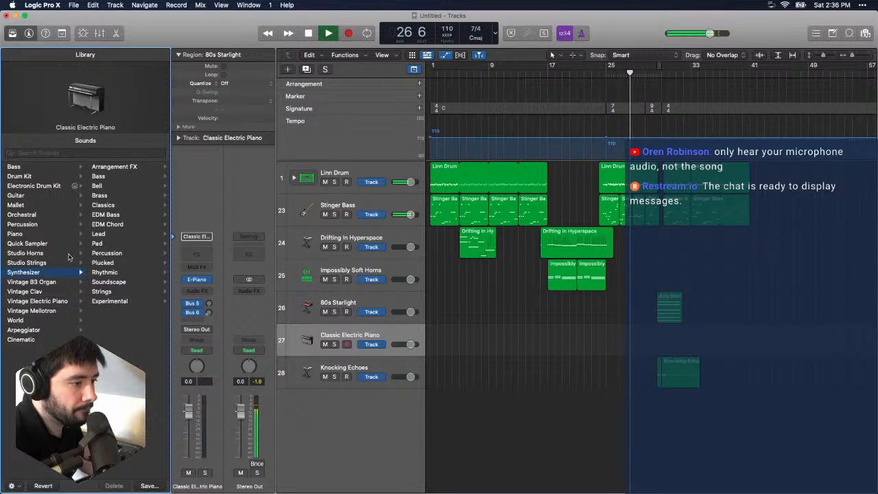
{"action": "left_click", "coordinate": [124, 177]}
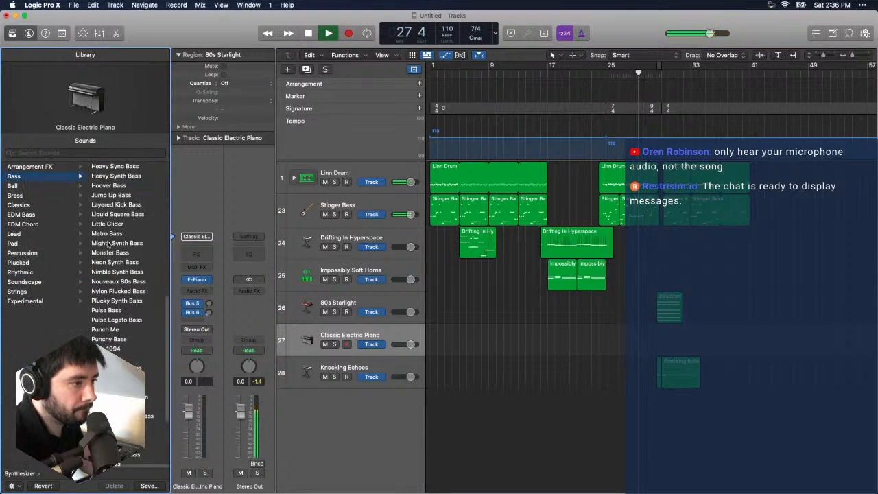
{"action": "left_click", "coordinate": [135, 177]}
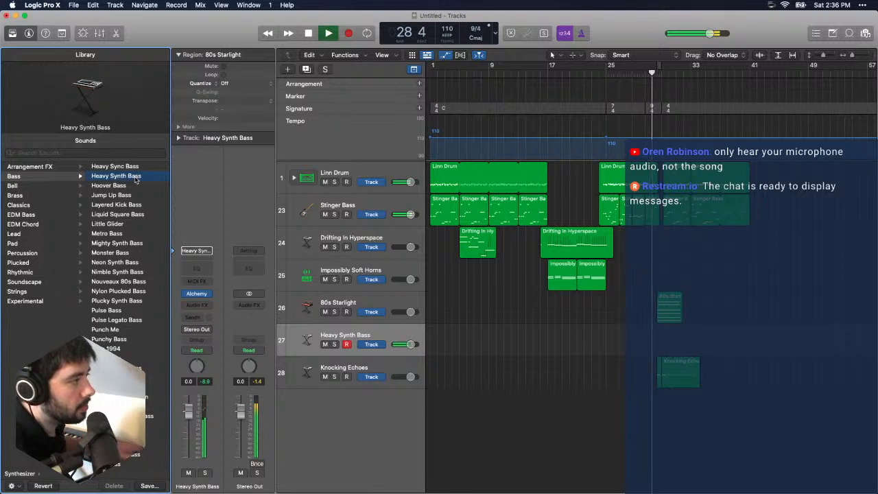
{"action": "left_click", "coordinate": [579, 83]}
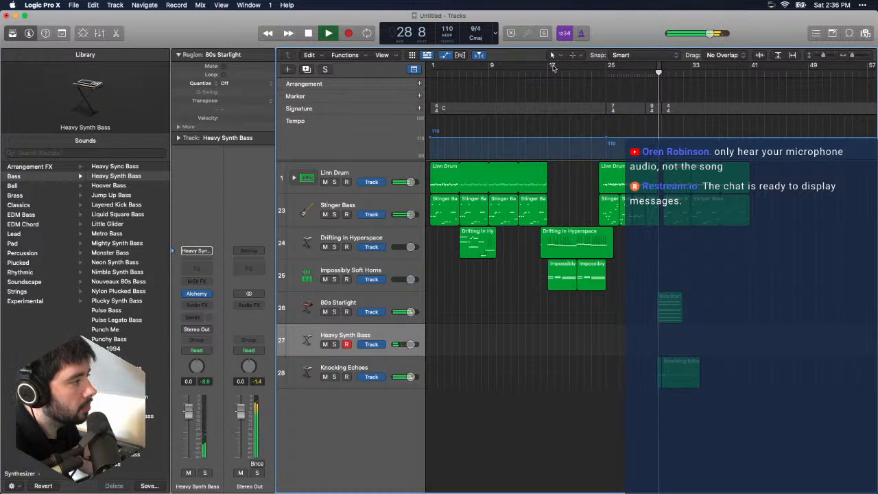
- Set a playback cycle from bar 17 to bar 25 and audition the Plucky Synth Bass and Pulse Bass patches on track 27
{"action": "left_click_drag", "start_coordinate": [553, 66], "coordinate": [606, 66]}
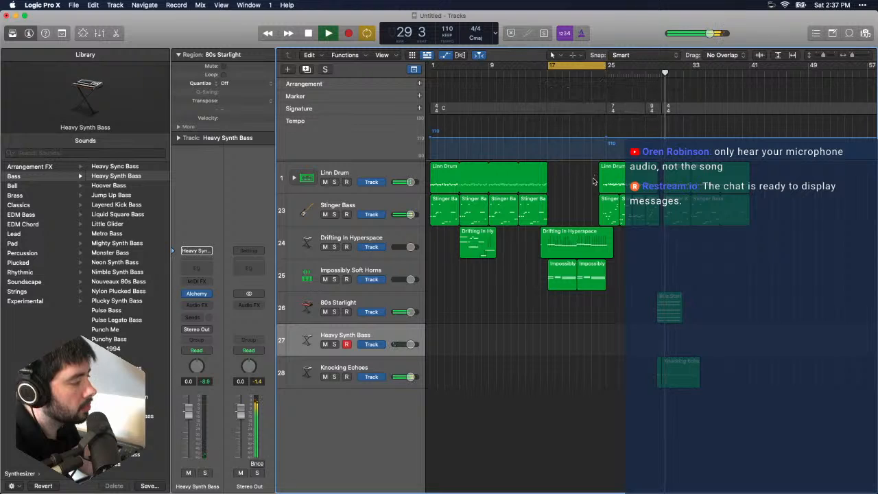
{"action": "left_click", "coordinate": [122, 301]}
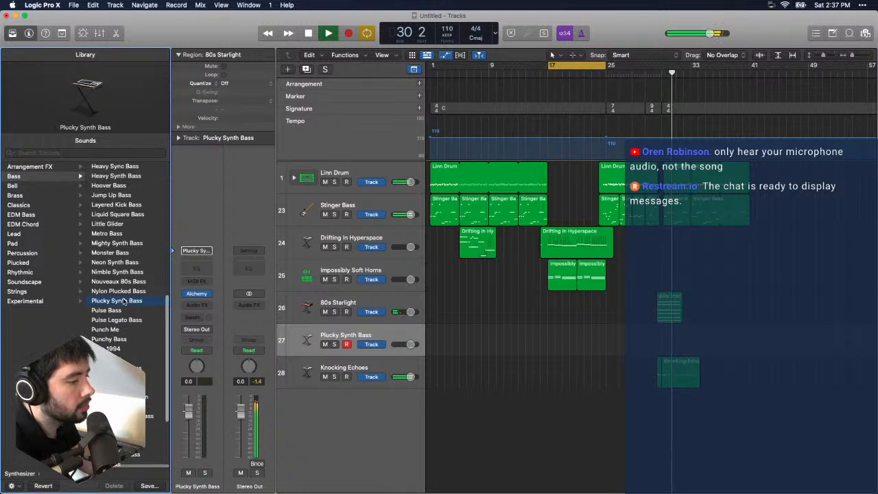
{"action": "key", "text": "space"}
{"action": "key", "text": "space"}
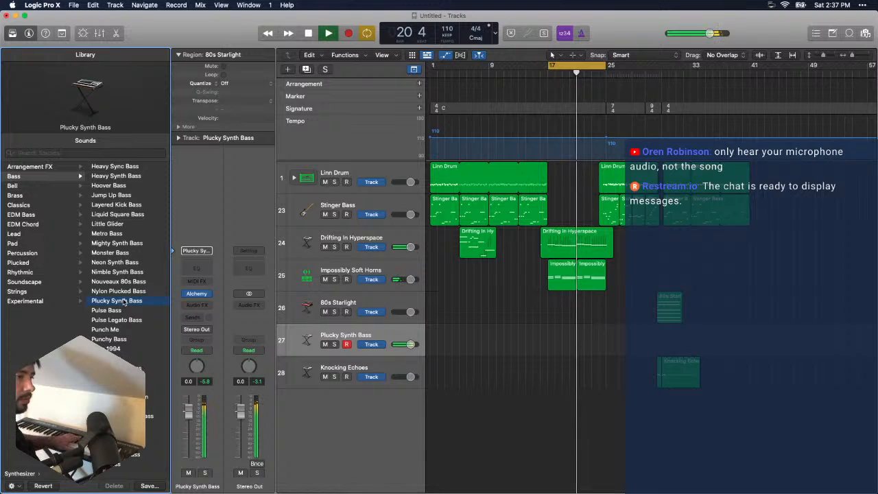
{"action": "key", "text": "Down"}
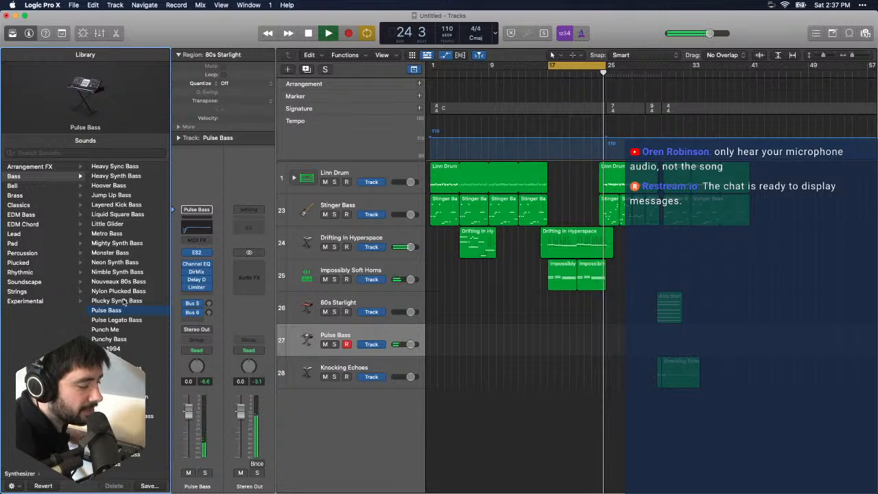
{"action": "key", "text": "space"}
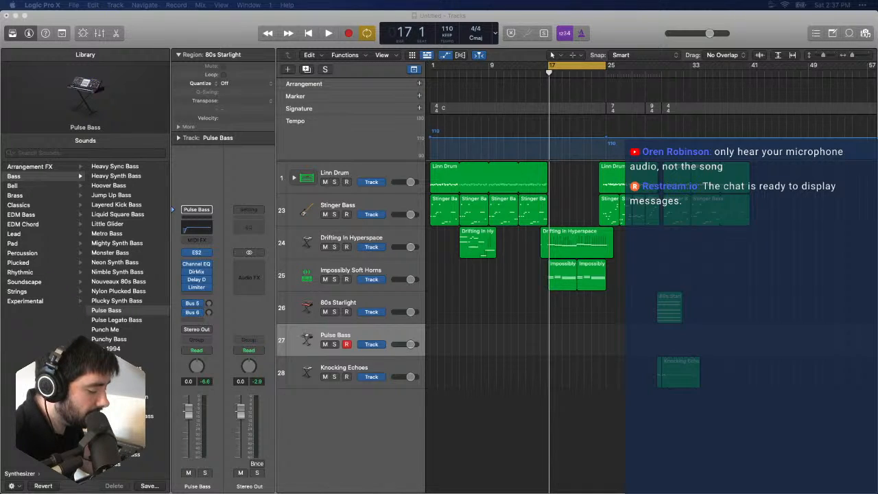
{"action": "key", "text": "super+Tab"}
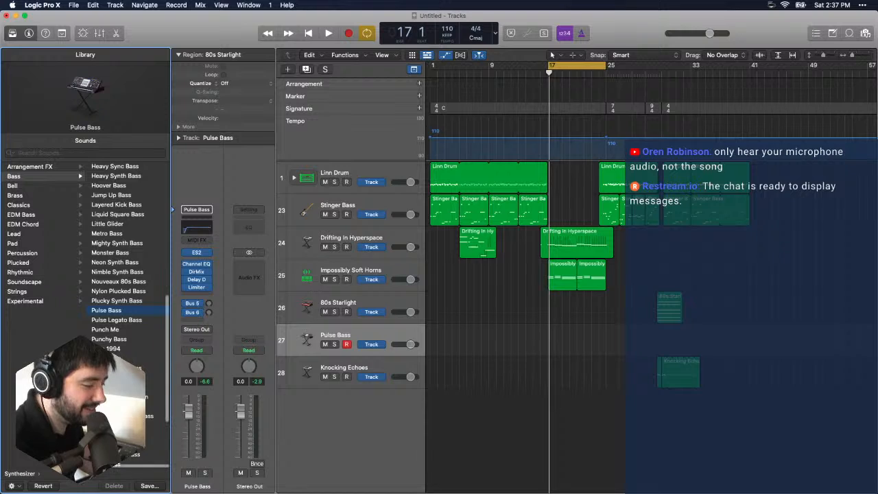
{"action": "key", "text": "super+Tab"}
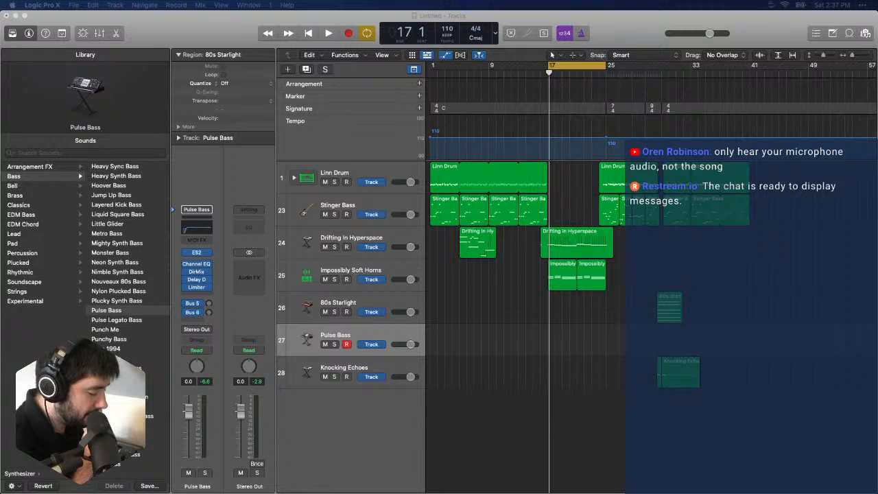
{"action": "key", "text": "super+Tab"}
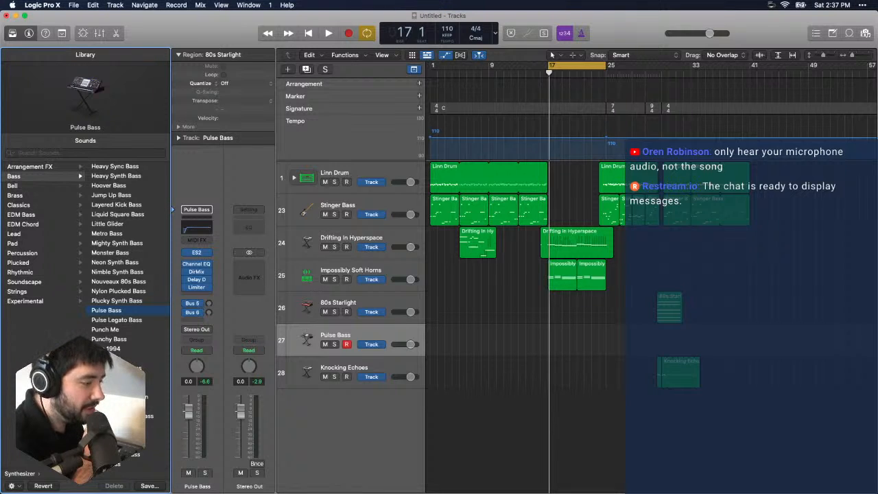
- Set the audio output device to iShowU+Scarlett18i8 in the audio preferences, apply it, test playback, and close the preferences
{"action": "left_click", "coordinate": [40, 5]}
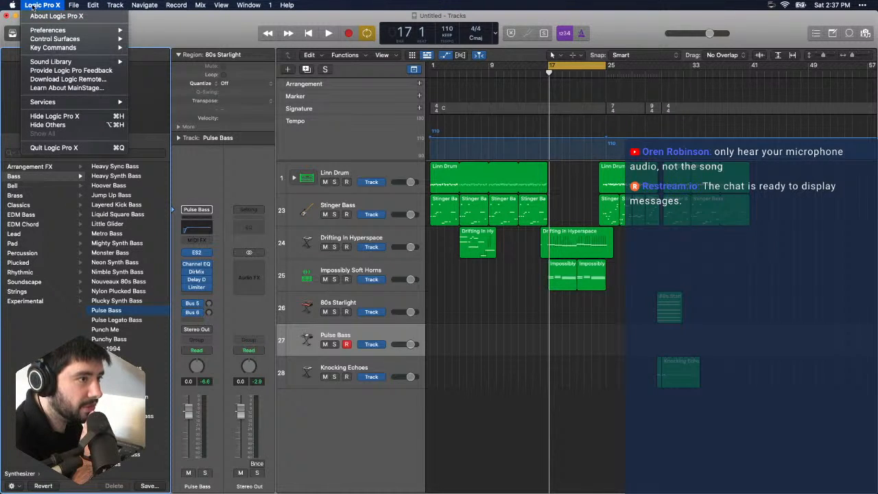
{"action": "mouse_move", "coordinate": [13, 10]}
{"action": "mouse_move", "coordinate": [39, 7]}
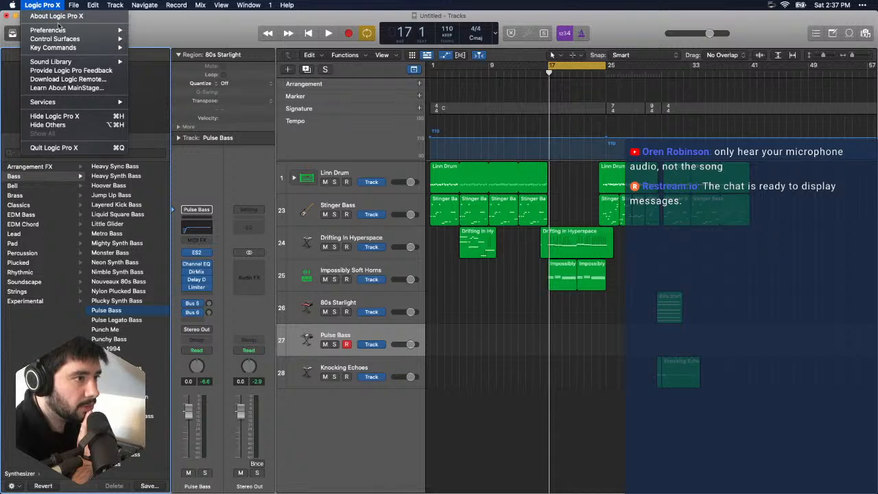
{"action": "mouse_move", "coordinate": [61, 29]}
{"action": "left_click", "coordinate": [164, 40]}
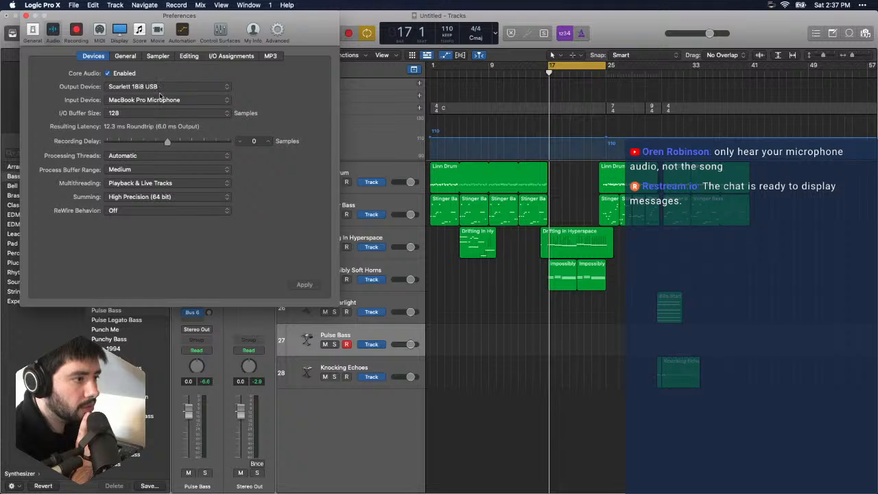
{"action": "left_click", "coordinate": [161, 88]}
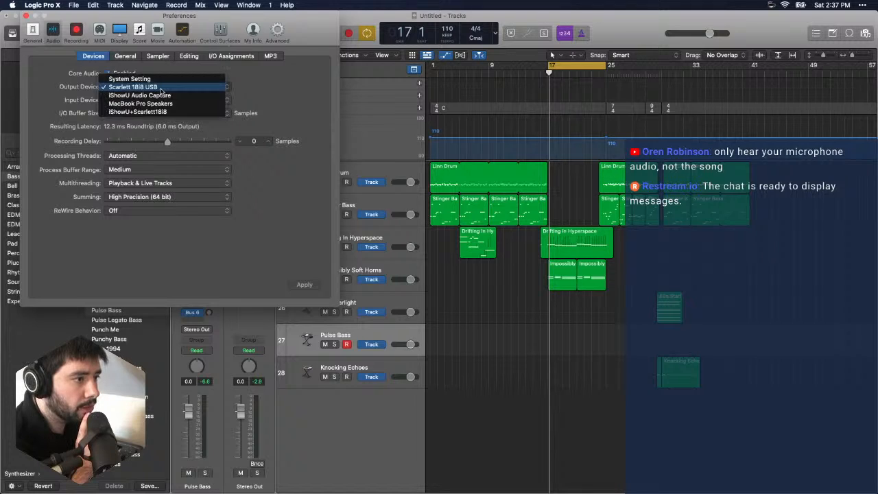
{"action": "left_click", "coordinate": [166, 114]}
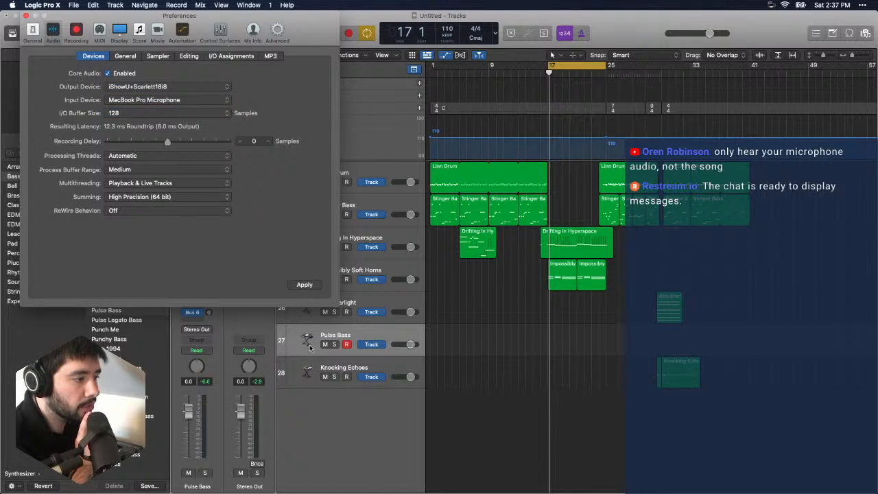
{"action": "left_click", "coordinate": [308, 289]}
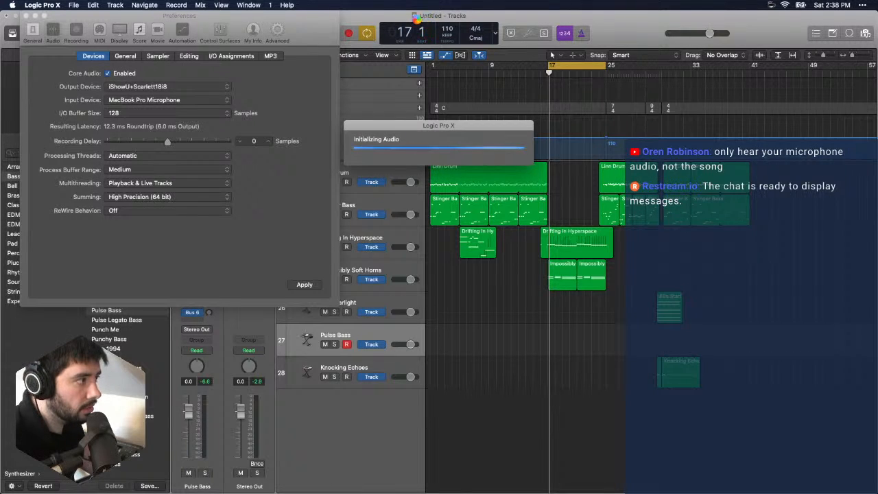
{"action": "left_click", "coordinate": [378, 20]}
{"action": "key", "text": "space"}
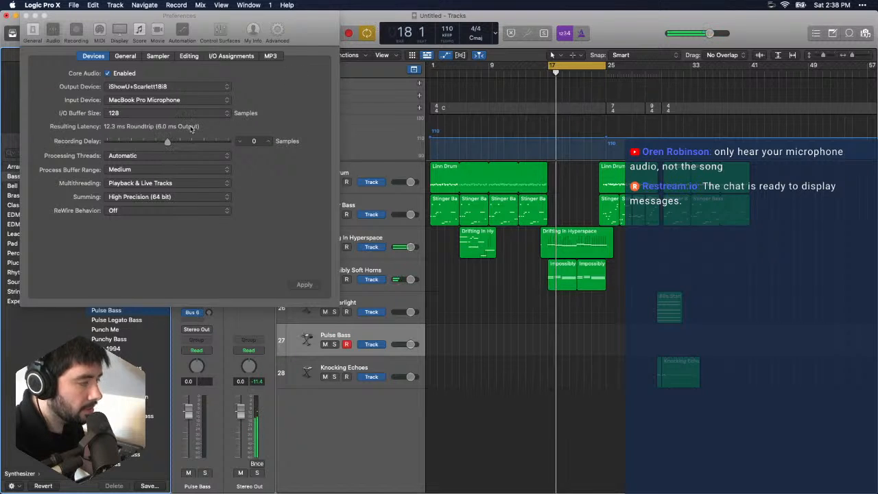
{"action": "left_click", "coordinate": [25, 17]}
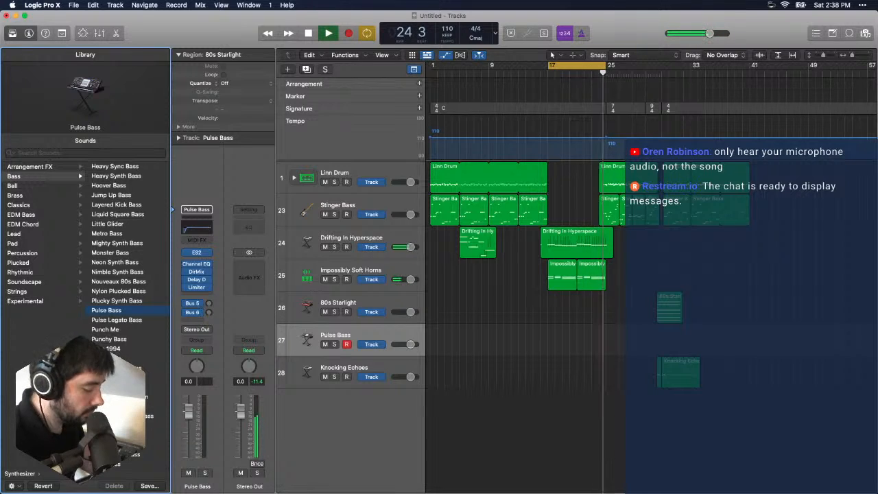
- Play the arrangement from bar 1 with cycling turned off, and close the YouTube window in Chrome
{"action": "key", "text": "Return"}
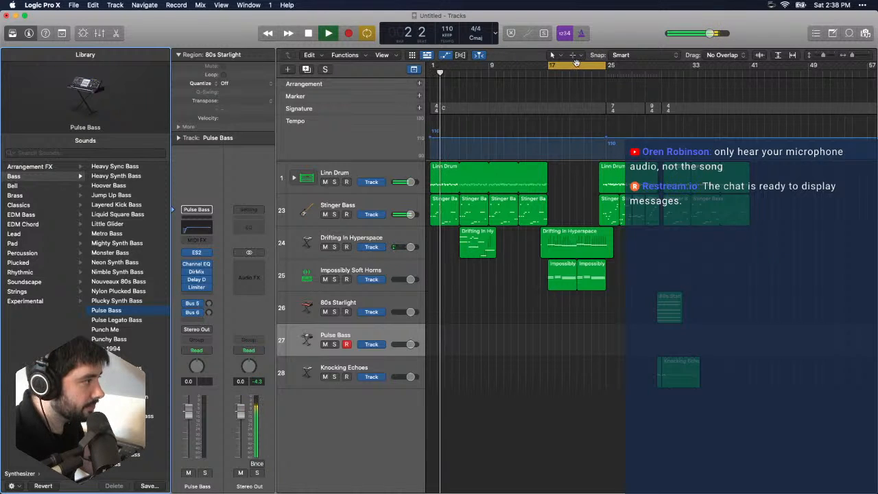
{"action": "left_click", "coordinate": [616, 265]}
{"action": "key", "text": "c"}
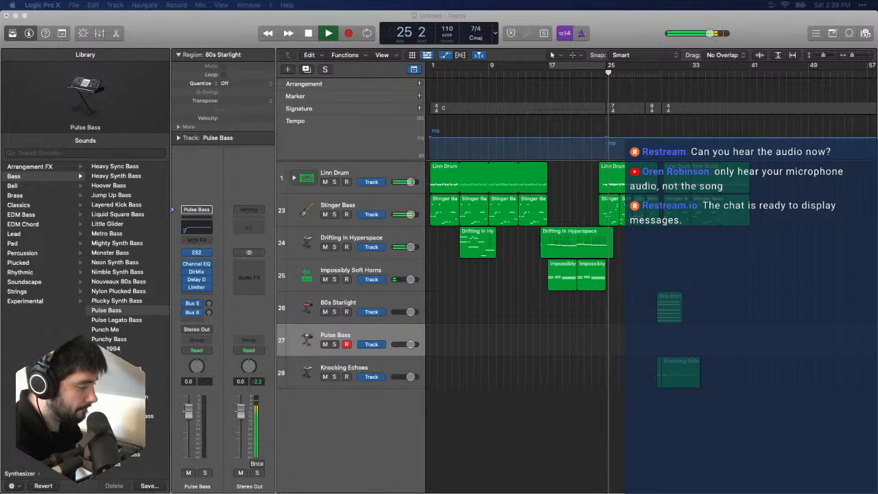
{"action": "key", "text": "super+Tab"}
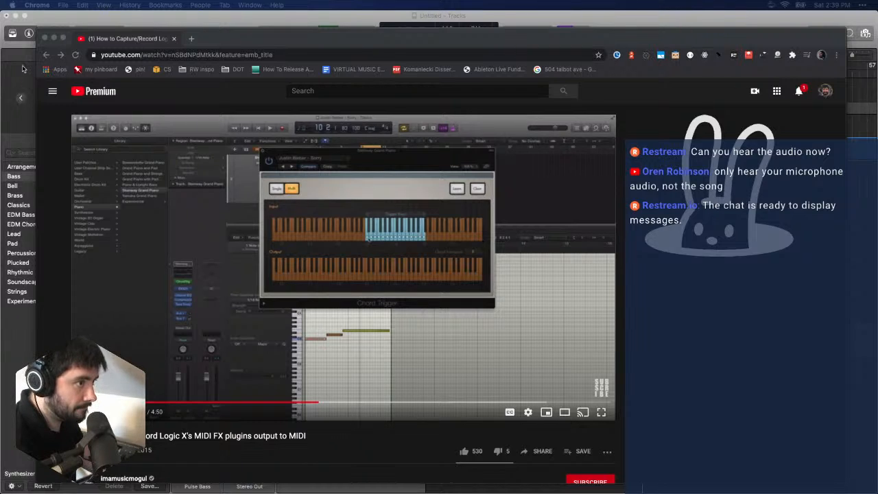
{"action": "left_click", "coordinate": [45, 38]}
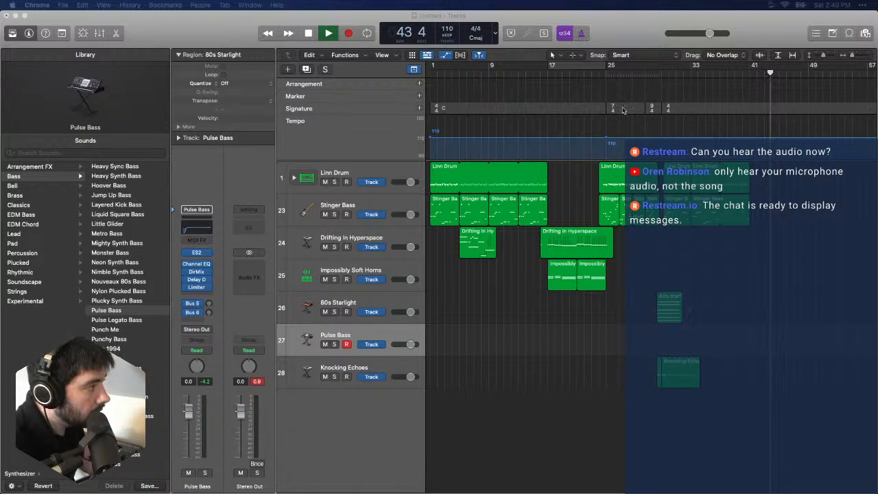
- Turn the bar 17 to 25 cycle back on, load the Retro Fuzz patch on track 27, and audition it
{"action": "left_click", "coordinate": [554, 67]}
{"action": "key", "text": "space"}
{"action": "key", "text": "space"}
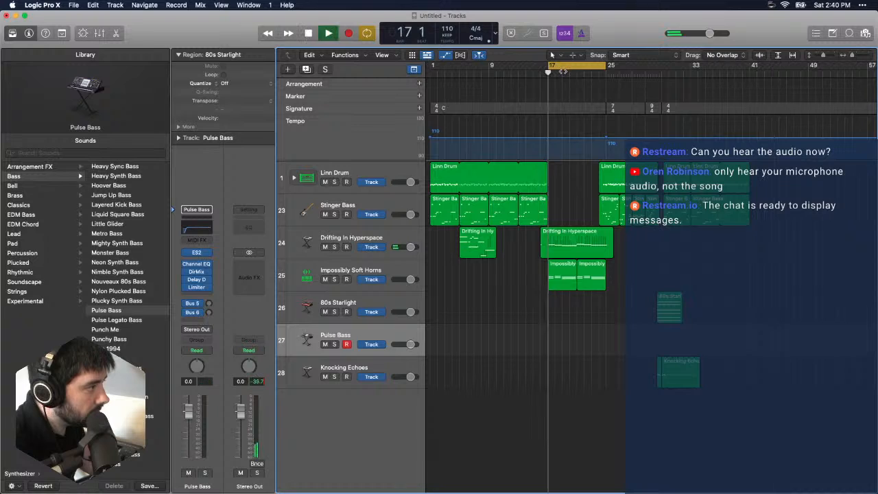
{"action": "scroll", "coordinate": [124, 289], "scroll_direction": "down", "scroll_amount": 3}
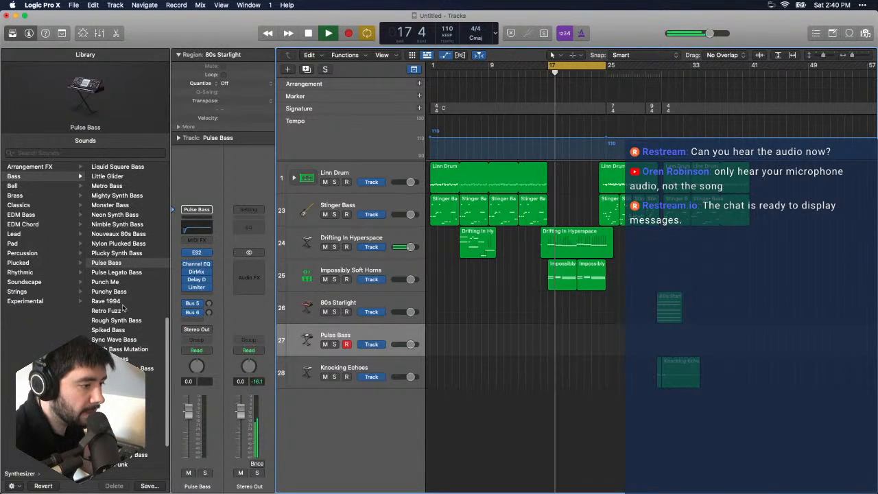
{"action": "left_click", "coordinate": [125, 295]}
{"action": "left_click", "coordinate": [125, 306]}
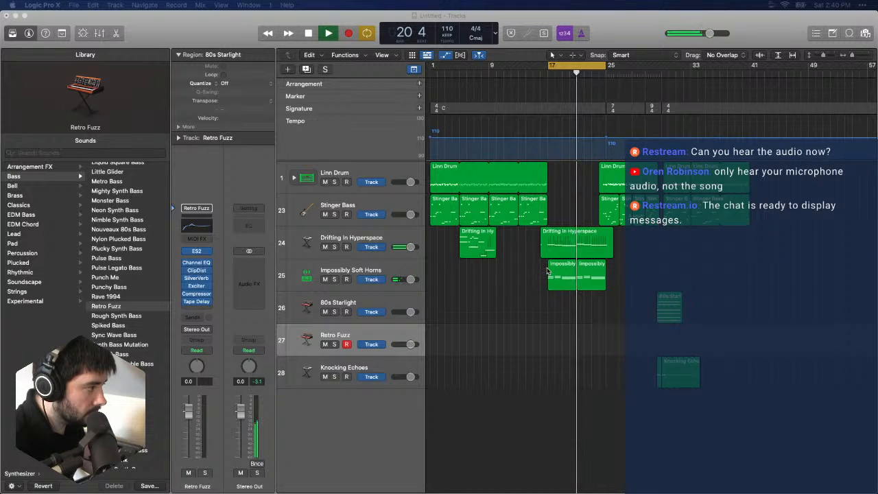
{"action": "left_click", "coordinate": [309, 35]}
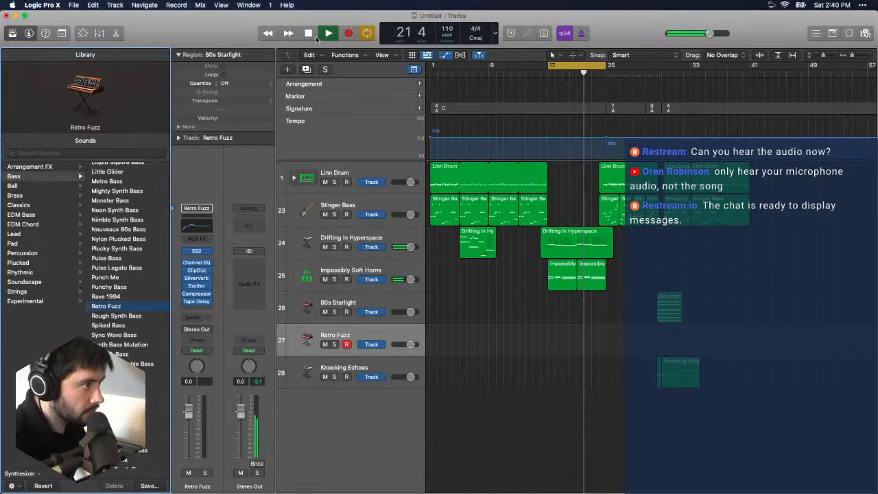
{"action": "left_click", "coordinate": [310, 34]}
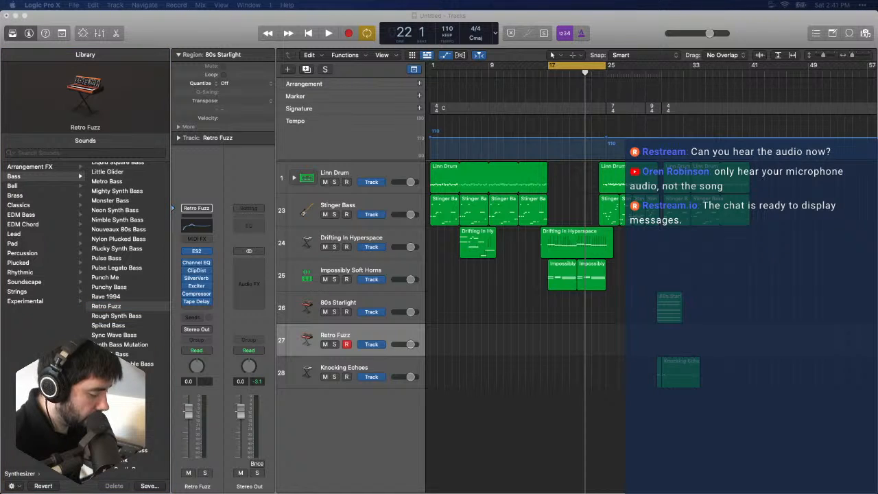
- Load the Synth E-Bass patch on track 27 and try it against the cycled section
{"action": "key", "text": "super+Tab"}
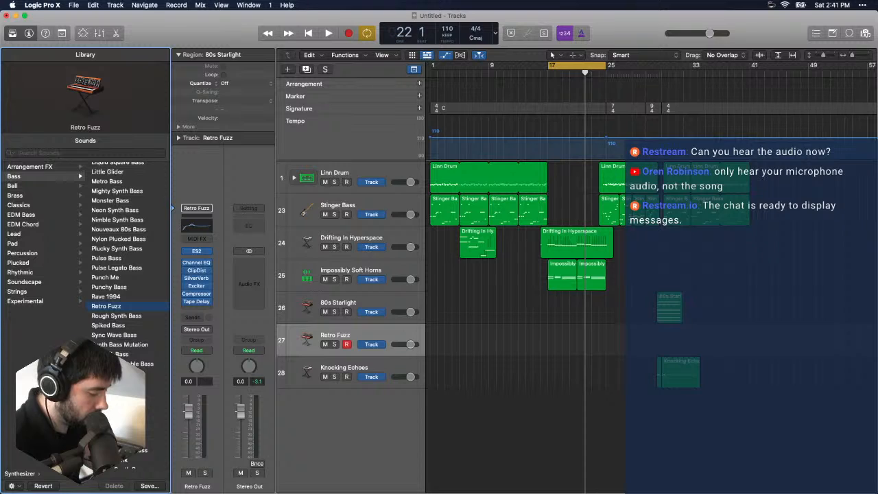
{"action": "key", "text": "space"}
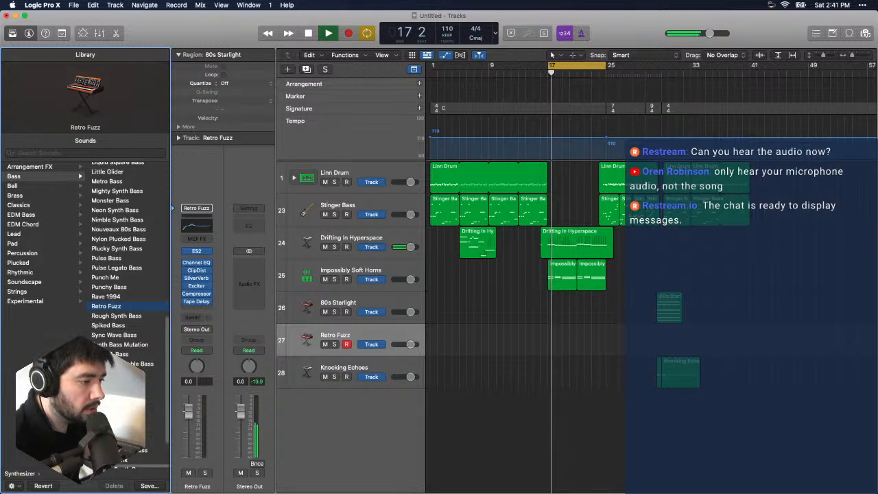
{"action": "left_click", "coordinate": [132, 354]}
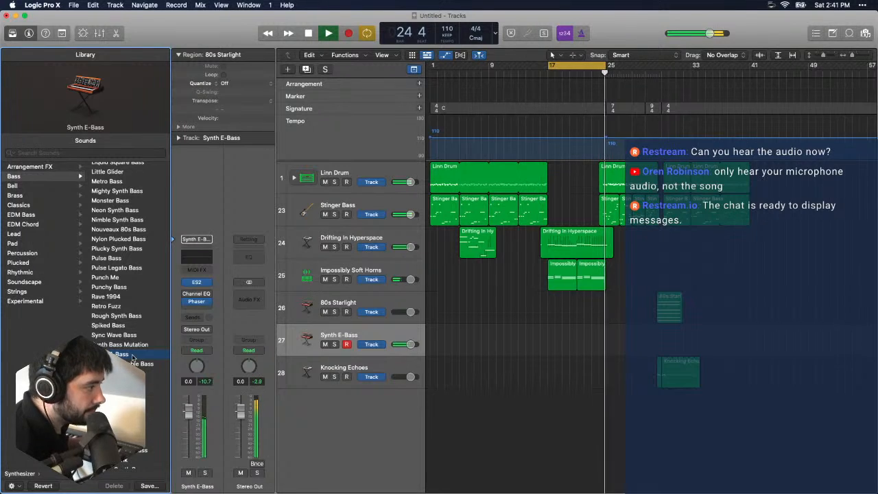
- Record a bass line on the Synth E-Bass track from bar 17 to bar 25
{"action": "key", "text": "space"}
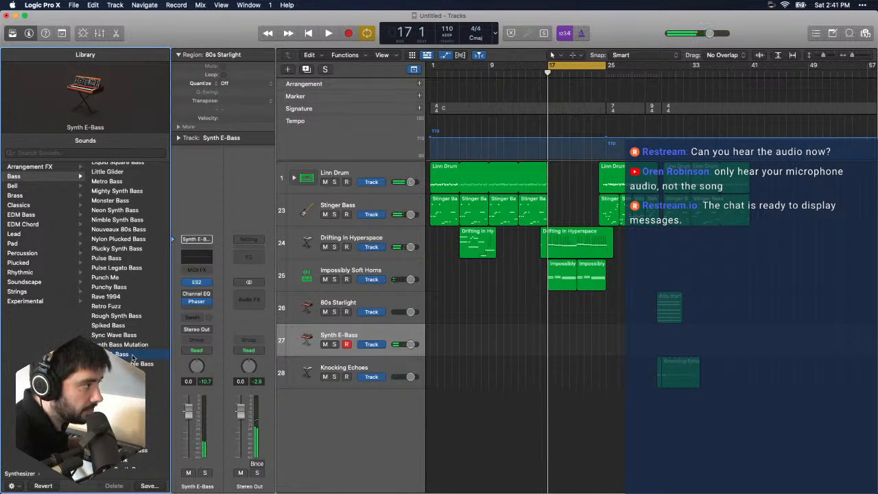
{"action": "key", "text": "r"}
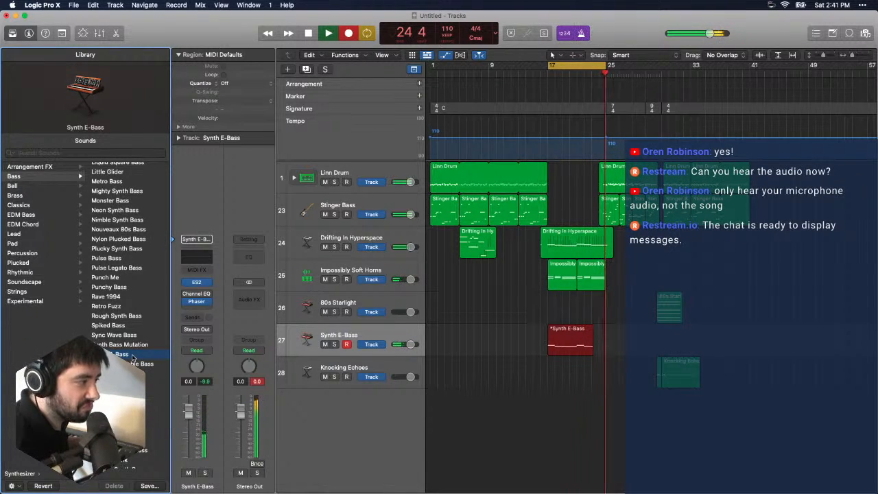
{"action": "key", "text": "space"}
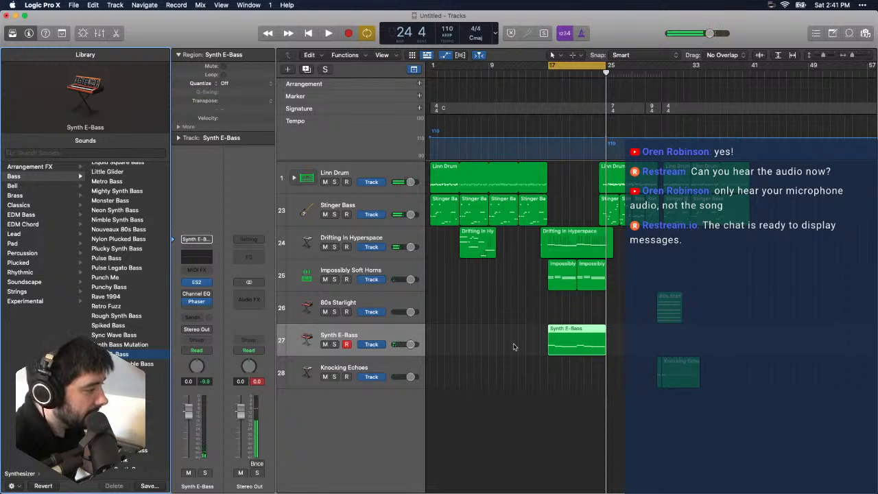
- Inspect the recorded Synth E-Bass region's notes in the Piano Roll back to bar 17, and close the editor
{"action": "left_click_drag", "start_coordinate": [533, 336], "coordinate": [552, 346]}
{"action": "double_click", "coordinate": [584, 350]}
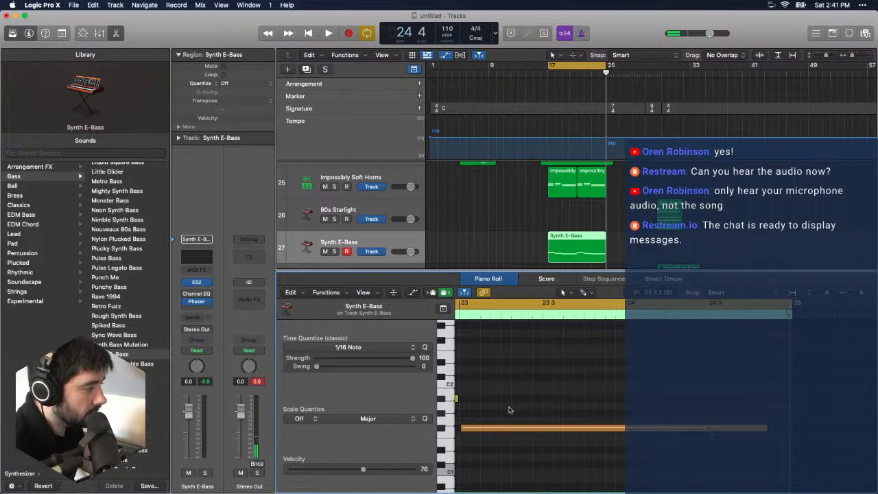
{"action": "scroll", "coordinate": [510, 408], "scroll_direction": "left", "scroll_amount": 10}
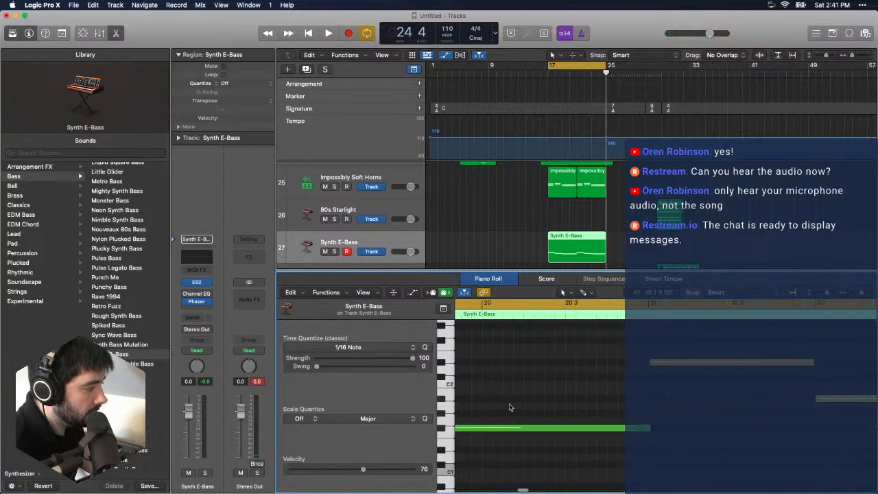
{"action": "scroll", "coordinate": [509, 408], "scroll_direction": "left", "scroll_amount": 5}
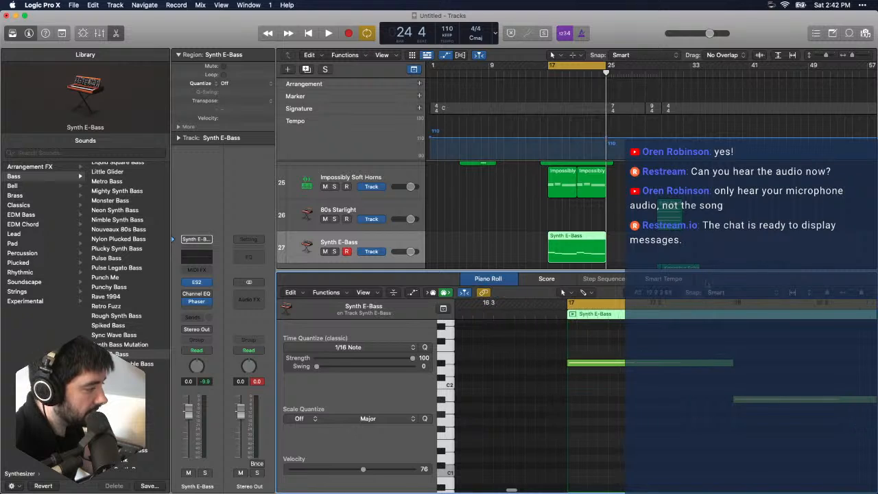
{"action": "key", "text": "e"}
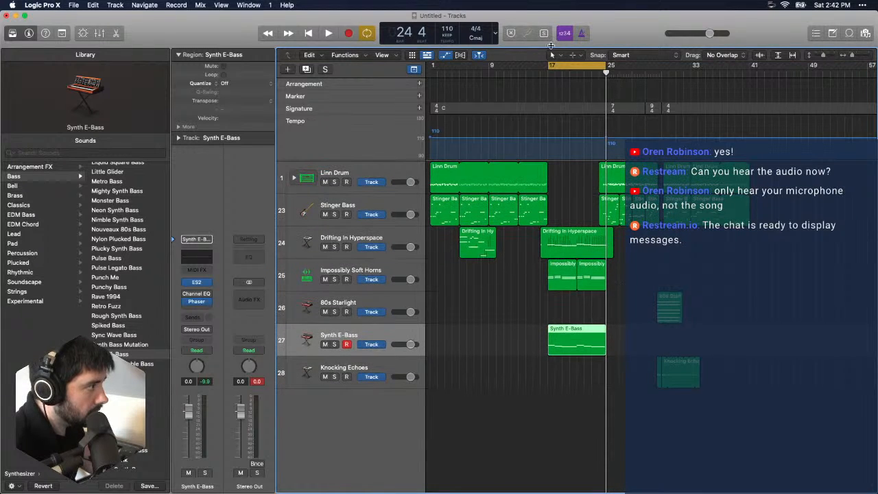
- Turn off the bar 17 to 25 cycle, widen the track headers slightly, and add two audio tracks below Synth E-Bass
{"action": "left_click", "coordinate": [561, 61]}
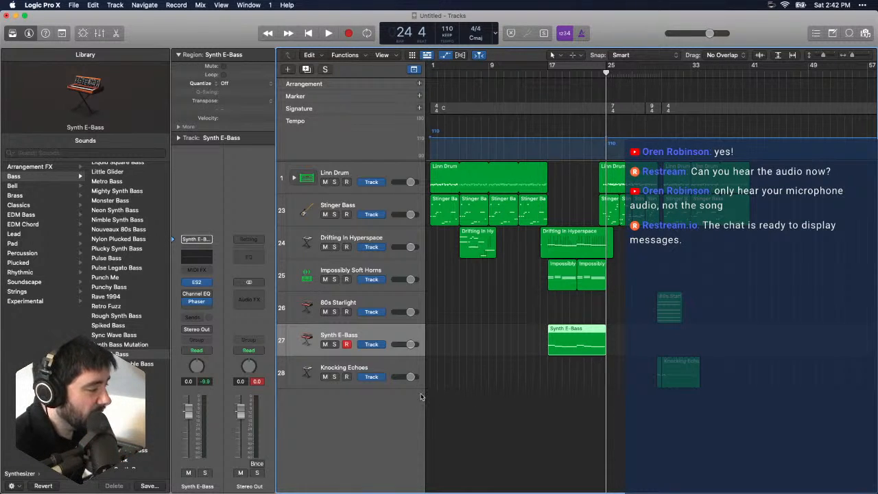
{"action": "mouse_move", "coordinate": [423, 392]}
{"action": "left_mouse_down"}
{"action": "mouse_move", "coordinate": [540, 395]}
{"action": "mouse_move", "coordinate": [437, 396]}
{"action": "left_mouse_up"}
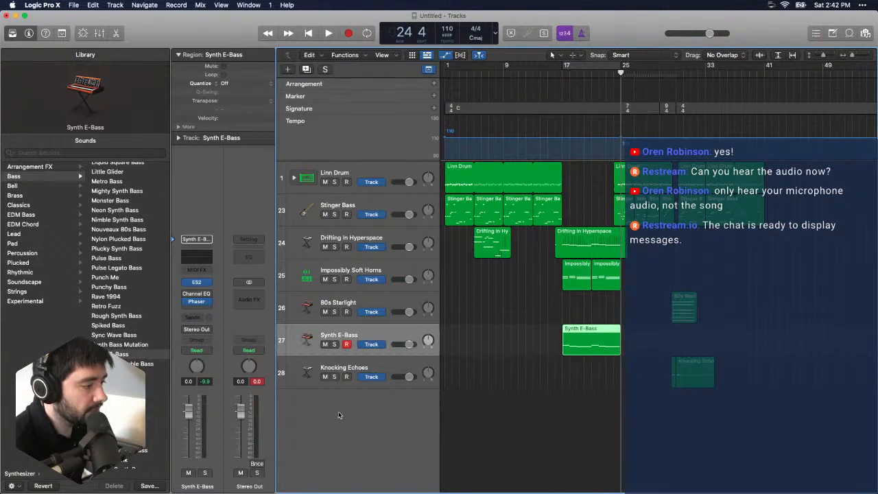
{"action": "left_click", "coordinate": [121, 6]}
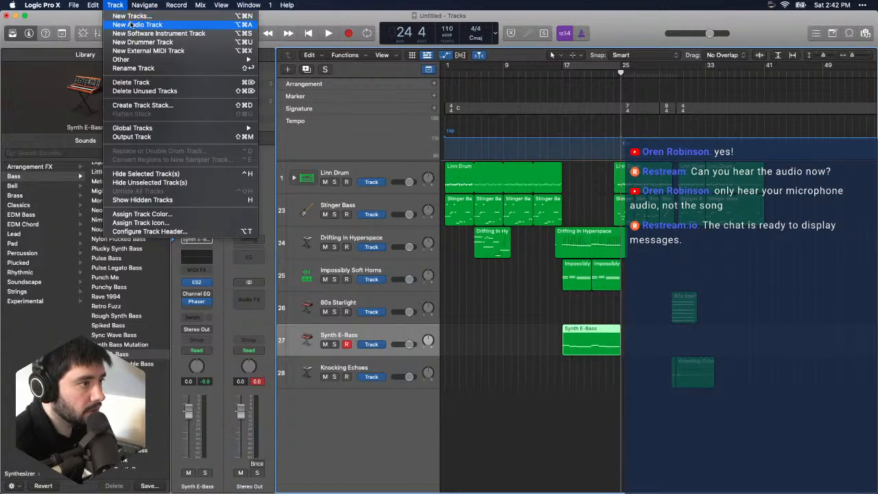
{"action": "left_click", "coordinate": [138, 24]}
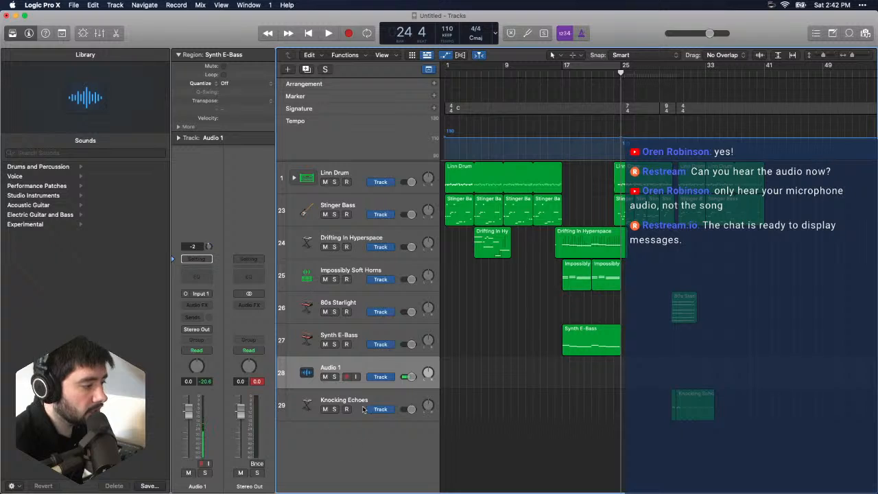
{"action": "left_click", "coordinate": [121, 5]}
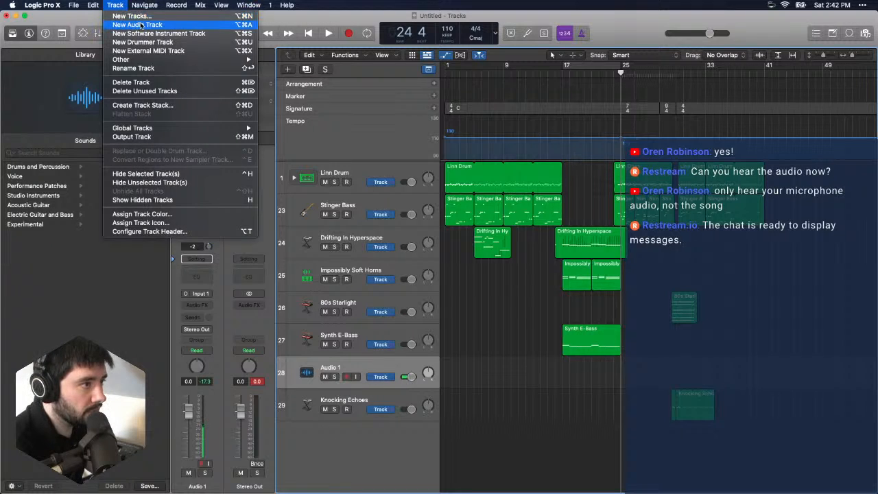
{"action": "left_click", "coordinate": [138, 25]}
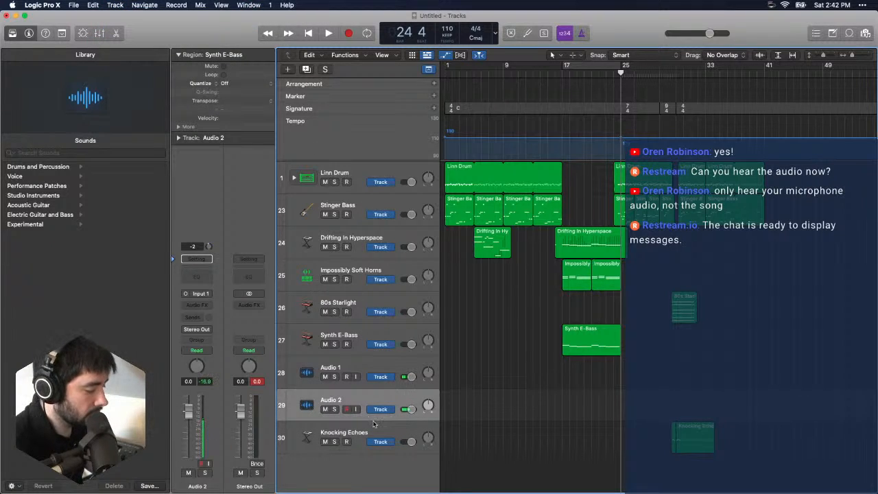
- Lower the Audio 1 and Audio 2 volumes to -24.0 dB and briefly test input monitoring on Audio 1
{"action": "left_click", "coordinate": [340, 362]}
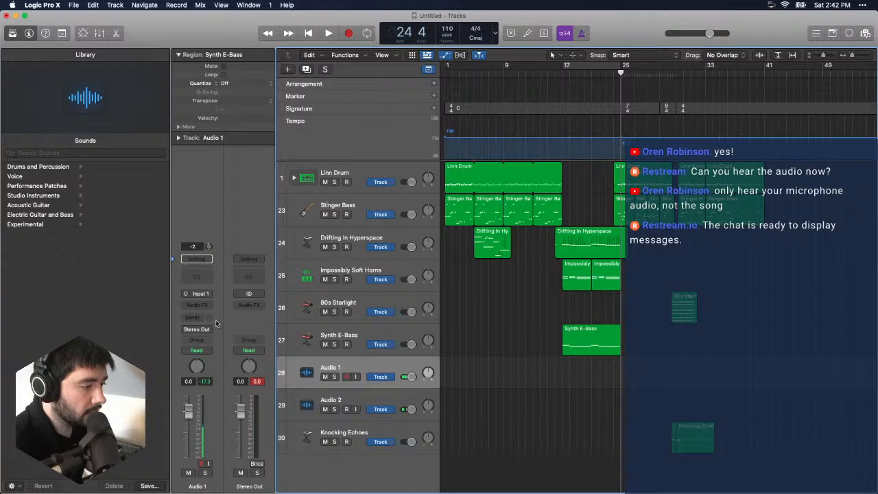
{"action": "left_click", "coordinate": [356, 379]}
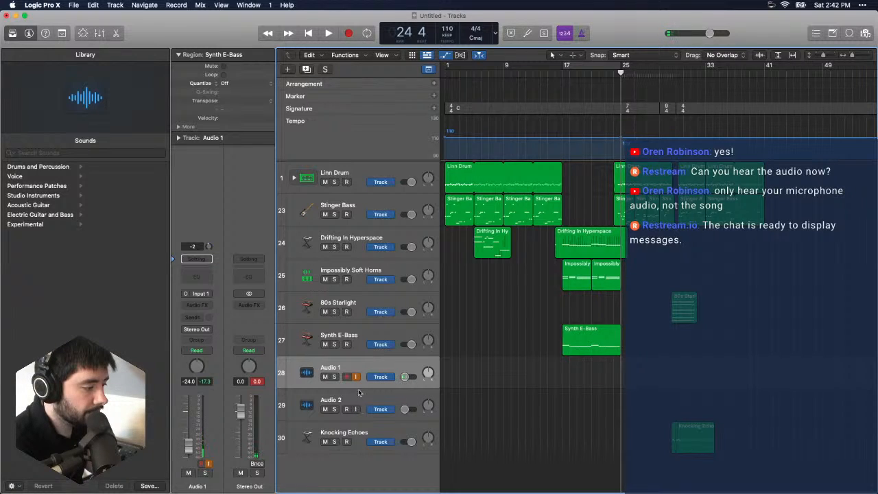
{"action": "left_click", "coordinate": [357, 378]}
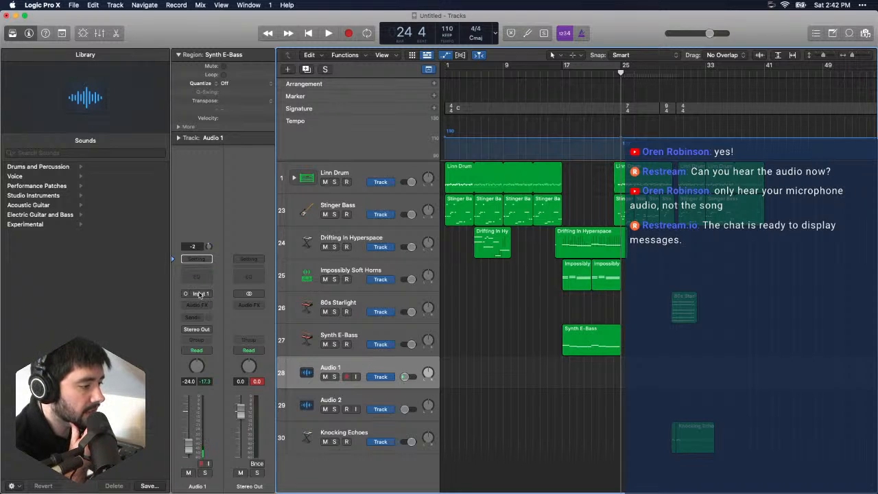
- Check which input sources are available for the Audio 2 track
{"action": "left_click", "coordinate": [357, 397]}
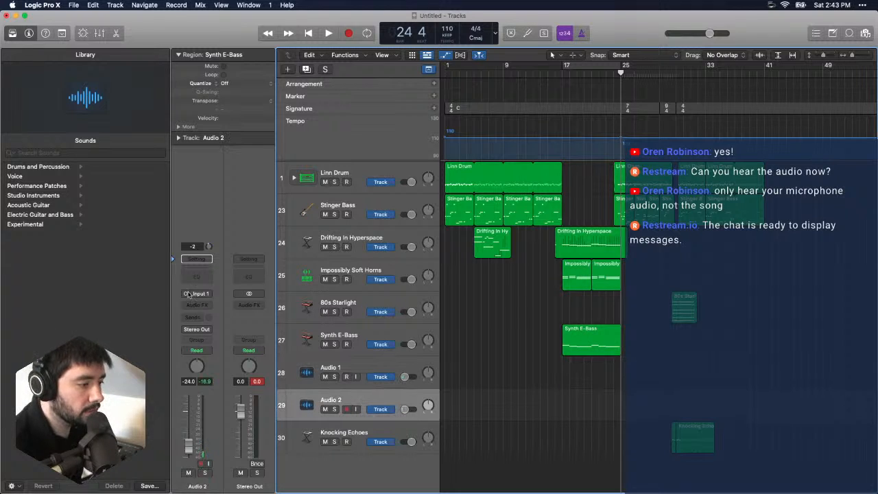
{"action": "left_click", "coordinate": [206, 294]}
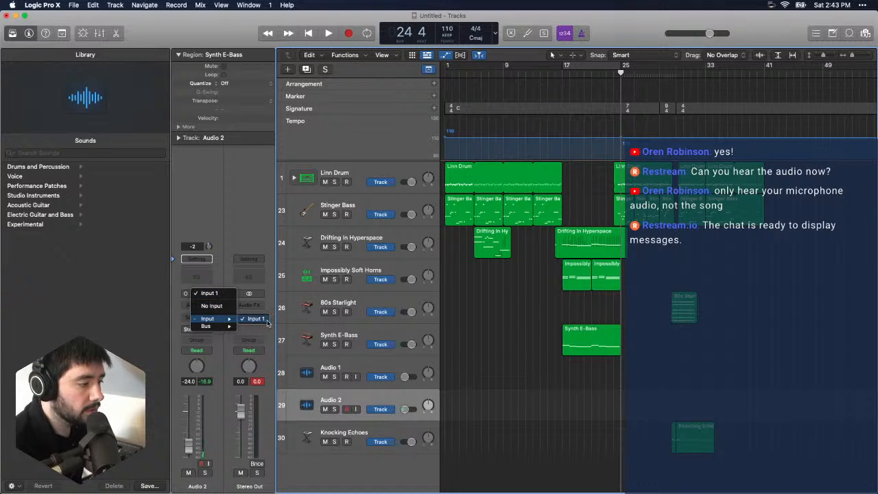
{"action": "left_click", "coordinate": [316, 345]}
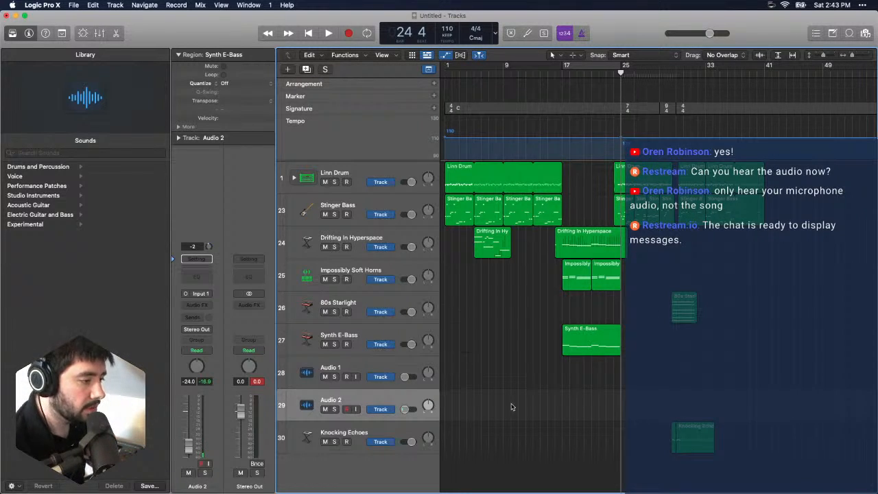
{"action": "left_click", "coordinate": [197, 294]}
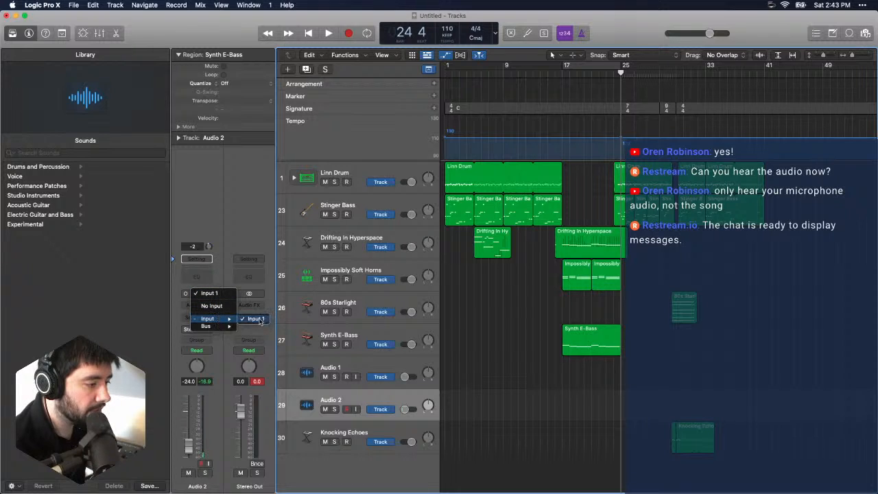
{"action": "left_click", "coordinate": [227, 278]}
- Set the input device to Scarlett 18i8 USB in the audio preferences, apply it, and close the preferences
{"action": "left_click", "coordinate": [92, 5]}
{"action": "mouse_move", "coordinate": [41, 5]}
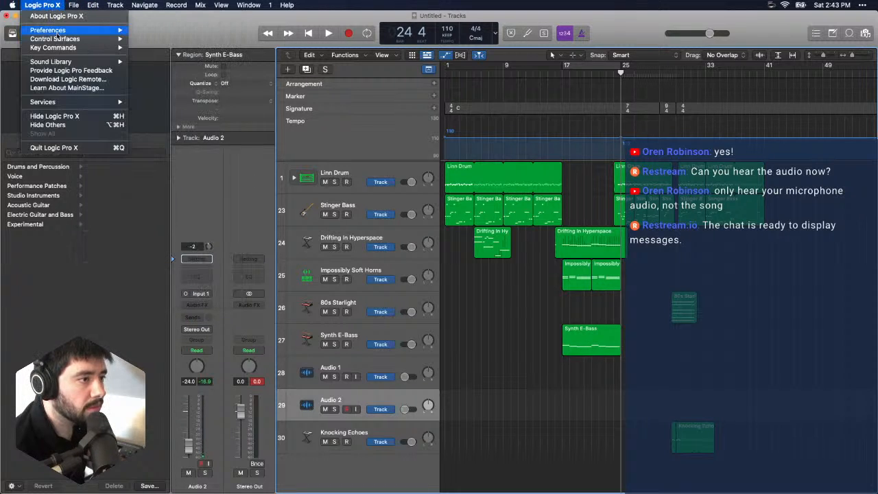
{"action": "mouse_move", "coordinate": [52, 30]}
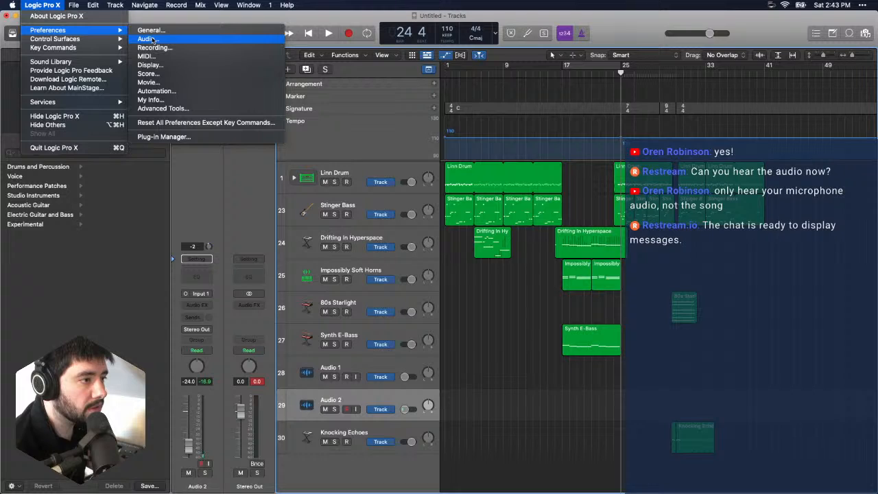
{"action": "left_click", "coordinate": [147, 39]}
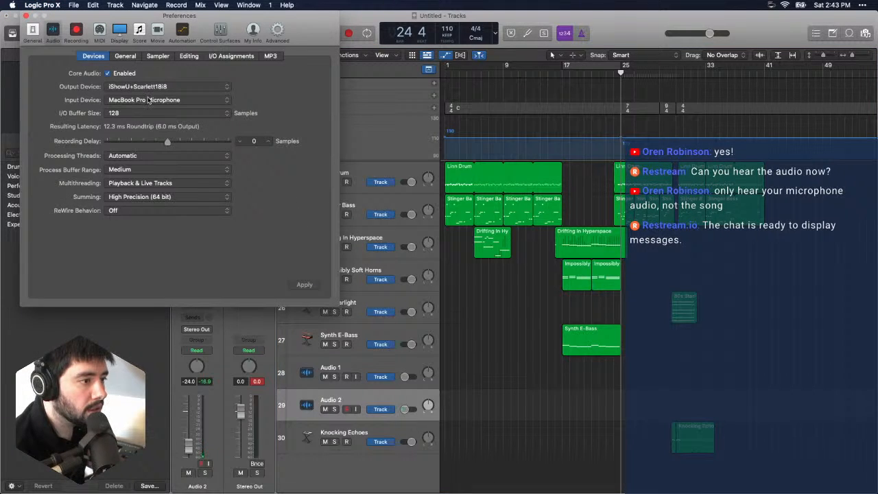
{"action": "left_click", "coordinate": [148, 100]}
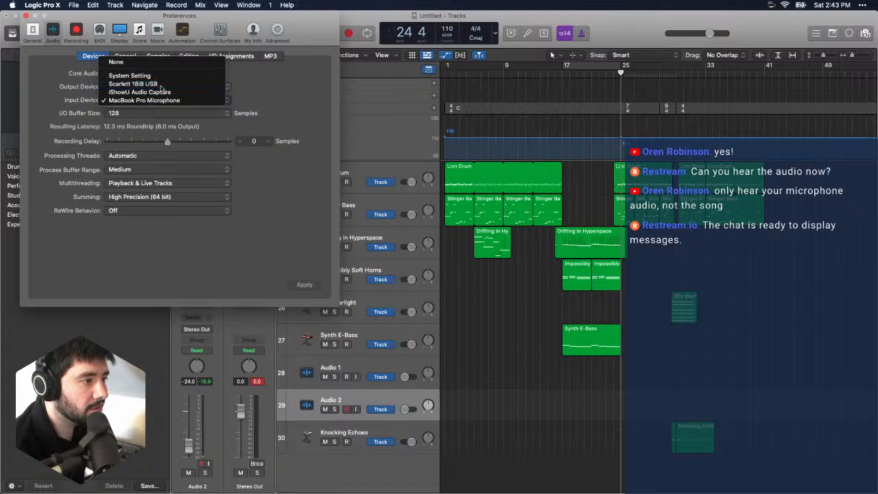
{"action": "left_click", "coordinate": [148, 83]}
{"action": "left_click", "coordinate": [315, 286]}
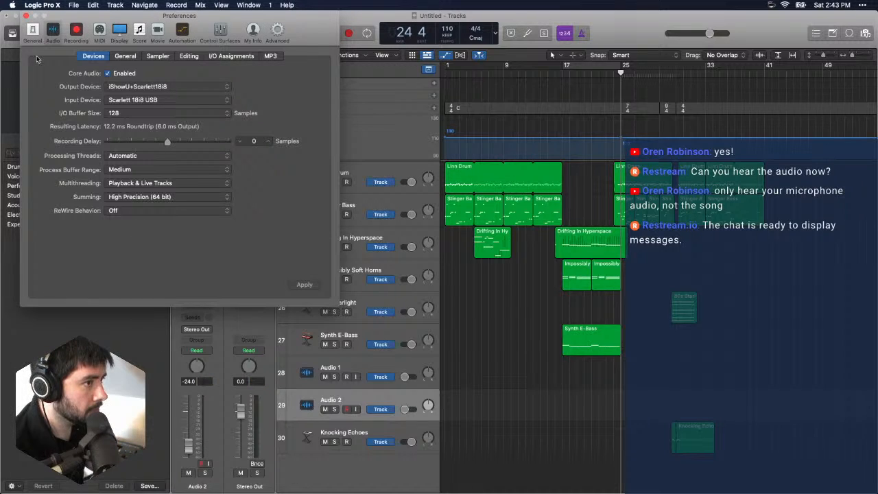
{"action": "left_click", "coordinate": [26, 15]}
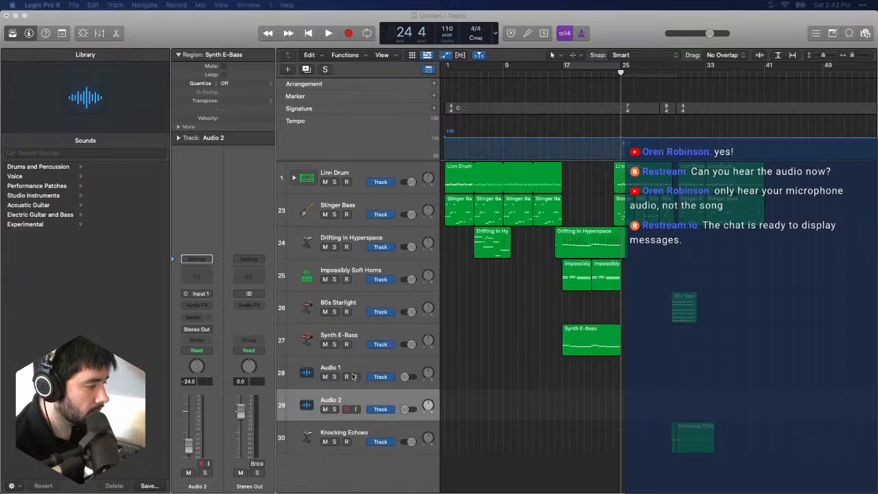
- Enable input monitoring on Audio 1 and Audio 2, leaving Audio 2 selected
{"action": "left_click", "coordinate": [355, 377]}
{"action": "left_click", "coordinate": [355, 376]}
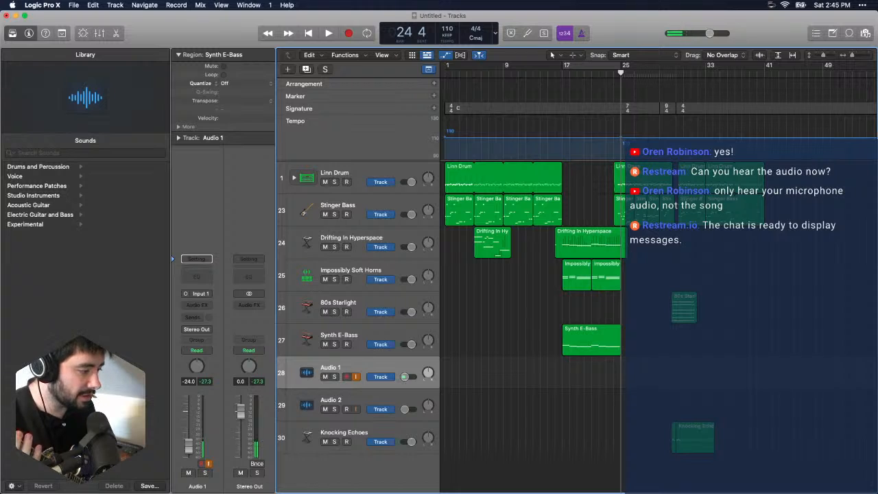
{"action": "left_click", "coordinate": [385, 404]}
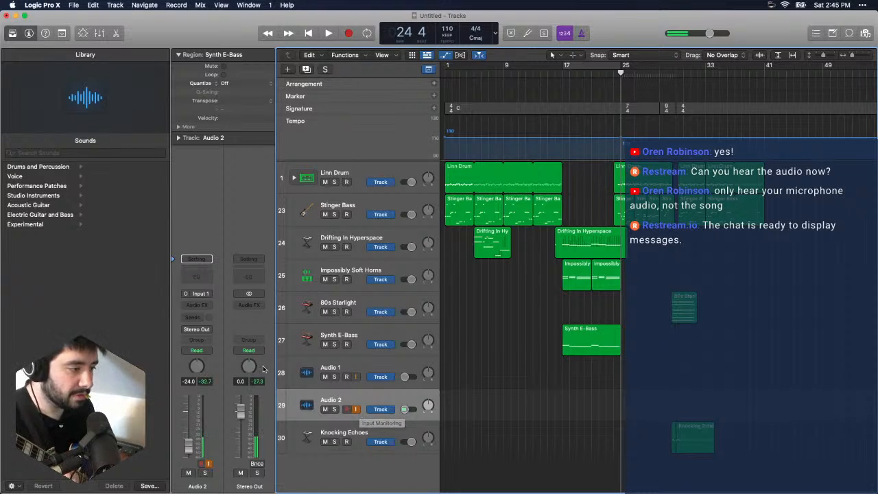
- Insert the Amp Designer effect on the Audio 2 track with its factory settings and close its window
{"action": "left_click", "coordinate": [197, 305]}
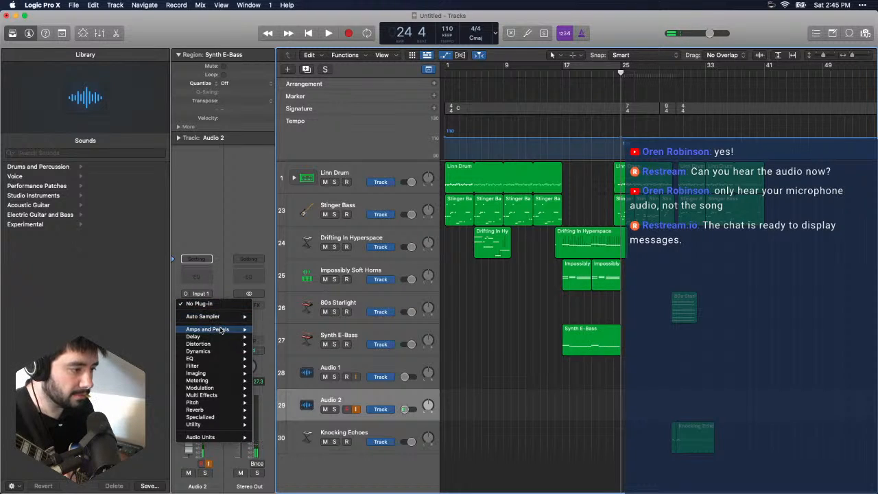
{"action": "mouse_move", "coordinate": [221, 331]}
{"action": "left_click", "coordinate": [310, 332]}
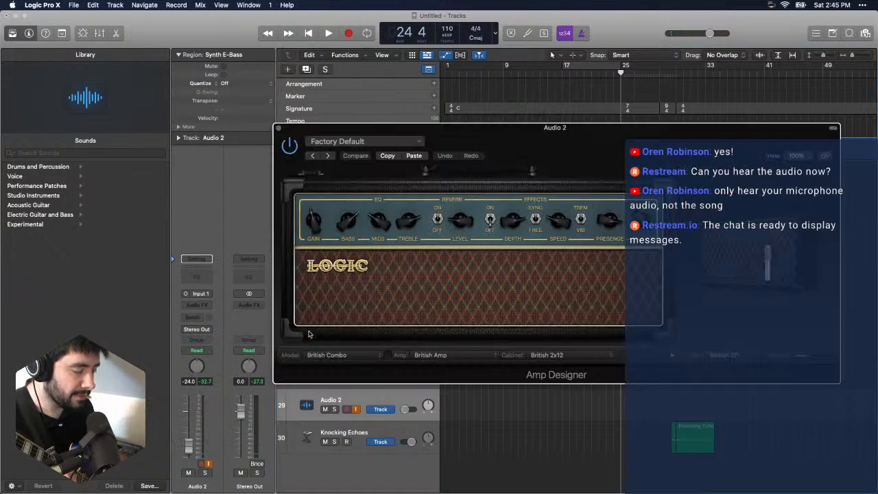
{"action": "left_click_drag", "start_coordinate": [461, 137], "coordinate": [488, 190]}
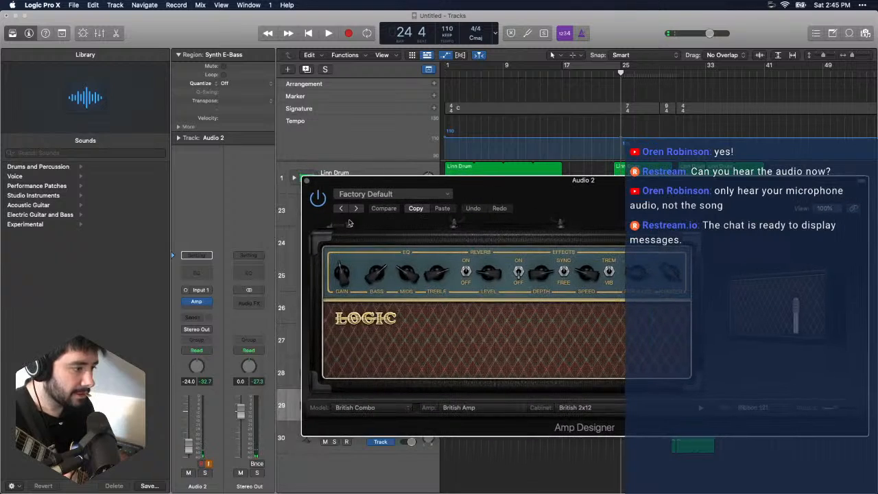
{"action": "left_click", "coordinate": [307, 181]}
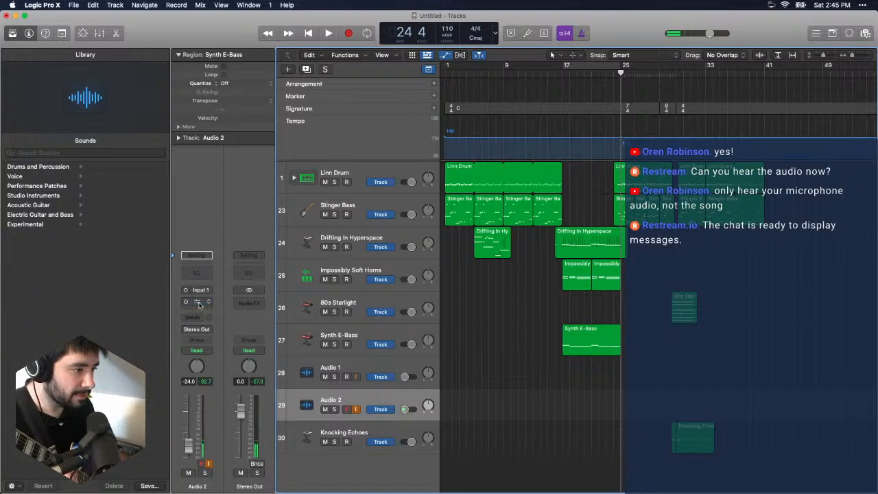
- Add a Pedalboard after the amp on Audio 2, test the happy face fuzz pedal's switch, and turn its fuzz down slightly
{"action": "left_click", "coordinate": [199, 304]}
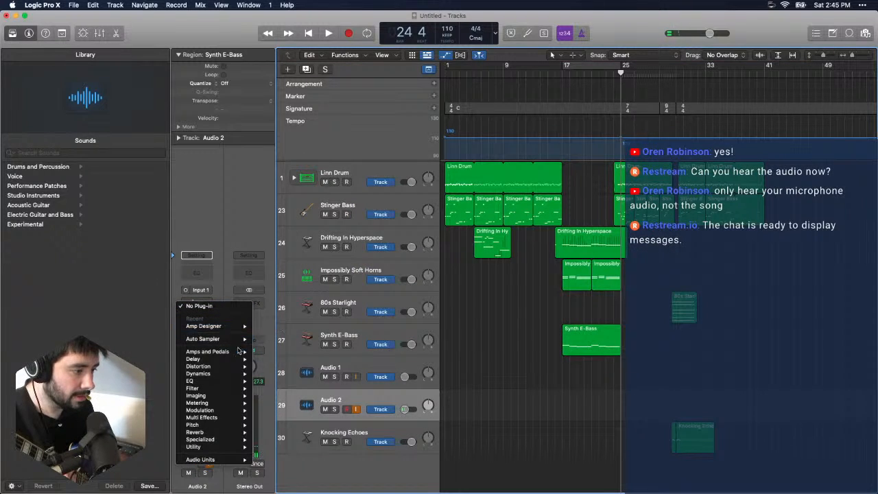
{"action": "mouse_move", "coordinate": [238, 350]}
{"action": "left_click", "coordinate": [285, 368]}
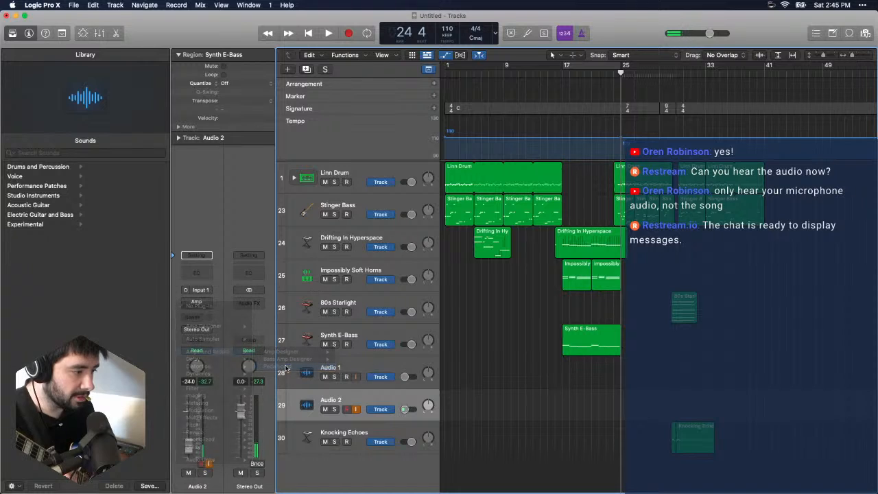
{"action": "left_click_drag", "start_coordinate": [474, 129], "coordinate": [250, 77]}
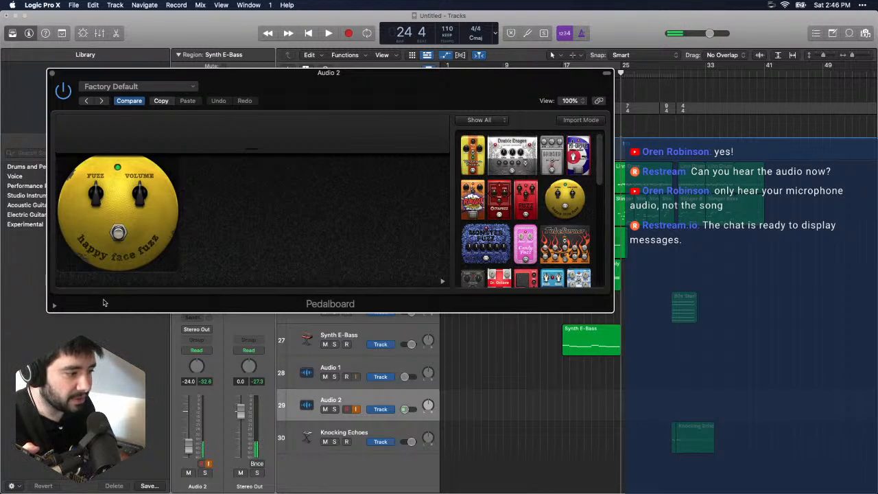
{"action": "left_click", "coordinate": [119, 235]}
{"action": "left_click", "coordinate": [119, 235]}
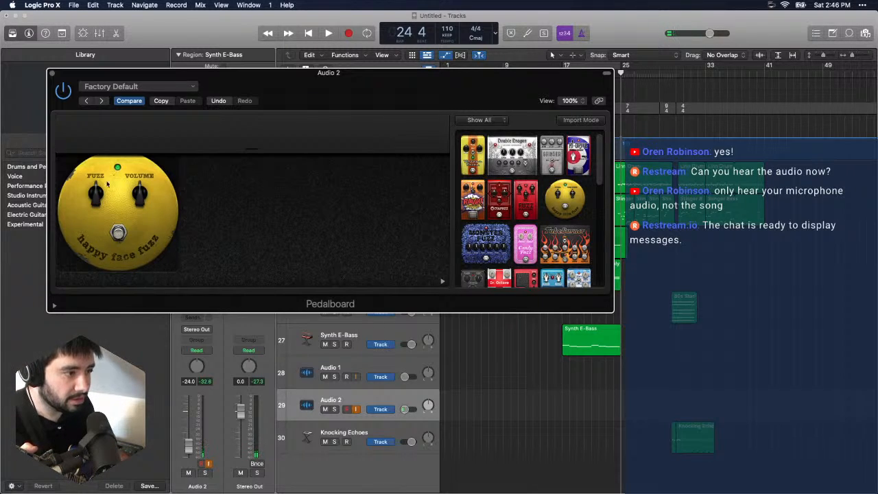
{"action": "left_click_drag", "start_coordinate": [107, 183], "coordinate": [103, 199]}
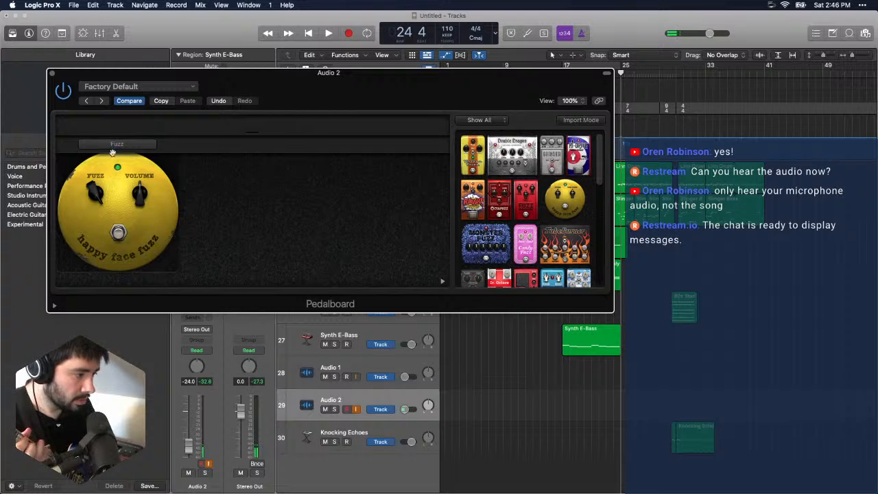
{"action": "left_click", "coordinate": [52, 74]}
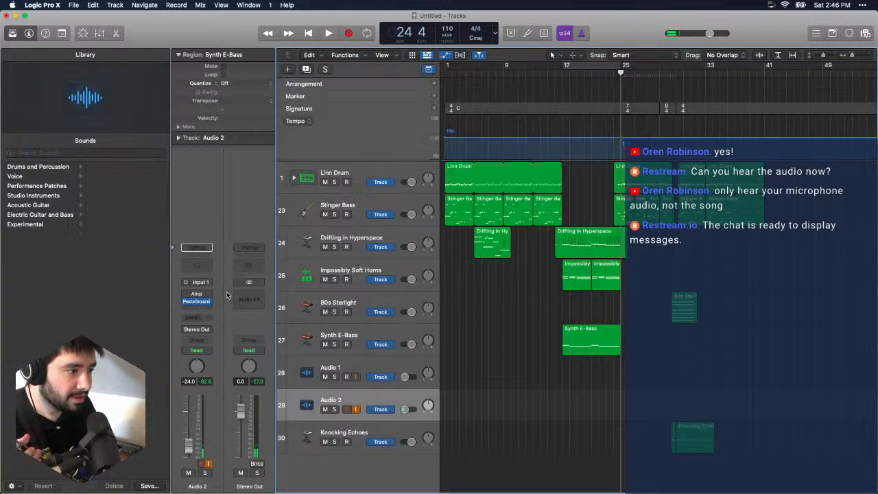
- Set the Audio 2 track's input source to Input 2
{"action": "left_click", "coordinate": [199, 282]}
{"action": "mouse_move", "coordinate": [226, 307]}
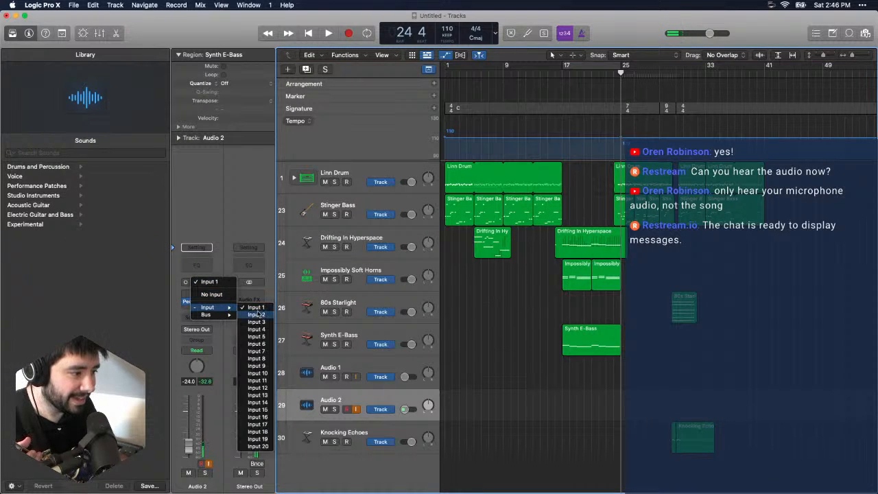
{"action": "left_click", "coordinate": [256, 314]}
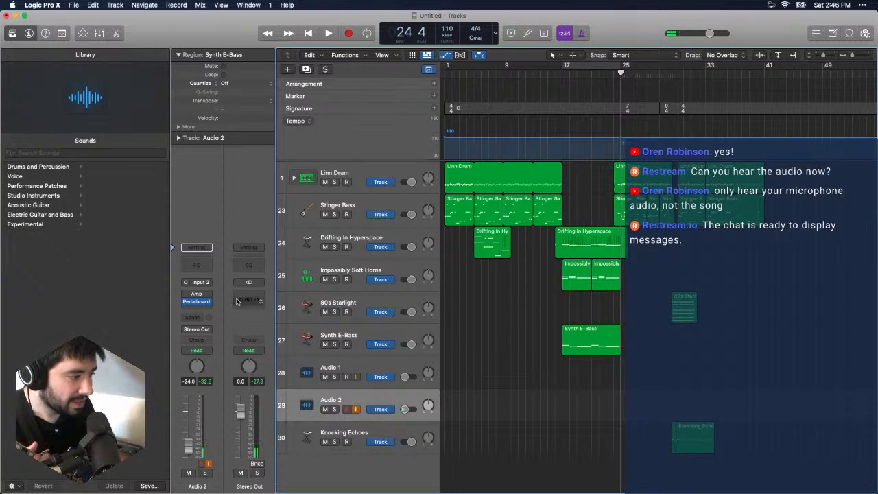
- Widen the track headers to show full volume sliders and raise Audio 1 and Audio 2 together to 0.0 dB, leaving Audio 2 selected
{"action": "left_click_drag", "start_coordinate": [440, 362], "coordinate": [482, 358]}
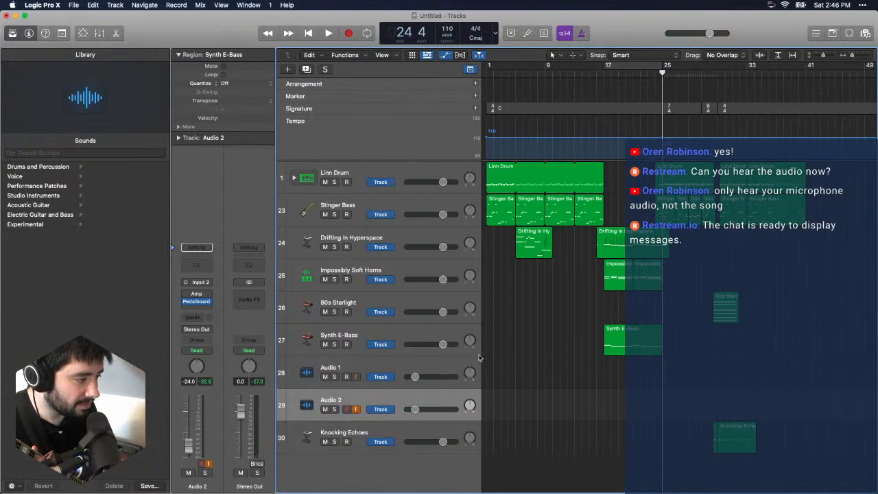
{"action": "left_click", "coordinate": [411, 371]}
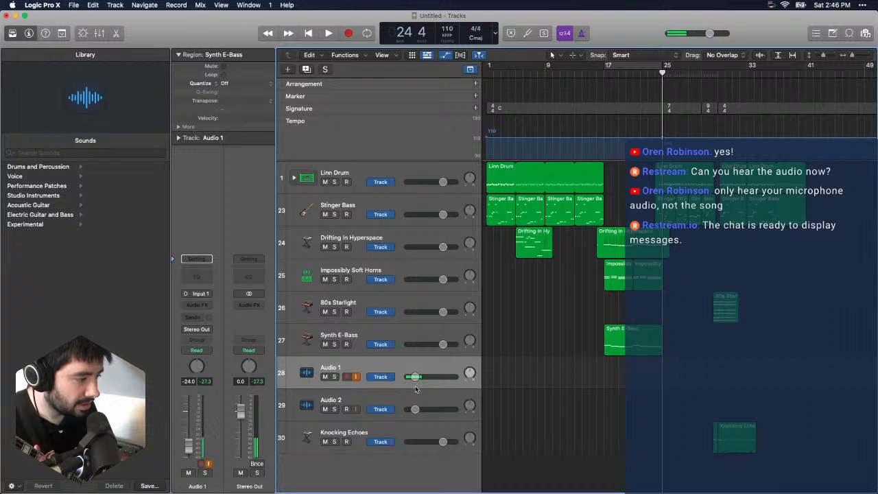
{"action": "left_click", "coordinate": [412, 397], "text": "shift"}
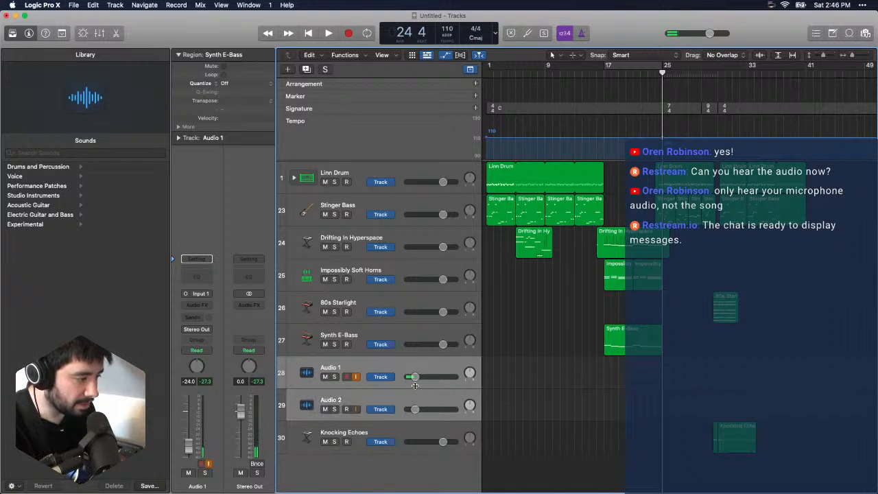
{"action": "left_click_drag", "start_coordinate": [415, 377], "coordinate": [443, 377]}
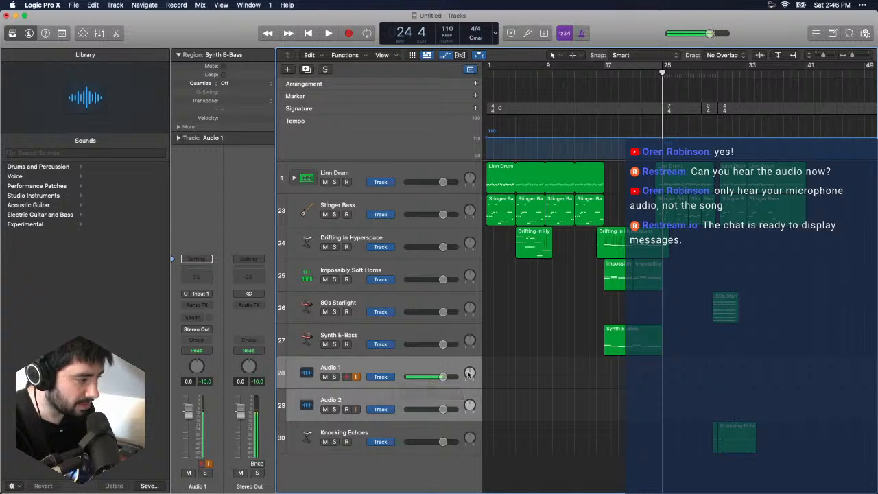
{"action": "left_click", "coordinate": [420, 367]}
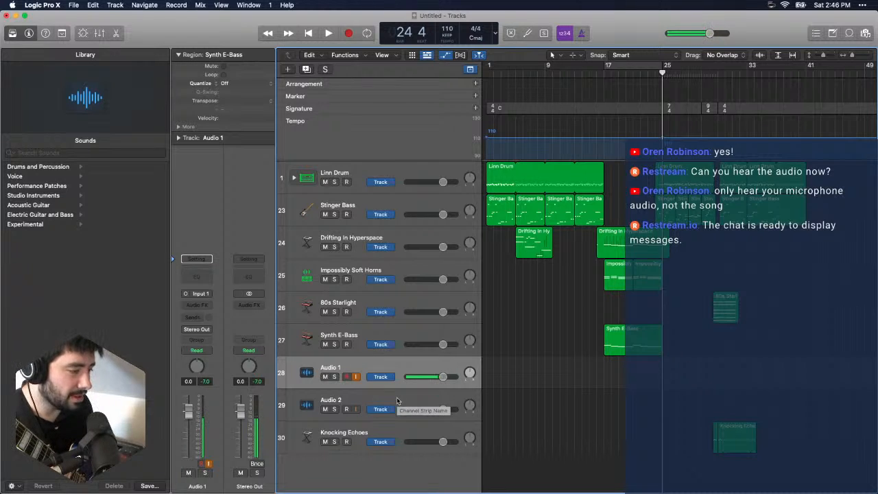
{"action": "left_click", "coordinate": [397, 401]}
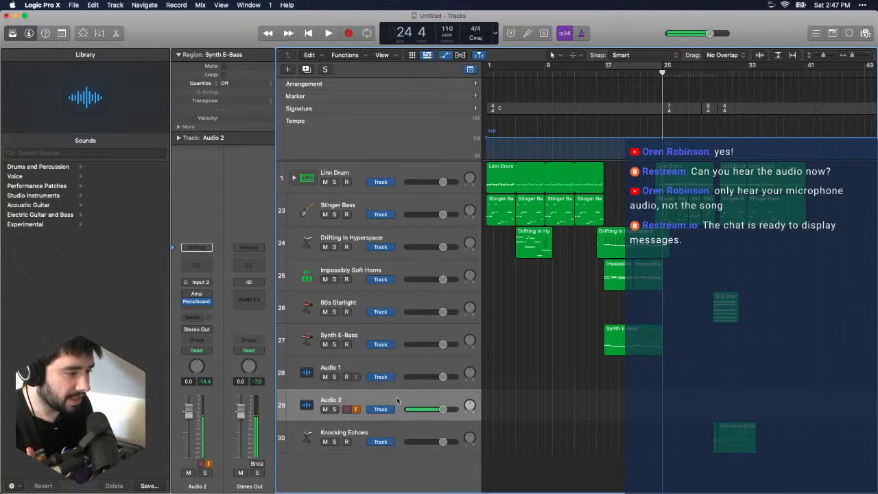
- Open the Pedalboard on the Audio 2 track and remove the happy face fuzz pedal from it
{"action": "mouse_move", "coordinate": [210, 306]}
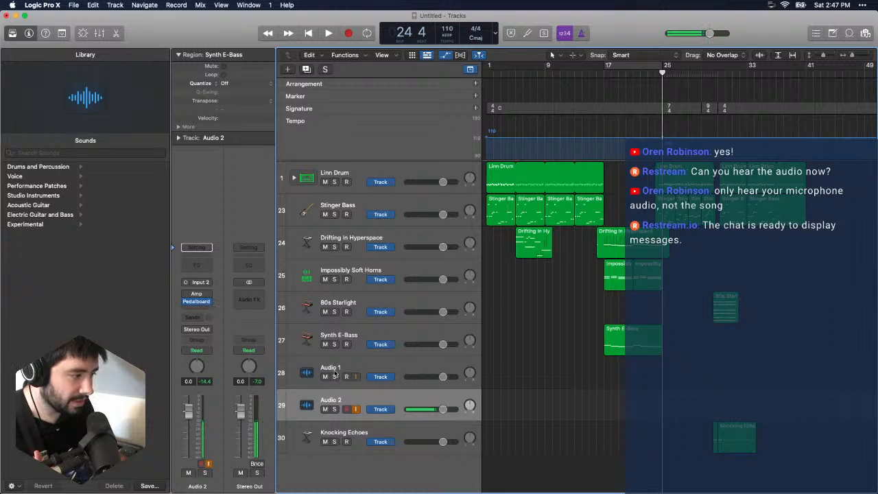
{"action": "left_click", "coordinate": [197, 304]}
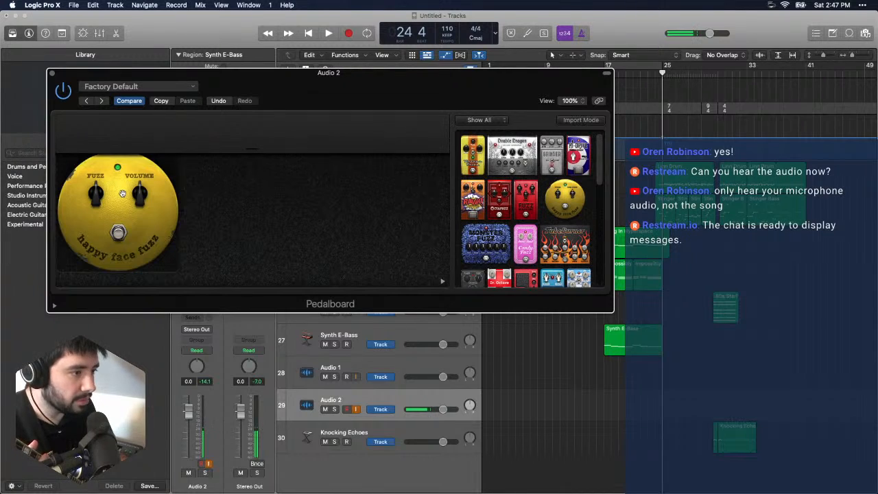
{"action": "left_click_drag", "start_coordinate": [122, 193], "coordinate": [529, 218]}
{"action": "scroll", "coordinate": [529, 218], "scroll_direction": "down", "scroll_amount": 10}
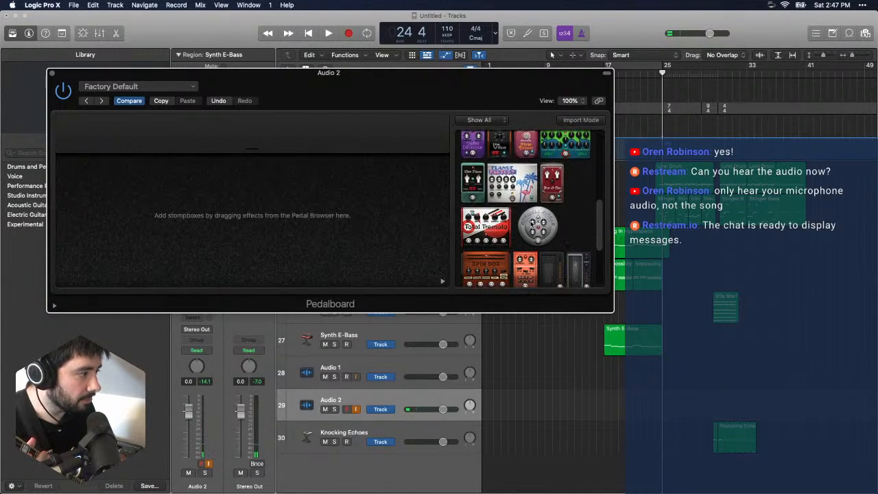
- Load the Nineteen Eighty-Four pedalboard preset on Audio 2, and close its window with the song playing from the start
{"action": "left_click", "coordinate": [175, 87]}
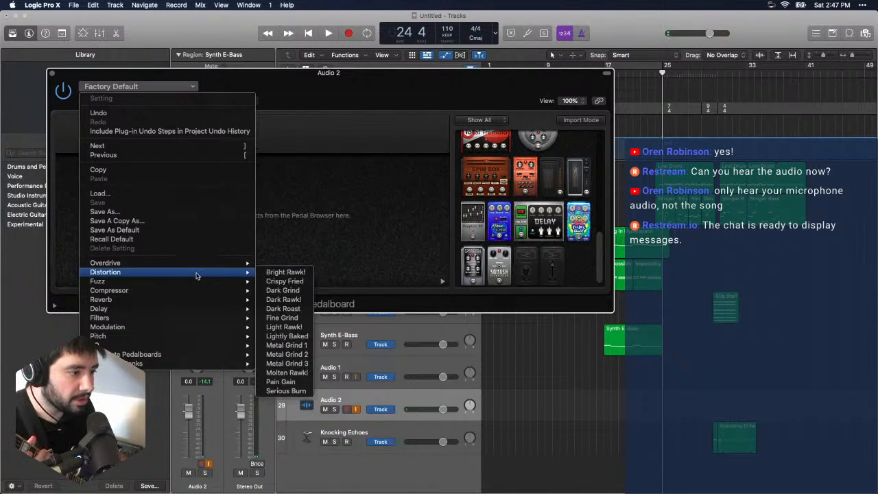
{"action": "mouse_move", "coordinate": [198, 356]}
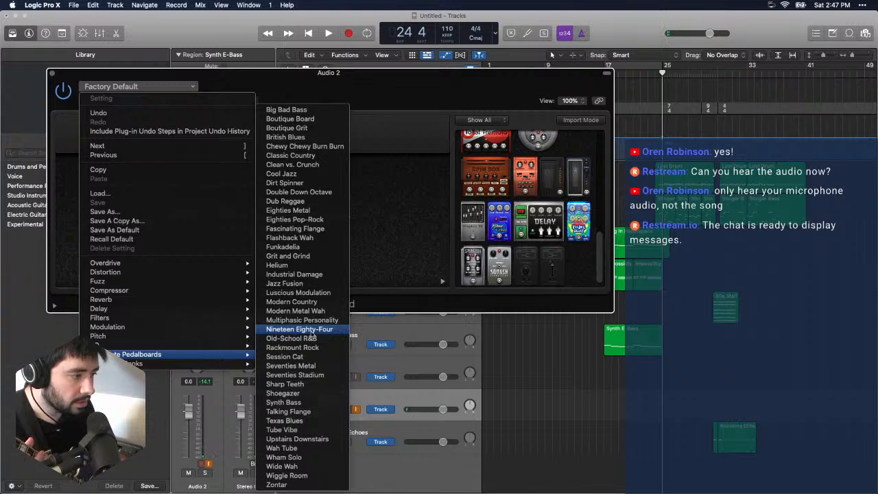
{"action": "left_click", "coordinate": [299, 329]}
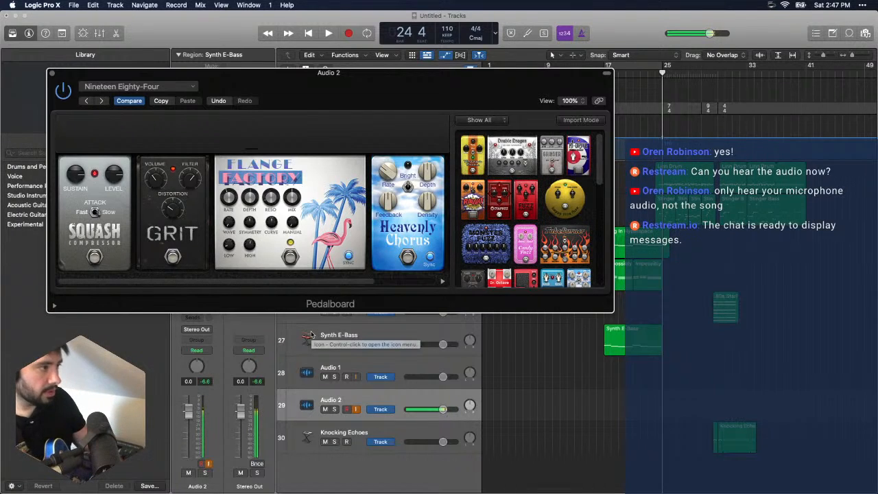
{"action": "key", "text": "space"}
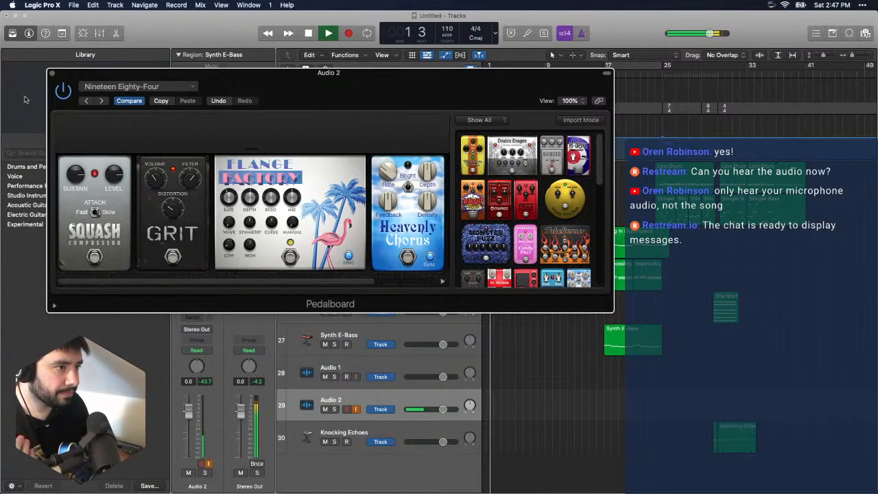
{"action": "left_click", "coordinate": [51, 74]}
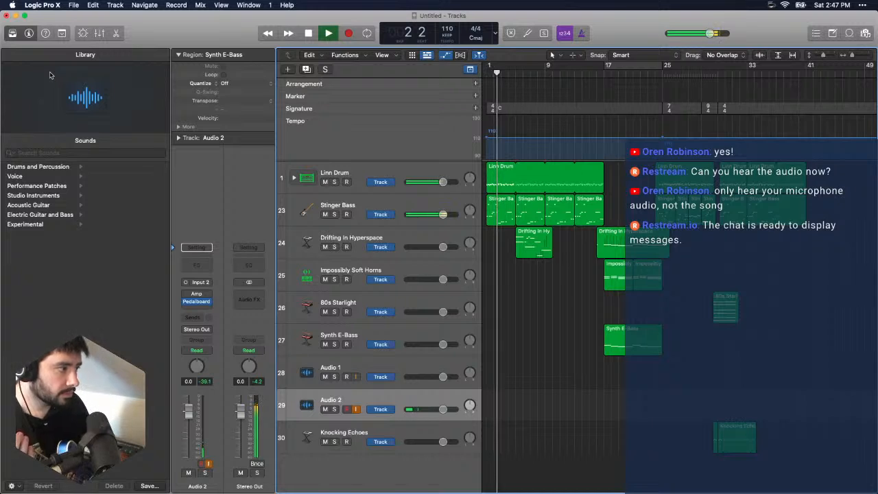
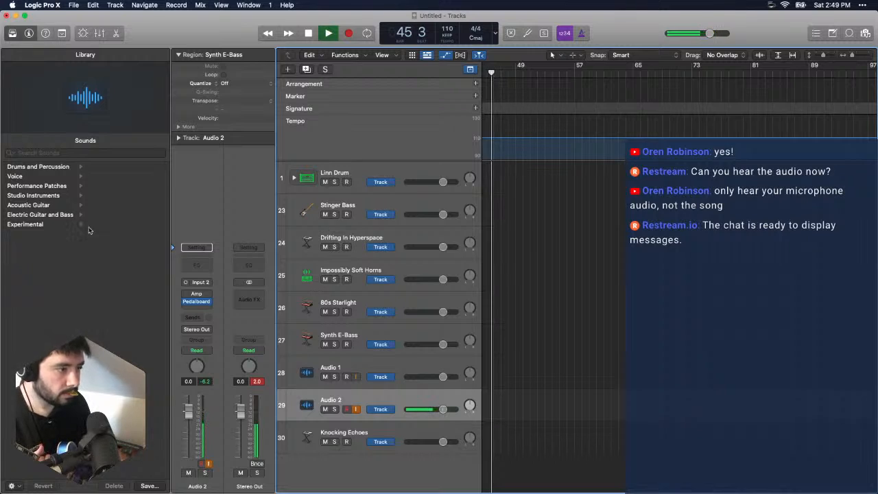
- Move the Pedalboard effect ahead of the Amp in the Audio 2 channel strip
{"action": "mouse_move", "coordinate": [199, 296]}
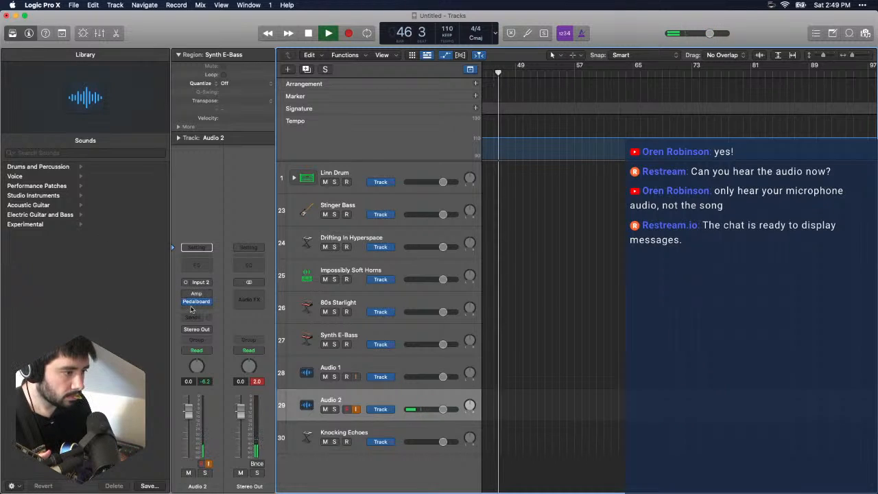
{"action": "left_click_drag", "start_coordinate": [201, 296], "coordinate": [193, 308]}
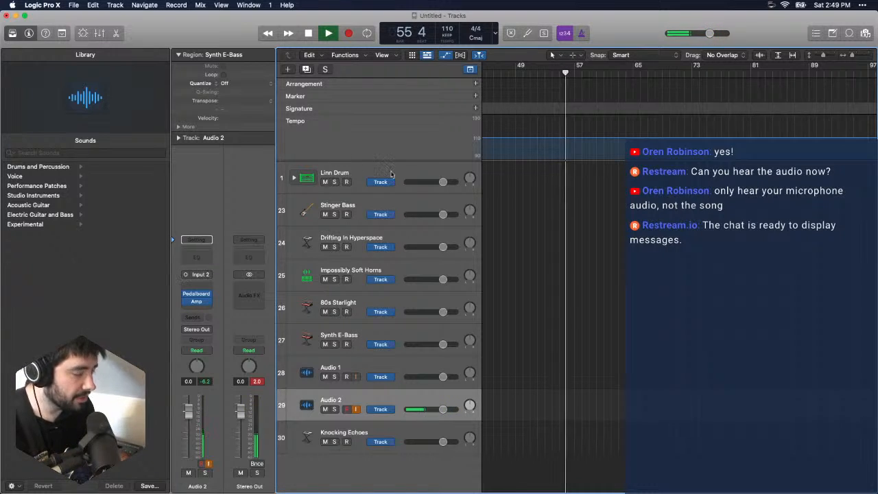
- Set the playhead to bar 17 and play the arrangement through to around bar 41
{"action": "scroll", "coordinate": [702, 180], "scroll_direction": "left", "scroll_amount": 10}
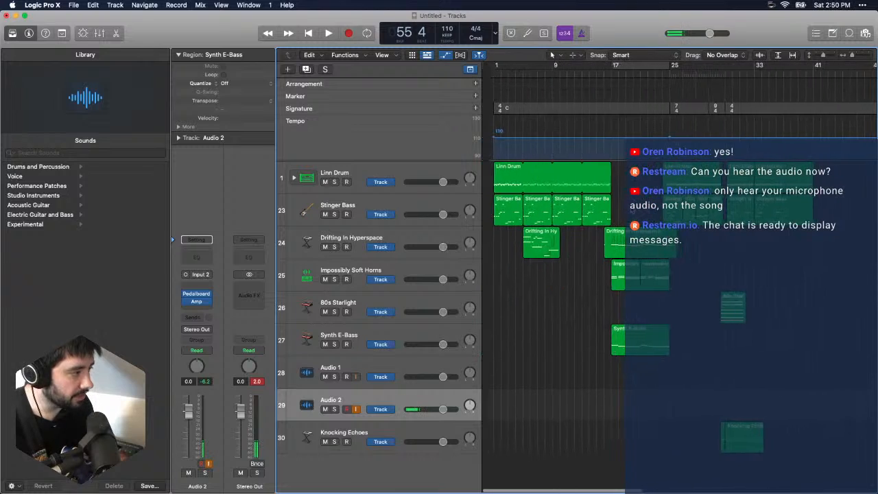
{"action": "left_click_drag", "start_coordinate": [611, 77], "coordinate": [602, 76]}
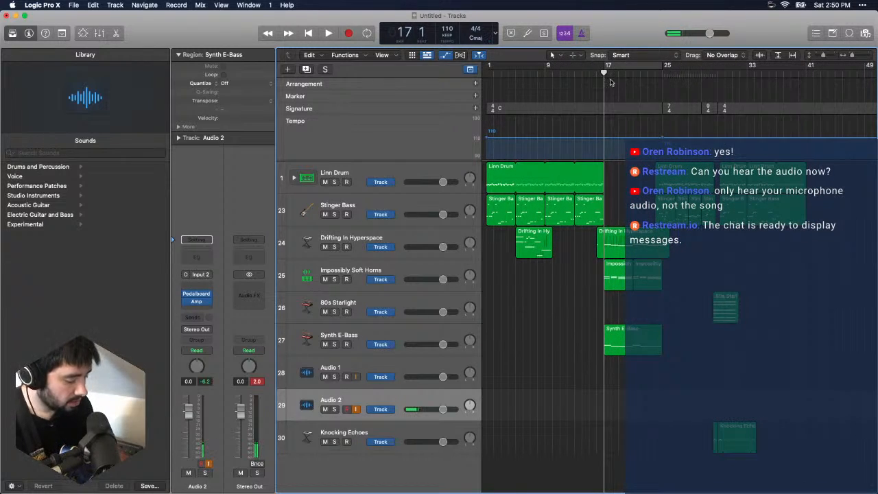
{"action": "key", "text": "space"}
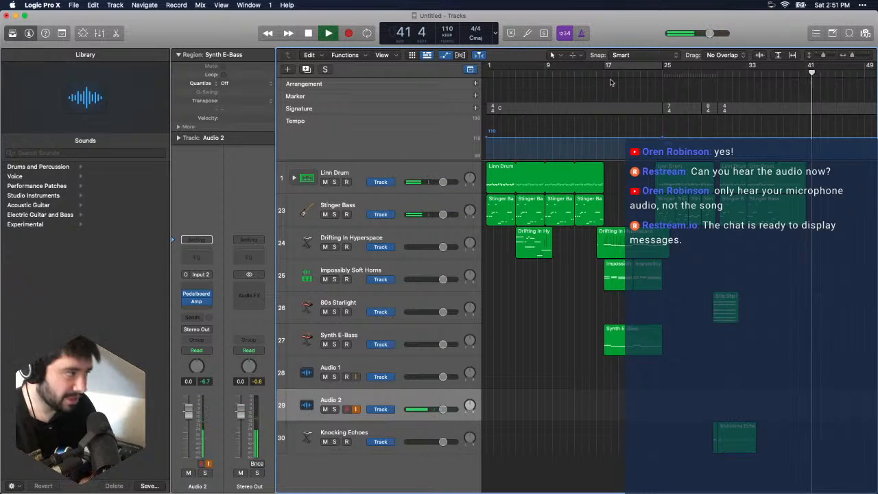
- Turn on cycling from bar 17 to bar 25 and enable the metronome
{"action": "left_click", "coordinate": [608, 67]}
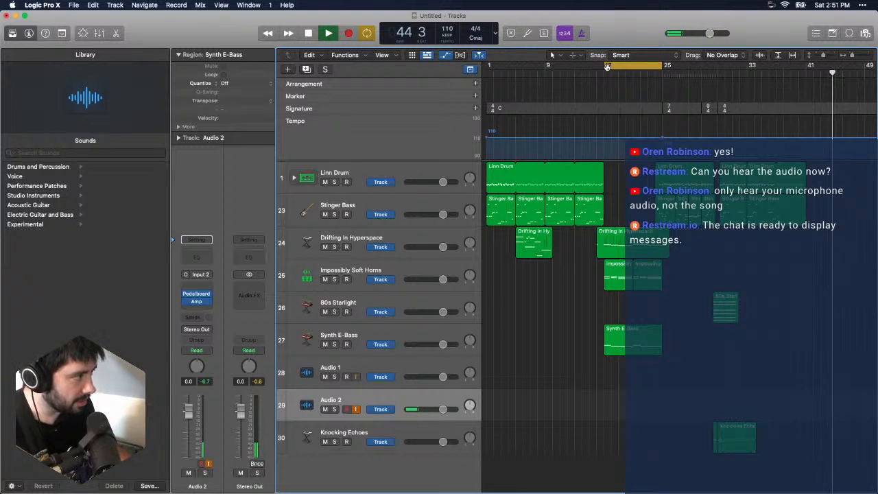
{"action": "left_click", "coordinate": [581, 34]}
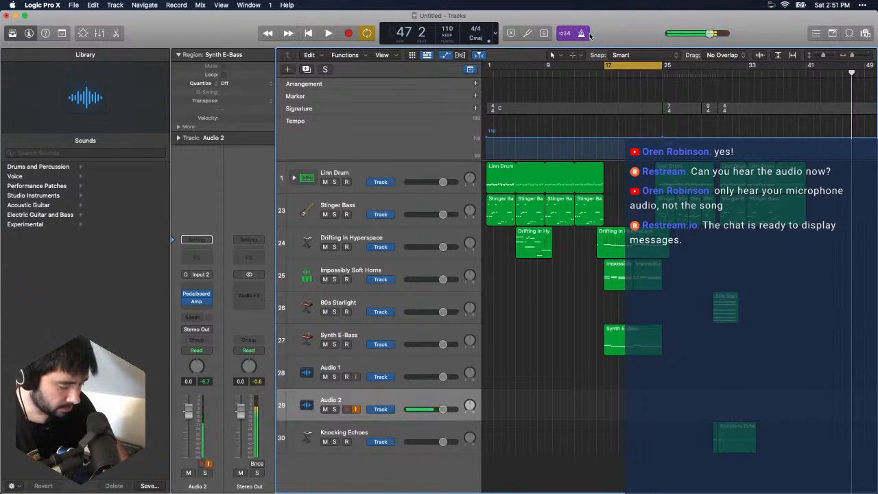
- Try recording a guitar take on Audio 2 over the bar 17–25 cycle, and undo the recording
{"action": "key", "text": "r"}
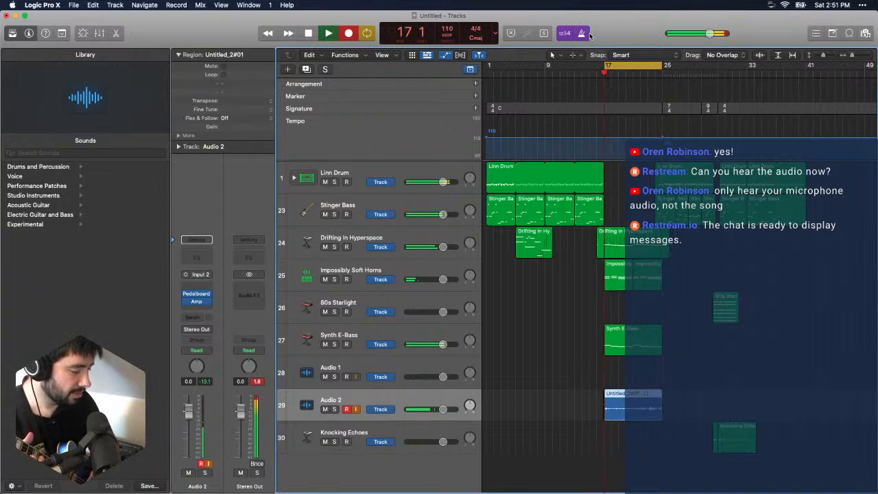
{"action": "key", "text": "space"}
{"action": "key", "text": "super+z"}
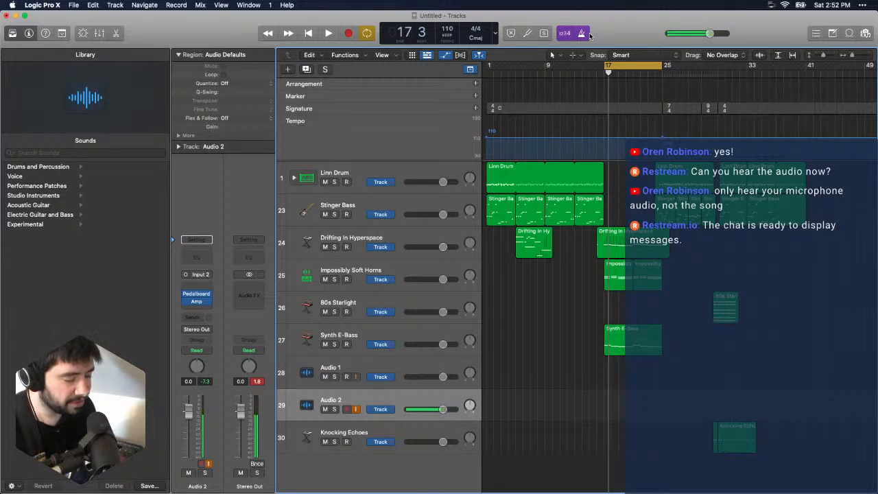
- Switch on the Heavenly Chorus pedal and toggle the Flange Factory pedal in Audio 2's Pedalboard, auditioning the guitar over the bar 17–25 cycle
{"action": "left_click", "coordinate": [196, 296]}
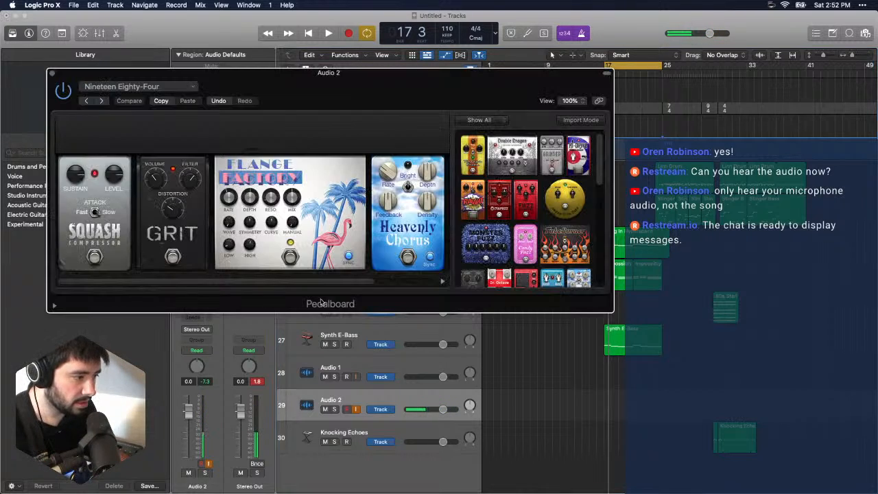
{"action": "left_click", "coordinate": [291, 257]}
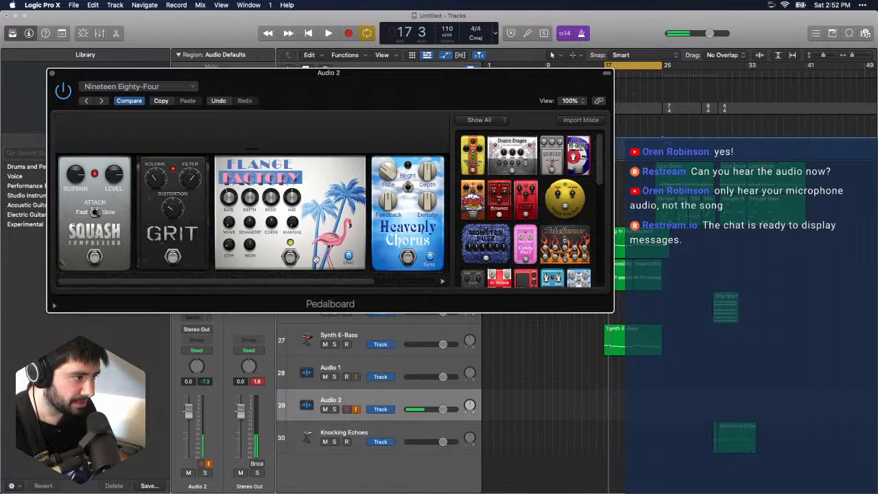
{"action": "left_click", "coordinate": [408, 258]}
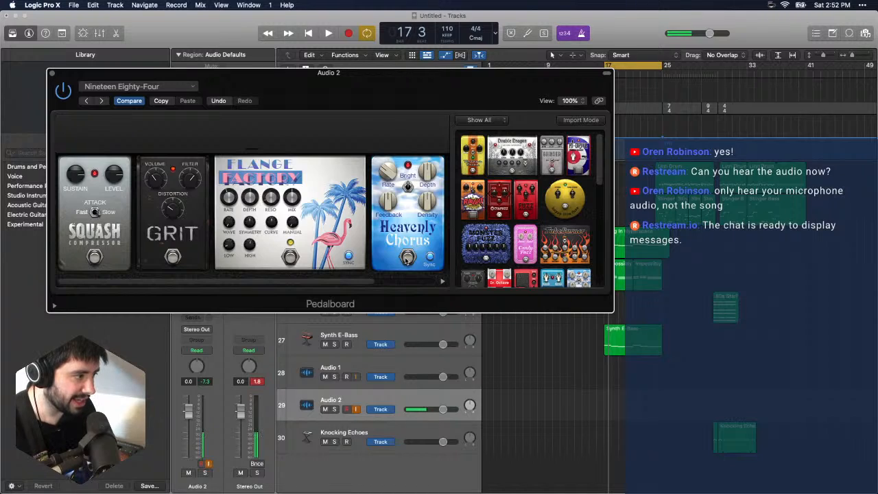
{"action": "left_click", "coordinate": [297, 259]}
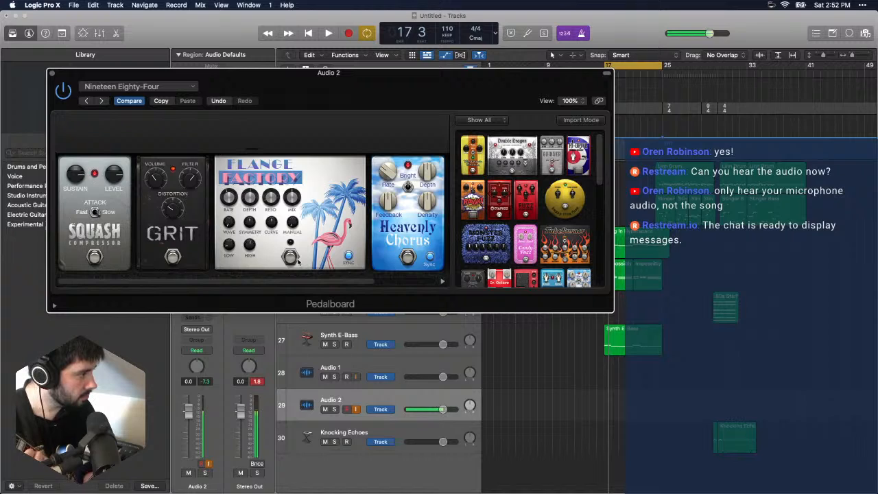
{"action": "key", "text": "space"}
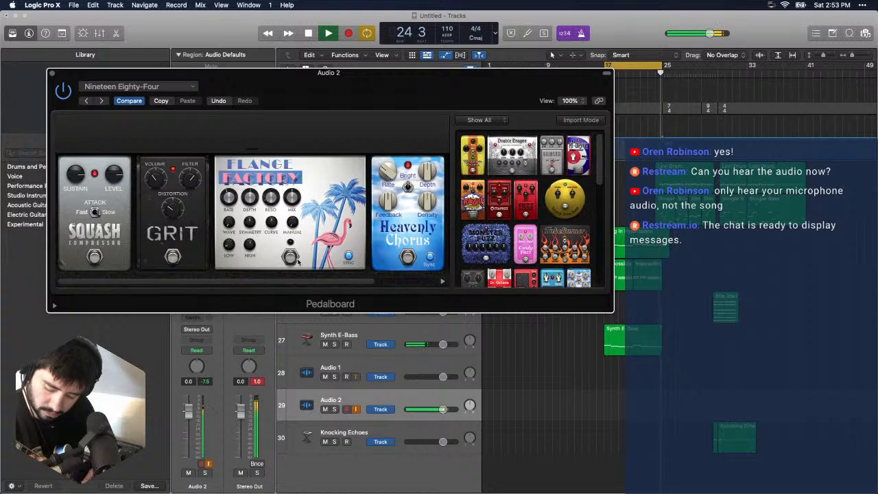
{"action": "key", "text": "space"}
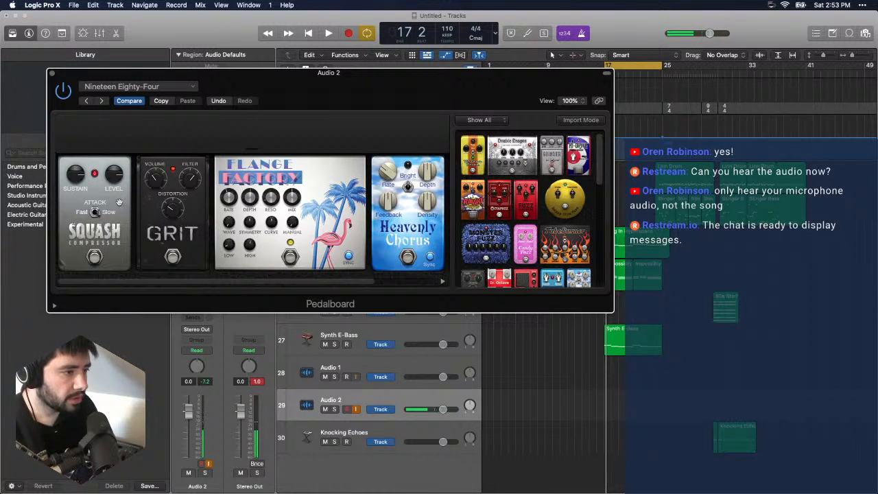
- Check the guitar's tuning on Input 2 with the Tuner, and close the Tuner and Pedalboard windows
{"action": "left_click", "coordinate": [527, 33]}
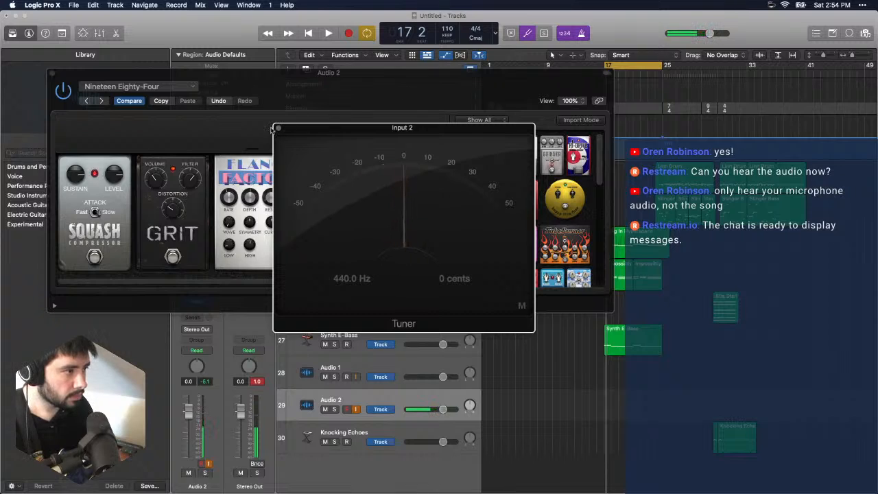
{"action": "left_click", "coordinate": [279, 129]}
{"action": "left_click", "coordinate": [51, 73]}
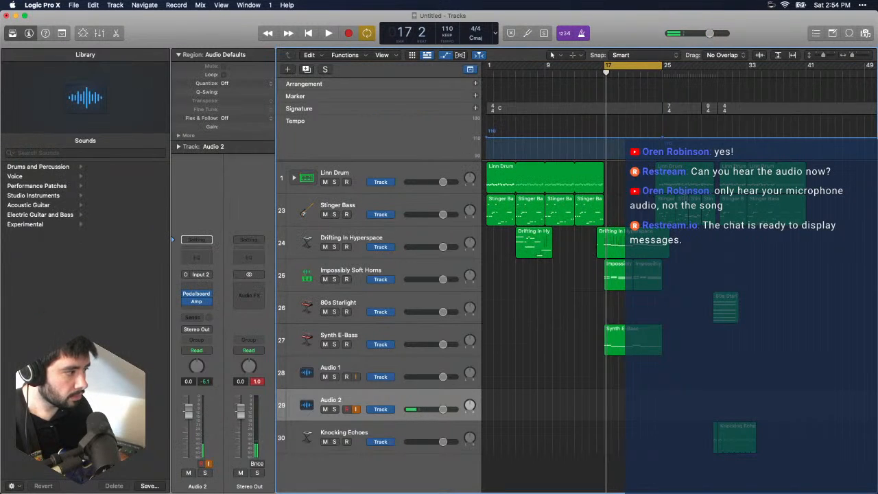
- Try two guitar takes on Audio 2 over the bar 17–25 cycle, undoing the first and deleting the second
{"action": "key", "text": "space"}
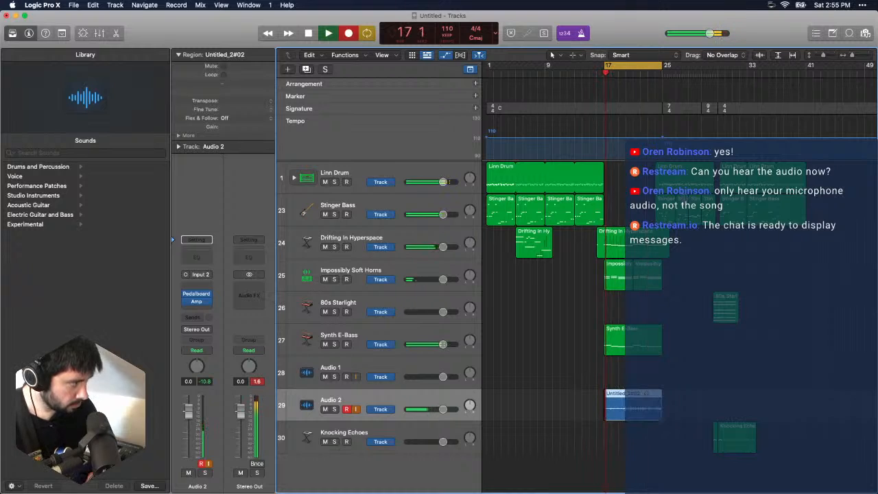
{"action": "key", "text": "space"}
{"action": "key", "text": "super+z"}
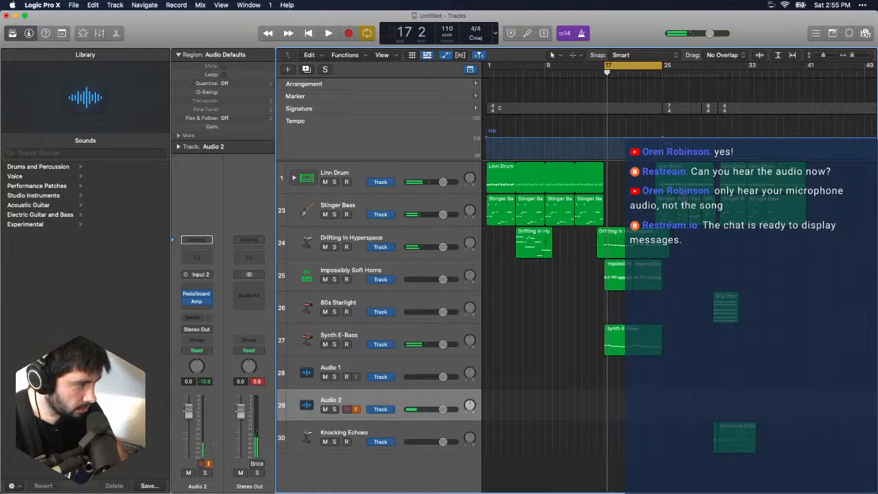
{"action": "key", "text": "r"}
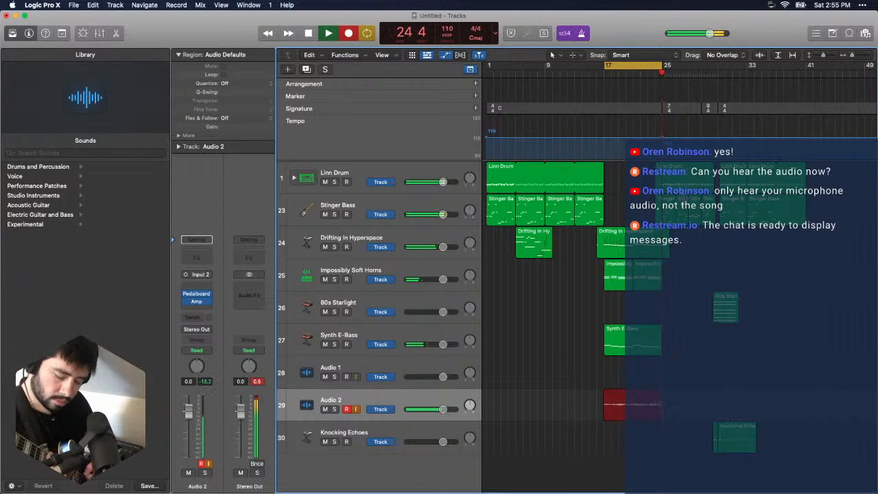
{"action": "key", "text": "space"}
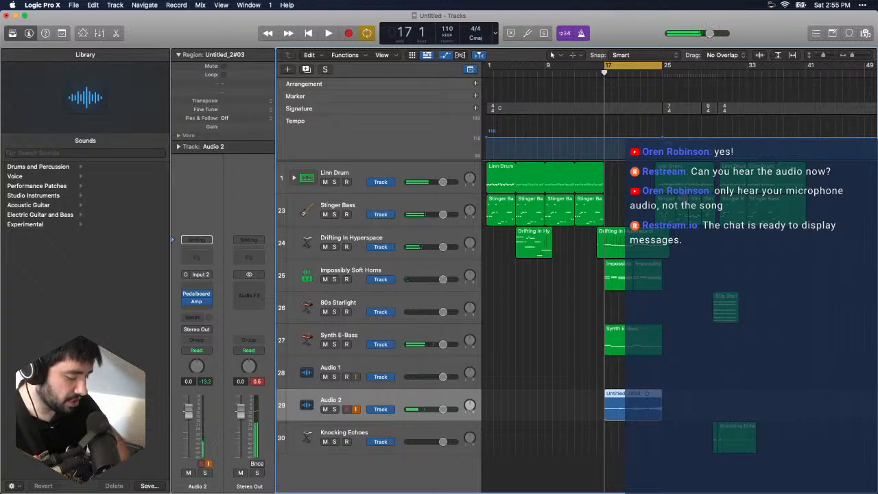
{"action": "key", "text": "Delete"}
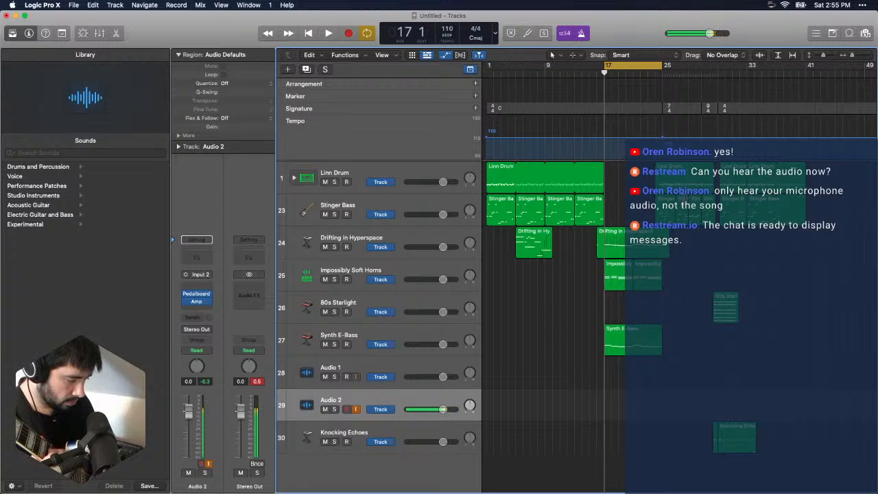
- Try three more guitar takes on Audio 2 from bar 17, stopping each around bar 21 and discarding it
{"action": "key", "text": "r"}
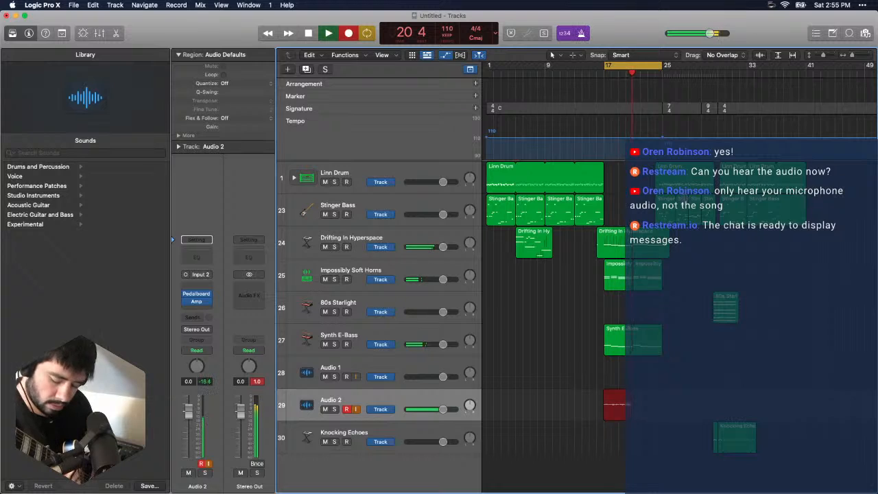
{"action": "key", "text": "space"}
{"action": "key", "text": "super+z"}
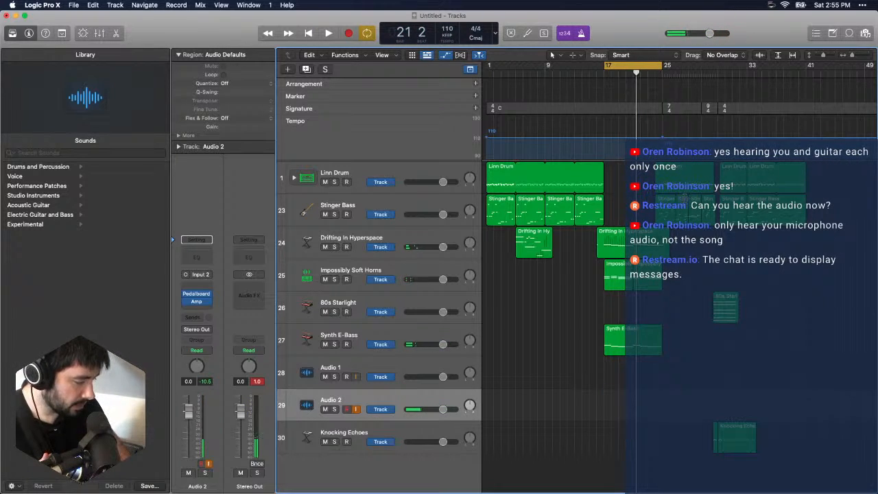
{"action": "key", "text": "r"}
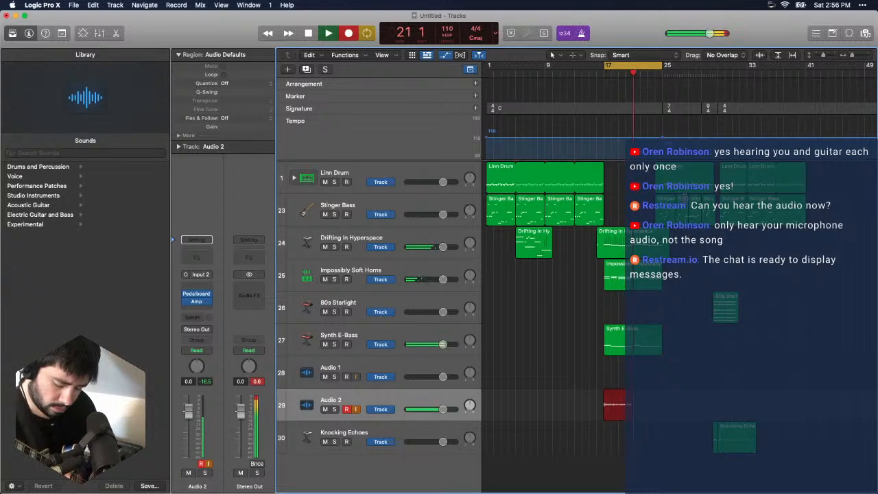
{"action": "key", "text": "space"}
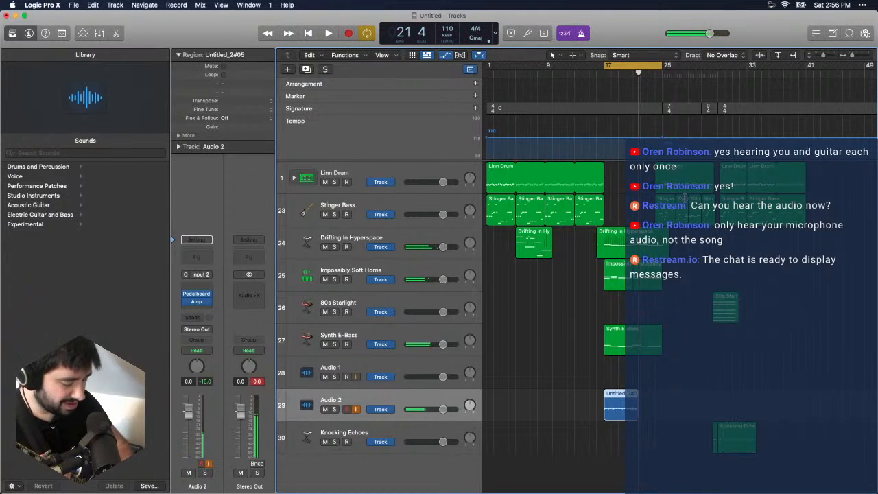
{"action": "key", "text": "r"}
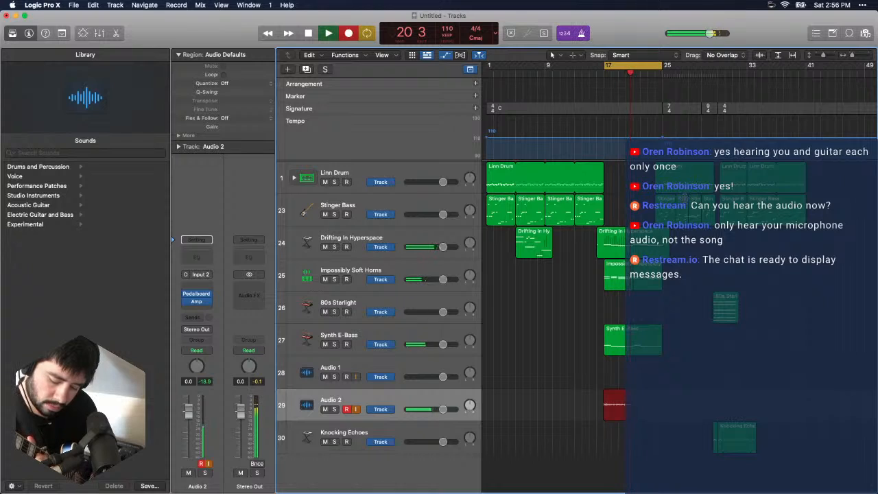
{"action": "key", "text": "space"}
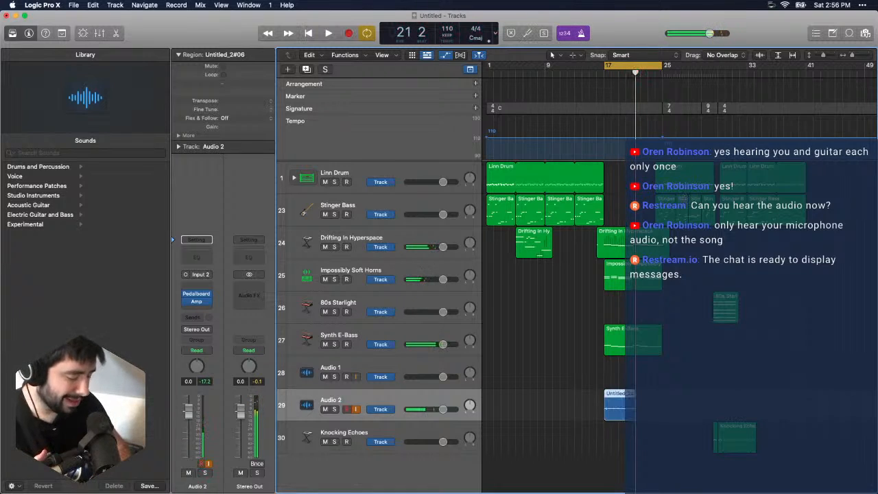
- Retry the guitar part on Audio 2 from bar 17 with three further partial takes, discarding each one
{"action": "key", "text": "r"}
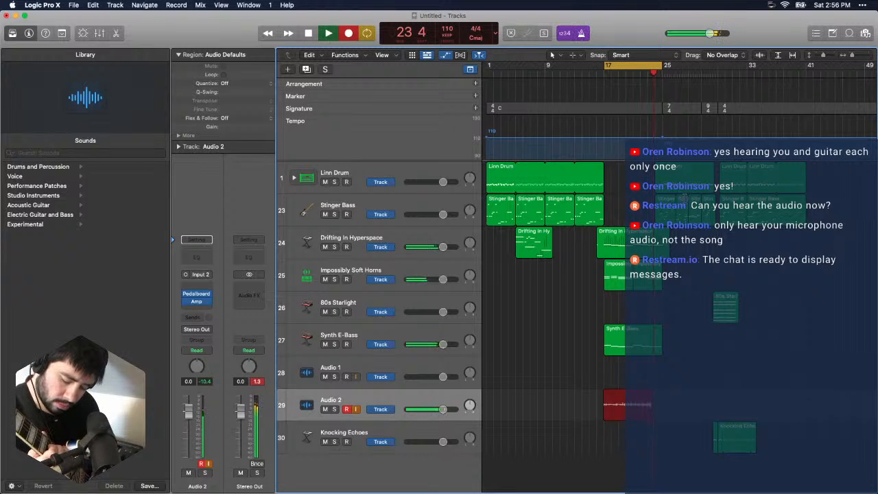
{"action": "key", "text": "space"}
{"action": "key", "text": "super+z"}
{"action": "key", "text": "r"}
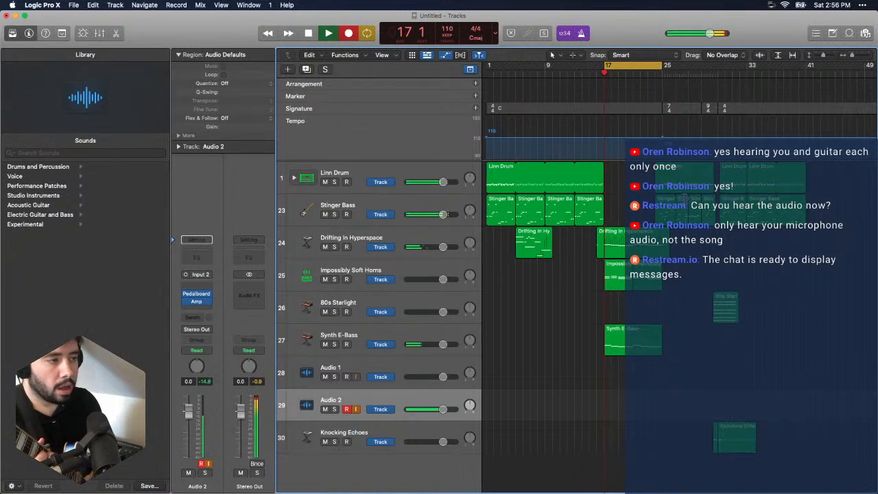
{"action": "key", "text": "space"}
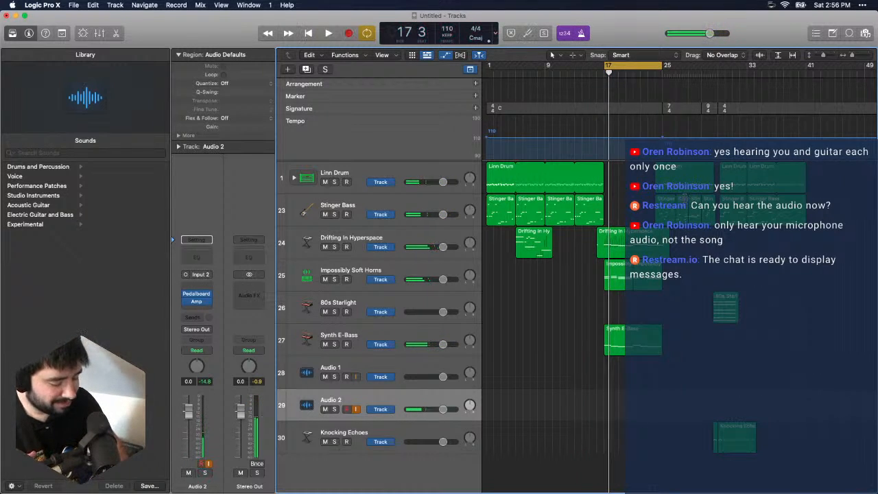
{"action": "key", "text": "r"}
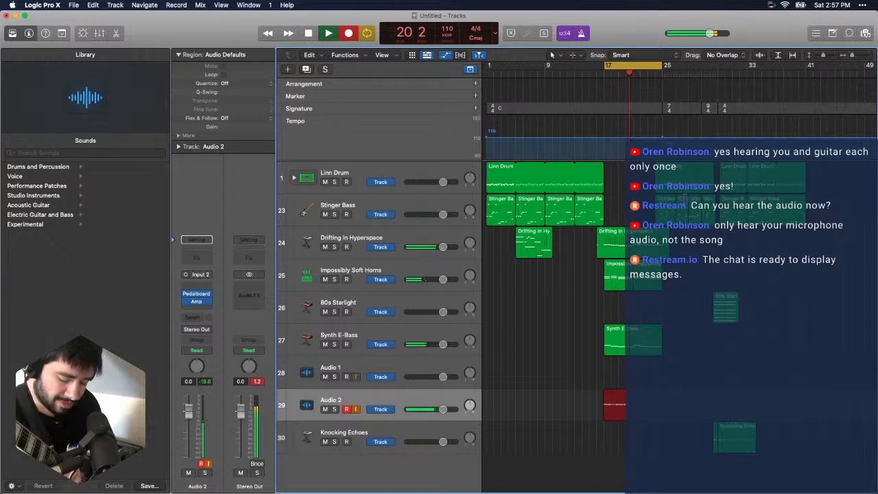
{"action": "key", "text": "space"}
{"action": "key", "text": "super+z"}
- Record a full guitar pass on Audio 2 over bars 17–25, play it back, and delete the take
{"action": "key", "text": "r"}
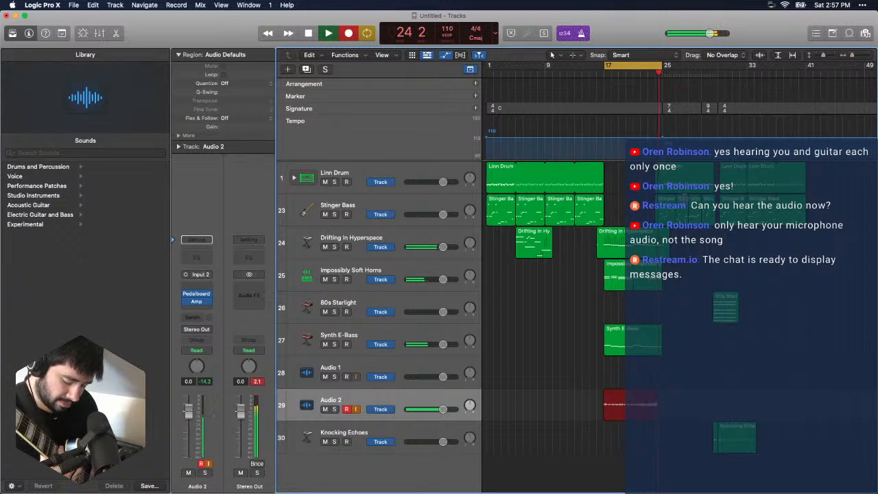
{"action": "key", "text": "space"}
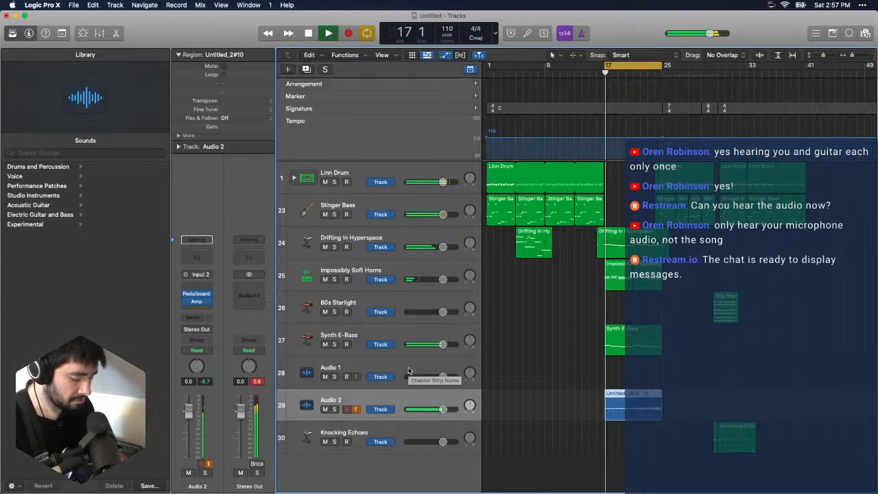
{"action": "key", "text": "space"}
{"action": "key", "text": "Delete"}
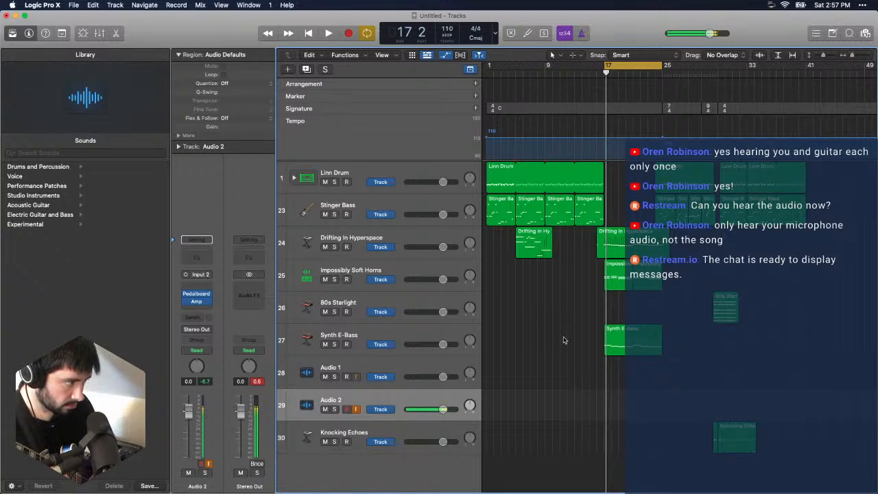
- Play the song from the start and load the Old-School R&B complete-pedalboard preset in Audio 2's Pedalboard
{"action": "key", "text": "Return"}
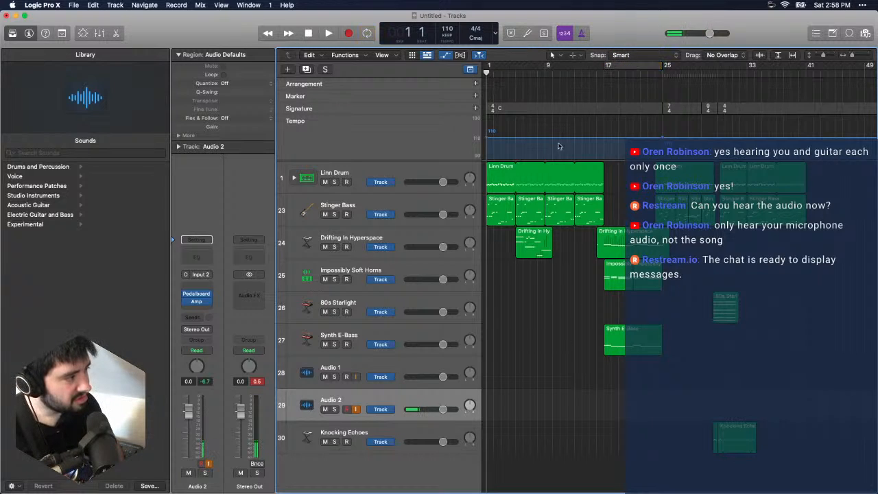
{"action": "key", "text": "space"}
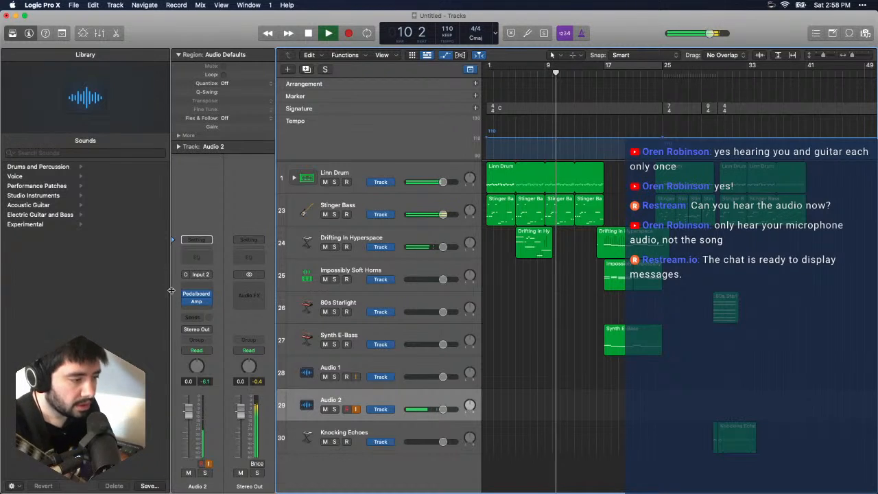
{"action": "mouse_move", "coordinate": [209, 295]}
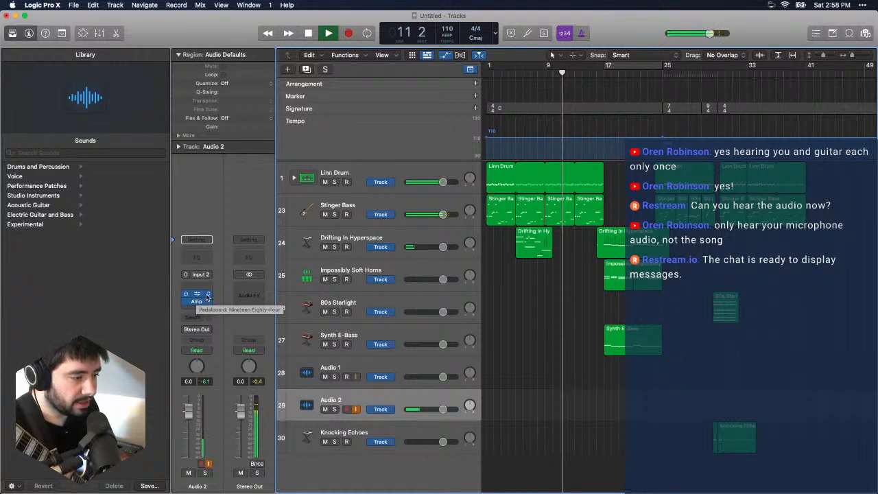
{"action": "left_click", "coordinate": [209, 295]}
{"action": "mouse_move", "coordinate": [251, 297]}
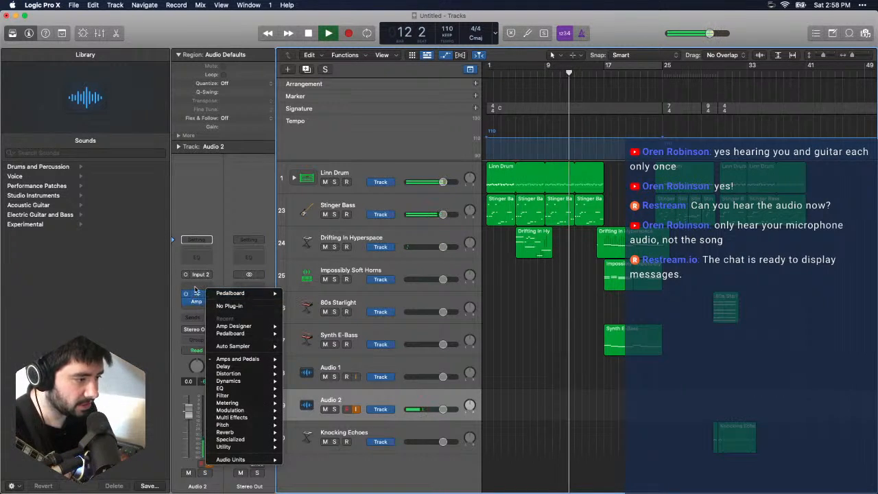
{"action": "left_click", "coordinate": [298, 294]}
{"action": "left_click", "coordinate": [158, 88]}
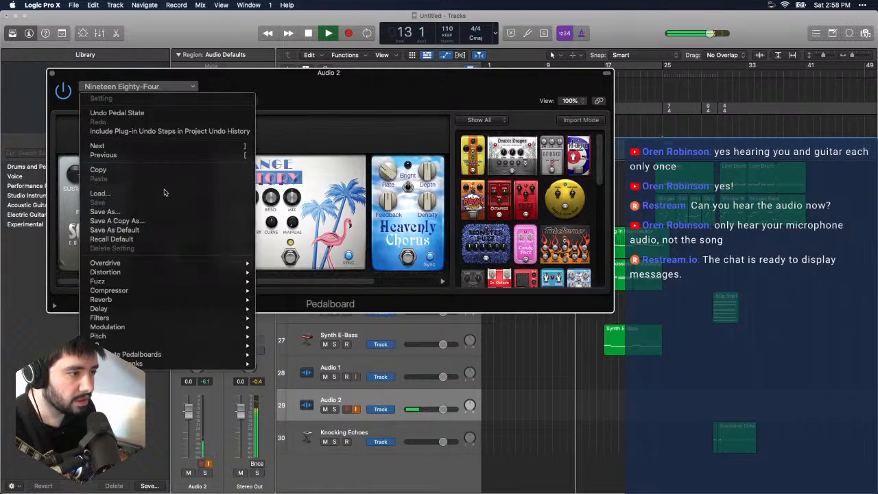
{"action": "mouse_move", "coordinate": [169, 268]}
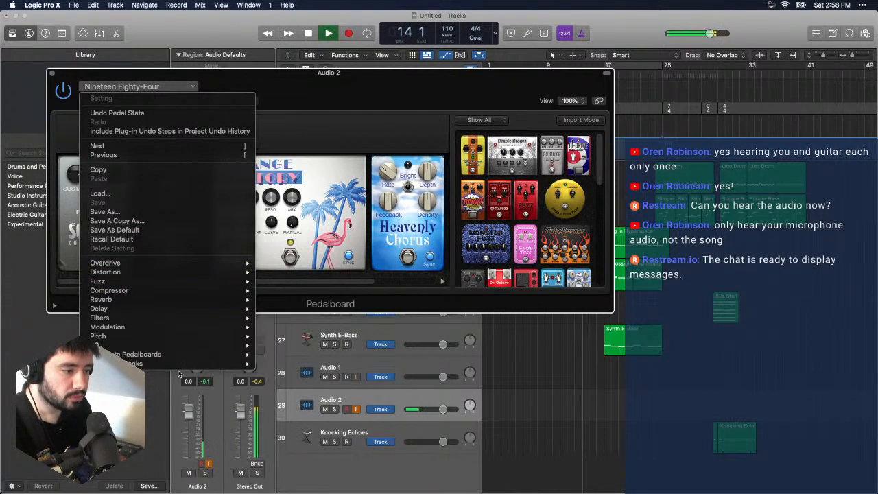
{"action": "mouse_move", "coordinate": [189, 358]}
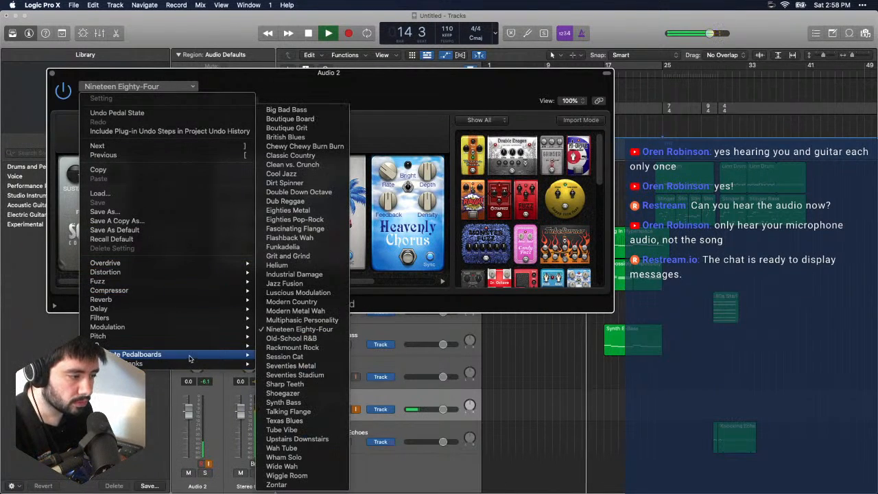
{"action": "left_click", "coordinate": [314, 339]}
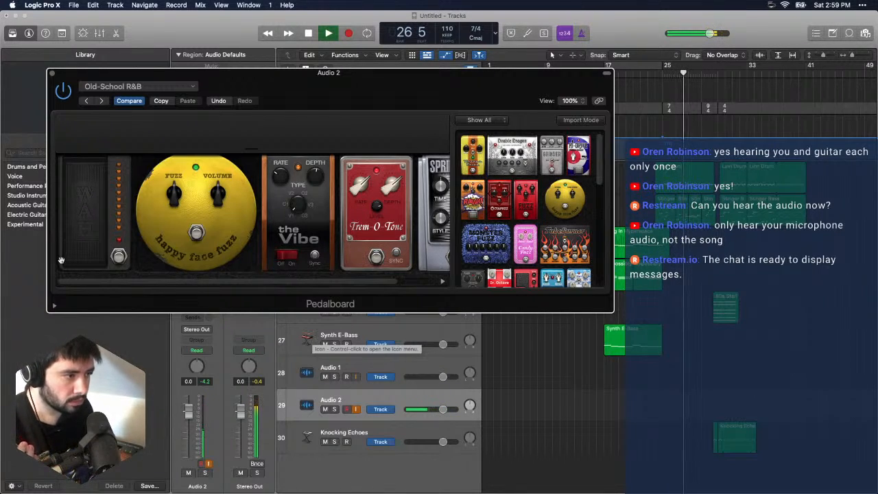
- Try the Zontar preset in Audio 2's Pedalboard while the song plays
{"action": "left_click", "coordinate": [175, 88]}
{"action": "mouse_move", "coordinate": [185, 357]}
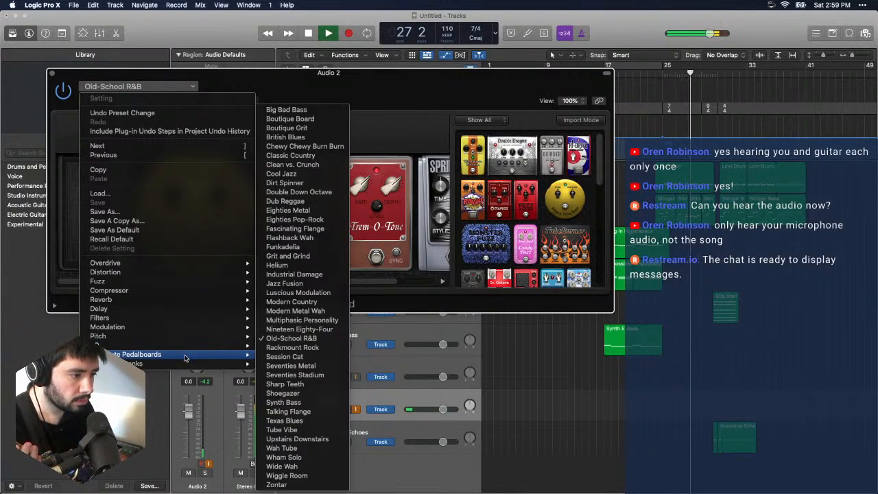
{"action": "left_click", "coordinate": [301, 485]}
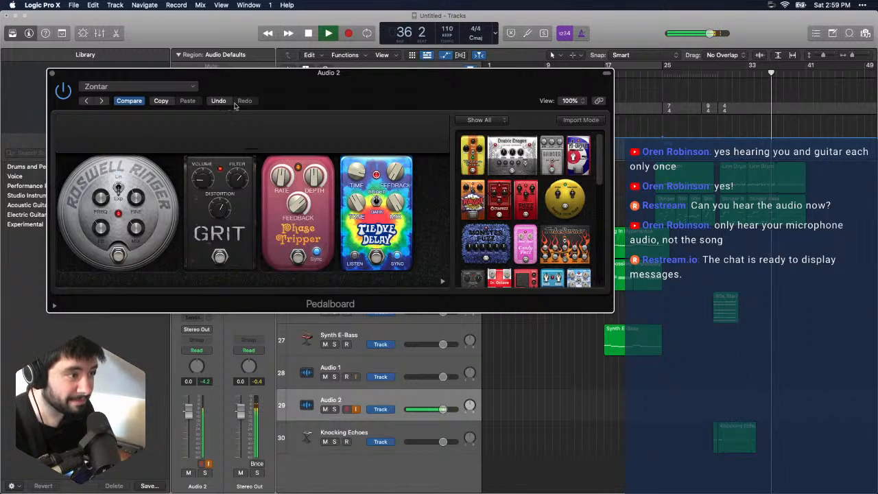
- Load the Wiggle Room preset in Audio 2's Pedalboard and close the plug-in window
{"action": "left_click", "coordinate": [137, 87]}
{"action": "mouse_move", "coordinate": [183, 347]}
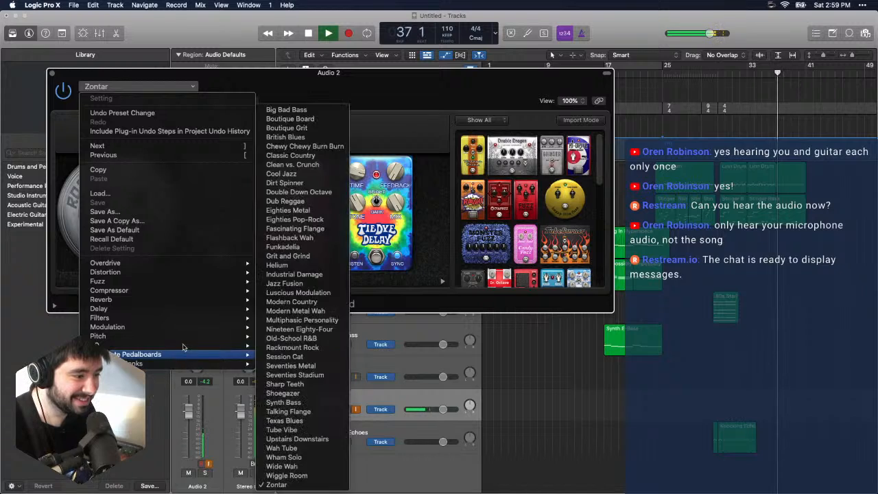
{"action": "left_click", "coordinate": [323, 475]}
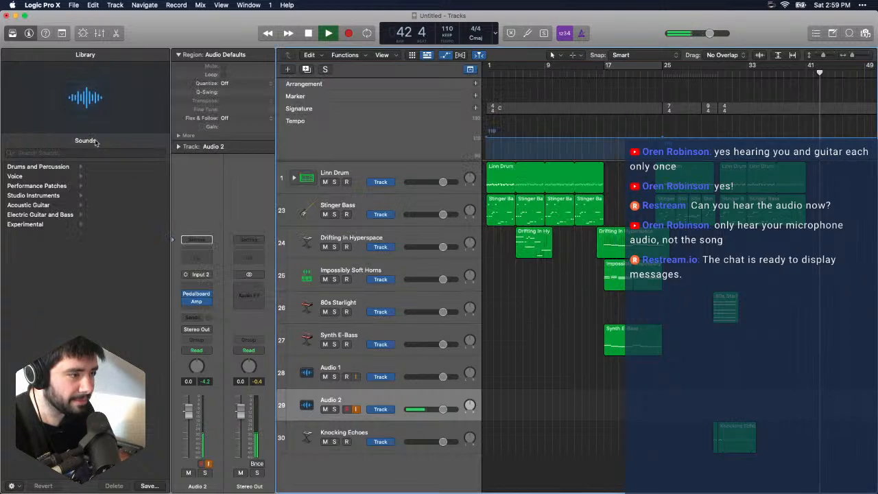
{"action": "left_click", "coordinate": [50, 74]}
- Insert iZotope RX 8 Guitar De-noise ahead of Pedalboard in Audio 2's effects chain
{"action": "left_click", "coordinate": [206, 287]}
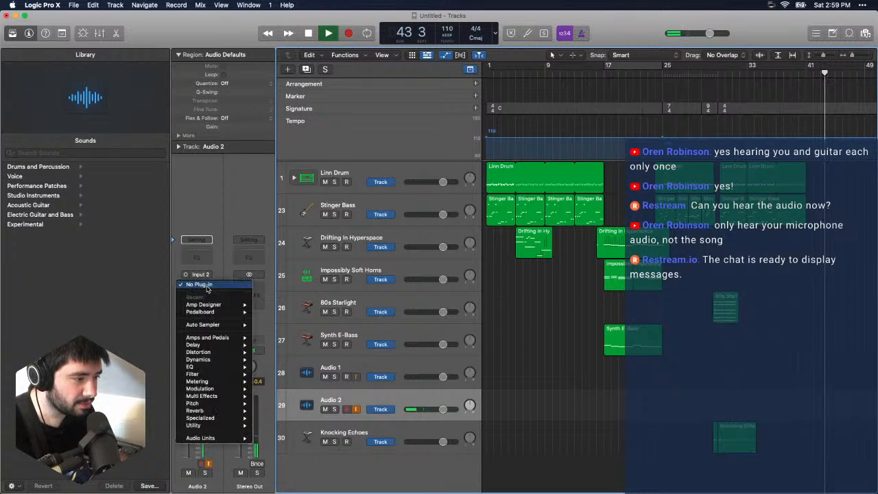
{"action": "mouse_move", "coordinate": [213, 438]}
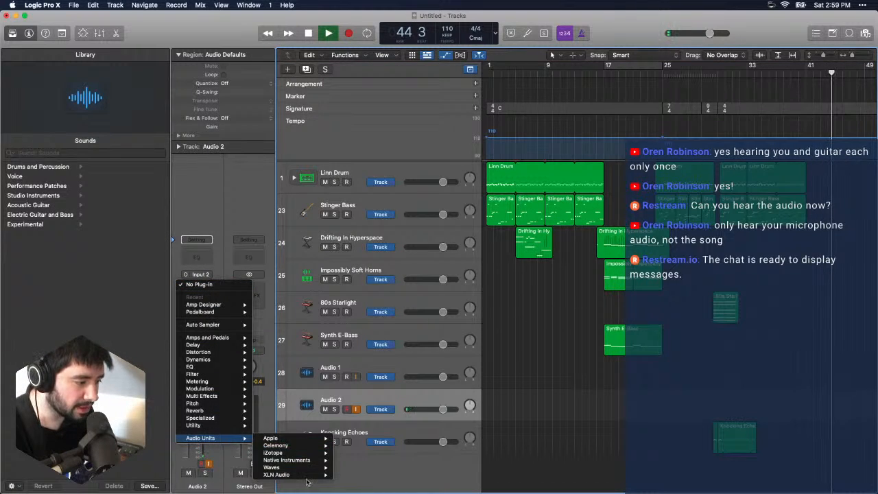
{"action": "mouse_move", "coordinate": [316, 459]}
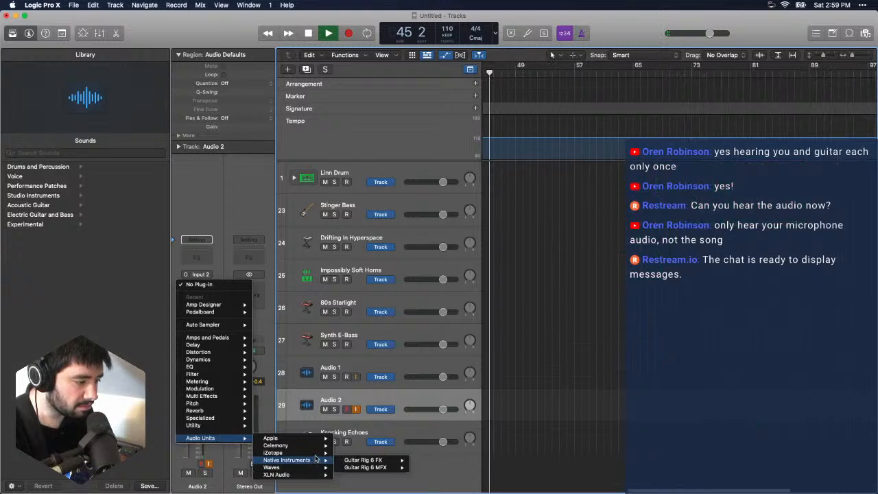
{"action": "mouse_move", "coordinate": [275, 453]}
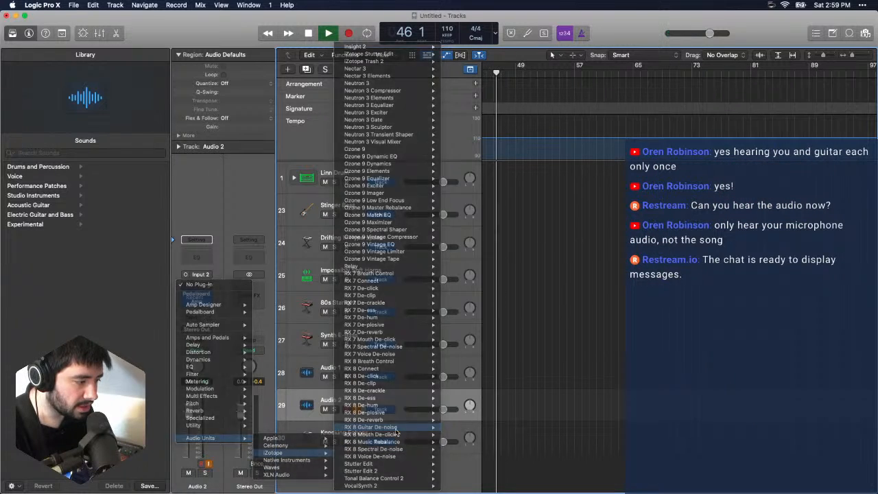
{"action": "left_click", "coordinate": [396, 428]}
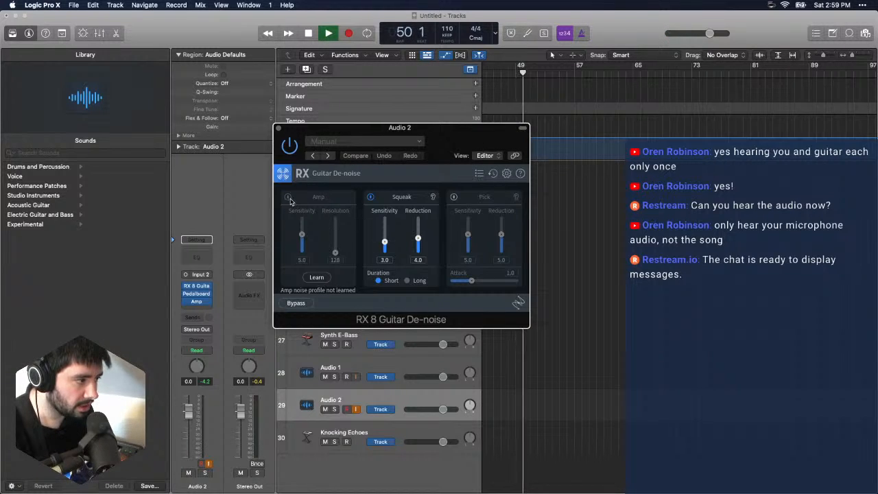
- Try learning the amp noise profile in RX 8 Guitar De-noise during playback, then bypass the plug-in and close its window
{"action": "left_click", "coordinate": [317, 278]}
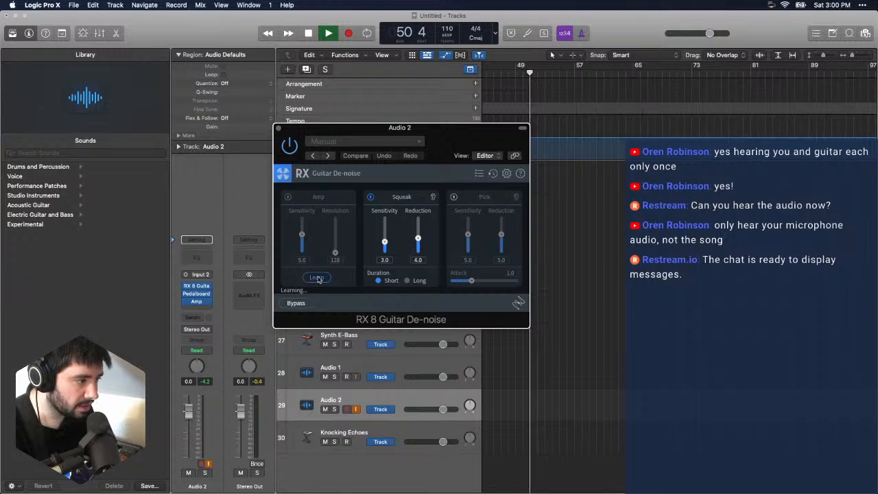
{"action": "key", "text": "space"}
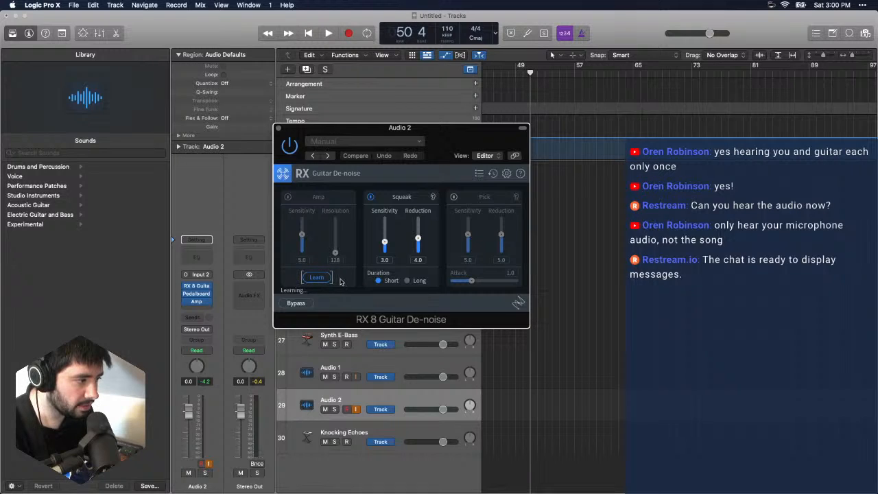
{"action": "key", "text": "space"}
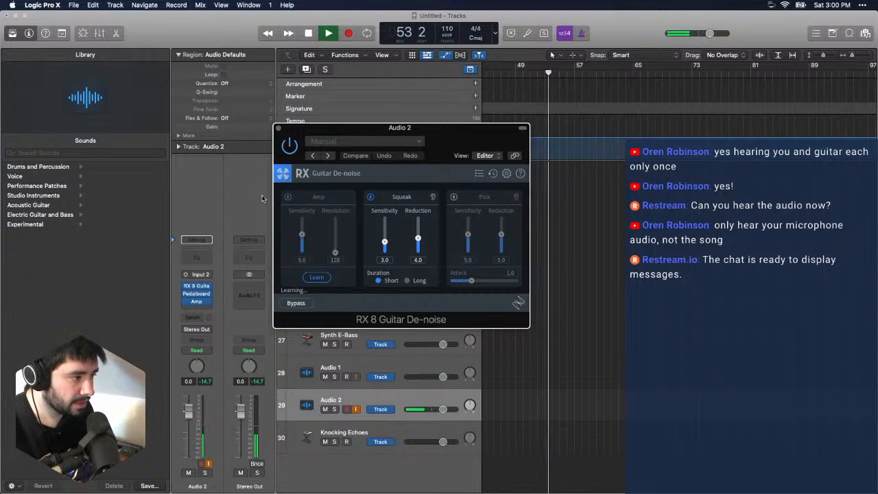
{"action": "left_click", "coordinate": [291, 156]}
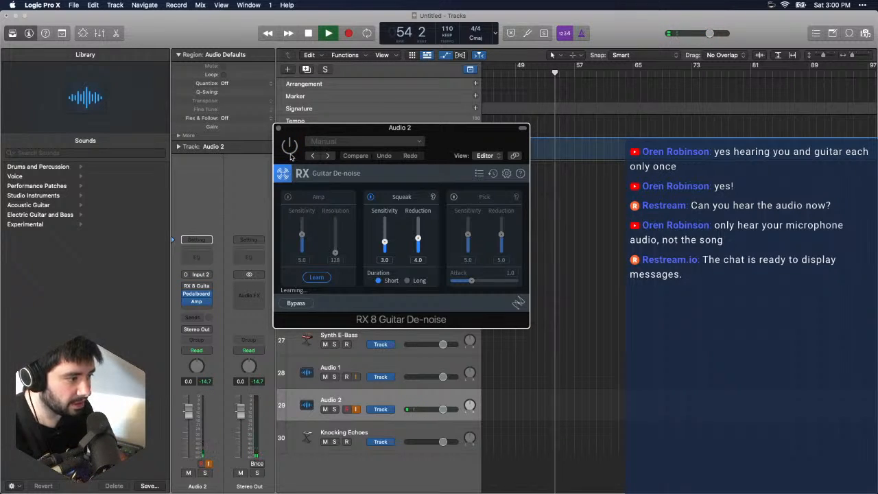
{"action": "left_click", "coordinate": [278, 128]}
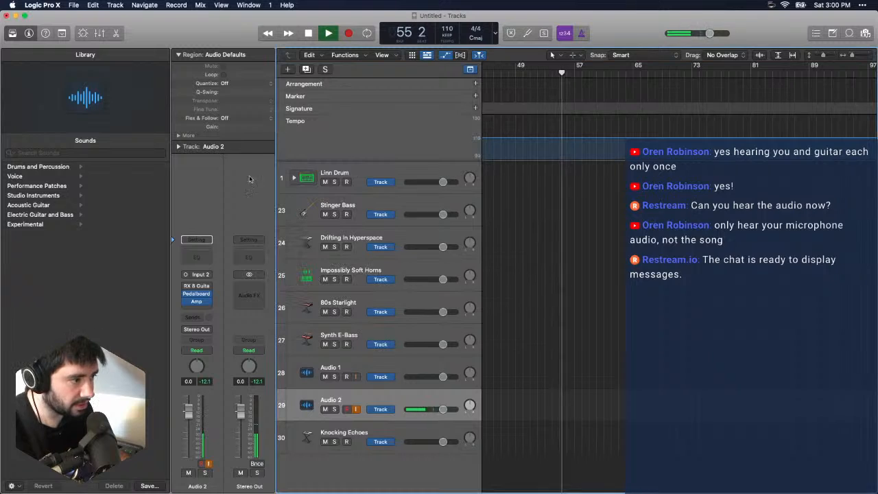
- Audition the guitar through Pedalboard's Wiggle Room preset against the song from the beginning, then close Pedalboard
{"action": "left_click", "coordinate": [199, 297]}
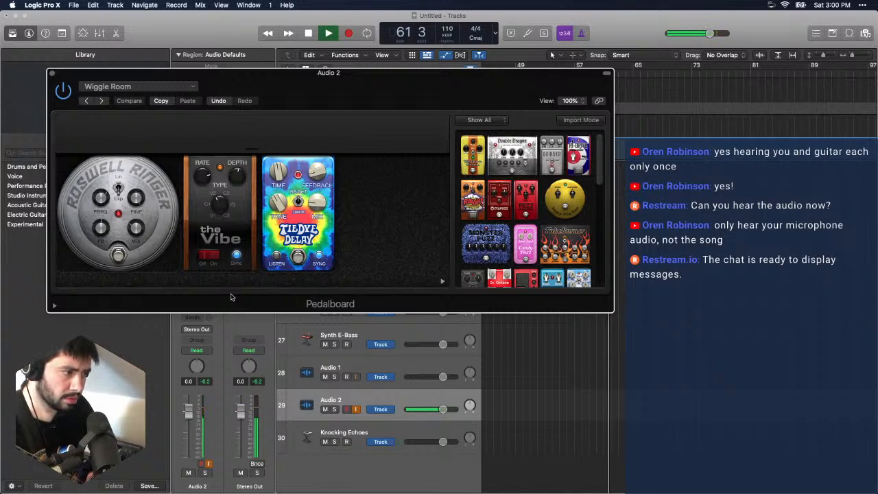
{"action": "key", "text": "Return"}
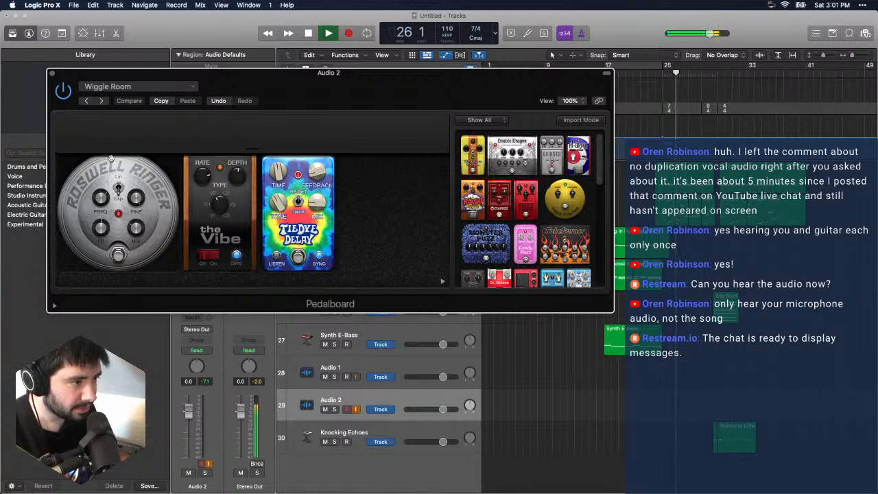
{"action": "left_click", "coordinate": [52, 73]}
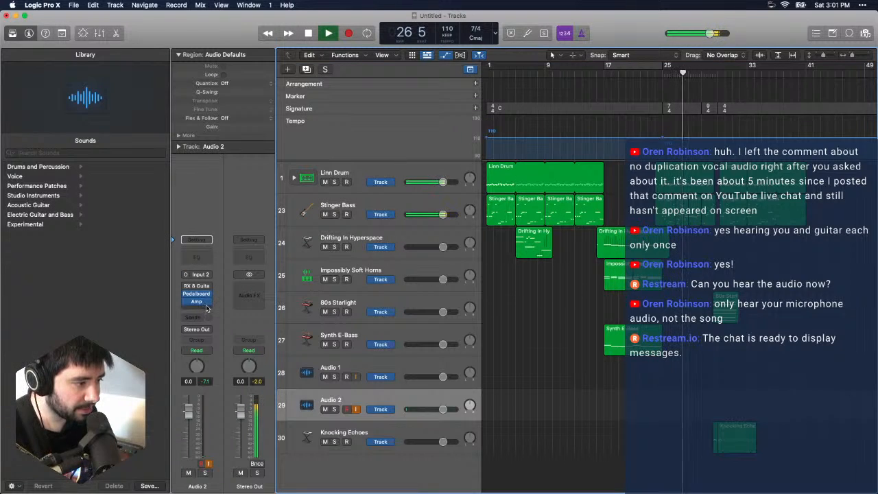
- Bypass Pedalboard on Audio 2, insert Guitar Rig 6 FX between Pedalboard and Amp, and move its window fully into view
{"action": "left_click", "coordinate": [206, 305]}
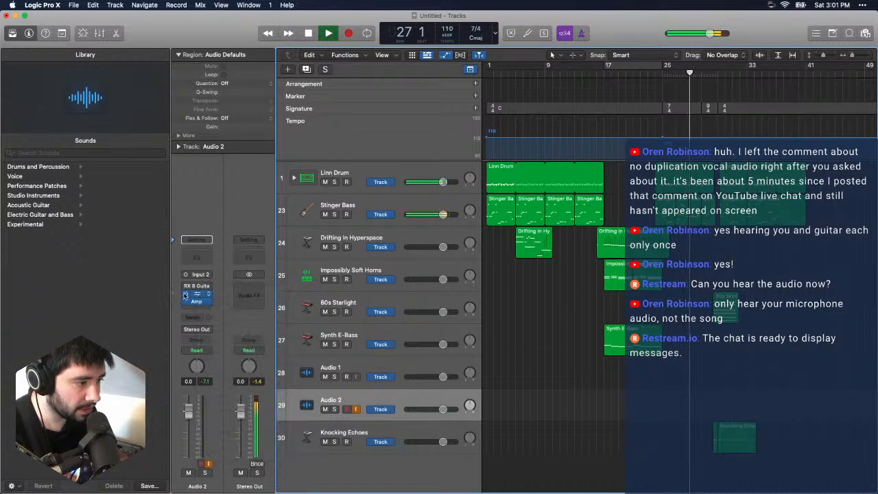
{"action": "left_click", "coordinate": [195, 301]}
{"action": "mouse_move", "coordinate": [253, 468]}
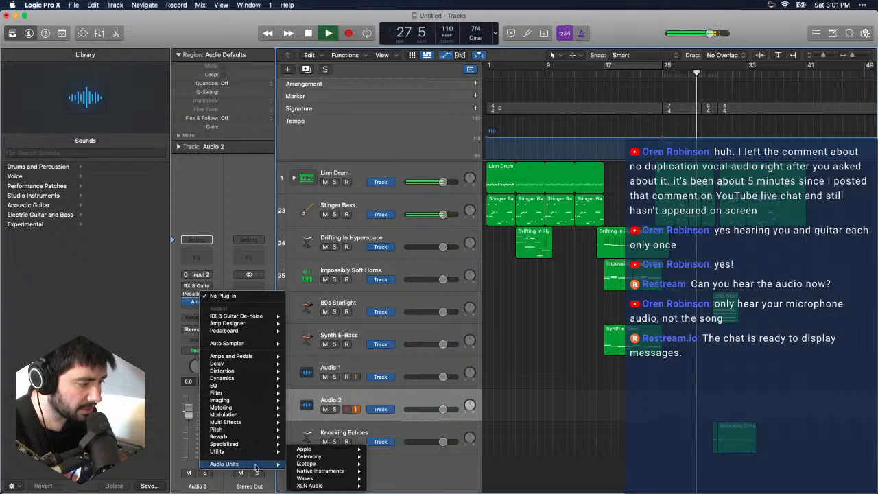
{"action": "mouse_move", "coordinate": [339, 482]}
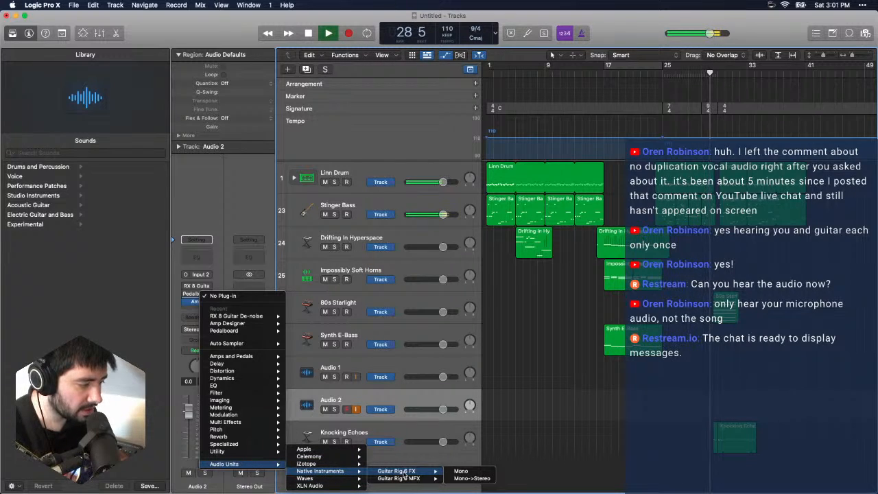
{"action": "left_click", "coordinate": [404, 474]}
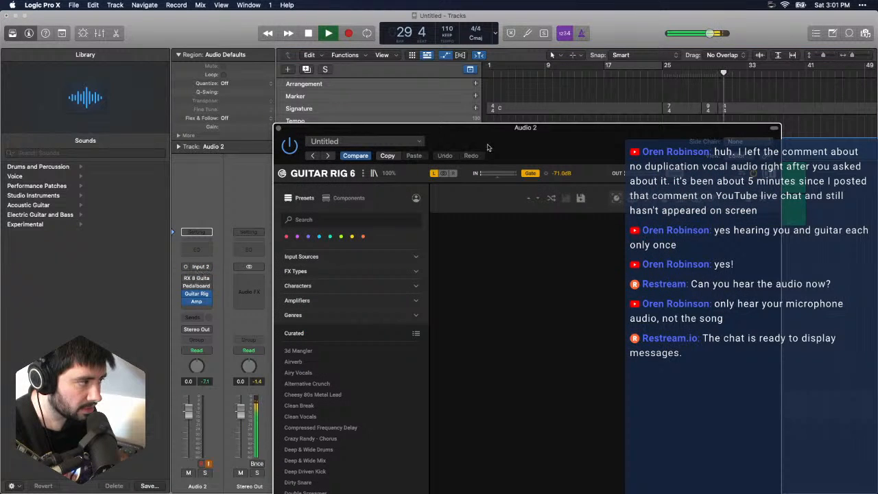
{"action": "left_click_drag", "start_coordinate": [512, 136], "coordinate": [275, 51]}
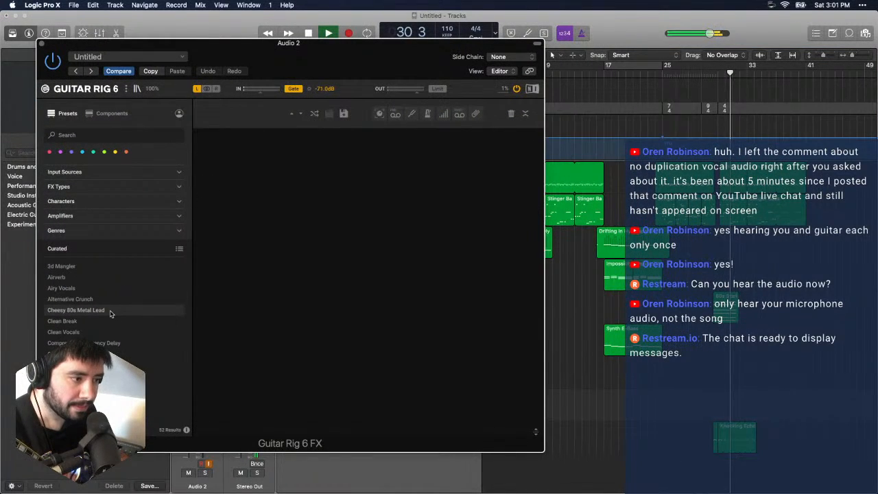
- Filter the Guitar Rig 6 presets by the Ambient genre, stop playback, and load the 3d Mangler preset
{"action": "left_click", "coordinate": [102, 231]}
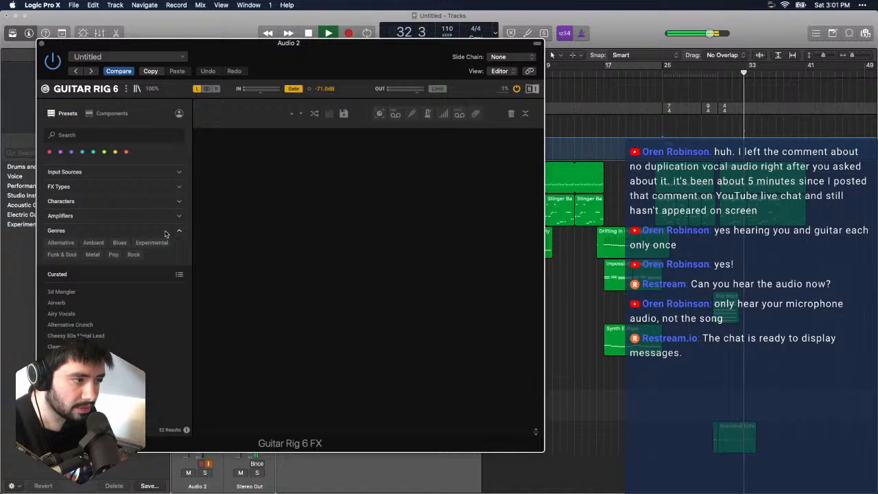
{"action": "left_click", "coordinate": [94, 243]}
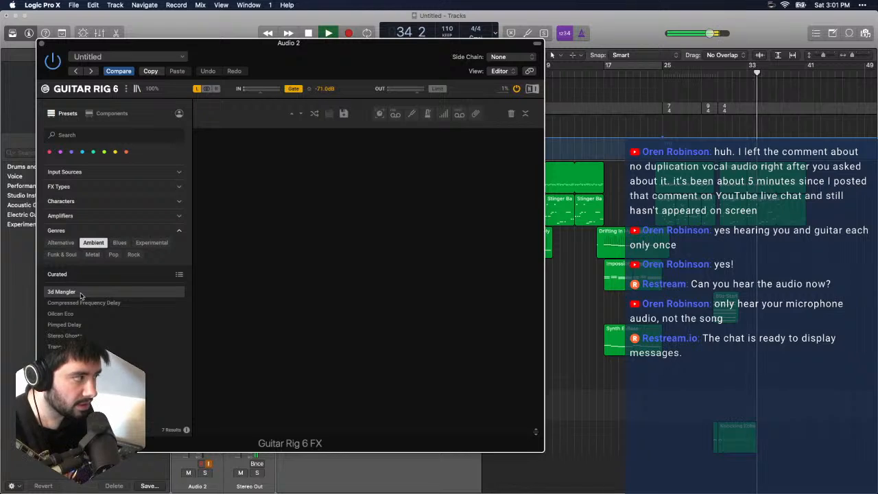
{"action": "left_click", "coordinate": [635, 28]}
{"action": "key", "text": "space"}
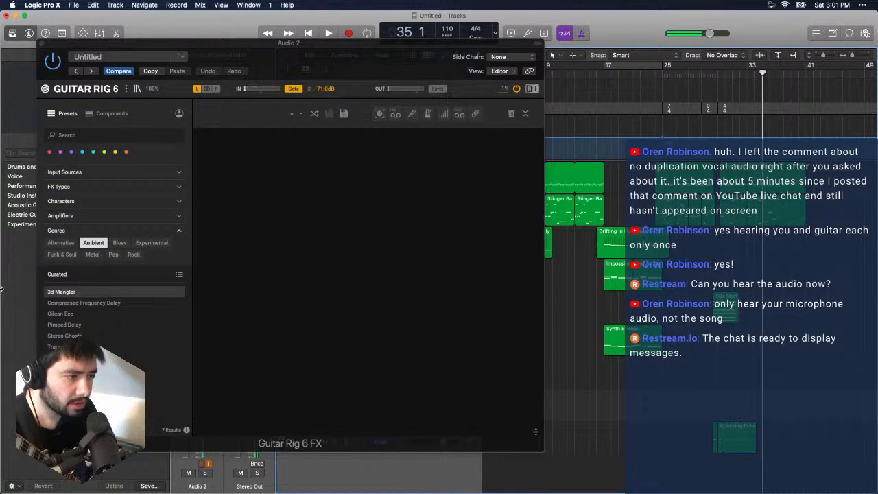
{"action": "left_click", "coordinate": [69, 295]}
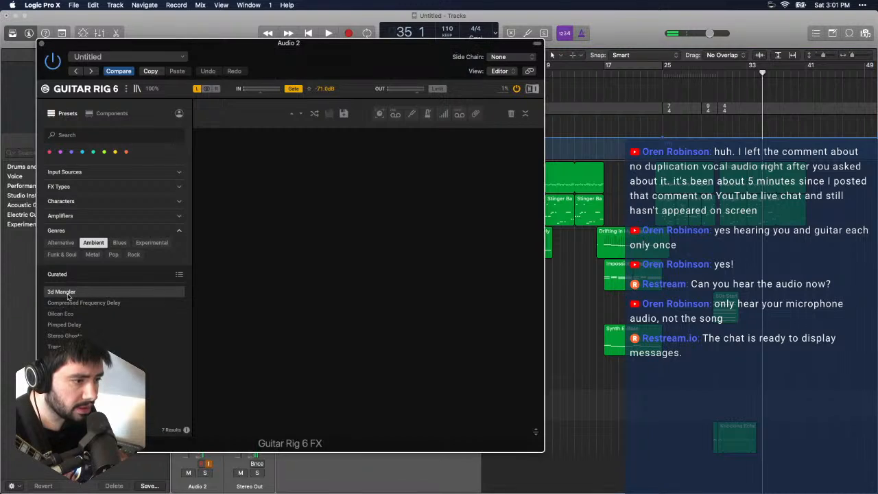
{"action": "double_click", "coordinate": [68, 297]}
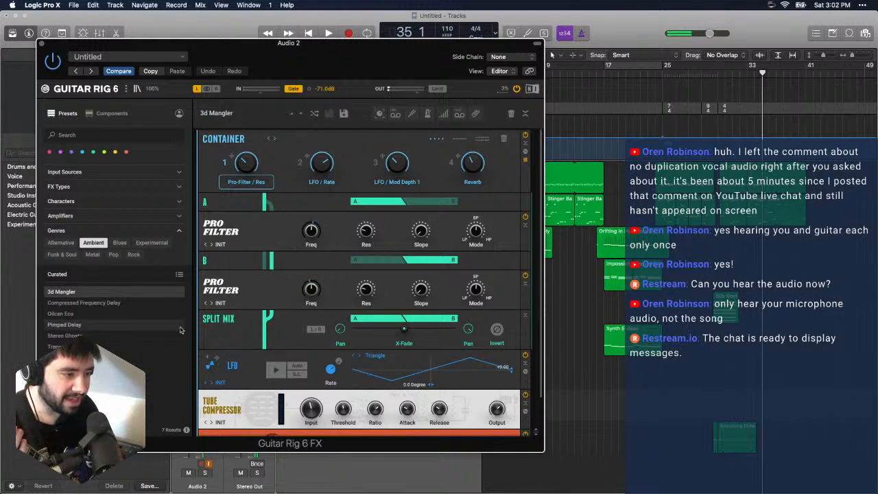
- Load the Compressed Frequency Delay preset, switch to Oilcan Eco, and audition the guitar against the song
{"action": "left_click", "coordinate": [145, 308]}
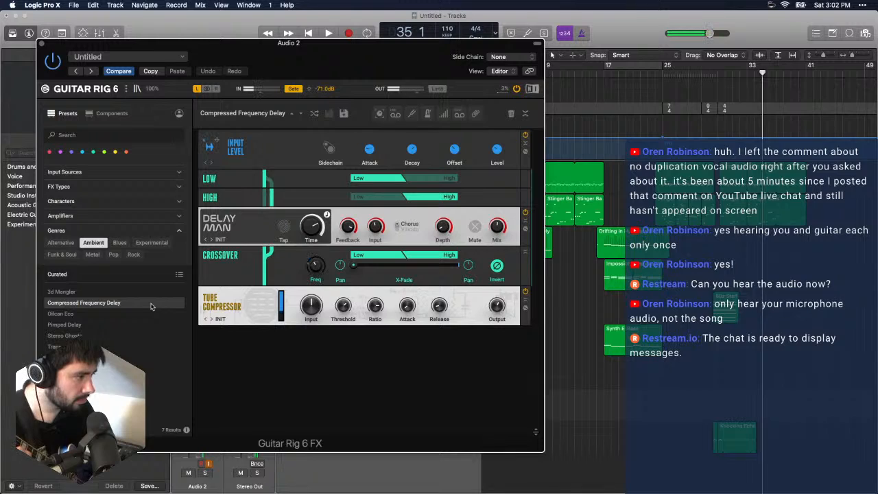
{"action": "left_click", "coordinate": [114, 314]}
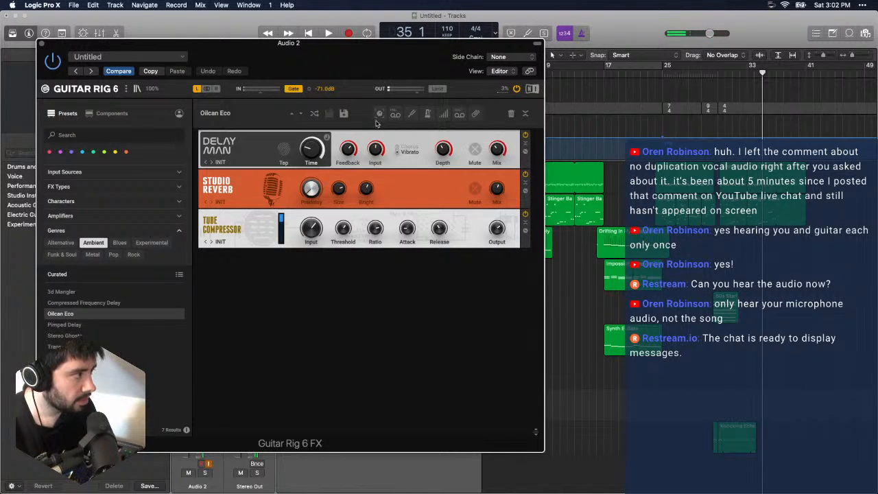
{"action": "left_click", "coordinate": [633, 23]}
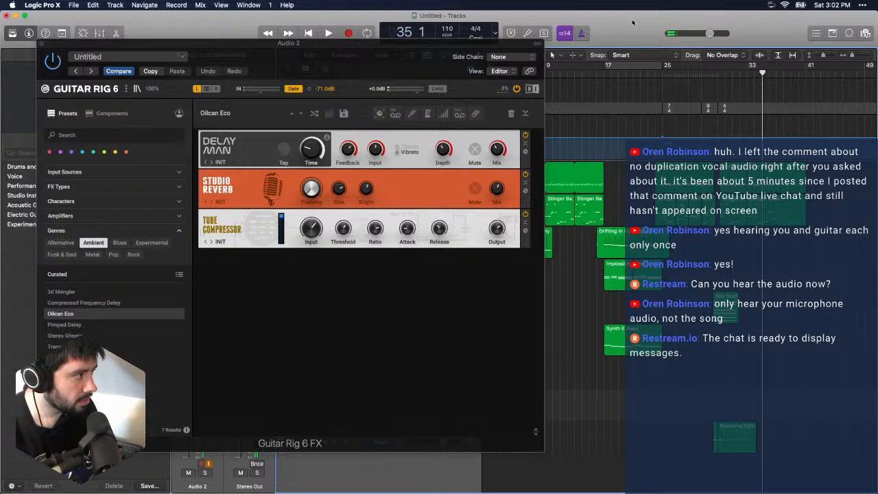
{"action": "key", "text": "space"}
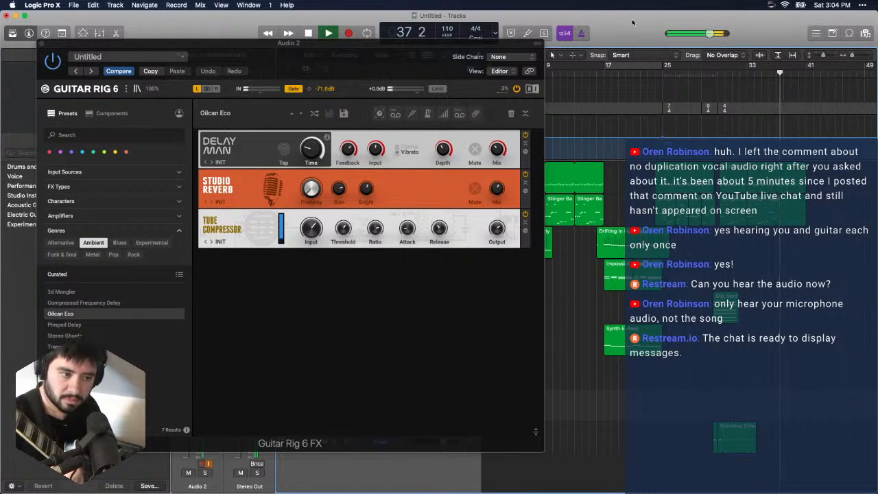
{"action": "key", "text": "space"}
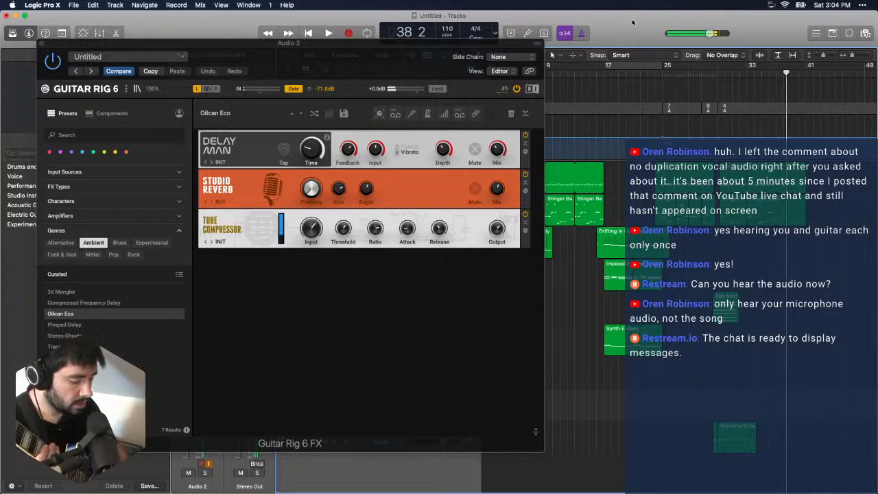
- Rehearse the guitar from the song's beginning with Guitar Rig closed, then record a take on Audio 2 from about bar 3
{"action": "key", "text": "Return"}
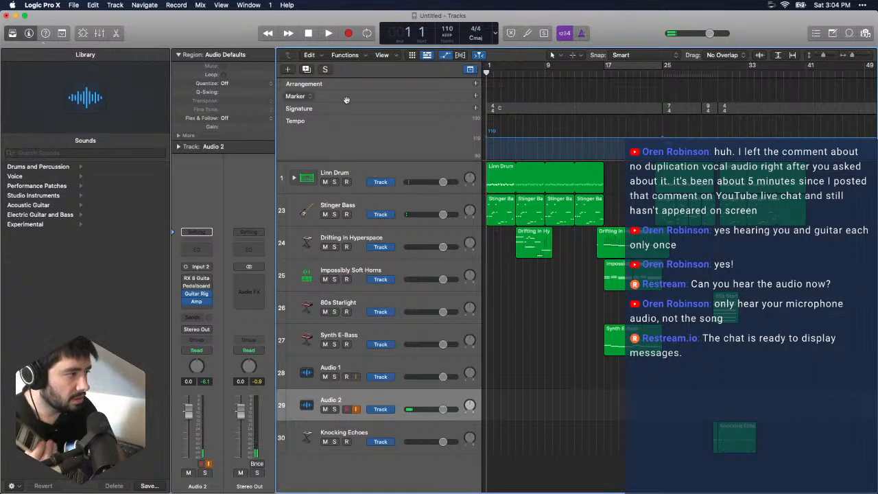
{"action": "key", "text": "space"}
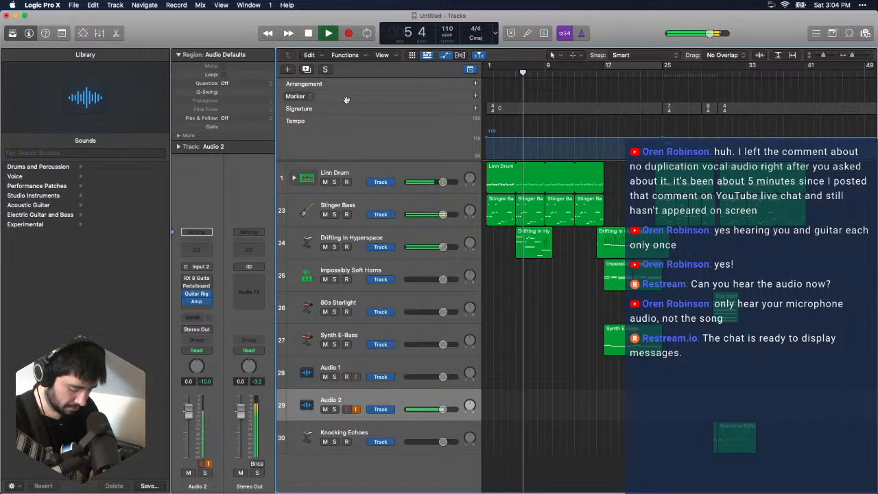
{"action": "key", "text": "Return"}
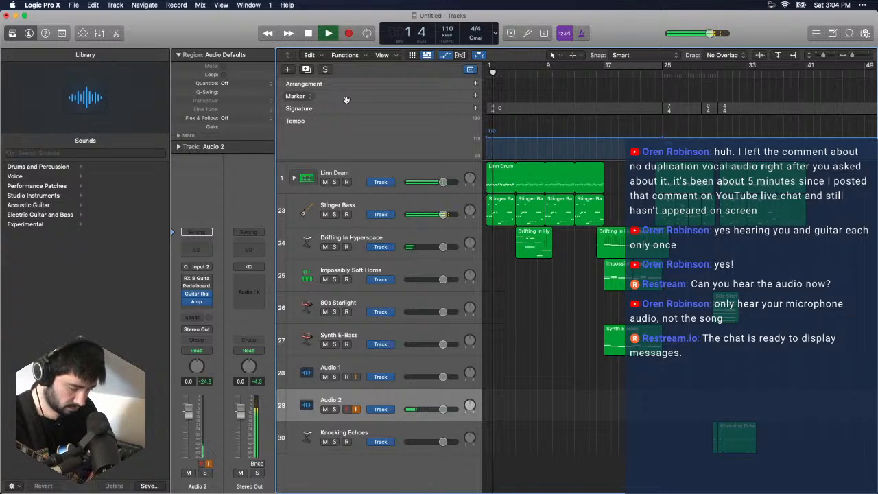
{"action": "key", "text": "r"}
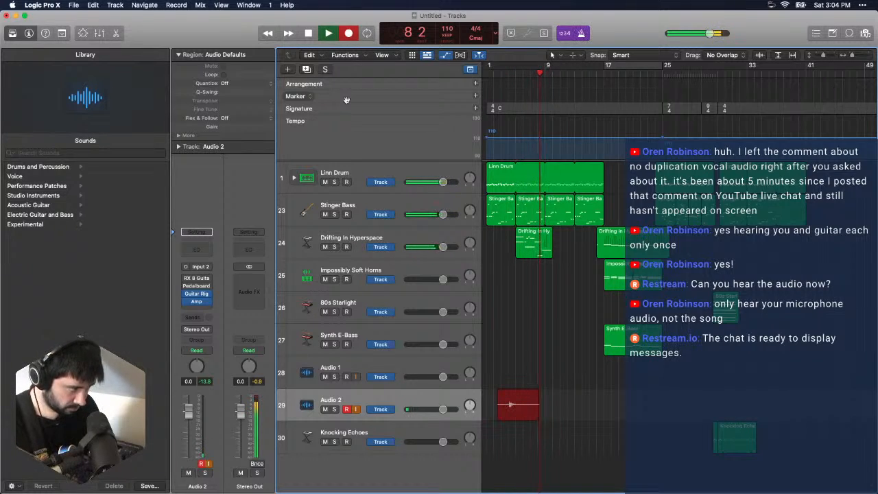
{"action": "key", "text": "space"}
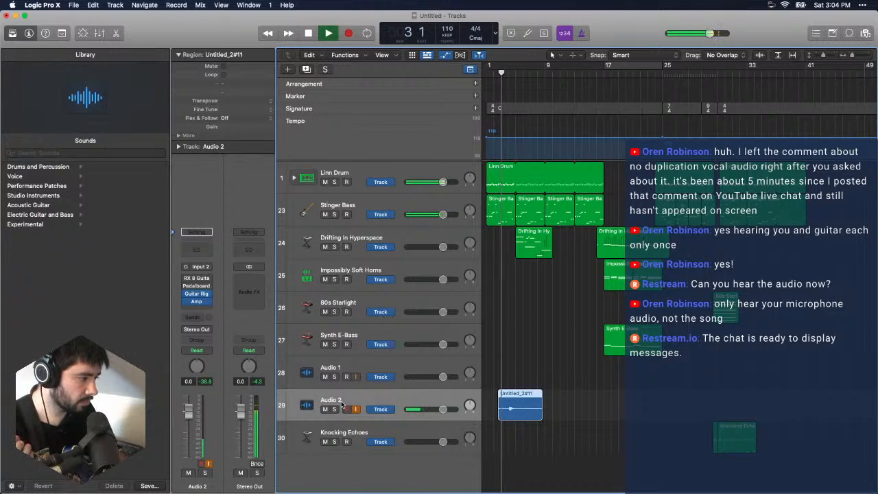
- Listen back to the take with input monitoring off on Audio 2, then re-enable monitoring and stop playback
{"action": "left_click", "coordinate": [356, 410]}
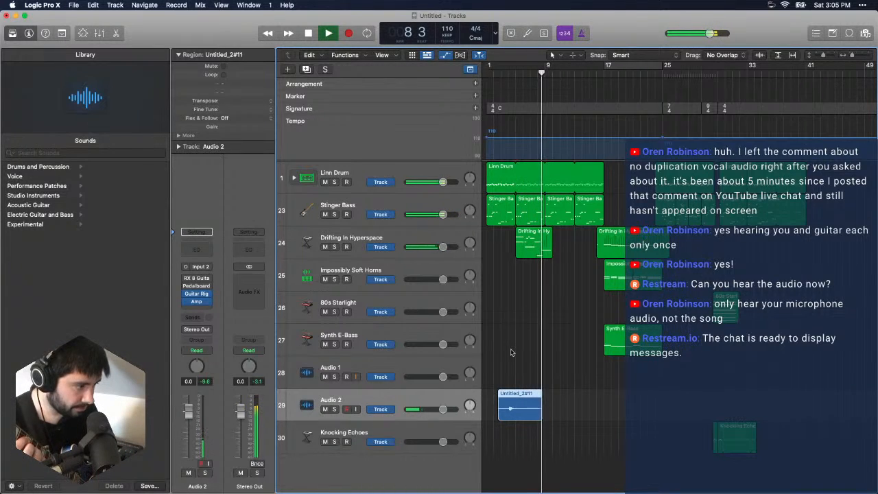
{"action": "left_click", "coordinate": [355, 409]}
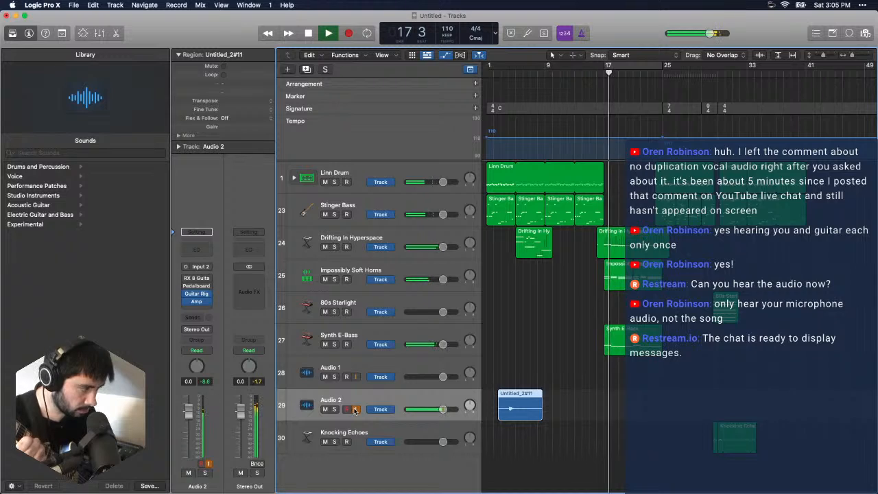
{"action": "key", "text": "space"}
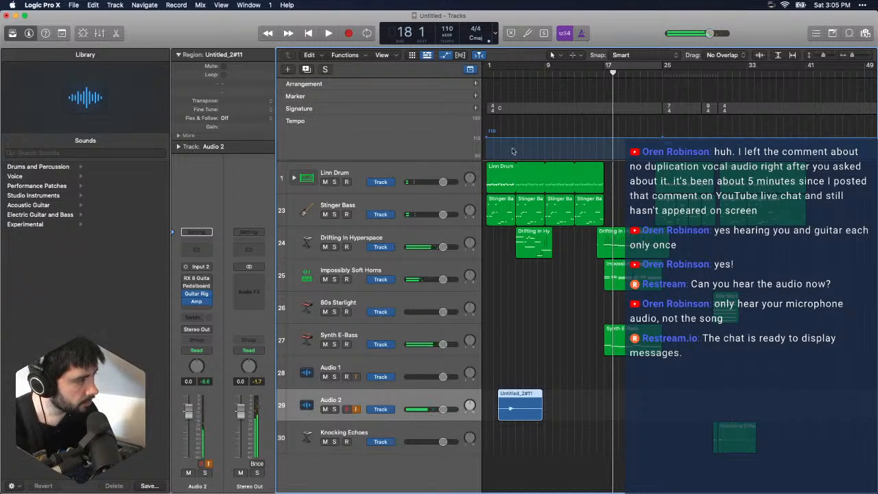
- Rehearse the guitar from bar 8, then record a second phrase on Audio 2 starting at bar 9
{"action": "left_click", "coordinate": [539, 74]}
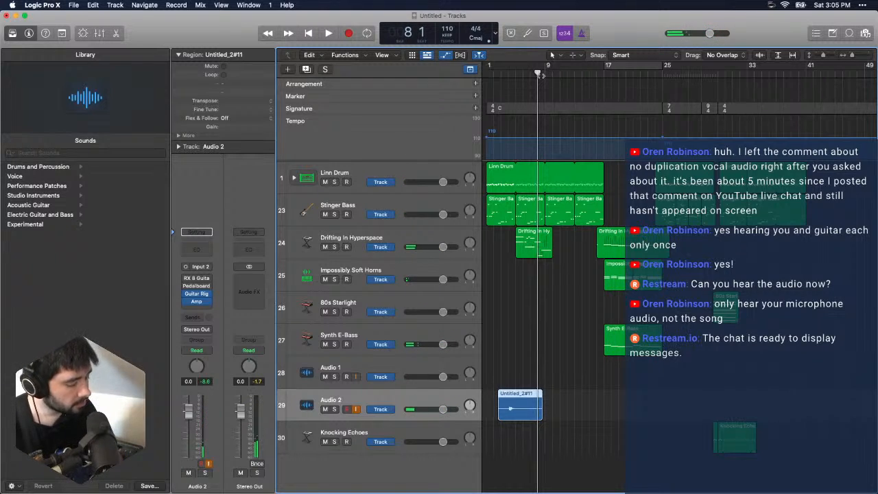
{"action": "key", "text": "space"}
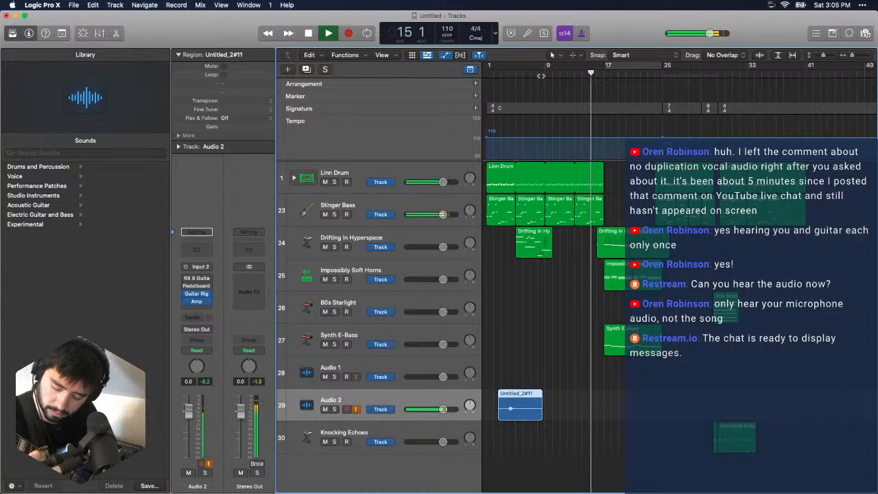
{"action": "key", "text": "space"}
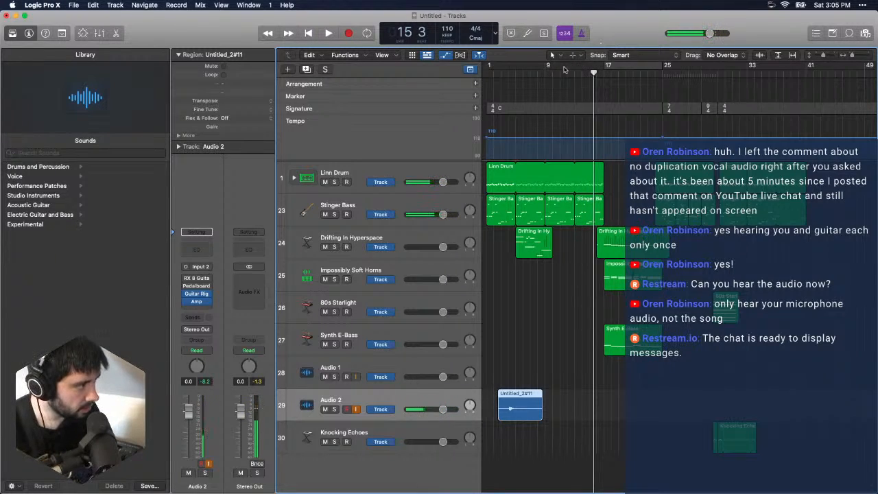
{"action": "left_click", "coordinate": [545, 74]}
{"action": "key", "text": "r"}
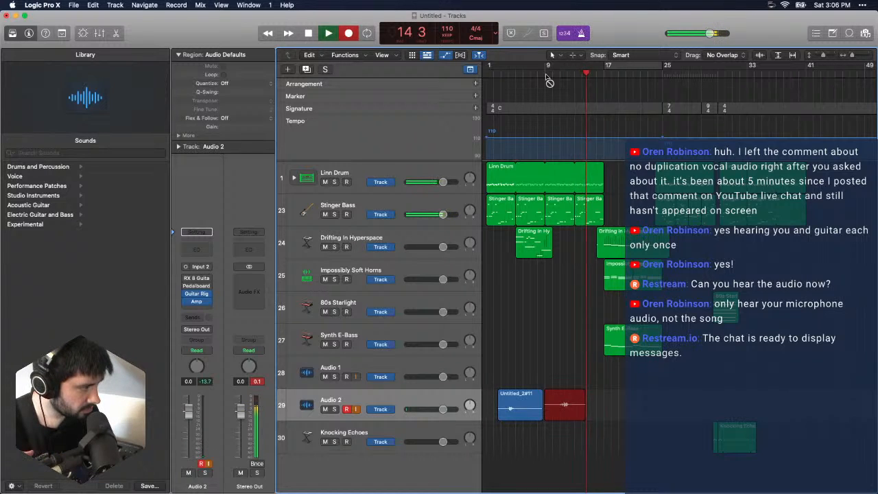
{"action": "key", "text": "space"}
- Play the song from the start, jump ahead to around bar 17, and play guitar along through the later sections before stopping
{"action": "key", "text": "Return"}
{"action": "key", "text": "space"}
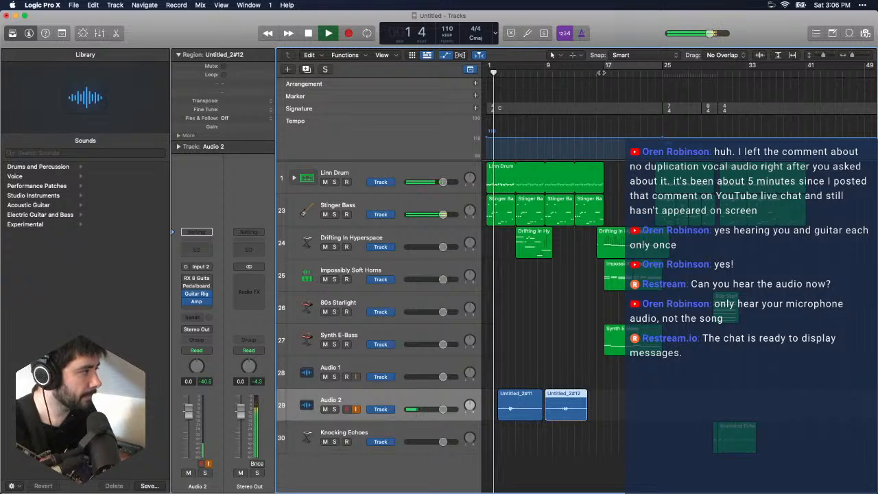
{"action": "left_click", "coordinate": [607, 72]}
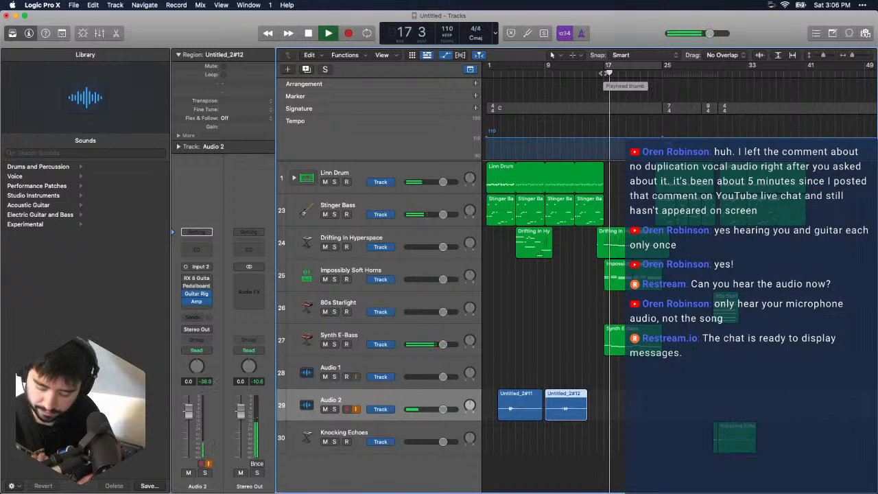
{"action": "left_click", "coordinate": [597, 74]}
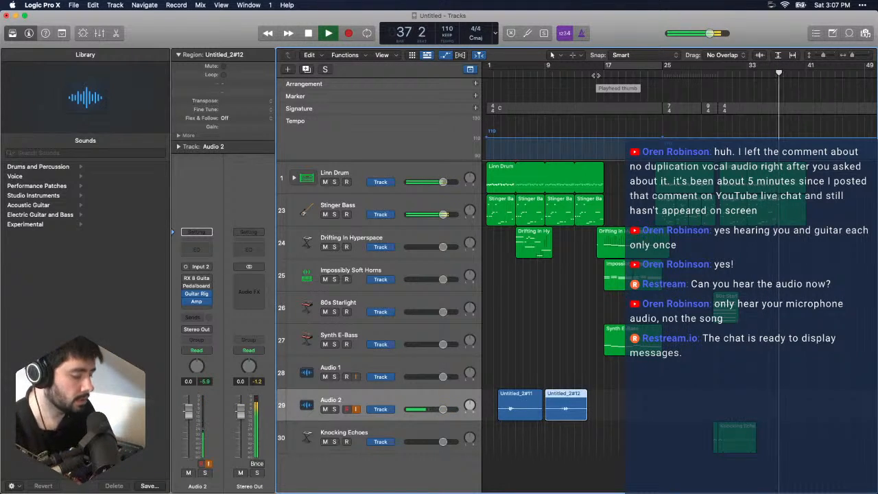
{"action": "key", "text": "space"}
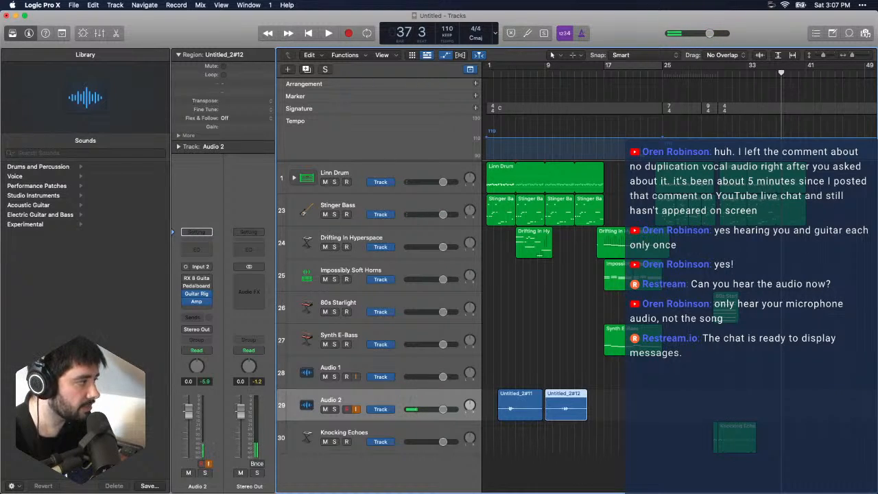
- Place the playhead at bar 24, then create a new audio track below Audio 2 with Input 2 as its source
{"action": "left_click", "coordinate": [655, 73]}
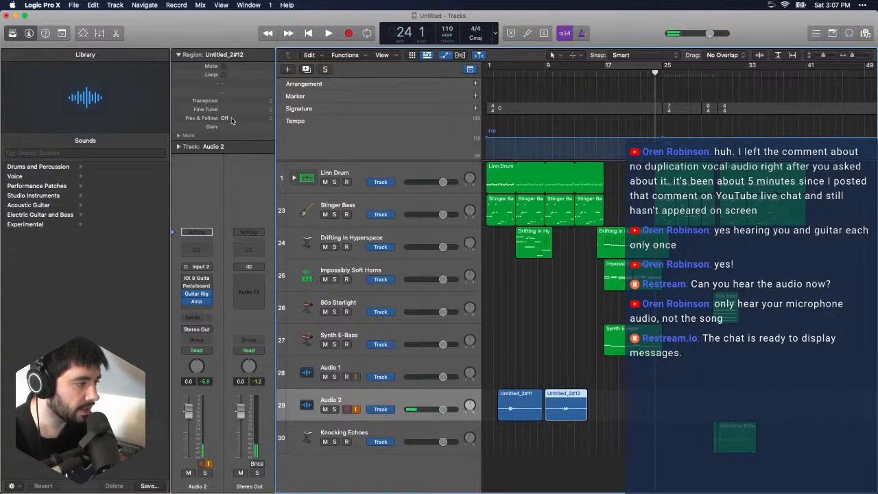
{"action": "left_click", "coordinate": [94, 5]}
{"action": "mouse_move", "coordinate": [77, 7]}
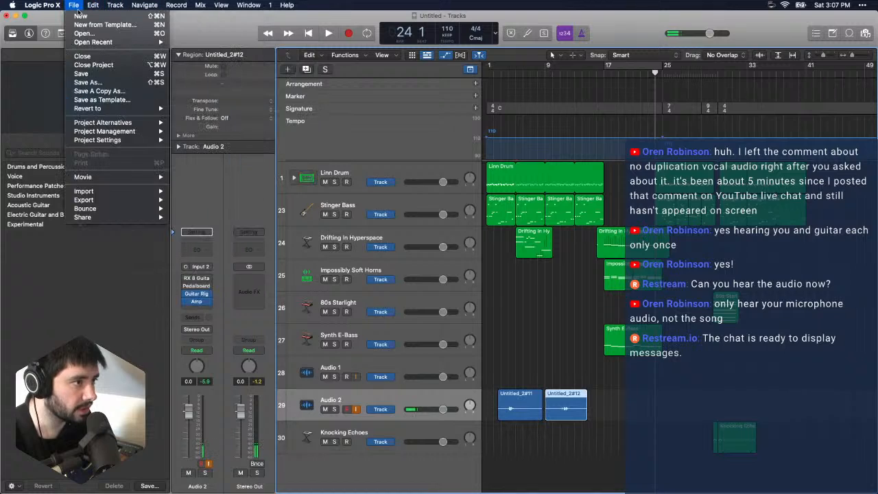
{"action": "mouse_move", "coordinate": [115, 5]}
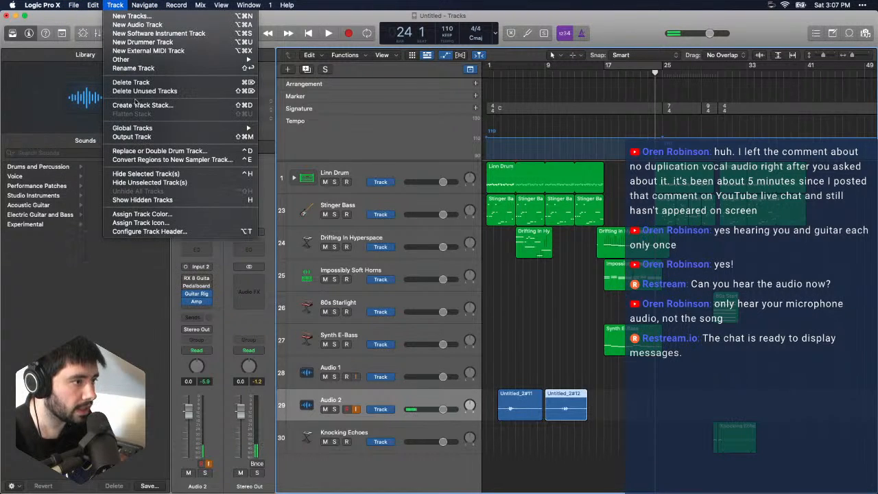
{"action": "left_click", "coordinate": [157, 25]}
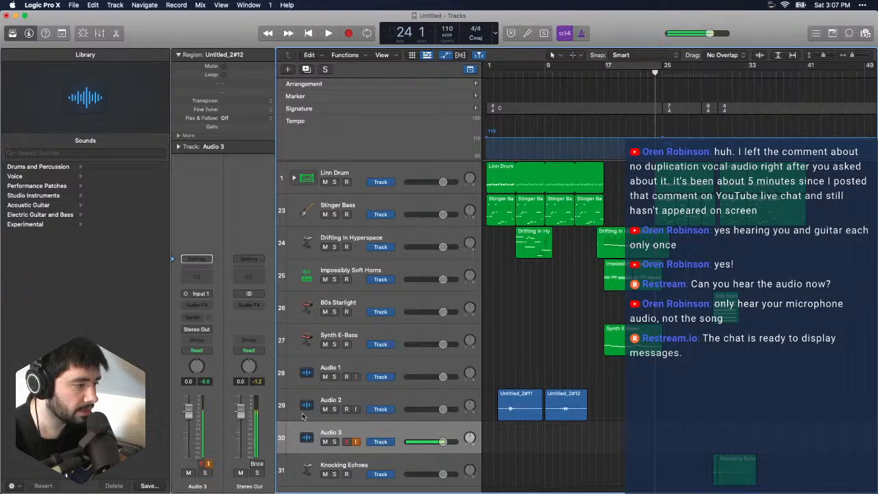
{"action": "left_click", "coordinate": [210, 296]}
{"action": "mouse_move", "coordinate": [212, 320]}
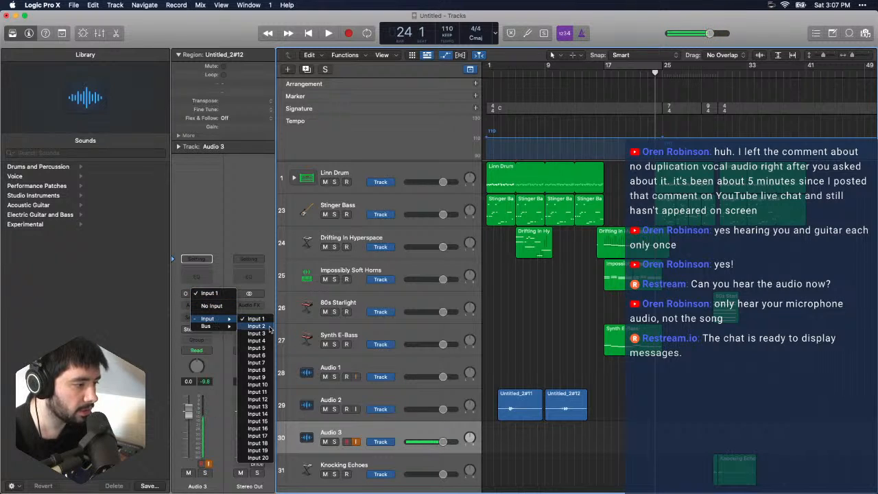
{"action": "left_click", "coordinate": [379, 382]}
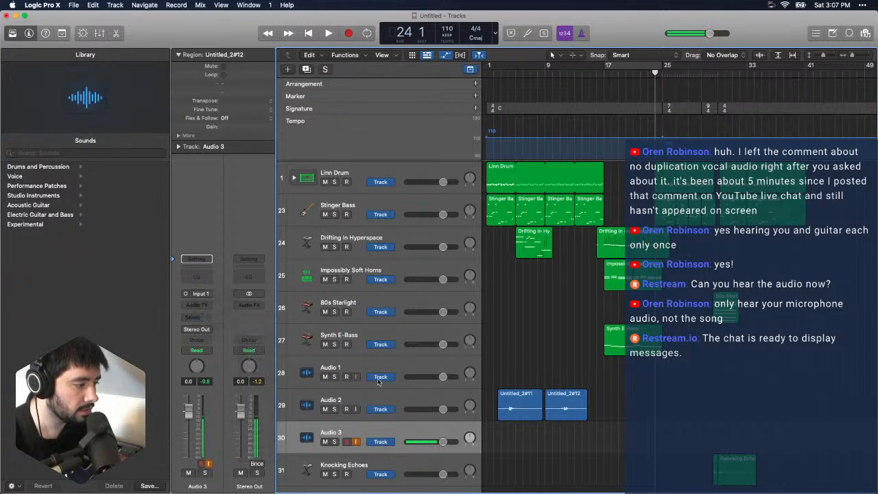
- Insert Guitar Rig 6 FX on the Audio 3 track and move its window fully into view
{"action": "left_click", "coordinate": [203, 306]}
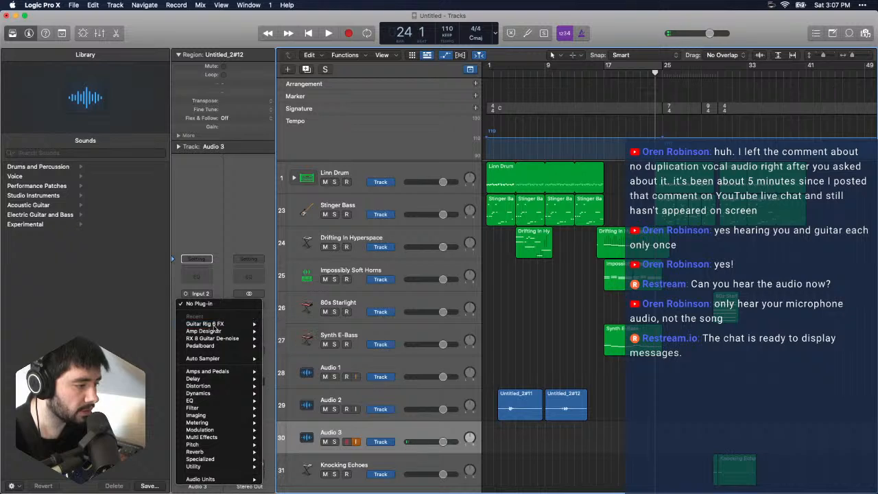
{"action": "key", "text": "Escape"}
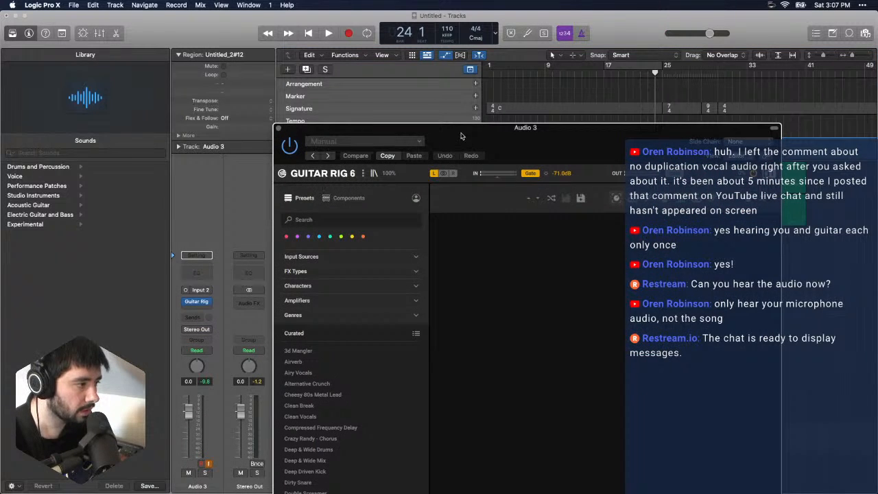
{"action": "left_click_drag", "start_coordinate": [461, 136], "coordinate": [263, 71]}
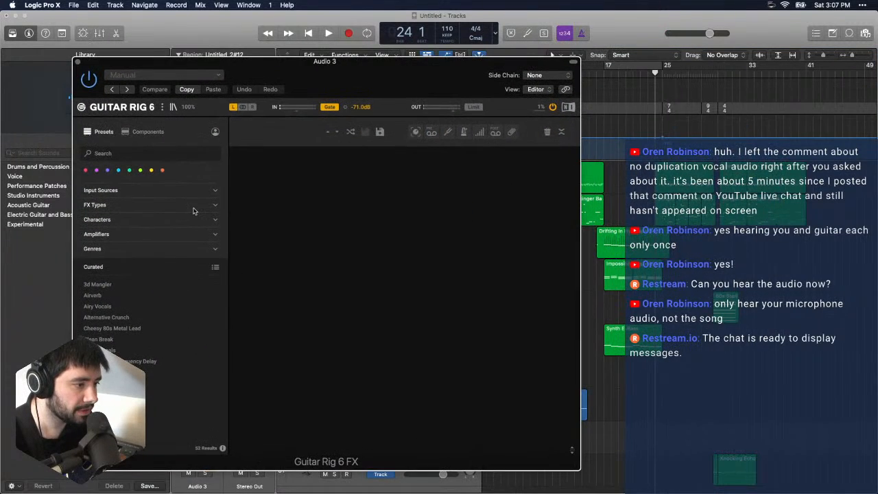
- Filter the presets by the Distorted character and try Cheesy 80s Metal Lead, Crazy Randy - Chorus and Horrible Punk Tone
{"action": "left_click", "coordinate": [129, 221]}
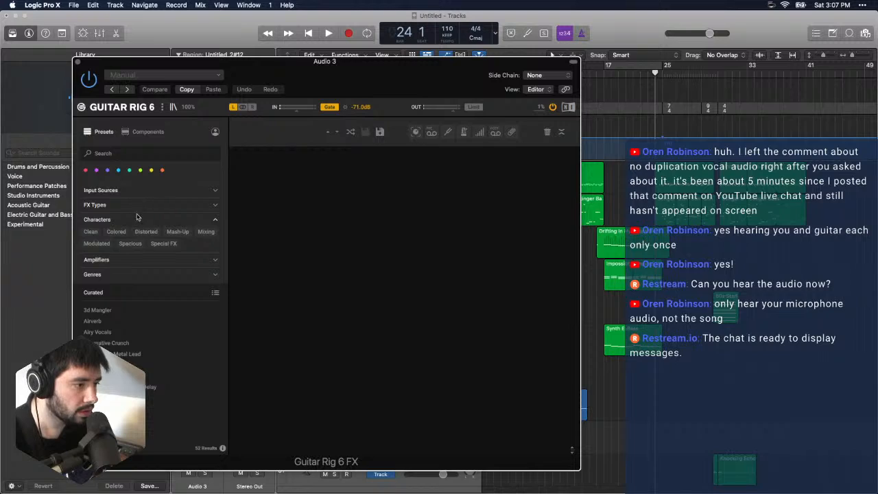
{"action": "left_click", "coordinate": [150, 234]}
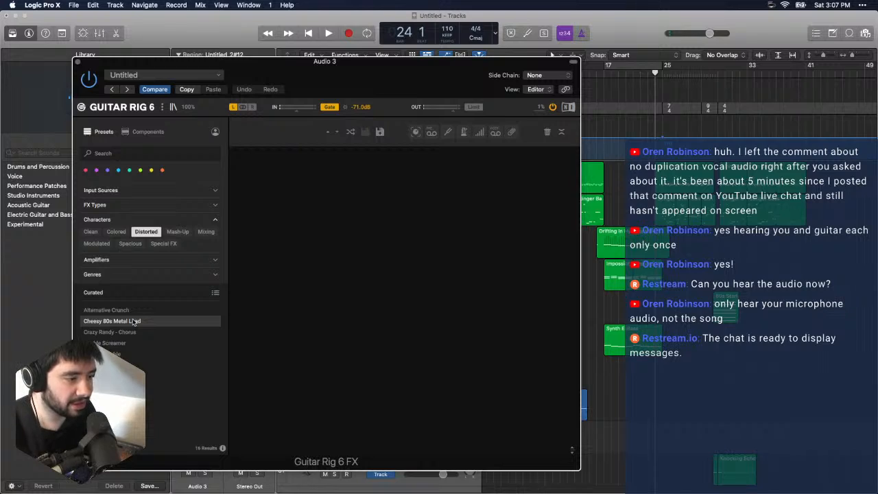
{"action": "left_click", "coordinate": [112, 321]}
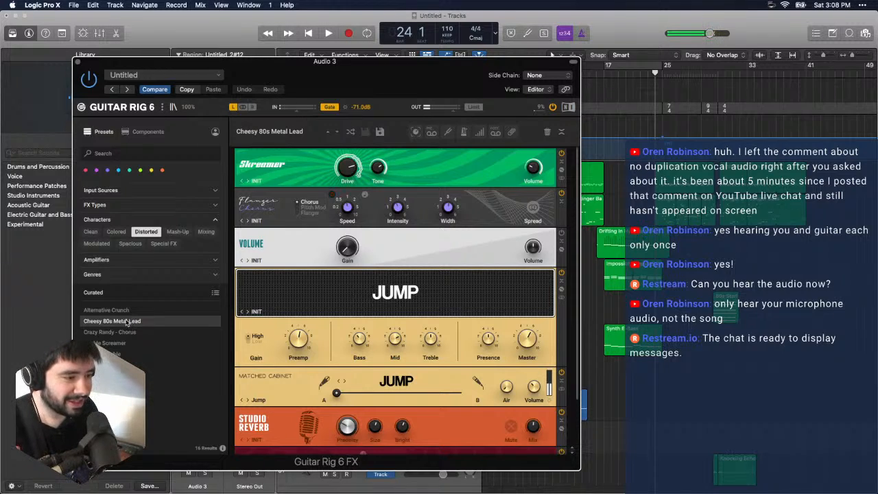
{"action": "left_click", "coordinate": [134, 332]}
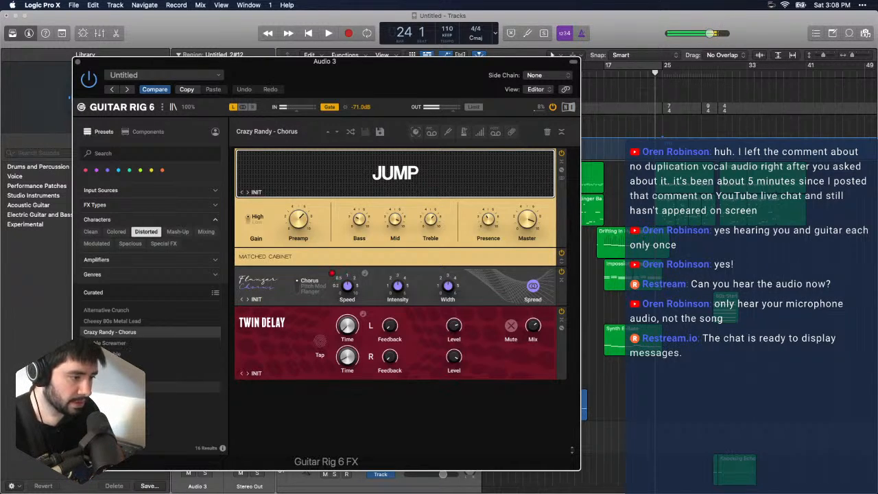
{"action": "double_click", "coordinate": [172, 387]}
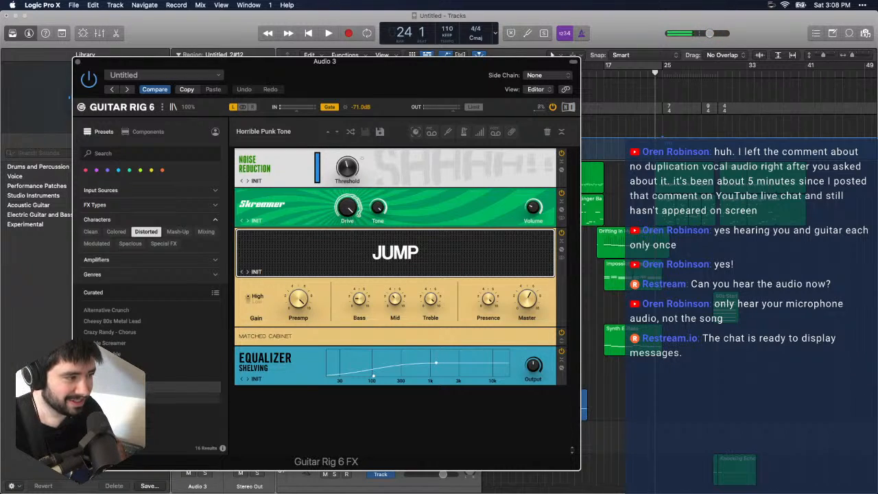
- Load the Joey Jump preset, then set a cycle range from bar 24 to about bar 29 and play it
{"action": "double_click", "coordinate": [141, 398]}
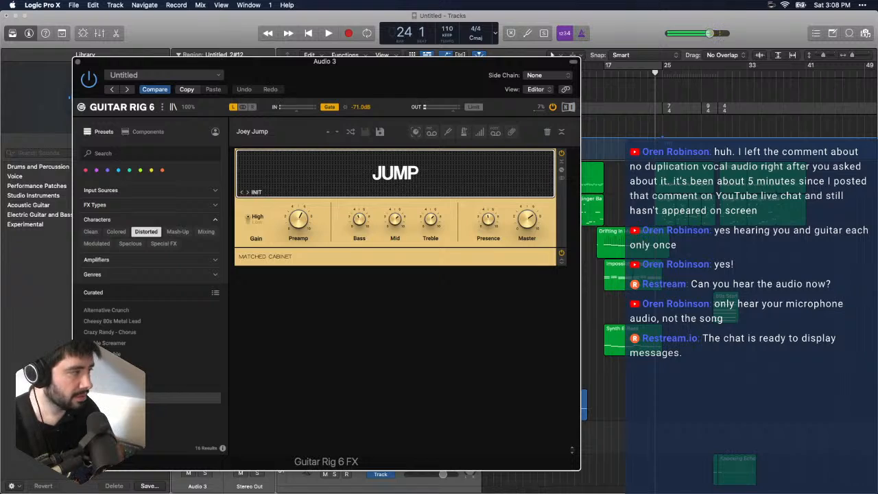
{"action": "left_click", "coordinate": [609, 65]}
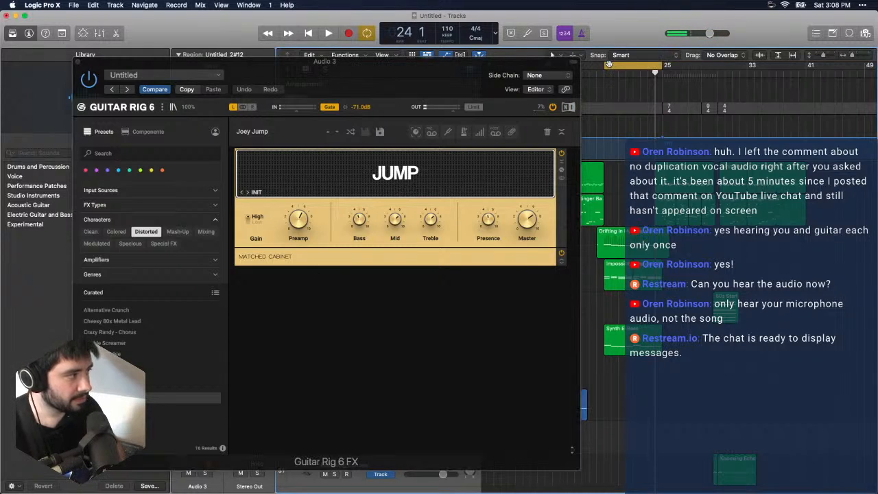
{"action": "left_click", "coordinate": [662, 66]}
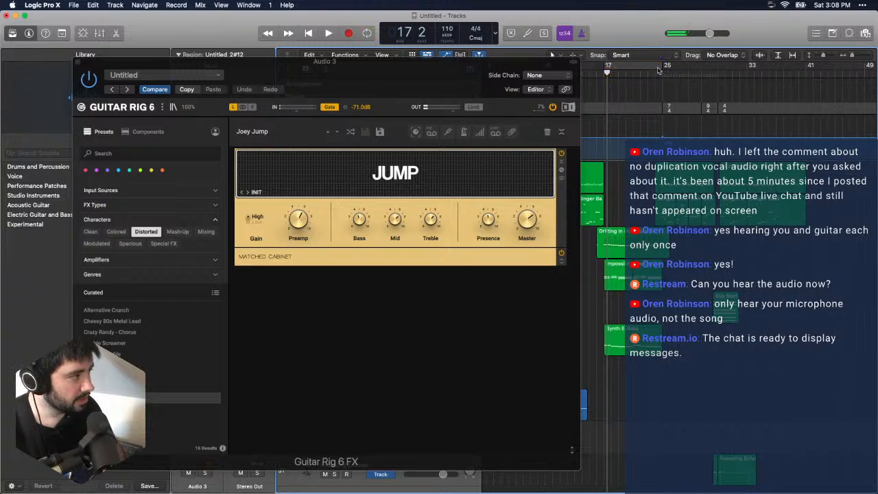
{"action": "left_click_drag", "start_coordinate": [658, 66], "coordinate": [717, 66]}
{"action": "key", "text": "space"}
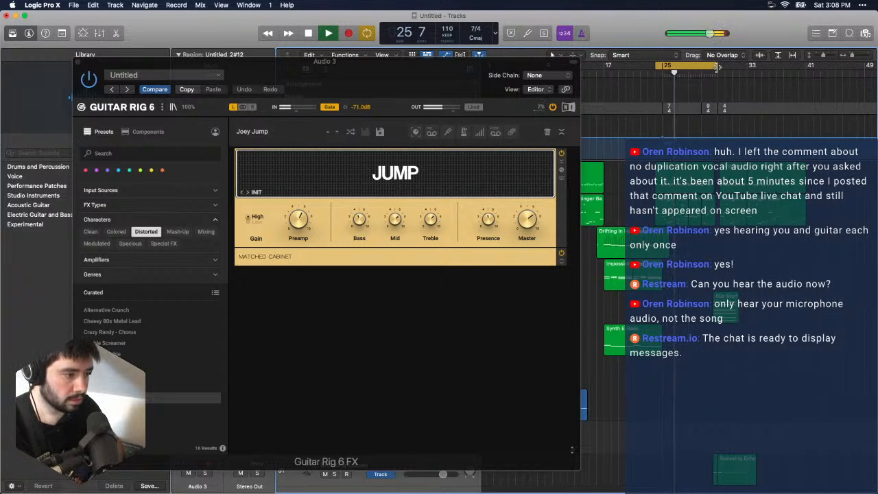
- Try the Low Riffer and Rockin' Jump (HB) presets while the cycle range plays
{"action": "left_click", "coordinate": [149, 420]}
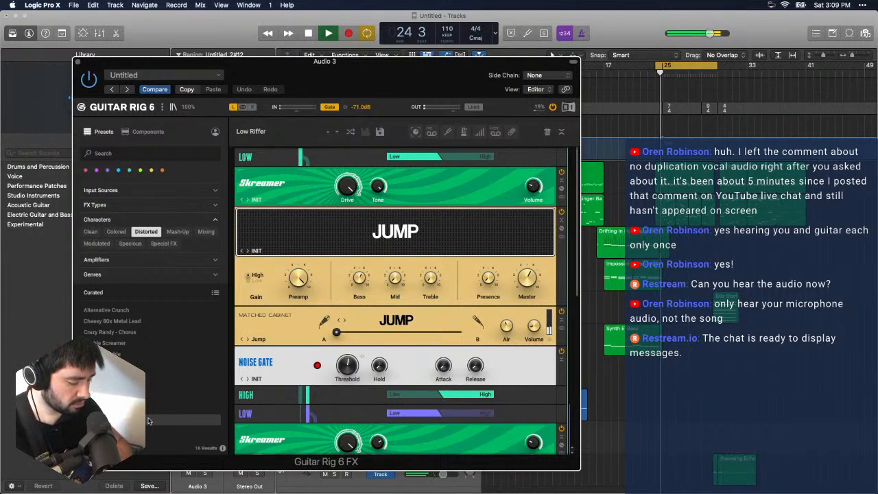
{"action": "scroll", "coordinate": [148, 421], "scroll_direction": "down", "scroll_amount": 3}
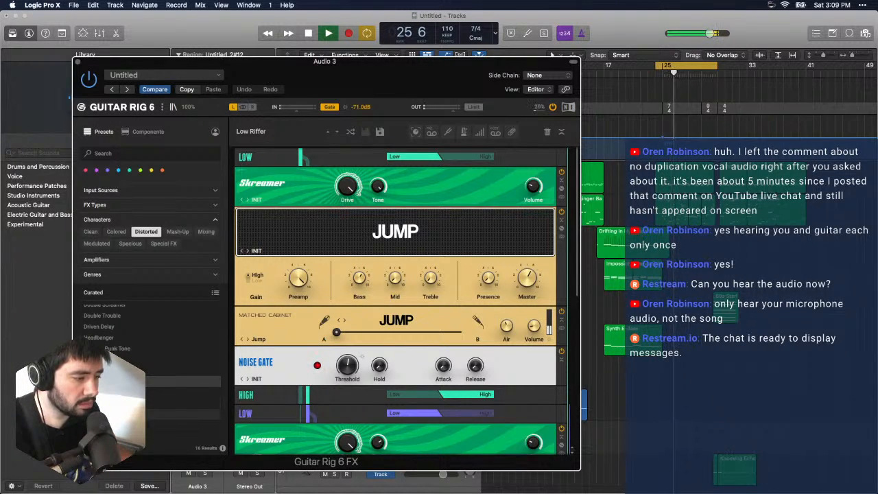
{"action": "double_click", "coordinate": [141, 415]}
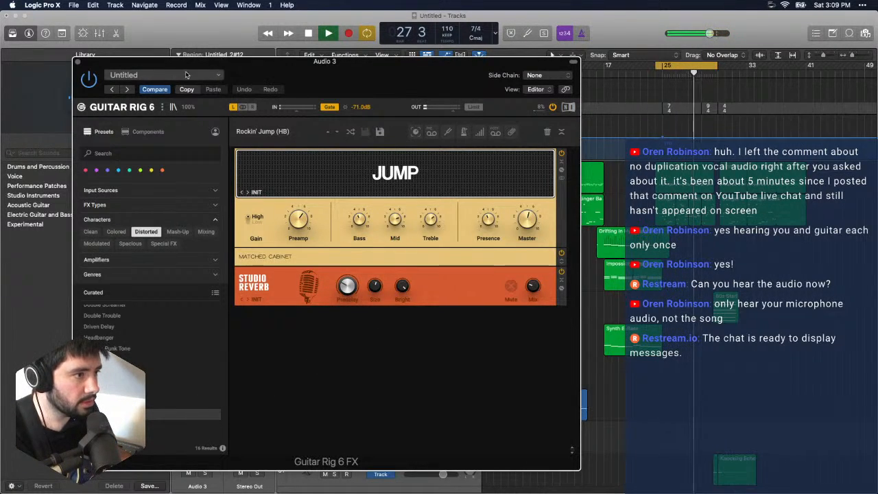
{"action": "scroll", "coordinate": [172, 323], "scroll_direction": "up", "scroll_amount": 3}
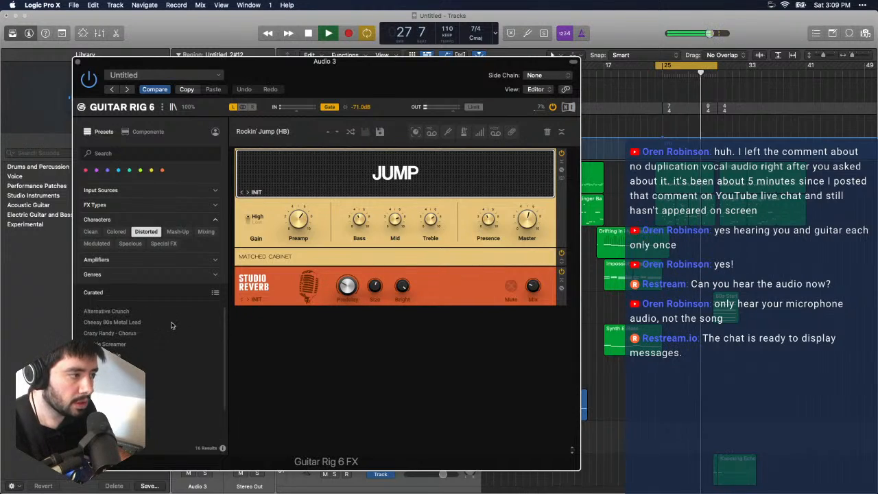
- Add a Noise Reduction component ahead of the Jump amplifier in the Rockin' Jump (HB) rack
{"action": "left_click", "coordinate": [146, 131]}
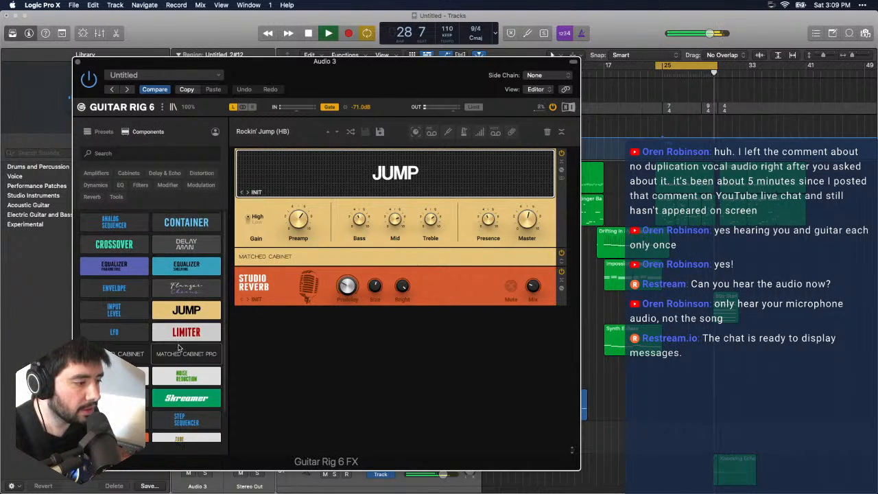
{"action": "scroll", "coordinate": [178, 348], "scroll_direction": "down", "scroll_amount": 1}
{"action": "scroll", "coordinate": [178, 348], "scroll_direction": "down", "scroll_amount": 2}
{"action": "scroll", "coordinate": [180, 357], "scroll_direction": "up", "scroll_amount": 2}
{"action": "scroll", "coordinate": [181, 367], "scroll_direction": "down", "scroll_amount": 2}
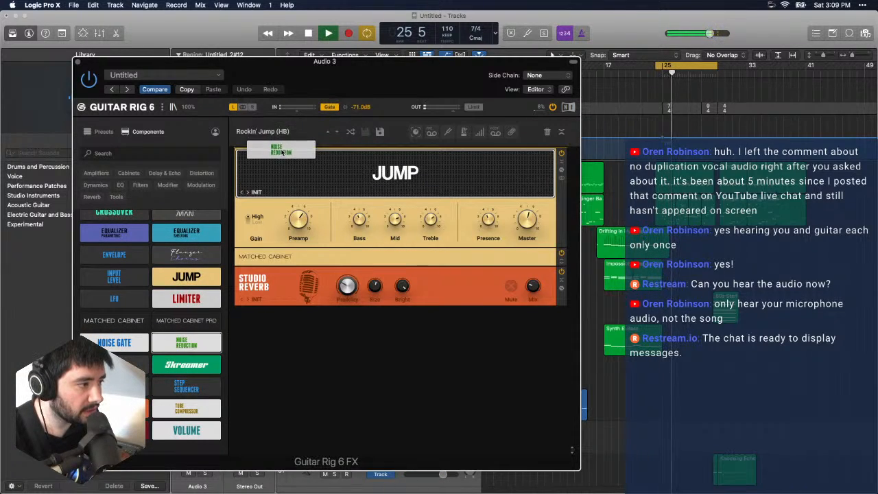
{"action": "left_click_drag", "start_coordinate": [281, 155], "coordinate": [282, 156]}
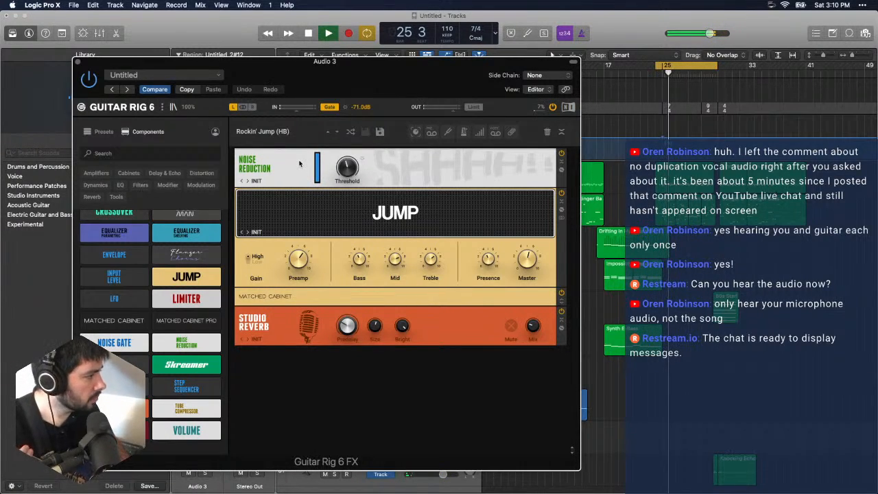
- Listen to the looped bars, stop playback, and open the Stinger Bass region around bar 28 to examine its notes
{"action": "left_click", "coordinate": [710, 82]}
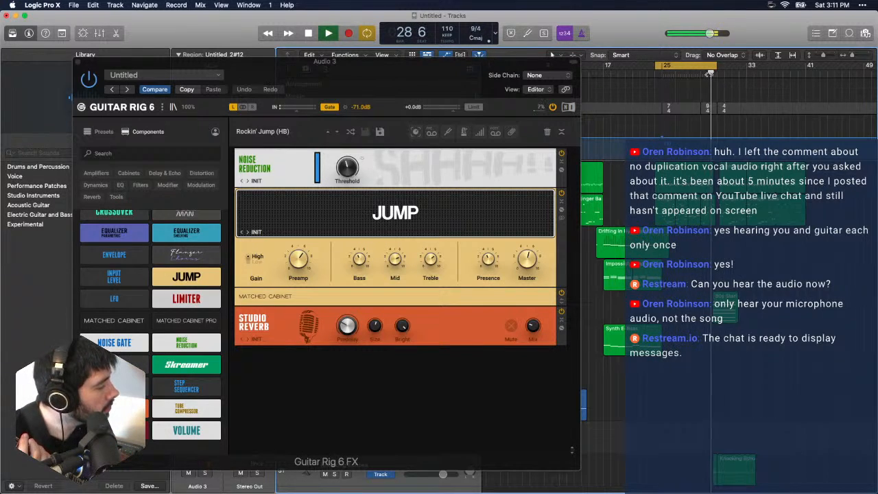
{"action": "left_click", "coordinate": [708, 75]}
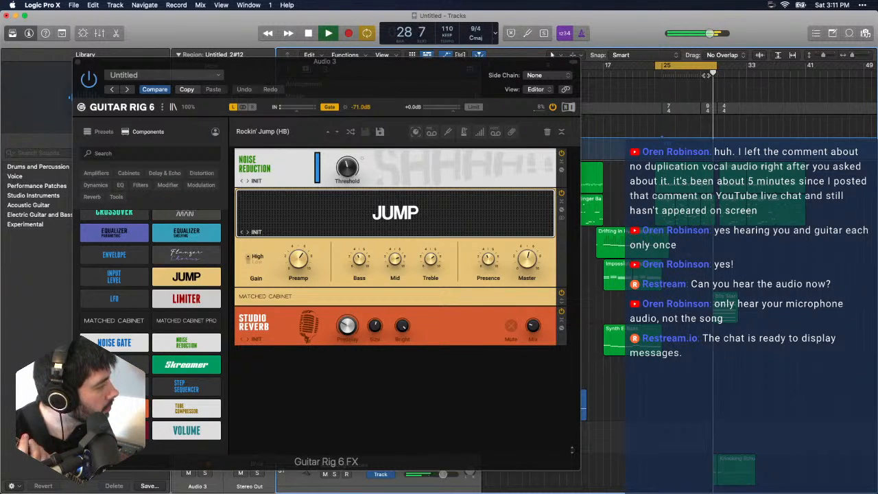
{"action": "left_click", "coordinate": [703, 74]}
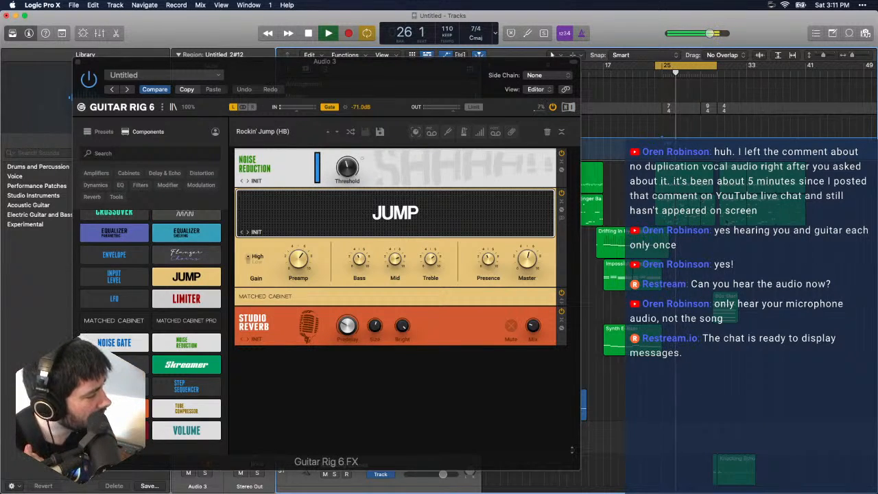
{"action": "key", "text": "space"}
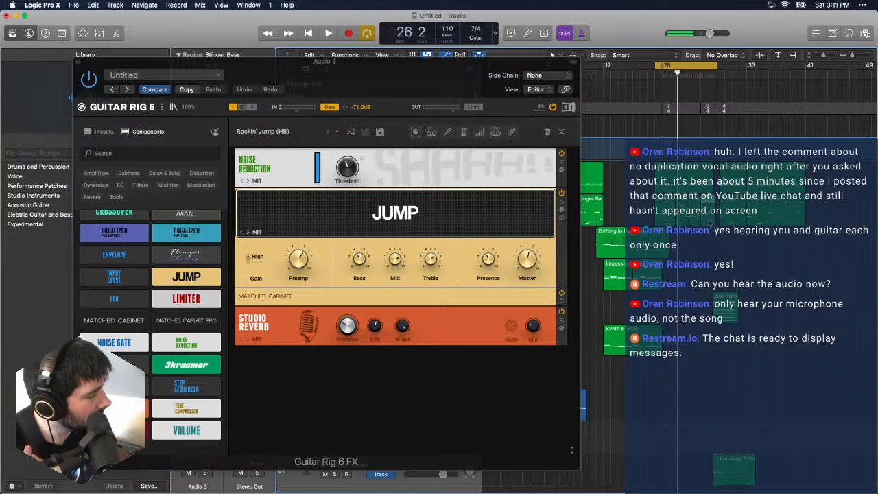
{"action": "double_click", "coordinate": [712, 222]}
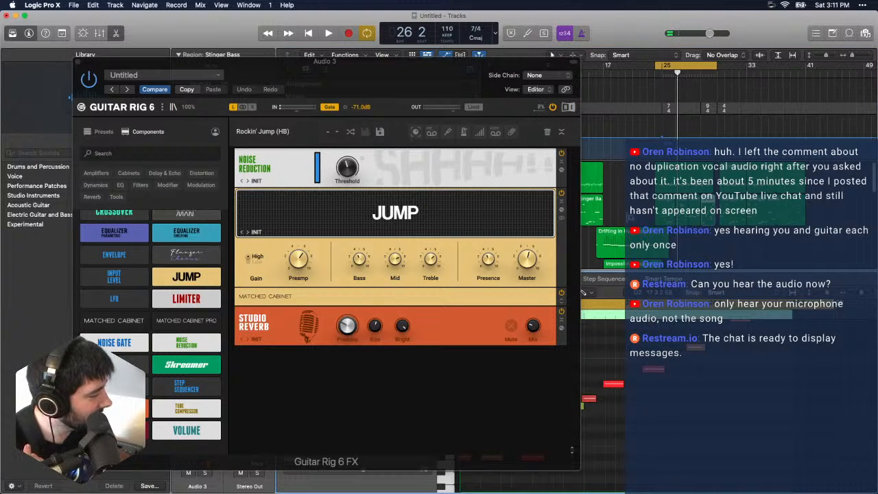
{"action": "scroll", "coordinate": [741, 391], "scroll_direction": "up", "scroll_amount": 3}
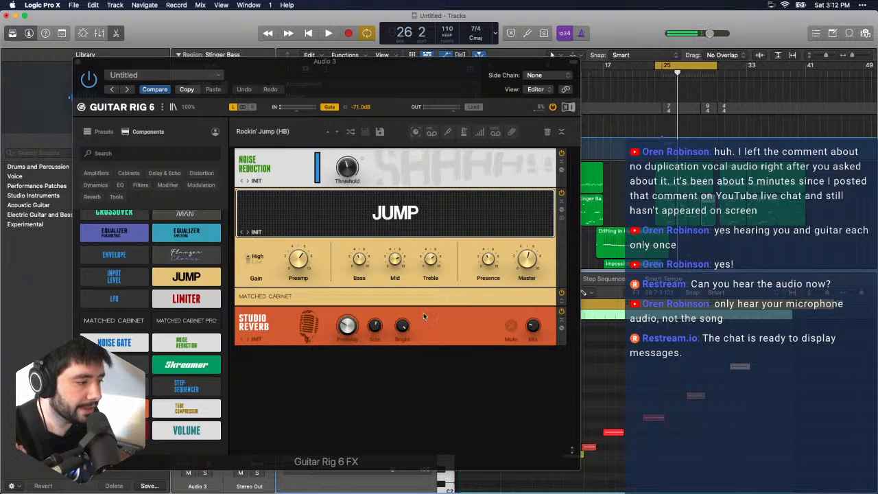
- Check the available Distortion components, then load the Alternative Crunch preset from the Distorted results
{"action": "scroll", "coordinate": [114, 260], "scroll_direction": "up", "scroll_amount": 2}
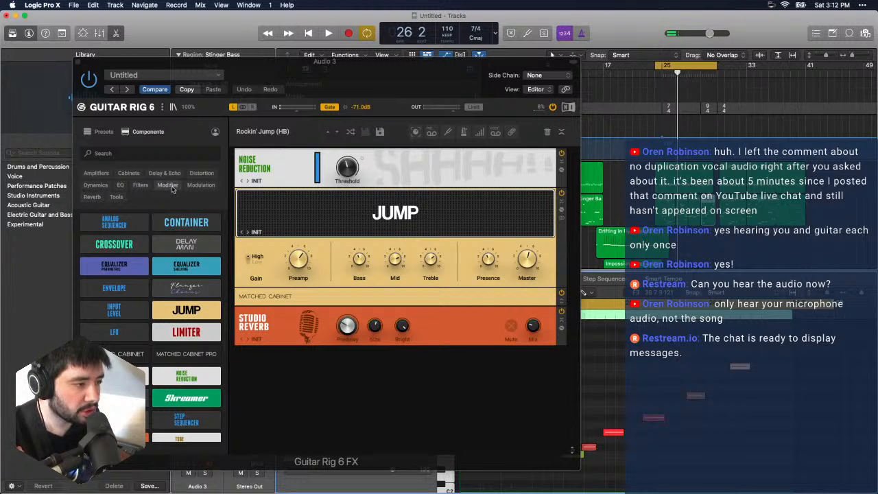
{"action": "left_click", "coordinate": [197, 175]}
{"action": "left_click", "coordinate": [201, 174]}
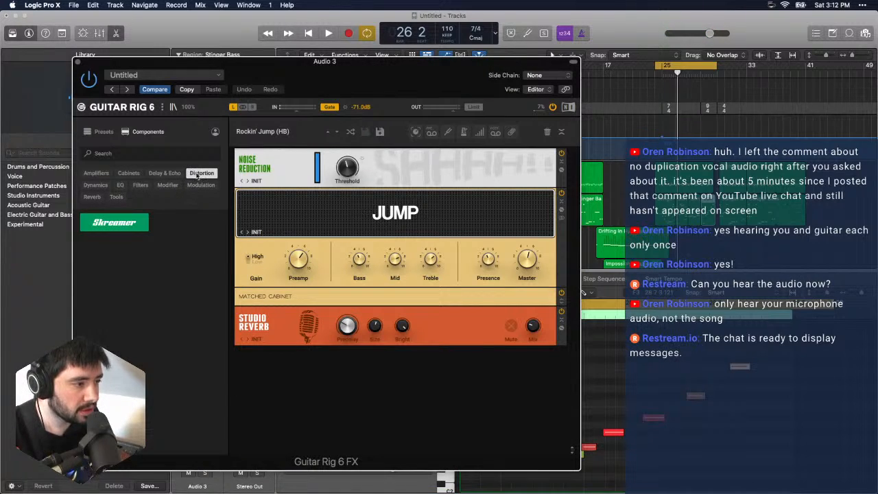
{"action": "left_click", "coordinate": [110, 133]}
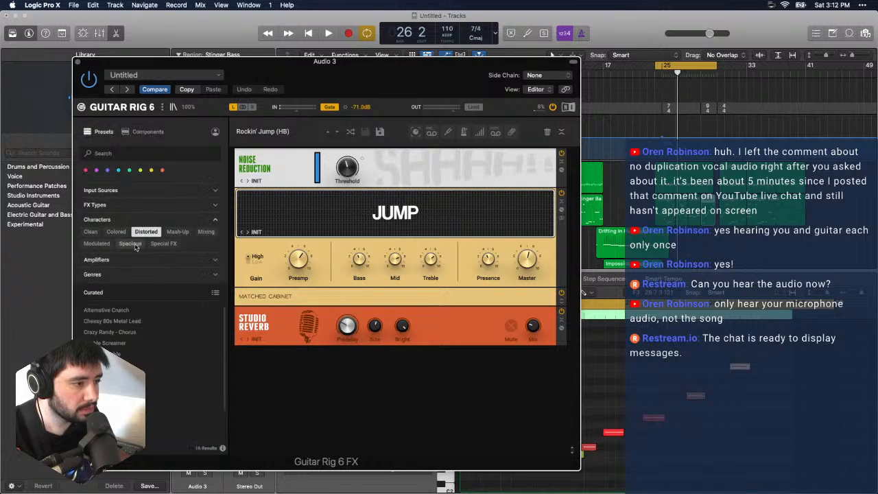
{"action": "left_click", "coordinate": [125, 311]}
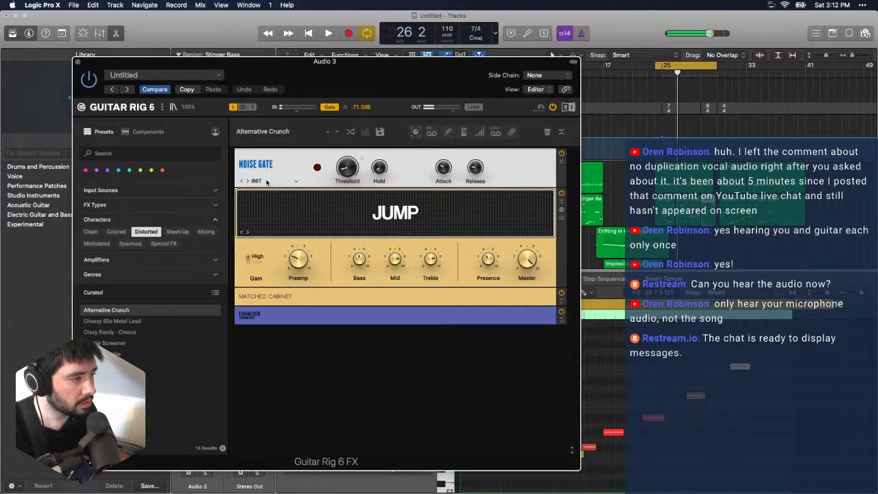
- Look through the remaining presets and amplifier filters, then add Noise Reduction between the Noise Gate and the Jump amplifier
{"action": "scroll", "coordinate": [178, 341], "scroll_direction": "down", "scroll_amount": 3}
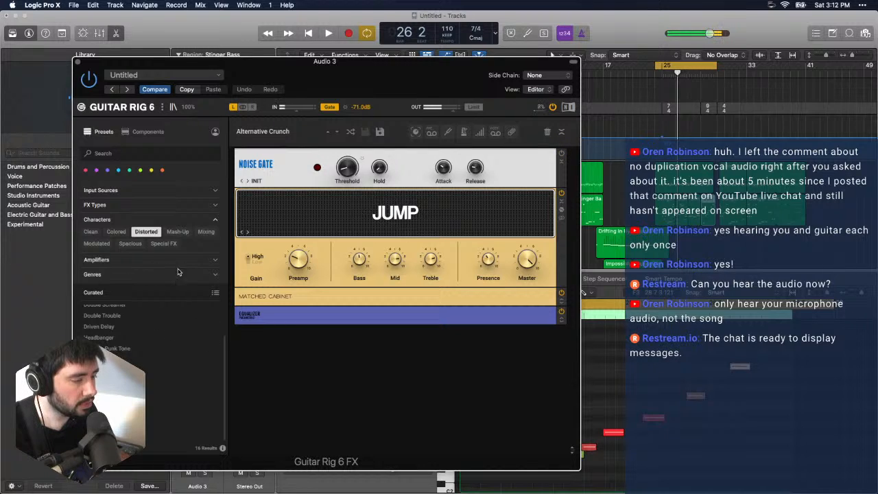
{"action": "left_click", "coordinate": [156, 277]}
{"action": "left_click", "coordinate": [172, 239]}
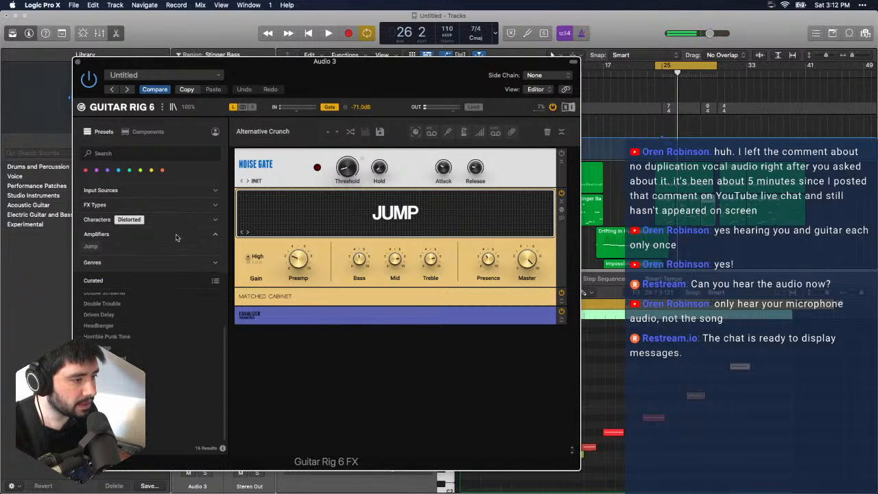
{"action": "left_click", "coordinate": [149, 132]}
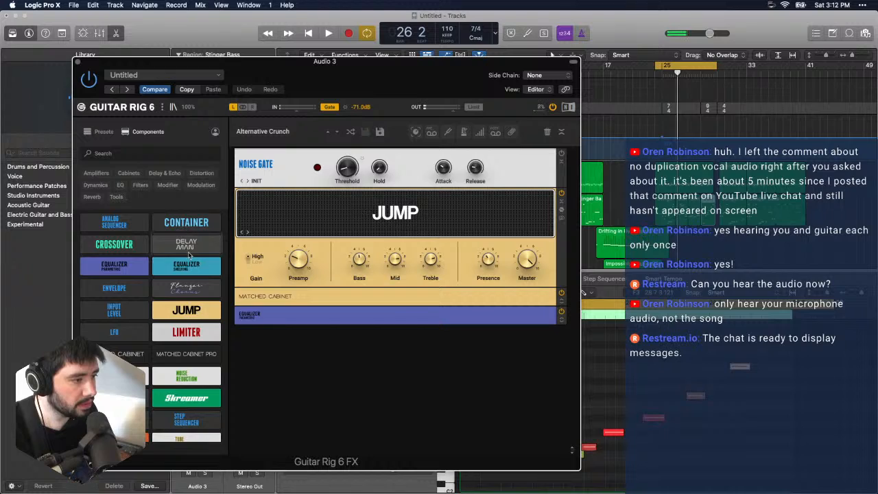
{"action": "left_click_drag", "start_coordinate": [186, 376], "coordinate": [286, 195]}
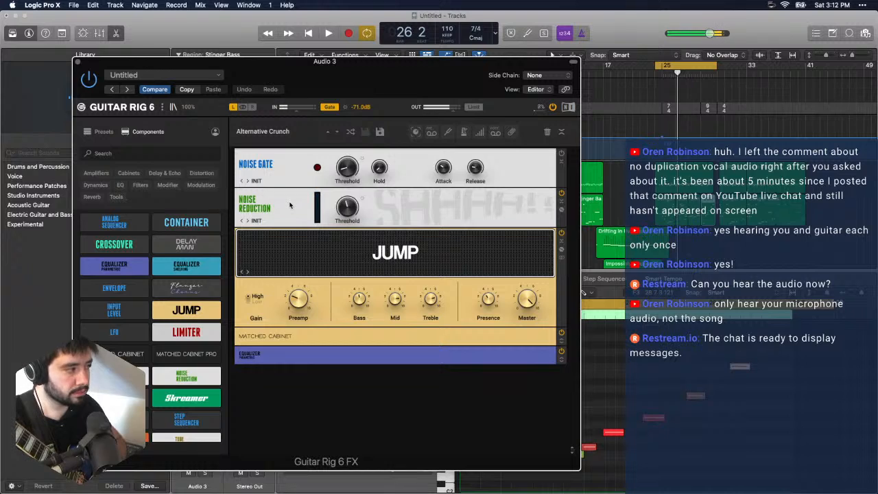
- Play the looped section from bar 24 to hear the guitar through Alternative Crunch, stopping and restarting playback
{"action": "key", "text": "space"}
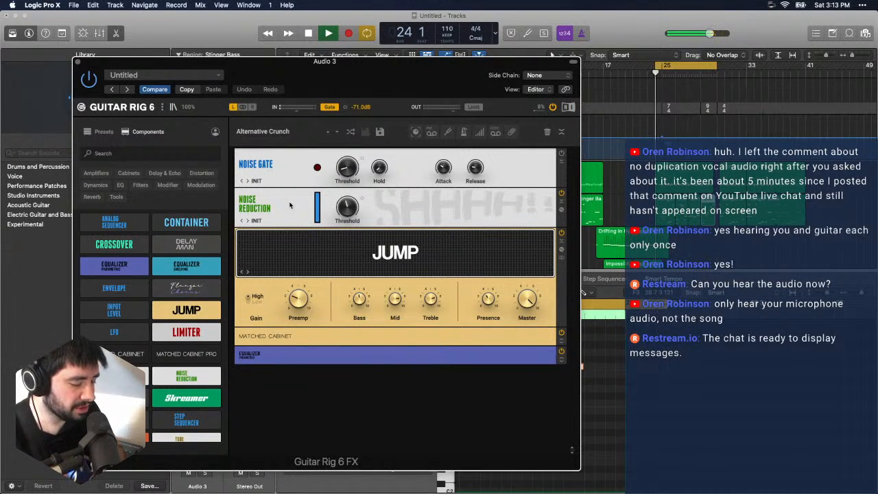
{"action": "key", "text": "space"}
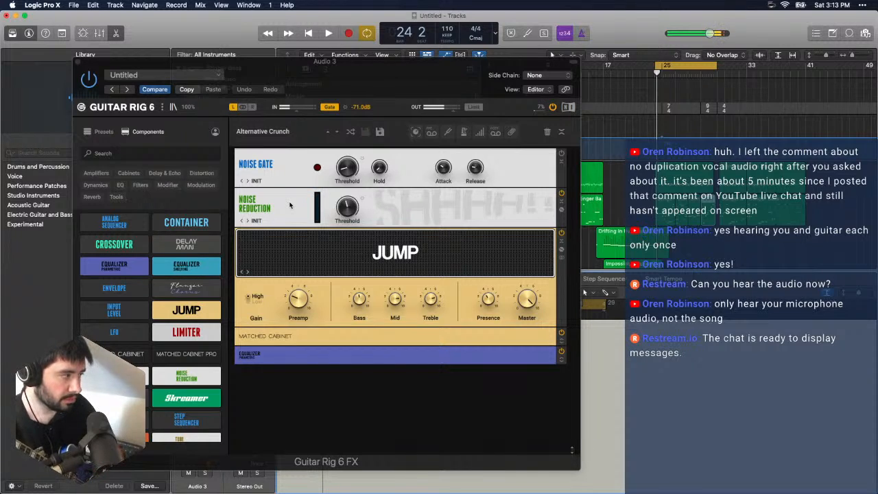
{"action": "key", "text": "space"}
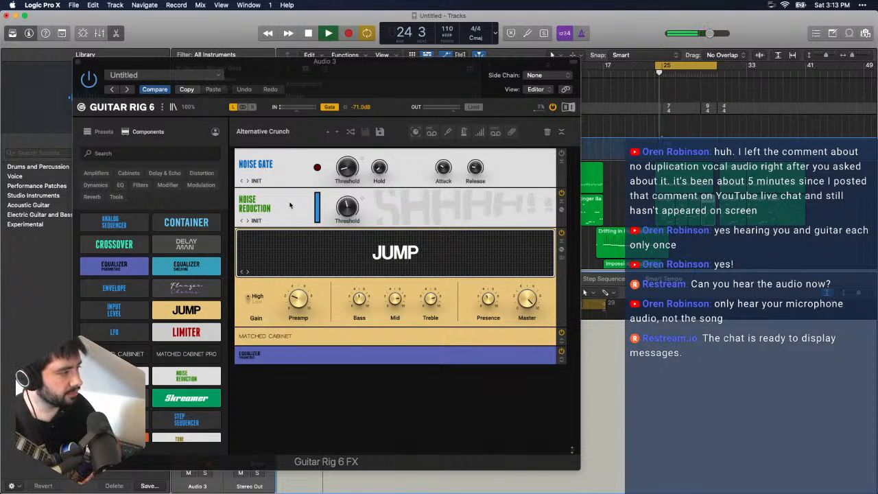
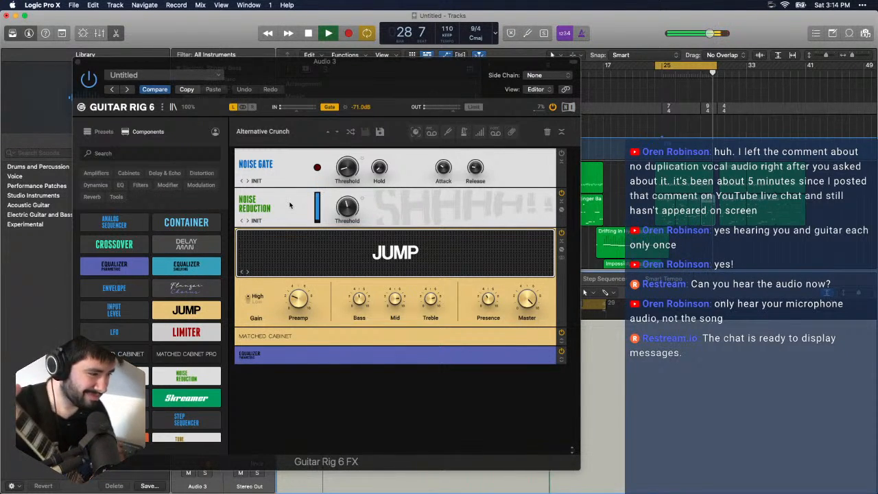
- Stop the looped playback, turn off cycling of the bars from 24, and play the song through from bar 1
{"action": "key", "text": "space"}
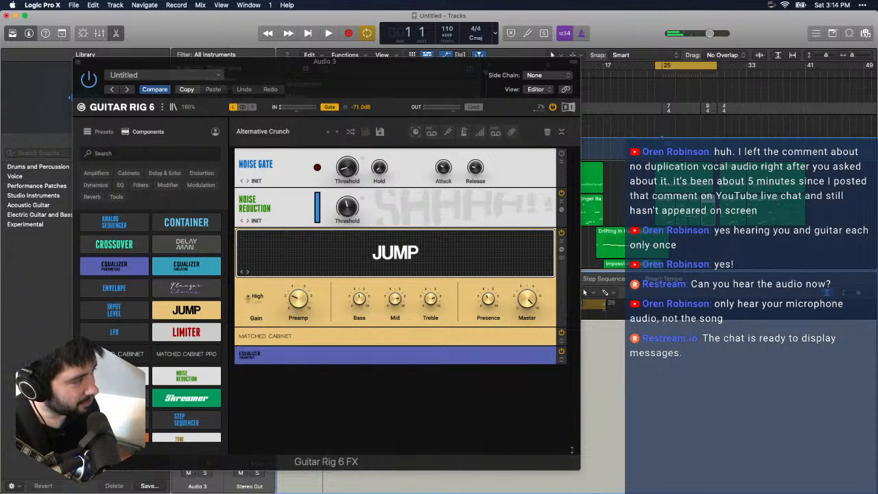
{"action": "left_click", "coordinate": [696, 67]}
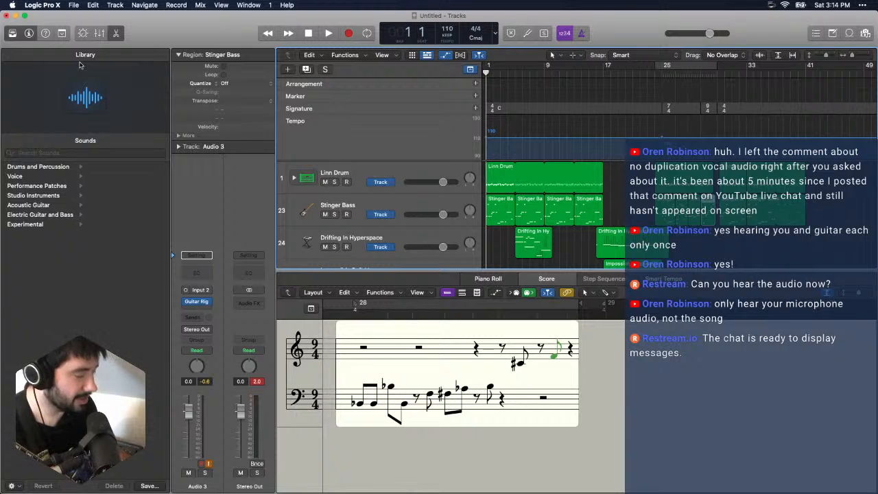
{"action": "key", "text": "space"}
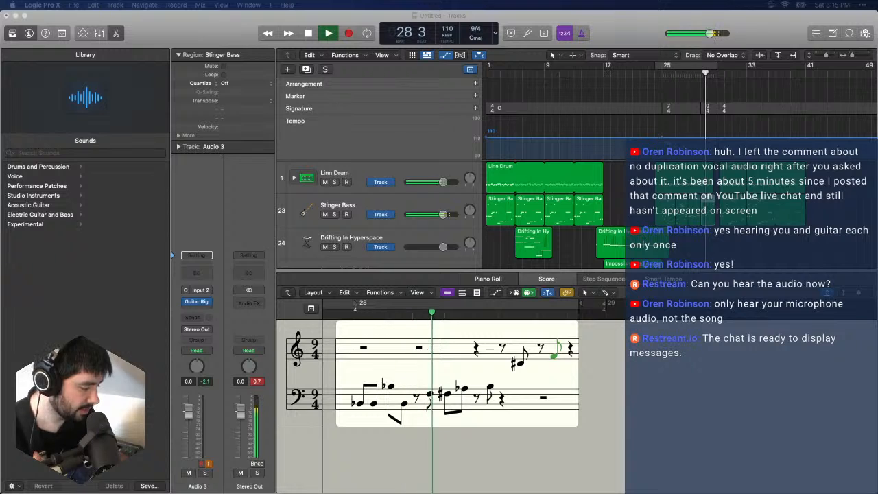
{"action": "left_click", "coordinate": [542, 330]}
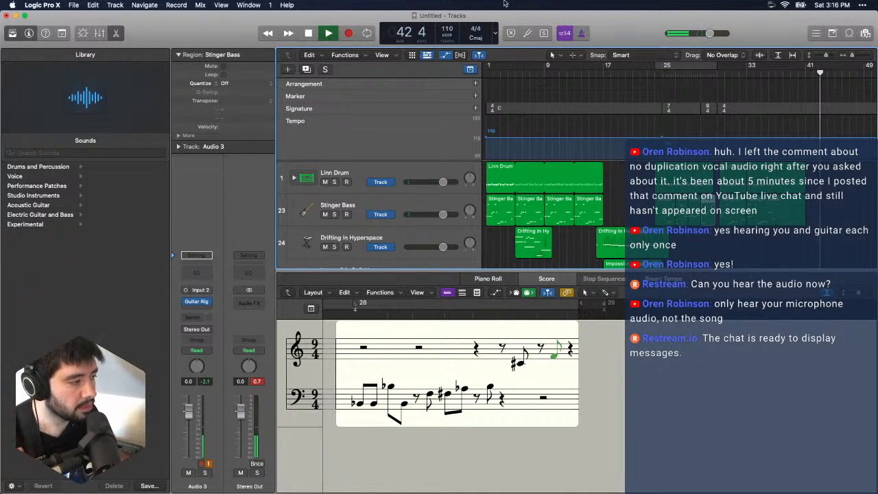
- Hide the score editor, reopen Guitar Rig 6 on Audio 3, and stop playback
{"action": "scroll", "coordinate": [350, 249], "scroll_direction": "down", "scroll_amount": 10}
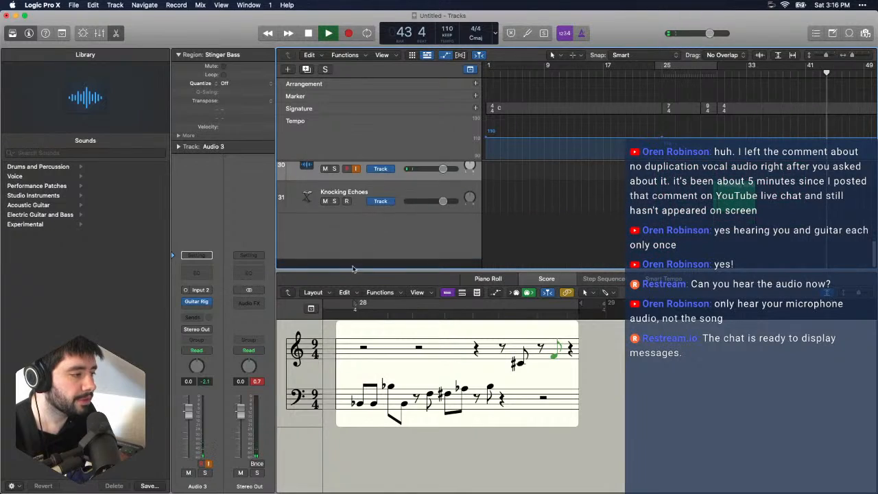
{"action": "key", "text": "e"}
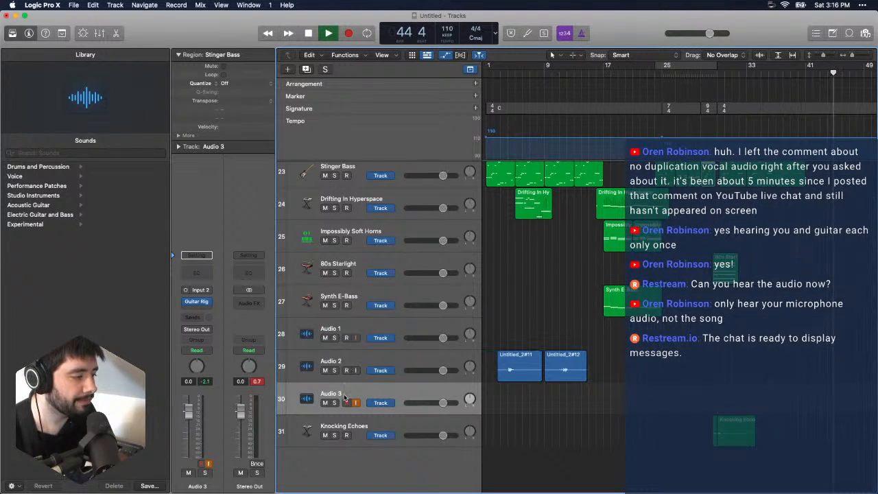
{"action": "left_click", "coordinate": [197, 302]}
{"action": "key", "text": "space"}
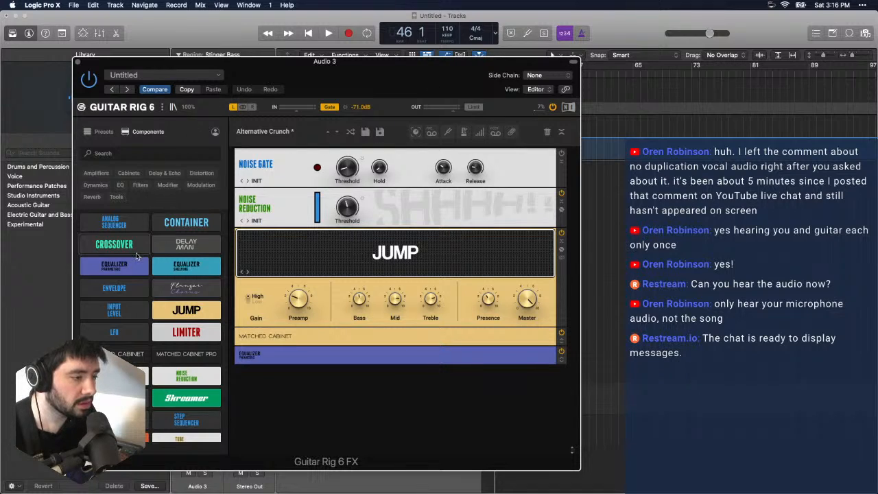
- Replace the Distorted preset filter with Colored and try the Airverb and Megaphone presets
{"action": "left_click", "coordinate": [104, 132]}
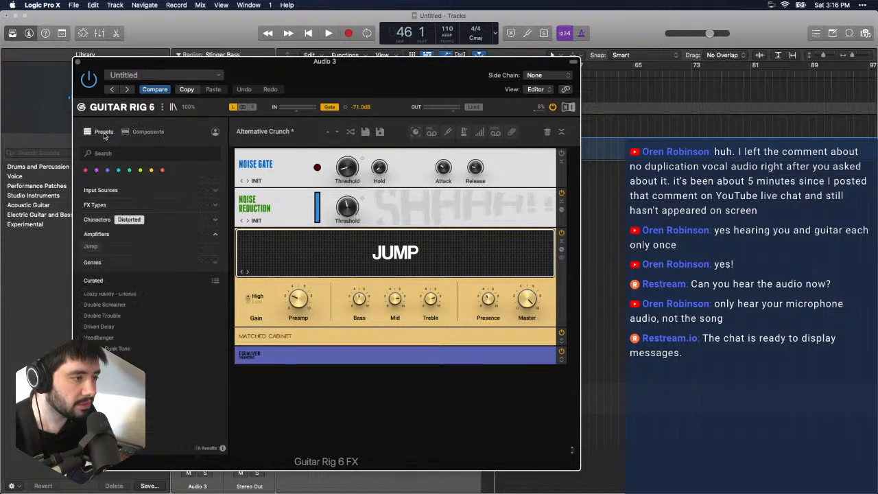
{"action": "left_click", "coordinate": [200, 222]}
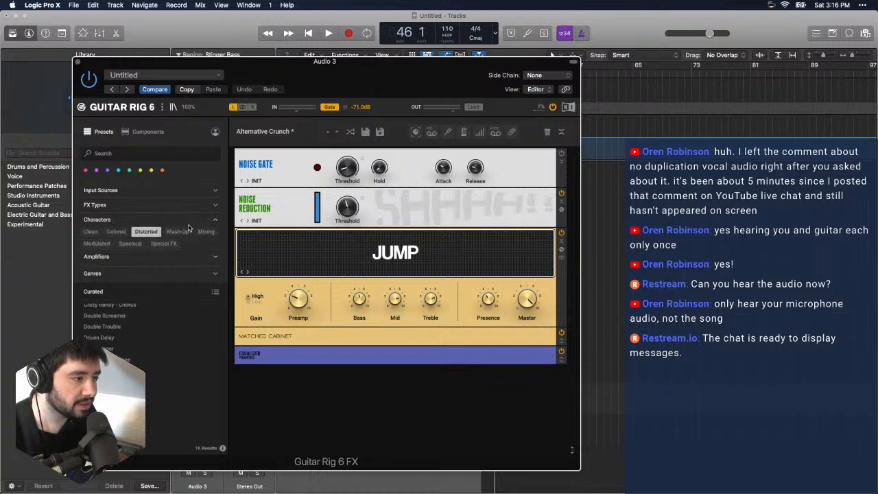
{"action": "left_click", "coordinate": [146, 232]}
{"action": "left_click", "coordinate": [116, 232]}
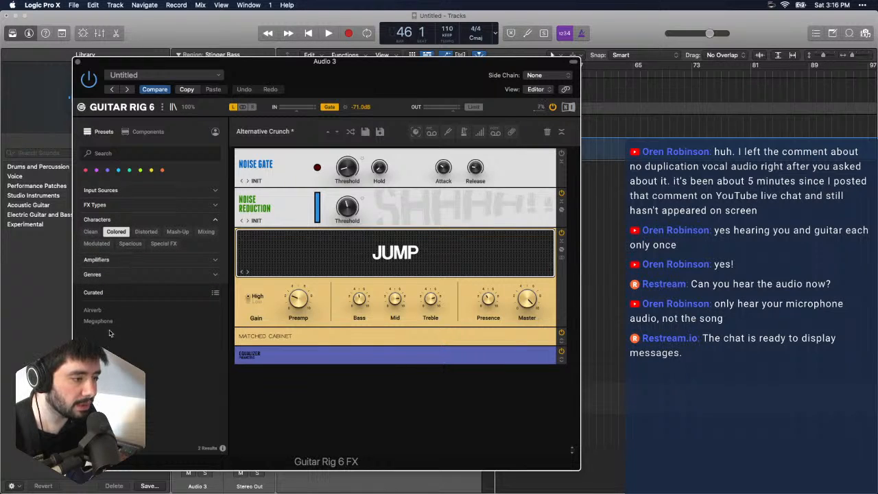
{"action": "left_click", "coordinate": [109, 311]}
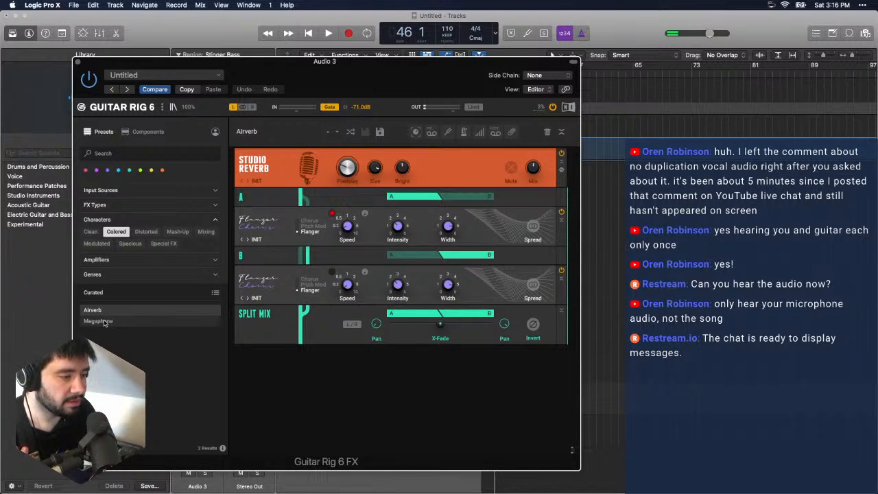
{"action": "left_click", "coordinate": [103, 321]}
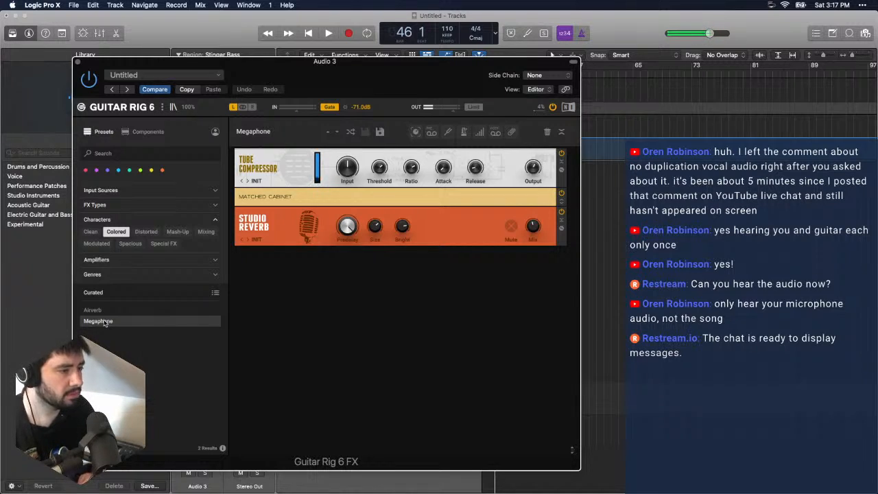
- Filter the presets by the Clean character and load Use Your Dynamics
{"action": "left_click", "coordinate": [116, 224]}
{"action": "left_click", "coordinate": [117, 221]}
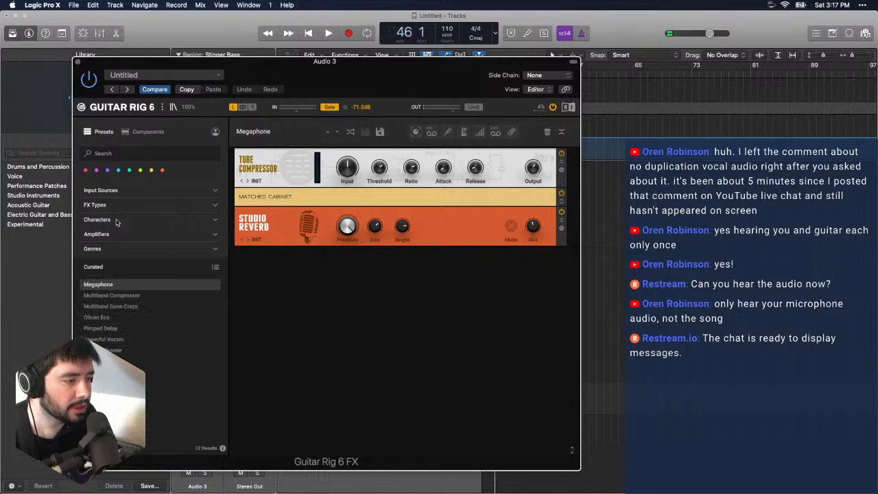
{"action": "left_click", "coordinate": [104, 224]}
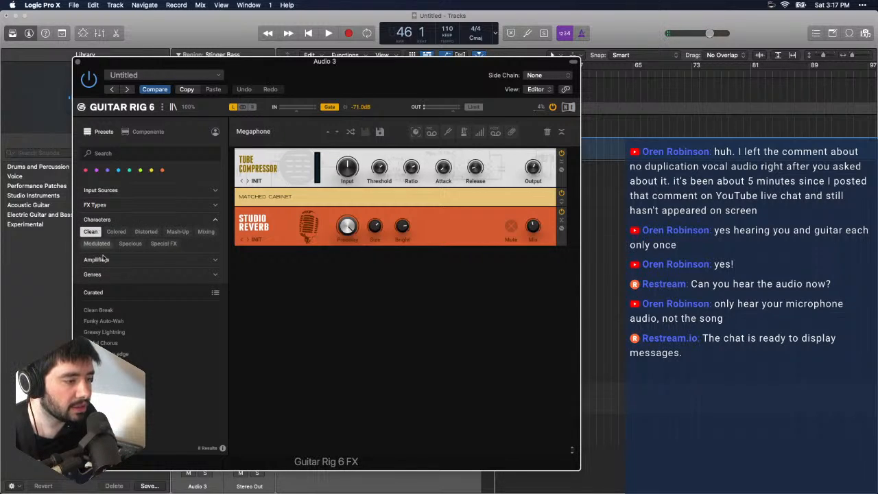
{"action": "double_click", "coordinate": [116, 387]}
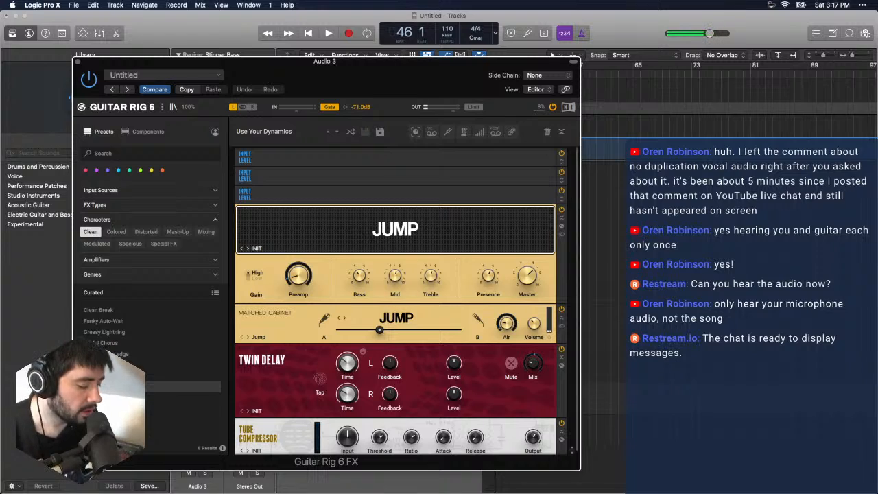
- Select Audio 1 to compare its unprocessed guitar, then reselect Audio 3 and bring its Guitar Rig window back into view
{"action": "left_click_drag", "start_coordinate": [143, 63], "coordinate": [476, 63]}
{"action": "left_click", "coordinate": [358, 332]}
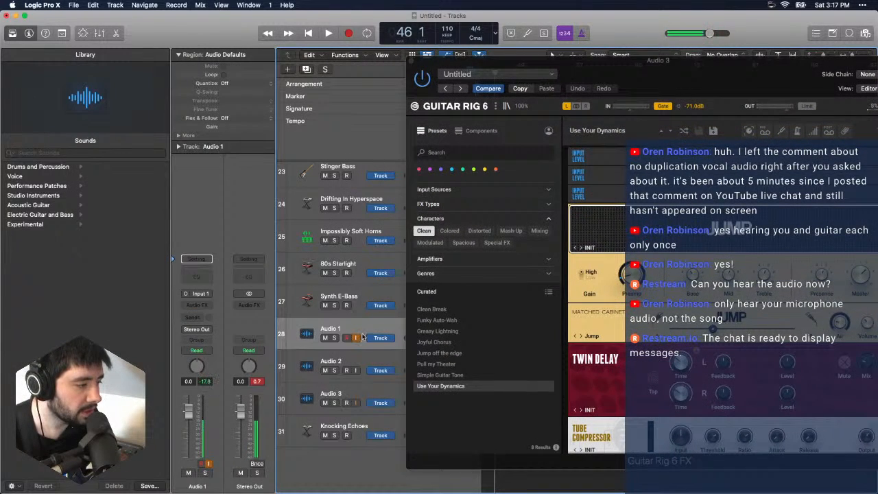
{"action": "left_click", "coordinate": [360, 388]}
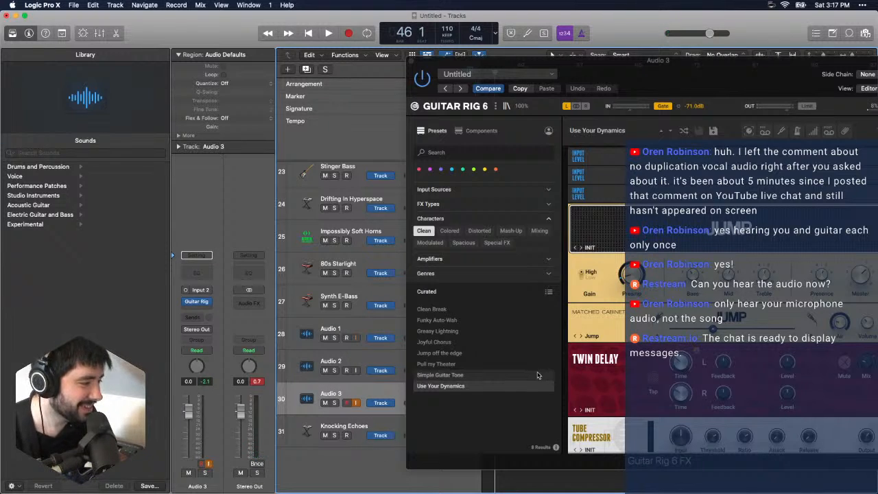
{"action": "left_click_drag", "start_coordinate": [459, 66], "coordinate": [162, 66]}
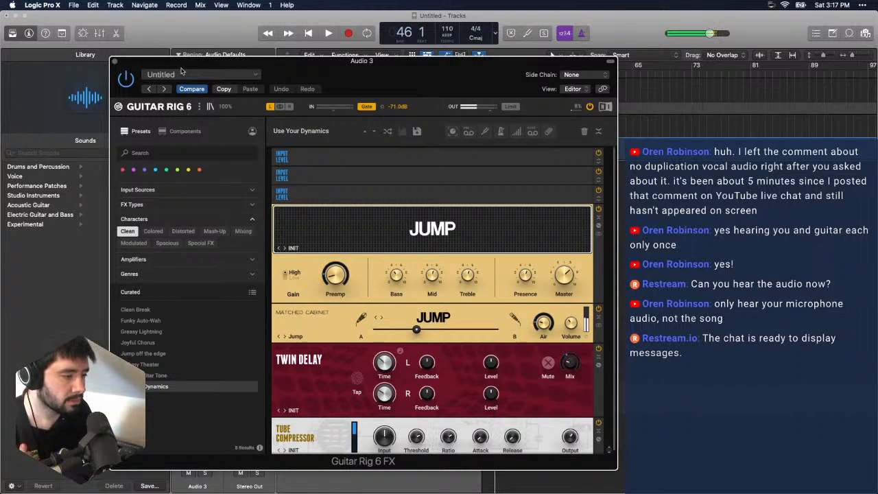
- Load the Clean preset Joyful Chorus, then check the Input 2 signal in the Tuner and close it
{"action": "left_click", "coordinate": [170, 345]}
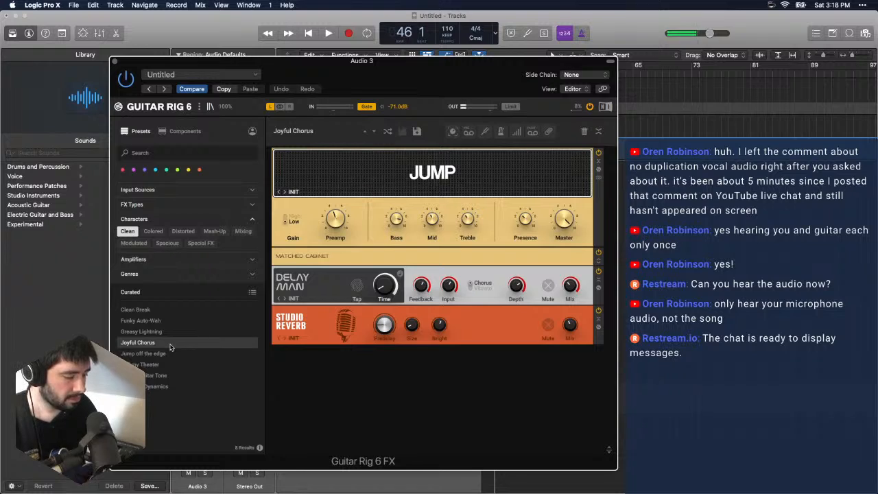
{"action": "left_click", "coordinate": [526, 33]}
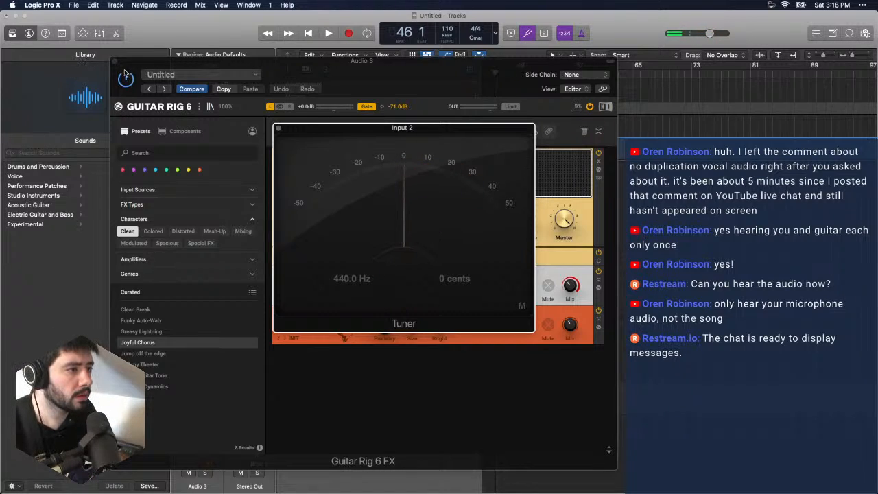
{"action": "left_click", "coordinate": [279, 128]}
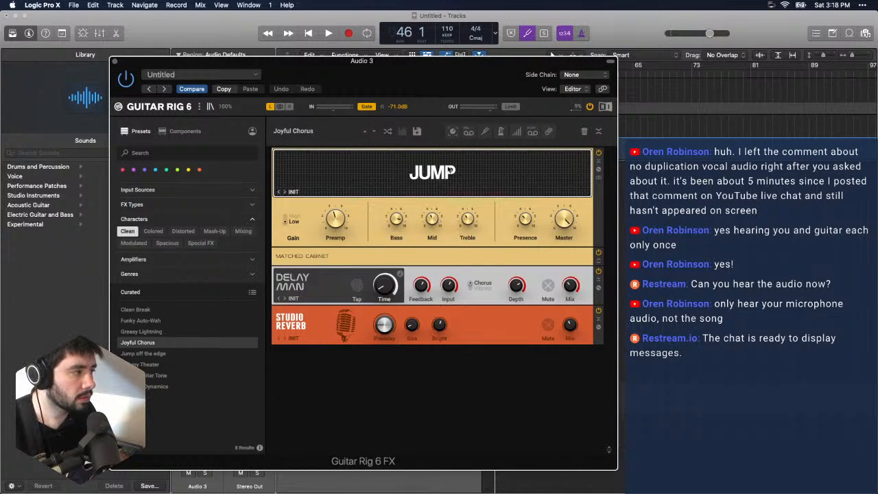
{"action": "left_click", "coordinate": [527, 33]}
{"action": "left_click_drag", "start_coordinate": [435, 87], "coordinate": [415, 74]}
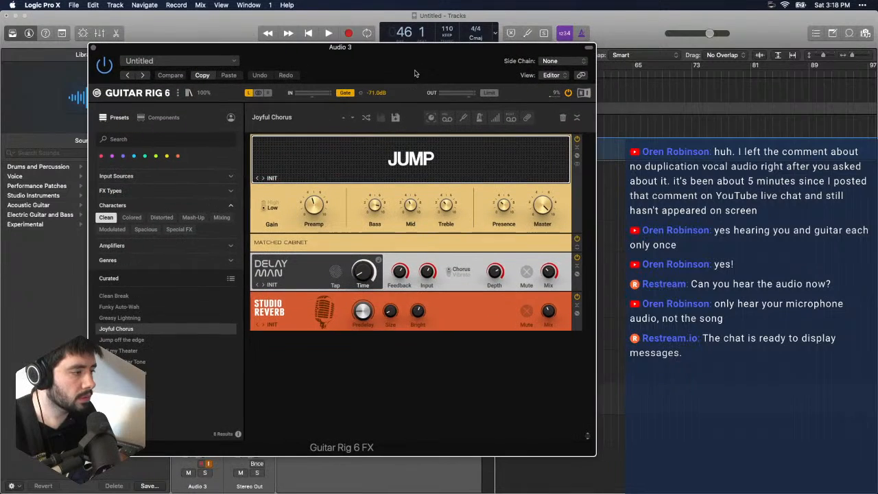
- Try the Pull my Theater and Filter Cheese presets, then load Multiband Gone Crazy from the Mash-Up presets
{"action": "left_click", "coordinate": [141, 351]}
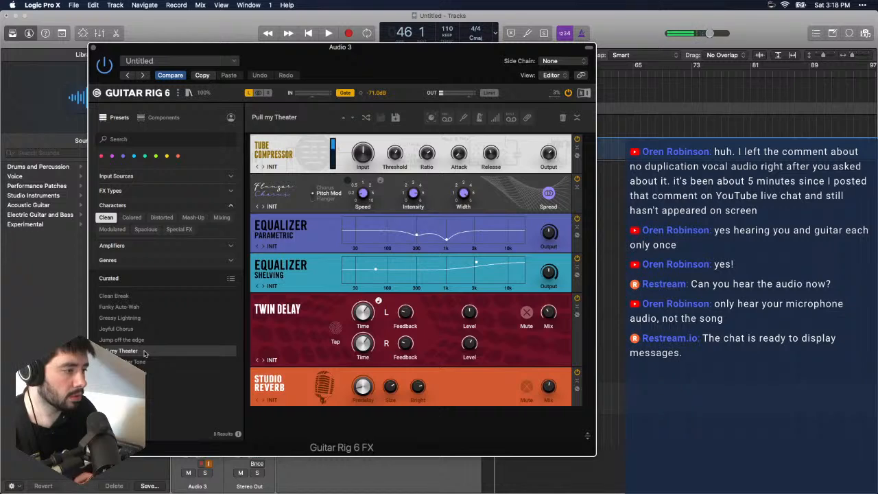
{"action": "left_click", "coordinate": [194, 217]}
{"action": "left_click", "coordinate": [134, 296]}
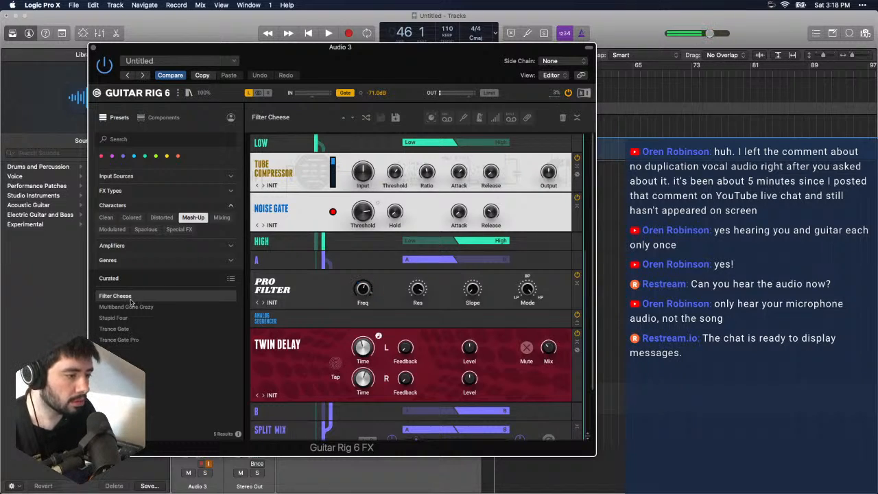
{"action": "left_click", "coordinate": [126, 307]}
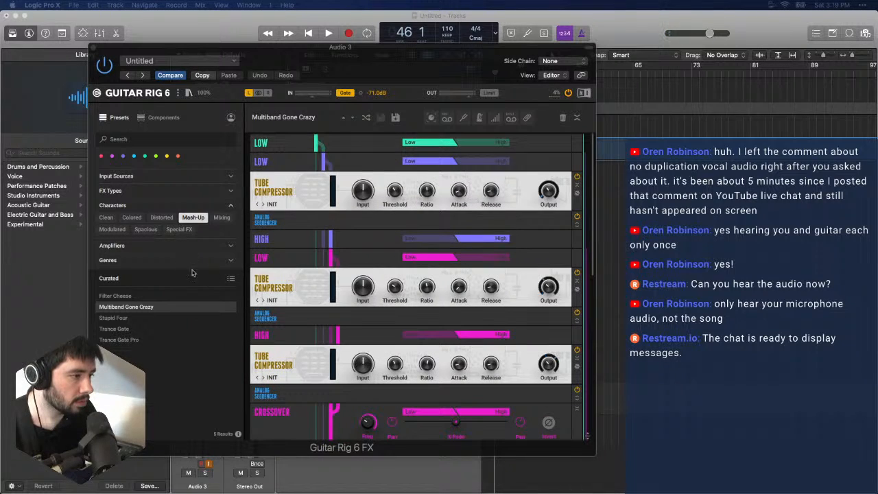
{"action": "left_click", "coordinate": [220, 389]}
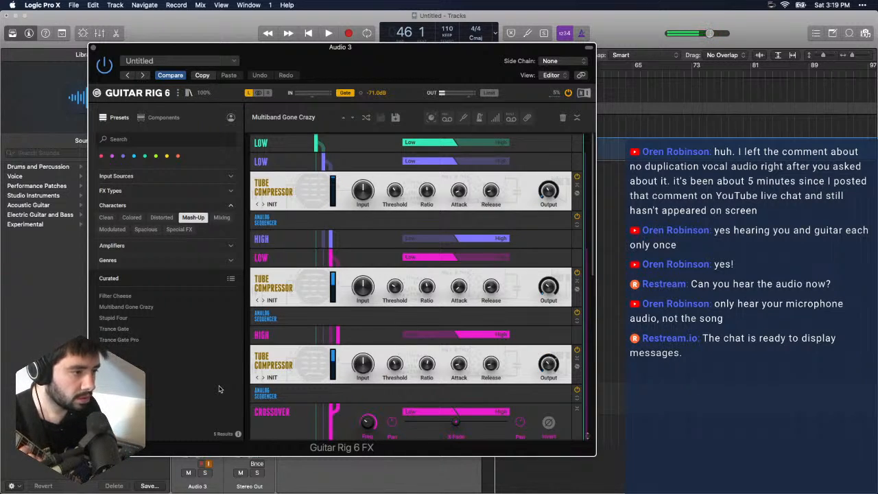
- Add a Skreamer distortion after the Studio Reverb at the end of the rack and lower its Drive
{"action": "scroll", "coordinate": [293, 406], "scroll_direction": "down", "scroll_amount": 5}
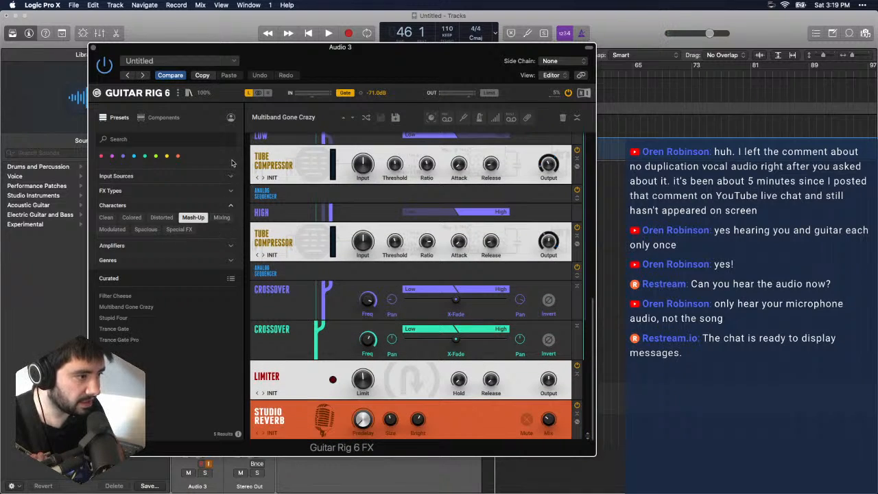
{"action": "left_click", "coordinate": [161, 119]}
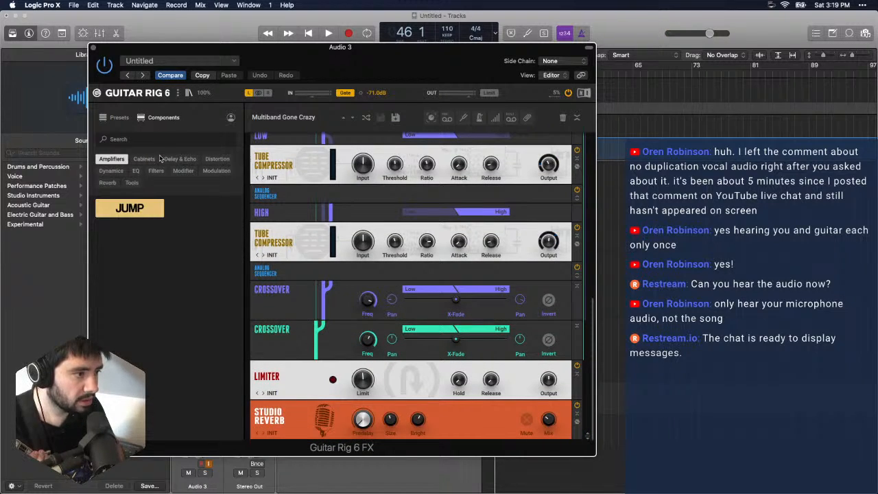
{"action": "left_click", "coordinate": [217, 159]}
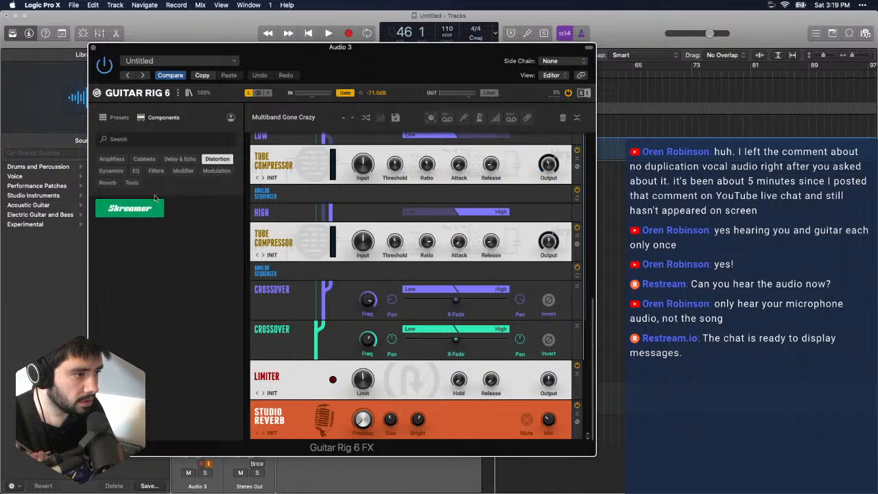
{"action": "left_click", "coordinate": [143, 208]}
{"action": "left_click_drag", "start_coordinate": [134, 208], "coordinate": [312, 438]}
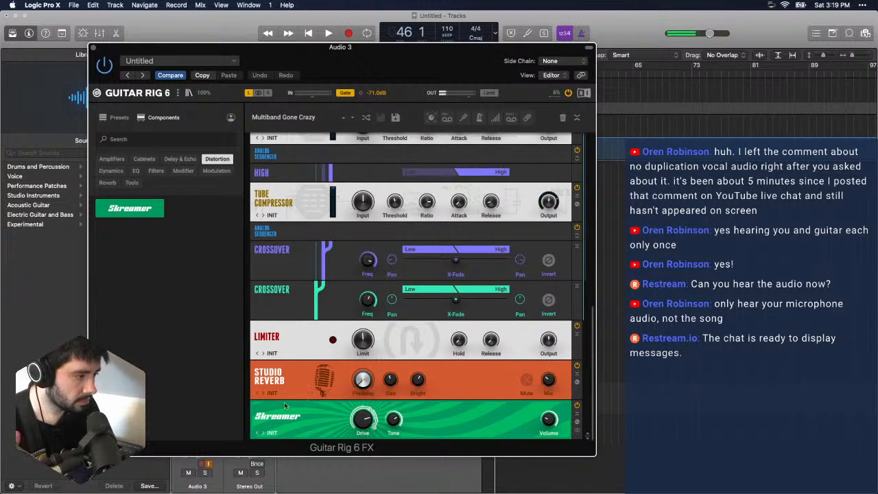
{"action": "mouse_move", "coordinate": [370, 421]}
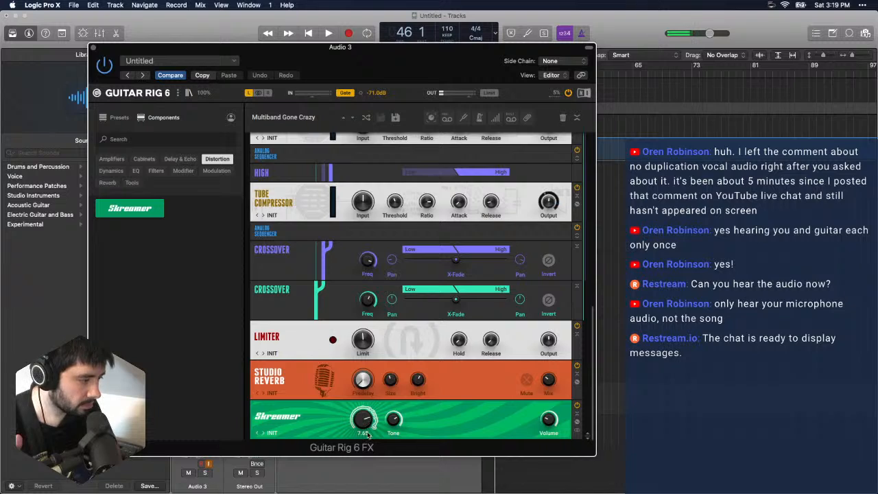
{"action": "left_click_drag", "start_coordinate": [368, 435], "coordinate": [373, 426]}
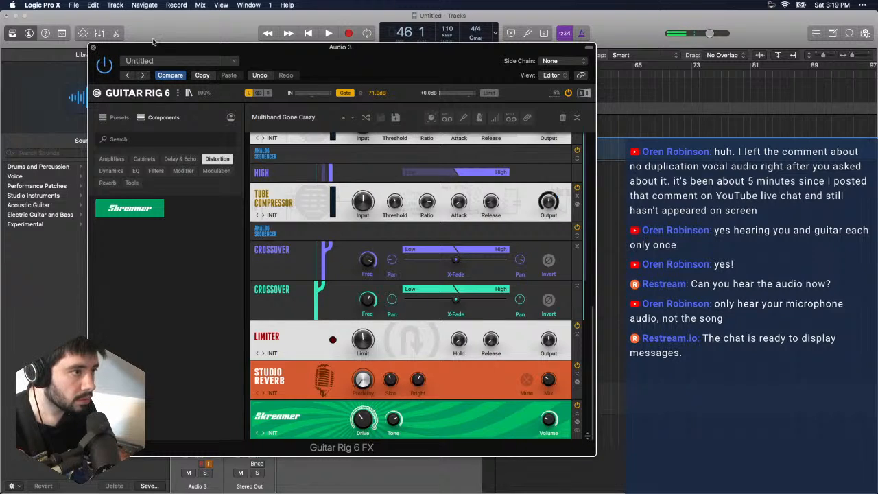
- Close Guitar Rig and play the song from the beginning to hear the guitar with the new tone
{"action": "key", "text": "super+w"}
{"action": "key", "text": "Return"}
{"action": "key", "text": "space"}
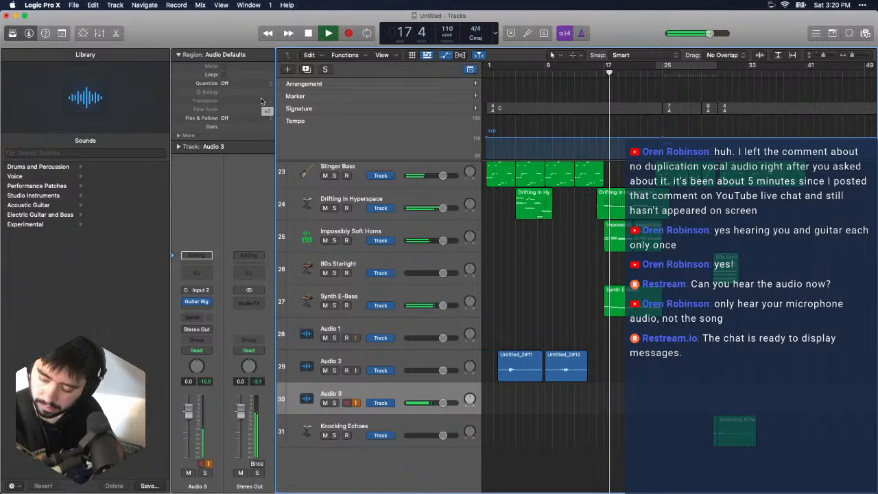
- Stop playback and record a guitar take on Audio 3 from bar 1 to about bar 17
{"action": "key", "text": "space"}
{"action": "key", "text": "Return"}
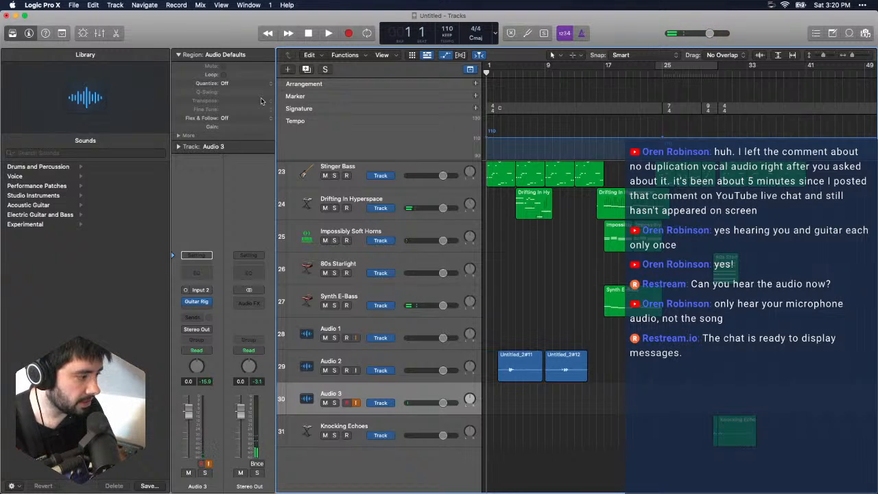
{"action": "key", "text": "r"}
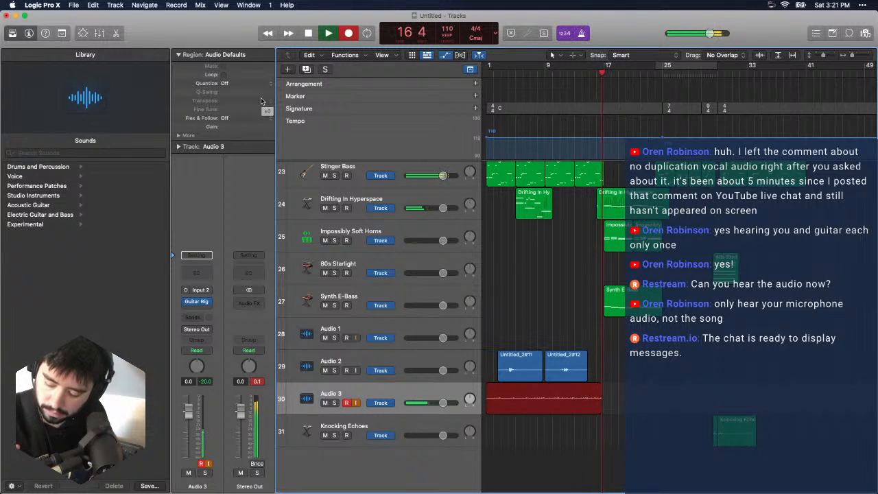
{"action": "key", "text": "space"}
{"action": "key", "text": "space"}
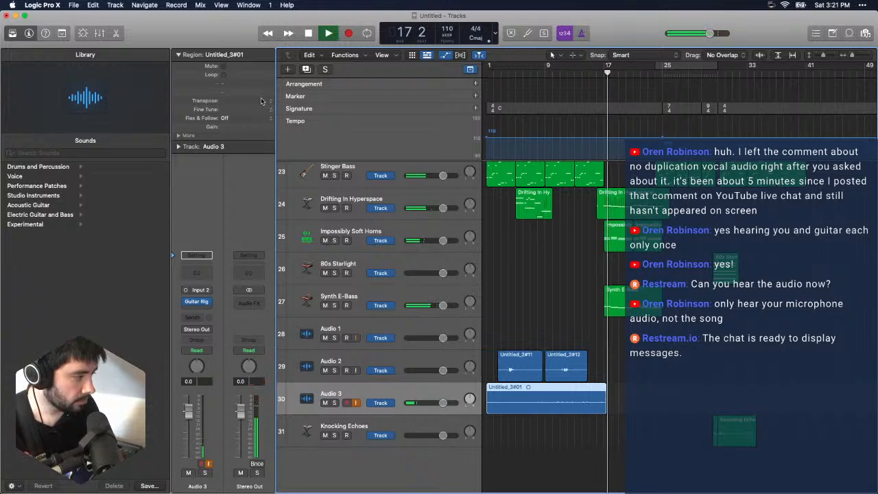
- Play the Audio 3 take from the beginning with input monitoring off, soloing the track briefly to hear it alone
{"action": "key", "text": "Return"}
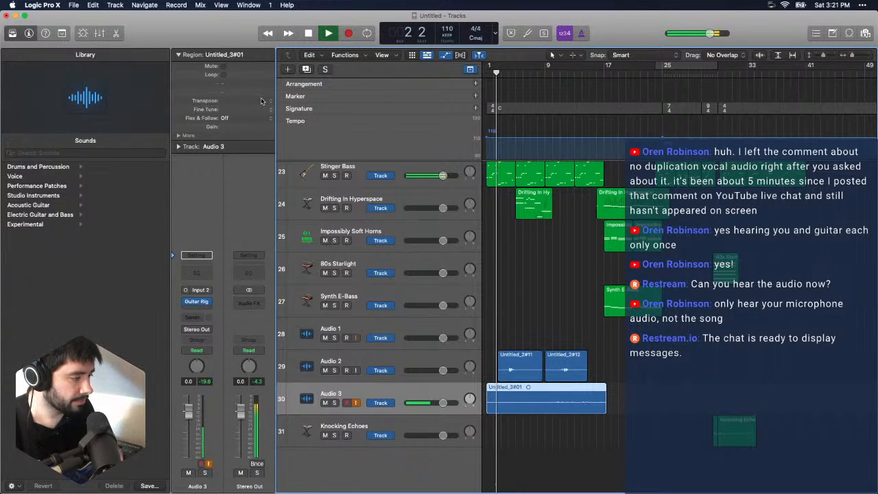
{"action": "left_click", "coordinate": [355, 402]}
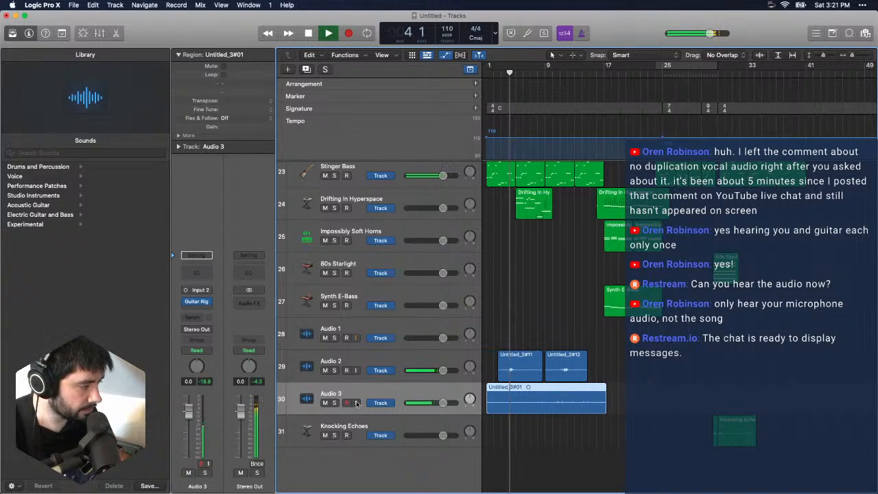
{"action": "left_click", "coordinate": [364, 426]}
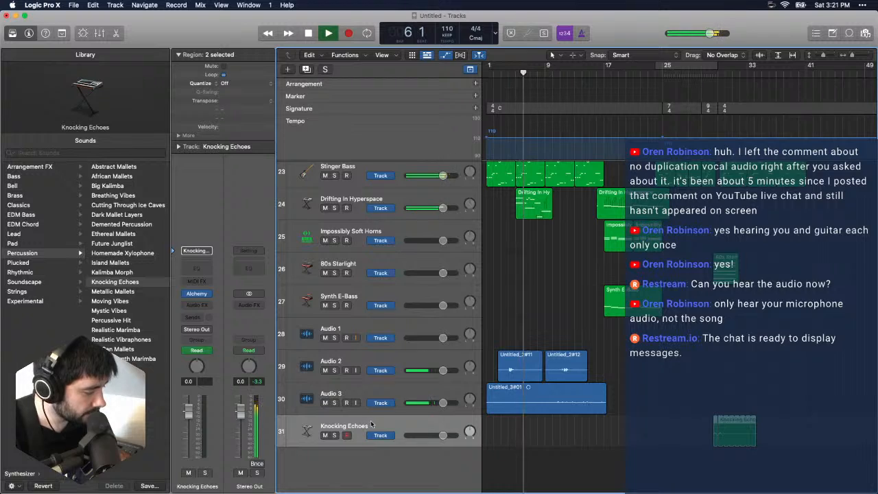
{"action": "left_click", "coordinate": [334, 403]}
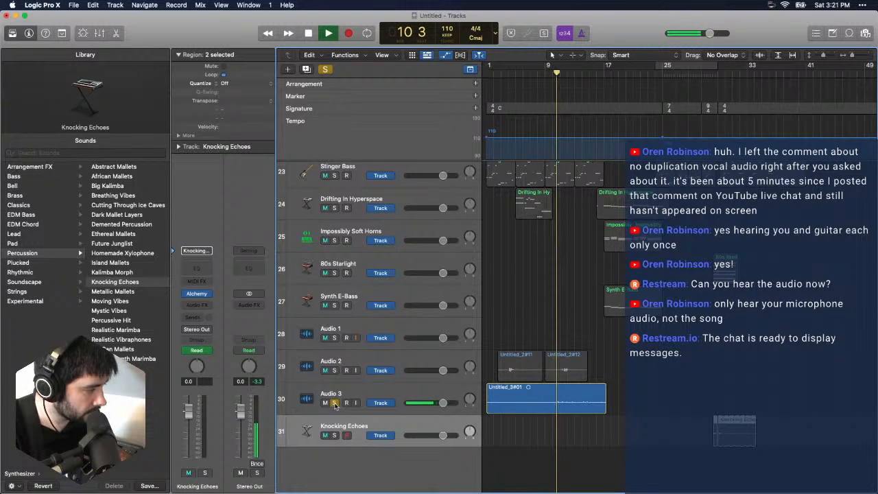
{"action": "left_click", "coordinate": [335, 403]}
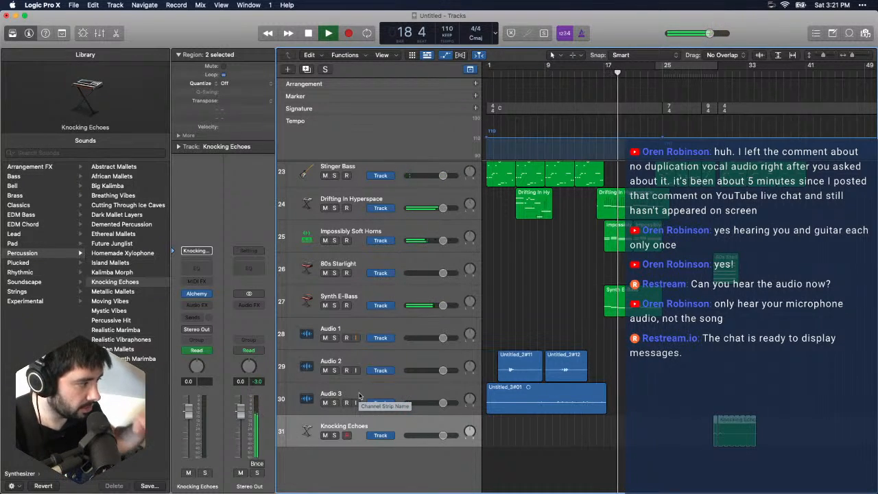
- Delete the recorded guitar region on Audio 3 together with its audio file, and stop playback
{"action": "left_click", "coordinate": [520, 398]}
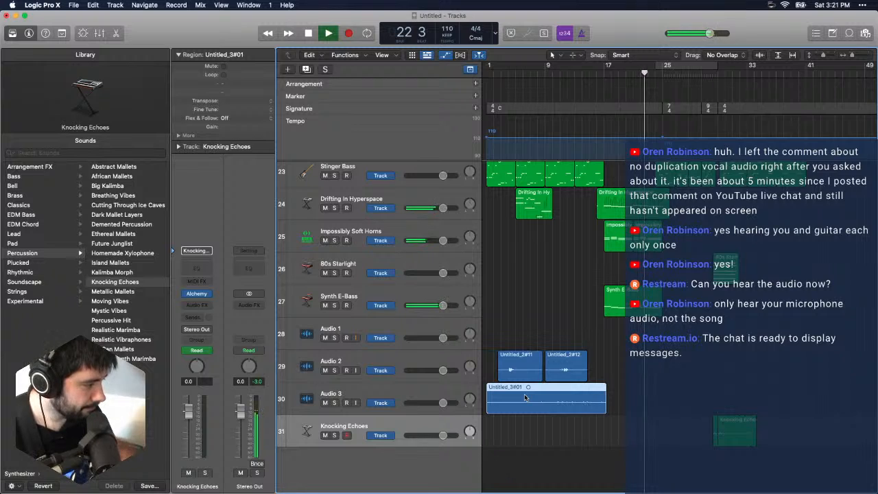
{"action": "left_click", "coordinate": [574, 413]}
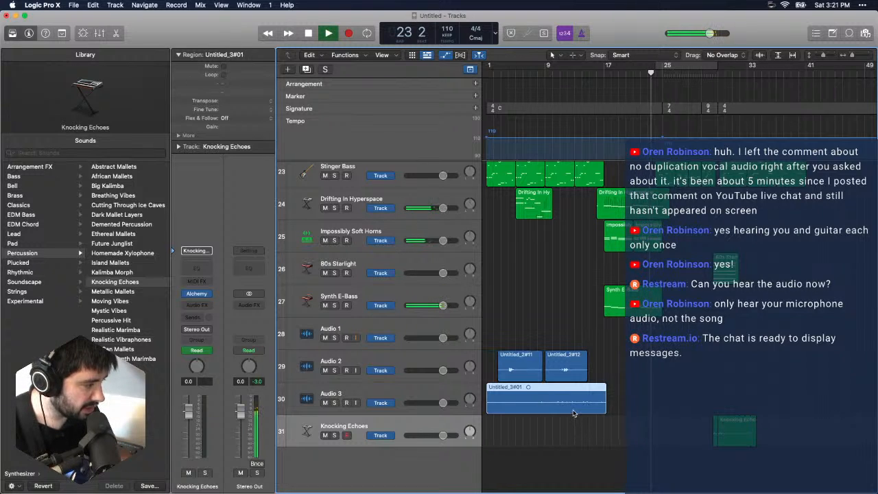
{"action": "key", "text": "Delete"}
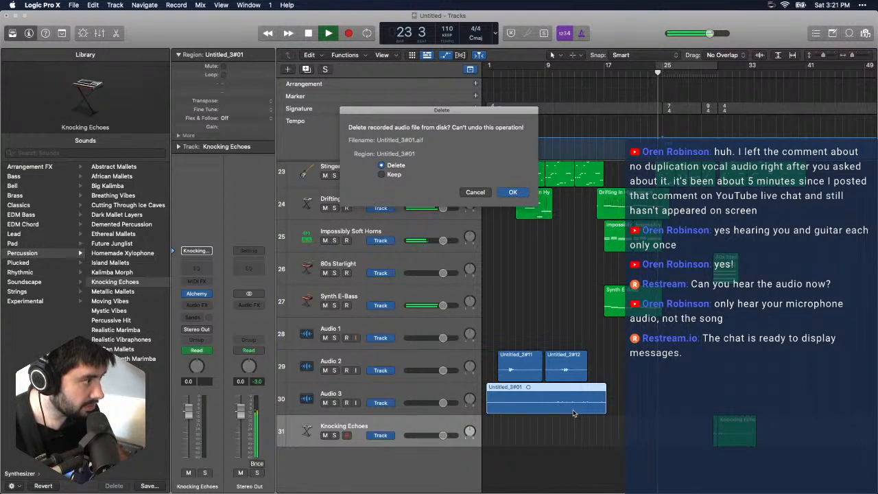
{"action": "key", "text": "Return"}
{"action": "key", "text": "space"}
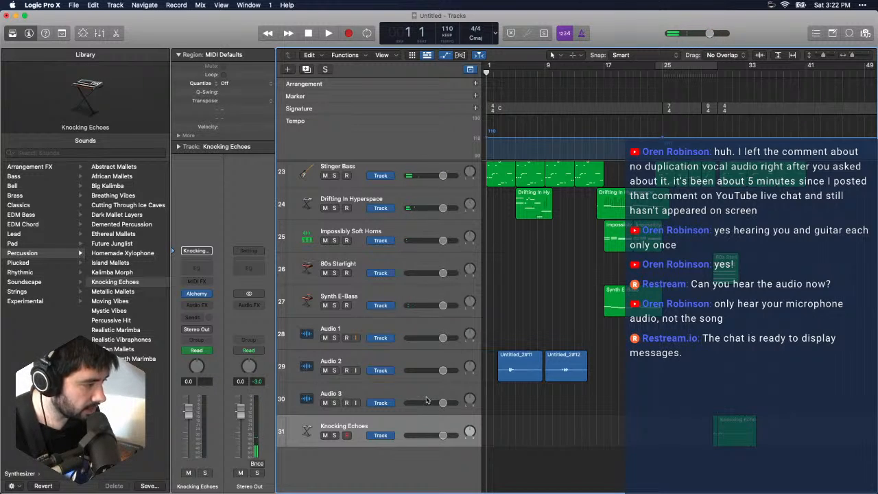
- Turn input monitoring on for Audio 3 and open its Guitar Rig plug-in
{"action": "left_click", "coordinate": [388, 394]}
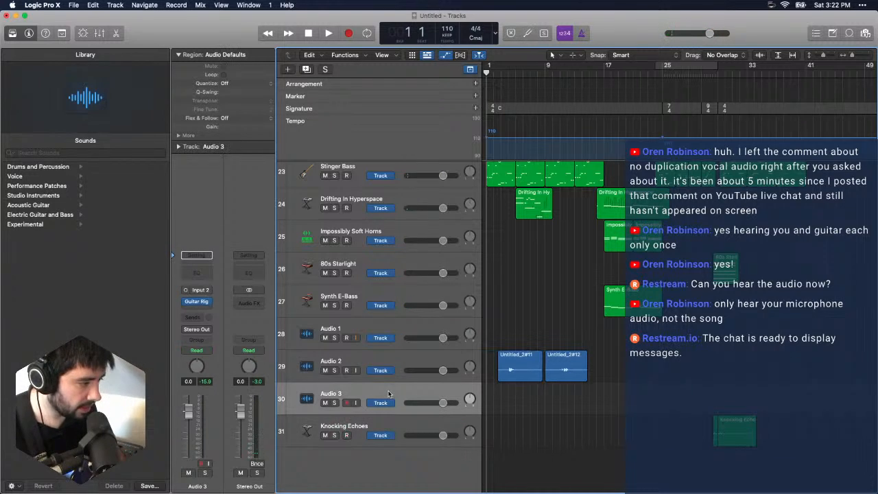
{"action": "left_click", "coordinate": [357, 402]}
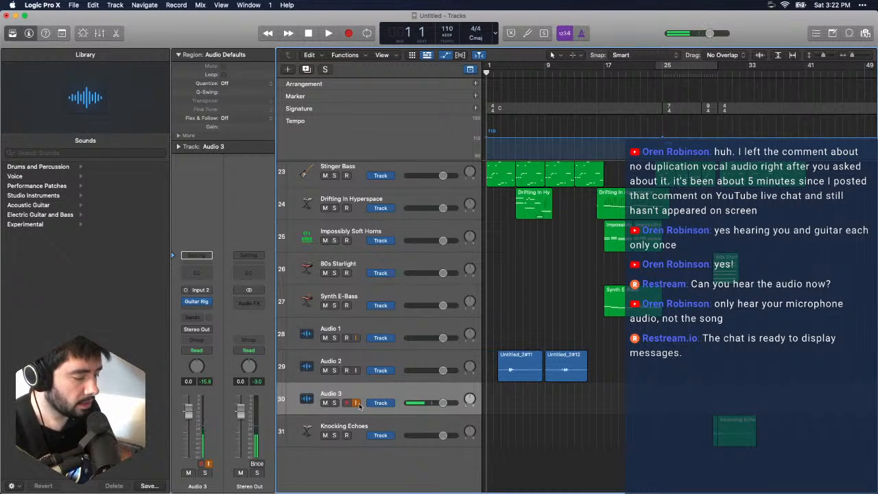
{"action": "mouse_move", "coordinate": [209, 305]}
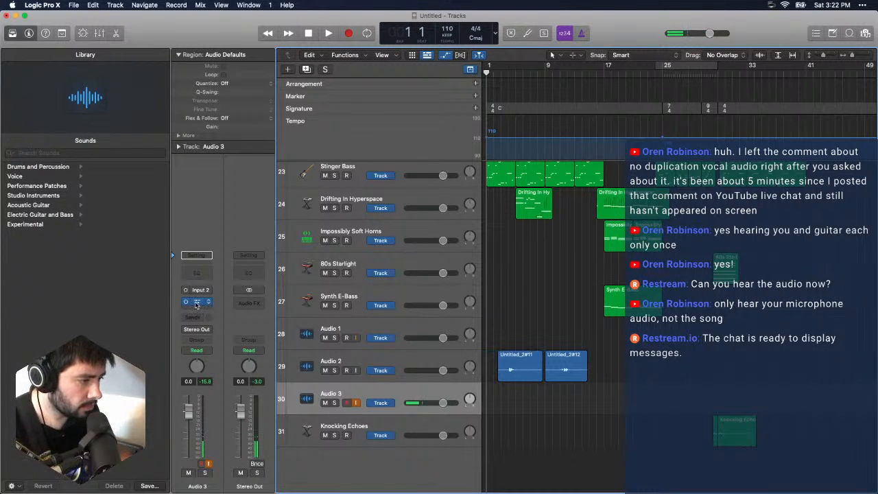
{"action": "left_click", "coordinate": [199, 302]}
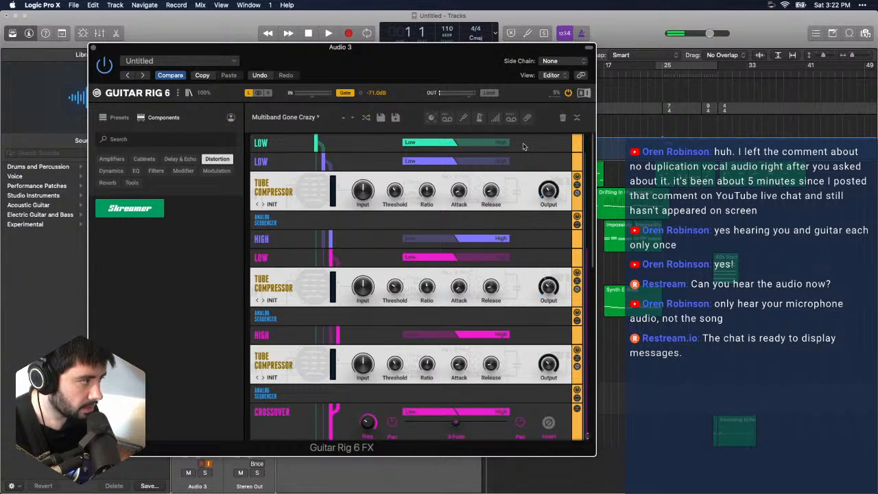
- Expand the Analog Sequencers below the last two Tube Compressors and set the upper one's Tempo to 1/16
{"action": "scroll", "coordinate": [520, 171], "scroll_direction": "down", "scroll_amount": 5}
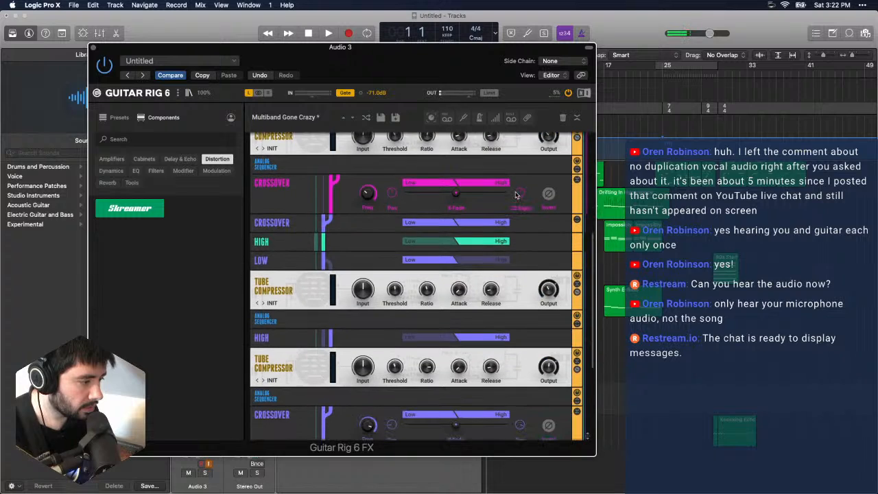
{"action": "scroll", "coordinate": [517, 196], "scroll_direction": "down", "scroll_amount": 6}
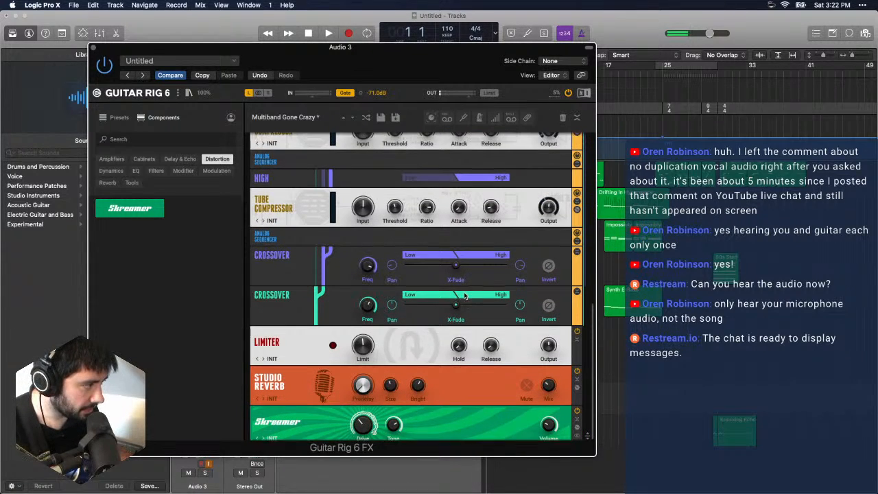
{"action": "scroll", "coordinate": [461, 292], "scroll_direction": "up", "scroll_amount": 4}
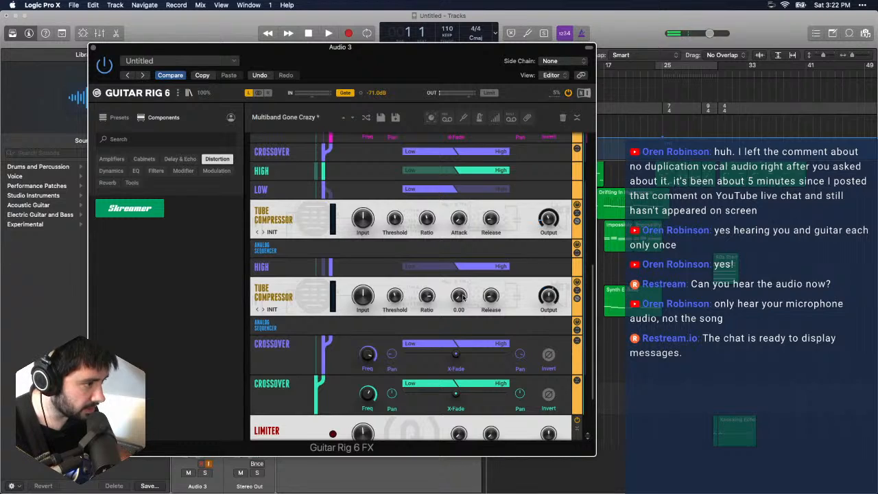
{"action": "scroll", "coordinate": [461, 296], "scroll_direction": "up", "scroll_amount": 2}
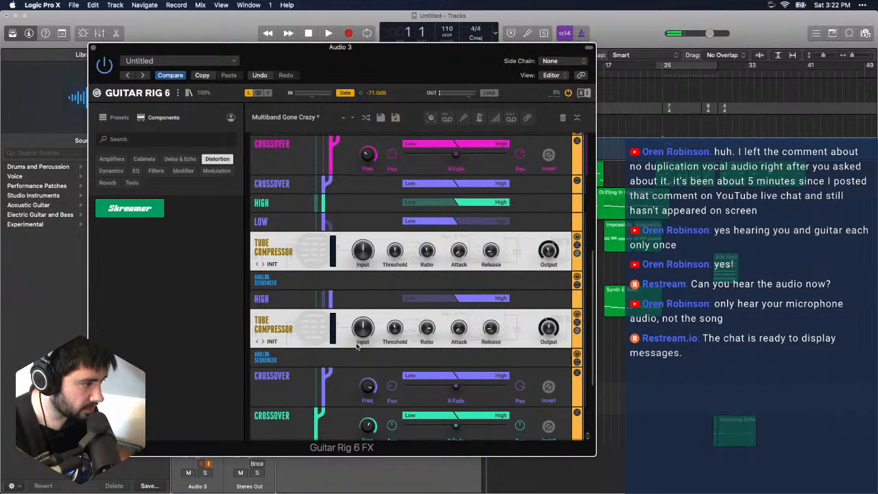
{"action": "scroll", "coordinate": [355, 347], "scroll_direction": "up", "scroll_amount": 3}
{"action": "scroll", "coordinate": [356, 347], "scroll_direction": "up", "scroll_amount": 1}
{"action": "left_click", "coordinate": [264, 351]}
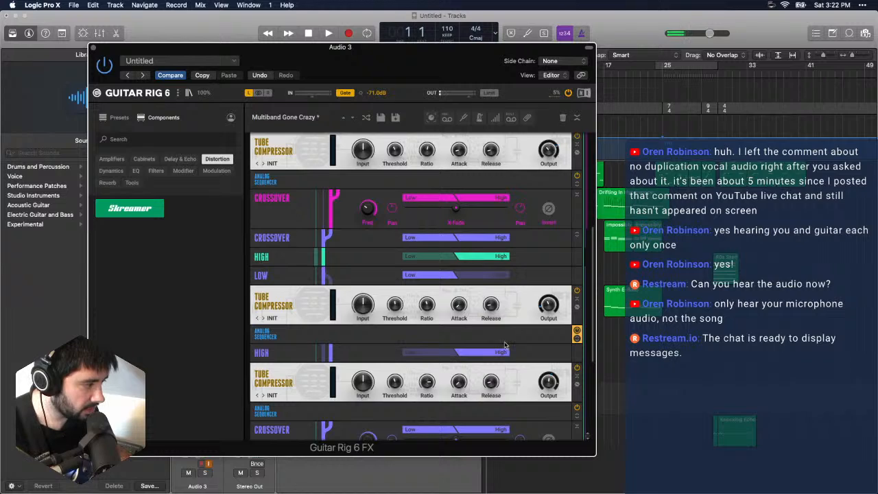
{"action": "left_click", "coordinate": [576, 340]}
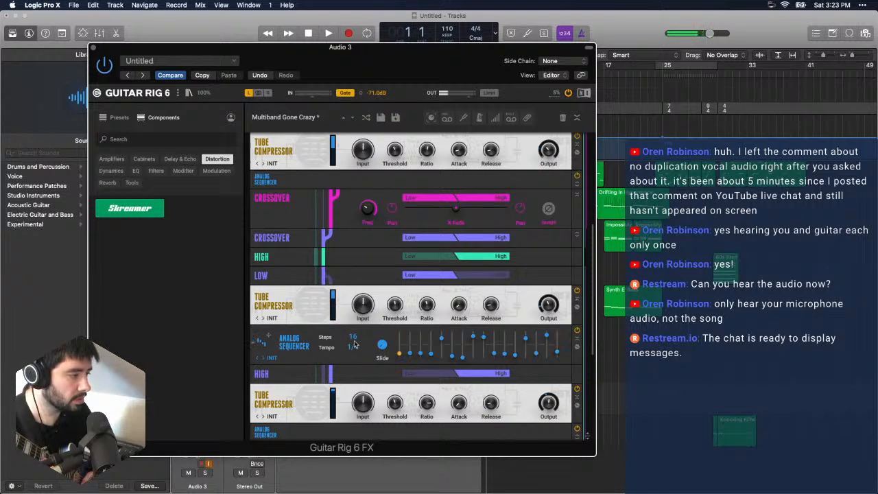
{"action": "scroll", "coordinate": [355, 344], "scroll_direction": "down", "scroll_amount": 5}
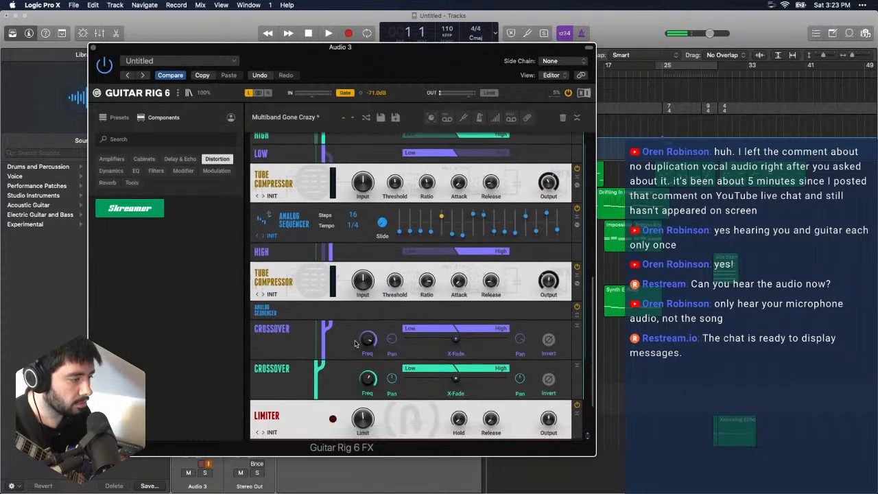
{"action": "left_click", "coordinate": [577, 314]}
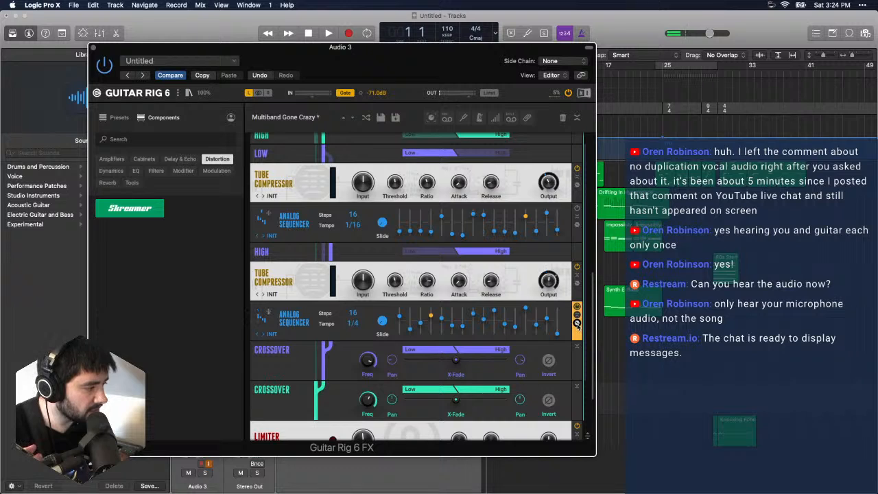
{"action": "left_click_drag", "start_coordinate": [373, 70], "coordinate": [350, 85]}
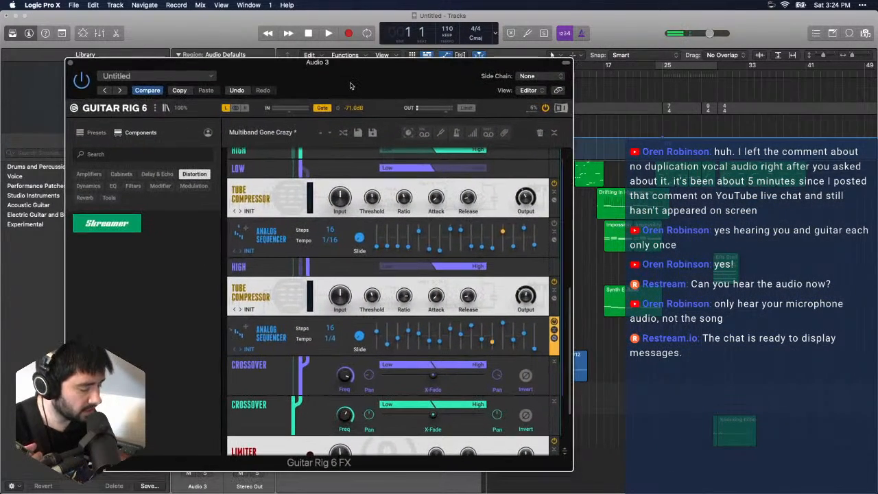
- Record a short guitar take on Audio 3 from bar 1 to about bar 11, then return to the beginning
{"action": "key", "text": "r"}
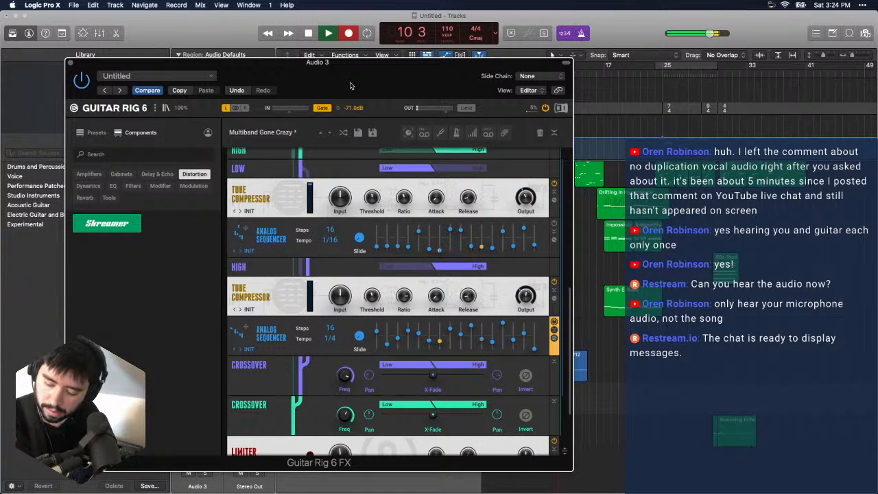
{"action": "key", "text": "space"}
{"action": "key", "text": "Return"}
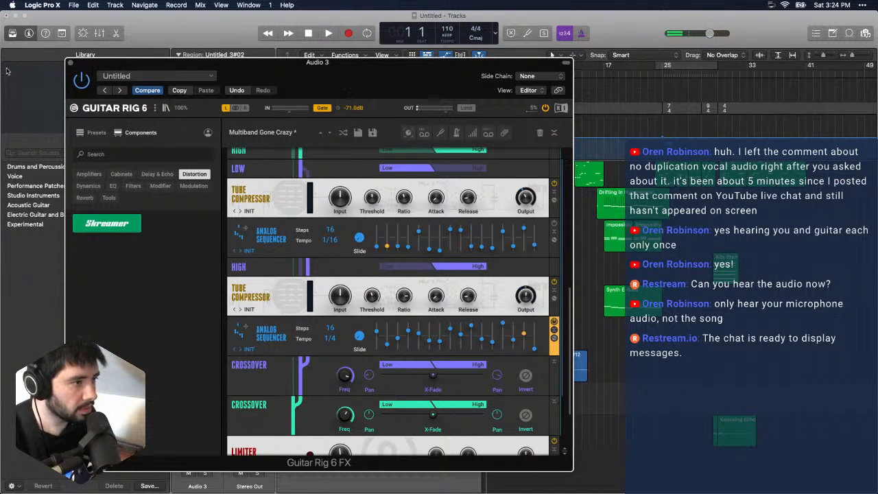
- Close Guitar Rig and play back the opening of the short Audio 3 take
{"action": "left_click", "coordinate": [72, 63]}
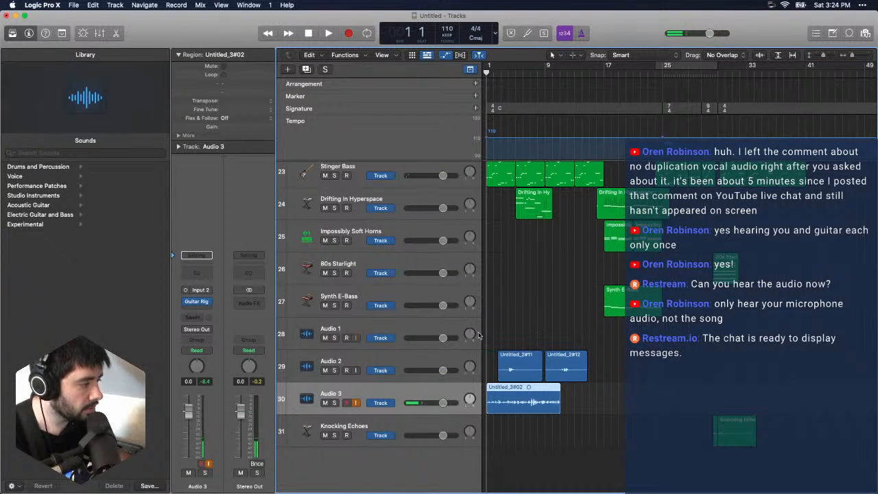
{"action": "key", "text": "space"}
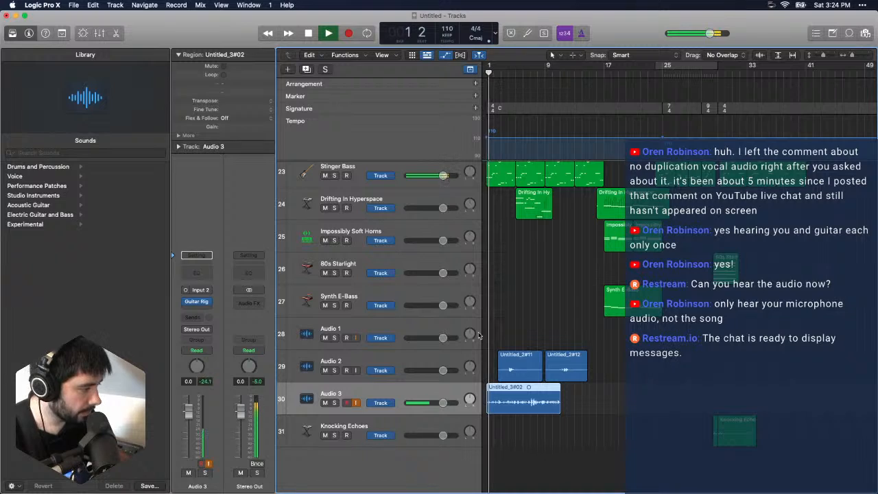
{"action": "key", "text": "space"}
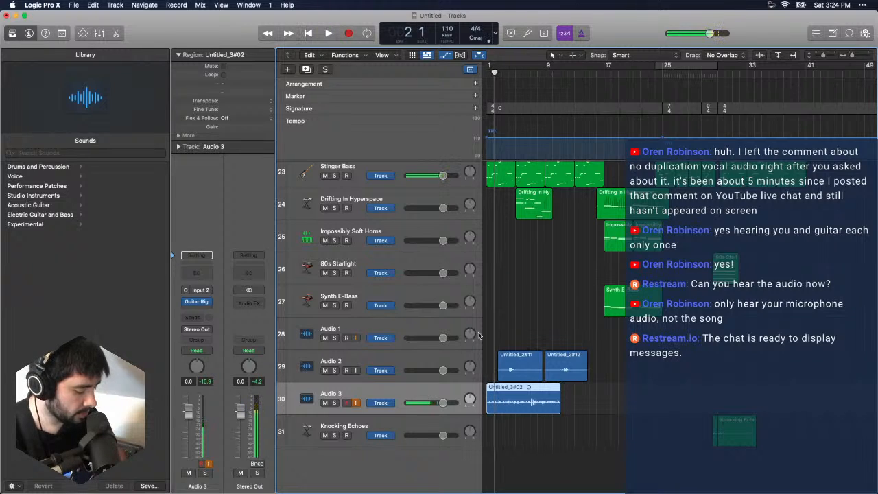
- Delete the short take on Audio 3 and record a new guitar take from bar 1 to about bar 17
{"action": "key", "text": "Delete"}
{"action": "key", "text": "Return"}
{"action": "key", "text": "r"}
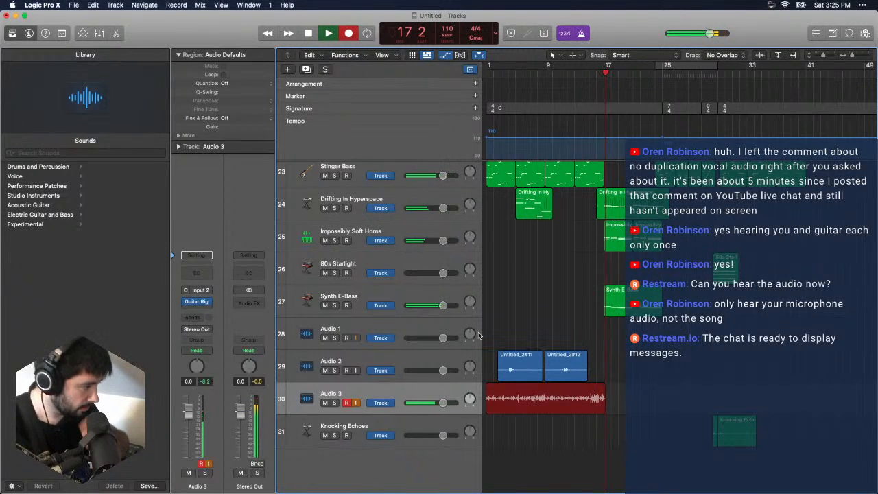
{"action": "key", "text": "space"}
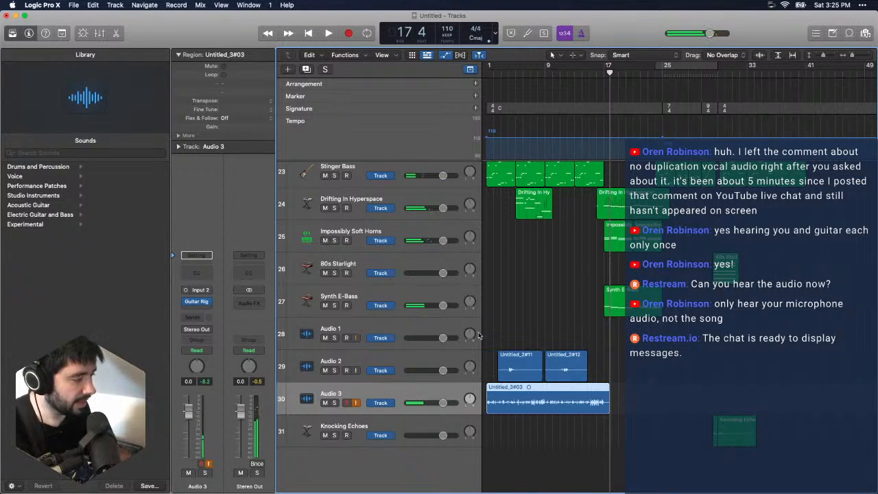
- Add a new audio track below Audio 3, then select the Audio 1 track
{"action": "left_click", "coordinate": [115, 5]}
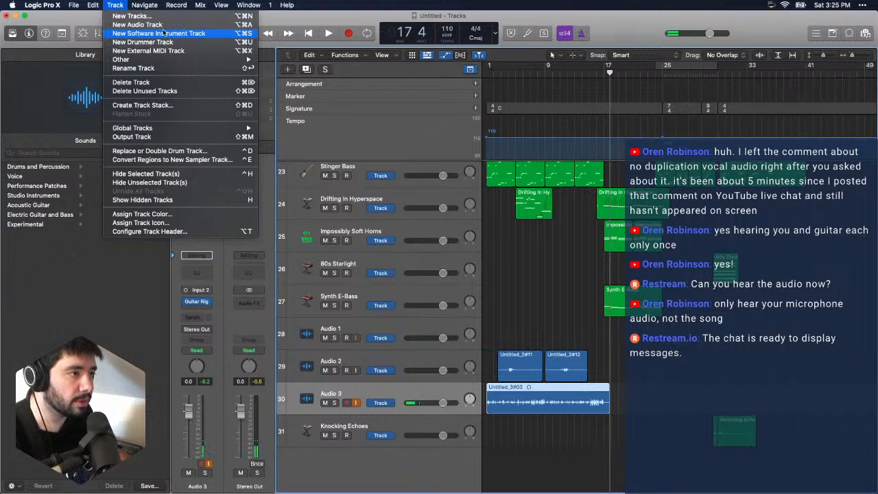
{"action": "left_click", "coordinate": [124, 25]}
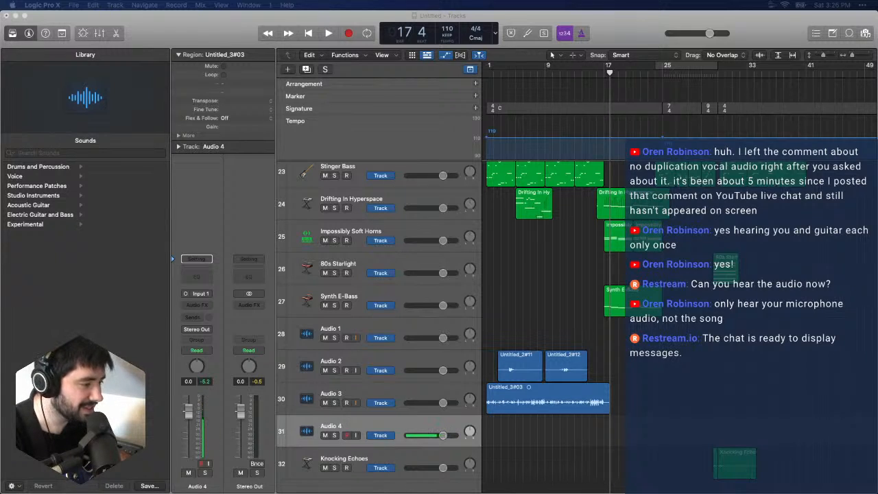
{"action": "left_click", "coordinate": [372, 334]}
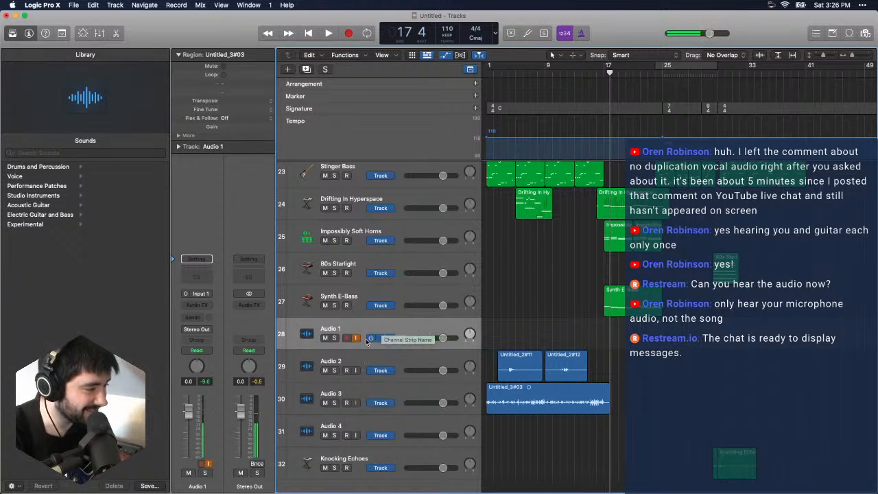
{"action": "right_click", "coordinate": [359, 329]}
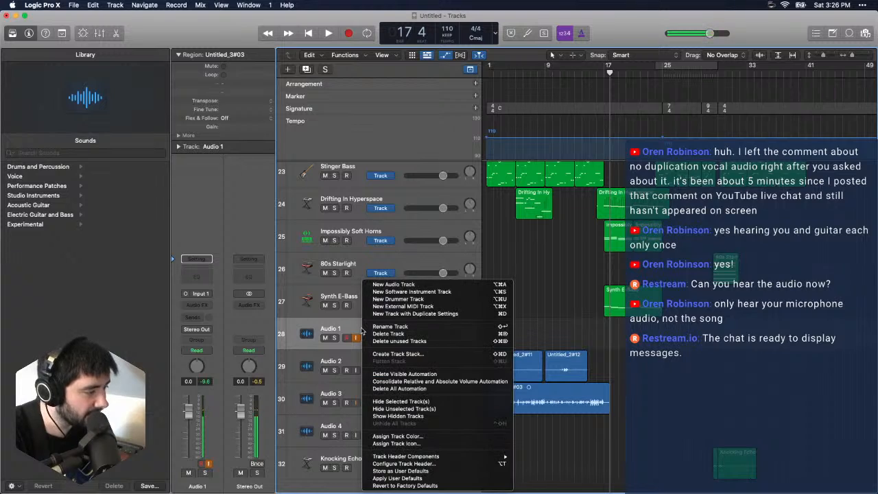
{"action": "left_click", "coordinate": [345, 328]}
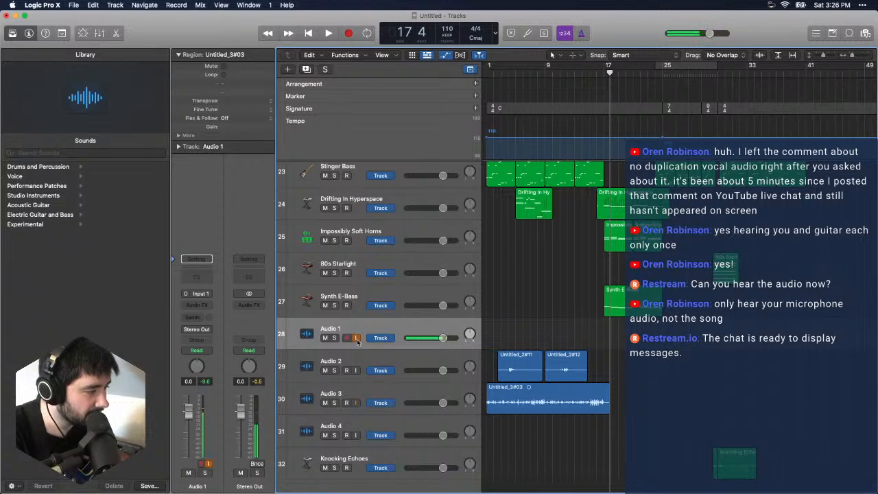
{"action": "left_click", "coordinate": [355, 361]}
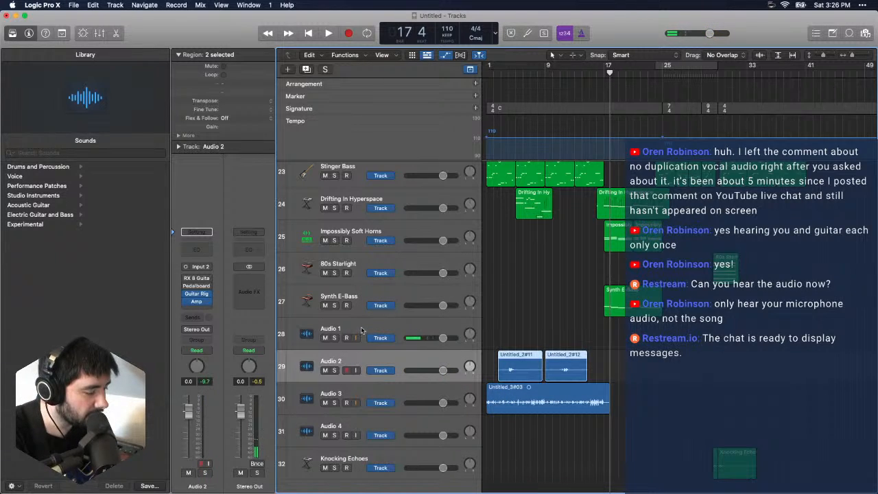
{"action": "left_click", "coordinate": [361, 330]}
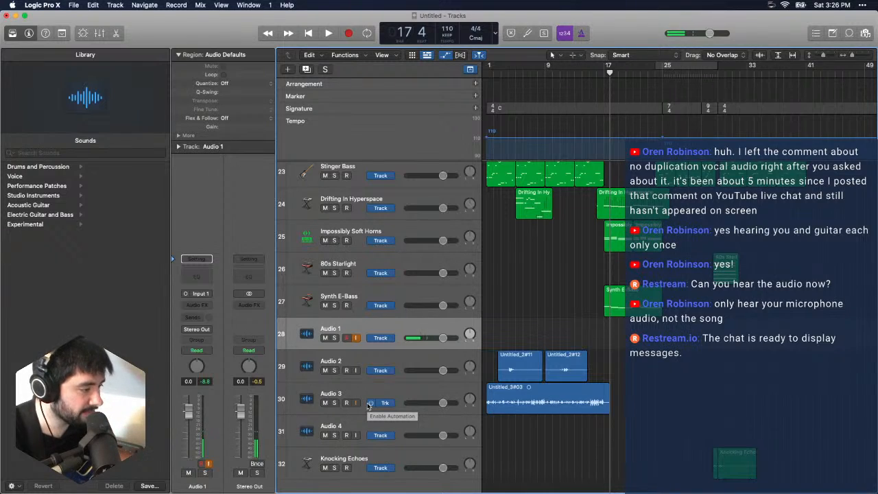
{"action": "left_click", "coordinate": [356, 429]}
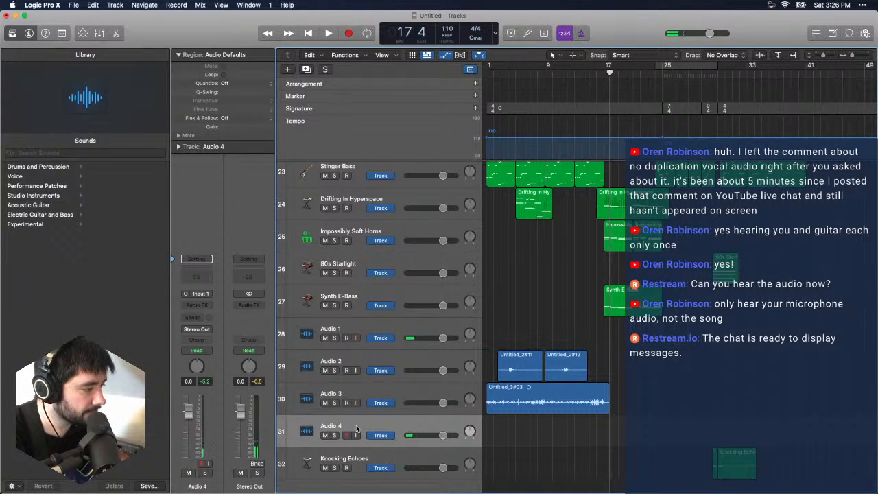
{"action": "left_click", "coordinate": [354, 326]}
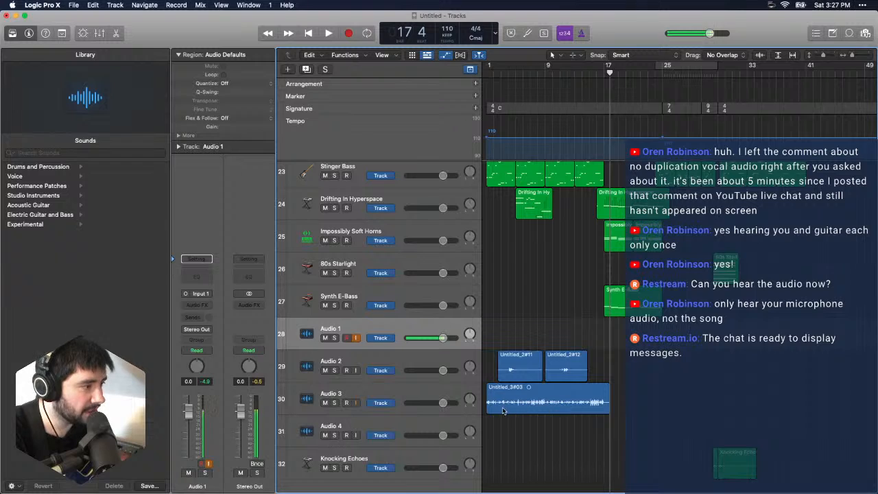
- Insert the Guitar Rig 6 FX plug-in in the first audio effect slot of the Audio 4 track
{"action": "left_click", "coordinate": [358, 428]}
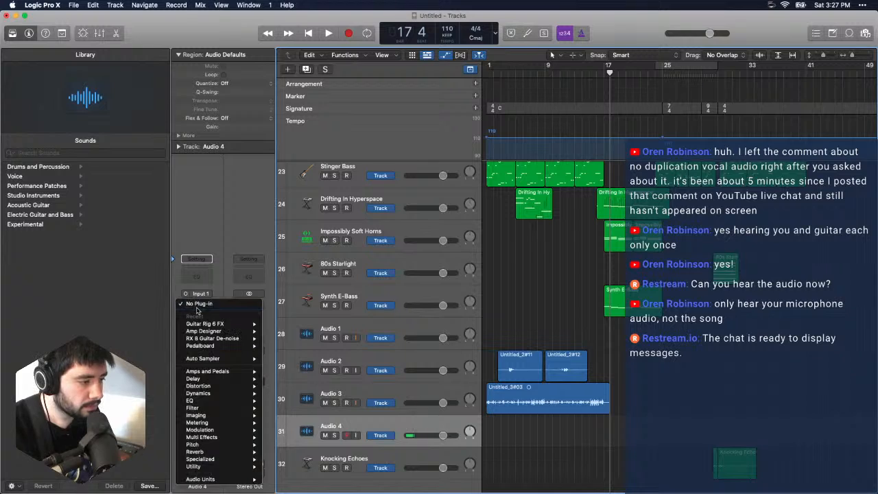
{"action": "left_click", "coordinate": [197, 305]}
{"action": "left_click", "coordinate": [282, 324]}
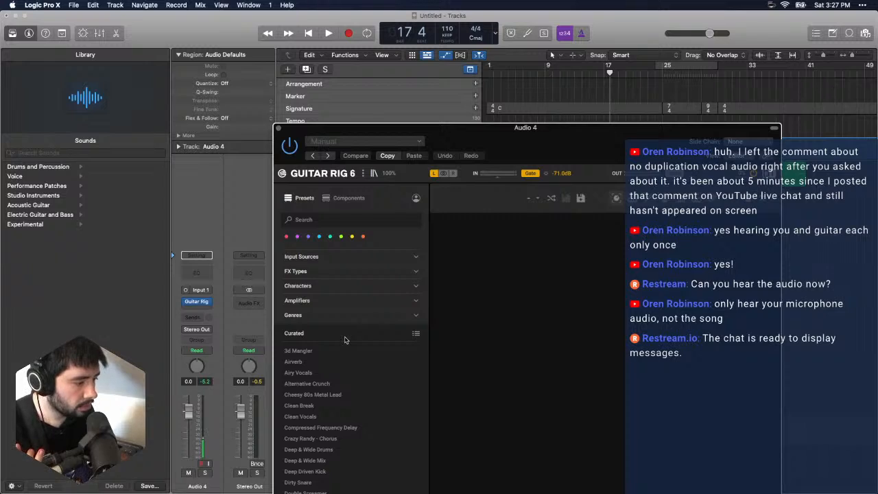
- Filter the Guitar Rig presets by the Spacious character and load Jump off the edge on Audio 4
{"action": "left_click", "coordinate": [318, 287]}
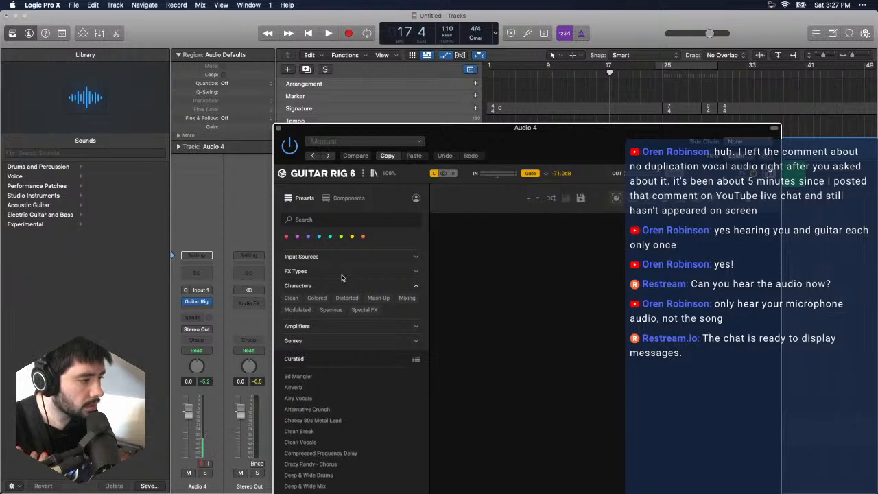
{"action": "left_click", "coordinate": [331, 309]}
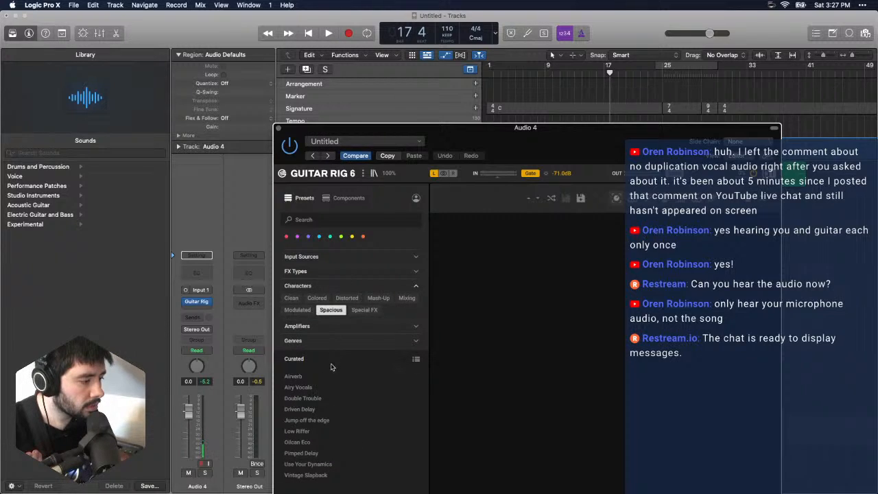
{"action": "left_click", "coordinate": [329, 421]}
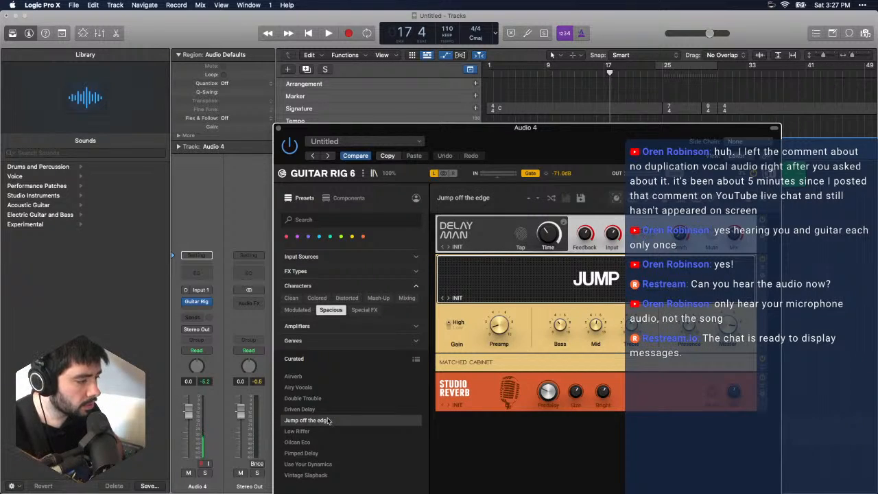
{"action": "left_click_drag", "start_coordinate": [492, 130], "coordinate": [302, 43]}
- Enable input monitoring on Audio 4, close Guitar Rig and set the track's input to Input 2
{"action": "left_click", "coordinate": [357, 437]}
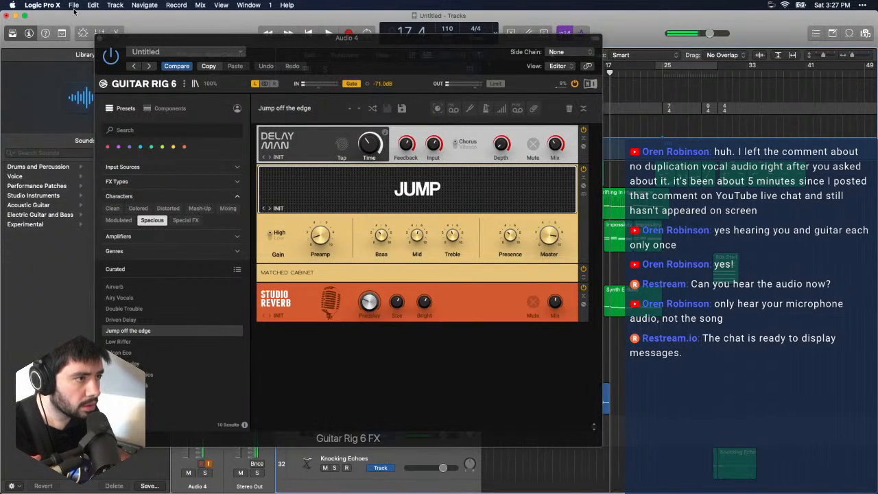
{"action": "left_click", "coordinate": [73, 5]}
{"action": "left_click", "coordinate": [232, 49]}
{"action": "left_click", "coordinate": [99, 38]}
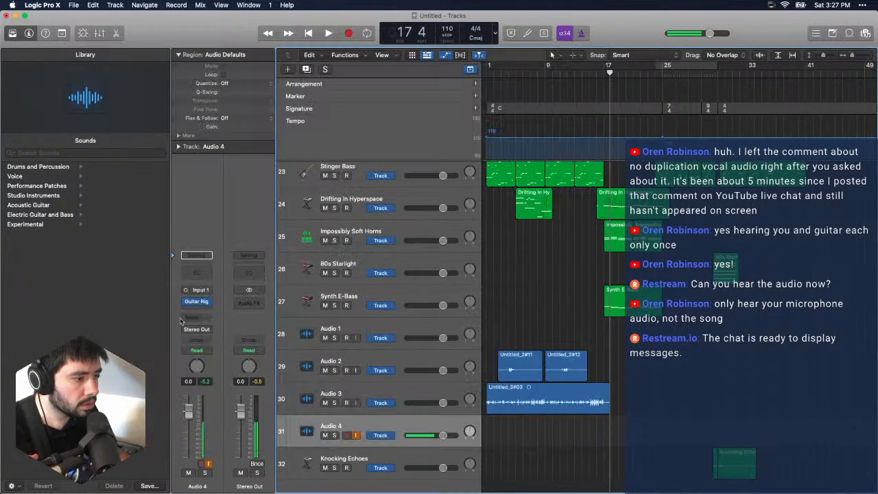
{"action": "left_click", "coordinate": [206, 291]}
{"action": "mouse_move", "coordinate": [226, 316]}
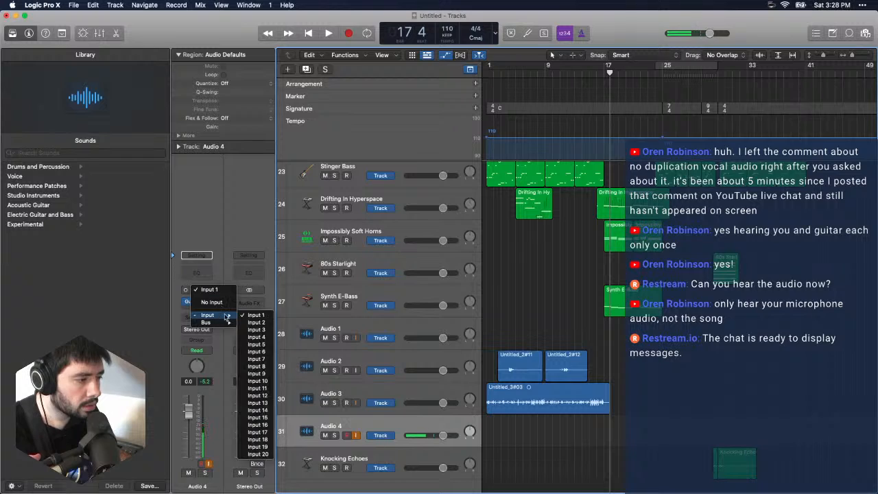
{"action": "left_click", "coordinate": [252, 323]}
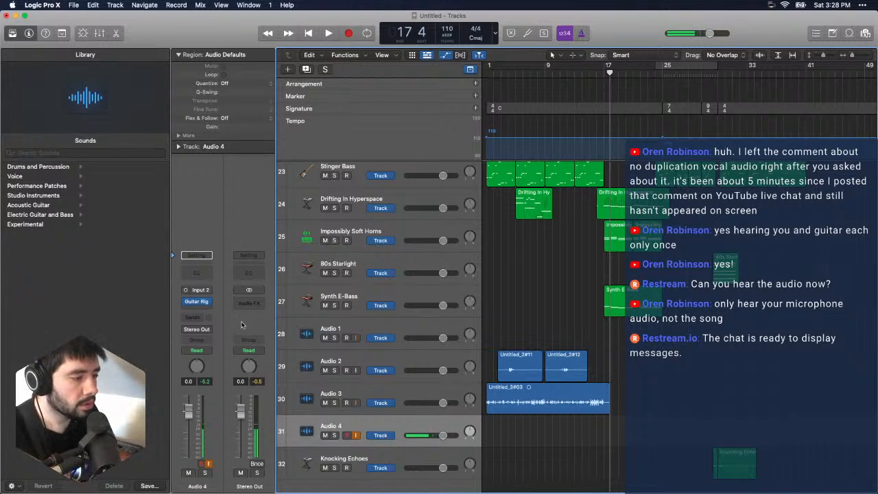
- Reopen Guitar Rig on Audio 4, filter the presets by the Modulated character and load Joyful Chorus
{"action": "left_click", "coordinate": [197, 301]}
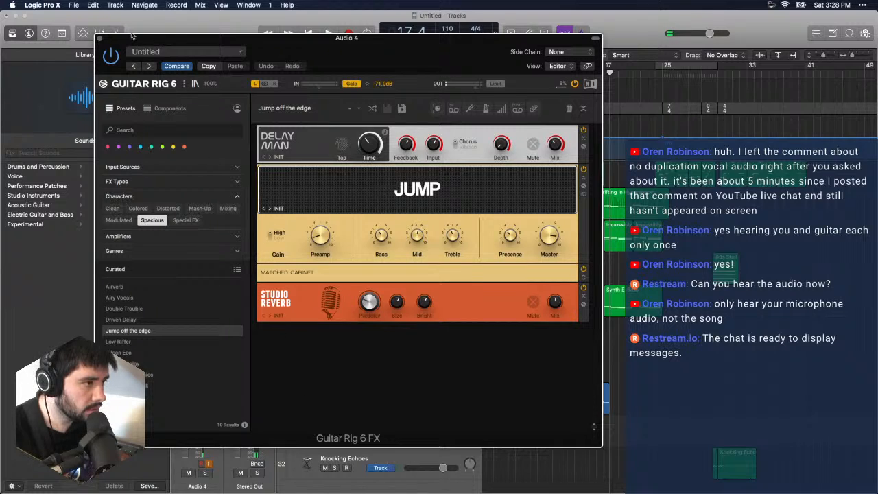
{"action": "left_click", "coordinate": [128, 221]}
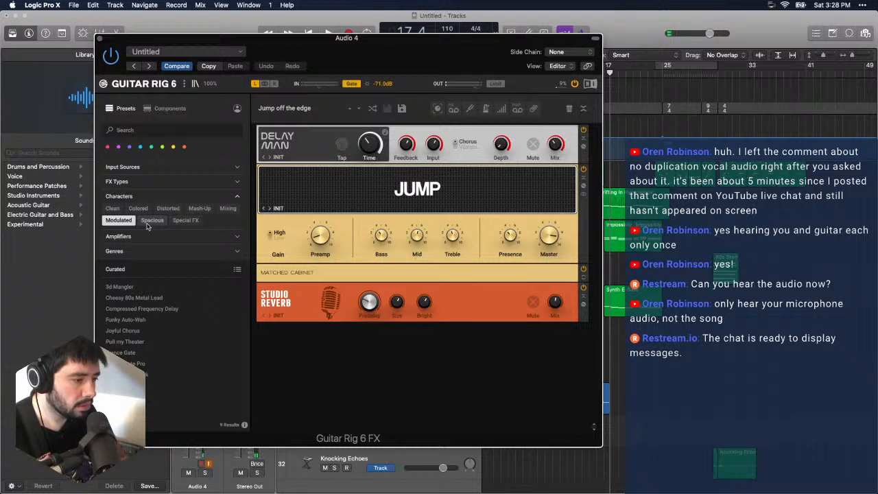
{"action": "left_click", "coordinate": [131, 331]}
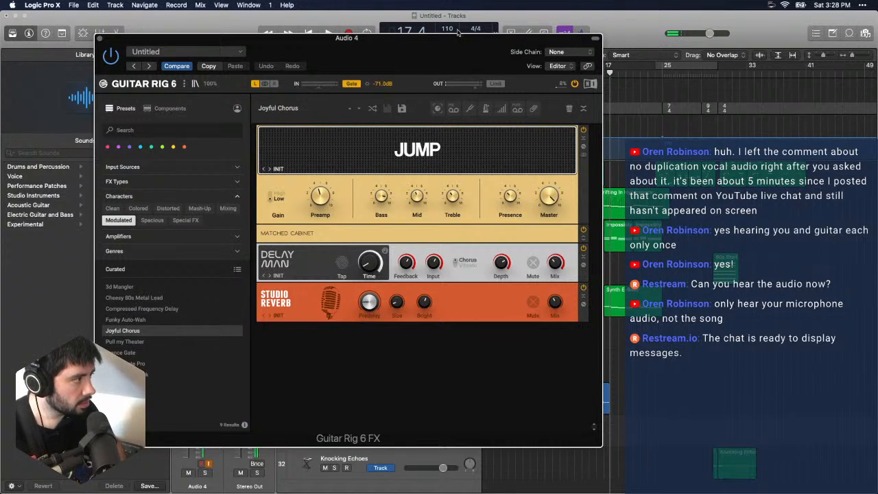
- Play back the song, record a guitar take on Audio 4 from about bar 30 to bar 37, and close Guitar Rig
{"action": "left_click", "coordinate": [635, 24]}
{"action": "key", "text": "space"}
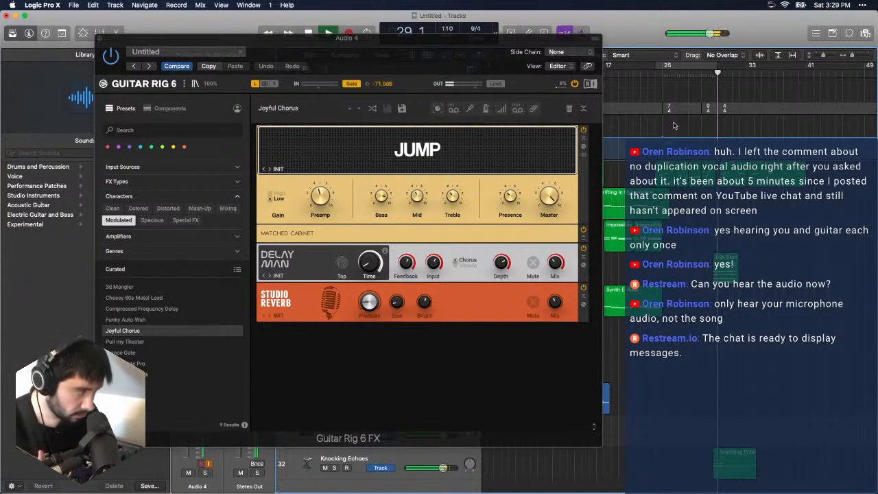
{"action": "key", "text": "space"}
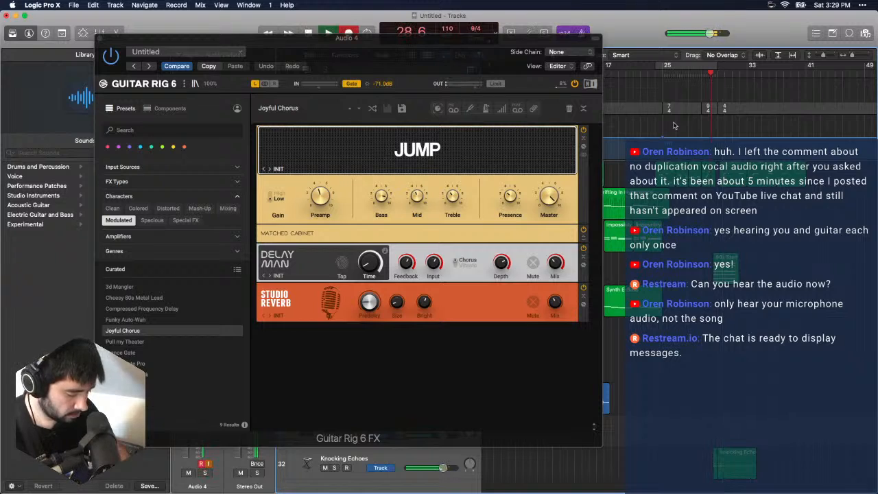
{"action": "key", "text": "r"}
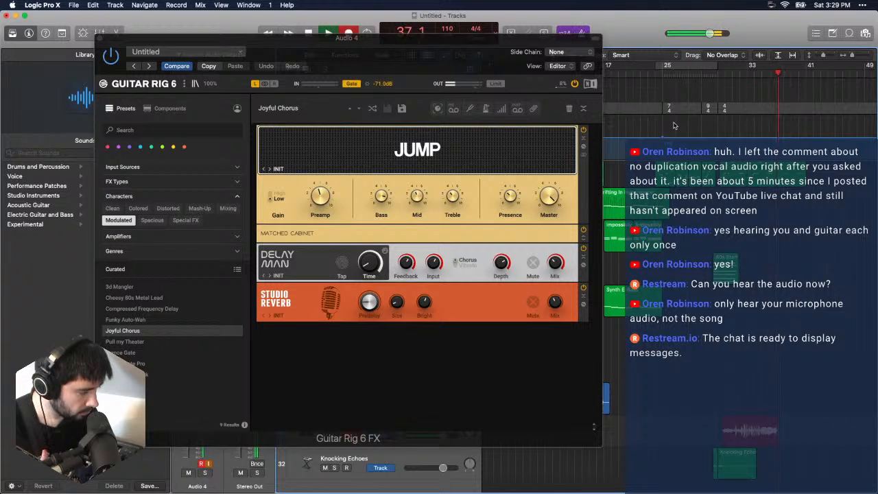
{"action": "key", "text": "space"}
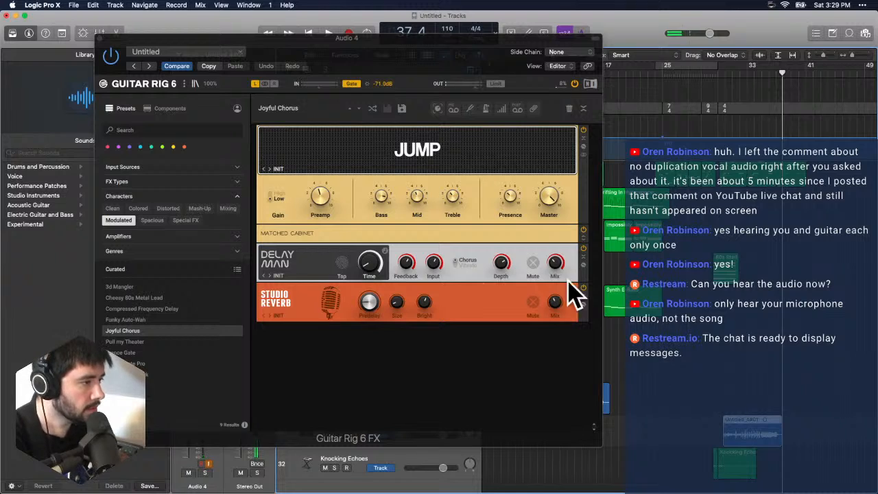
{"action": "left_click", "coordinate": [102, 42]}
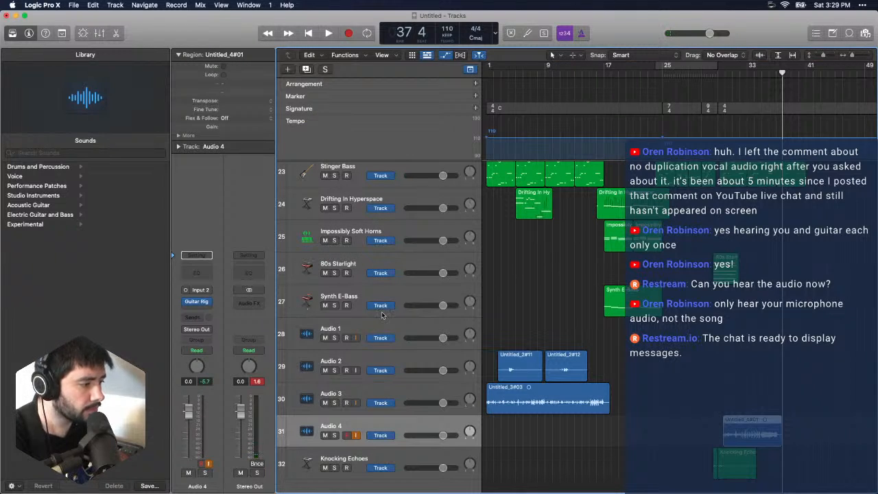
- Export the new guitar region on Audio 4 as a 16 Bit AIFF file to the Bounces folder
{"action": "left_click", "coordinate": [472, 341]}
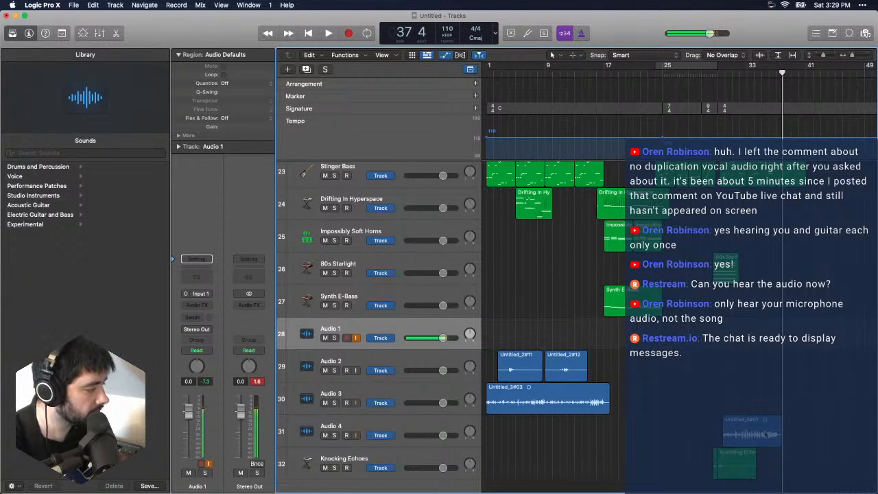
{"action": "left_click", "coordinate": [765, 434]}
{"action": "right_click", "coordinate": [753, 430]}
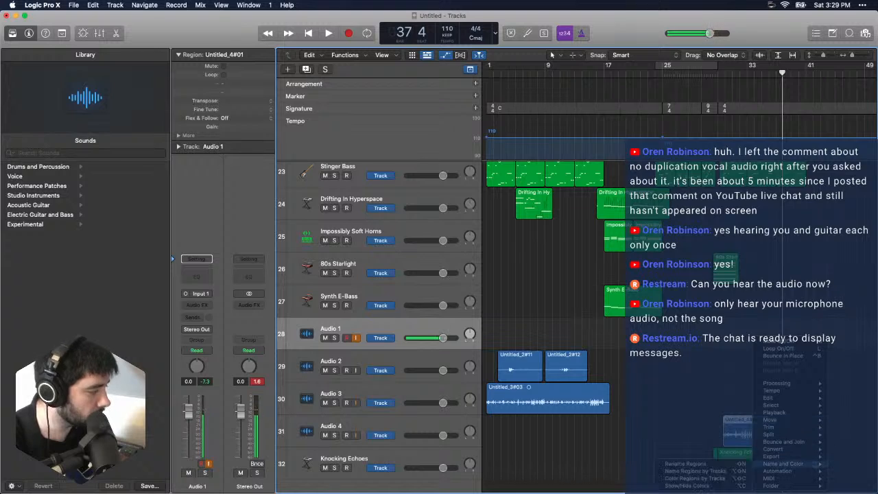
{"action": "mouse_move", "coordinate": [780, 442]}
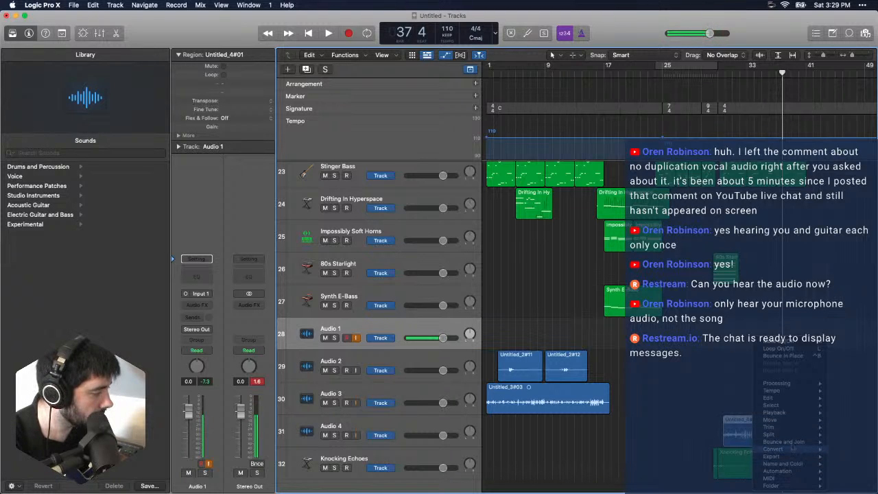
{"action": "mouse_move", "coordinate": [775, 457]}
{"action": "left_click", "coordinate": [711, 465]}
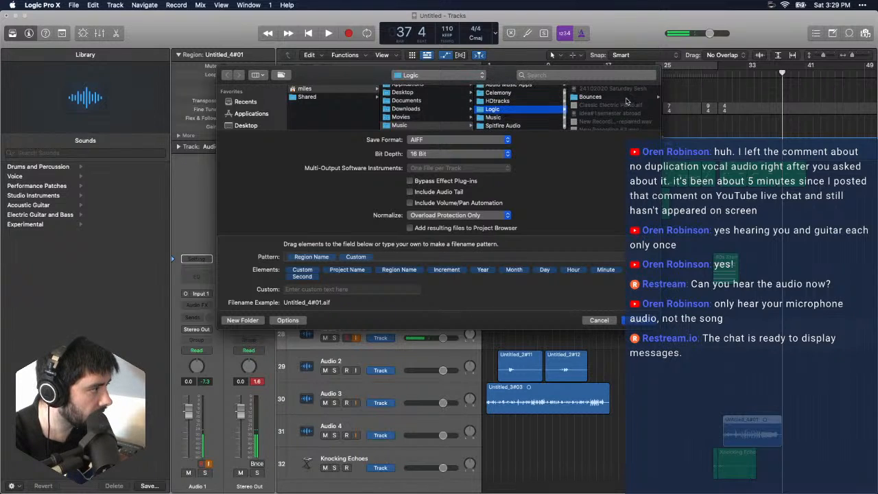
{"action": "left_click", "coordinate": [597, 97]}
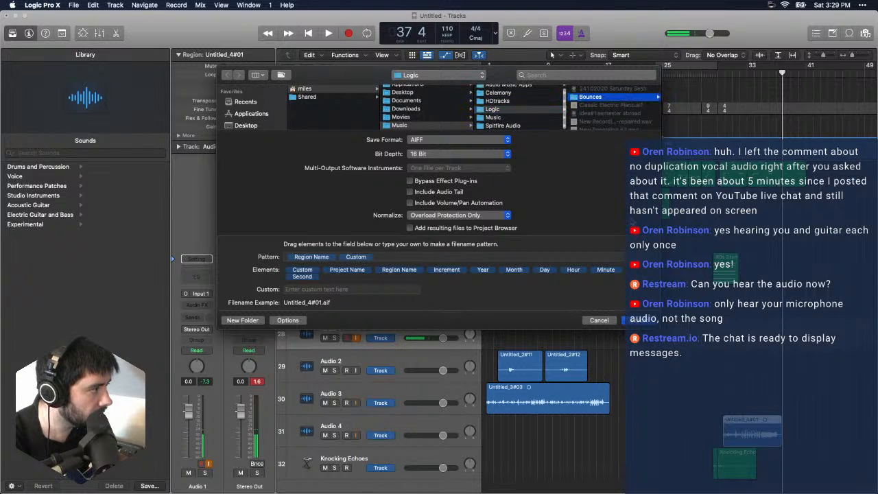
{"action": "left_click", "coordinate": [639, 321]}
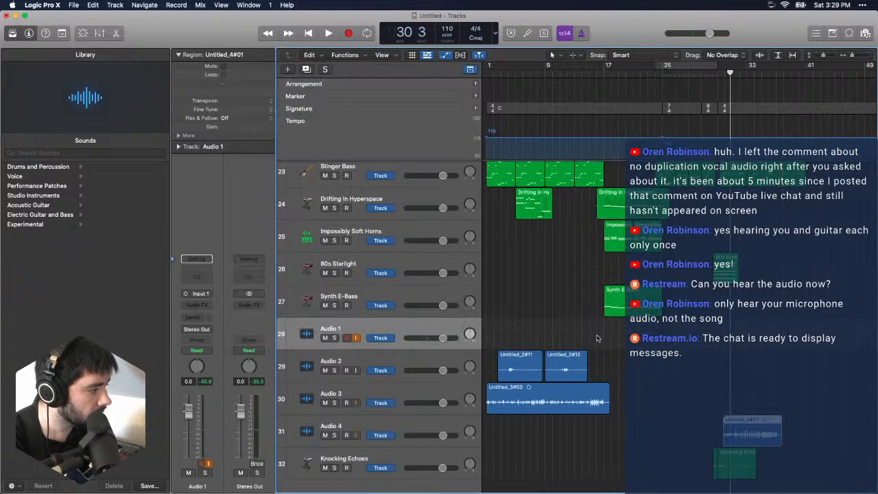
- Add a new software instrument track below Audio 1
{"action": "left_click", "coordinate": [115, 5]}
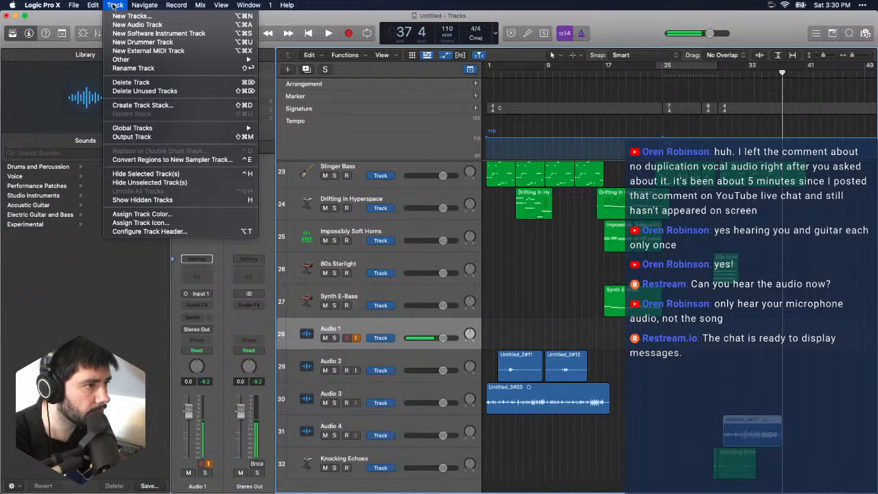
{"action": "mouse_move", "coordinate": [133, 5]}
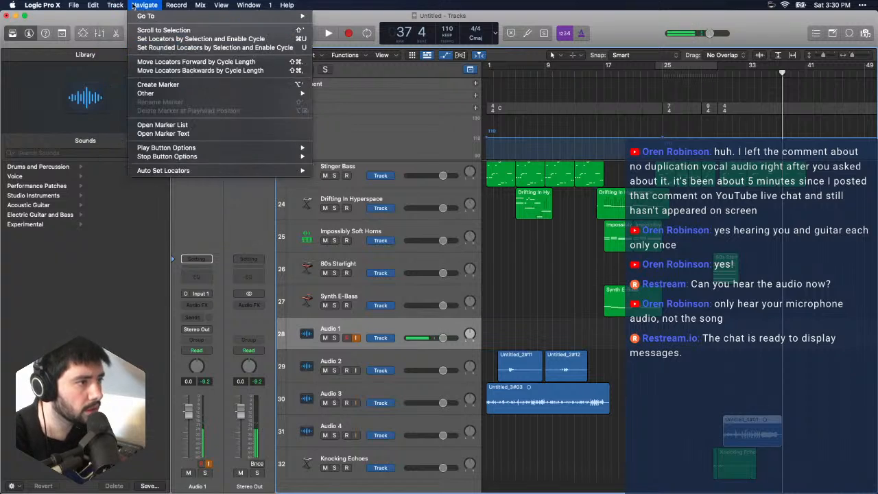
{"action": "left_click", "coordinate": [126, 33]}
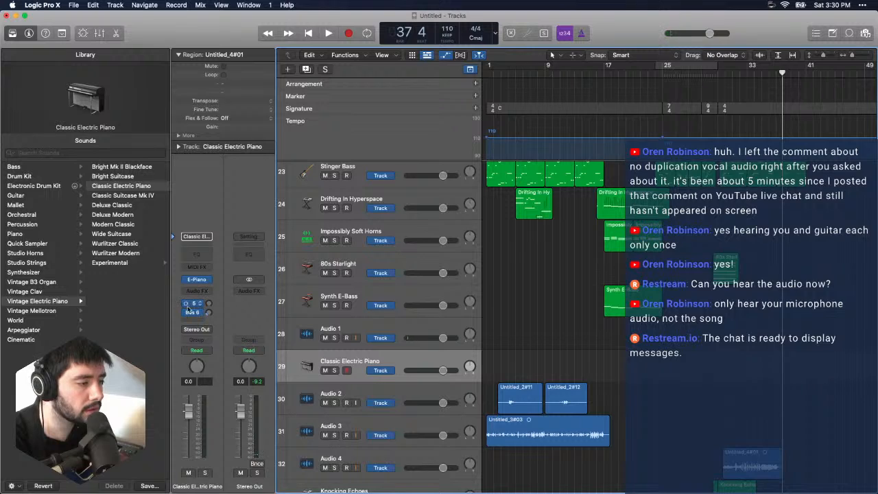
- Replace the Vintage Electric Piano on the new instrument track with Komplete Kontrol from the Native Instruments plug-ins and move its window aside
{"action": "left_click", "coordinate": [208, 280]}
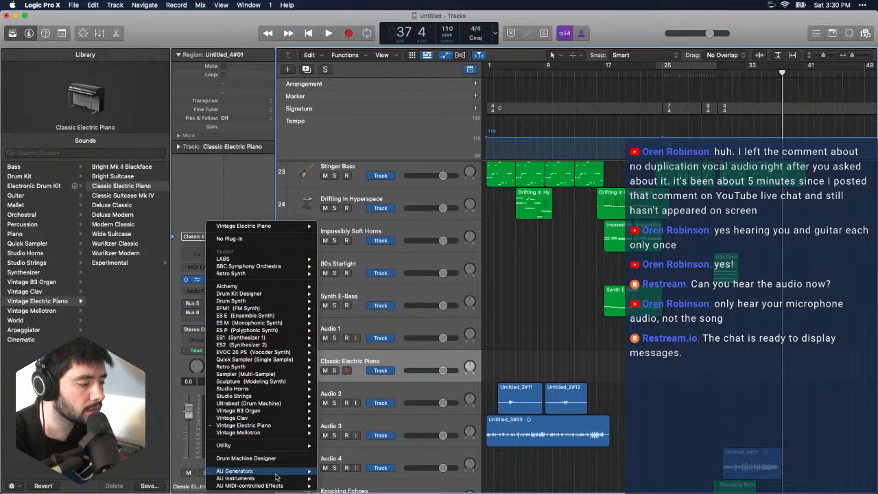
{"action": "mouse_move", "coordinate": [288, 479]}
{"action": "mouse_move", "coordinate": [385, 485]}
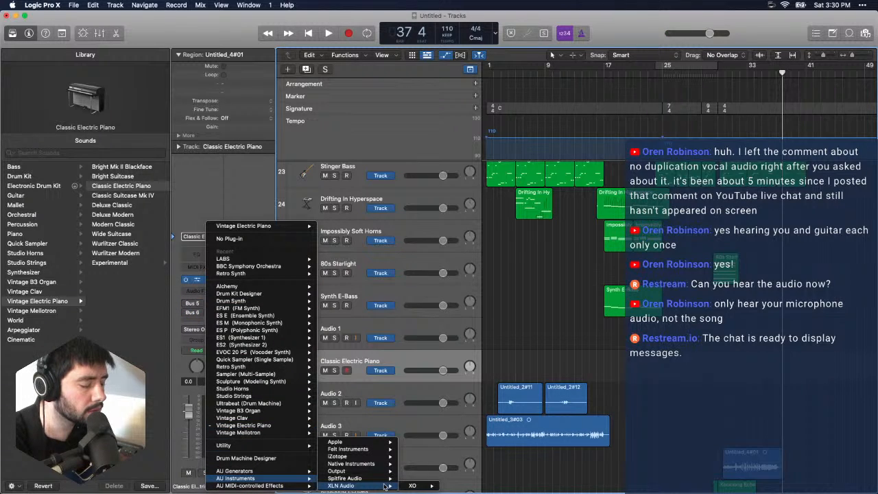
{"action": "mouse_move", "coordinate": [380, 457]}
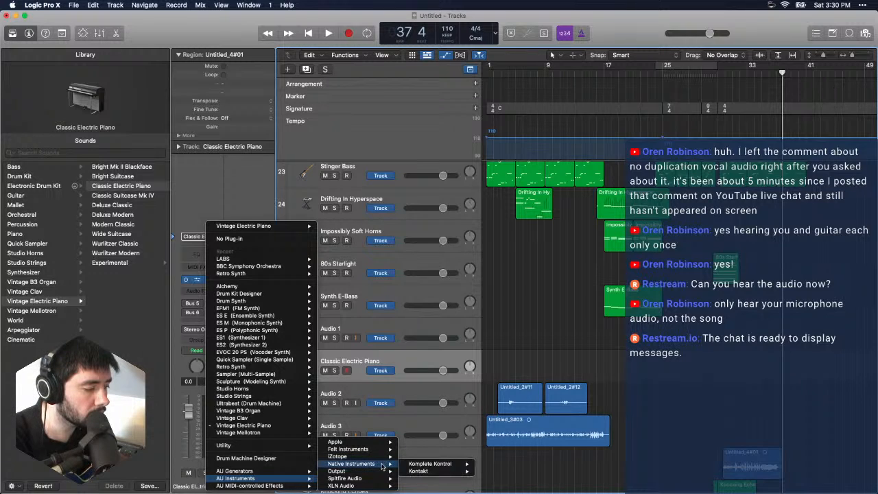
{"action": "mouse_move", "coordinate": [449, 468]}
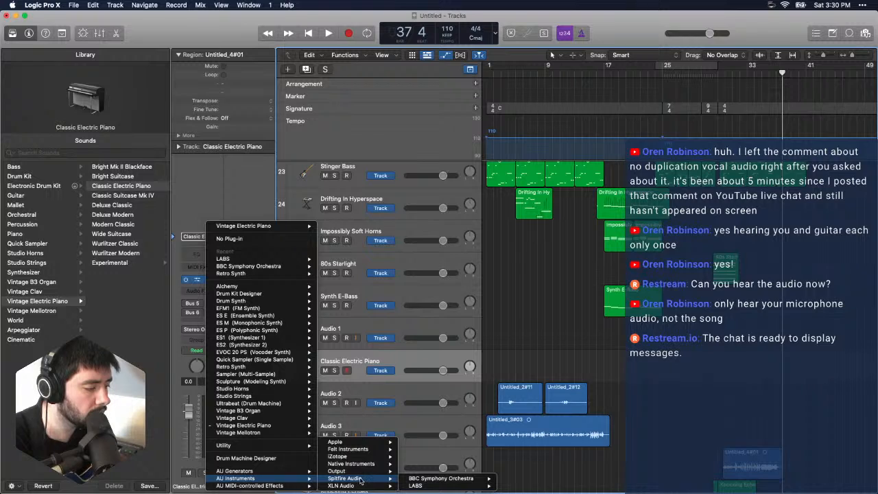
{"action": "mouse_move", "coordinate": [366, 467]}
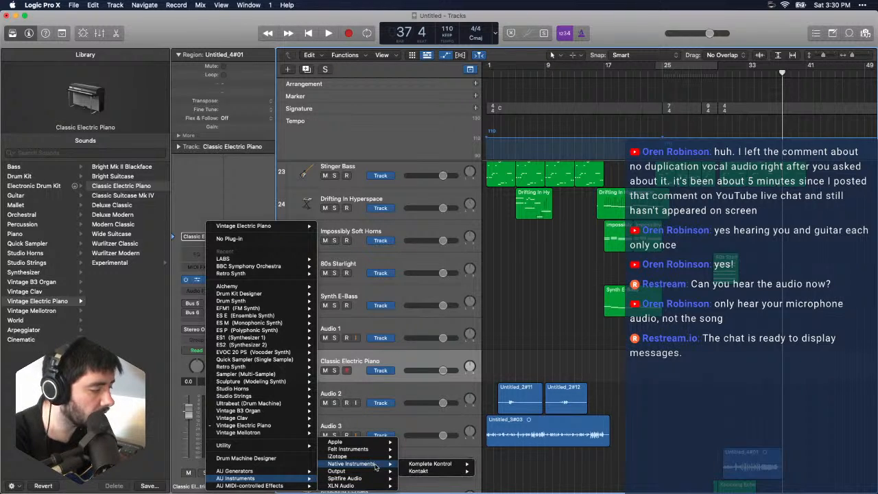
{"action": "left_click", "coordinate": [428, 466]}
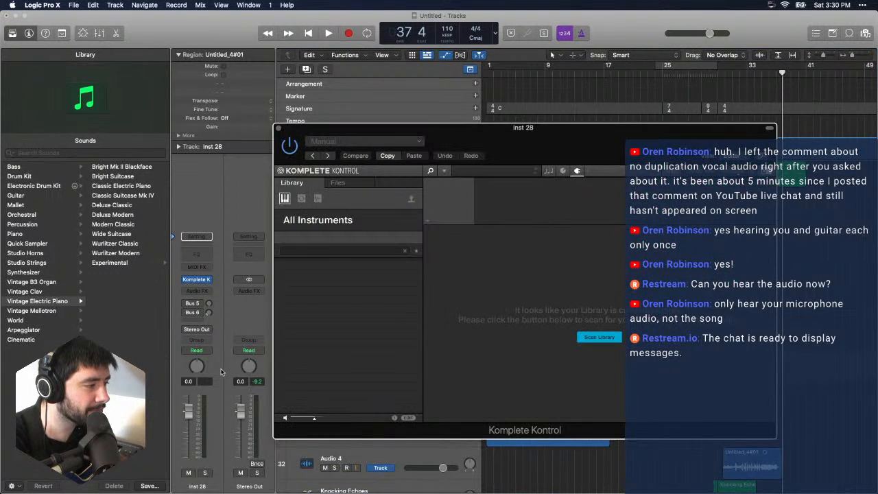
{"action": "left_click_drag", "start_coordinate": [495, 147], "coordinate": [291, 112]}
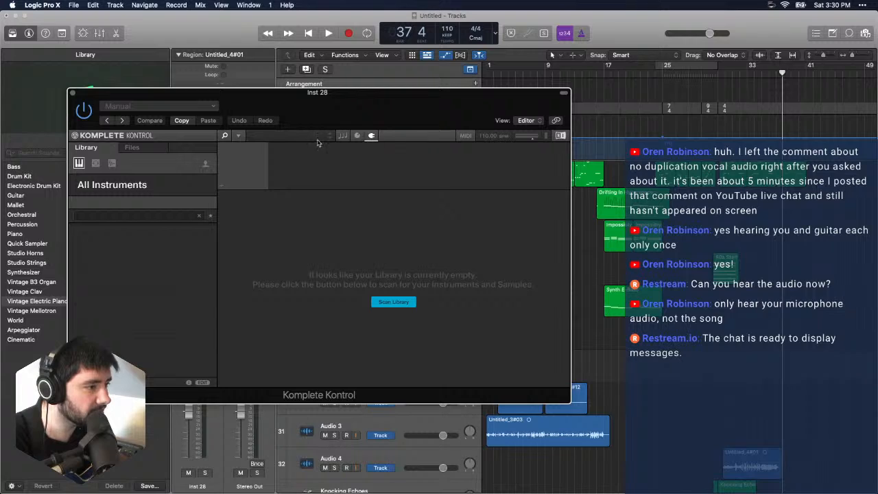
- Examine the Library and Files views of Komplete Kontrol for available instruments, and close the plug-in window
{"action": "left_click", "coordinate": [141, 149]}
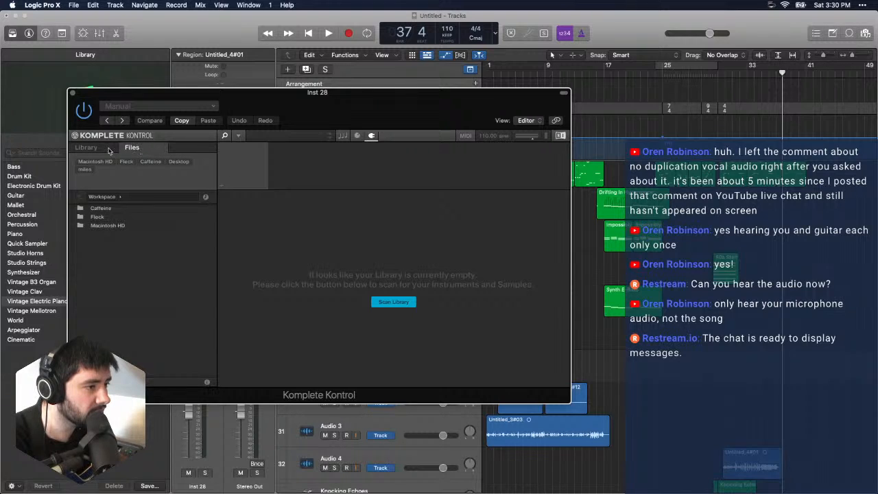
{"action": "left_click", "coordinate": [109, 149]}
{"action": "left_click", "coordinate": [133, 149]}
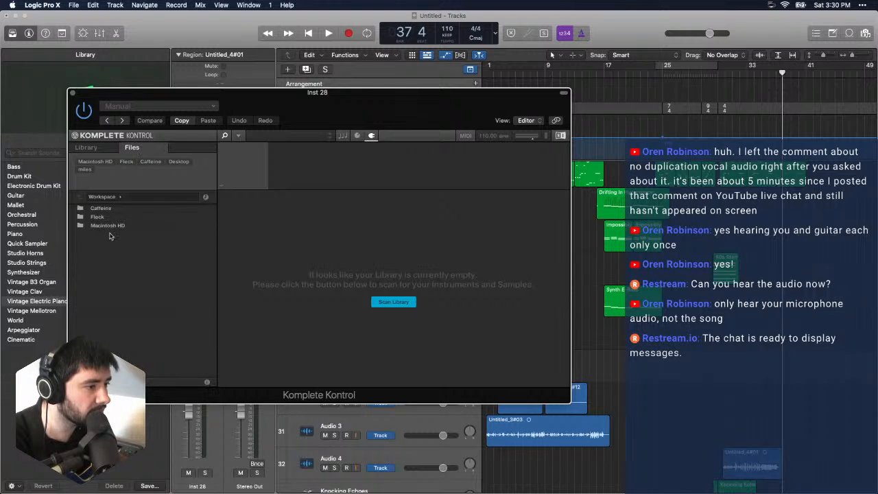
{"action": "left_click", "coordinate": [95, 150]}
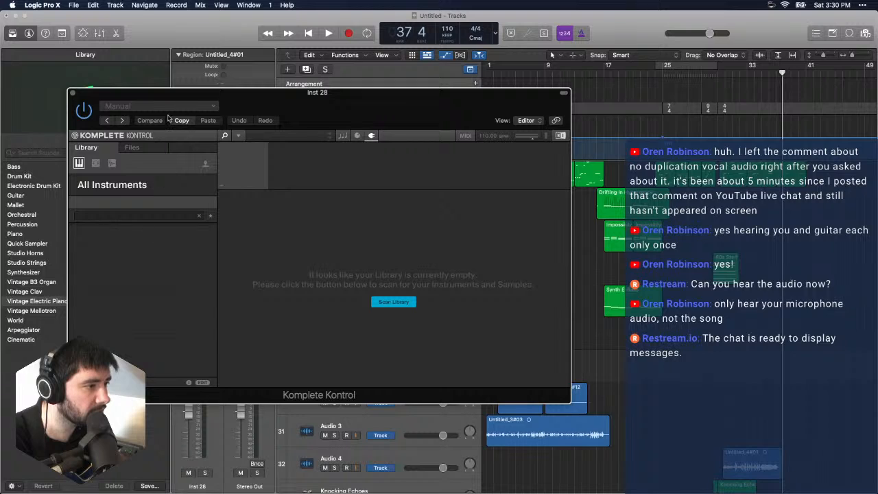
{"action": "left_click", "coordinate": [194, 107]}
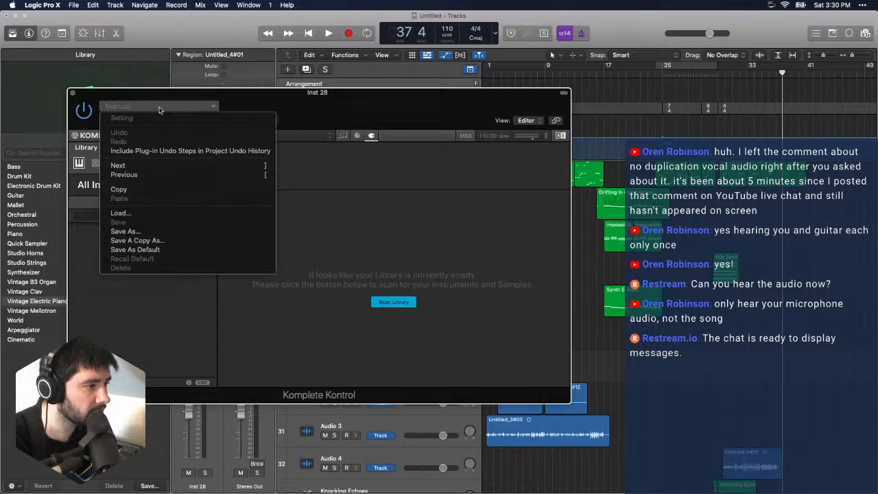
{"action": "left_click", "coordinate": [73, 93]}
{"action": "left_click", "coordinate": [198, 280]}
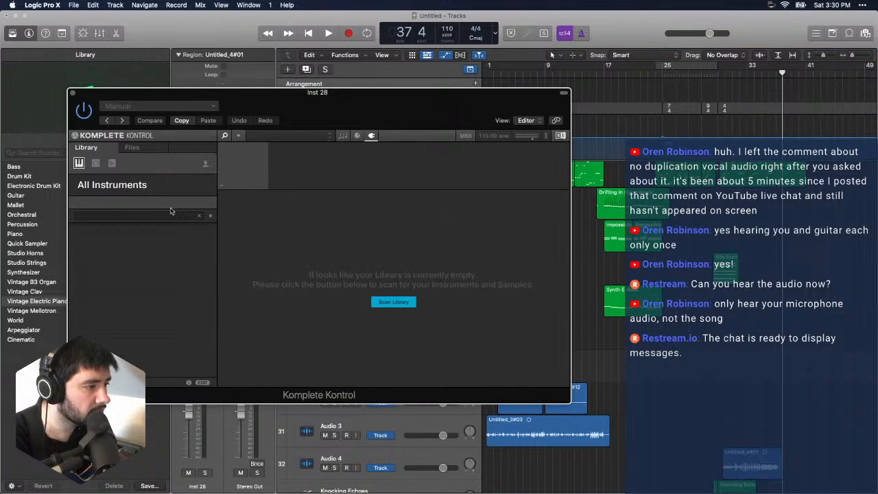
{"action": "left_click", "coordinate": [73, 93]}
{"action": "left_click", "coordinate": [206, 279]}
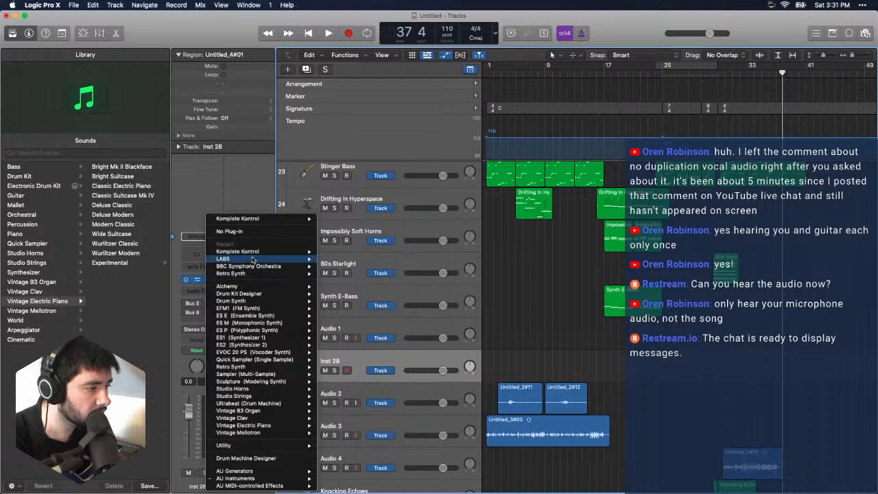
{"action": "mouse_move", "coordinate": [257, 251]}
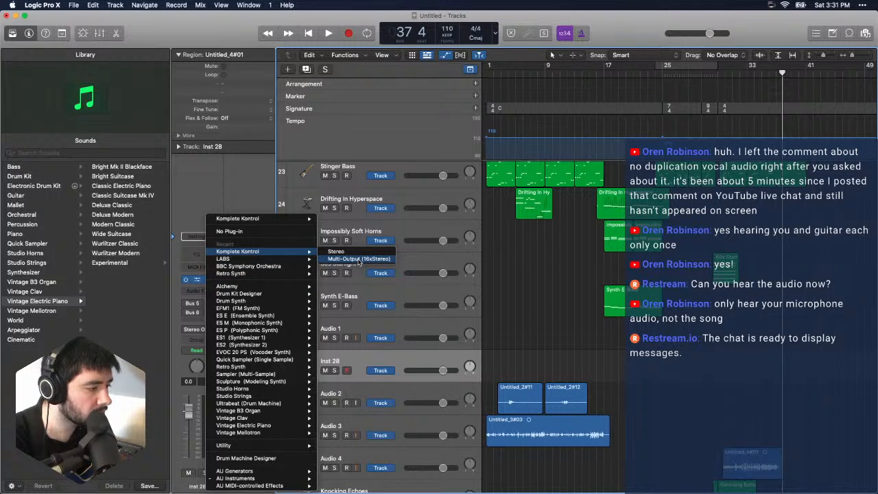
{"action": "mouse_move", "coordinate": [224, 472]}
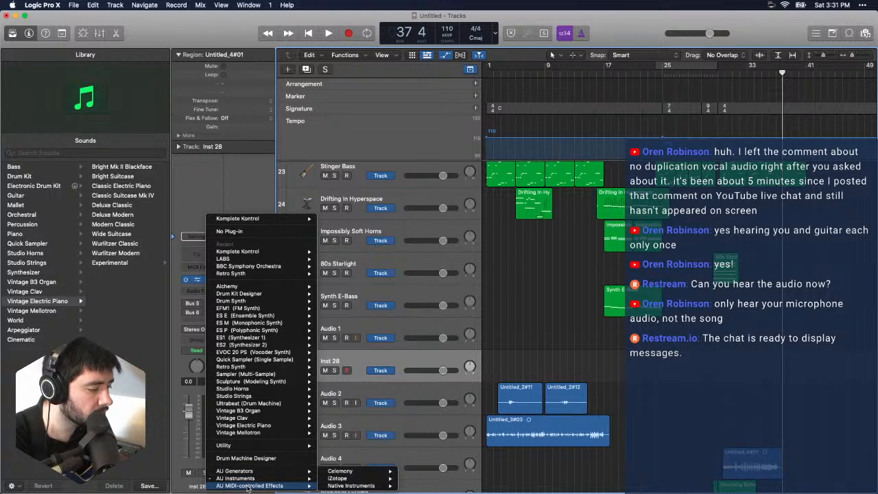
{"action": "mouse_move", "coordinate": [358, 481]}
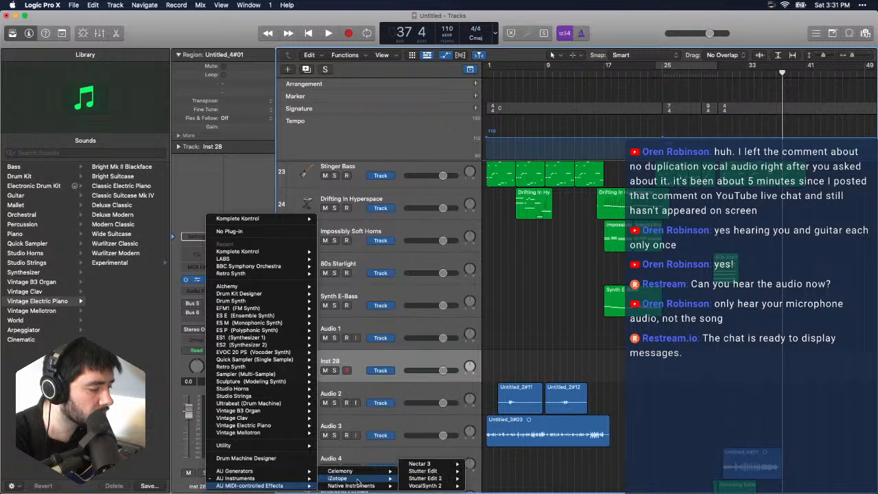
{"action": "mouse_move", "coordinate": [289, 481]}
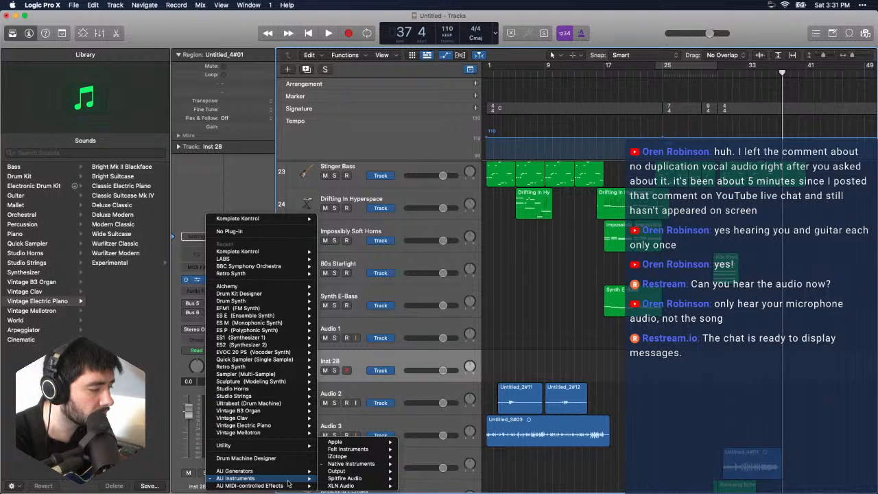
{"action": "left_click", "coordinate": [253, 164]}
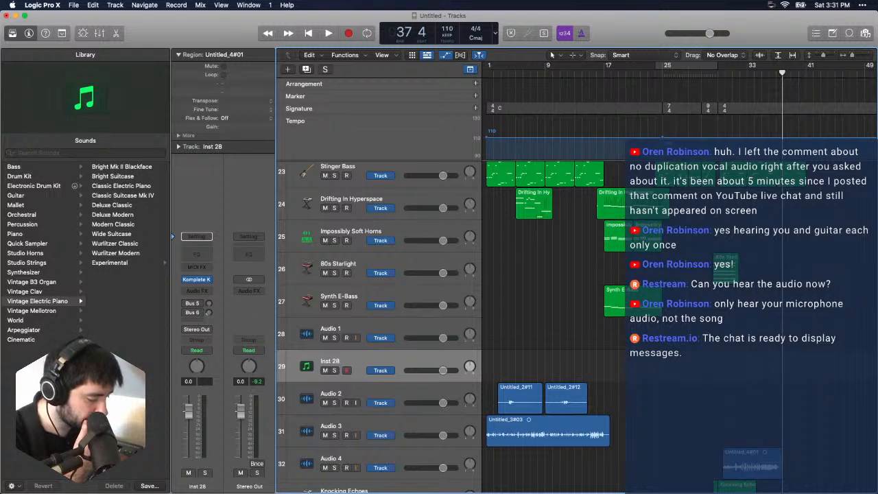
{"action": "key", "text": "super+Tab"}
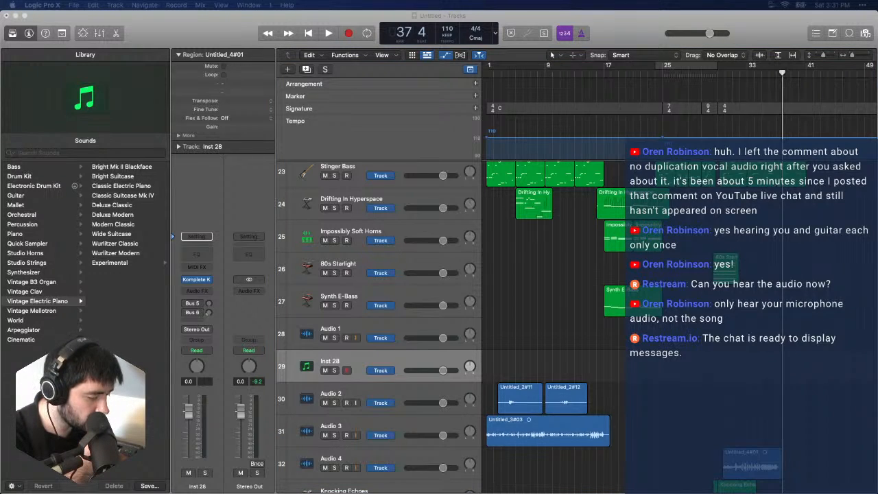
- Select the Audio 1 track, turn off its input monitoring and return the playhead to bar 1
{"action": "left_click", "coordinate": [363, 333]}
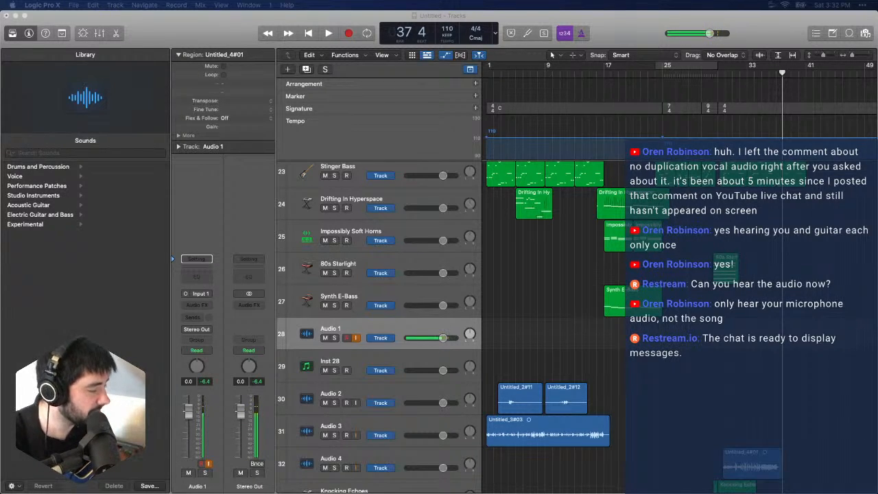
{"action": "left_click", "coordinate": [181, 47]}
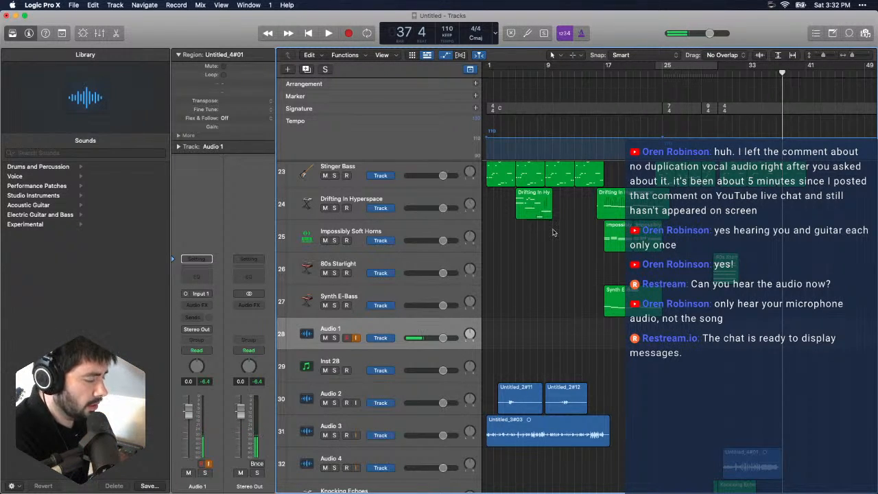
{"action": "key", "text": "Return"}
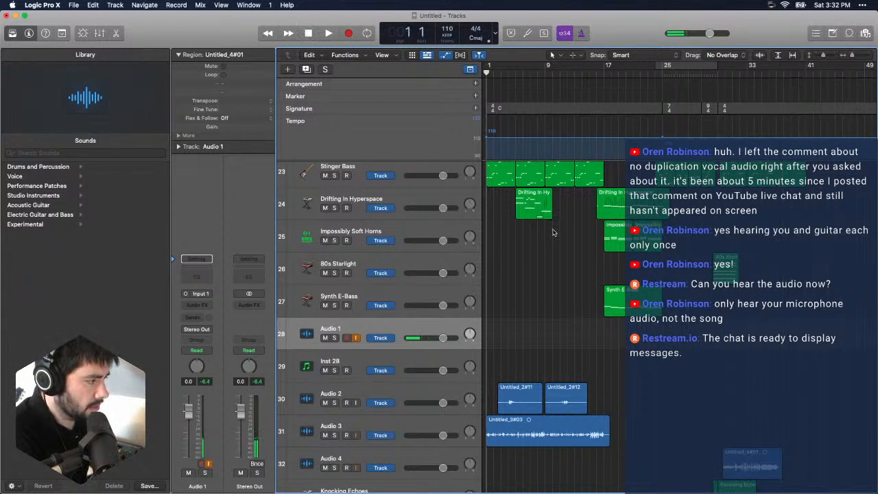
{"action": "left_click", "coordinate": [357, 339]}
- Select the Synth E-Bass track and play the song from the start through the Audio 4 guitar region, stopping at about bar 41
{"action": "left_click", "coordinate": [357, 300]}
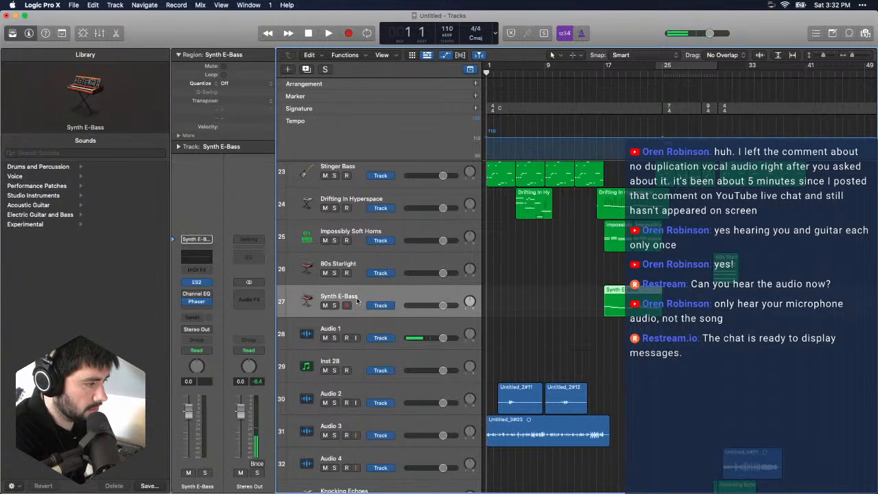
{"action": "key", "text": "space"}
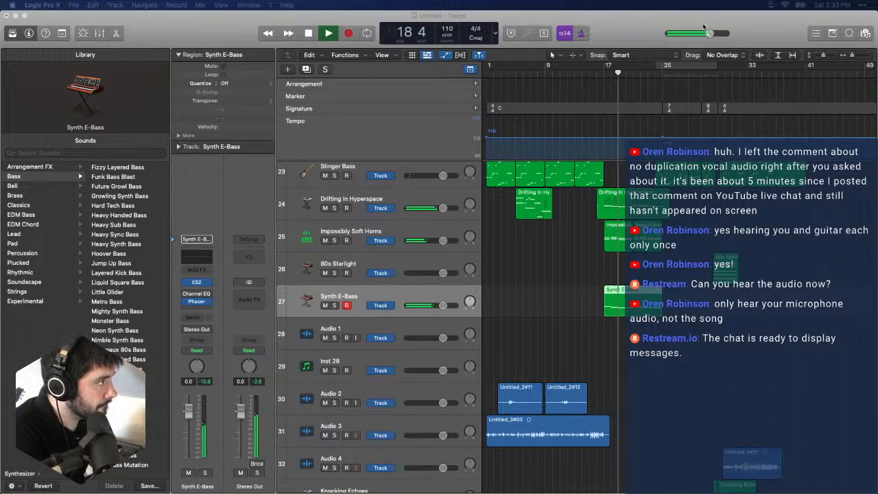
{"action": "mouse_move", "coordinate": [711, 33]}
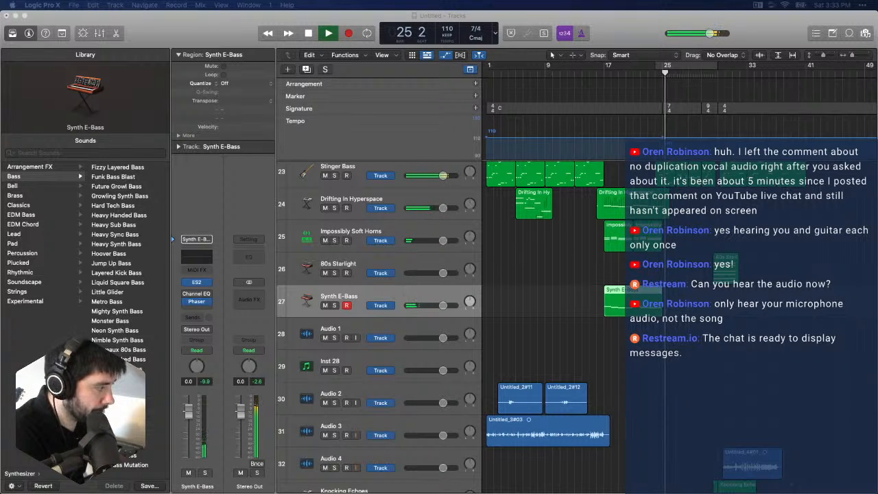
{"action": "scroll", "coordinate": [796, 401], "scroll_direction": "right", "scroll_amount": 3}
{"action": "scroll", "coordinate": [789, 403], "scroll_direction": "right", "scroll_amount": 3}
{"action": "scroll", "coordinate": [746, 413], "scroll_direction": "down", "scroll_amount": 2}
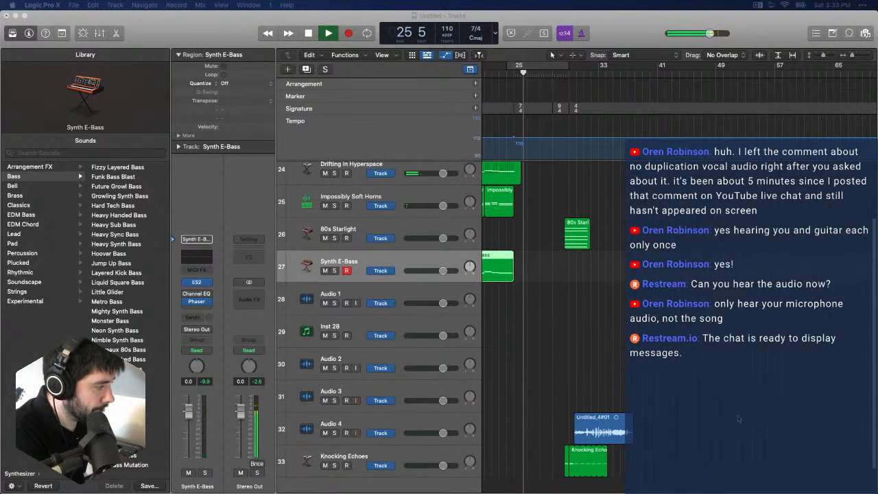
{"action": "left_click_drag", "start_coordinate": [611, 414], "coordinate": [597, 417]}
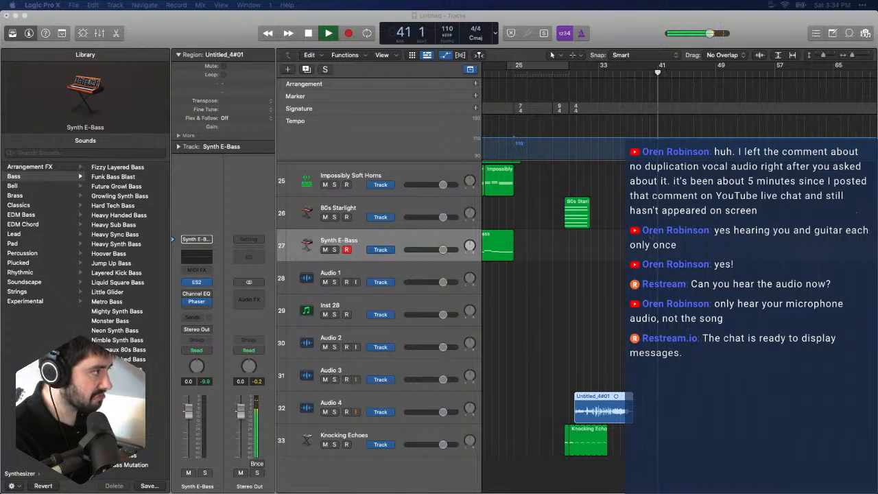
{"action": "left_click", "coordinate": [248, 67]}
{"action": "key", "text": "space"}
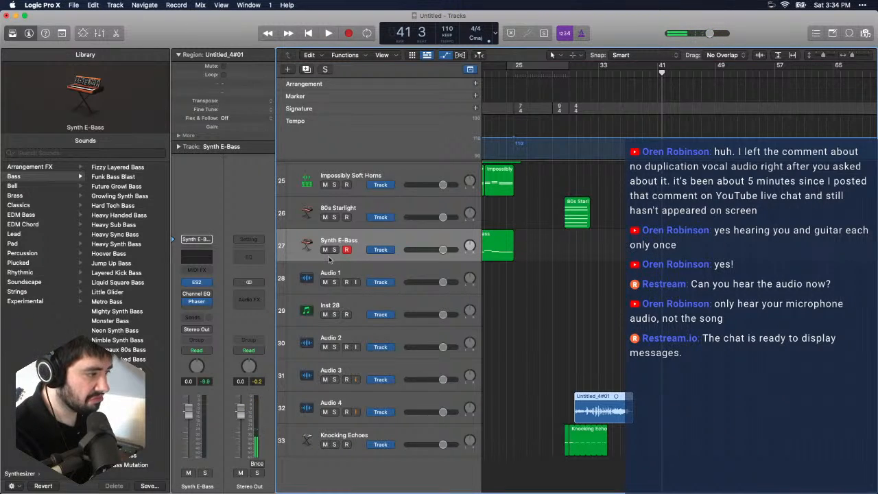
- Select the Audio 1 track and turn on its input monitoring
{"action": "left_click", "coordinate": [363, 269]}
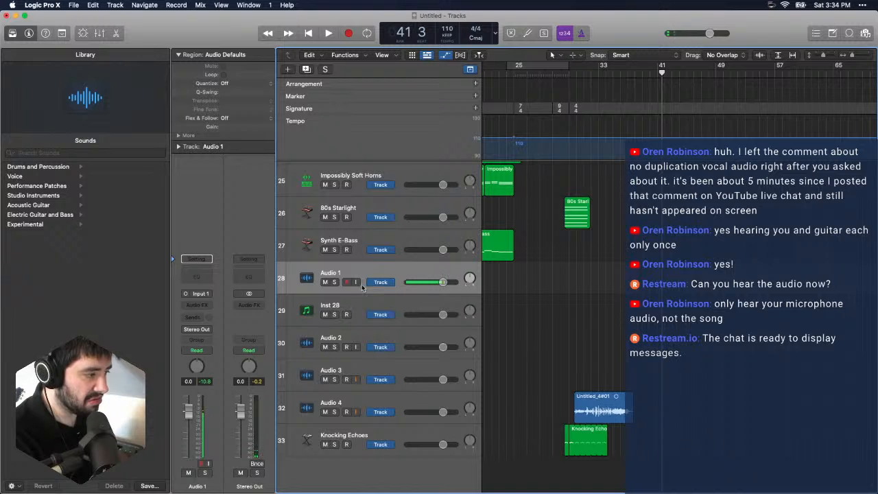
{"action": "left_click", "coordinate": [356, 282]}
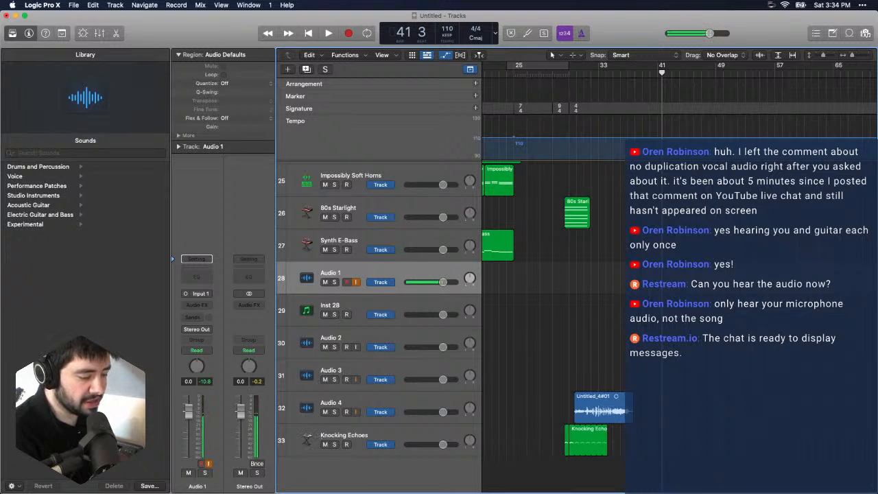